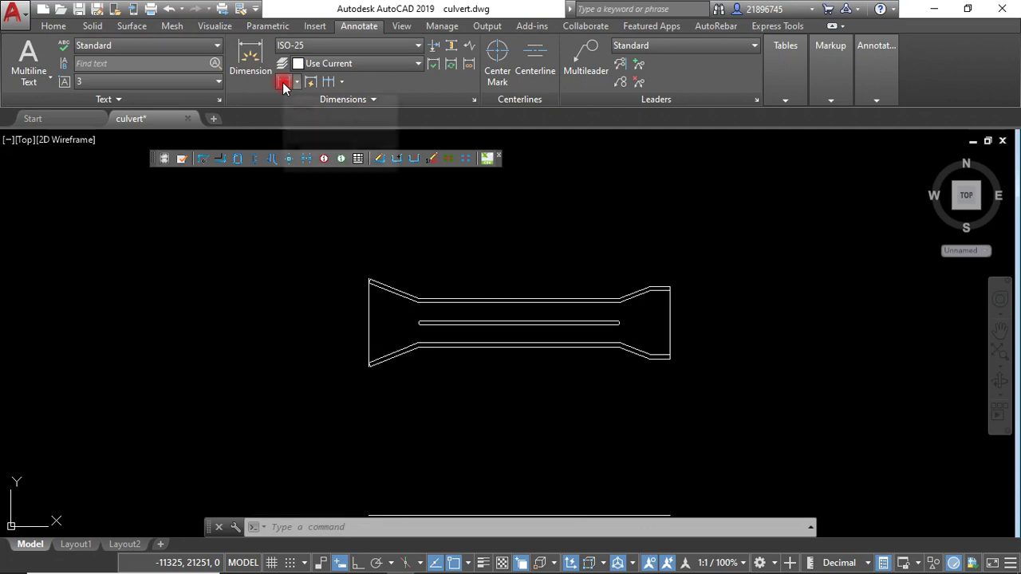
Step: Change the Standard text style's font to Times New Roman and apply it
{"action": "left_click", "coordinate": [219, 100]}
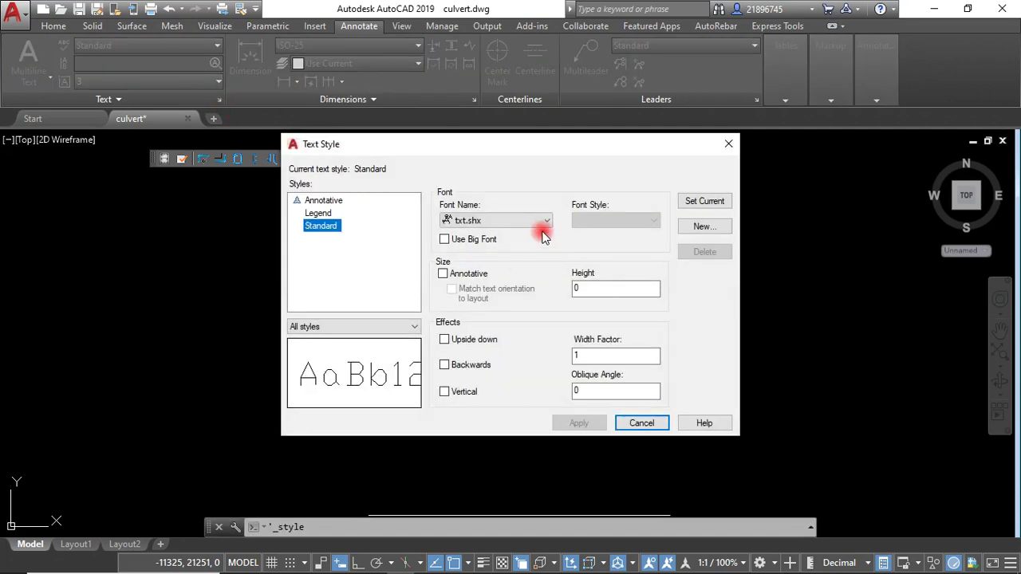
{"action": "left_click", "coordinate": [544, 222]}
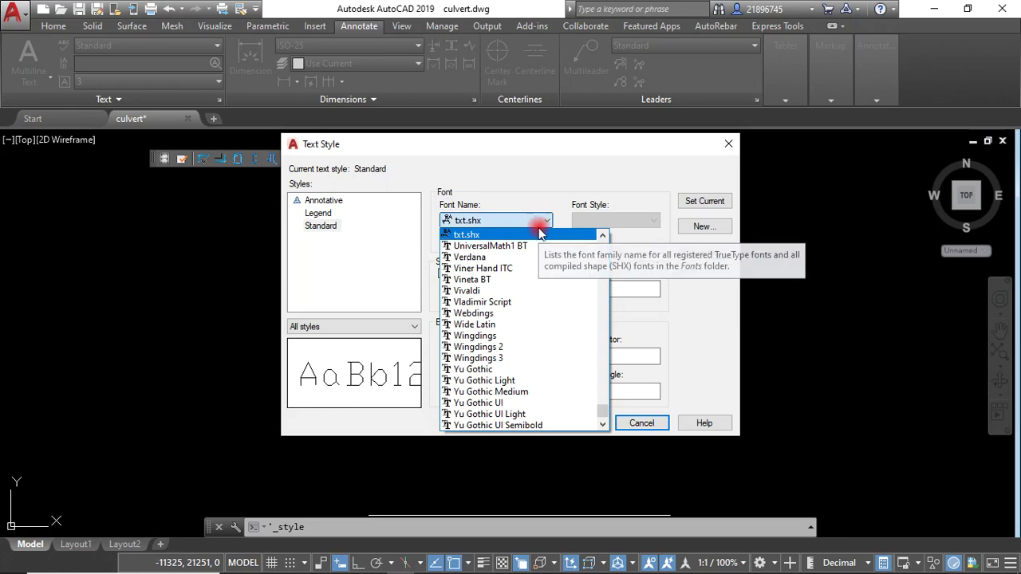
{"action": "key", "text": "t"}
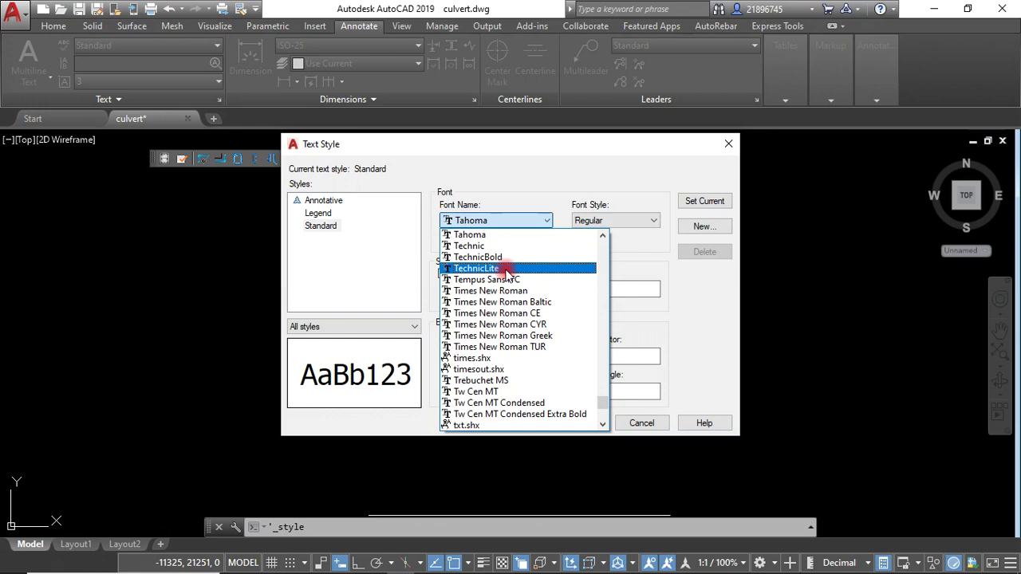
{"action": "left_click", "coordinate": [504, 291]}
{"action": "left_click", "coordinate": [578, 423]}
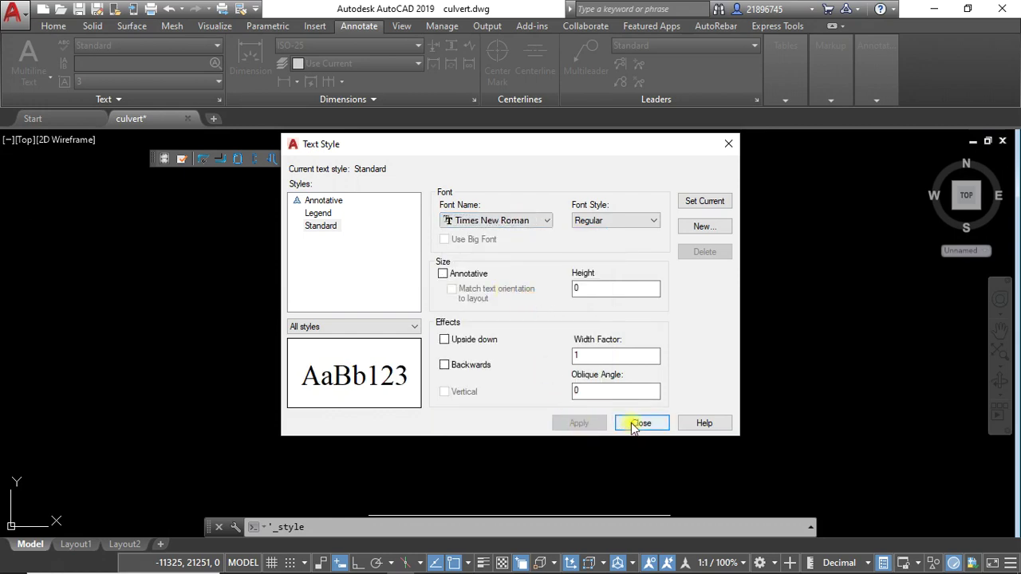
{"action": "left_click", "coordinate": [640, 423]}
Step: Add a horizontal linear dimension above the upper-left wing wall, from its outer end corner to its bend with the straight wall
{"action": "left_click", "coordinate": [284, 85]}
{"action": "scroll", "coordinate": [371, 283], "scroll_direction": "up", "scroll_amount": 5}
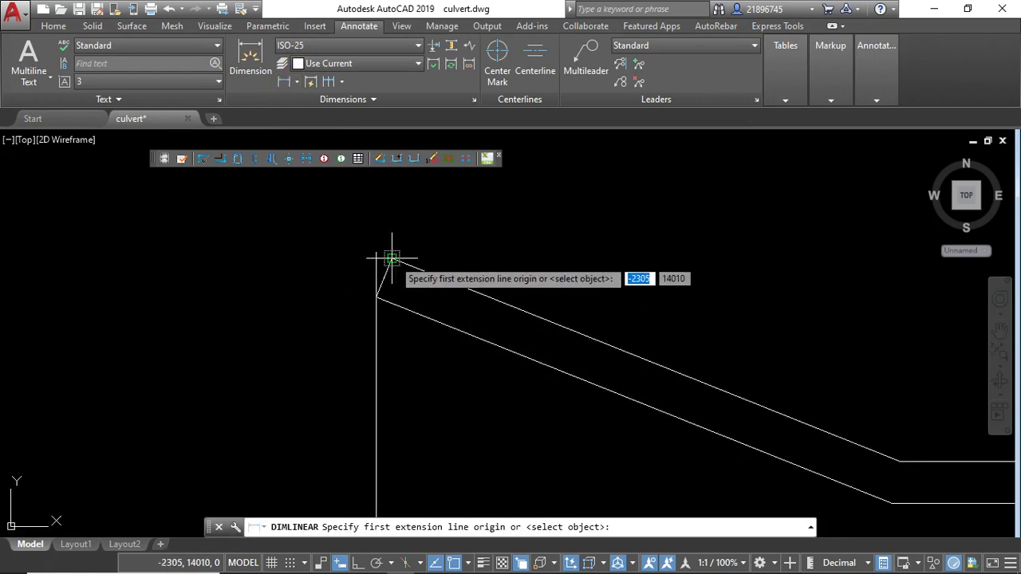
{"action": "left_click", "coordinate": [391, 260]}
{"action": "scroll", "coordinate": [668, 375], "scroll_direction": "down", "scroll_amount": 4}
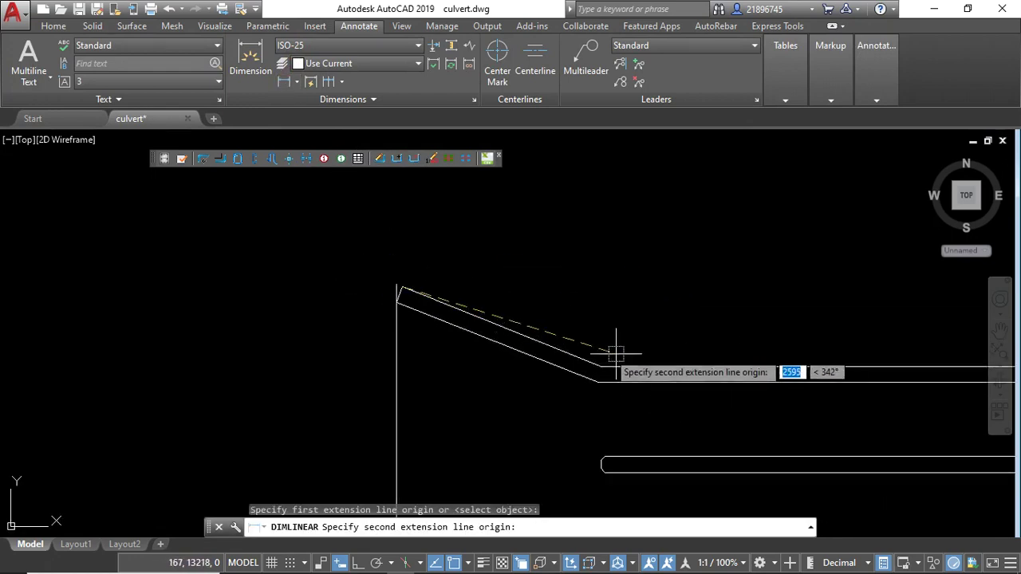
{"action": "left_click", "coordinate": [600, 365]}
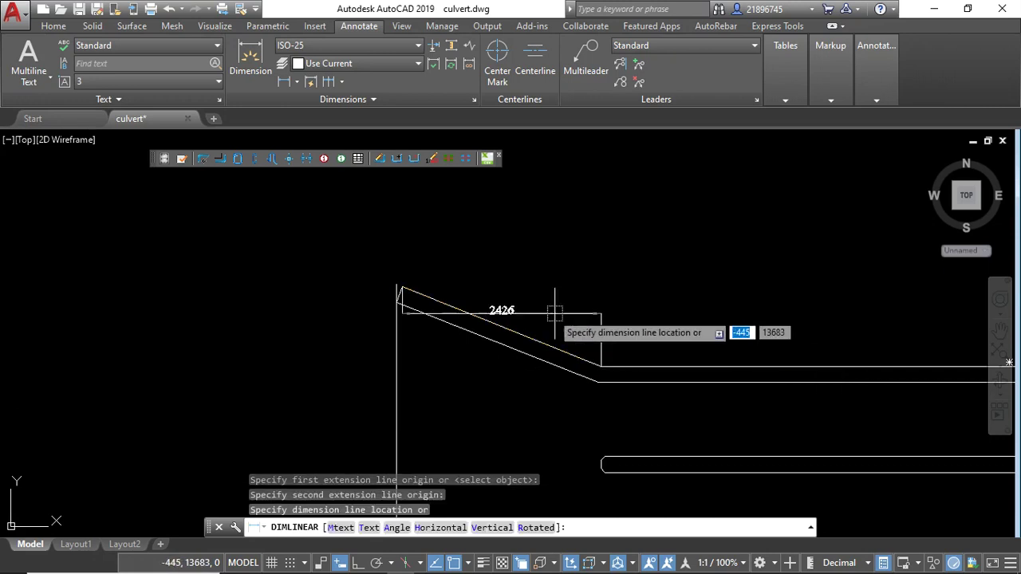
{"action": "scroll", "coordinate": [511, 270], "scroll_direction": "up", "scroll_amount": 2}
{"action": "left_click", "coordinate": [516, 272]}
{"action": "scroll", "coordinate": [476, 267], "scroll_direction": "down", "scroll_amount": 4}
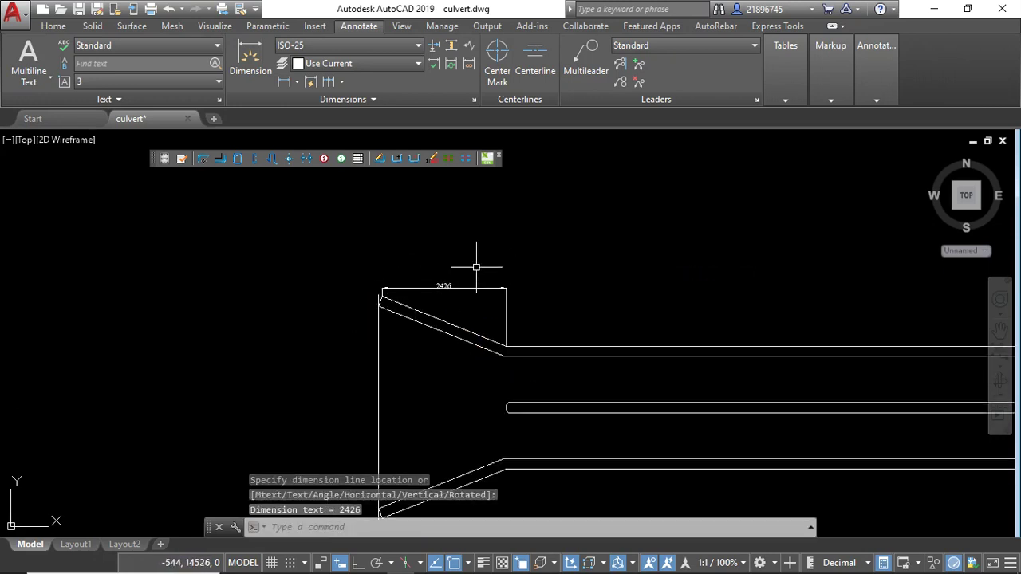
Step: Continue the dimension chain along the upper wall to the right-hand bend, the end of the right wing, and the apron's end corner
{"action": "left_click", "coordinate": [327, 81]}
{"action": "scroll", "coordinate": [453, 295], "scroll_direction": "down", "scroll_amount": 5}
{"action": "scroll", "coordinate": [646, 308], "scroll_direction": "up", "scroll_amount": 5}
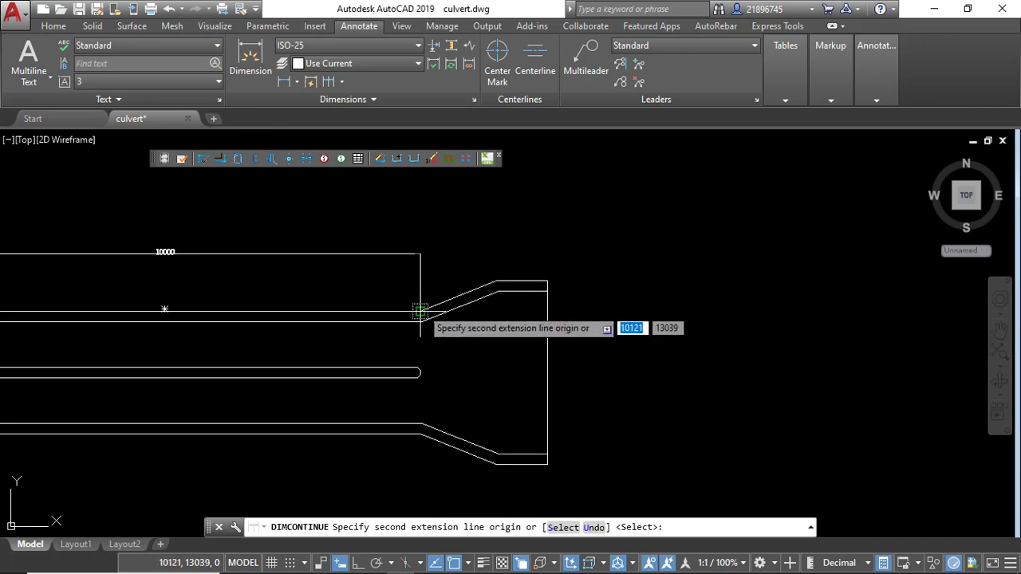
{"action": "left_click", "coordinate": [420, 311]}
{"action": "left_click", "coordinate": [498, 281]}
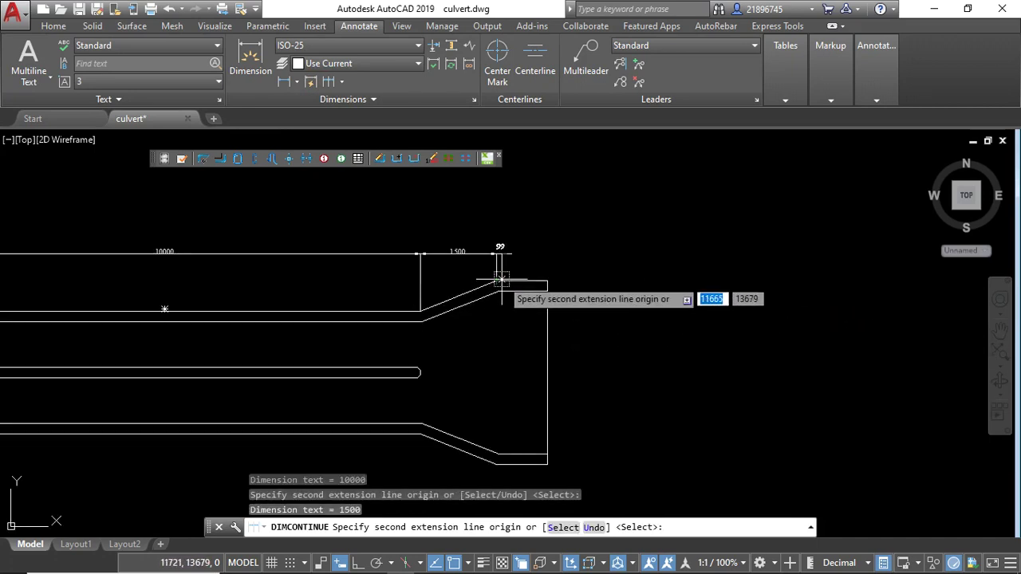
{"action": "scroll", "coordinate": [502, 281], "scroll_direction": "up", "scroll_amount": 4}
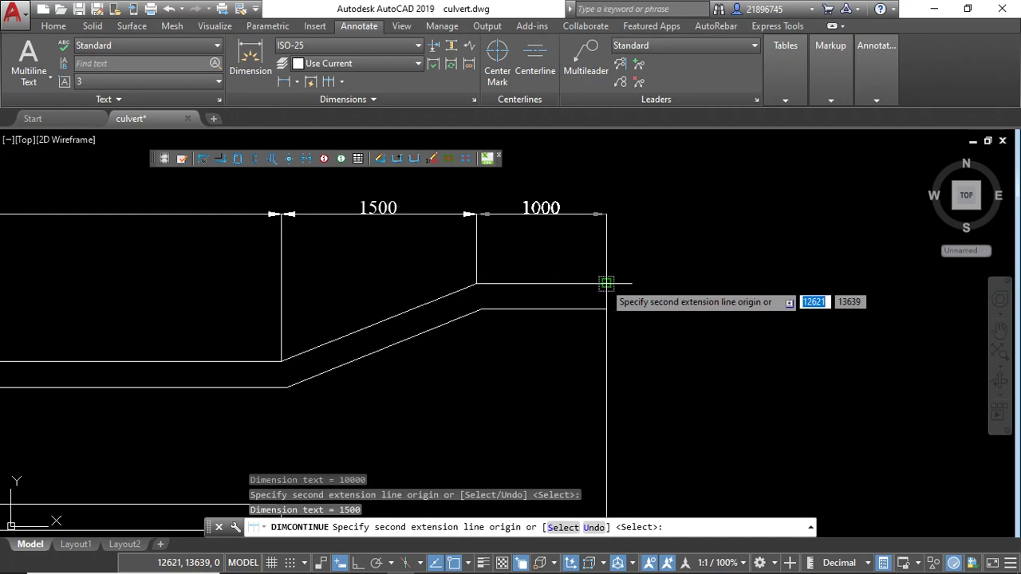
{"action": "key", "text": "Escape"}
Step: Dimension the horizontal offset across the upper-left wing wall's slanted end, aligned with the existing dimension chain
{"action": "scroll", "coordinate": [722, 254], "scroll_direction": "down", "scroll_amount": 5}
{"action": "scroll", "coordinate": [167, 247], "scroll_direction": "up", "scroll_amount": 5}
{"action": "left_click", "coordinate": [286, 90]}
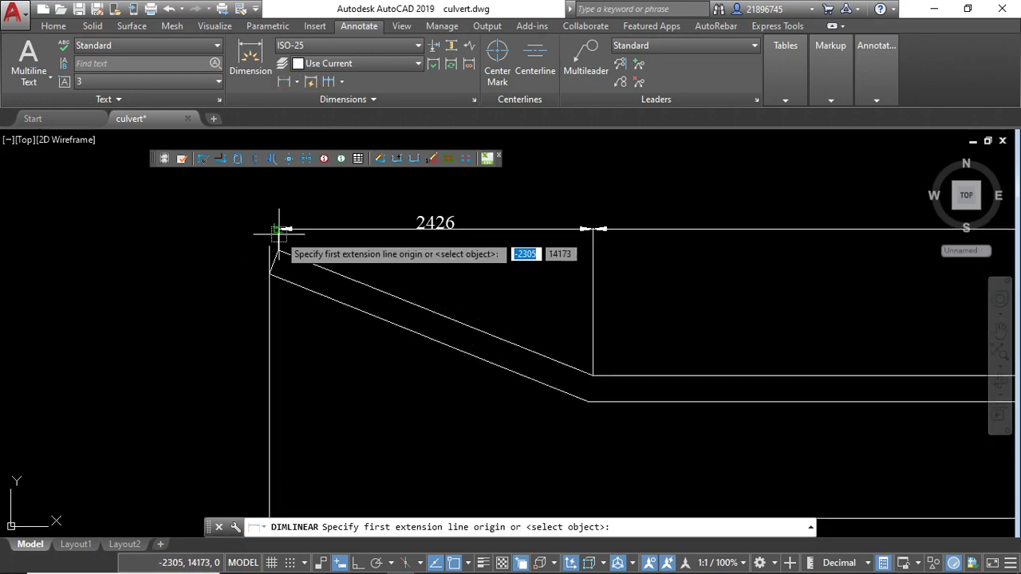
{"action": "scroll", "coordinate": [279, 221], "scroll_direction": "up", "scroll_amount": 3}
{"action": "left_click", "coordinate": [239, 376]}
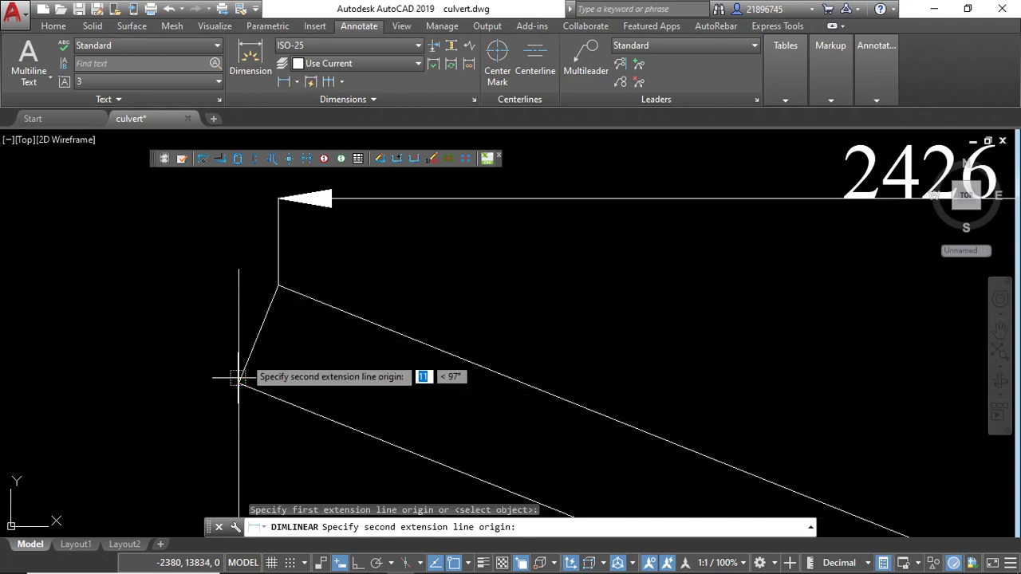
{"action": "left_click", "coordinate": [278, 285]}
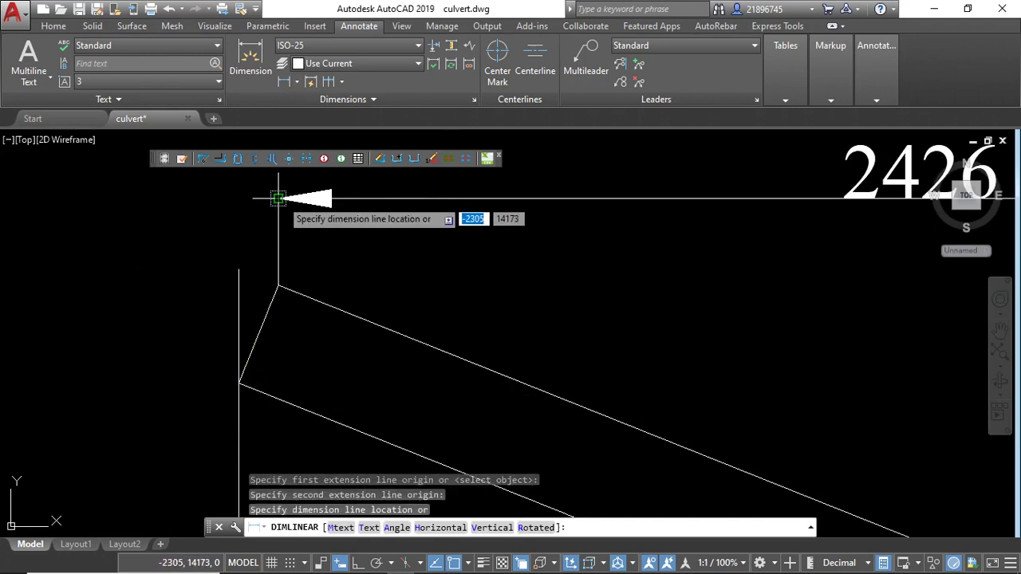
{"action": "left_click", "coordinate": [276, 201]}
{"action": "key", "text": "Escape"}
Step: Examine the dimensions at the upper-left wing wall and the geometry of the lower-left wing wall
{"action": "scroll", "coordinate": [279, 209], "scroll_direction": "down", "scroll_amount": 6}
{"action": "scroll", "coordinate": [423, 207], "scroll_direction": "up", "scroll_amount": 5}
{"action": "scroll", "coordinate": [365, 289], "scroll_direction": "down", "scroll_amount": 3}
{"action": "scroll", "coordinate": [389, 327], "scroll_direction": "up", "scroll_amount": 3}
{"action": "scroll", "coordinate": [389, 329], "scroll_direction": "down", "scroll_amount": 6}
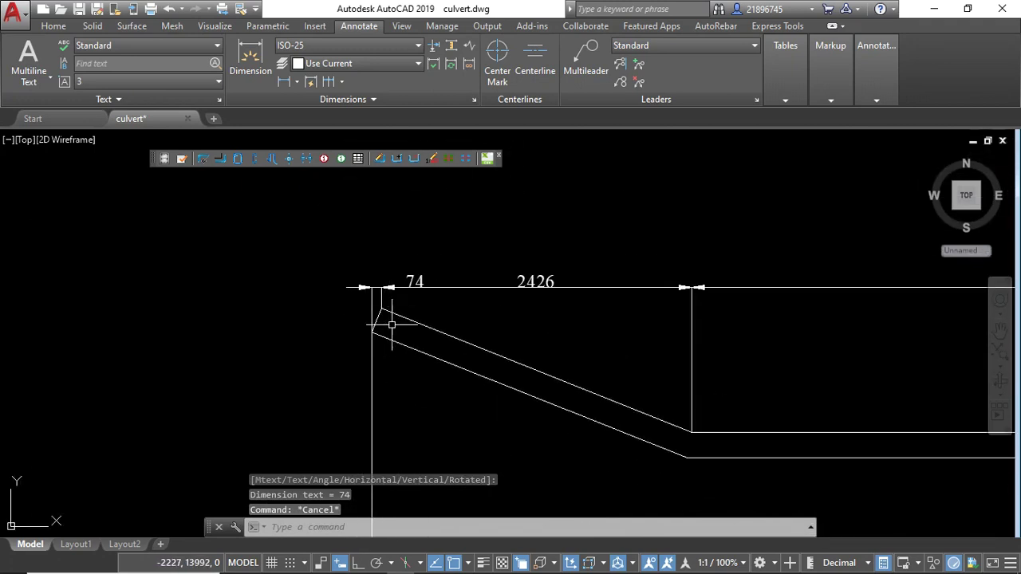
{"action": "scroll", "coordinate": [370, 271], "scroll_direction": "up", "scroll_amount": 4}
{"action": "scroll", "coordinate": [375, 231], "scroll_direction": "down", "scroll_amount": 3}
{"action": "scroll", "coordinate": [394, 282], "scroll_direction": "up", "scroll_amount": 3}
{"action": "scroll", "coordinate": [383, 271], "scroll_direction": "down", "scroll_amount": 4}
{"action": "scroll", "coordinate": [497, 337], "scroll_direction": "down", "scroll_amount": 4}
{"action": "scroll", "coordinate": [497, 391], "scroll_direction": "up", "scroll_amount": 4}
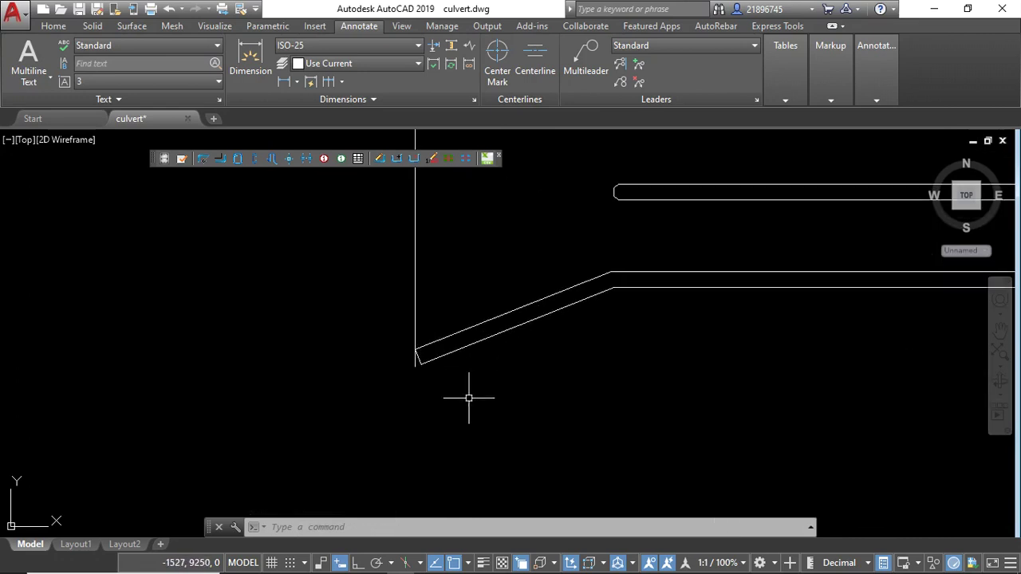
Step: Add a vertical linear dimension outside the culvert's left opening, between the inner end corners of the two wing walls
{"action": "scroll", "coordinate": [478, 367], "scroll_direction": "down", "scroll_amount": 4}
{"action": "left_click", "coordinate": [284, 86]}
{"action": "scroll", "coordinate": [479, 211], "scroll_direction": "up", "scroll_amount": 6}
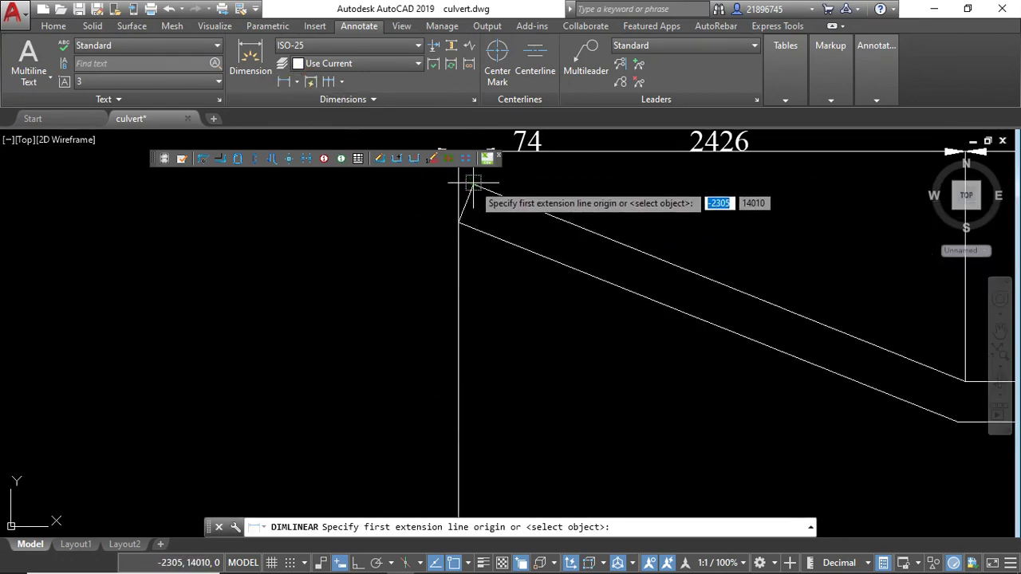
{"action": "left_click", "coordinate": [458, 222]}
{"action": "scroll", "coordinate": [459, 222], "scroll_direction": "down", "scroll_amount": 4}
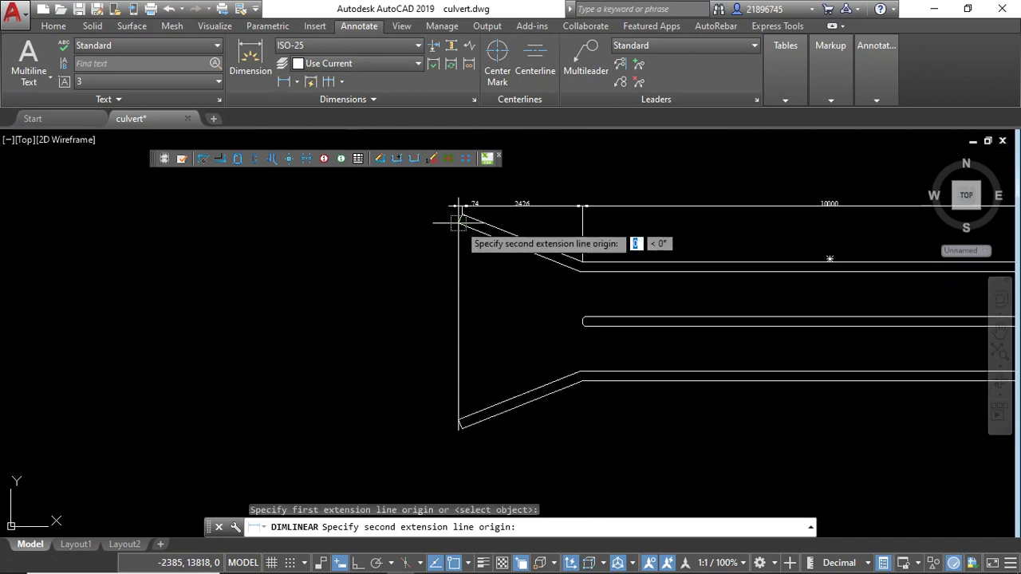
{"action": "left_click", "coordinate": [459, 420]}
{"action": "scroll", "coordinate": [398, 321], "scroll_direction": "up", "scroll_amount": 3}
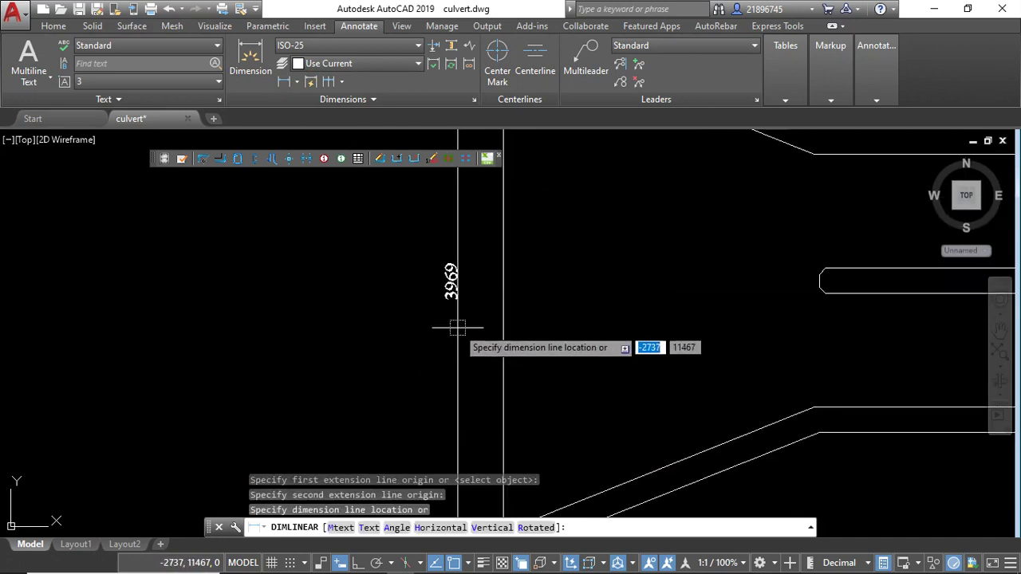
{"action": "left_click", "coordinate": [401, 342]}
{"action": "scroll", "coordinate": [407, 306], "scroll_direction": "down", "scroll_amount": 5}
Step: Dimension the vertical clear gap between the upper wall's inner face and the central wall near its left end
{"action": "scroll", "coordinate": [407, 306], "scroll_direction": "up", "scroll_amount": 6}
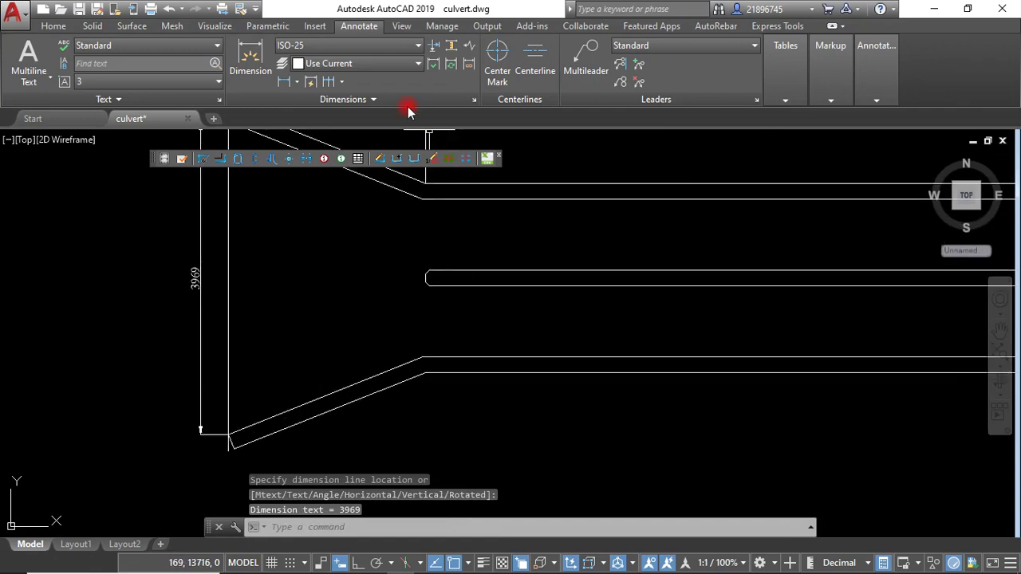
{"action": "left_click", "coordinate": [286, 81]}
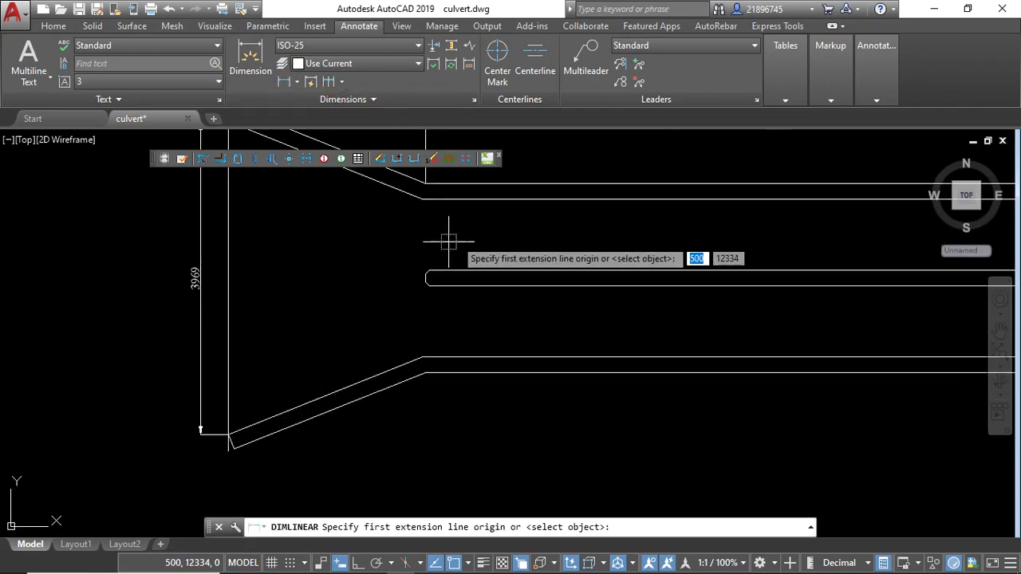
{"action": "left_click", "coordinate": [431, 199]}
{"action": "left_click", "coordinate": [429, 271]}
{"action": "scroll", "coordinate": [438, 247], "scroll_direction": "up", "scroll_amount": 3}
{"action": "left_click", "coordinate": [441, 231]}
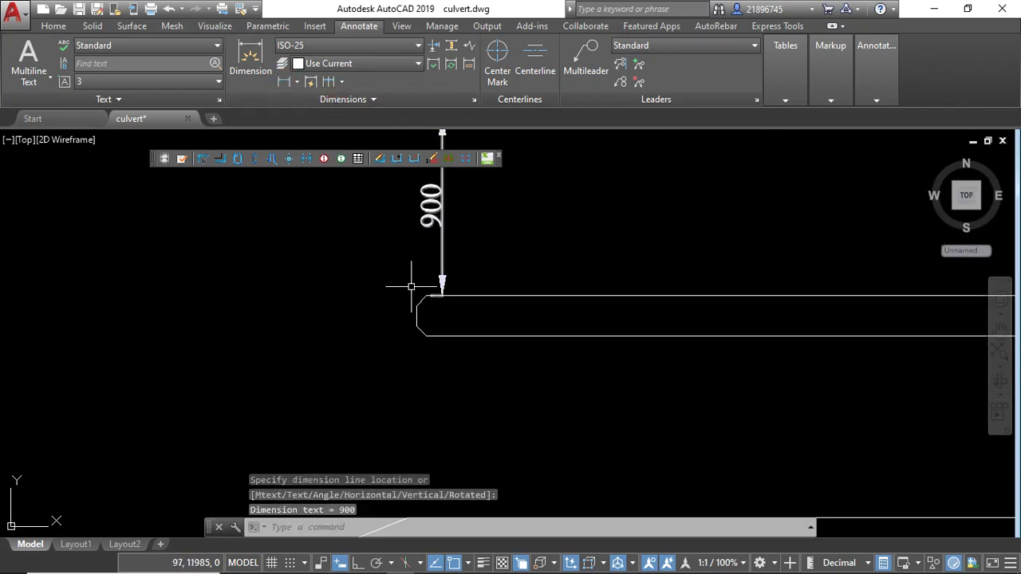
Step: Dimension the vertical clear gap between the central wall and the lower wall's inner face, in line with the upper gap's dimension
{"action": "scroll", "coordinate": [413, 283], "scroll_direction": "down", "scroll_amount": 3}
{"action": "left_click", "coordinate": [283, 83]}
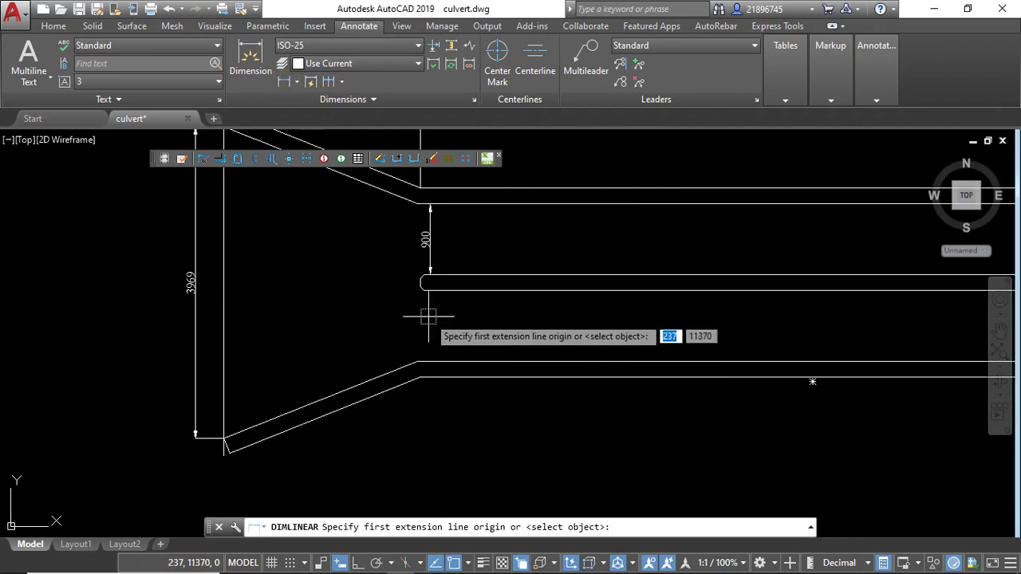
{"action": "left_click", "coordinate": [429, 290]}
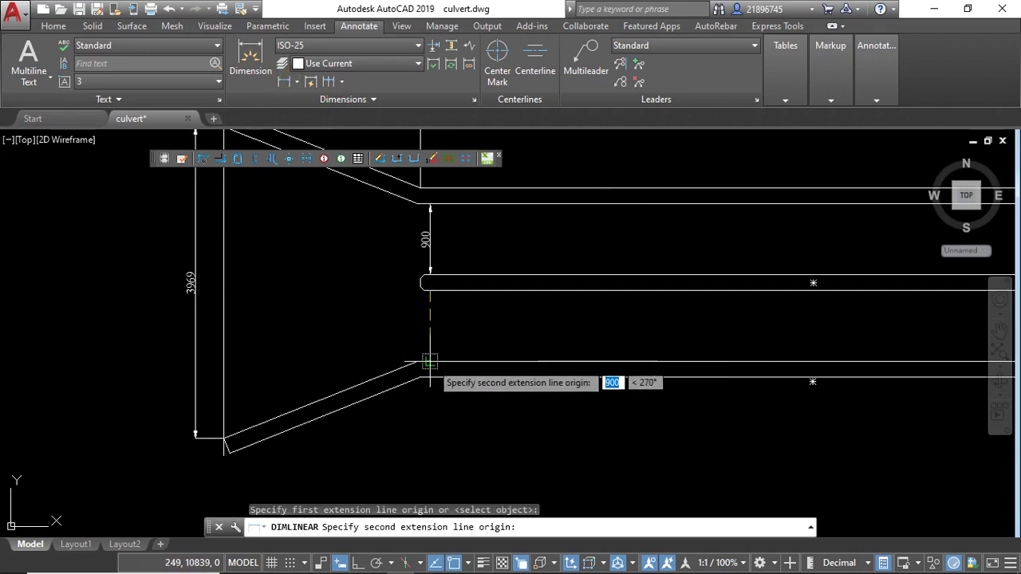
{"action": "left_click", "coordinate": [429, 363]}
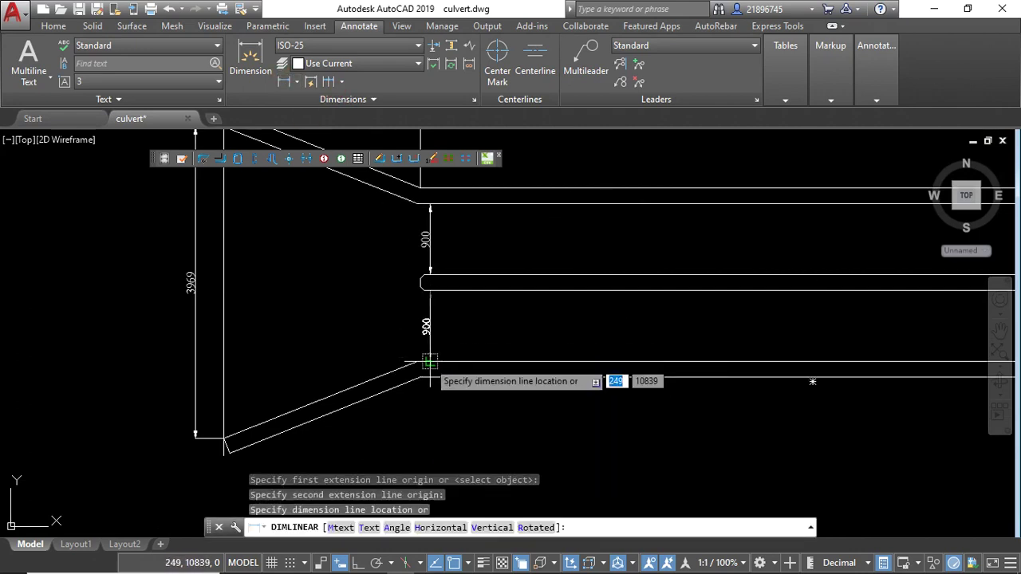
{"action": "left_click", "coordinate": [430, 275]}
Step: Dimension the central wall's full length between its two ends, placing the dimension line inside the wall
{"action": "scroll", "coordinate": [426, 319], "scroll_direction": "down", "scroll_amount": 6}
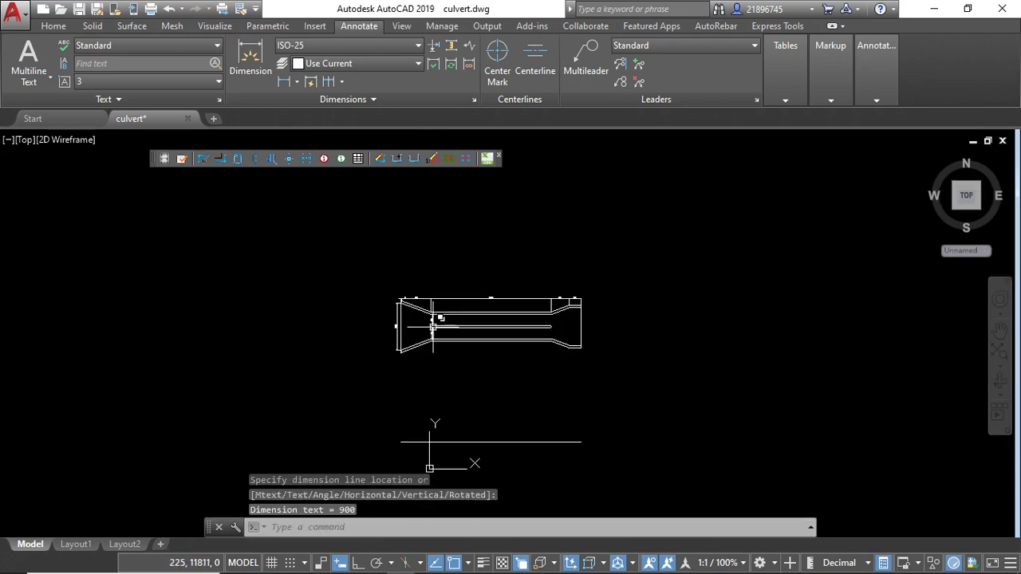
{"action": "left_click", "coordinate": [284, 83]}
{"action": "scroll", "coordinate": [407, 342], "scroll_direction": "up", "scroll_amount": 10}
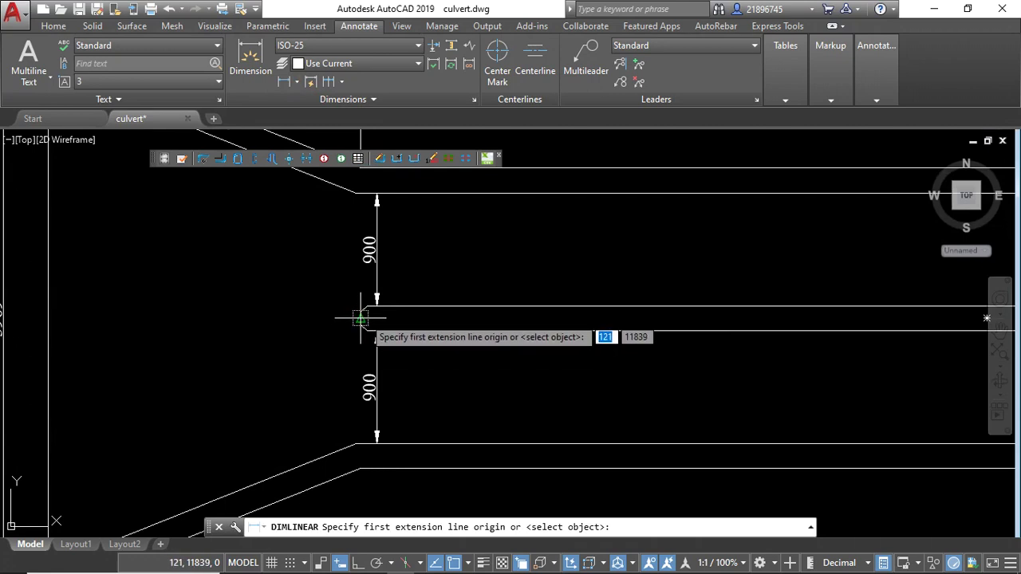
{"action": "left_click", "coordinate": [361, 319]}
{"action": "scroll", "coordinate": [335, 319], "scroll_direction": "down", "scroll_amount": 7}
{"action": "scroll", "coordinate": [638, 327], "scroll_direction": "up", "scroll_amount": 8}
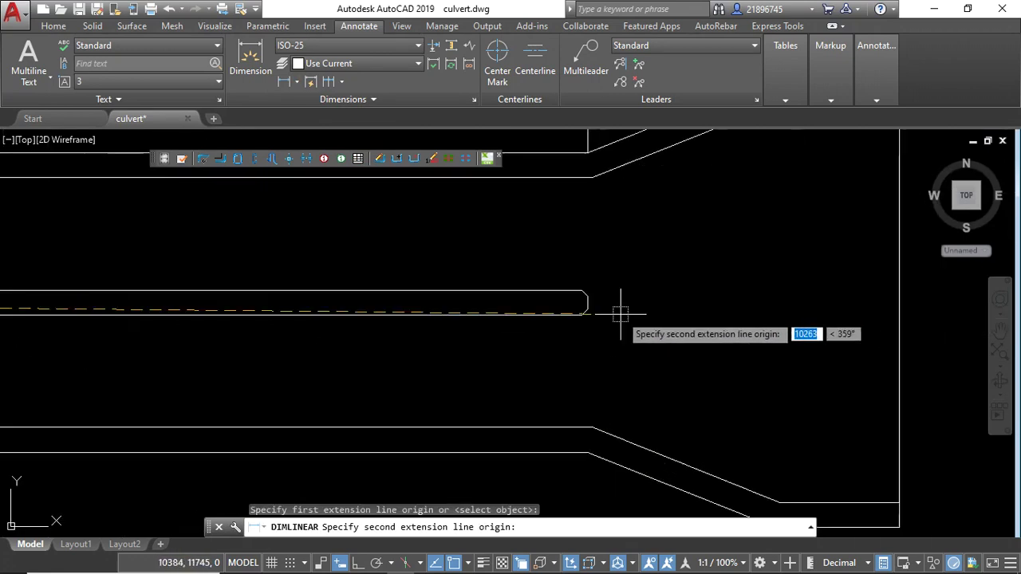
{"action": "left_click", "coordinate": [587, 296]}
{"action": "scroll", "coordinate": [575, 298], "scroll_direction": "down", "scroll_amount": 5}
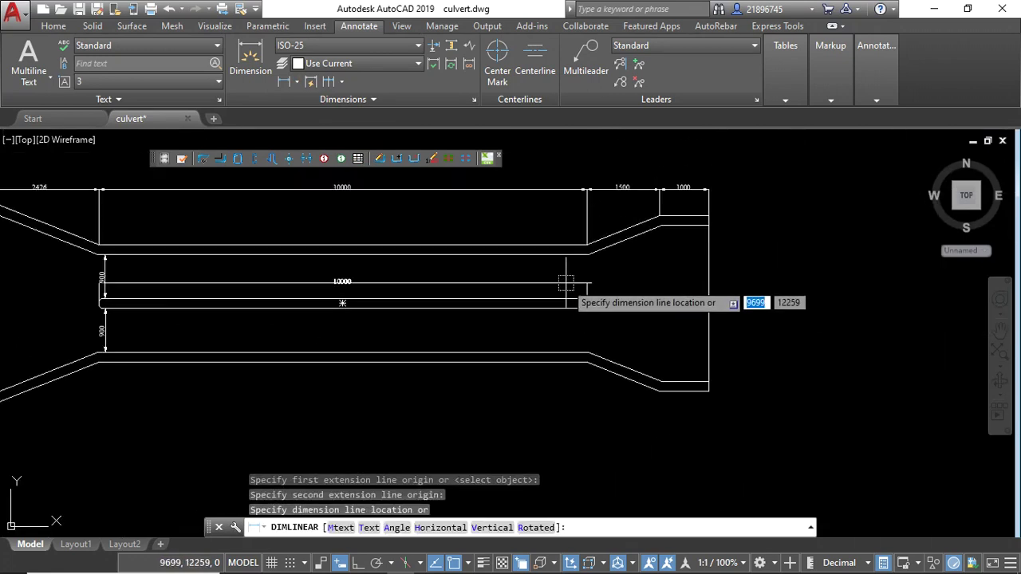
{"action": "scroll", "coordinate": [343, 298], "scroll_direction": "up", "scroll_amount": 5}
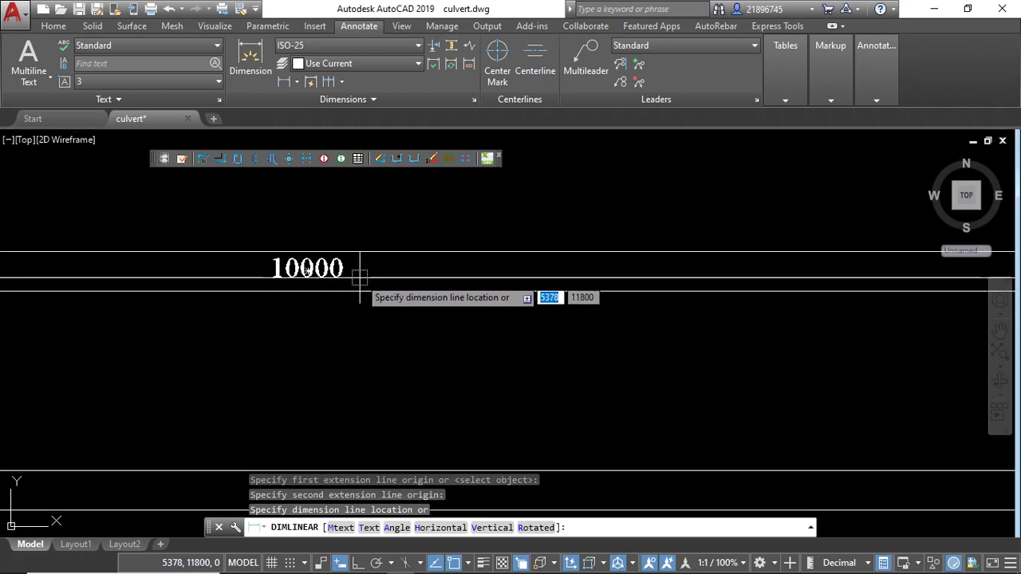
{"action": "left_click", "coordinate": [360, 277]}
{"action": "scroll", "coordinate": [490, 301], "scroll_direction": "down", "scroll_amount": 5}
{"action": "left_click", "coordinate": [653, 289]}
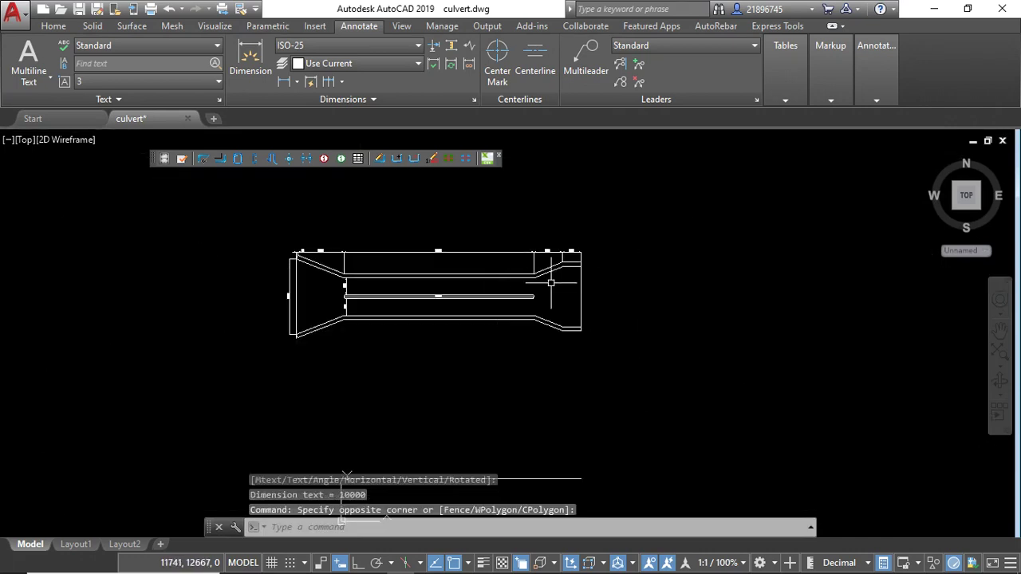
Step: Add a vertical dimension between the upper and lower walls' inner bend corners, just beyond the central wall's right end
{"action": "scroll", "coordinate": [543, 303], "scroll_direction": "up", "scroll_amount": 5}
{"action": "left_click", "coordinate": [289, 85]}
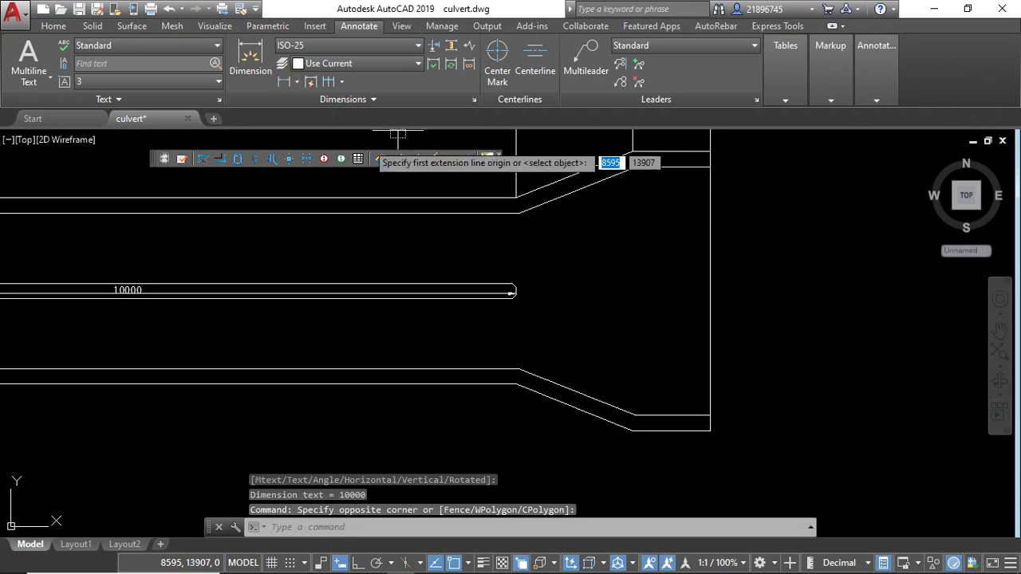
{"action": "left_click", "coordinate": [519, 213]}
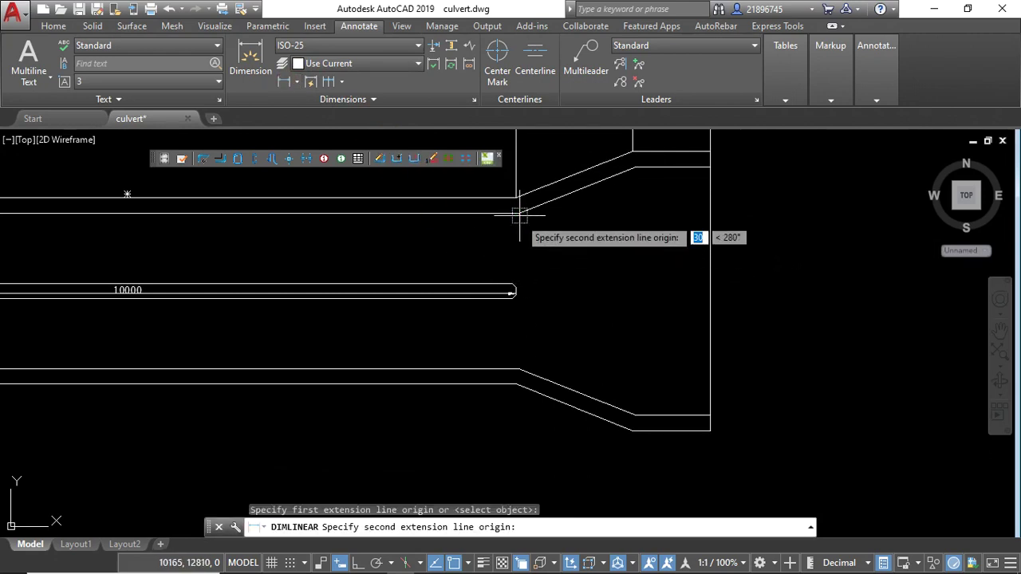
{"action": "left_click", "coordinate": [518, 369]}
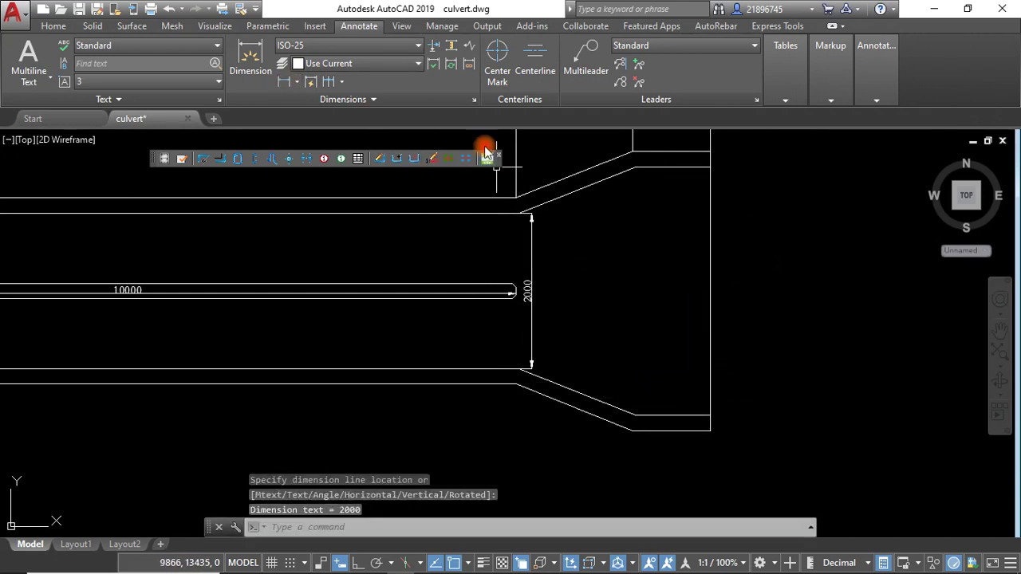
Step: Add a vertical dimension between the inner outer-bend corners of the upper and lower flared walls at the culvert's right end
{"action": "left_click", "coordinate": [285, 85]}
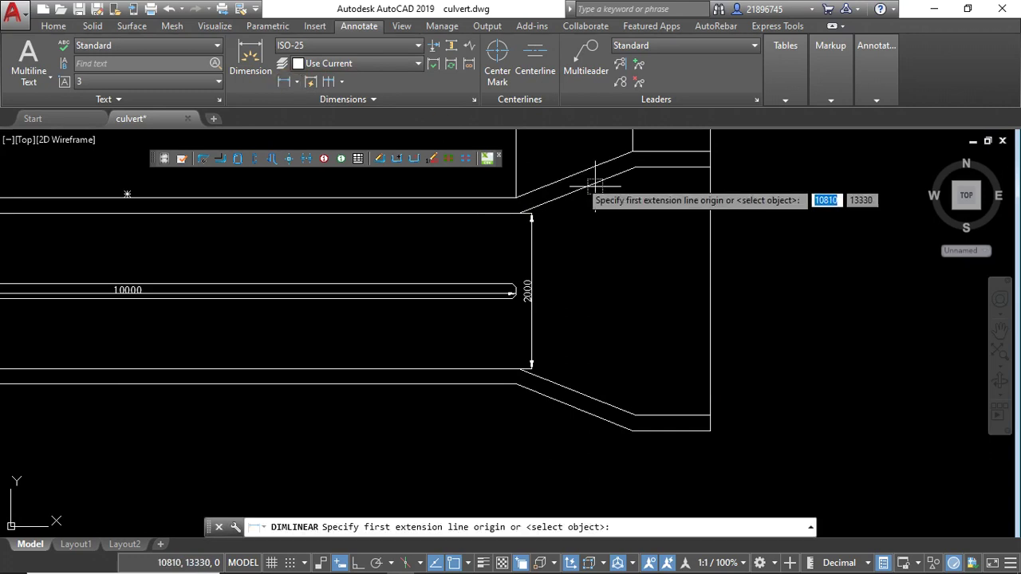
{"action": "left_click", "coordinate": [634, 167]}
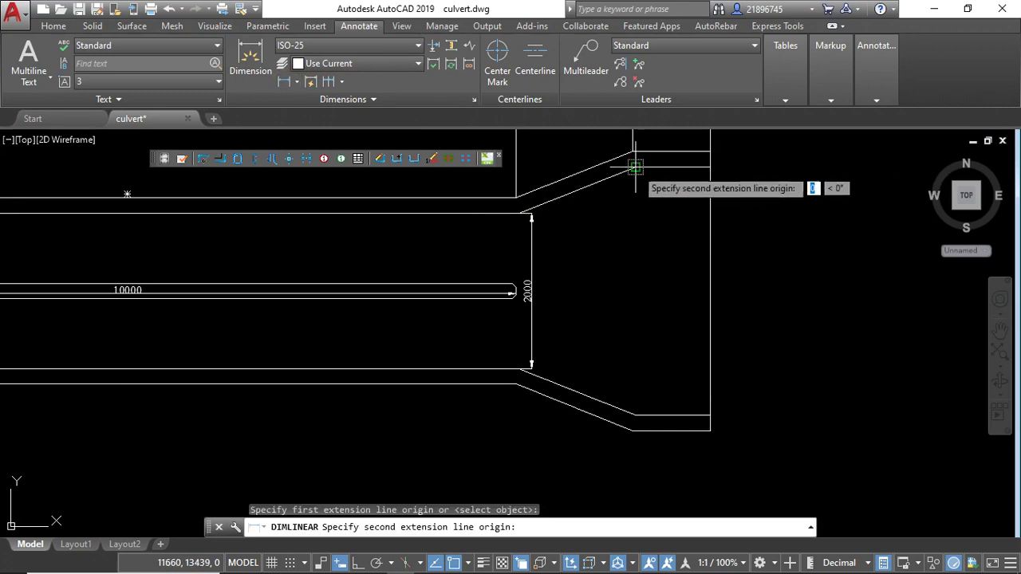
{"action": "left_click", "coordinate": [636, 413]}
{"action": "left_click", "coordinate": [637, 344]}
{"action": "scroll", "coordinate": [642, 303], "scroll_direction": "down", "scroll_amount": 6}
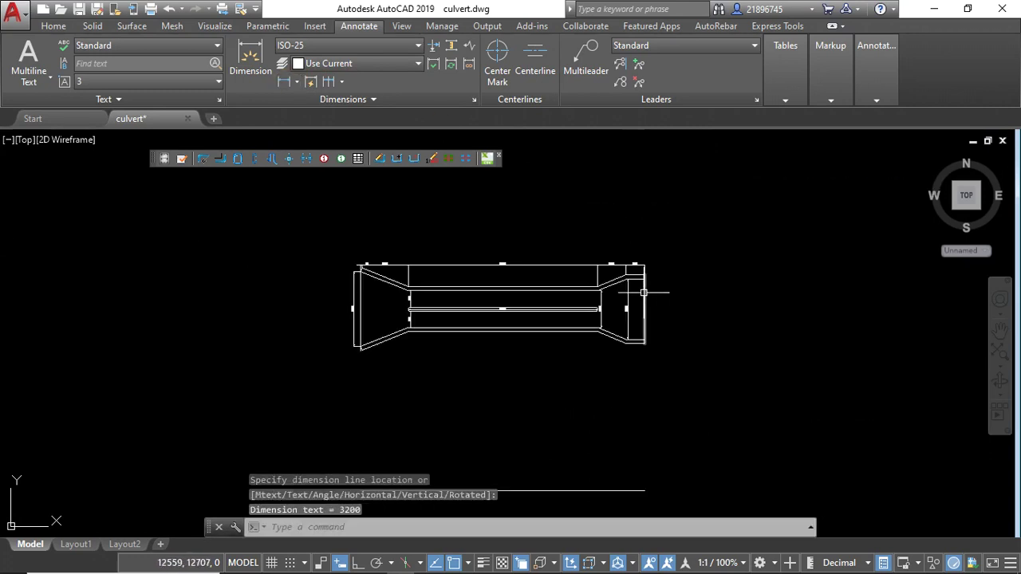
Step: Delete the length dimension placed inside the central wall
{"action": "left_click", "coordinate": [616, 210]}
{"action": "left_click", "coordinate": [546, 167]}
{"action": "scroll", "coordinate": [414, 326], "scroll_direction": "up", "scroll_amount": 3}
{"action": "mouse_move", "coordinate": [414, 328]}
{"action": "middle_mouse_down"}
{"action": "mouse_move", "coordinate": [421, 315]}
{"action": "mouse_move", "coordinate": [496, 284]}
{"action": "middle_mouse_up"}
{"action": "scroll", "coordinate": [638, 256], "scroll_direction": "up", "scroll_amount": 6}
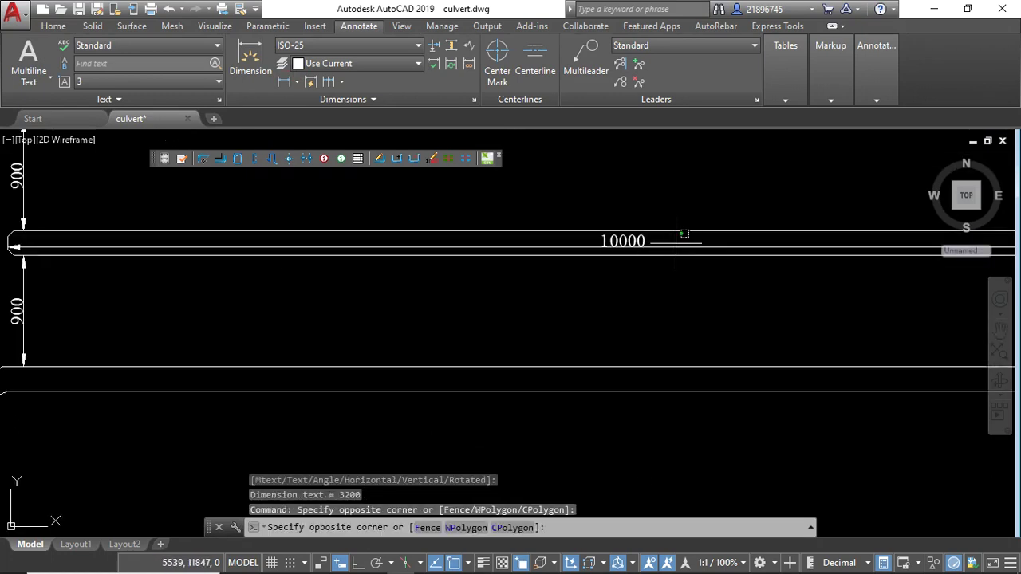
{"action": "left_click", "coordinate": [676, 239]}
{"action": "key", "text": "Delete"}
{"action": "scroll", "coordinate": [638, 240], "scroll_direction": "down", "scroll_amount": 5}
{"action": "scroll", "coordinate": [610, 220], "scroll_direction": "up", "scroll_amount": 4}
{"action": "scroll", "coordinate": [571, 263], "scroll_direction": "down", "scroll_amount": 6}
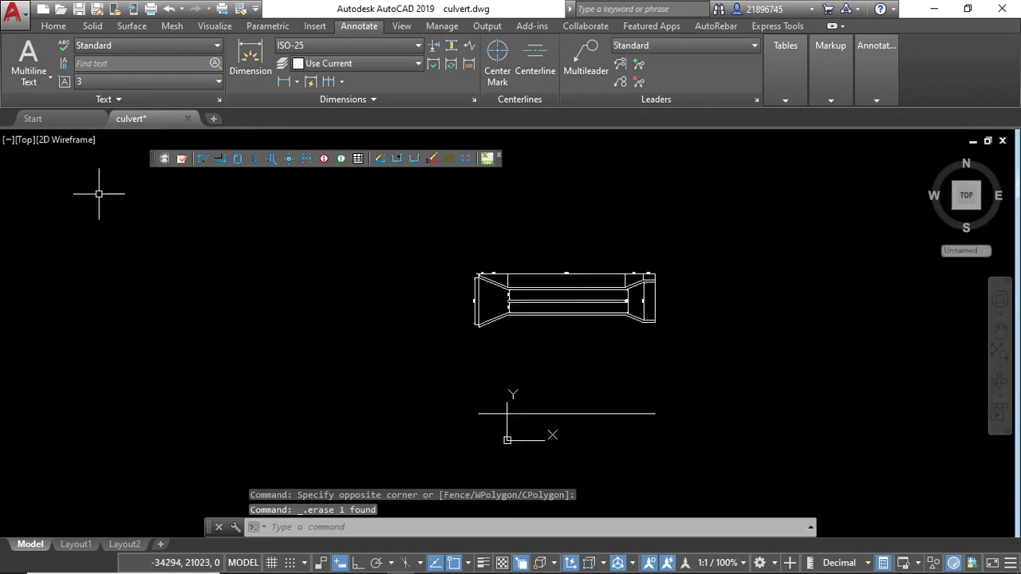
Step: Close the floating toolbar over the drawing area
{"action": "left_click", "coordinate": [617, 192]}
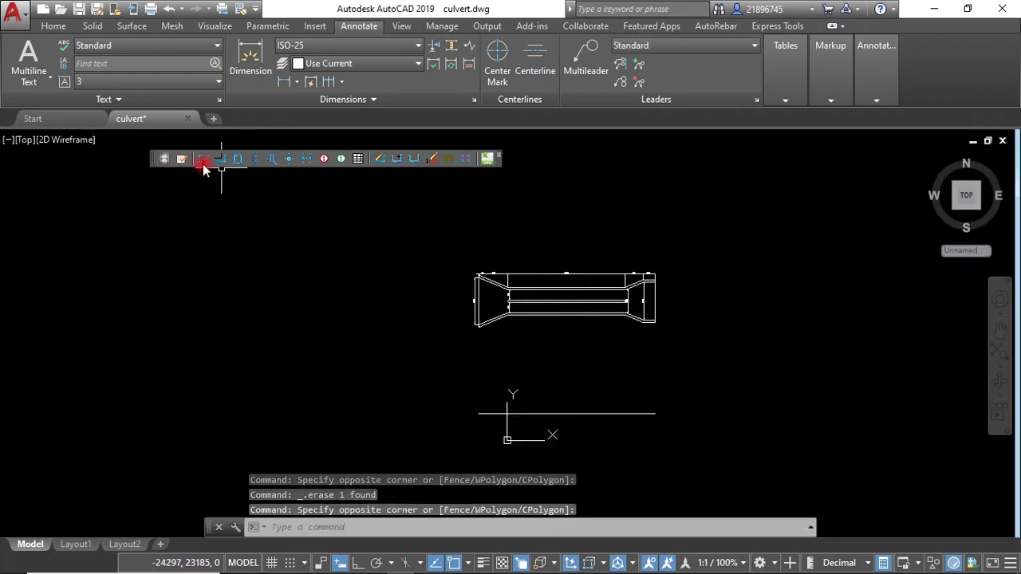
{"action": "left_click", "coordinate": [499, 159]}
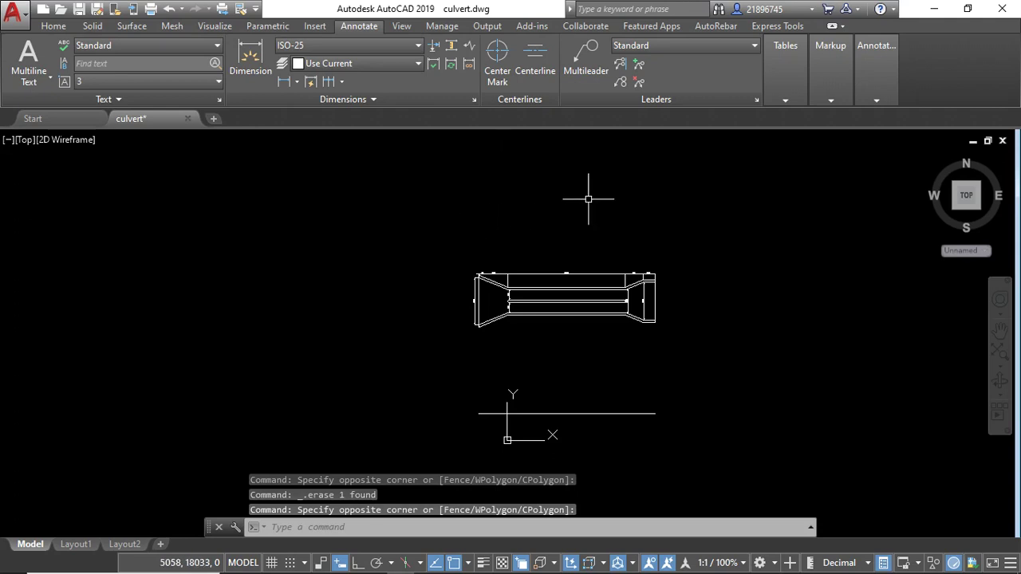
{"action": "left_click", "coordinate": [524, 161]}
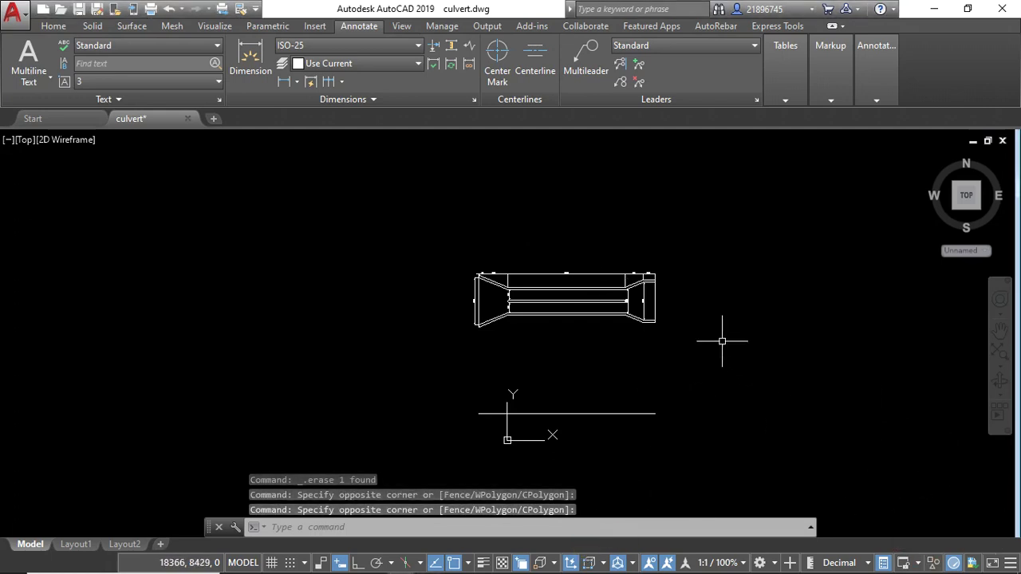
Step: Hide all objects of the culvert plan together with its dimensions
{"action": "left_click", "coordinate": [359, 211]}
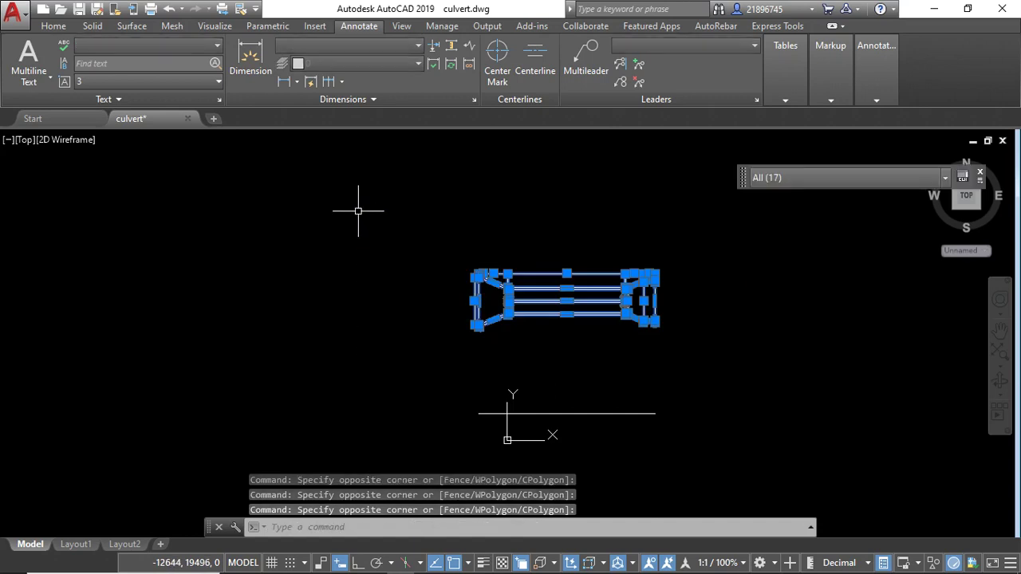
{"action": "left_click", "coordinate": [935, 566]}
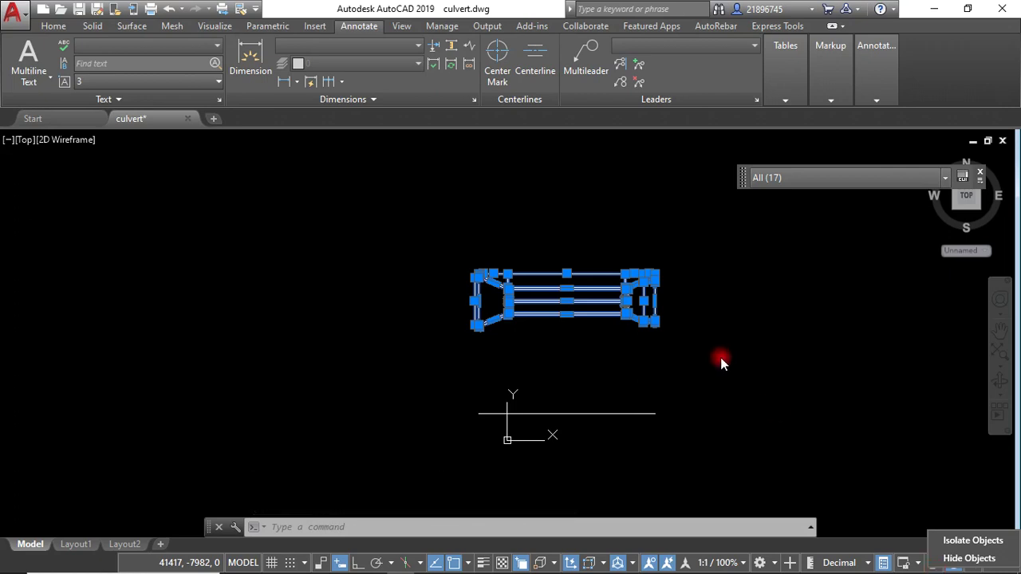
{"action": "left_click", "coordinate": [960, 559]}
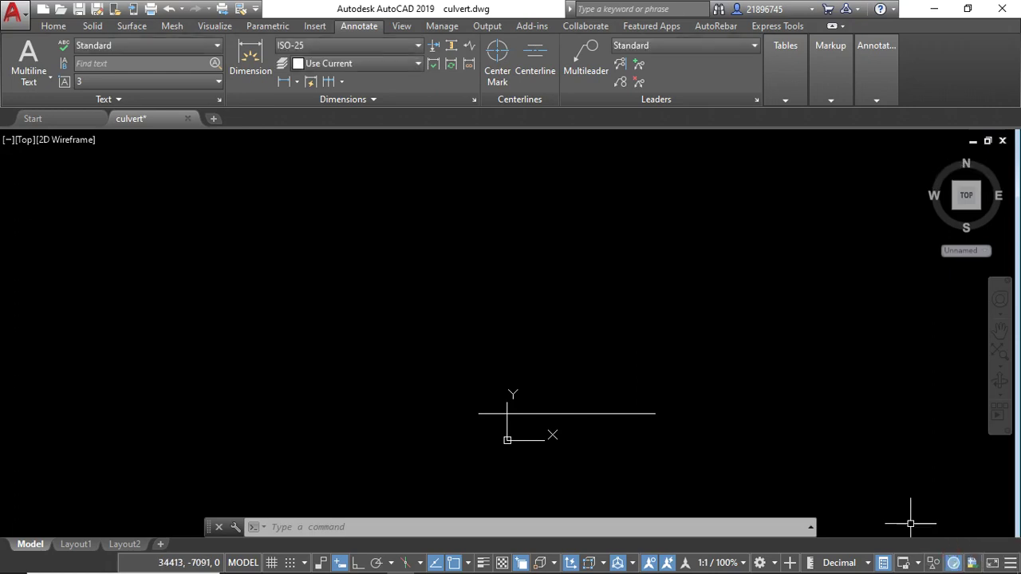
Step: Switch the drawing to the Front view to work on the culvert's elevation
{"action": "left_click", "coordinate": [27, 141]}
{"action": "left_click", "coordinate": [114, 240]}
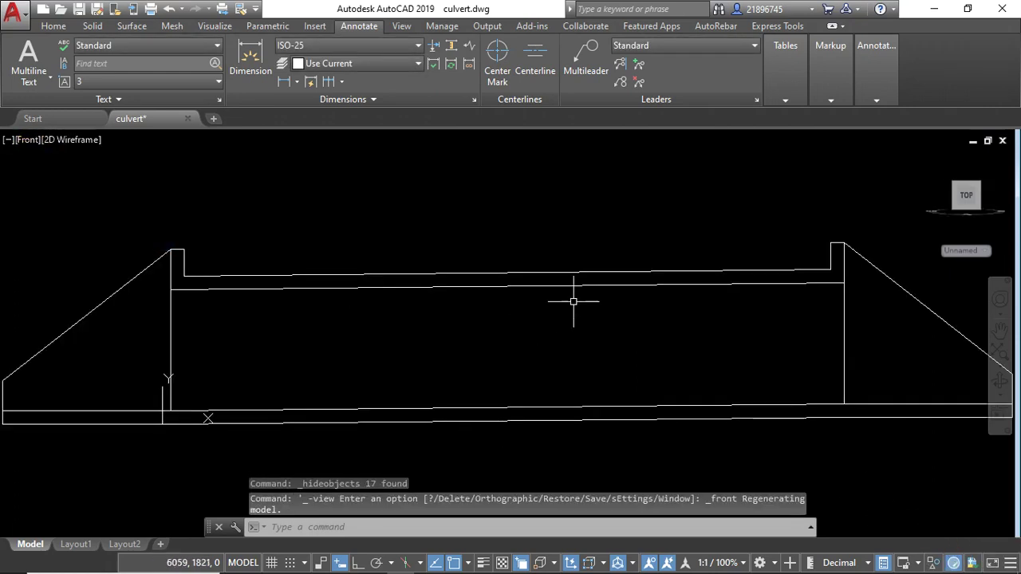
{"action": "scroll", "coordinate": [573, 302], "scroll_direction": "down", "scroll_amount": 4}
{"action": "left_click", "coordinate": [539, 148]}
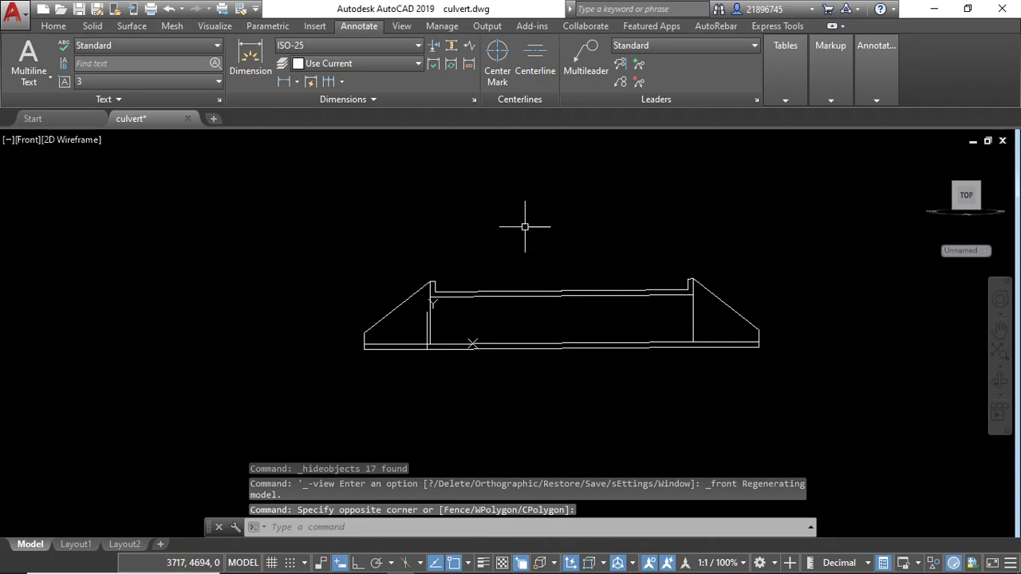
Step: Dimension the horizontal length of the left wing wall's base, from the slab's outer end to the vertical wall line, placed below the slab
{"action": "scroll", "coordinate": [507, 336], "scroll_direction": "up", "scroll_amount": 4}
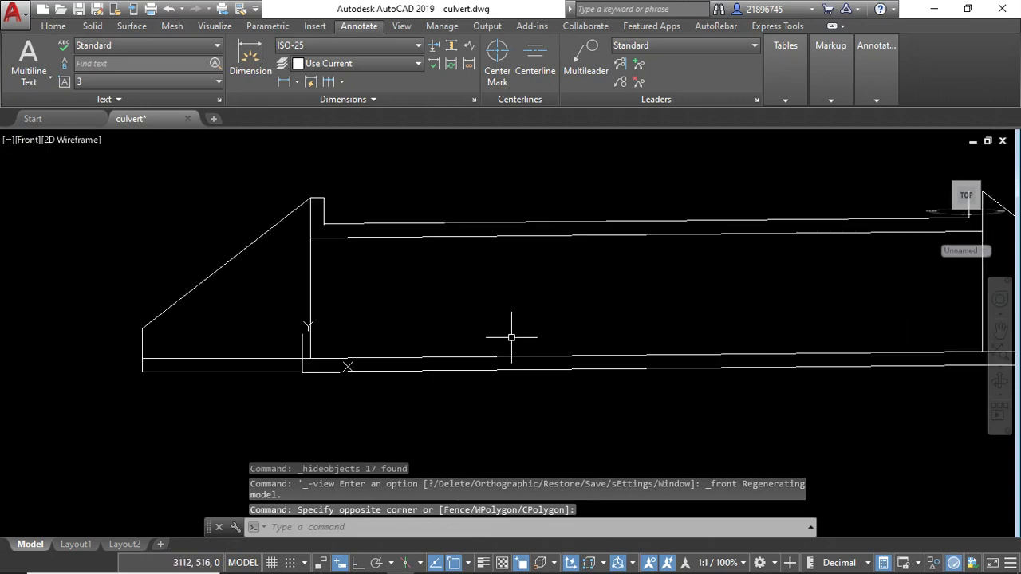
{"action": "left_click", "coordinate": [284, 83]}
{"action": "left_click", "coordinate": [140, 370]}
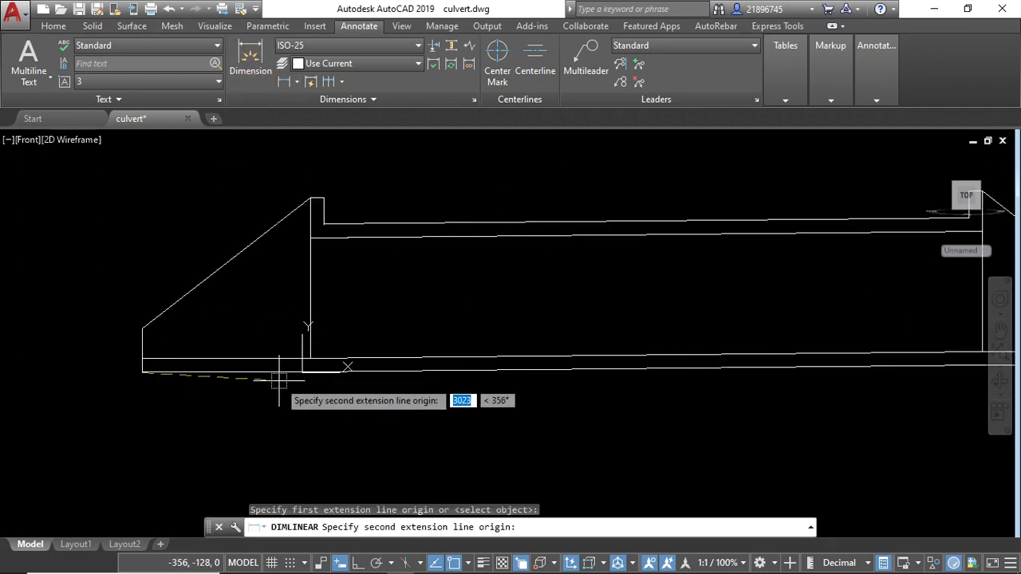
{"action": "scroll", "coordinate": [311, 367], "scroll_direction": "up", "scroll_amount": 5}
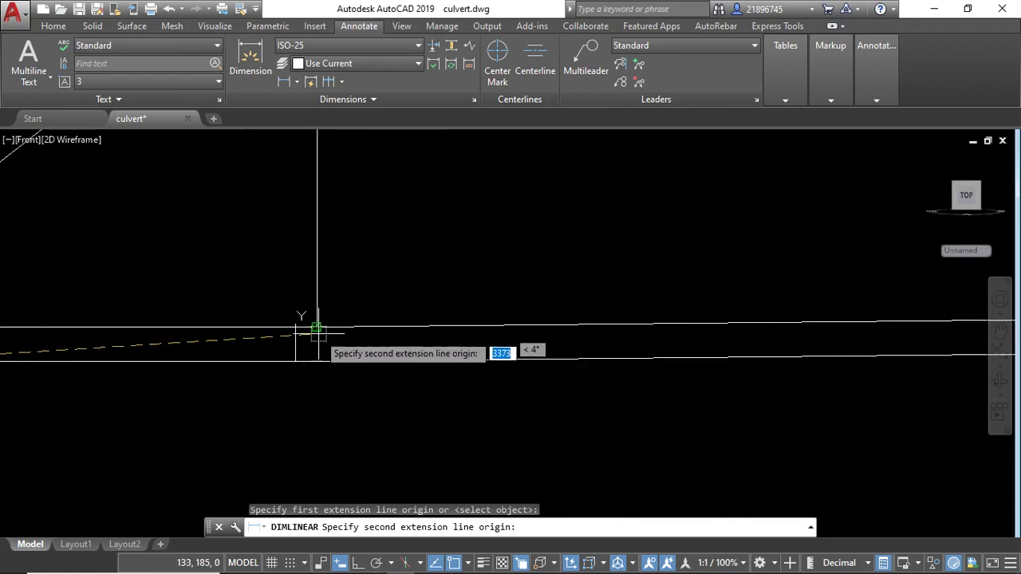
{"action": "scroll", "coordinate": [317, 328], "scroll_direction": "down", "scroll_amount": 3}
{"action": "scroll", "coordinate": [323, 328], "scroll_direction": "up", "scroll_amount": 6}
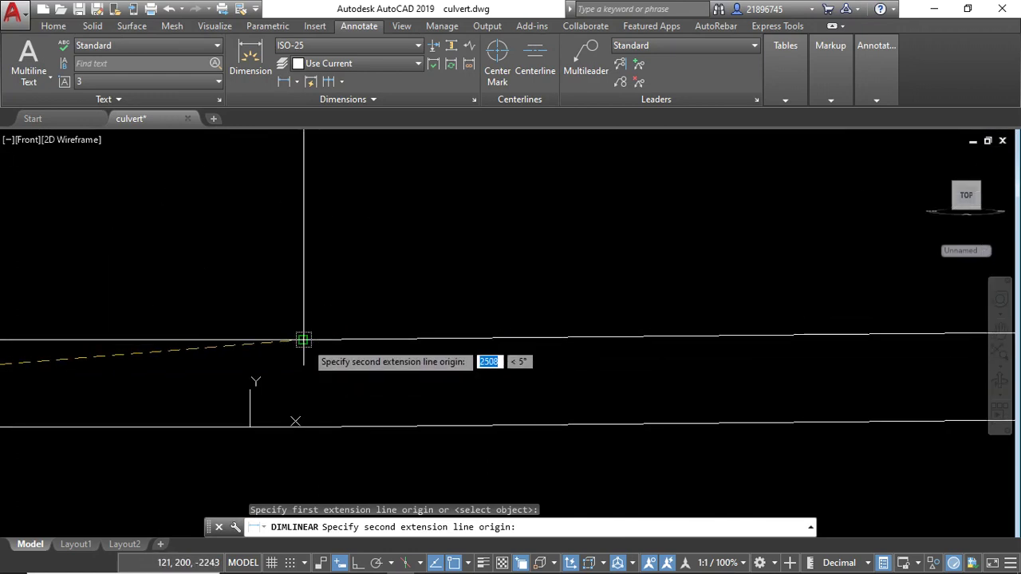
{"action": "left_click", "coordinate": [303, 340]}
{"action": "scroll", "coordinate": [295, 355], "scroll_direction": "down", "scroll_amount": 4}
{"action": "left_click", "coordinate": [286, 375]}
{"action": "scroll", "coordinate": [285, 374], "scroll_direction": "down", "scroll_amount": 4}
Step: Dimension the horizontal length of the right wing wall's base, from the vertical wall line to the slab's outer end, below the slab
{"action": "left_click", "coordinate": [283, 85]}
{"action": "scroll", "coordinate": [745, 291], "scroll_direction": "up", "scroll_amount": 2}
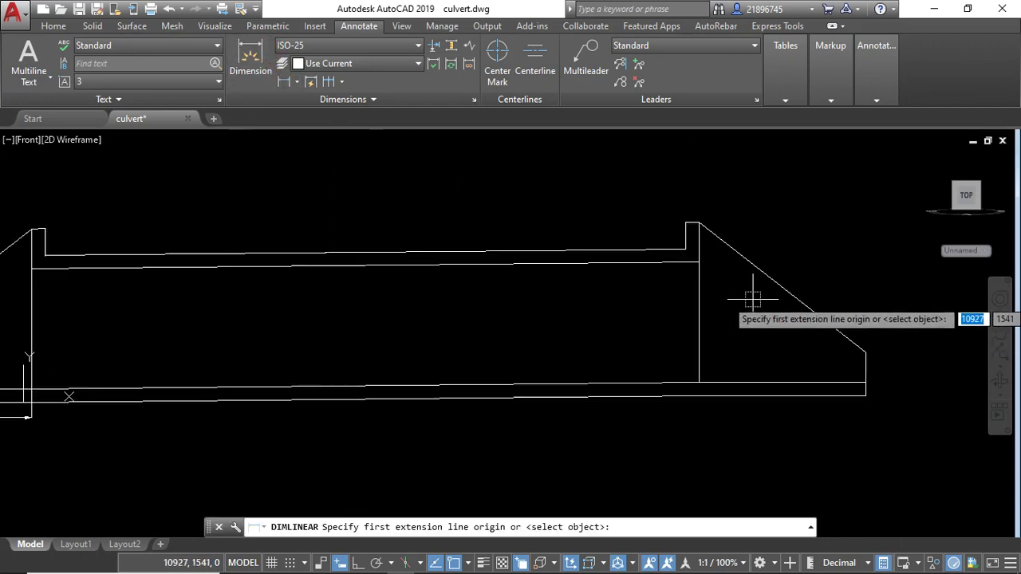
{"action": "left_click", "coordinate": [699, 383]}
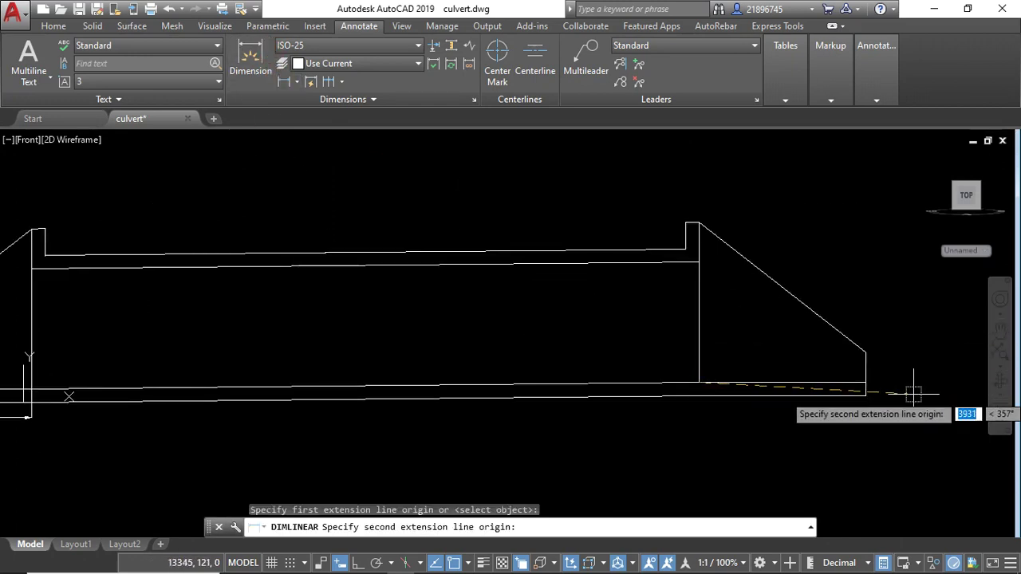
{"action": "left_click", "coordinate": [866, 383]}
{"action": "left_click", "coordinate": [848, 420]}
{"action": "scroll", "coordinate": [718, 339], "scroll_direction": "down", "scroll_amount": 6}
{"action": "scroll", "coordinate": [574, 351], "scroll_direction": "up", "scroll_amount": 6}
{"action": "scroll", "coordinate": [496, 340], "scroll_direction": "down", "scroll_amount": 4}
{"action": "left_click", "coordinate": [570, 306]}
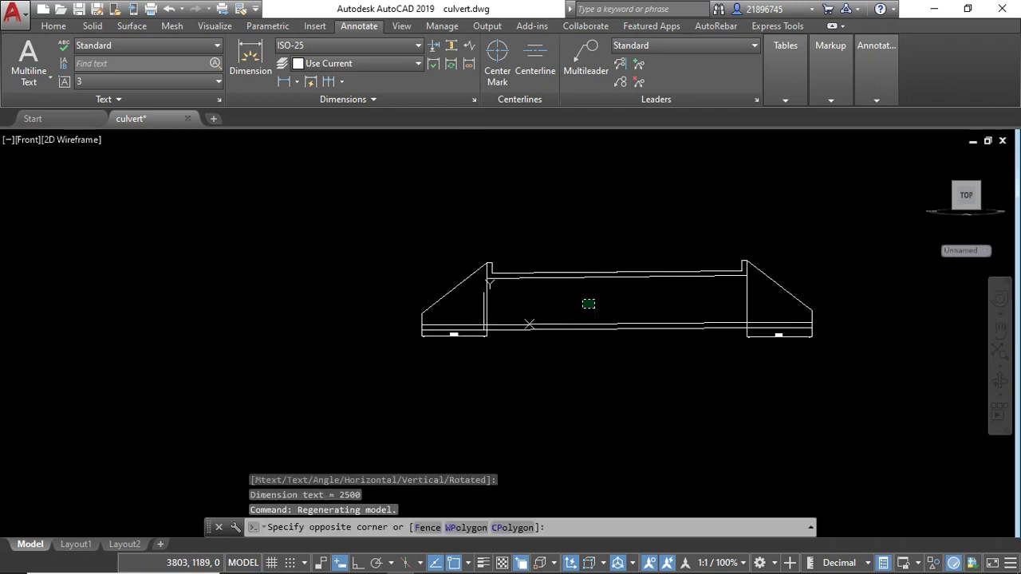
{"action": "left_click", "coordinate": [545, 209]}
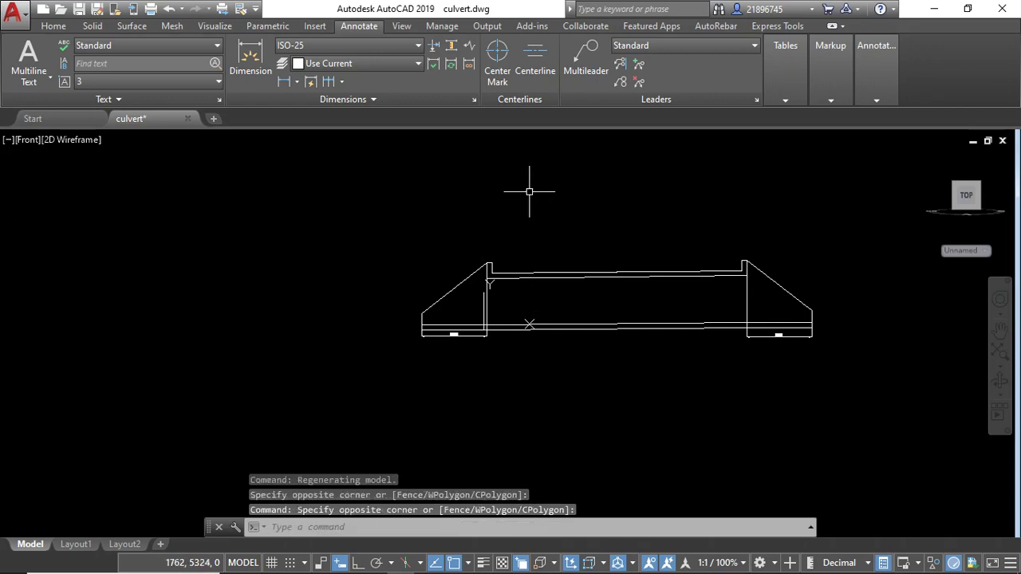
Step: Dimension the culvert's middle length between the two wing wall base dimensions, aligning it with the left one below the slab
{"action": "left_click", "coordinate": [288, 82]}
{"action": "scroll", "coordinate": [558, 255], "scroll_direction": "up", "scroll_amount": 3}
{"action": "scroll", "coordinate": [524, 269], "scroll_direction": "down", "scroll_amount": 4}
{"action": "scroll", "coordinate": [519, 266], "scroll_direction": "up", "scroll_amount": 1}
{"action": "scroll", "coordinate": [547, 341], "scroll_direction": "up", "scroll_amount": 2}
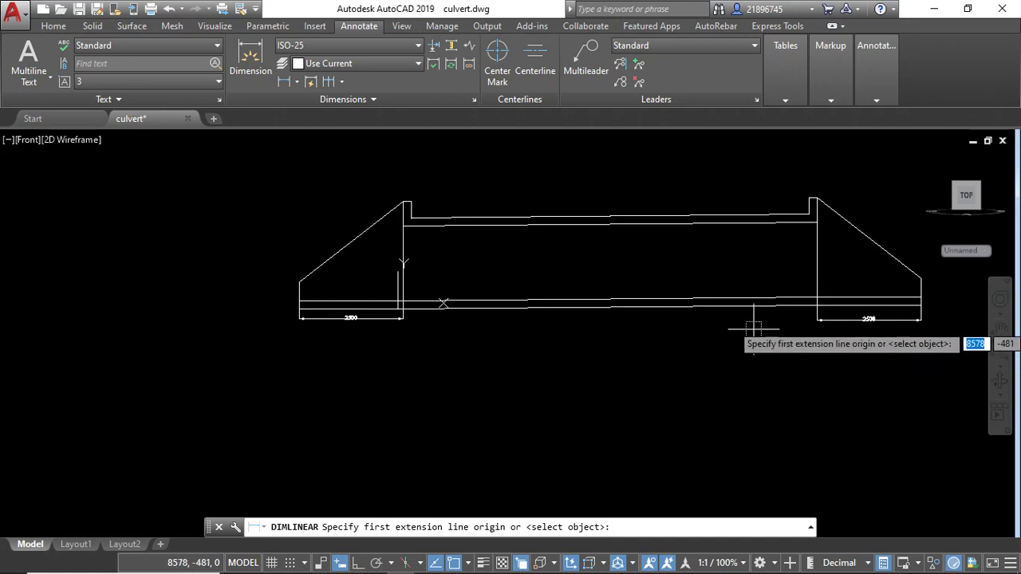
{"action": "scroll", "coordinate": [820, 312], "scroll_direction": "up", "scroll_amount": 4}
{"action": "scroll", "coordinate": [725, 341], "scroll_direction": "down", "scroll_amount": 4}
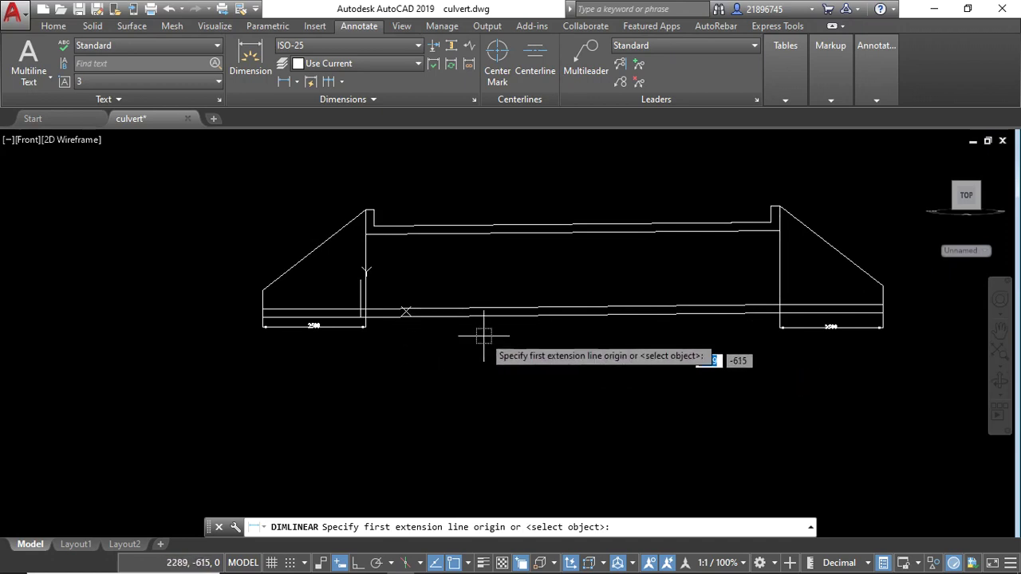
{"action": "scroll", "coordinate": [401, 312], "scroll_direction": "up", "scroll_amount": 3}
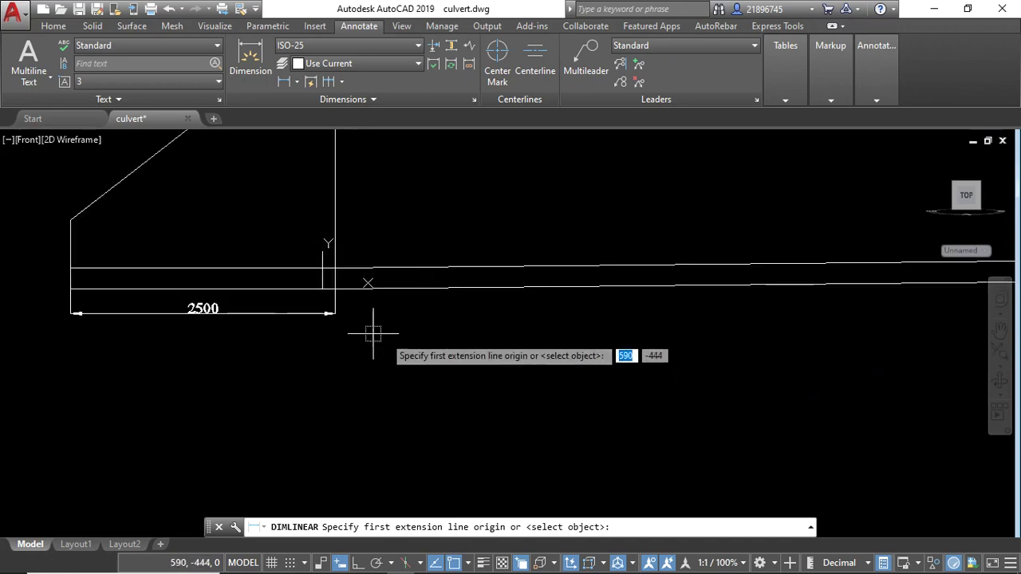
{"action": "left_click", "coordinate": [334, 314]}
{"action": "scroll", "coordinate": [455, 296], "scroll_direction": "down", "scroll_amount": 3}
{"action": "scroll", "coordinate": [602, 305], "scroll_direction": "up", "scroll_amount": 3}
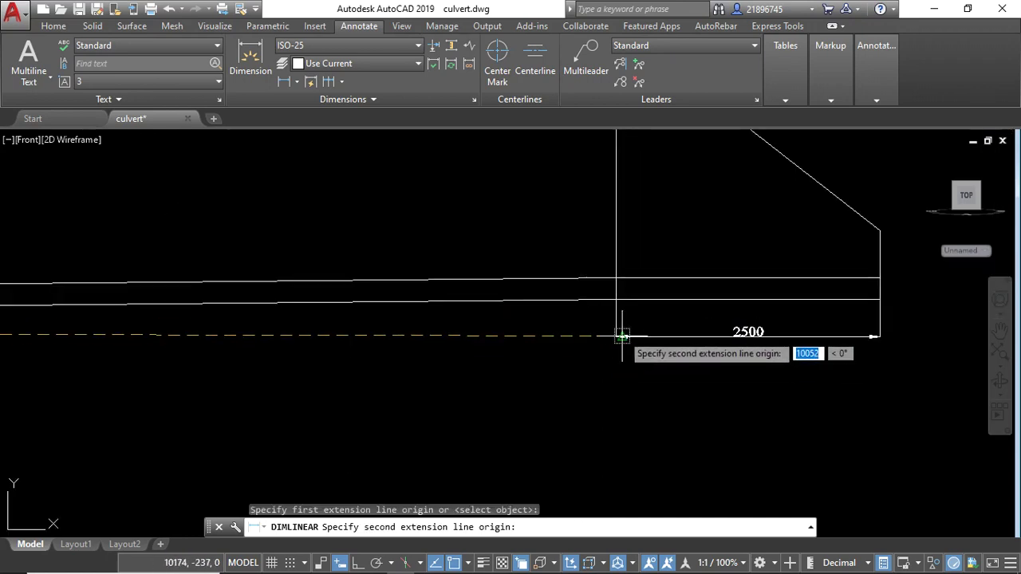
{"action": "left_click", "coordinate": [615, 335]}
{"action": "scroll", "coordinate": [614, 337], "scroll_direction": "down", "scroll_amount": 2}
{"action": "scroll", "coordinate": [374, 343], "scroll_direction": "up", "scroll_amount": 5}
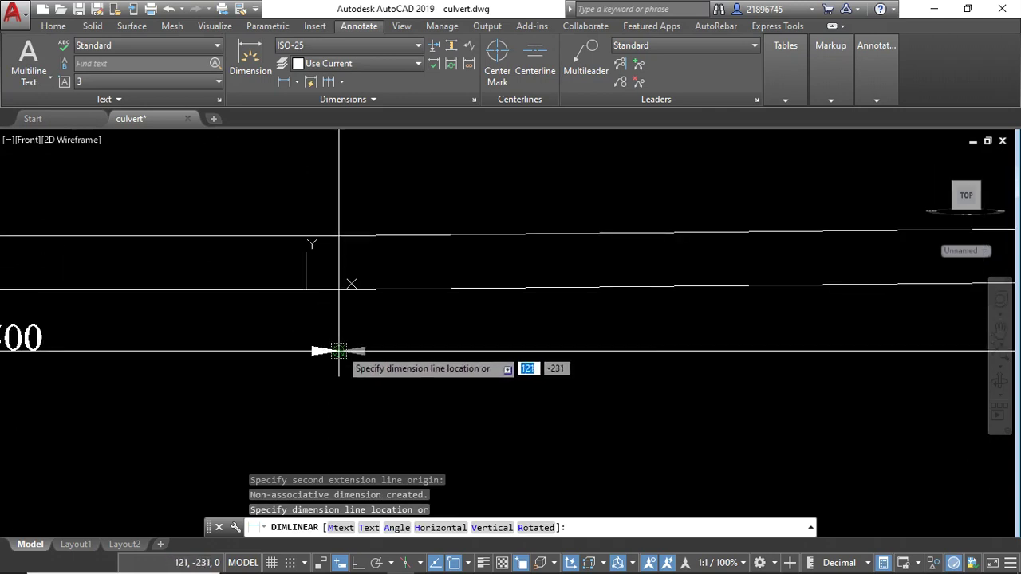
{"action": "scroll", "coordinate": [367, 295], "scroll_direction": "down", "scroll_amount": 3}
{"action": "left_click", "coordinate": [386, 313]}
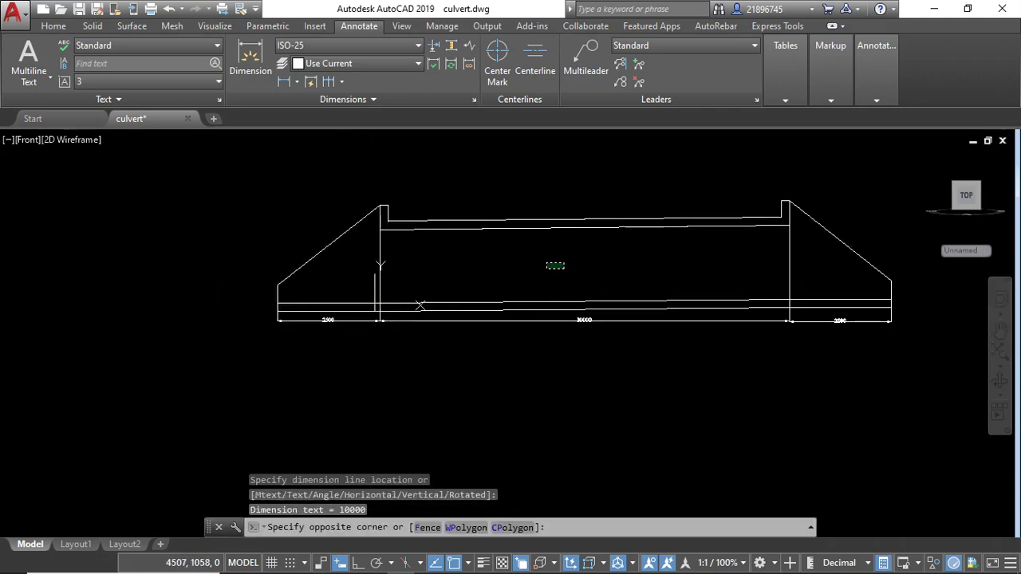
{"action": "key", "text": "Escape"}
{"action": "scroll", "coordinate": [513, 278], "scroll_direction": "down", "scroll_amount": 3}
{"action": "scroll", "coordinate": [574, 274], "scroll_direction": "up", "scroll_amount": 5}
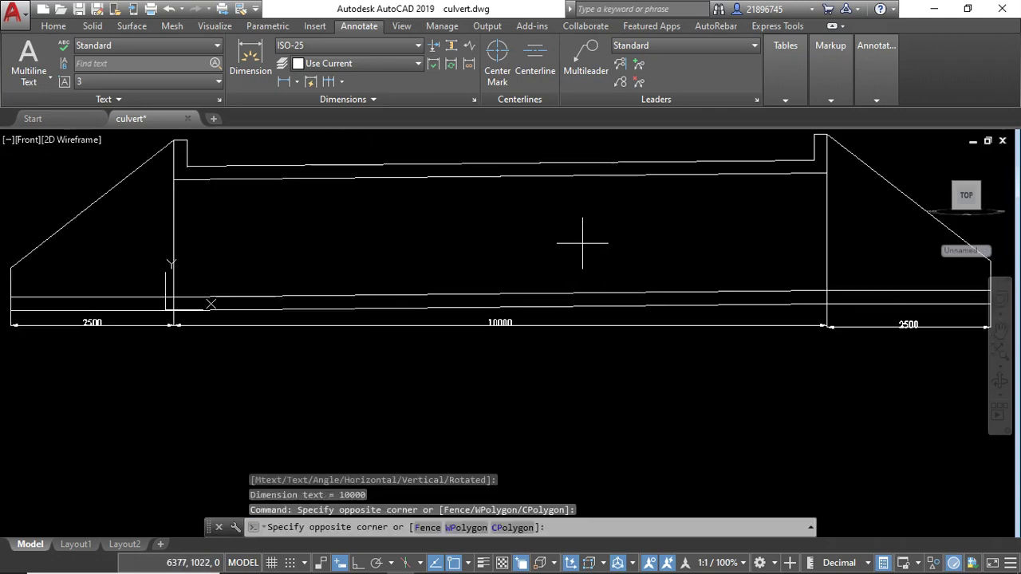
{"action": "left_click", "coordinate": [580, 242]}
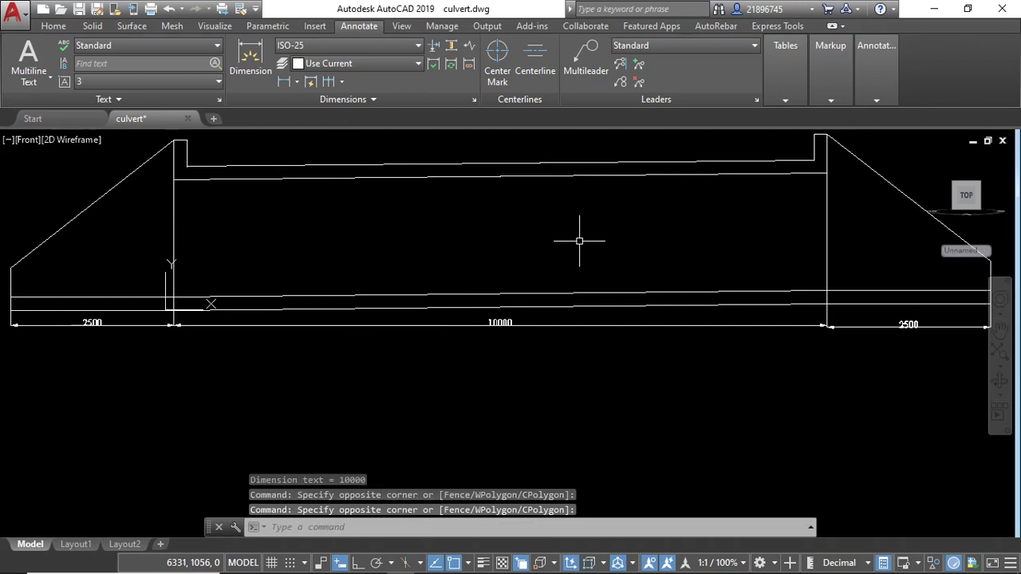
{"action": "left_click", "coordinate": [610, 265]}
{"action": "scroll", "coordinate": [614, 275], "scroll_direction": "down", "scroll_amount": 3}
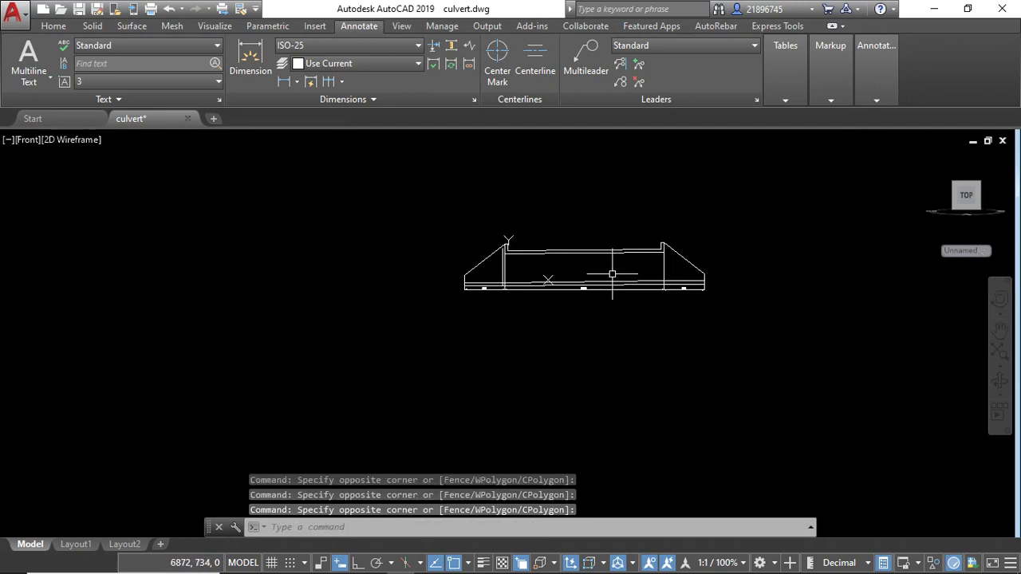
{"action": "left_click", "coordinate": [285, 83]}
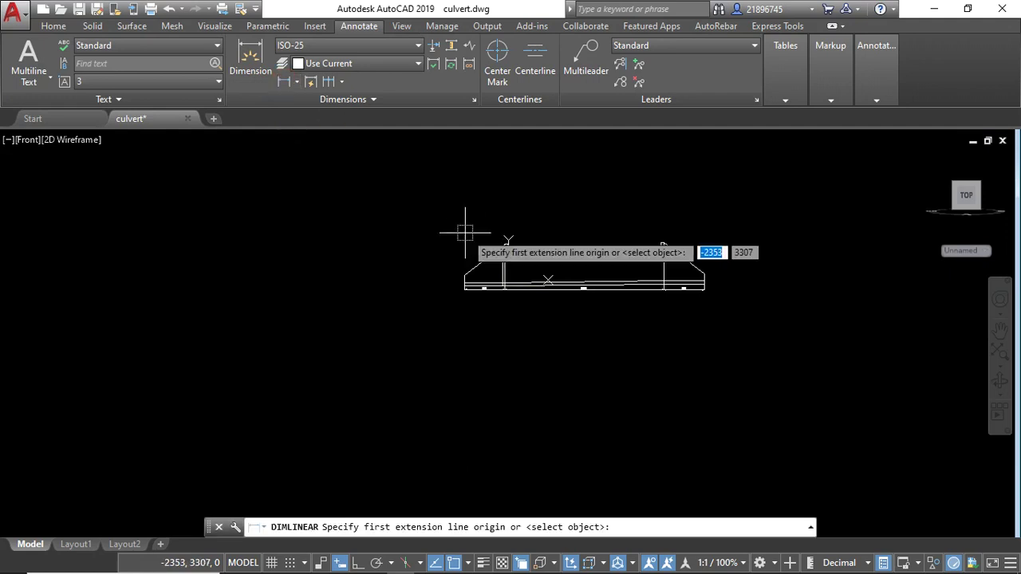
{"action": "scroll", "coordinate": [467, 239], "scroll_direction": "up", "scroll_amount": 3}
{"action": "scroll", "coordinate": [447, 302], "scroll_direction": "up", "scroll_amount": 2}
{"action": "scroll", "coordinate": [435, 305], "scroll_direction": "up", "scroll_amount": 3}
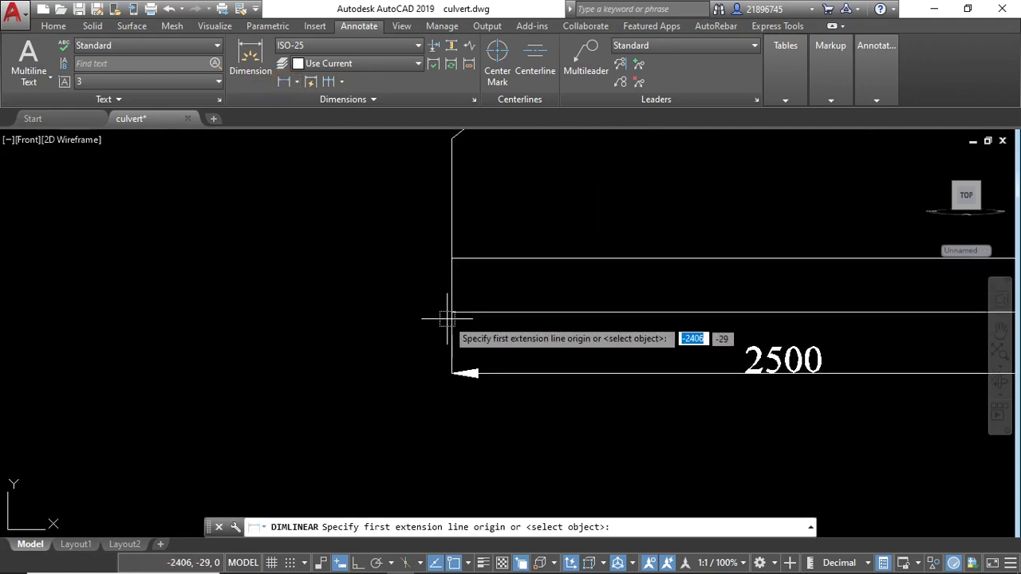
{"action": "left_click", "coordinate": [450, 317]}
{"action": "scroll", "coordinate": [439, 301], "scroll_direction": "down", "scroll_amount": 2}
{"action": "scroll", "coordinate": [439, 302], "scroll_direction": "up", "scroll_amount": 2}
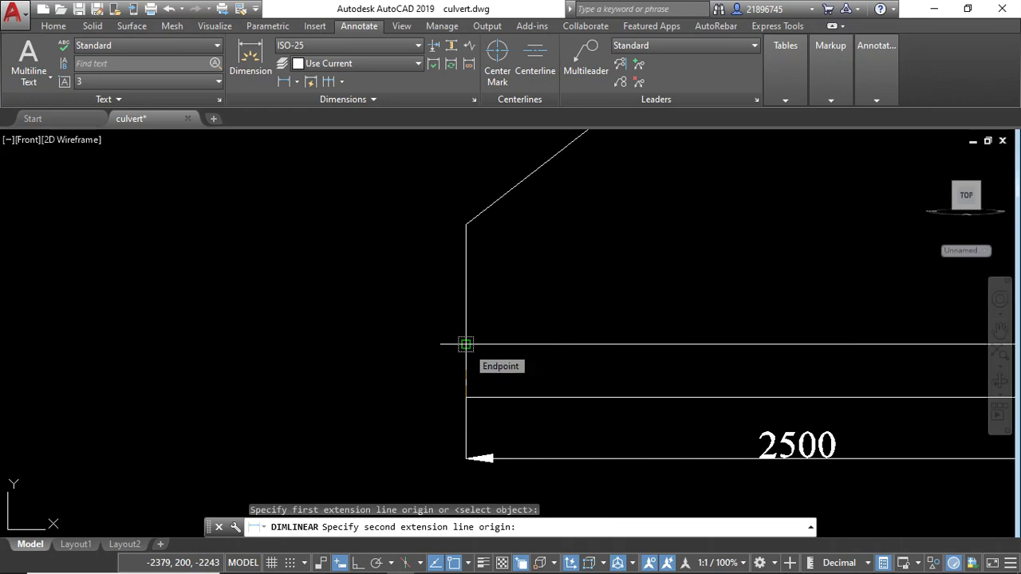
{"action": "left_click", "coordinate": [466, 344]}
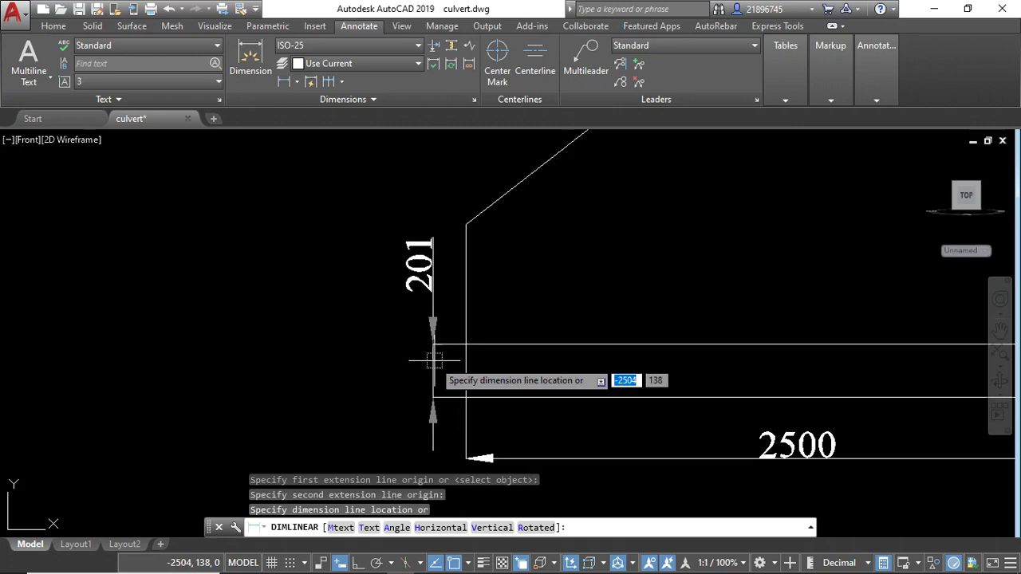
{"action": "key", "text": "Escape"}
Step: Examine the left end of the base slab where its upper and lower lines meet the wing wall's outer edge
{"action": "scroll", "coordinate": [433, 358], "scroll_direction": "up", "scroll_amount": 4}
{"action": "scroll", "coordinate": [451, 287], "scroll_direction": "up", "scroll_amount": 12}
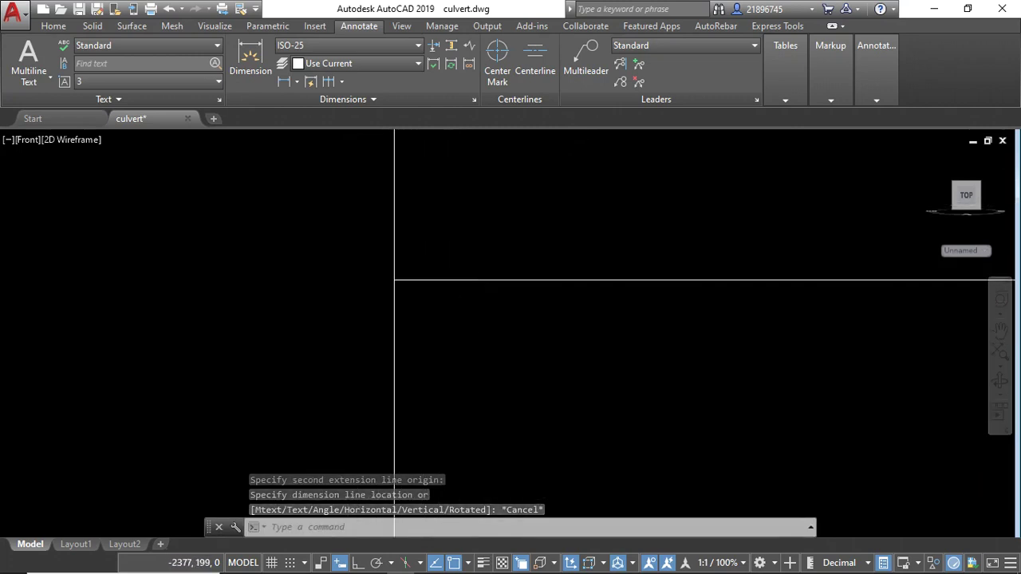
{"action": "scroll", "coordinate": [469, 301], "scroll_direction": "down", "scroll_amount": 8}
{"action": "scroll", "coordinate": [559, 293], "scroll_direction": "up", "scroll_amount": 8}
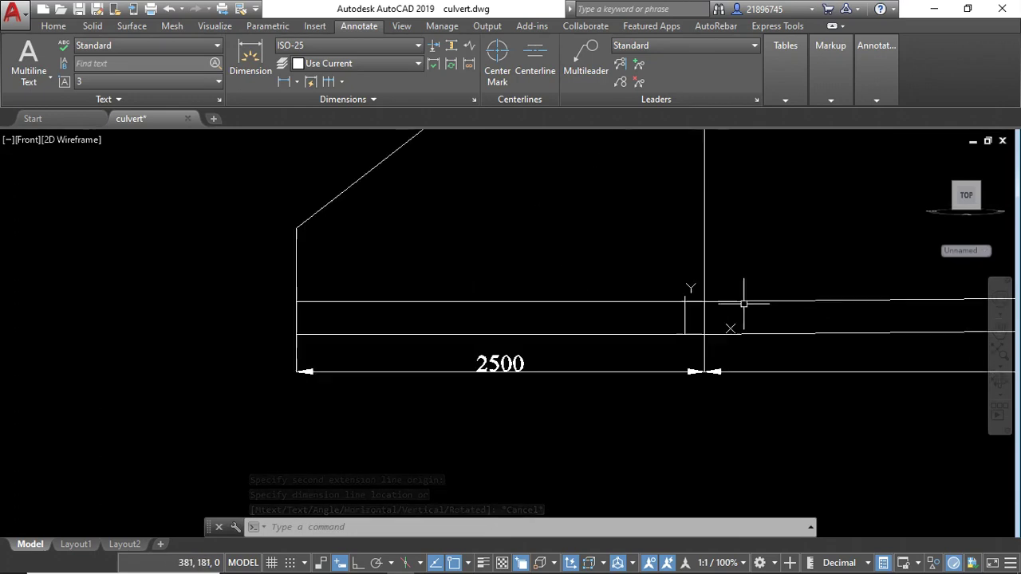
{"action": "scroll", "coordinate": [654, 296], "scroll_direction": "down", "scroll_amount": 4}
{"action": "scroll", "coordinate": [381, 308], "scroll_direction": "down", "scroll_amount": 5}
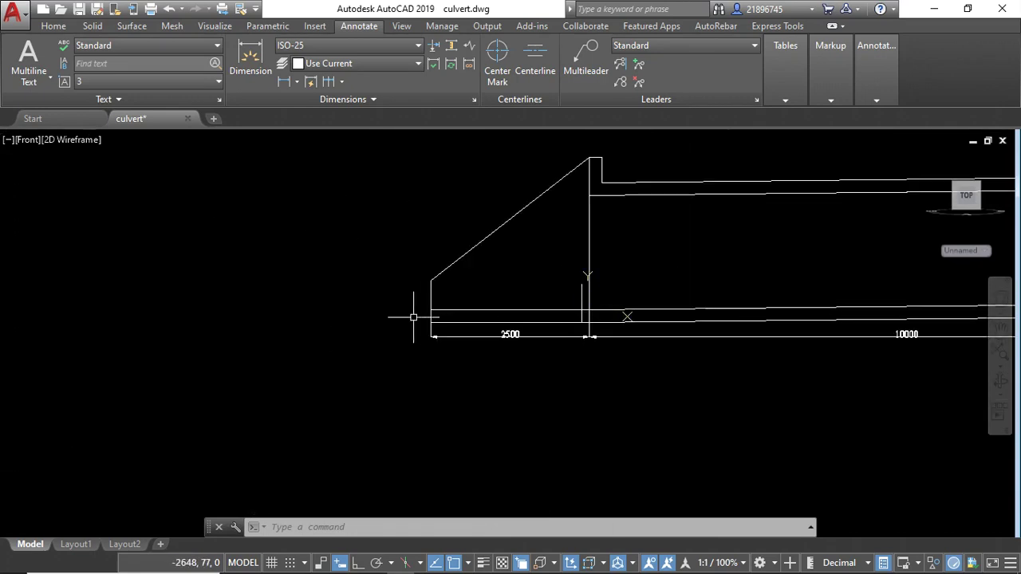
{"action": "scroll", "coordinate": [414, 311], "scroll_direction": "up", "scroll_amount": 5}
Step: Offset the base slab's lower line under the left wing wall upward by 200
{"action": "left_click", "coordinate": [484, 335]}
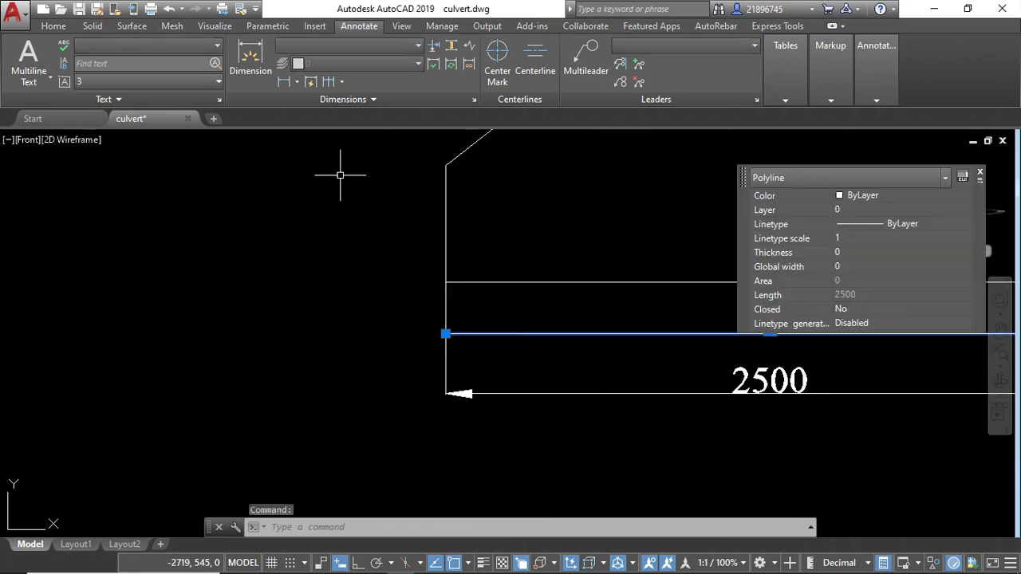
{"action": "left_click", "coordinate": [52, 26]}
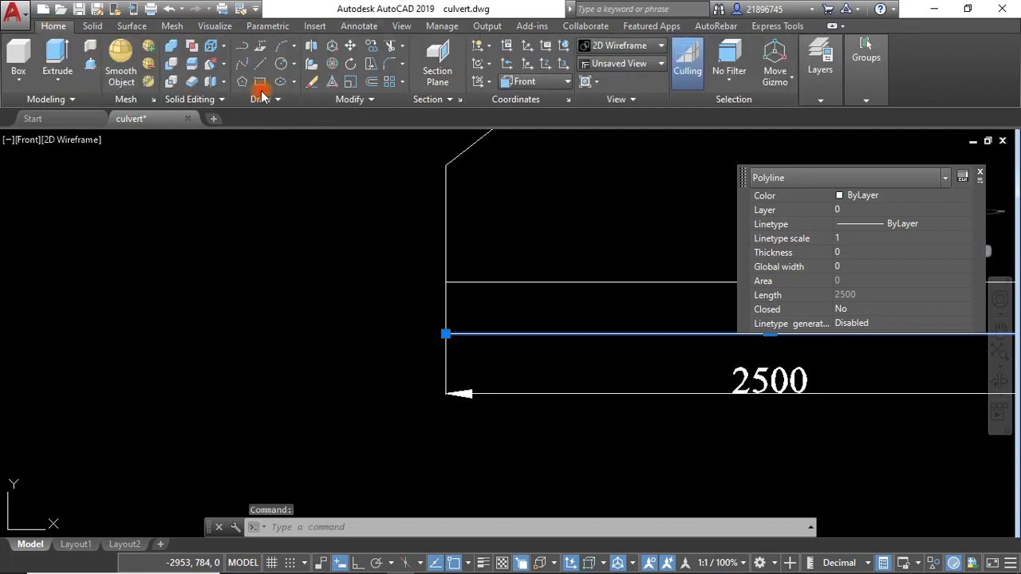
{"action": "left_click", "coordinate": [378, 84]}
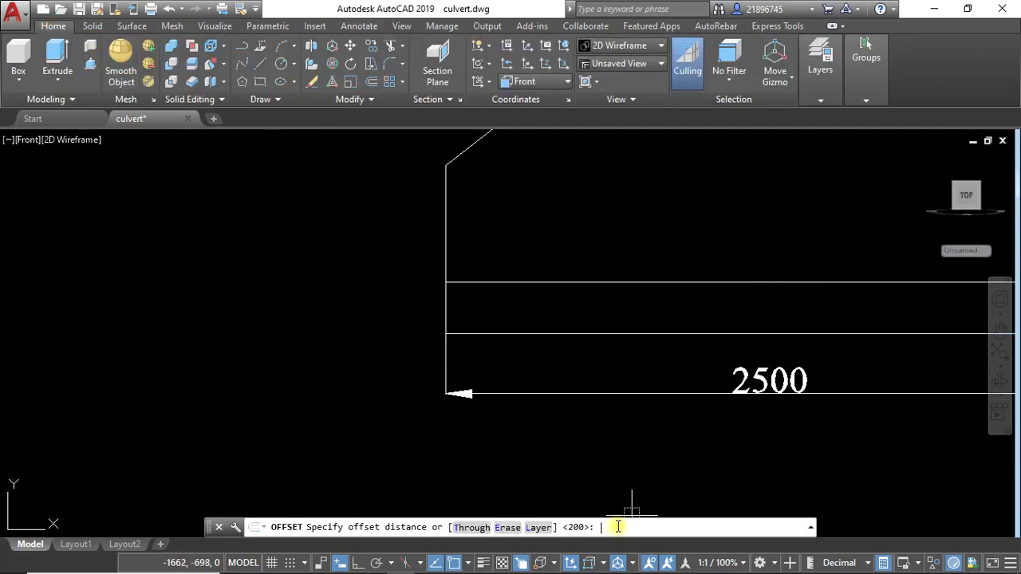
{"action": "key", "text": "Return"}
{"action": "left_click", "coordinate": [545, 233]}
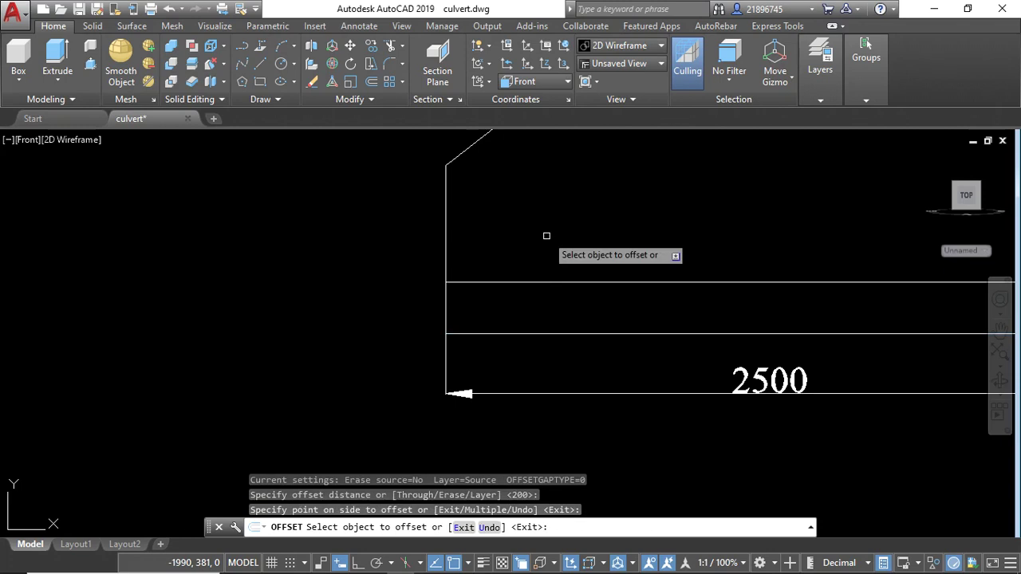
{"action": "key", "text": "Escape"}
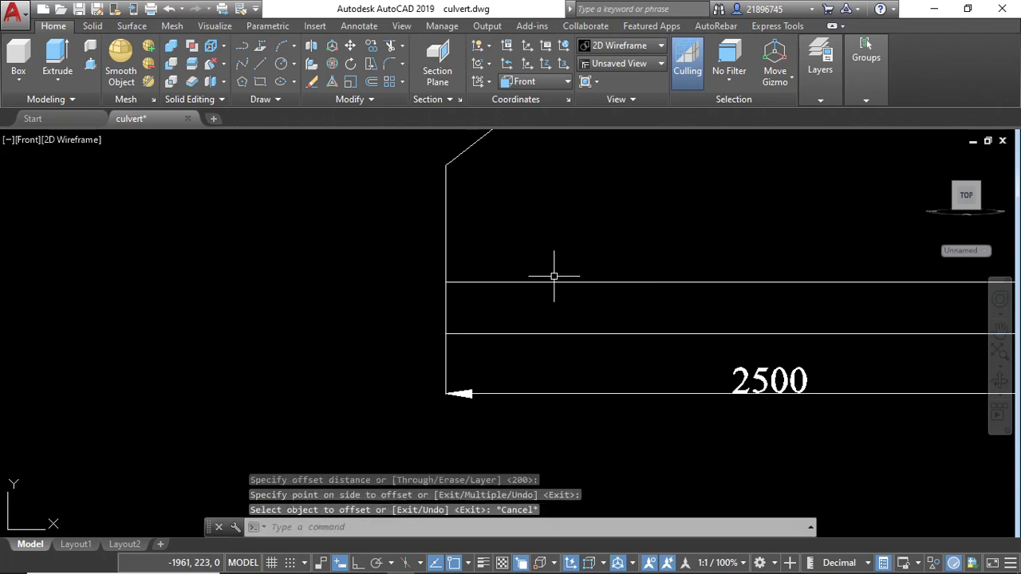
Step: Erase one of the two overlapping polylines along the slab's upper edge under the left wing wall
{"action": "scroll", "coordinate": [478, 271], "scroll_direction": "up", "scroll_amount": 5}
{"action": "scroll", "coordinate": [480, 245], "scroll_direction": "up", "scroll_amount": 12}
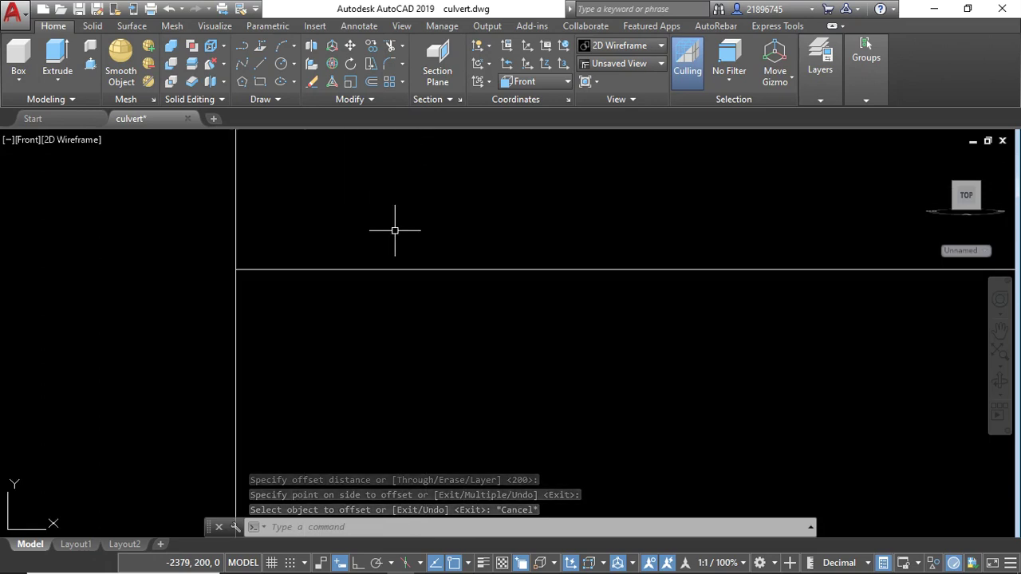
{"action": "left_click", "coordinate": [399, 269]}
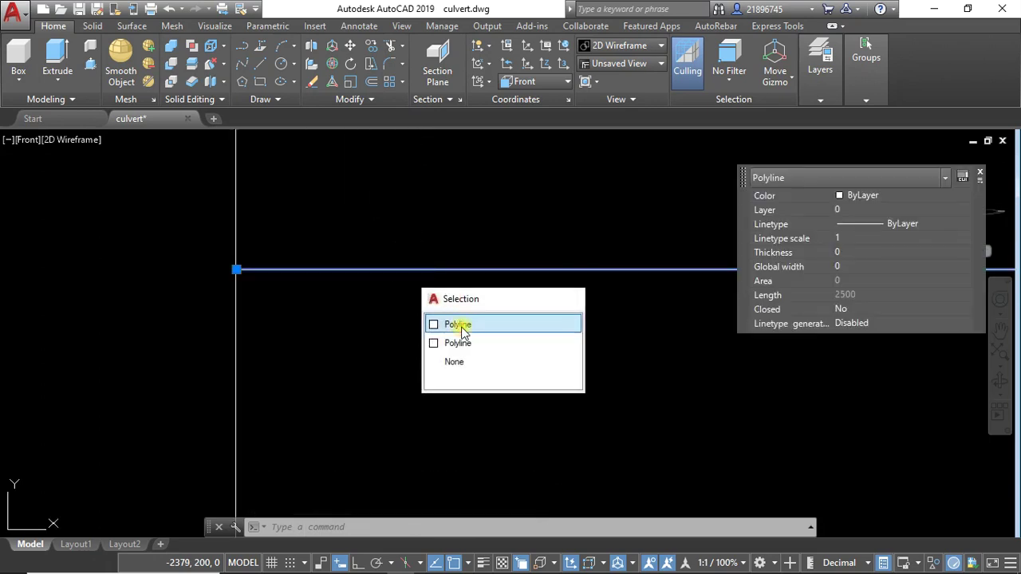
{"action": "left_click", "coordinate": [460, 326]}
{"action": "key", "text": "Delete"}
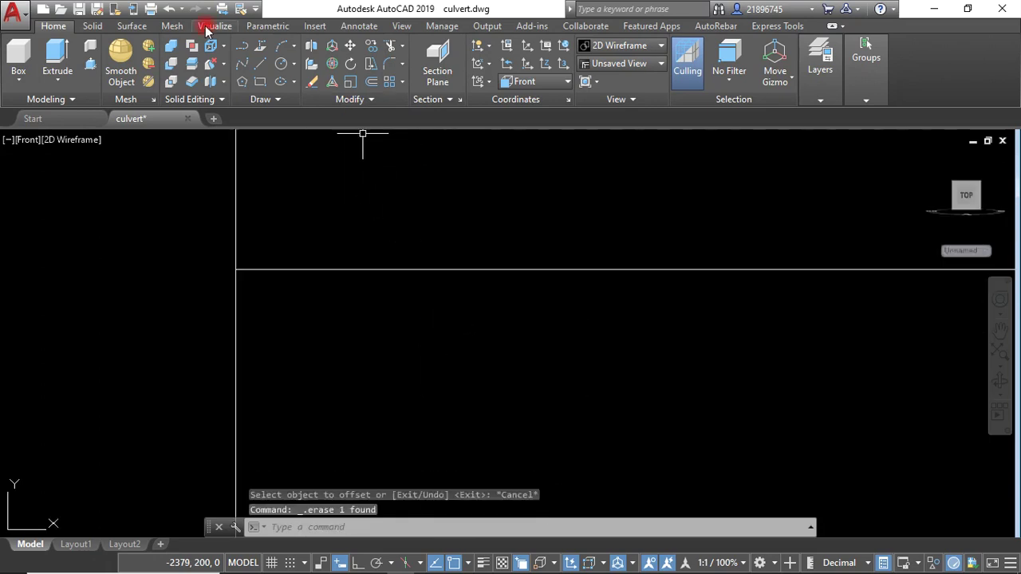
{"action": "left_click", "coordinate": [357, 26]}
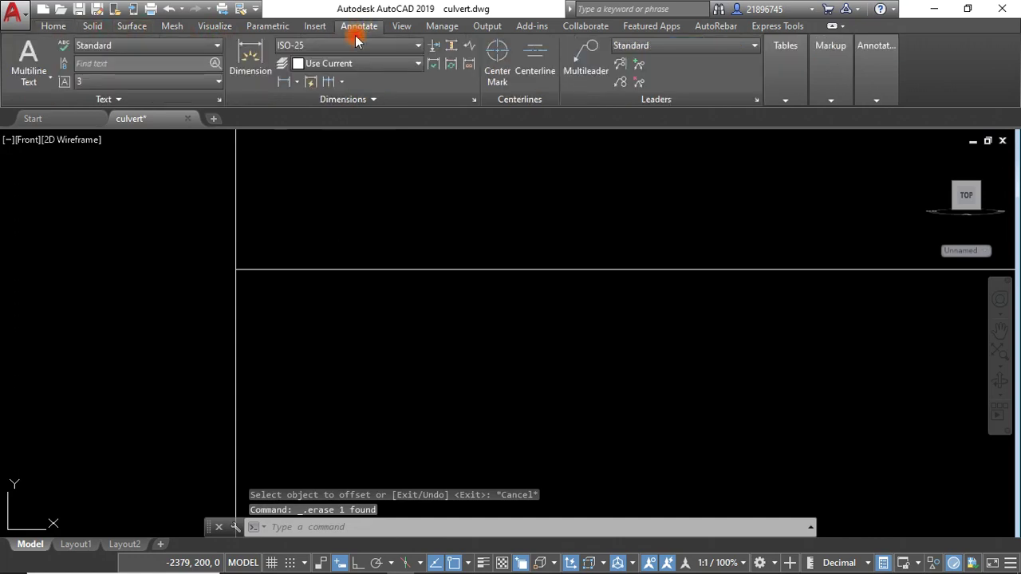
{"action": "left_click", "coordinate": [283, 82]}
{"action": "scroll", "coordinate": [523, 249], "scroll_direction": "down", "scroll_amount": 4}
{"action": "scroll", "coordinate": [522, 249], "scroll_direction": "down", "scroll_amount": 2}
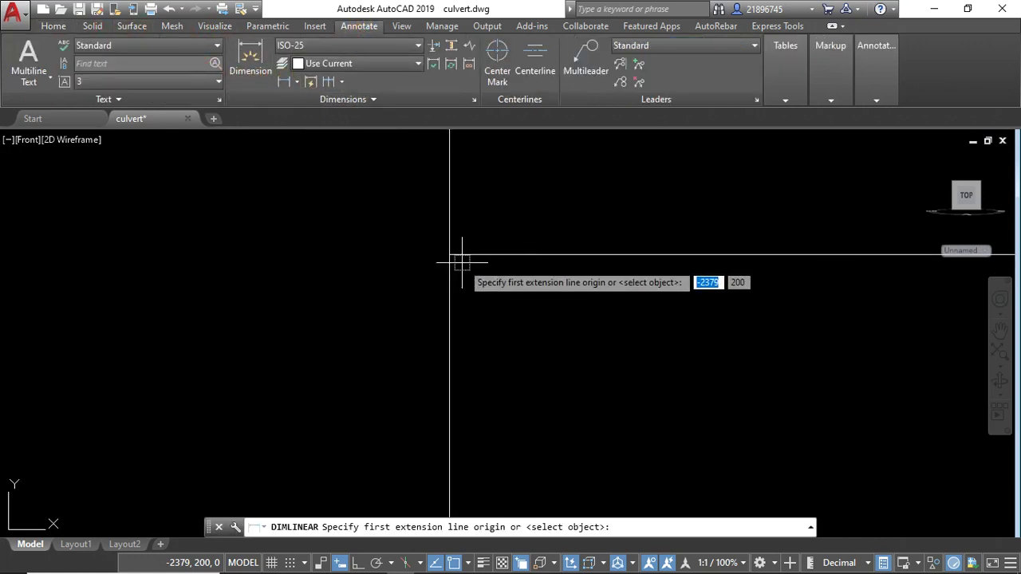
{"action": "left_click", "coordinate": [449, 251]}
{"action": "scroll", "coordinate": [447, 295], "scroll_direction": "up", "scroll_amount": 2}
{"action": "scroll", "coordinate": [463, 349], "scroll_direction": "up", "scroll_amount": 5}
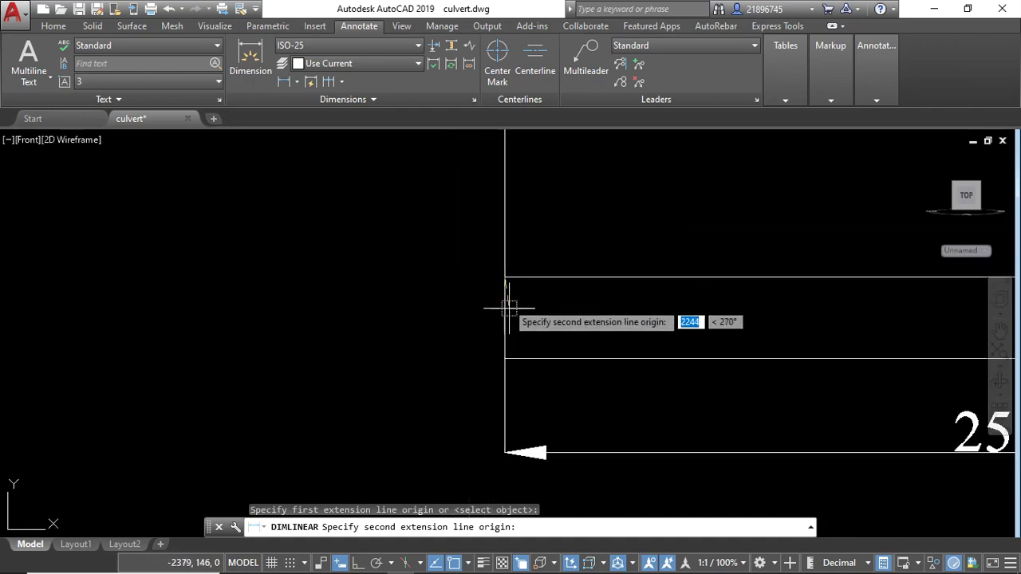
{"action": "left_click", "coordinate": [504, 358]}
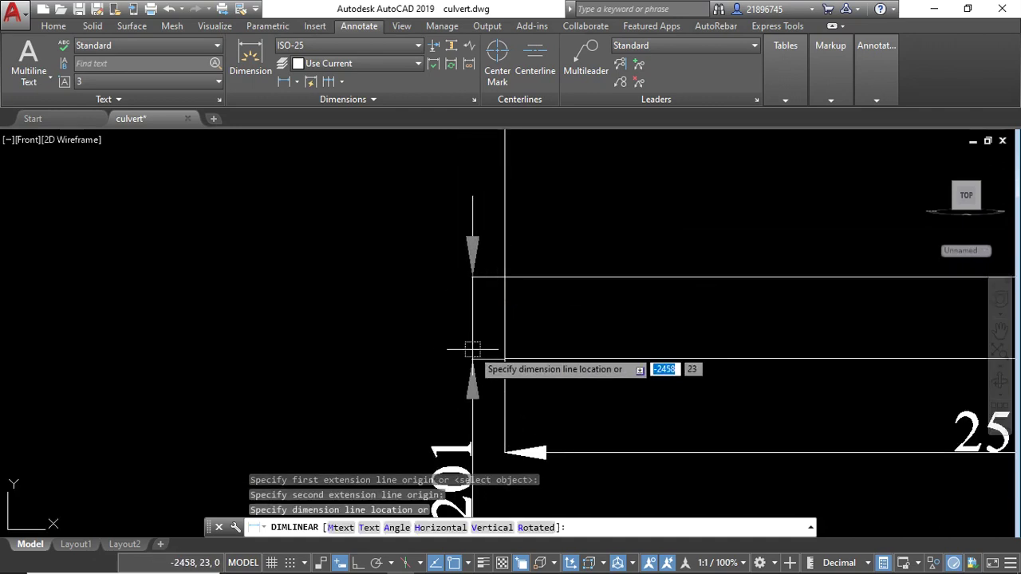
{"action": "key", "text": "Escape"}
Step: Add a vertical linear dimension from the slab's lower outer corner to the top of the left wing wall's outer edge, placed outside the wall
{"action": "left_click", "coordinate": [285, 82]}
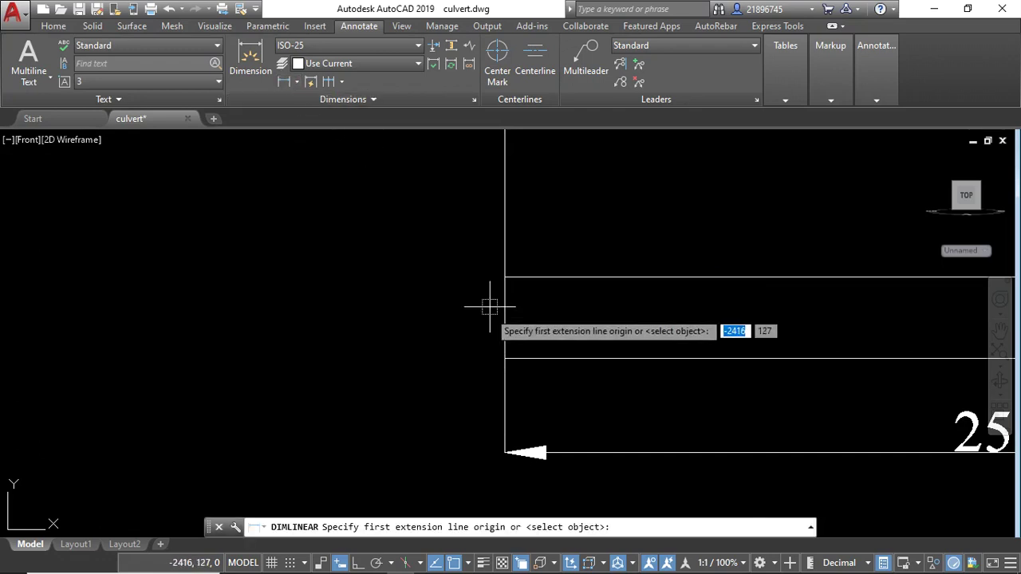
{"action": "left_click", "coordinate": [505, 358]}
{"action": "scroll", "coordinate": [506, 358], "scroll_direction": "down", "scroll_amount": 2}
{"action": "scroll", "coordinate": [506, 335], "scroll_direction": "up", "scroll_amount": 1}
{"action": "scroll", "coordinate": [505, 316], "scroll_direction": "up", "scroll_amount": 2}
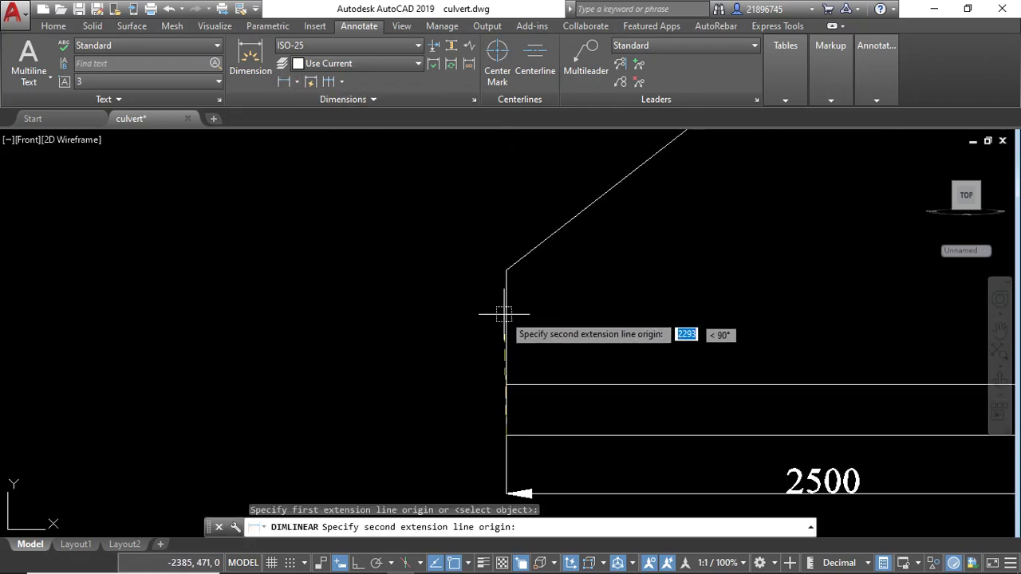
{"action": "left_click", "coordinate": [506, 288]}
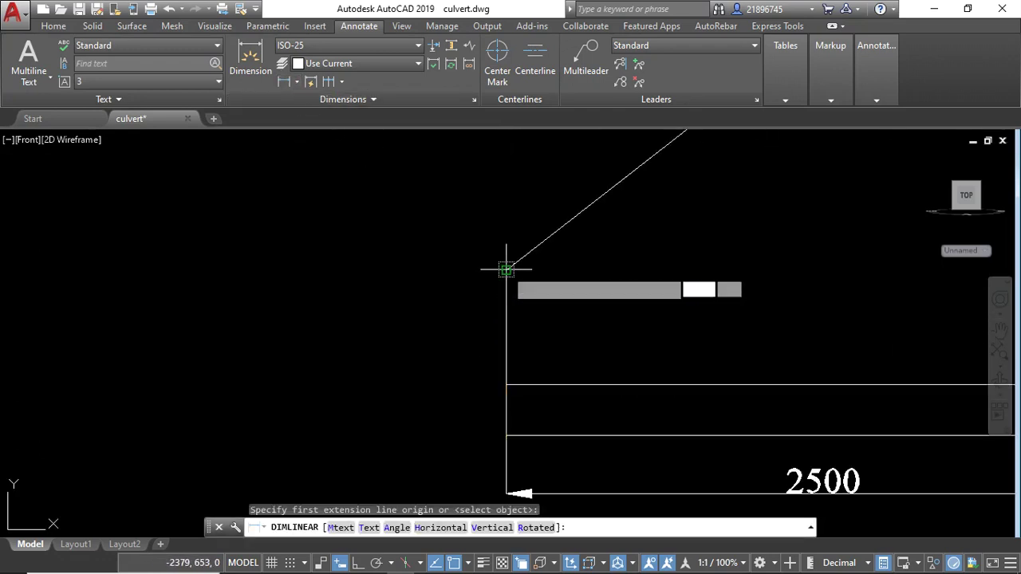
{"action": "left_click", "coordinate": [470, 340]}
Step: Stretch the vertical dimension's lower extension origin onto the exact lower corner of the slab at the left wing wall
{"action": "scroll", "coordinate": [468, 343], "scroll_direction": "down", "scroll_amount": 2}
{"action": "scroll", "coordinate": [522, 386], "scroll_direction": "up", "scroll_amount": 4}
{"action": "scroll", "coordinate": [522, 386], "scroll_direction": "up", "scroll_amount": 3}
{"action": "left_click_drag", "start_coordinate": [532, 338], "coordinate": [515, 312]}
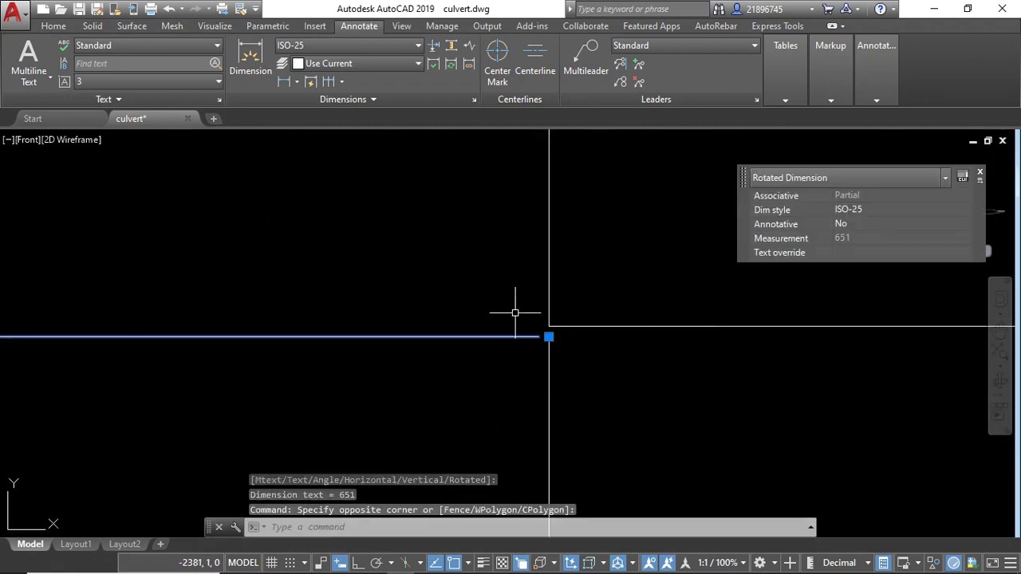
{"action": "left_click", "coordinate": [549, 336]}
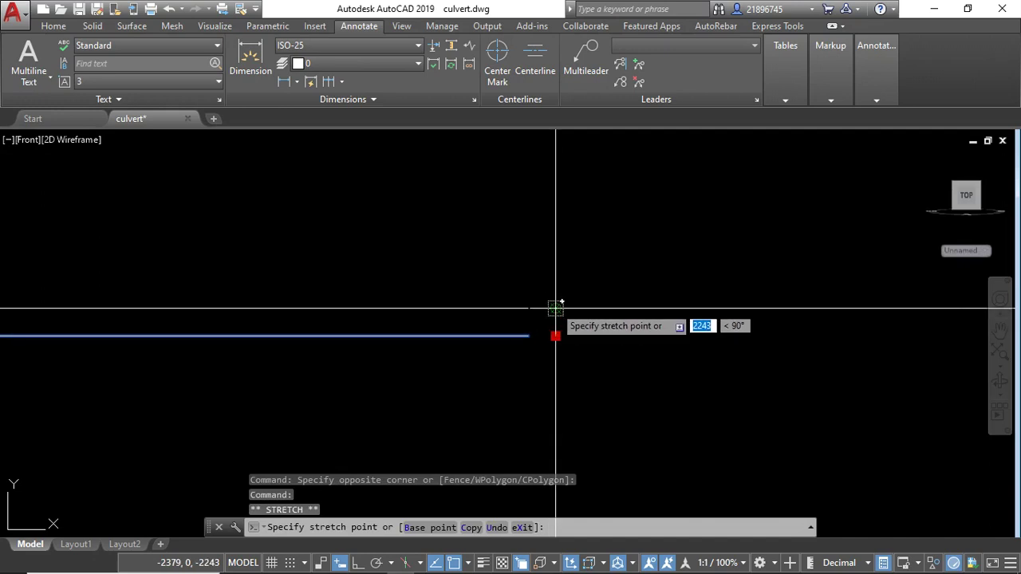
{"action": "left_click", "coordinate": [555, 308]}
{"action": "scroll", "coordinate": [499, 355], "scroll_direction": "down", "scroll_amount": 4}
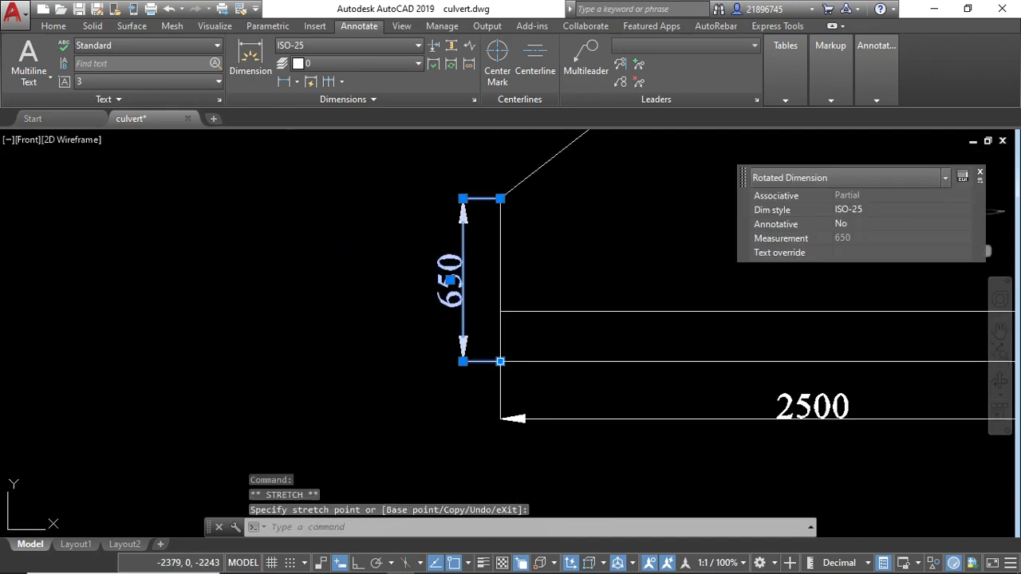
{"action": "key", "text": "Escape"}
Step: Stretch the vertical dimension's upper extension origin down to the slab's upper line so it dimensions the slab thickness
{"action": "left_click", "coordinate": [485, 237]}
{"action": "left_click", "coordinate": [437, 220]}
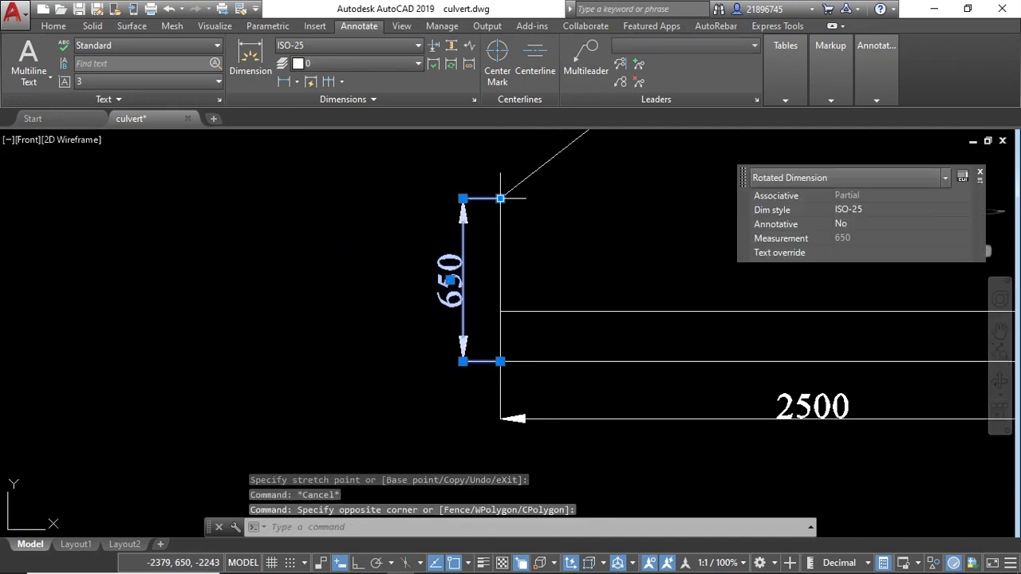
{"action": "left_click", "coordinate": [500, 198]}
{"action": "scroll", "coordinate": [497, 307], "scroll_direction": "up", "scroll_amount": 4}
{"action": "left_click", "coordinate": [494, 303]}
{"action": "scroll", "coordinate": [495, 303], "scroll_direction": "down", "scroll_amount": 4}
Step: Turn object snap off and move only the slab thickness dimension's text beside its dimension line, between the arrows
{"action": "scroll", "coordinate": [431, 206], "scroll_direction": "up", "scroll_amount": 3}
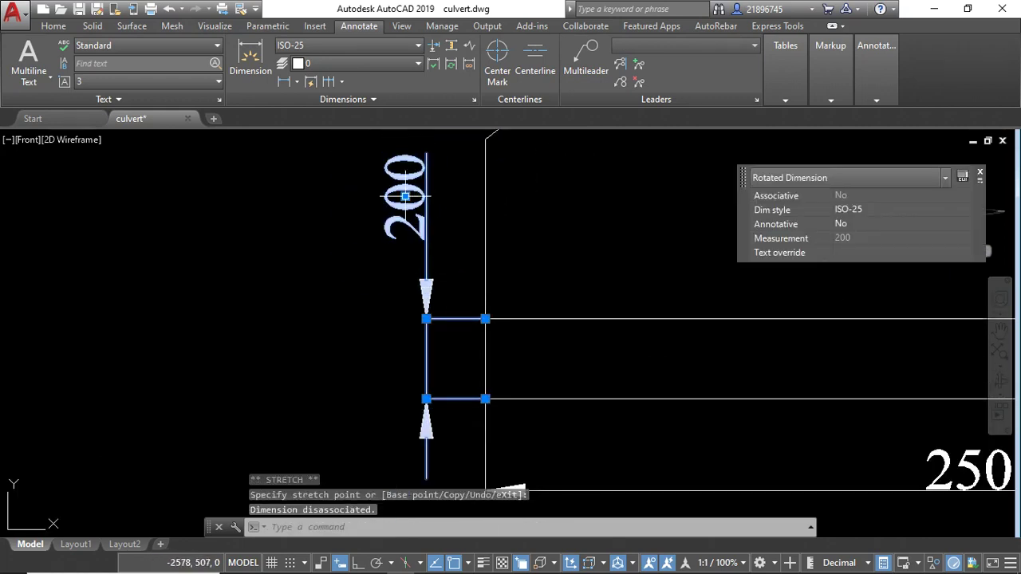
{"action": "mouse_move", "coordinate": [406, 196]}
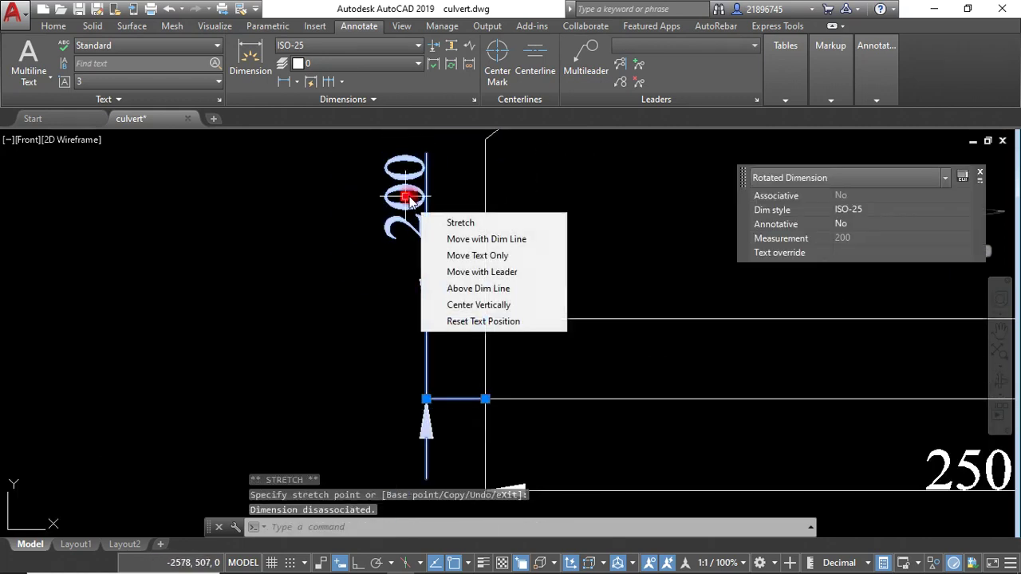
{"action": "left_click", "coordinate": [488, 256]}
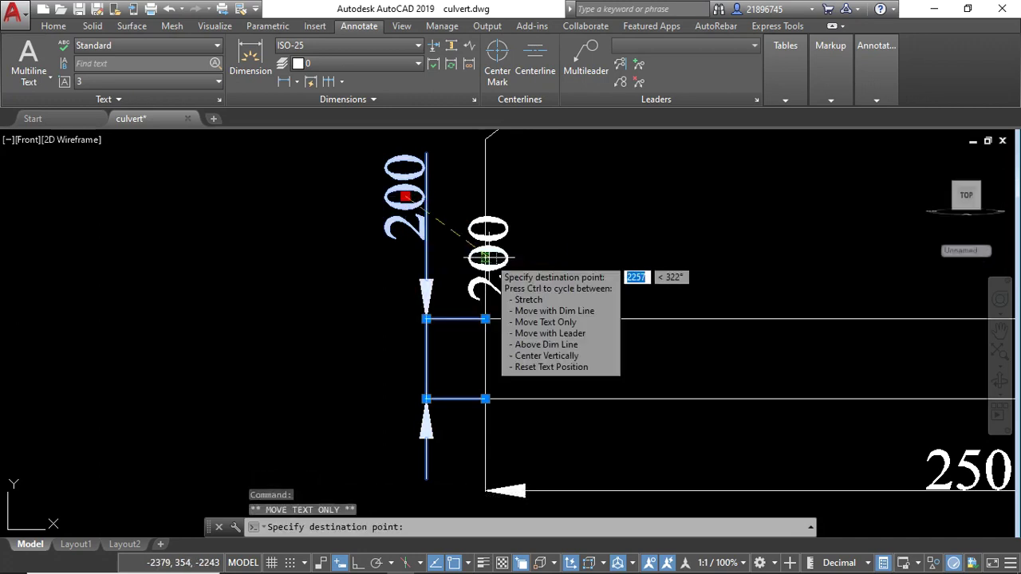
{"action": "left_click", "coordinate": [456, 563]}
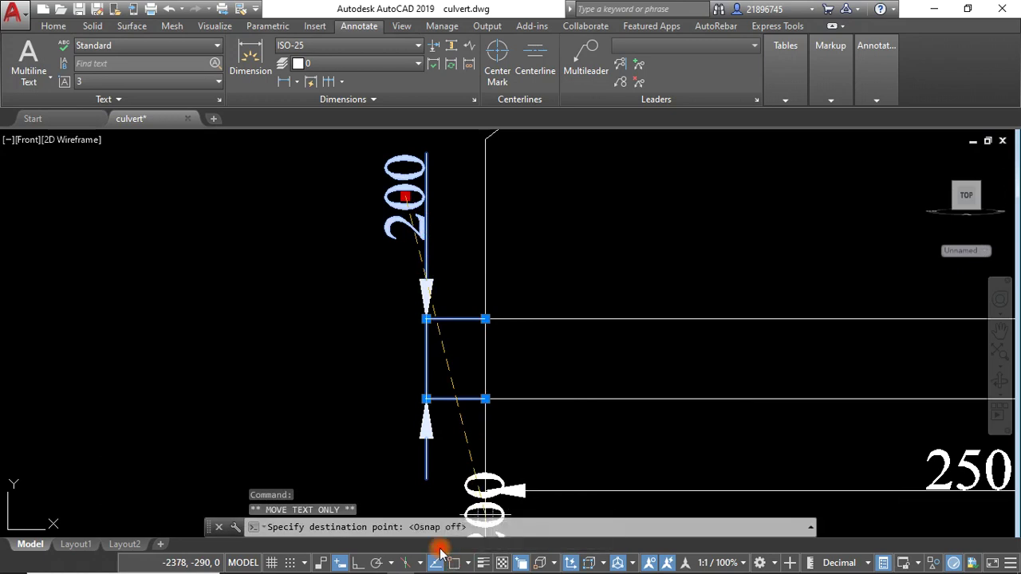
{"action": "left_click", "coordinate": [394, 356]}
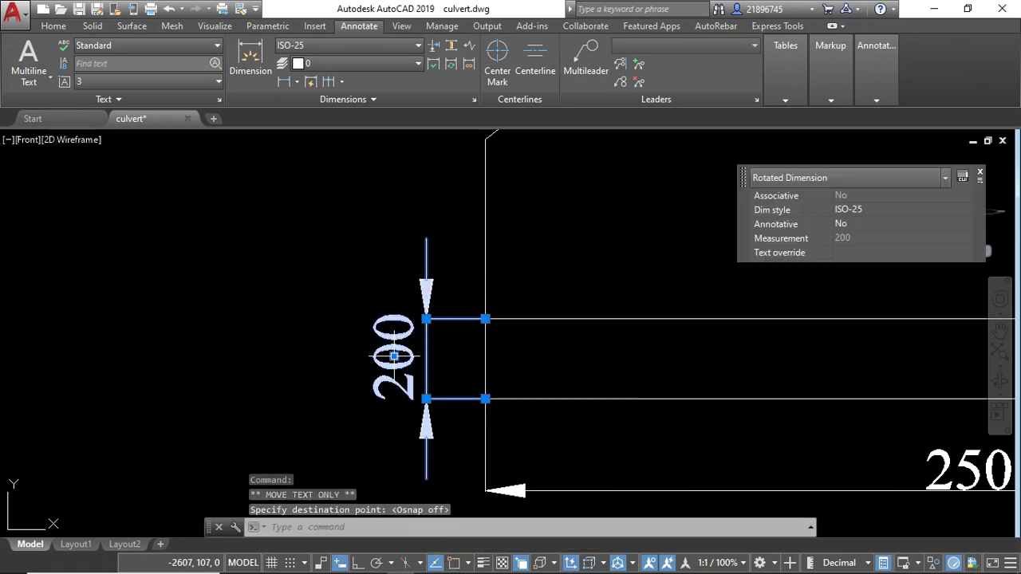
{"action": "key", "text": "Escape"}
Step: With object snap back on, dimension the left wing wall's outer edge above the slab, aligned with the slab thickness dimension
{"action": "scroll", "coordinate": [491, 359], "scroll_direction": "down", "scroll_amount": 5}
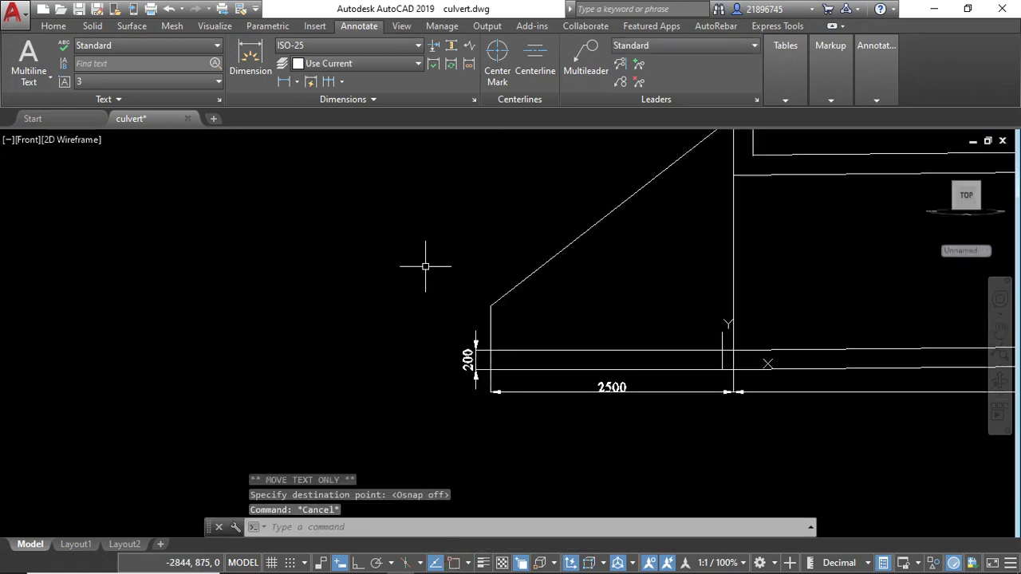
{"action": "left_click", "coordinate": [289, 86]}
{"action": "scroll", "coordinate": [475, 334], "scroll_direction": "up", "scroll_amount": 3}
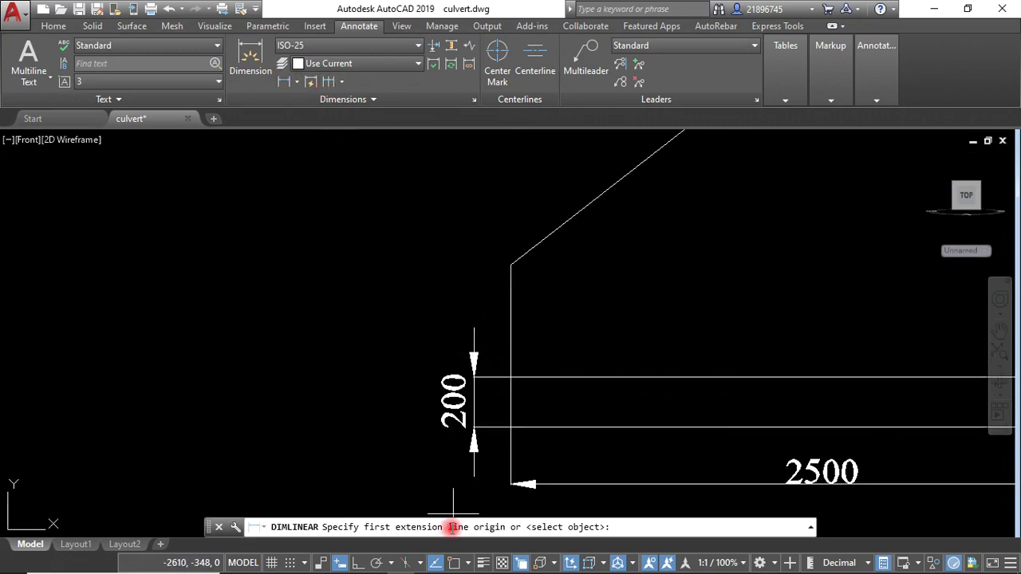
{"action": "left_click", "coordinate": [455, 563]}
{"action": "left_click", "coordinate": [511, 377]}
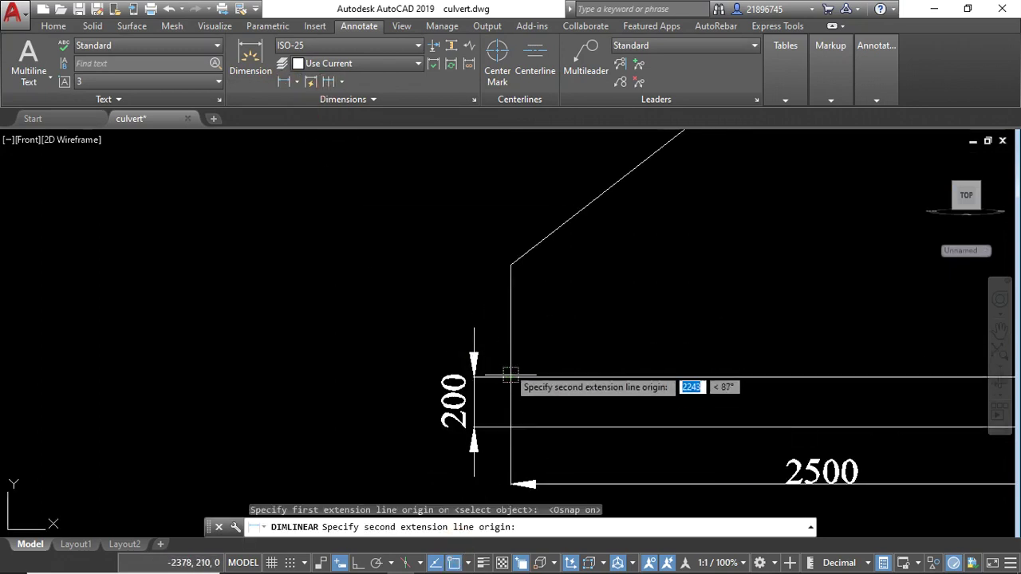
{"action": "left_click", "coordinate": [510, 264]}
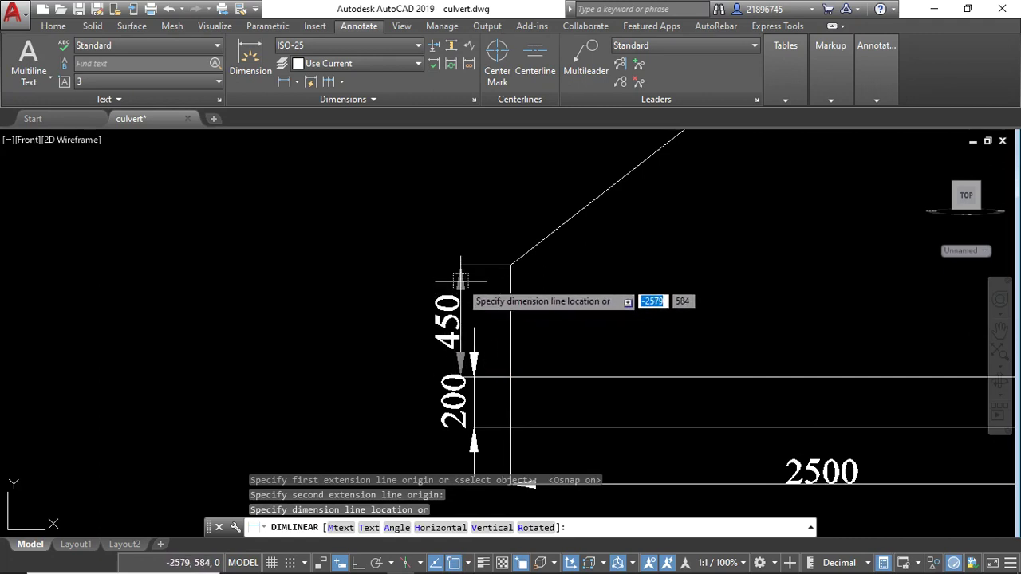
{"action": "left_click", "coordinate": [474, 391]}
{"action": "scroll", "coordinate": [473, 276], "scroll_direction": "down", "scroll_amount": 5}
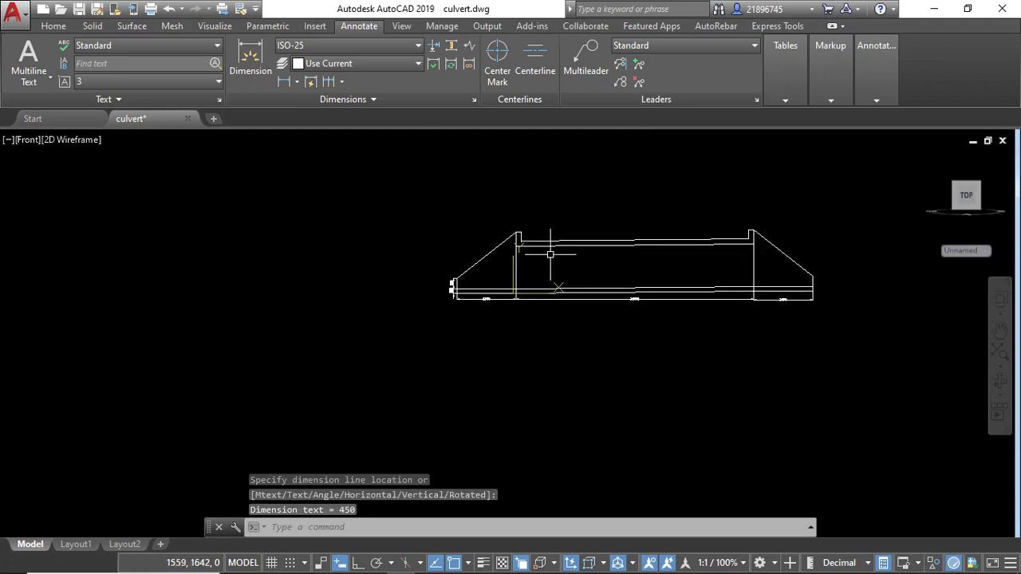
{"action": "scroll", "coordinate": [815, 309], "scroll_direction": "up", "scroll_amount": 4}
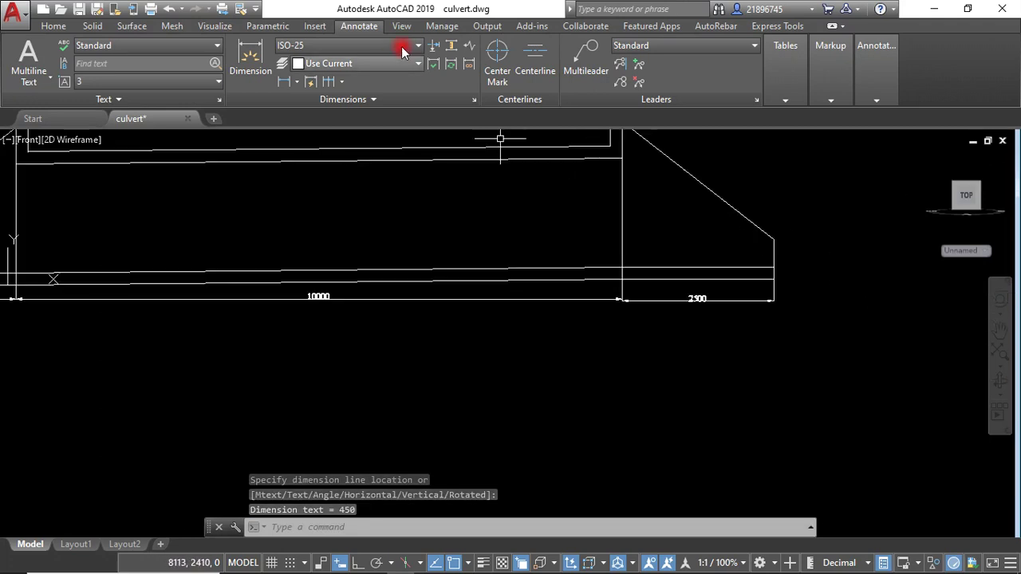
{"action": "scroll", "coordinate": [600, 312], "scroll_direction": "down", "scroll_amount": 6}
{"action": "scroll", "coordinate": [479, 263], "scroll_direction": "down", "scroll_amount": 2}
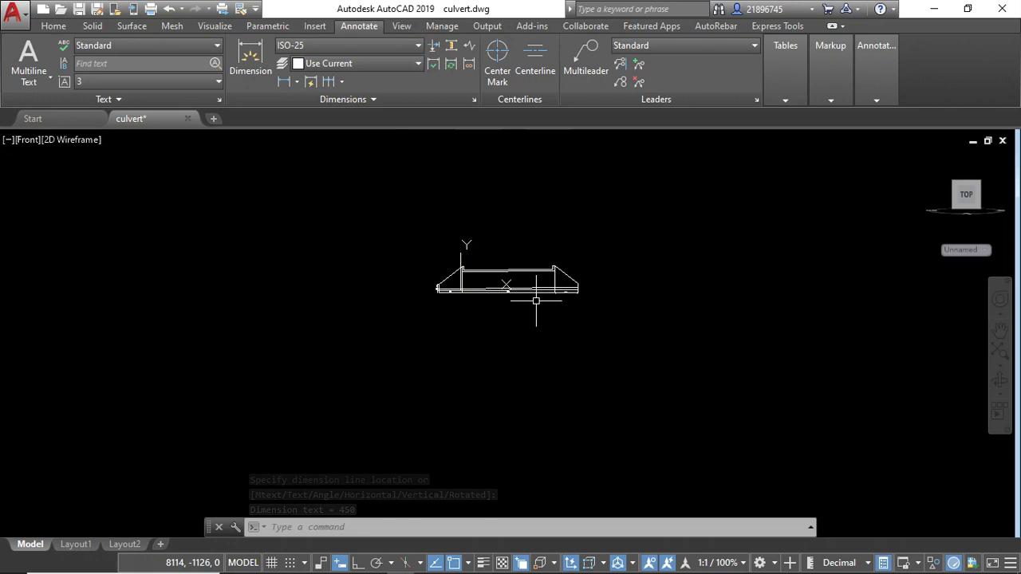
{"action": "key", "text": "Escape"}
{"action": "scroll", "coordinate": [577, 280], "scroll_direction": "up", "scroll_amount": 6}
{"action": "scroll", "coordinate": [542, 290], "scroll_direction": "down", "scroll_amount": 3}
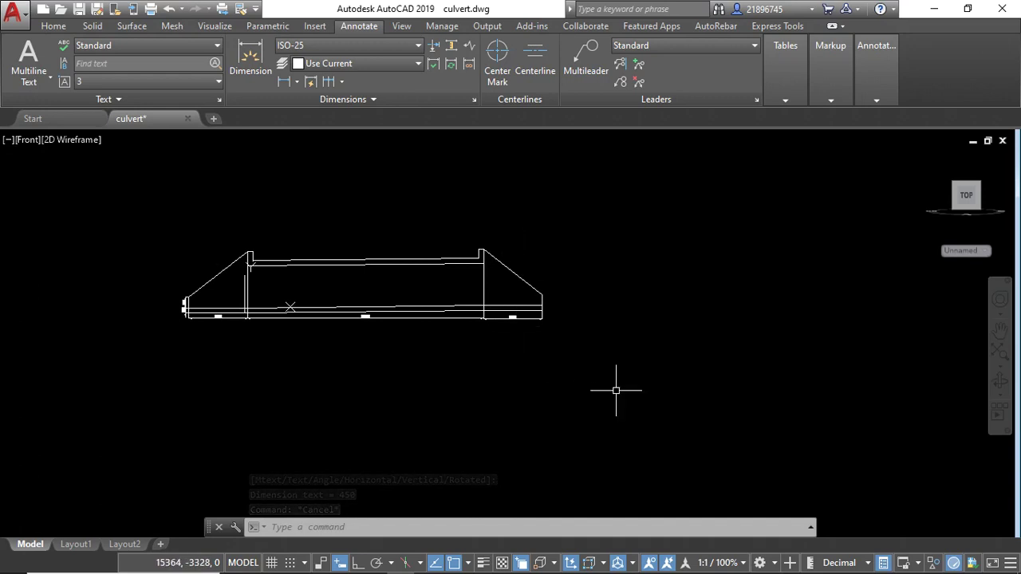
Step: Switch from the front elevation to the Top view and end object isolation so the hidden culvert plan is shown
{"action": "scroll", "coordinate": [523, 277], "scroll_direction": "up", "scroll_amount": 4}
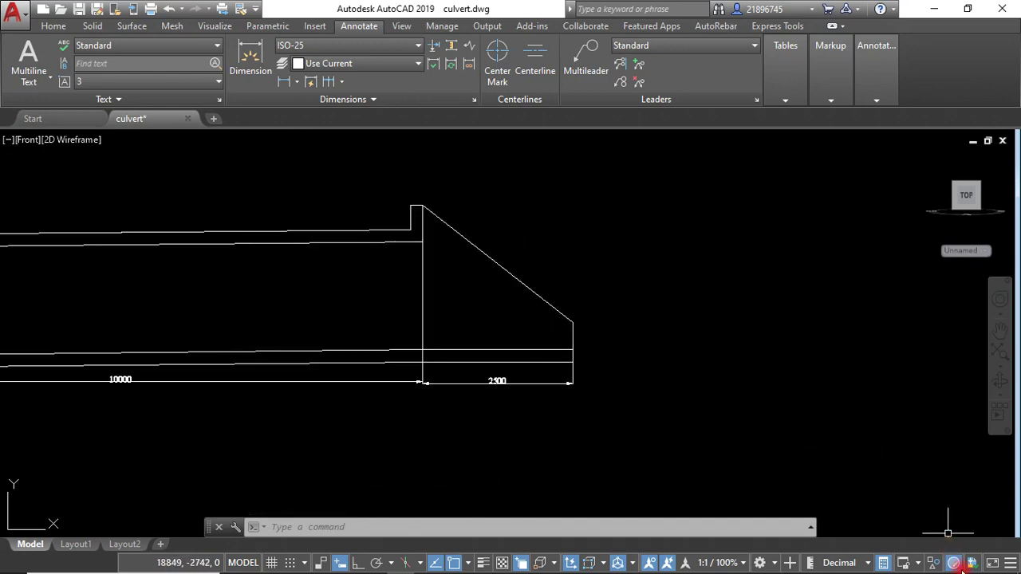
{"action": "left_click", "coordinate": [935, 565]}
{"action": "left_click", "coordinate": [768, 337]}
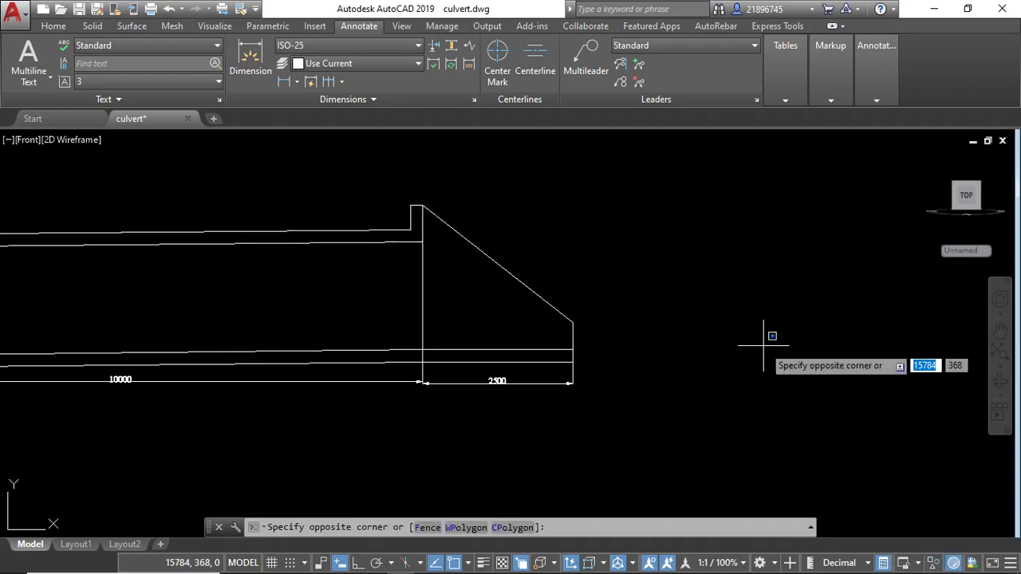
{"action": "left_click", "coordinate": [586, 277]}
{"action": "left_click", "coordinate": [29, 139]}
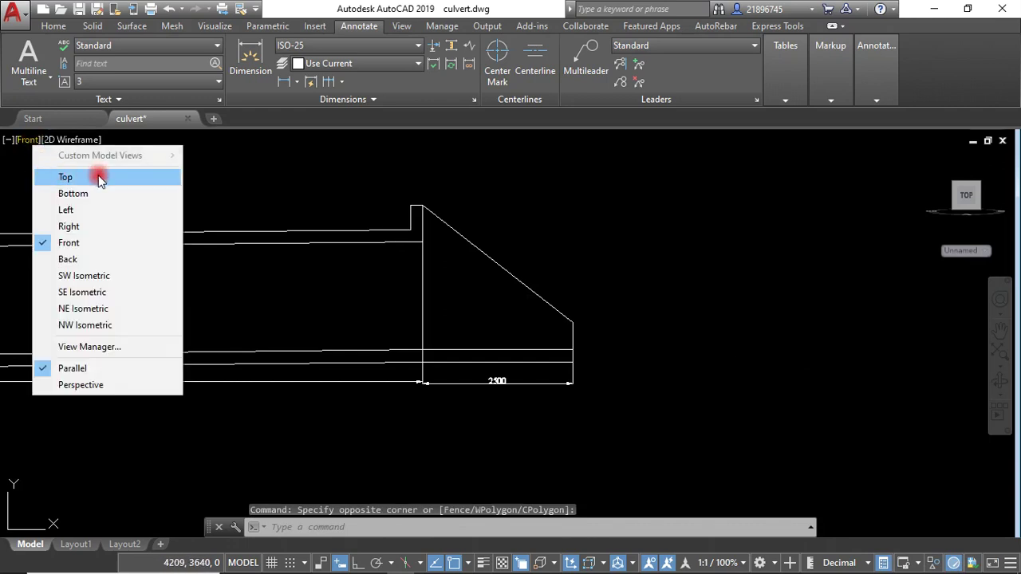
{"action": "left_click", "coordinate": [65, 177]}
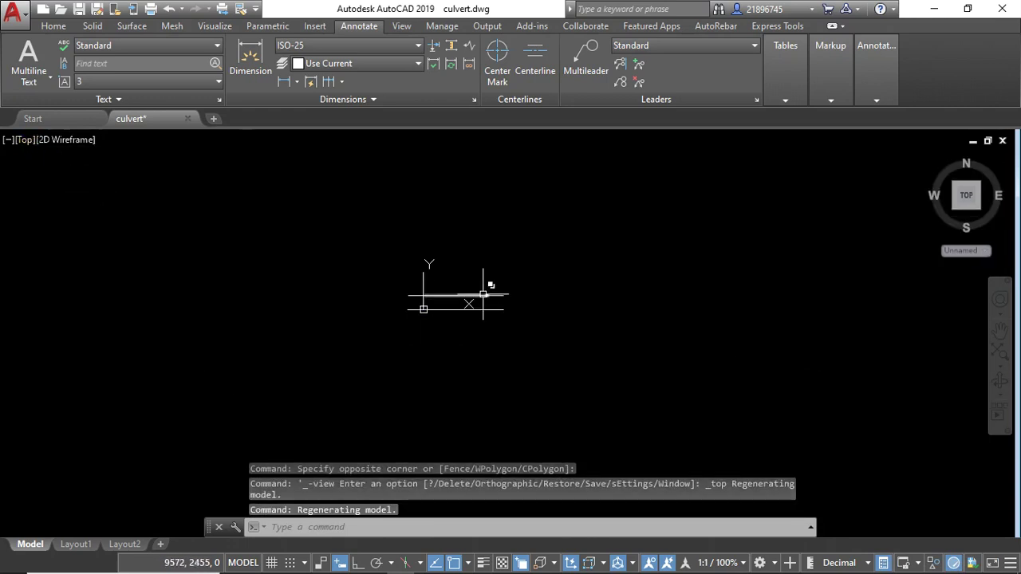
{"action": "left_click", "coordinate": [934, 564]}
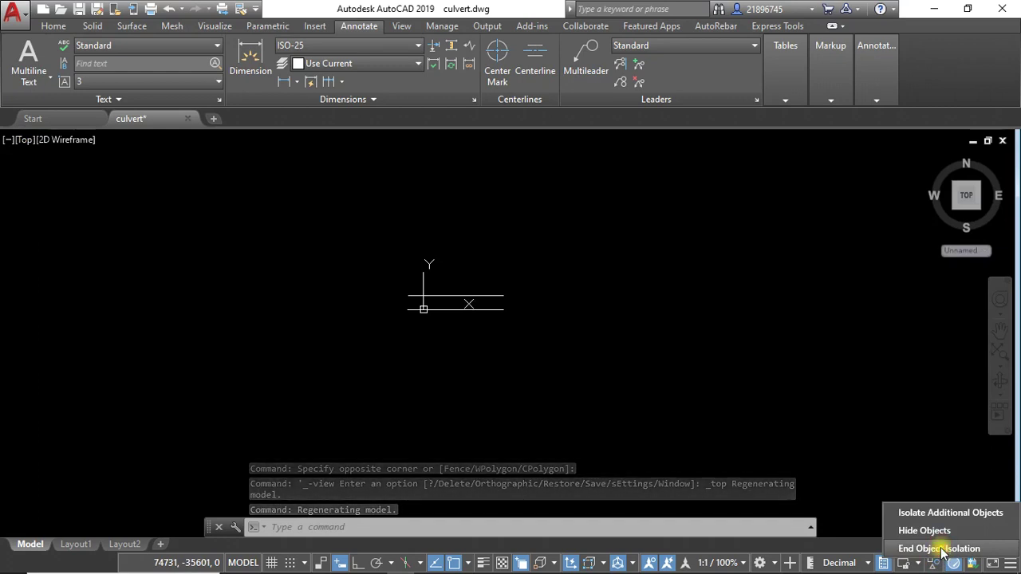
{"action": "left_click", "coordinate": [941, 549]}
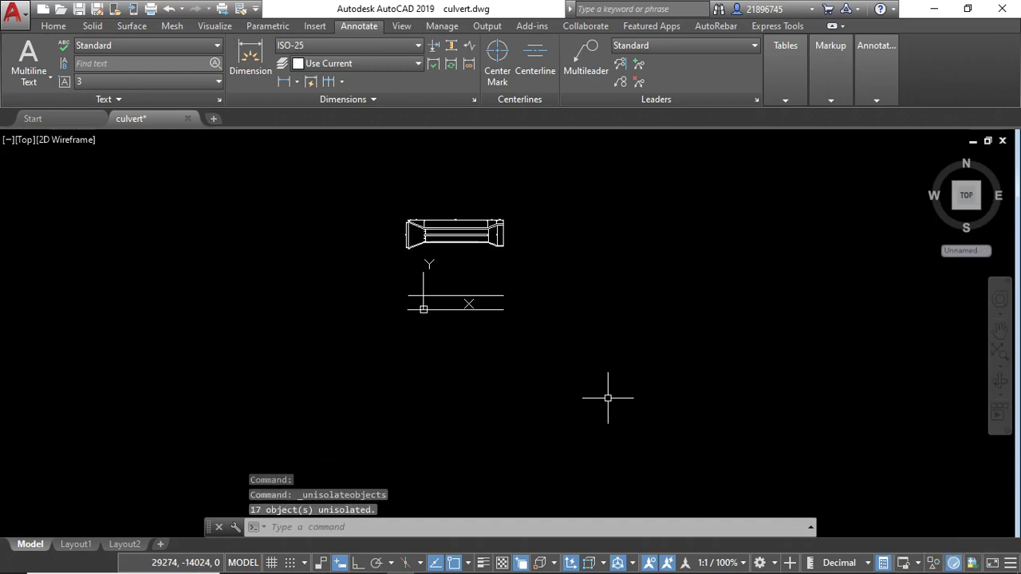
Step: With Ortho on, draw a 3D polyline from the right wing wall's lower outer bend in plan straight down past the elevation's base lines
{"action": "left_click", "coordinate": [49, 27]}
{"action": "left_click", "coordinate": [252, 47]}
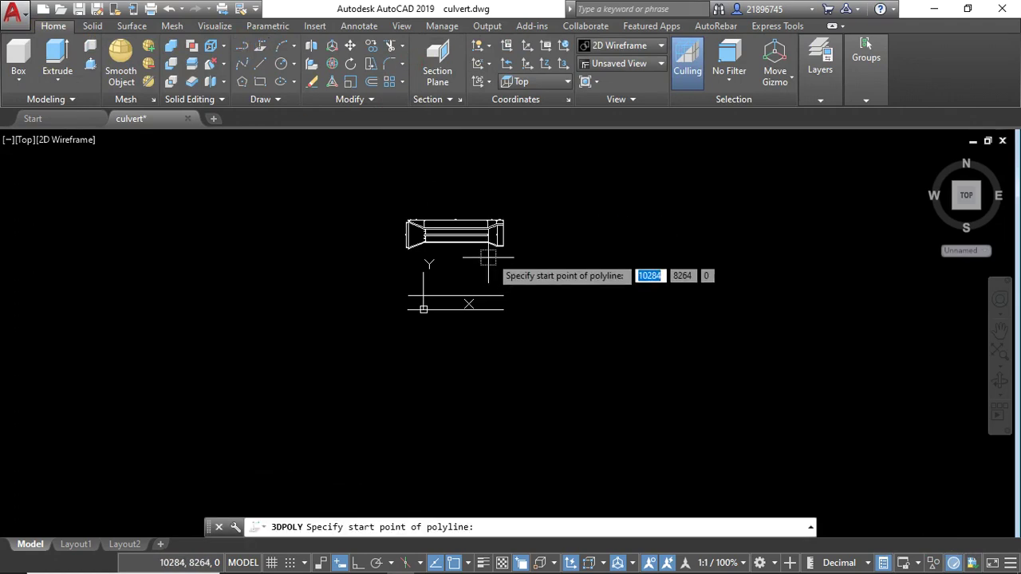
{"action": "scroll", "coordinate": [449, 237], "scroll_direction": "up", "scroll_amount": 8}
{"action": "scroll", "coordinate": [449, 237], "scroll_direction": "up", "scroll_amount": 3}
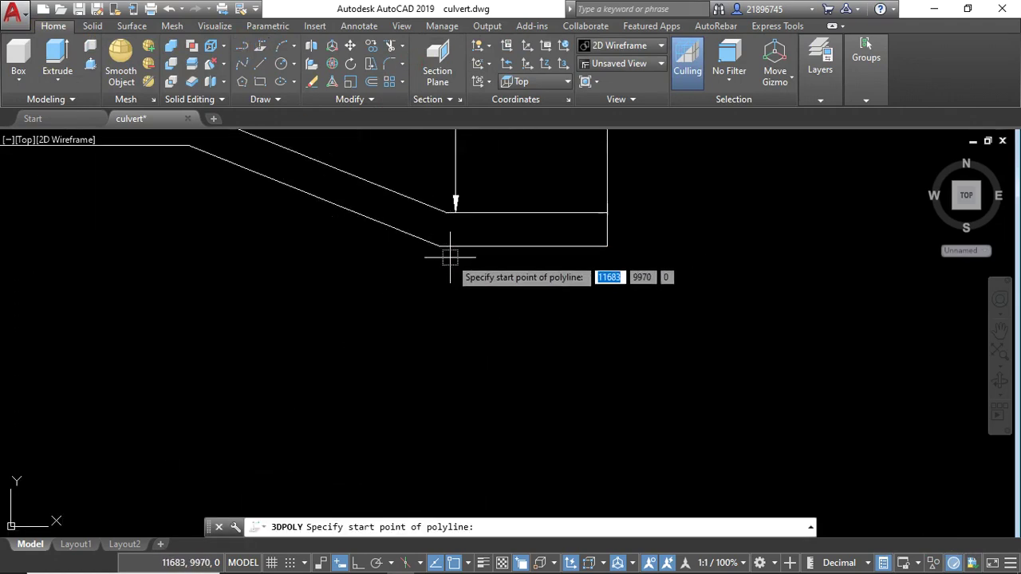
{"action": "scroll", "coordinate": [447, 259], "scroll_direction": "up", "scroll_amount": 2}
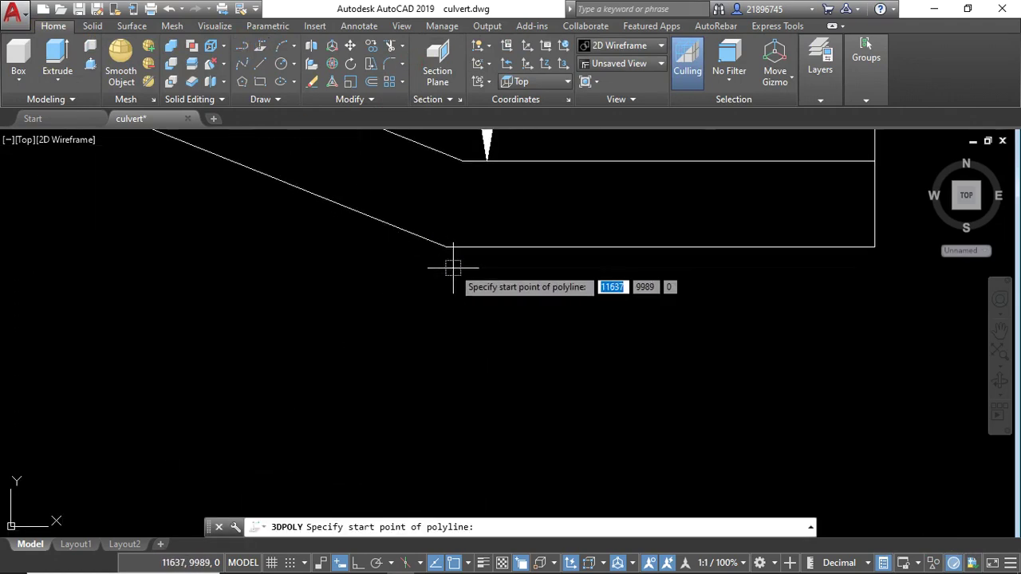
{"action": "left_click", "coordinate": [446, 241]}
{"action": "scroll", "coordinate": [447, 247], "scroll_direction": "down", "scroll_amount": 1}
{"action": "scroll", "coordinate": [461, 215], "scroll_direction": "down", "scroll_amount": 5}
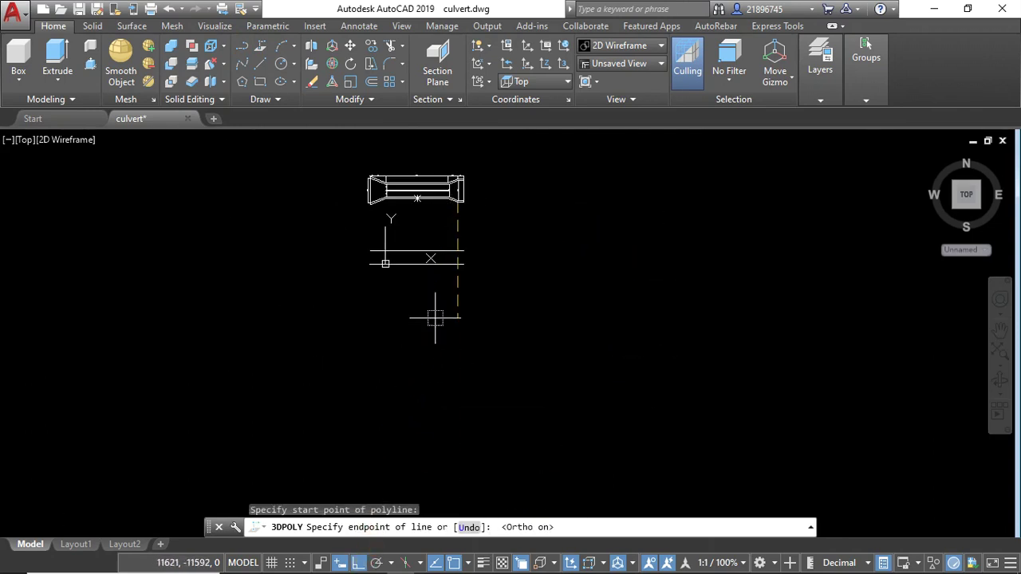
{"action": "right_click", "coordinate": [476, 319]}
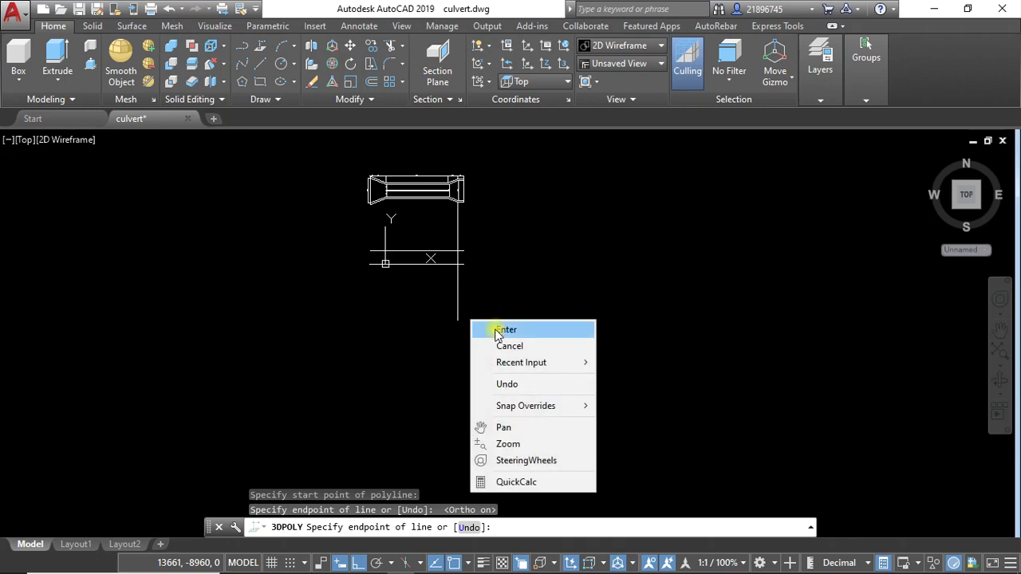
{"action": "left_click", "coordinate": [487, 328]}
Step: Hide the culvert plan objects, leaving the projection line, and switch to the Front view
{"action": "scroll", "coordinate": [452, 171], "scroll_direction": "up", "scroll_amount": 2}
{"action": "left_click", "coordinate": [540, 257]}
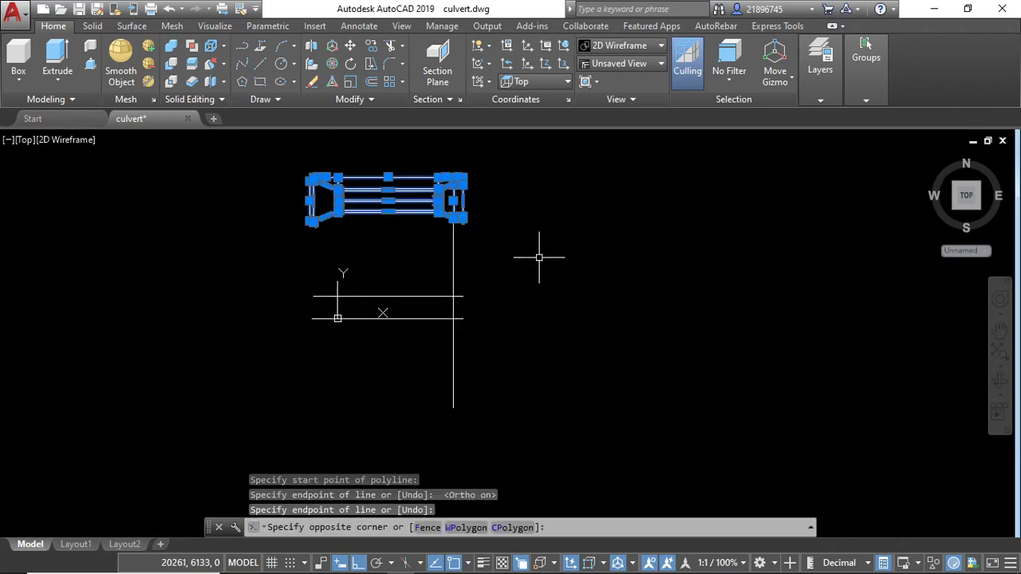
{"action": "left_click", "coordinate": [934, 564]}
{"action": "left_click", "coordinate": [956, 552]}
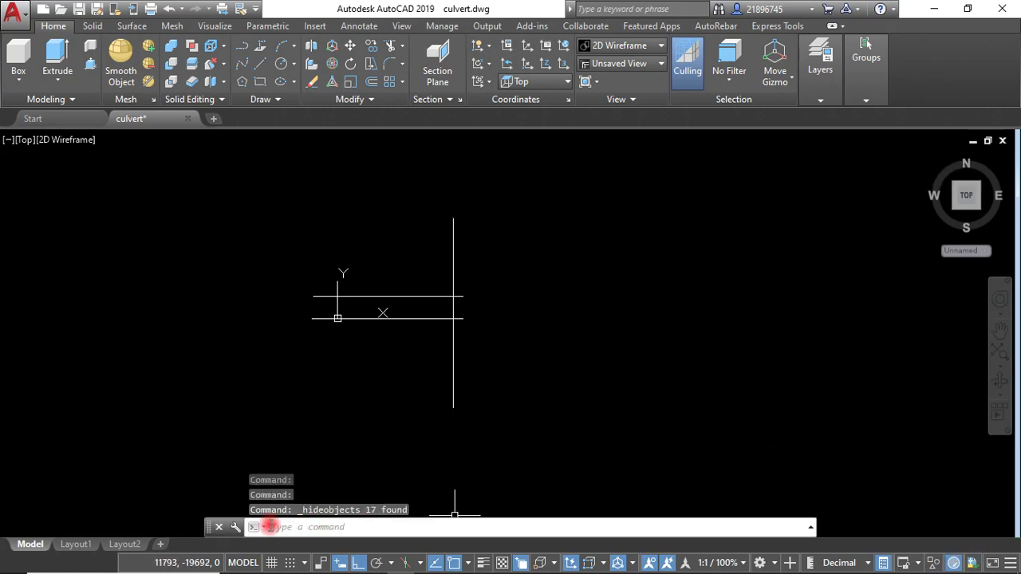
{"action": "left_click", "coordinate": [25, 140]}
{"action": "left_click", "coordinate": [61, 241]}
Step: Draw a vertical polyline about 3500 mm tall up from the projection line's point in the right wing wall's elevation
{"action": "scroll", "coordinate": [625, 331], "scroll_direction": "up", "scroll_amount": 10}
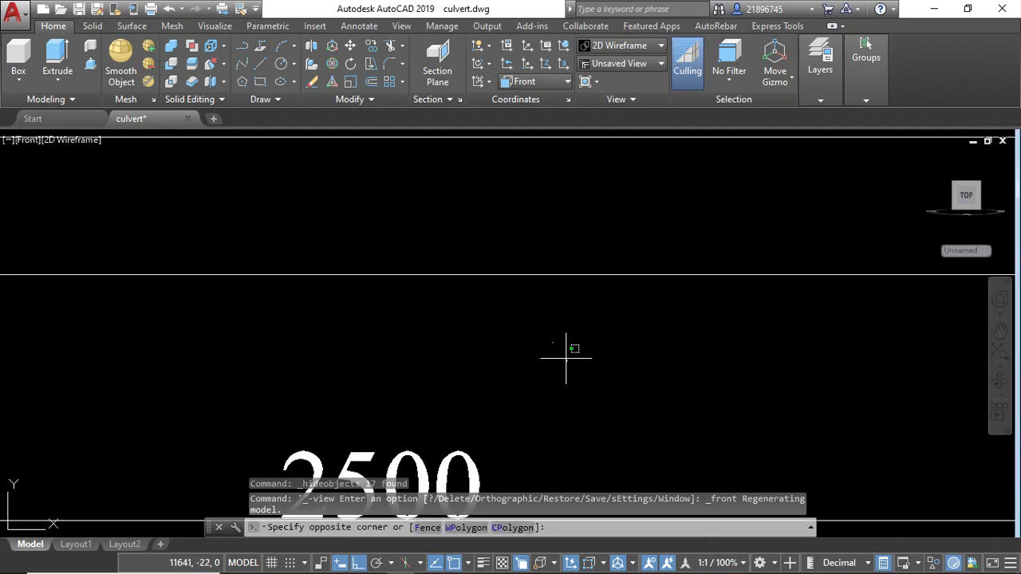
{"action": "left_click", "coordinate": [532, 328]}
{"action": "key", "text": "Escape"}
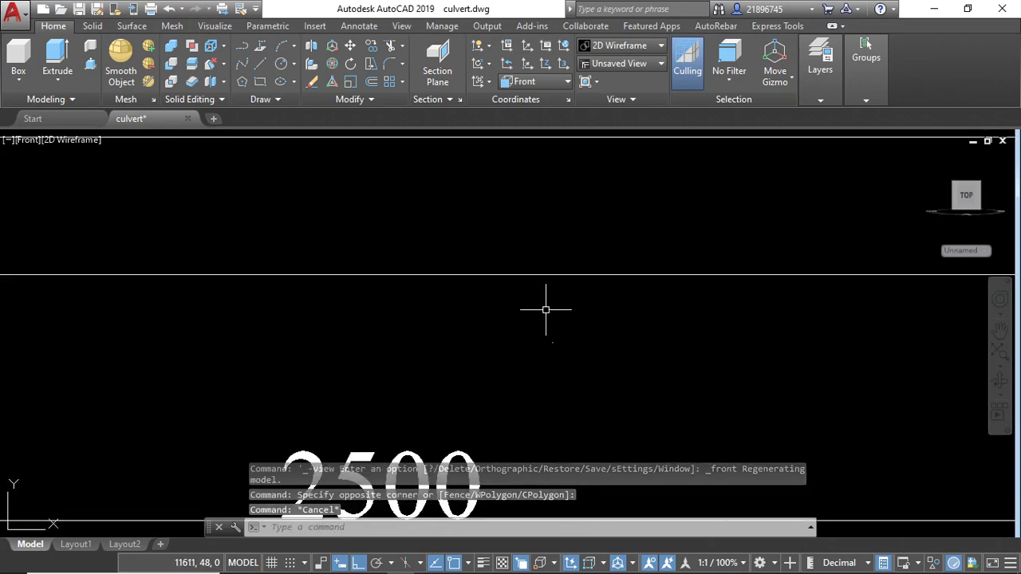
{"action": "type", "text": "pl"}
{"action": "key", "text": "Return"}
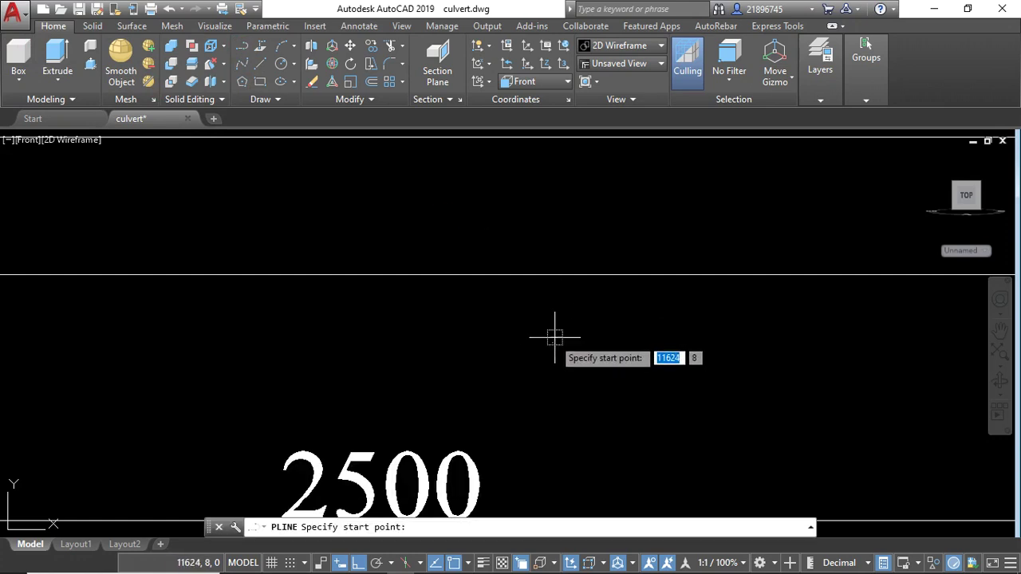
{"action": "left_click", "coordinate": [552, 343]}
{"action": "scroll", "coordinate": [553, 360], "scroll_direction": "down", "scroll_amount": 4}
{"action": "right_click", "coordinate": [581, 254]}
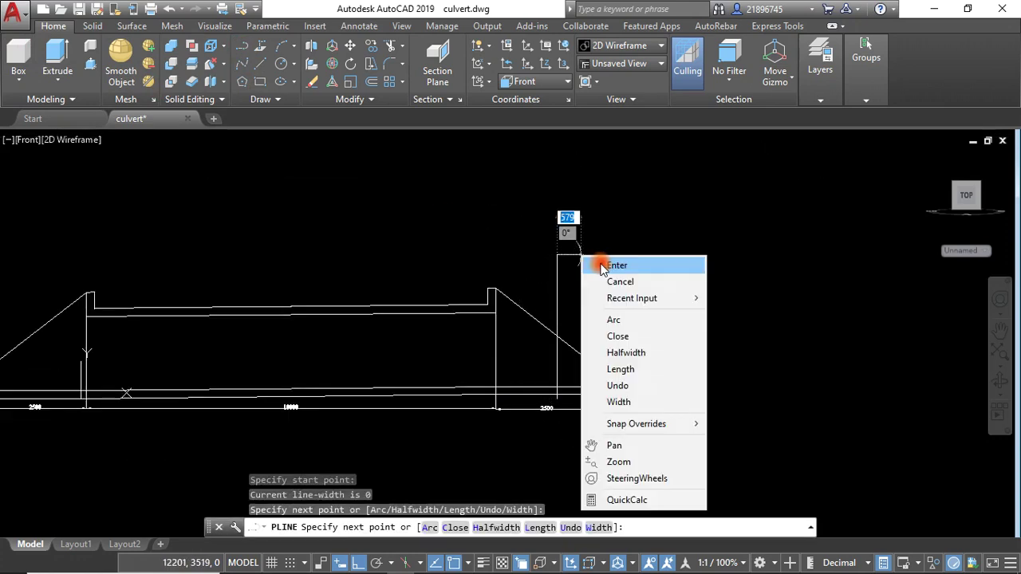
{"action": "left_click", "coordinate": [594, 264]}
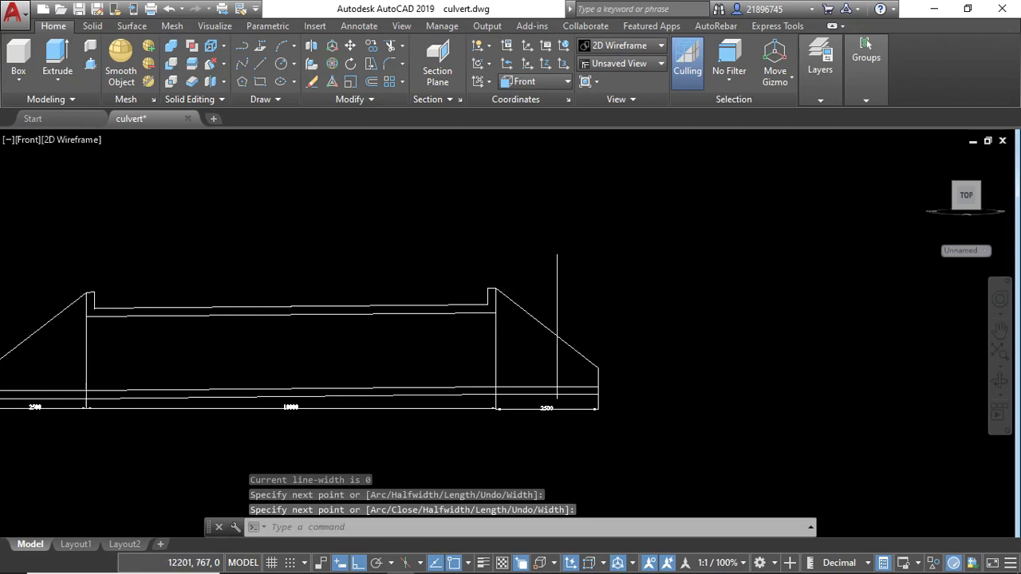
Step: Draw a polyline 1000 mm up from the slab's upper line at the right wing wall's outer end, then to where the vertical line crosses the slope
{"action": "scroll", "coordinate": [563, 347], "scroll_direction": "up", "scroll_amount": 2}
{"action": "scroll", "coordinate": [605, 363], "scroll_direction": "up", "scroll_amount": 2}
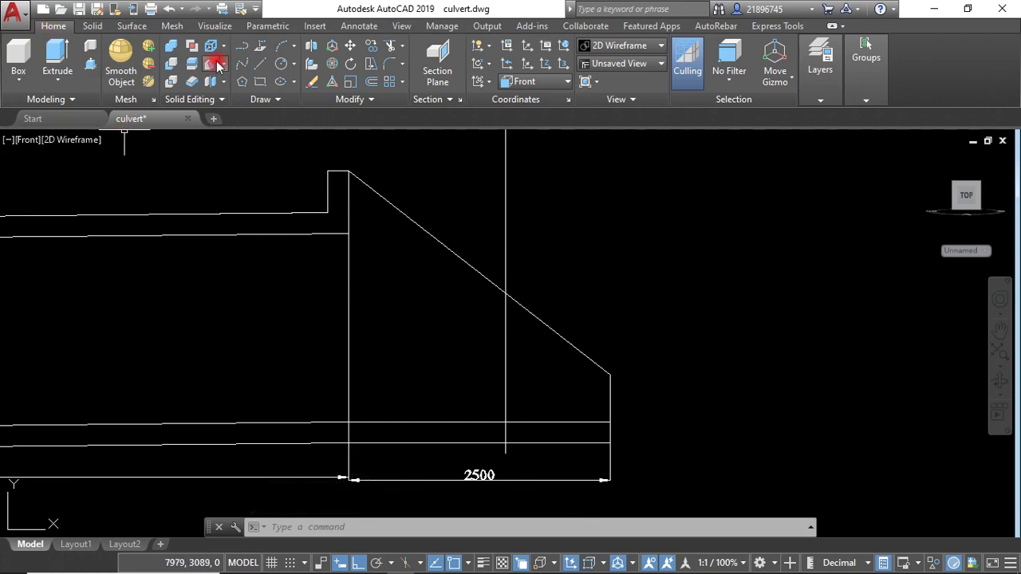
{"action": "left_click", "coordinate": [245, 51]}
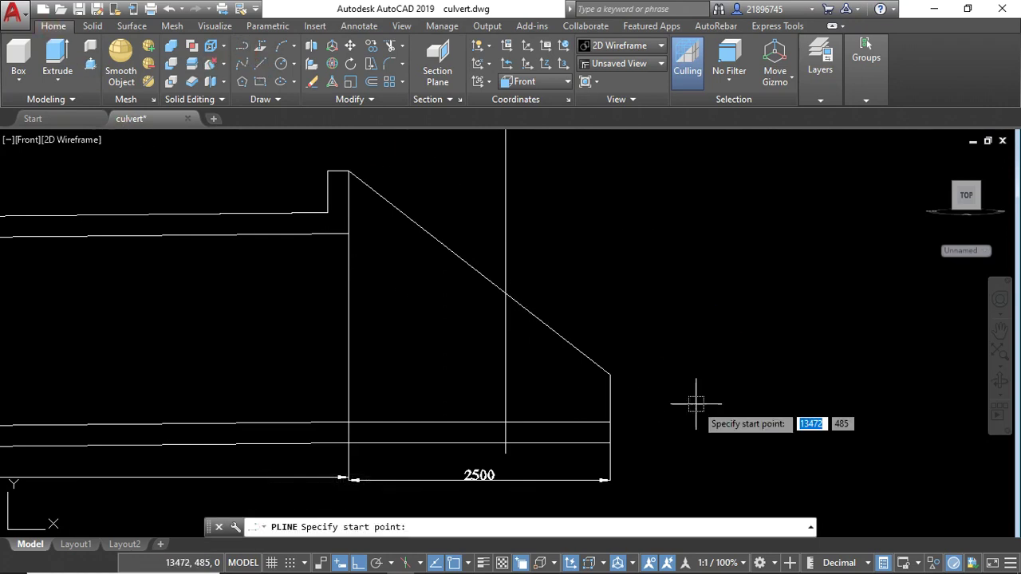
{"action": "left_click", "coordinate": [611, 424]}
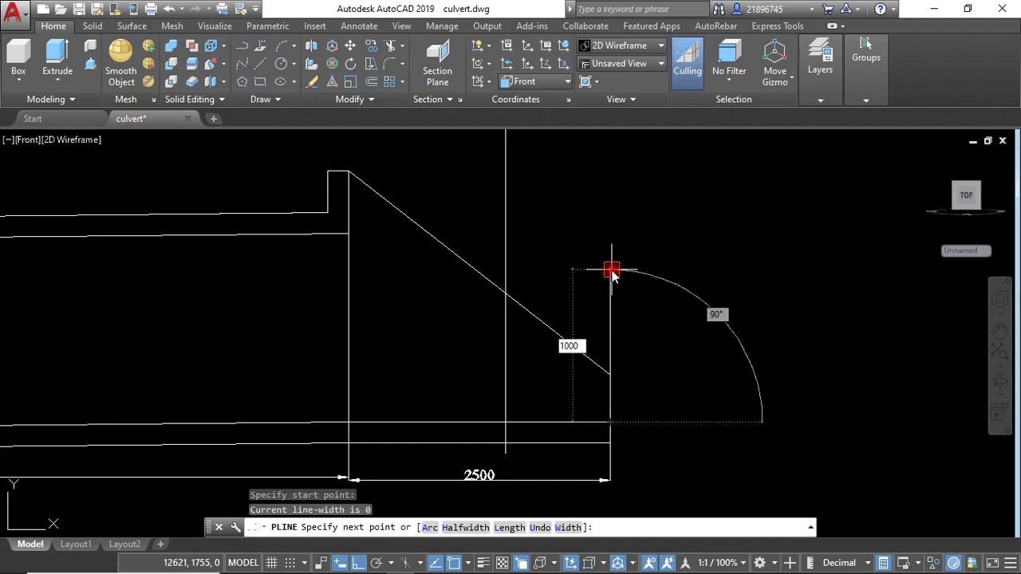
{"action": "type", "text": "1000"}
{"action": "key", "text": "Return"}
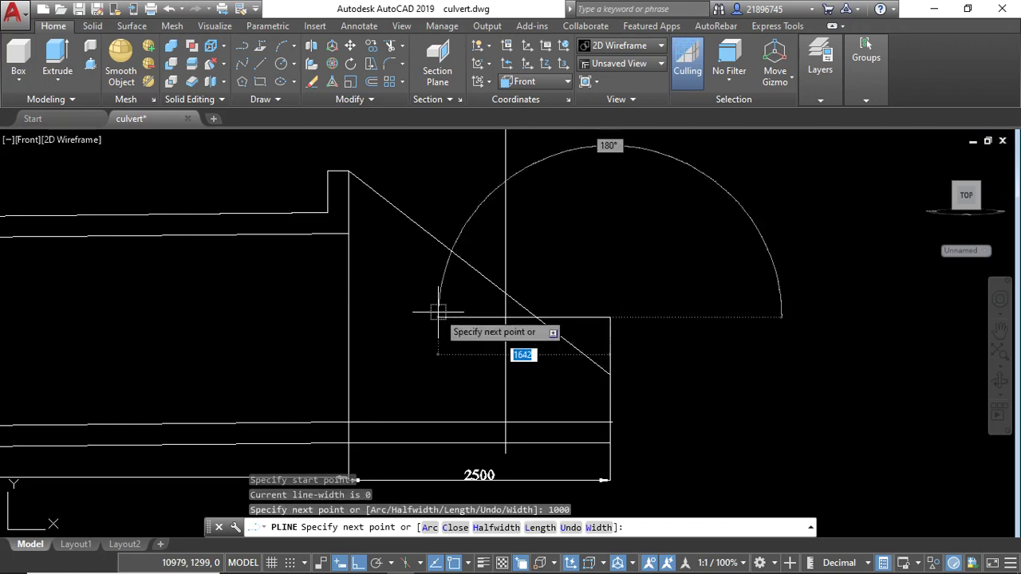
{"action": "scroll", "coordinate": [553, 298], "scroll_direction": "up", "scroll_amount": 4}
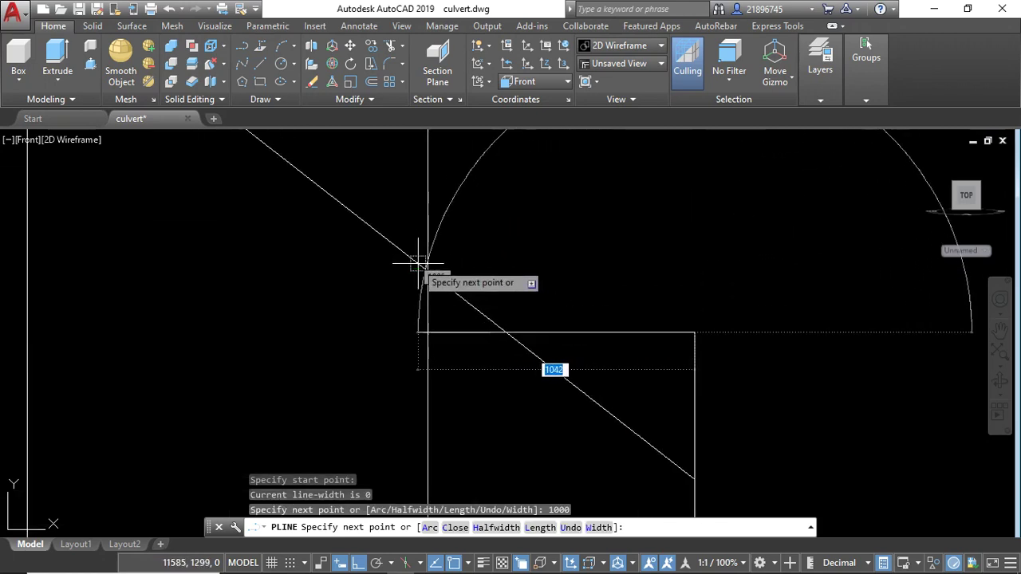
{"action": "left_click", "coordinate": [429, 271]}
{"action": "right_click", "coordinate": [484, 217]}
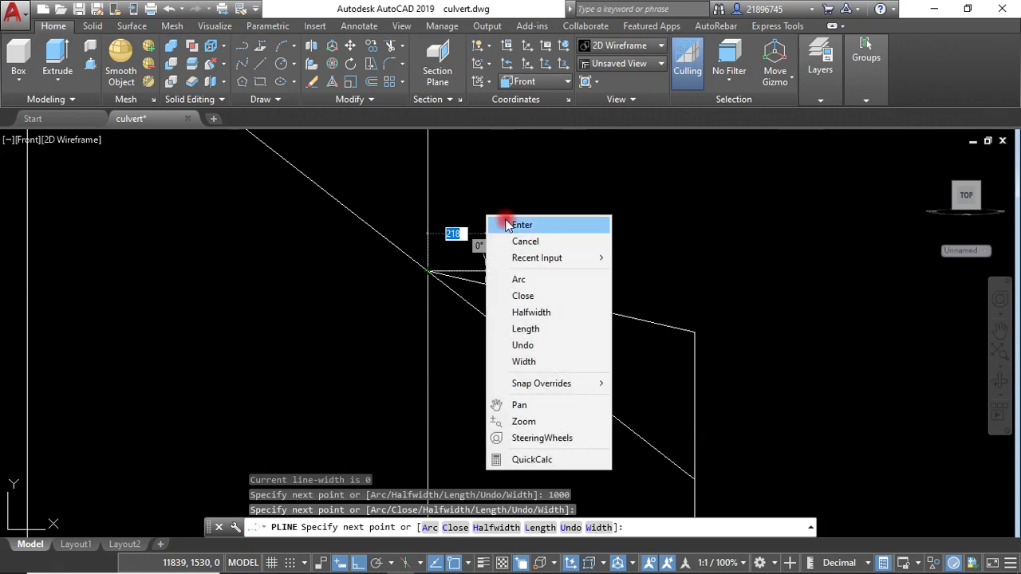
{"action": "left_click", "coordinate": [496, 224]}
Step: Trim away the right wing wall's original slope between the vertical line and the outer end
{"action": "scroll", "coordinate": [515, 266], "scroll_direction": "down", "scroll_amount": 4}
{"action": "left_click", "coordinate": [555, 325]}
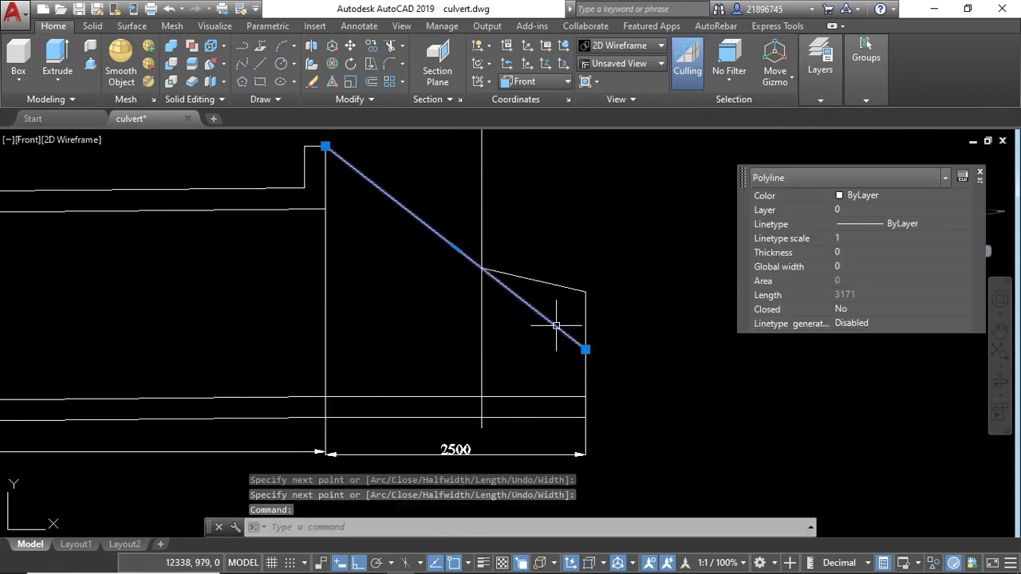
{"action": "scroll", "coordinate": [503, 275], "scroll_direction": "up", "scroll_amount": 3}
{"action": "left_click", "coordinate": [478, 205]}
{"action": "left_click", "coordinate": [345, 154]}
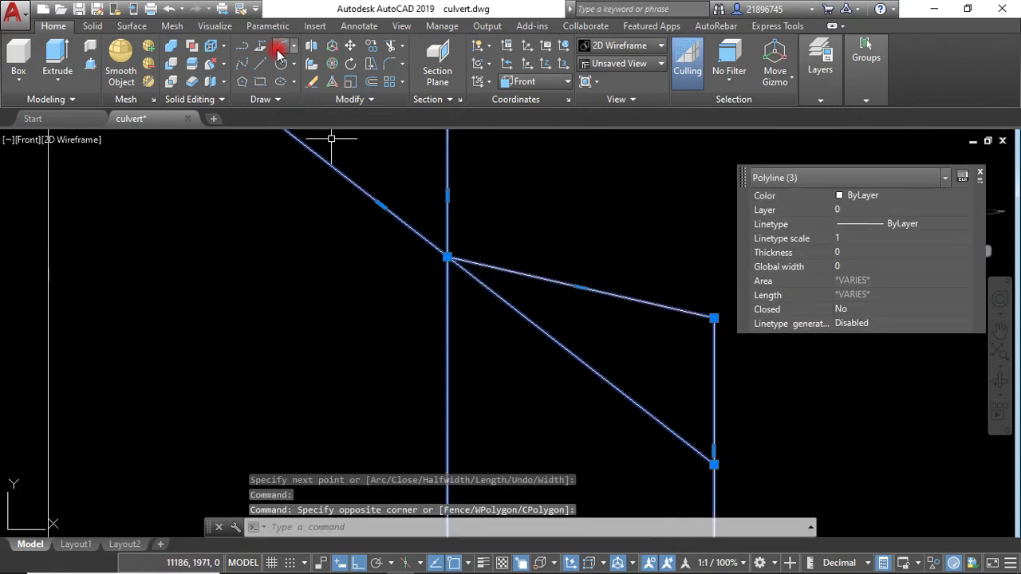
{"action": "left_click", "coordinate": [393, 46]}
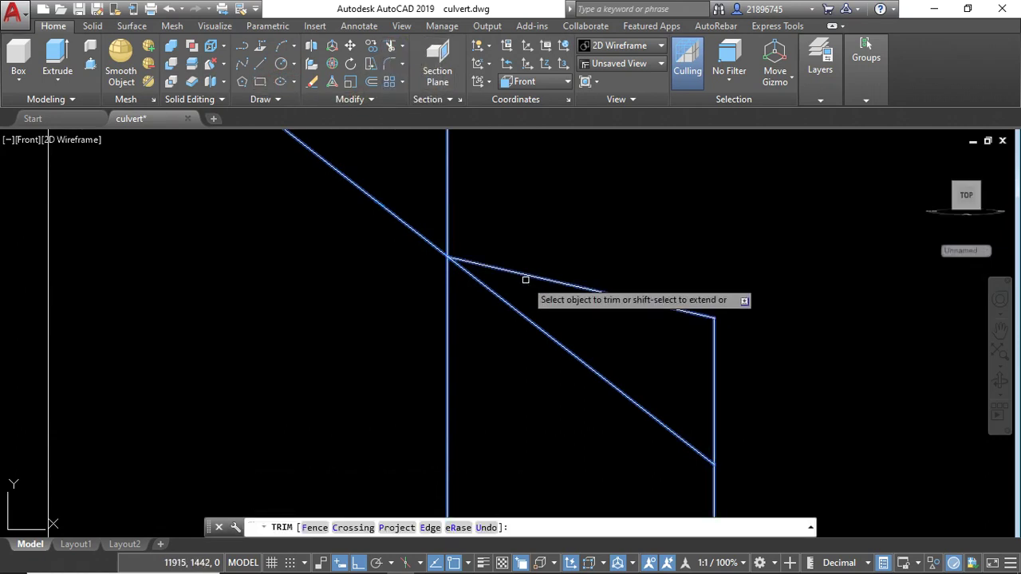
{"action": "left_click", "coordinate": [524, 278]}
{"action": "left_click", "coordinate": [495, 325]}
{"action": "scroll", "coordinate": [531, 299], "scroll_direction": "down", "scroll_amount": 5}
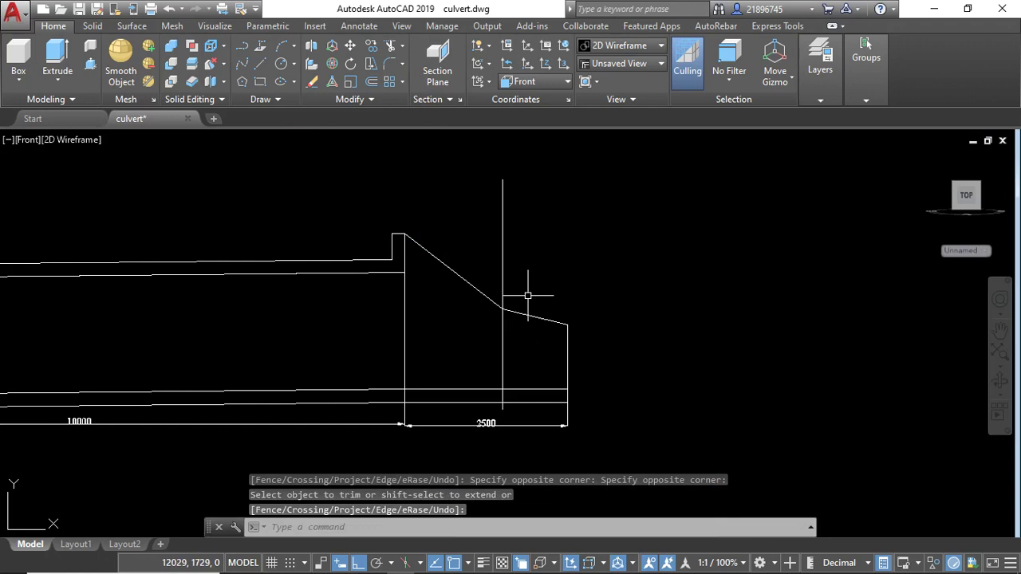
Step: Switch to the Top view and erase the vertical projection line crossing the two horizontal lines
{"action": "left_click", "coordinate": [32, 139]}
{"action": "left_click", "coordinate": [48, 176]}
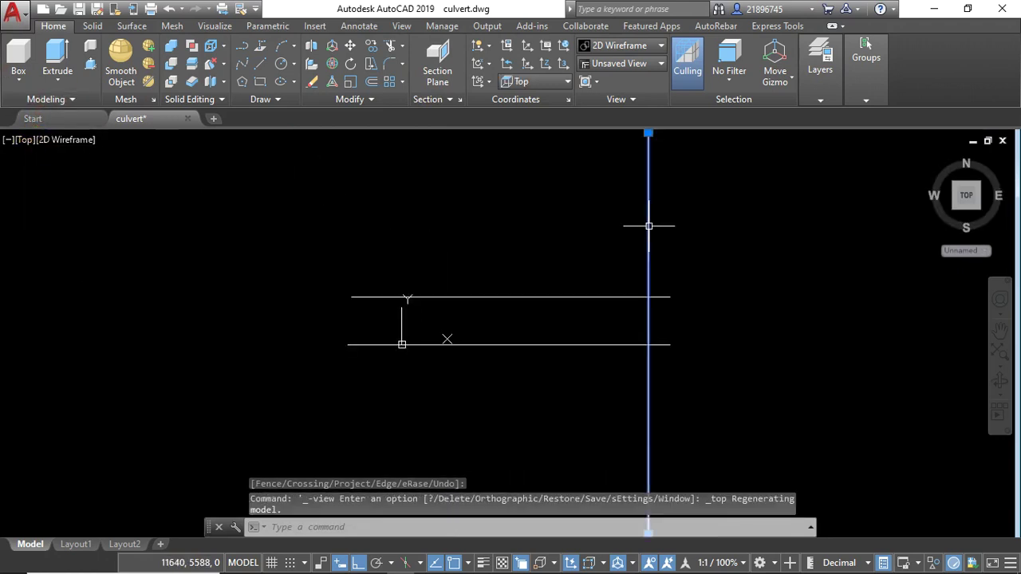
{"action": "left_click", "coordinate": [649, 225]}
{"action": "scroll", "coordinate": [461, 246], "scroll_direction": "down", "scroll_amount": 4}
{"action": "key", "text": "Delete"}
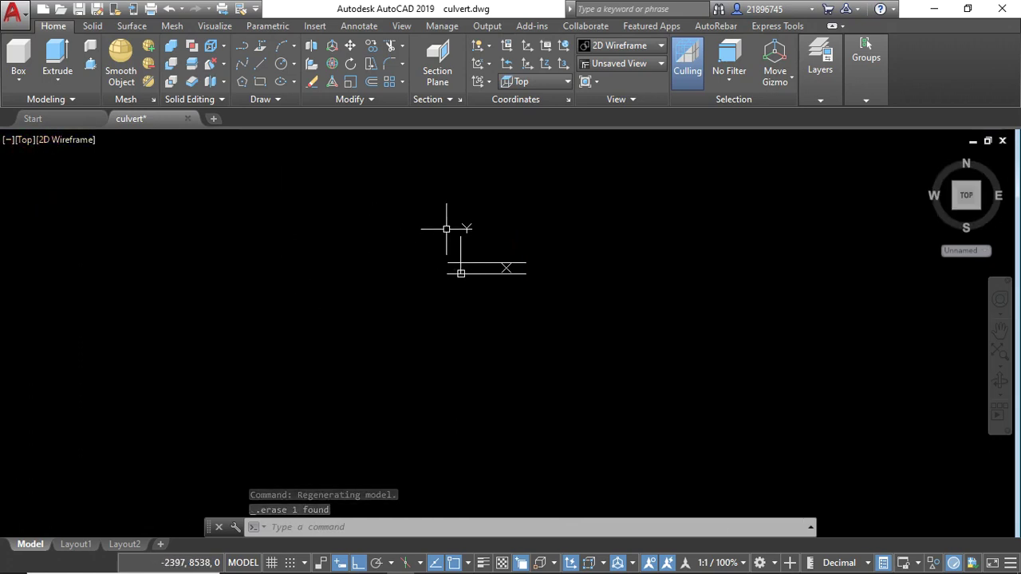
{"action": "left_click", "coordinate": [408, 190]}
Step: Return to the Front view and trim the part of the vertical line above the right wing wall's sloping top edge
{"action": "left_click", "coordinate": [24, 140]}
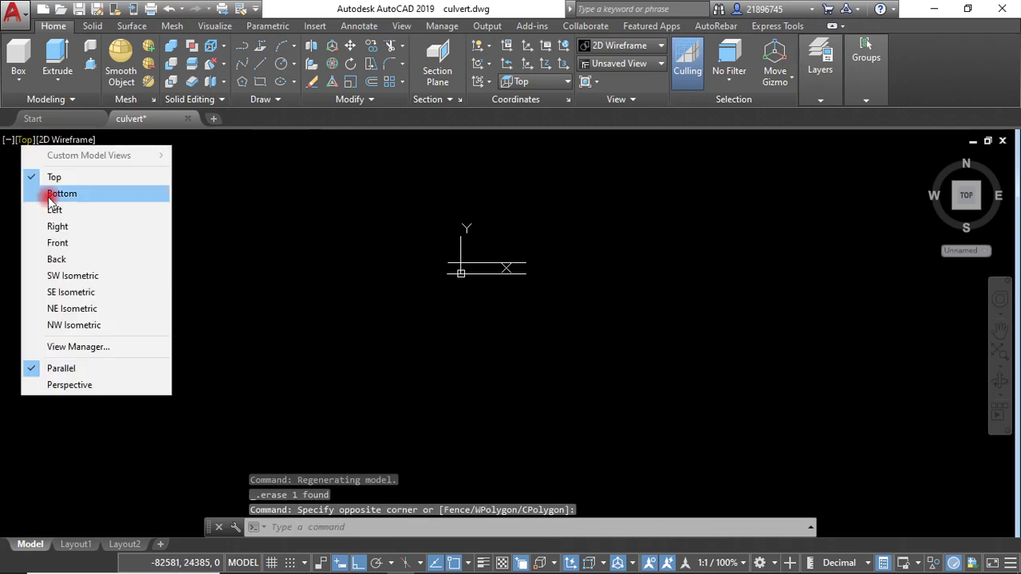
{"action": "left_click", "coordinate": [57, 243]}
{"action": "scroll", "coordinate": [449, 285], "scroll_direction": "down", "scroll_amount": 4}
{"action": "scroll", "coordinate": [598, 257], "scroll_direction": "up", "scroll_amount": 7}
{"action": "left_click", "coordinate": [598, 257]}
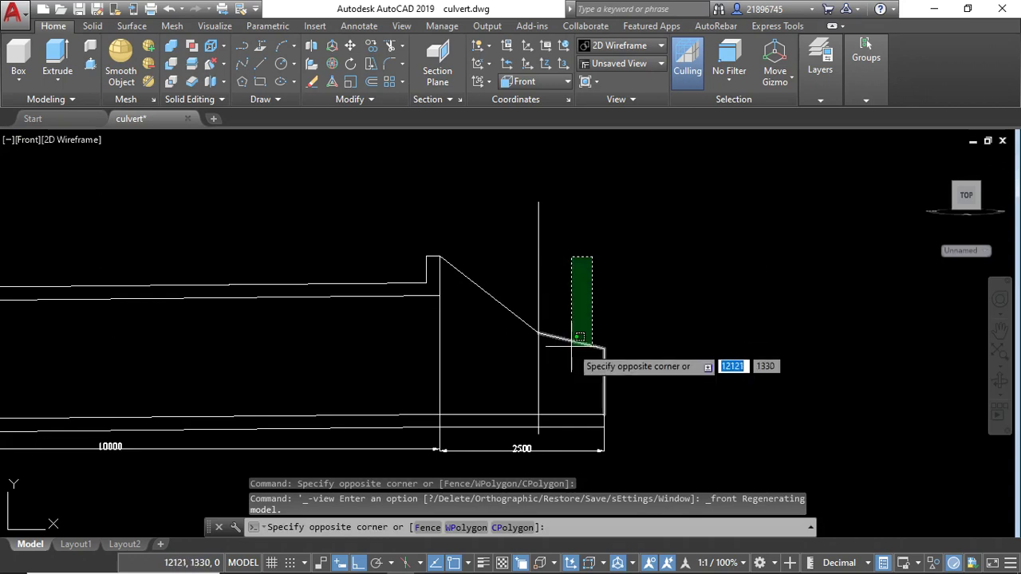
{"action": "left_click", "coordinate": [494, 326]}
{"action": "left_click", "coordinate": [392, 46]}
{"action": "left_click", "coordinate": [542, 204]}
{"action": "left_click", "coordinate": [508, 223]}
{"action": "right_click", "coordinate": [536, 197]}
{"action": "left_click", "coordinate": [560, 207]}
{"action": "scroll", "coordinate": [550, 265], "scroll_direction": "down", "scroll_amount": 2}
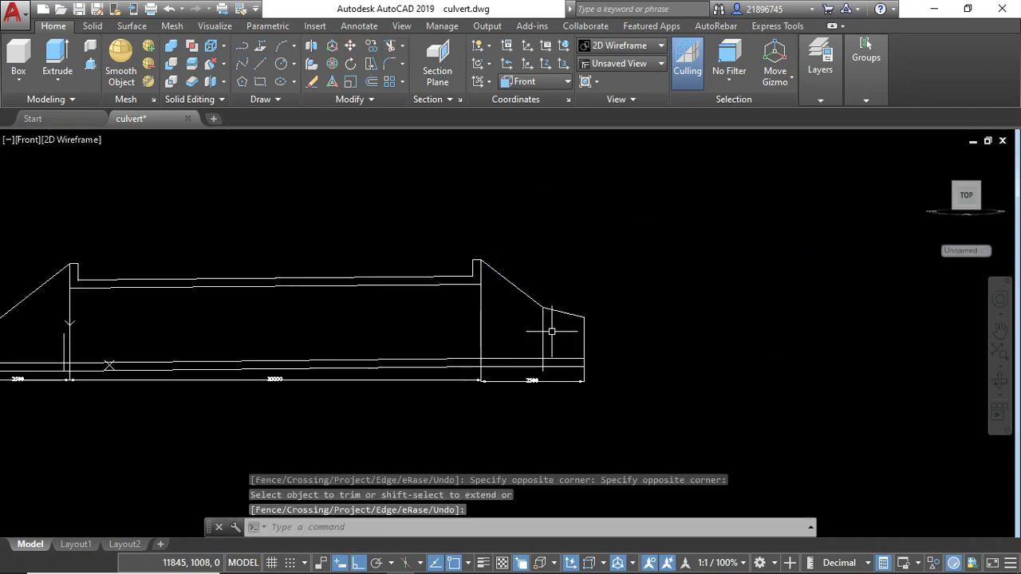
Step: Stretch the lower end of the vertical line below the right wing wall's bend up to the slab's upper line
{"action": "scroll", "coordinate": [544, 364], "scroll_direction": "up", "scroll_amount": 6}
{"action": "left_click", "coordinate": [551, 253]}
{"action": "left_click", "coordinate": [530, 253]}
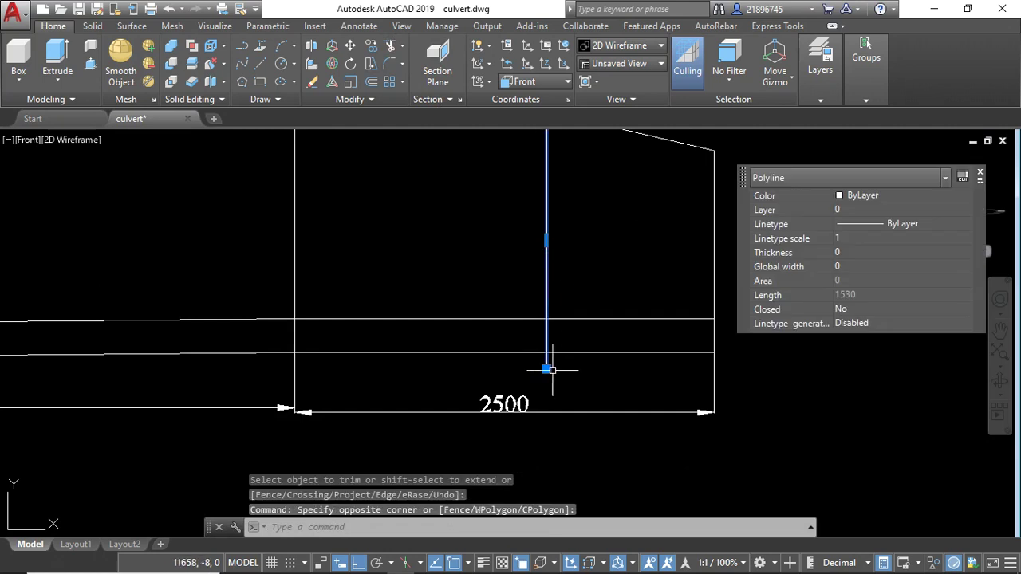
{"action": "left_click", "coordinate": [546, 369]}
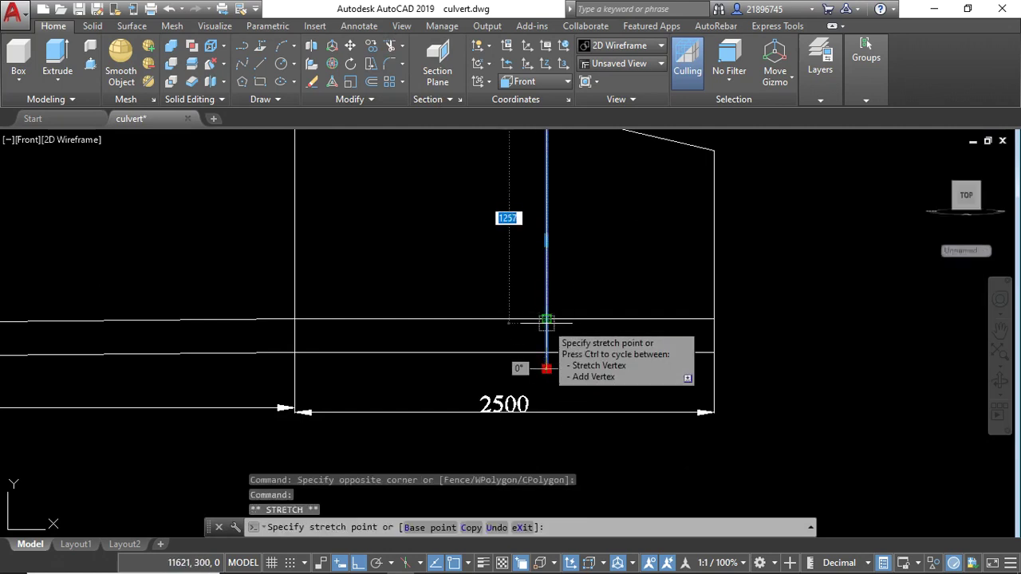
{"action": "left_click", "coordinate": [547, 319]}
{"action": "left_click", "coordinate": [627, 265]}
{"action": "left_click", "coordinate": [594, 229]}
{"action": "key", "text": "Escape"}
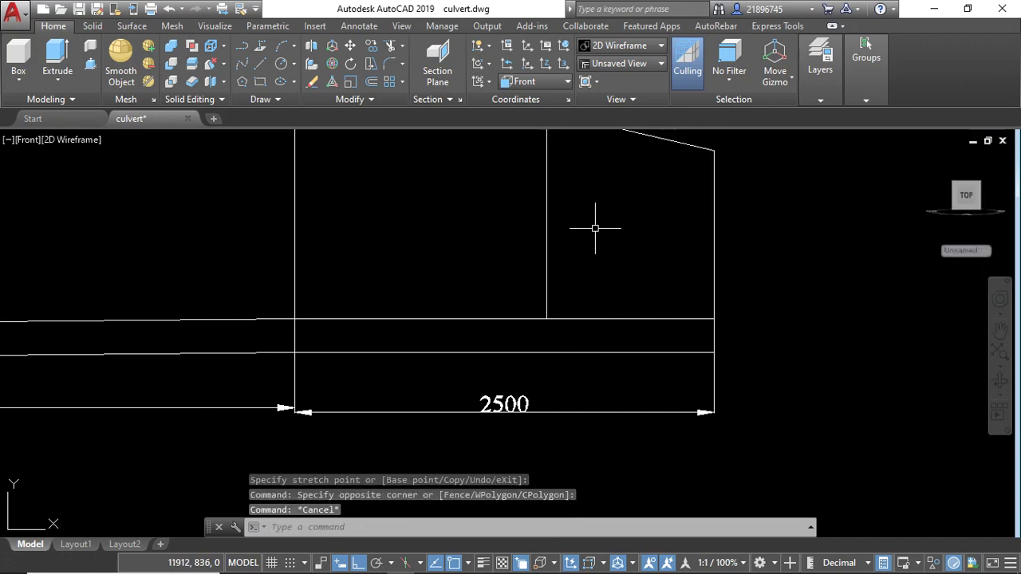
Step: Open the properties of the vertical line at the right wing wall's bend and check its linetype options
{"action": "scroll", "coordinate": [534, 245], "scroll_direction": "down", "scroll_amount": 4}
{"action": "left_click", "coordinate": [563, 223]}
{"action": "left_click", "coordinate": [599, 255]}
{"action": "scroll", "coordinate": [492, 240], "scroll_direction": "down", "scroll_amount": 3}
{"action": "scroll", "coordinate": [515, 254], "scroll_direction": "up", "scroll_amount": 5}
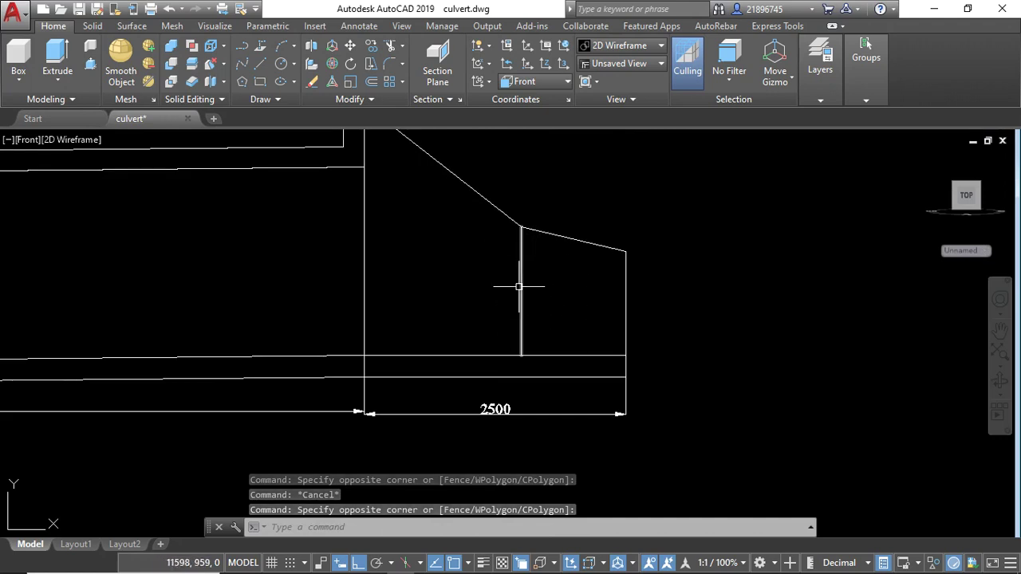
{"action": "left_click", "coordinate": [530, 246]}
{"action": "left_click", "coordinate": [480, 281]}
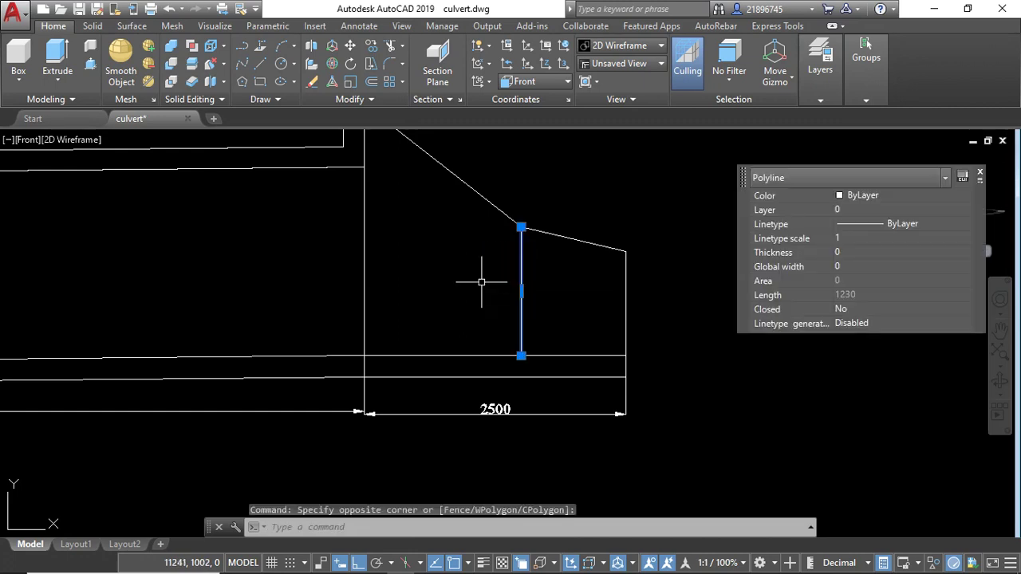
{"action": "key", "text": "Return"}
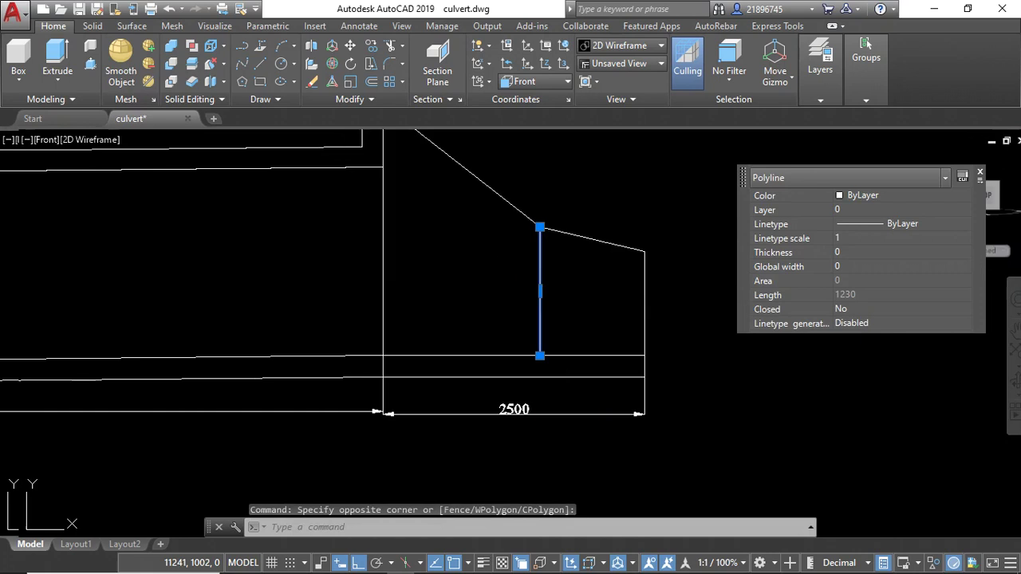
{"action": "scroll", "coordinate": [522, 305], "scroll_direction": "down", "scroll_amount": 4}
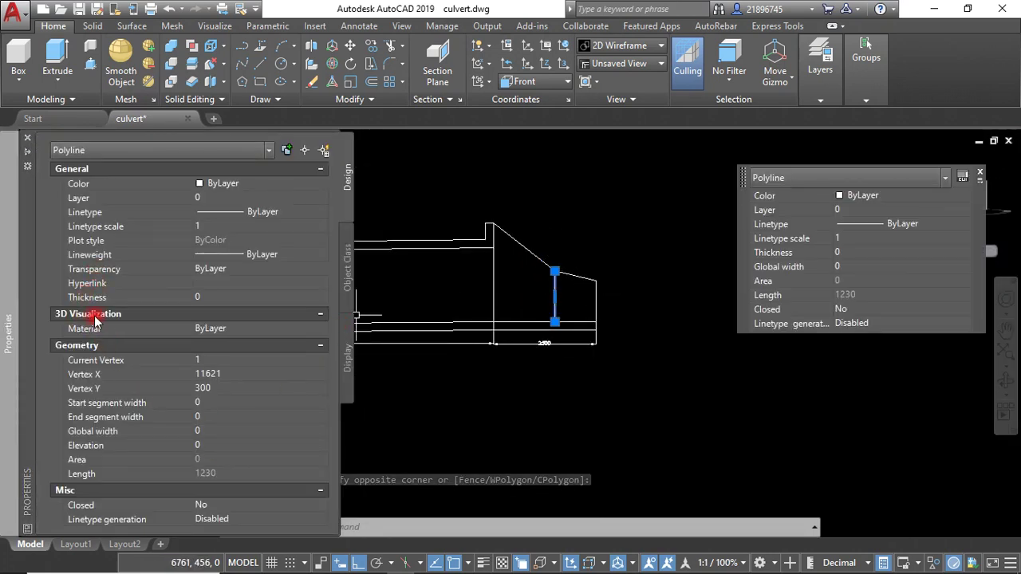
{"action": "left_click", "coordinate": [246, 255]}
{"action": "left_click", "coordinate": [245, 255]}
{"action": "left_click", "coordinate": [250, 212]}
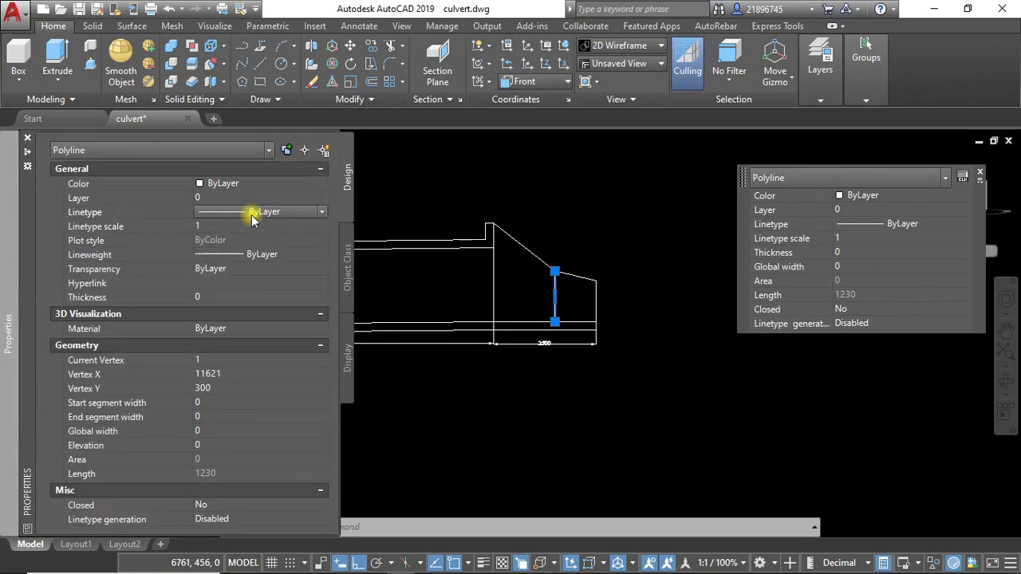
{"action": "left_click", "coordinate": [252, 215]}
{"action": "left_click", "coordinate": [288, 216]}
{"action": "left_click", "coordinate": [315, 213]}
{"action": "left_click", "coordinate": [523, 203]}
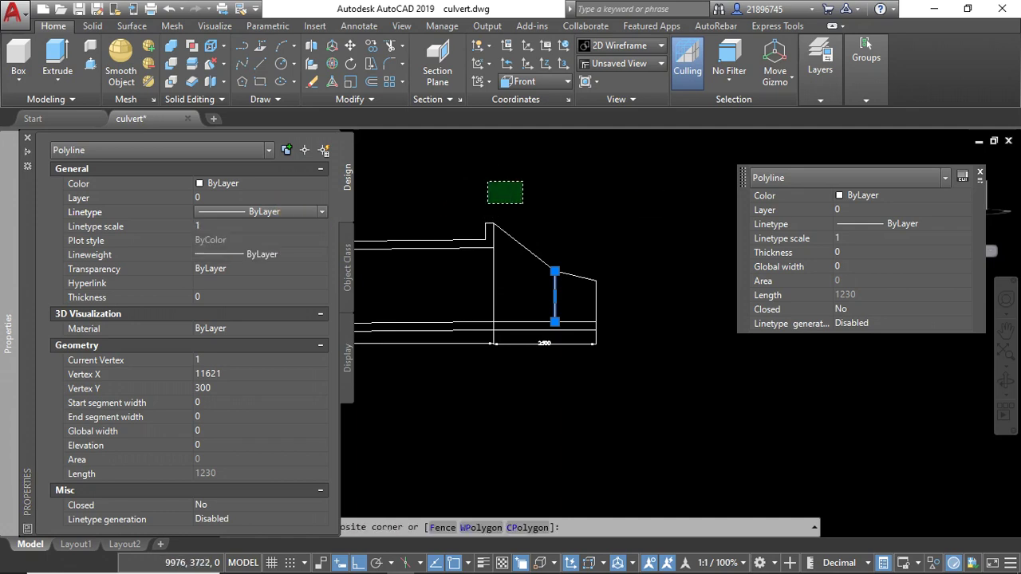
{"action": "left_click", "coordinate": [502, 181]}
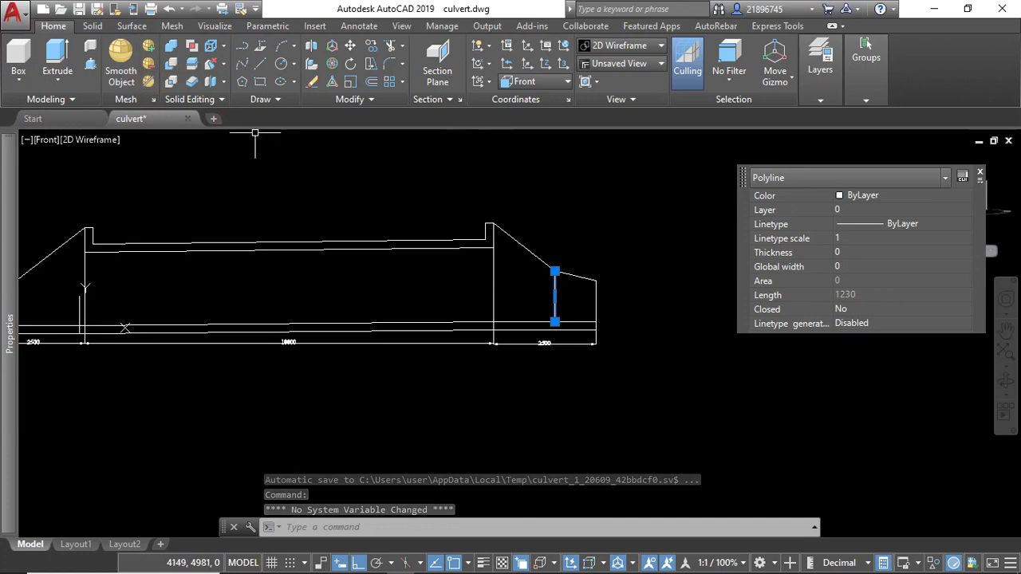
Step: Load all linetypes from acadiso.lin through layer 0's linetype setting, keeping the layer on Continuous
{"action": "type", "text": "LA"}
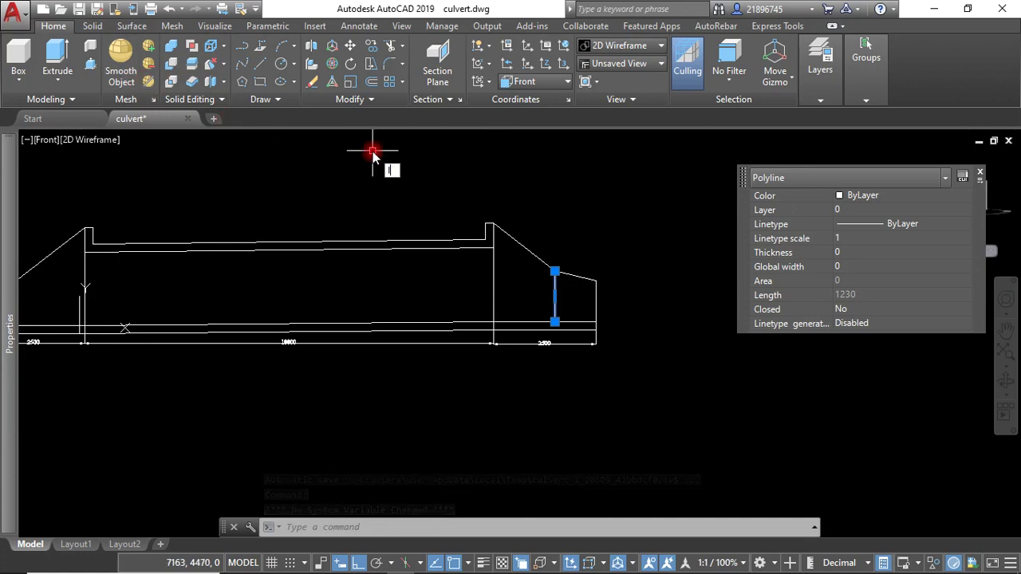
{"action": "type", "text": "YER"}
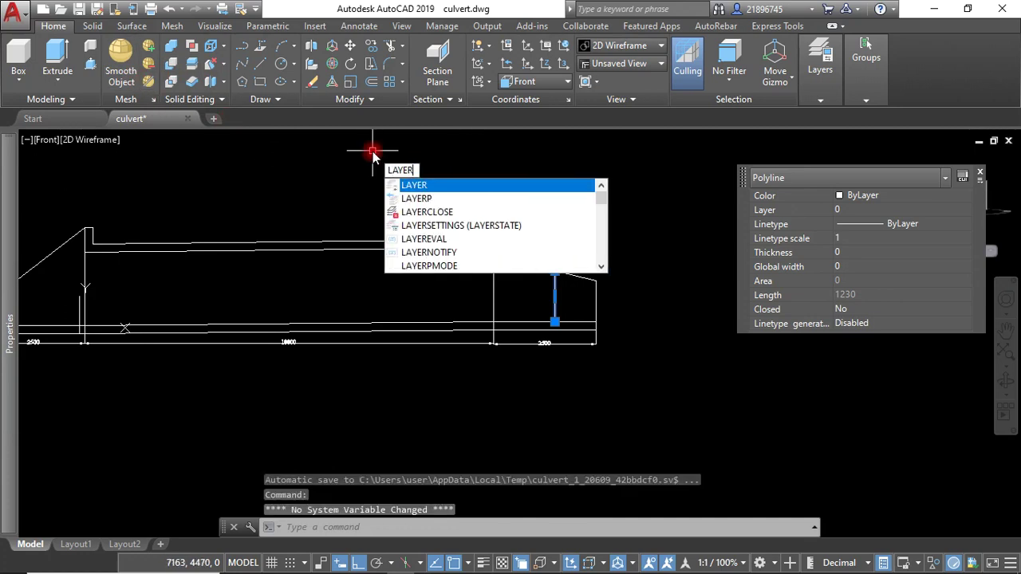
{"action": "key", "text": "Return"}
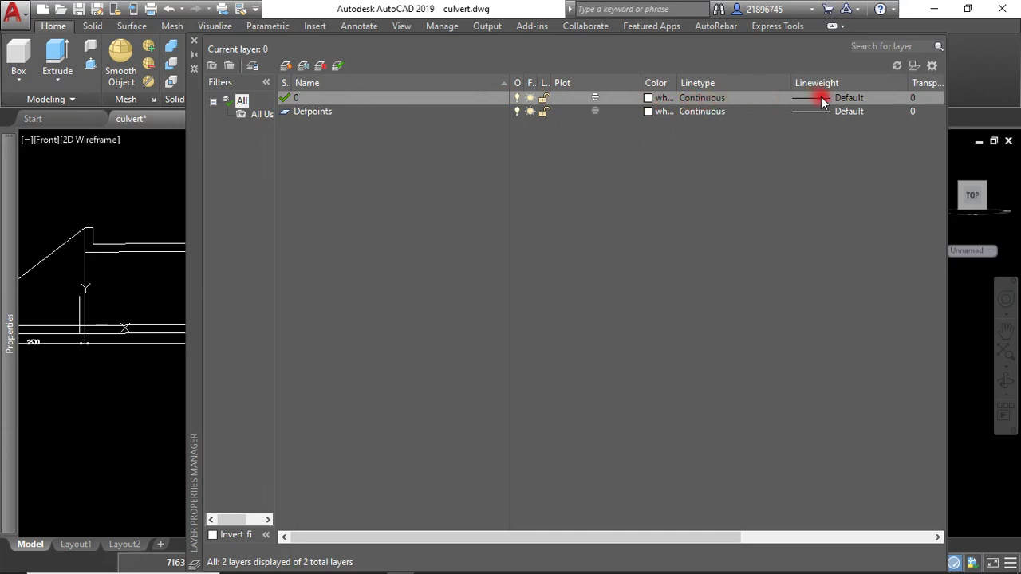
{"action": "left_click", "coordinate": [756, 102]}
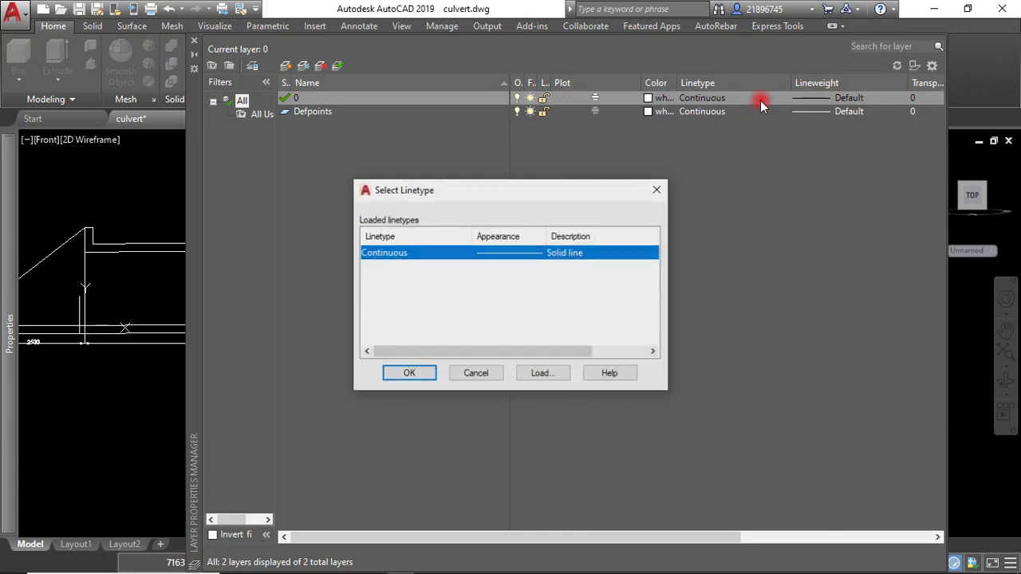
{"action": "left_click", "coordinate": [558, 373]}
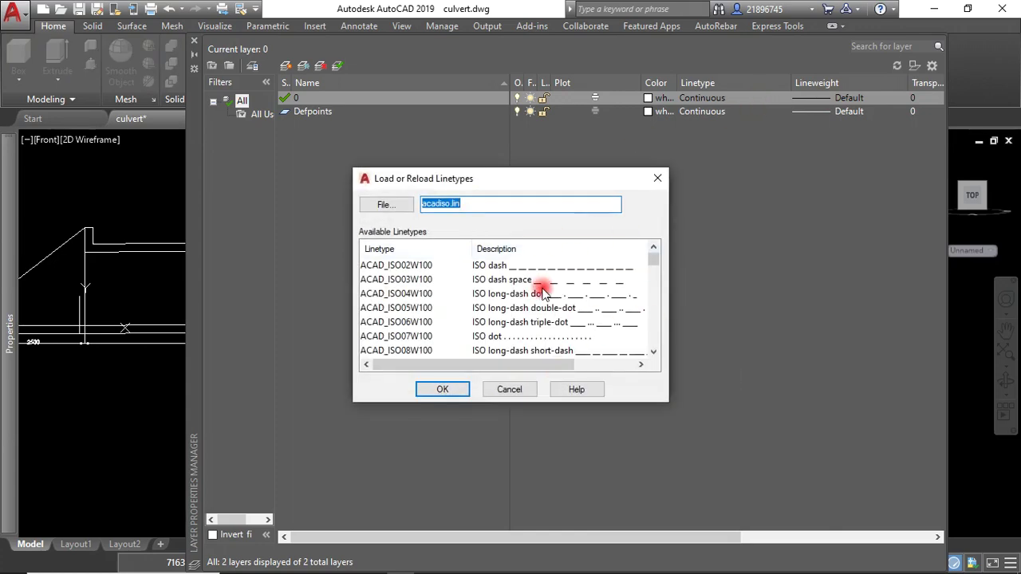
{"action": "left_click", "coordinate": [398, 267]}
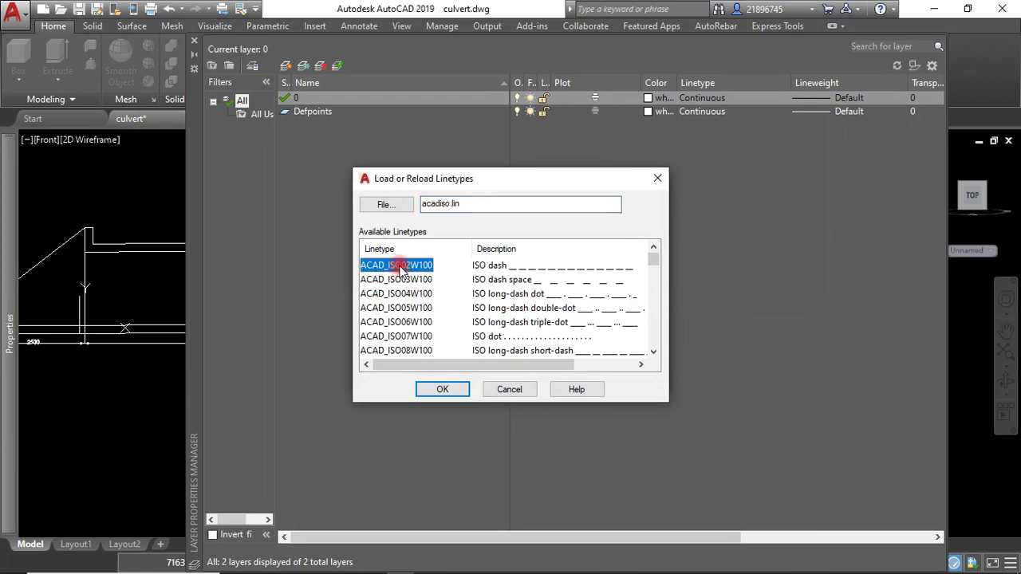
{"action": "key", "text": "ctrl+a"}
{"action": "left_click", "coordinate": [445, 393]}
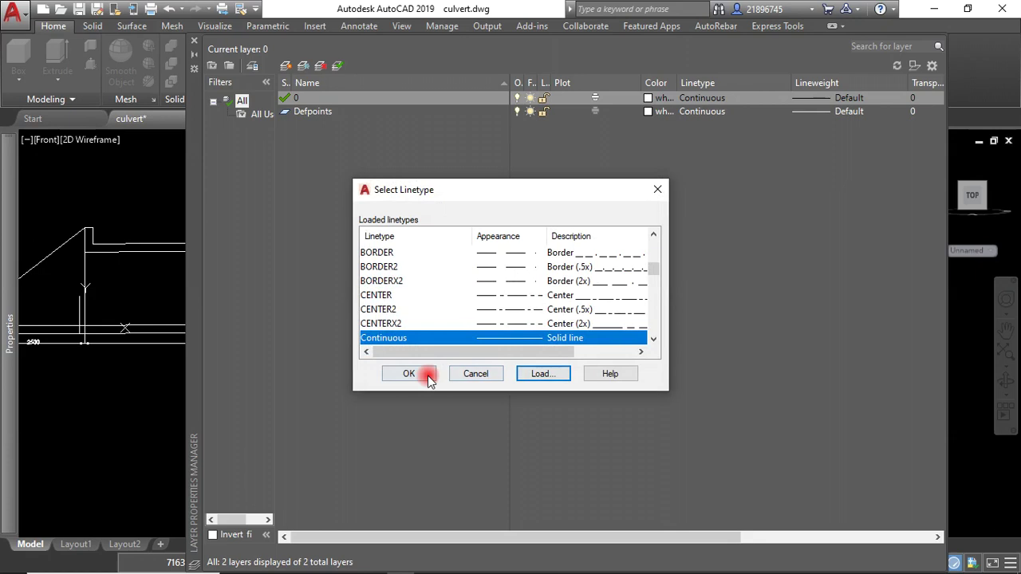
{"action": "left_click", "coordinate": [409, 374]}
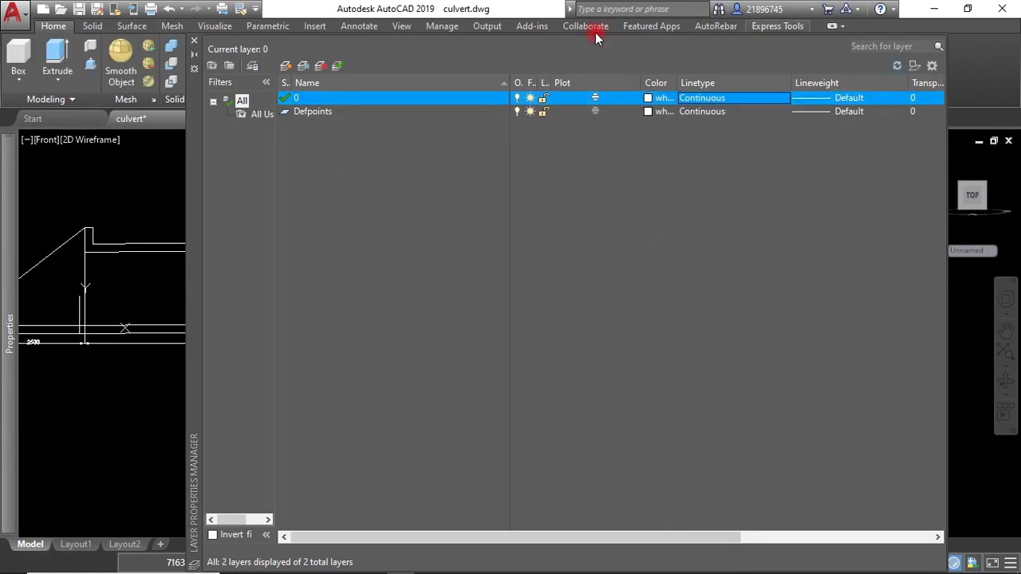
Step: Close the Layer Properties Manager
{"action": "left_click_drag", "start_coordinate": [189, 42], "coordinate": [194, 35]}
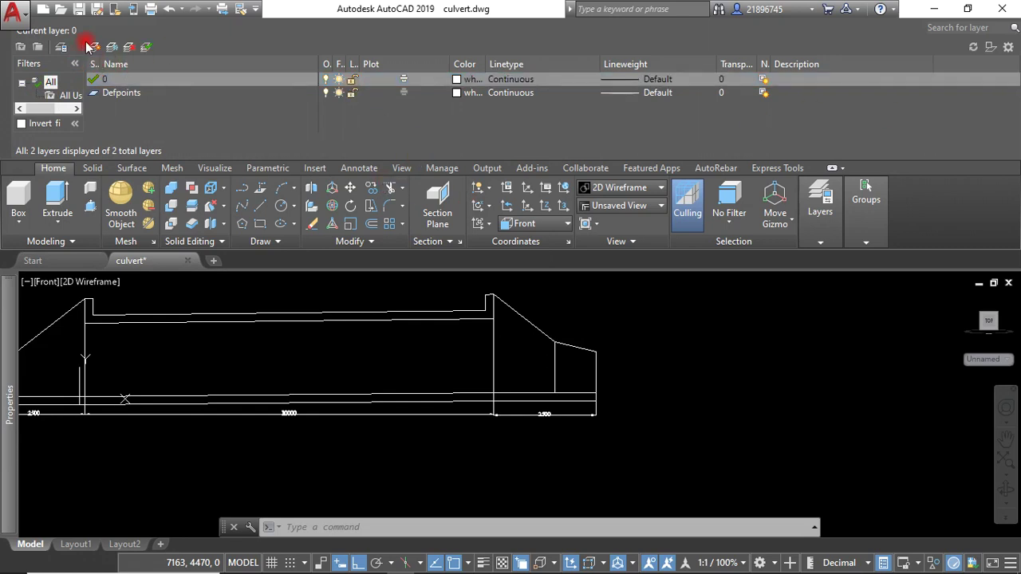
{"action": "left_click", "coordinate": [13, 12]}
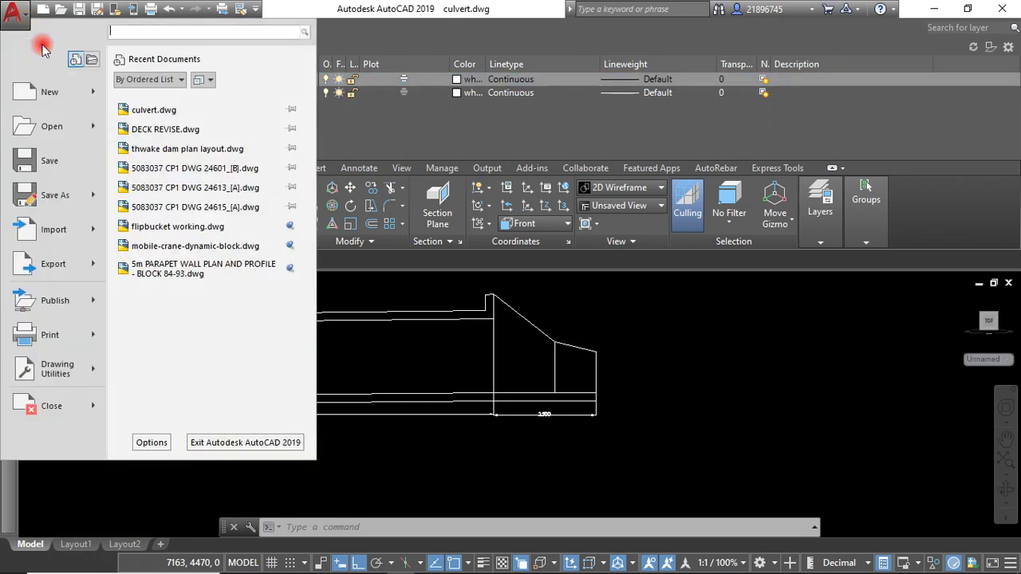
{"action": "left_click", "coordinate": [336, 42]}
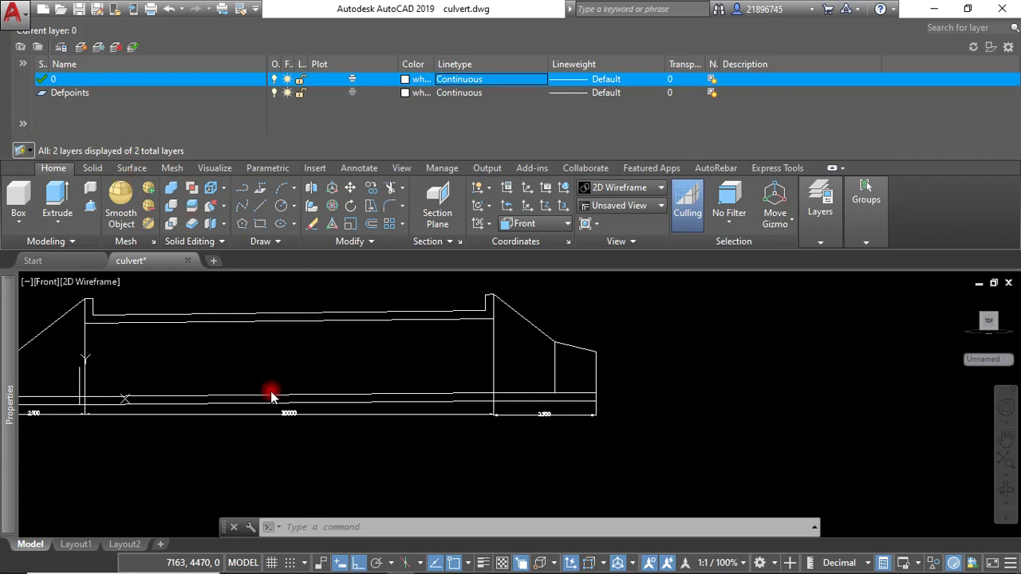
{"action": "left_click_drag", "start_coordinate": [271, 392], "coordinate": [269, 388]}
{"action": "left_click", "coordinate": [252, 41]}
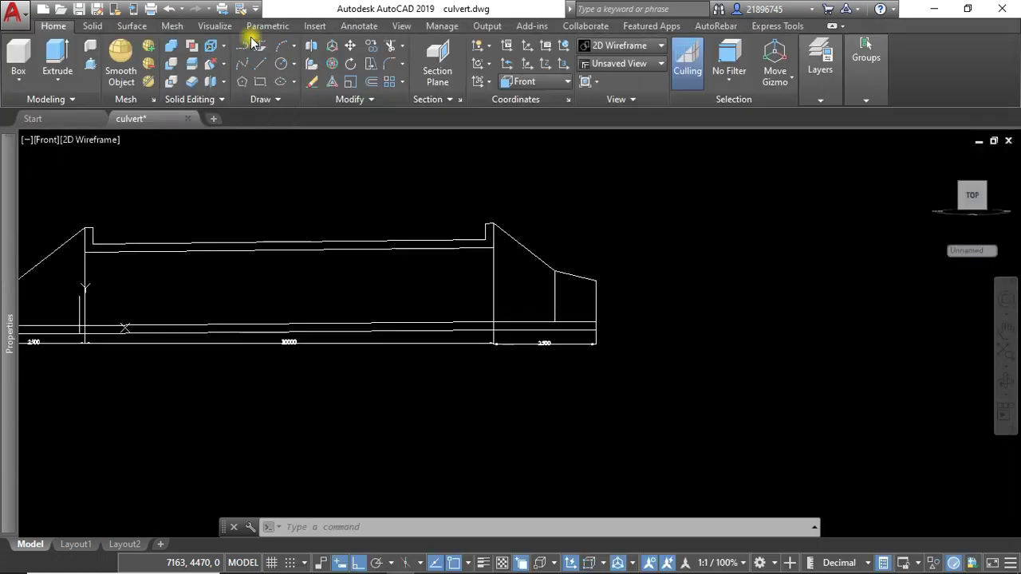
Step: Add a horizontal linear dimension above the right wing wall's sloping top edge, from its outer end to the bend line
{"action": "left_click", "coordinate": [621, 177]}
{"action": "left_click", "coordinate": [569, 202]}
{"action": "scroll", "coordinate": [610, 220], "scroll_direction": "down", "scroll_amount": 6}
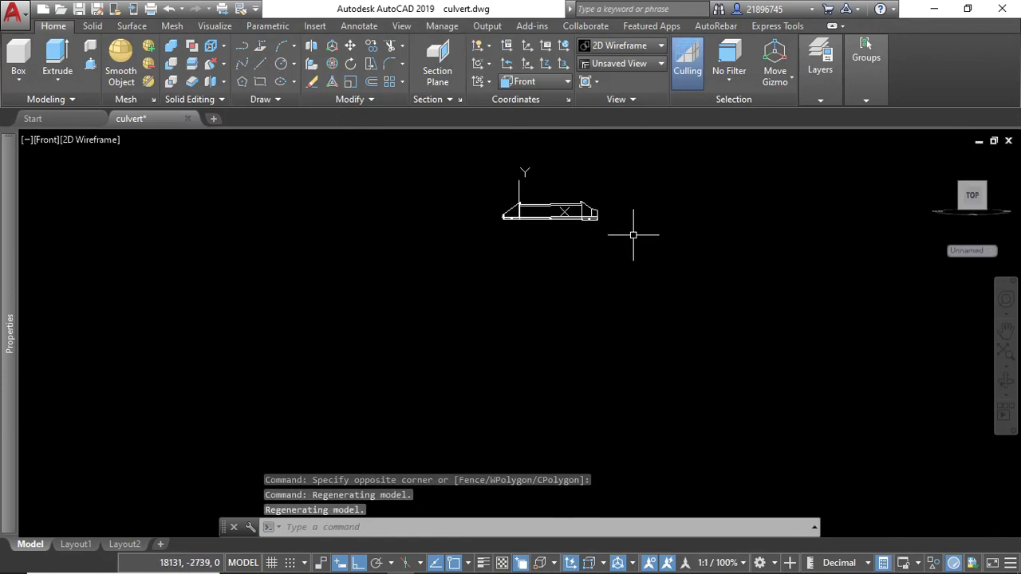
{"action": "scroll", "coordinate": [558, 196], "scroll_direction": "up", "scroll_amount": 8}
{"action": "scroll", "coordinate": [714, 263], "scroll_direction": "up", "scroll_amount": 4}
{"action": "scroll", "coordinate": [619, 290], "scroll_direction": "down", "scroll_amount": 6}
{"action": "scroll", "coordinate": [598, 285], "scroll_direction": "up", "scroll_amount": 4}
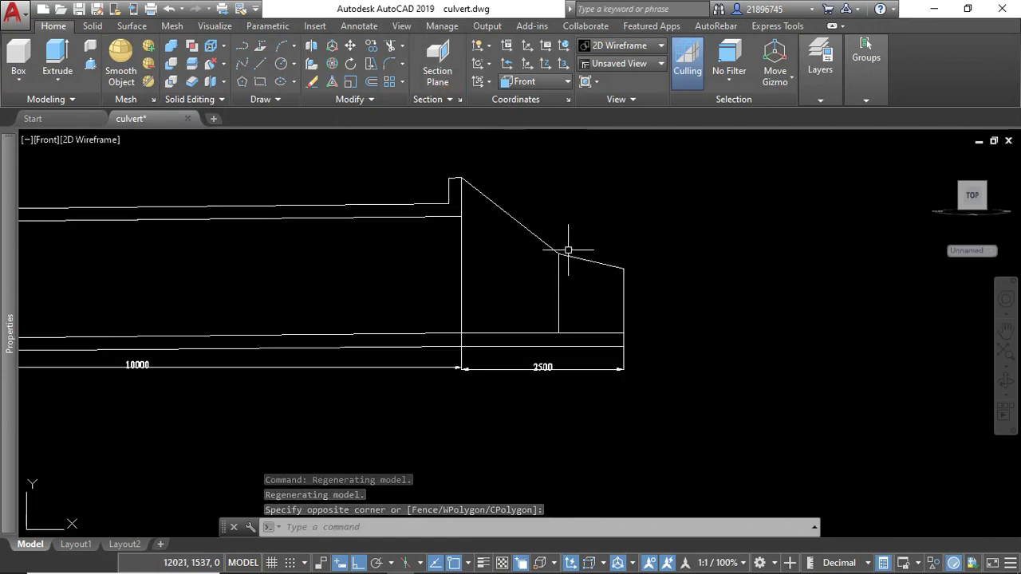
{"action": "left_click", "coordinate": [359, 27]}
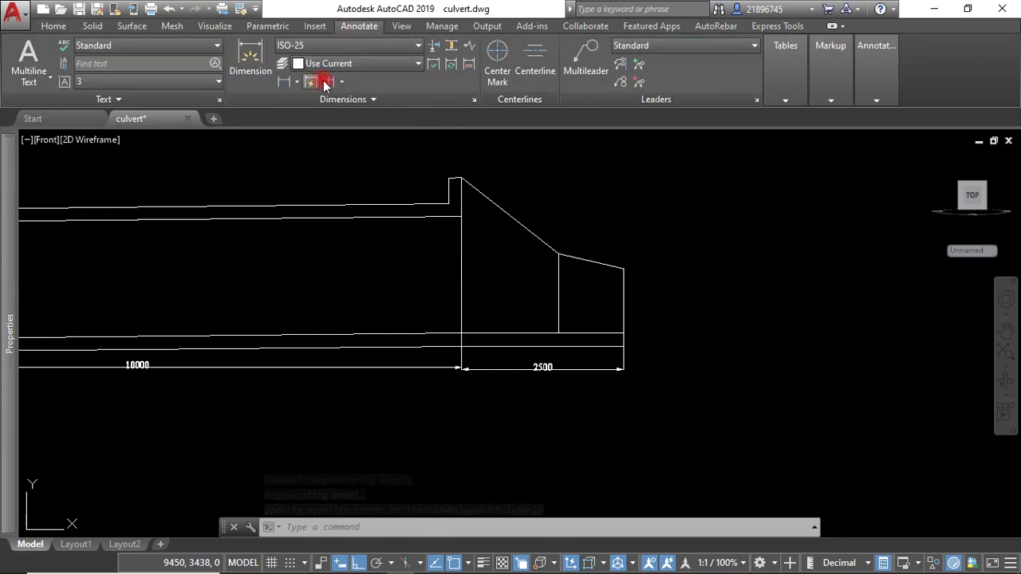
{"action": "left_click", "coordinate": [283, 82]}
{"action": "scroll", "coordinate": [630, 267], "scroll_direction": "up", "scroll_amount": 4}
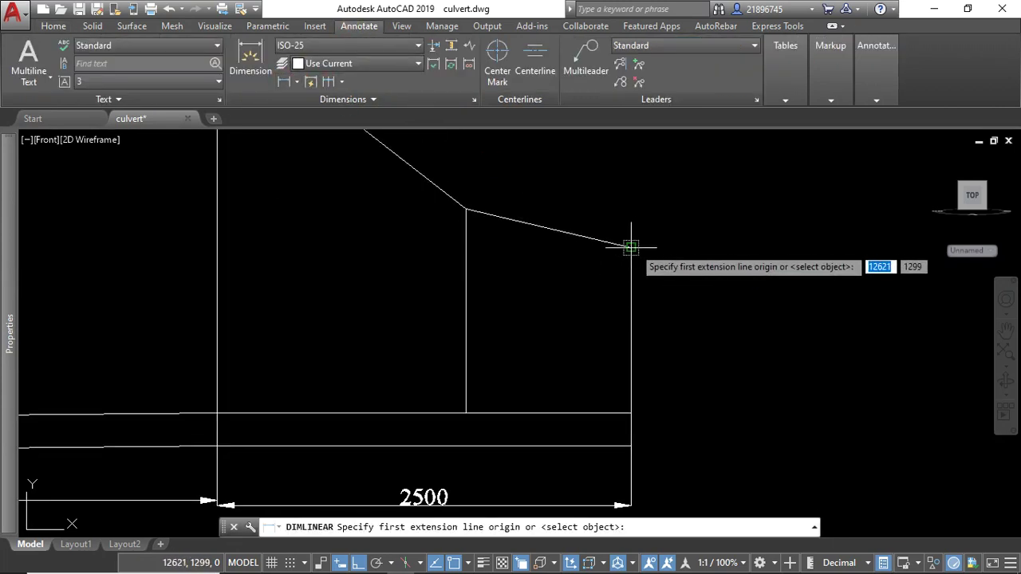
{"action": "left_click", "coordinate": [630, 246]}
{"action": "left_click", "coordinate": [469, 248]}
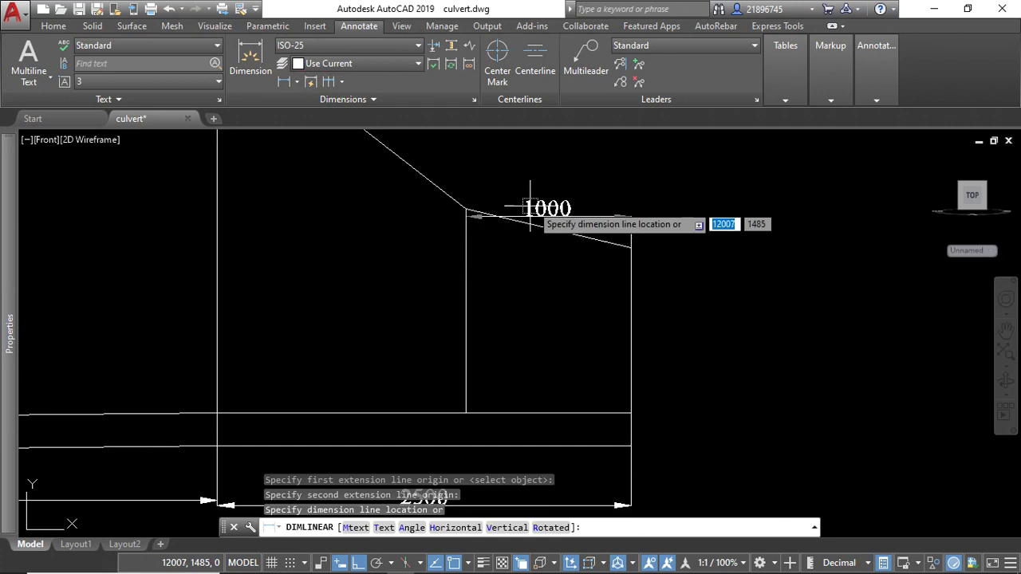
{"action": "left_click", "coordinate": [478, 188]}
Step: Erase the horizontal dimension above the right wing wall's outer sloping edge
{"action": "scroll", "coordinate": [582, 263], "scroll_direction": "down", "scroll_amount": 6}
{"action": "left_click", "coordinate": [598, 204]}
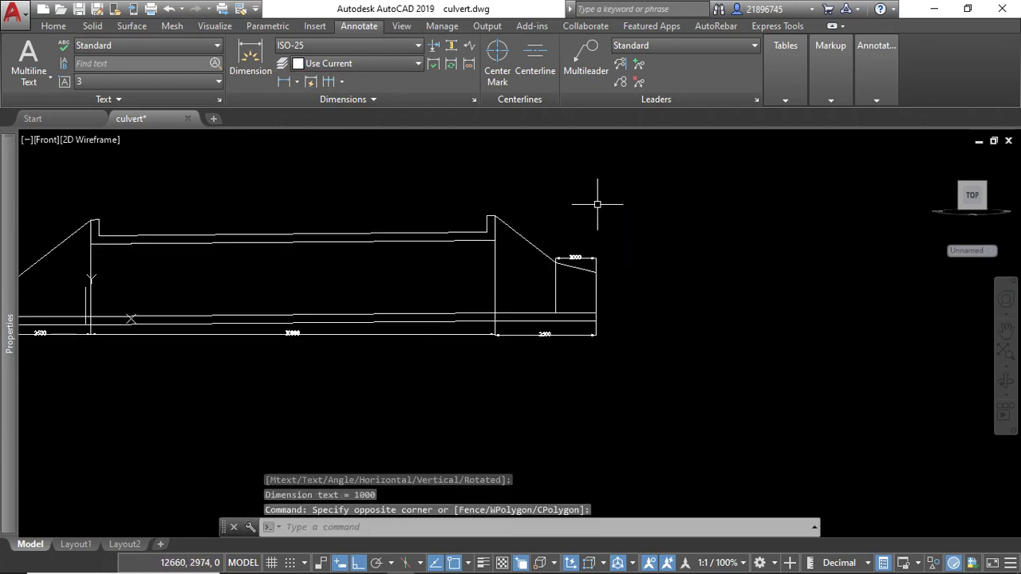
{"action": "scroll", "coordinate": [593, 211], "scroll_direction": "up", "scroll_amount": 6}
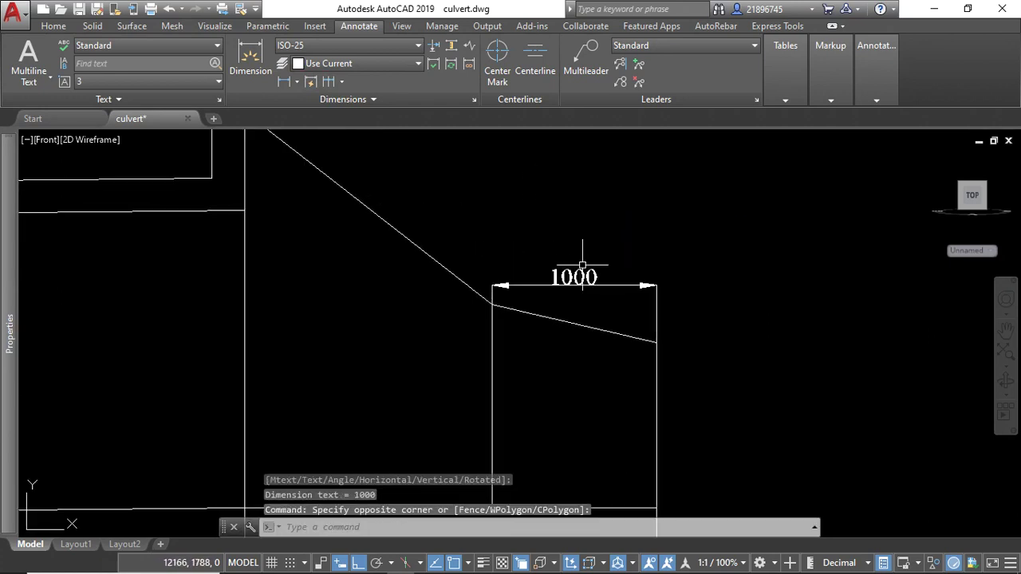
{"action": "left_click", "coordinate": [598, 263]}
{"action": "key", "text": "Delete"}
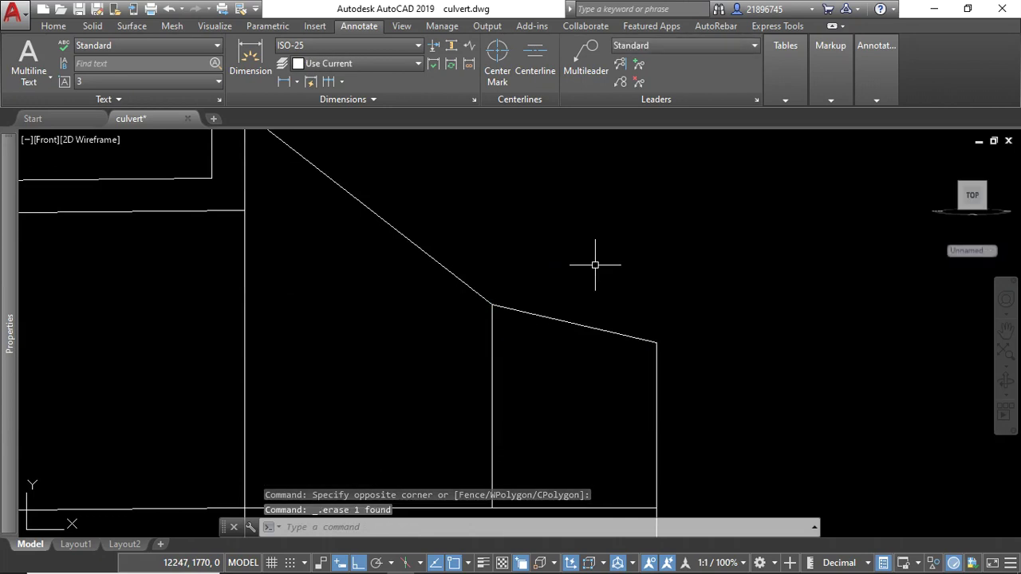
Step: Switch to the SW Isometric view and look at the right wing wall's outer end
{"action": "left_click", "coordinate": [604, 200]}
{"action": "scroll", "coordinate": [688, 274], "scroll_direction": "down", "scroll_amount": 8}
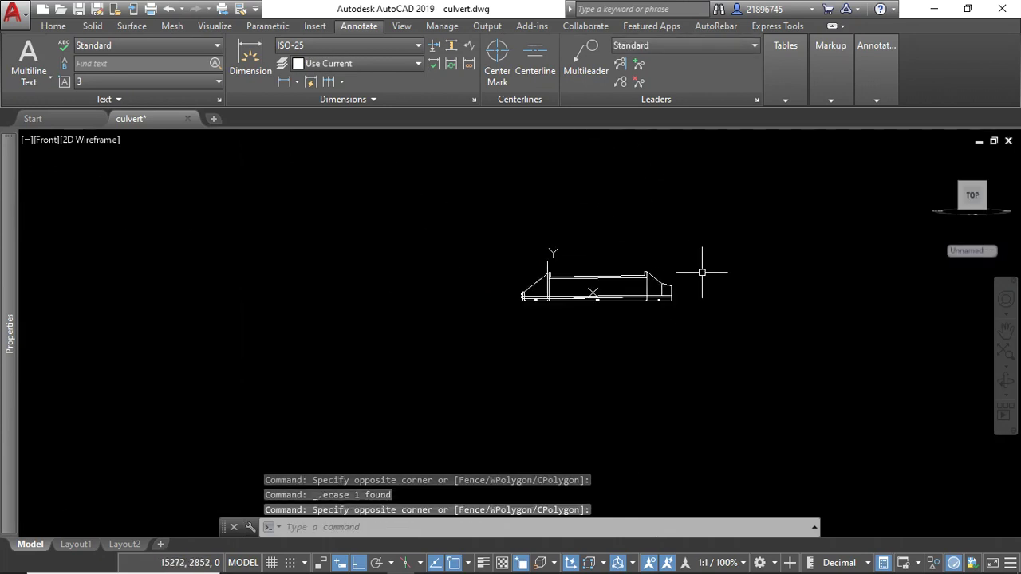
{"action": "scroll", "coordinate": [670, 283], "scroll_direction": "up", "scroll_amount": 5}
{"action": "scroll", "coordinate": [562, 338], "scroll_direction": "down", "scroll_amount": 3}
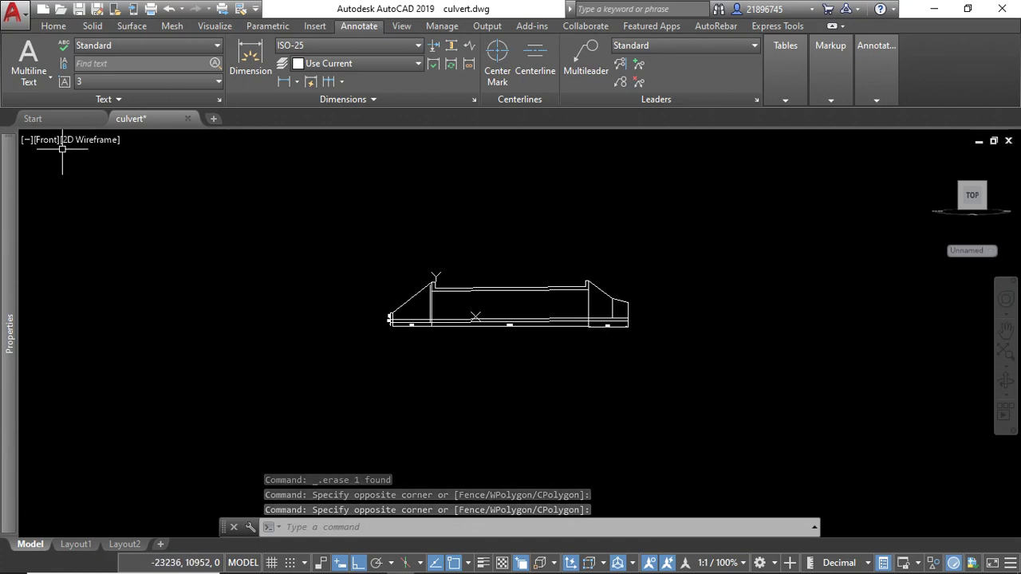
{"action": "left_click", "coordinate": [38, 140]}
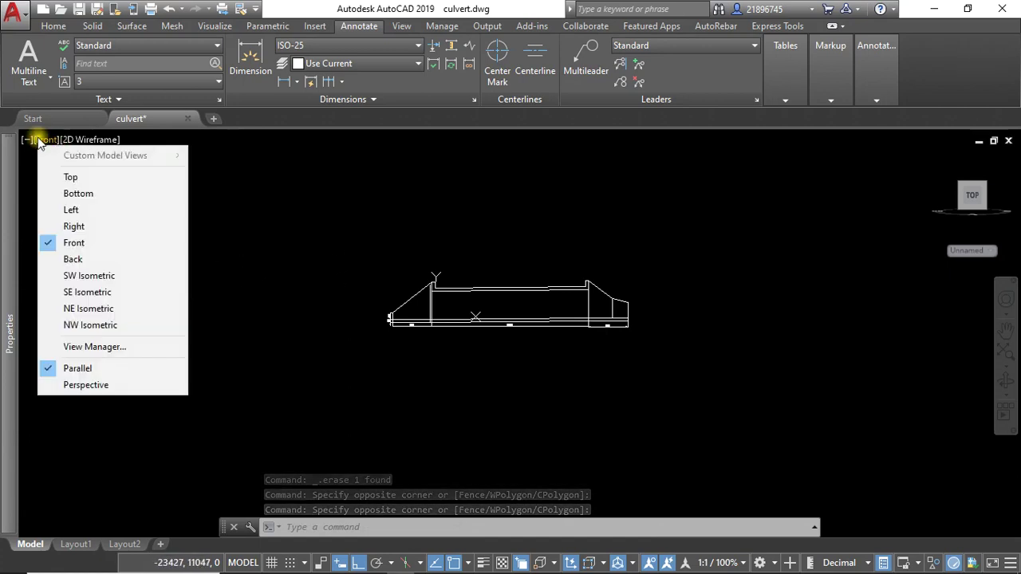
{"action": "left_click", "coordinate": [104, 275]}
{"action": "left_click", "coordinate": [700, 322]}
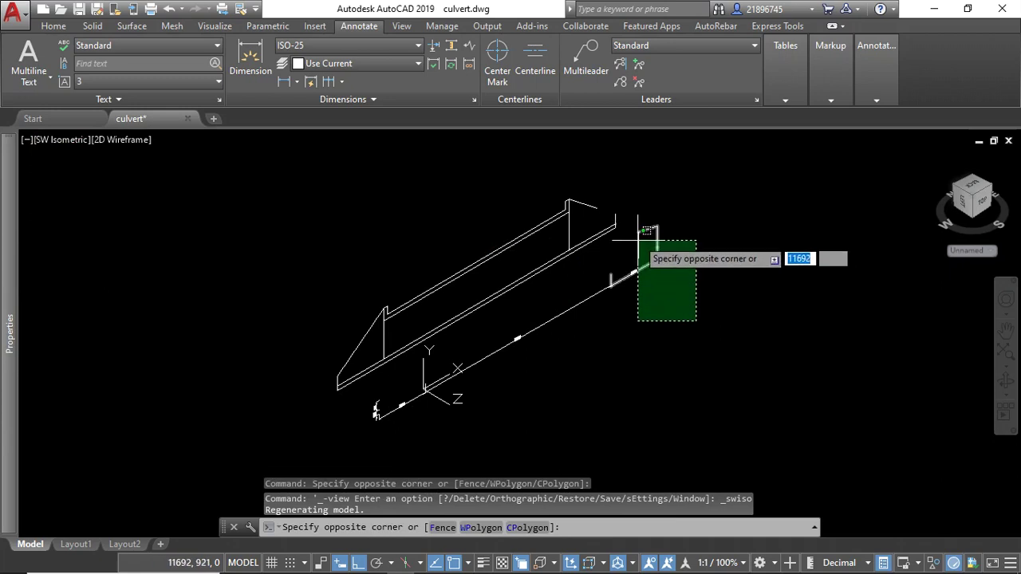
{"action": "left_click", "coordinate": [698, 271]}
{"action": "scroll", "coordinate": [654, 220], "scroll_direction": "up", "scroll_amount": 5}
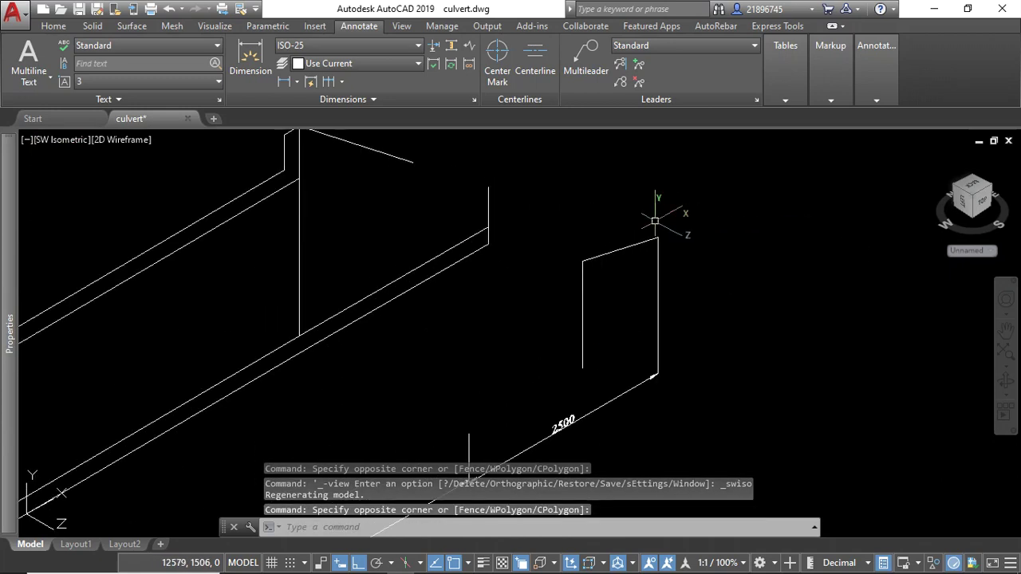
Step: Examine in isometric view how the right wing wall's outer edges are offset from the rest of the front elevation
{"action": "left_click", "coordinate": [597, 284]}
{"action": "left_click", "coordinate": [568, 245]}
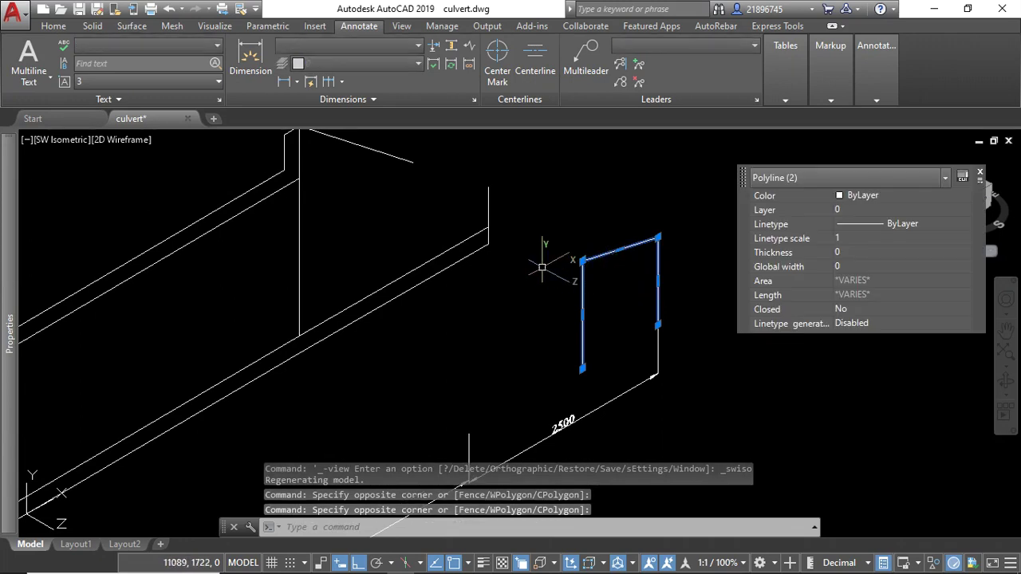
{"action": "key", "text": "Escape"}
{"action": "scroll", "coordinate": [363, 365], "scroll_direction": "down", "scroll_amount": 5}
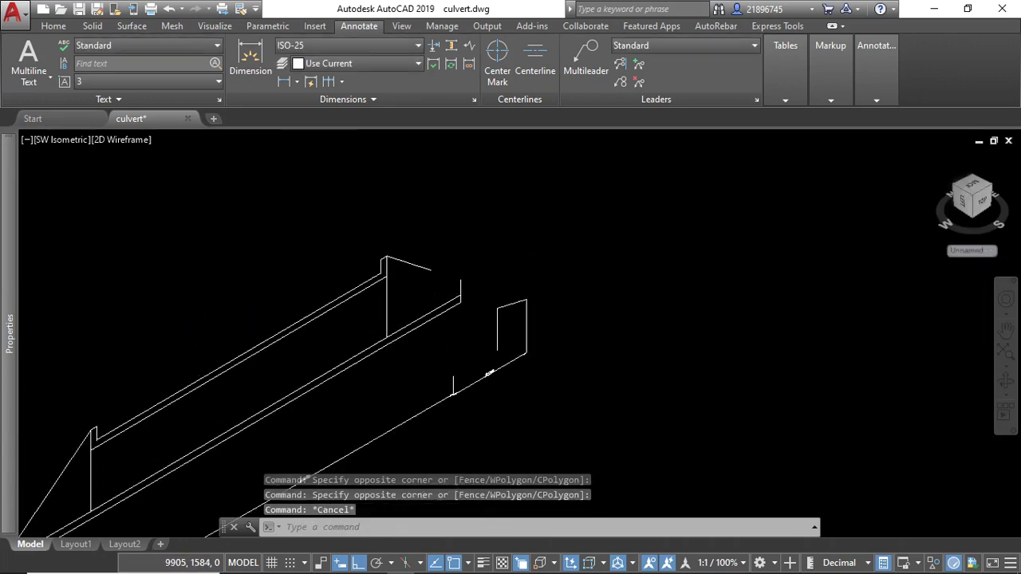
{"action": "scroll", "coordinate": [363, 365], "scroll_direction": "up", "scroll_amount": 3}
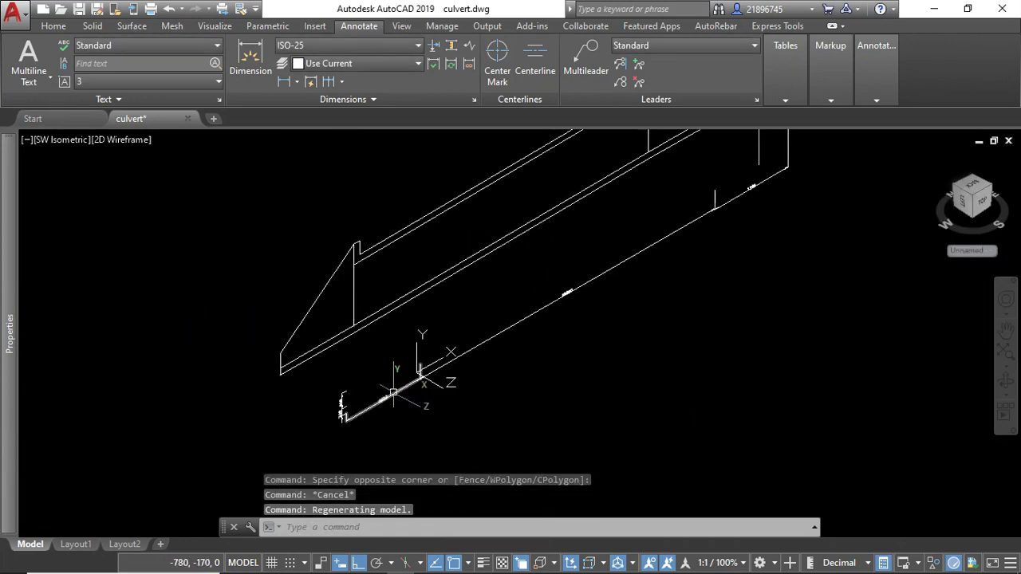
{"action": "scroll", "coordinate": [403, 391], "scroll_direction": "down", "scroll_amount": 3}
{"action": "scroll", "coordinate": [523, 273], "scroll_direction": "up", "scroll_amount": 3}
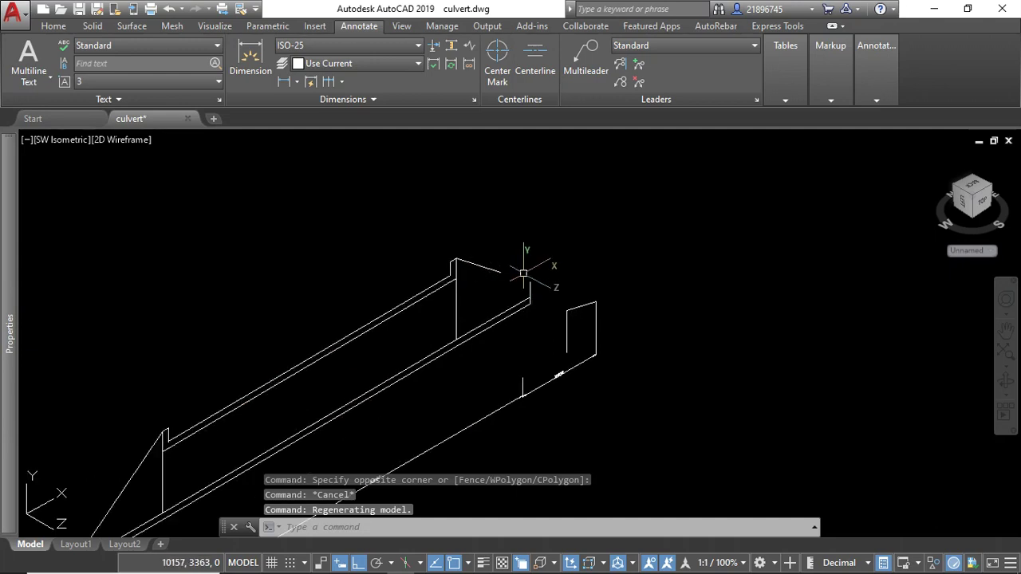
Step: In the Front view, extend the right wing wall's sloping polyline from the bend with a new vertex where the outer edge meets the base line
{"action": "left_click", "coordinate": [64, 139]}
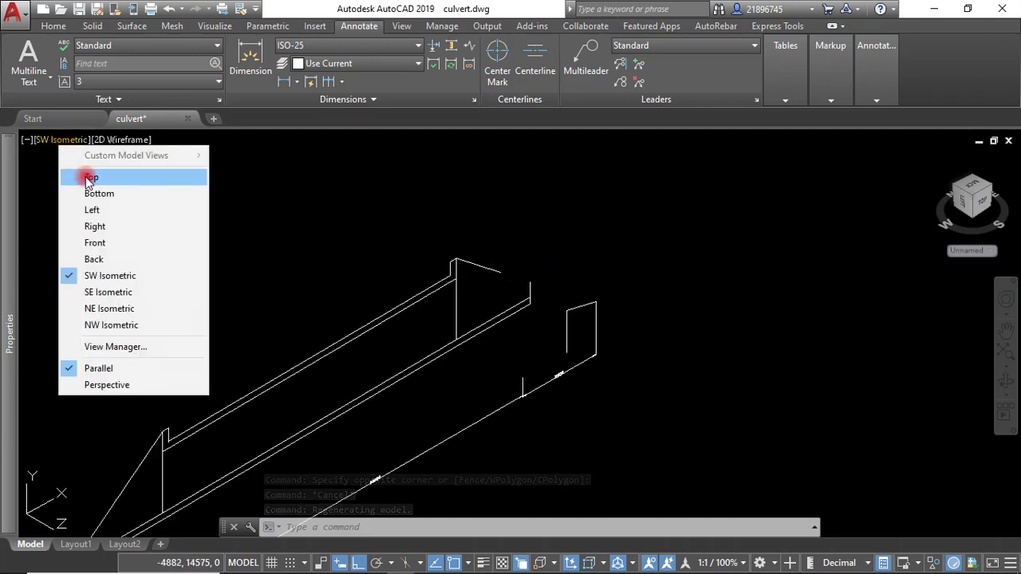
{"action": "left_click", "coordinate": [91, 242]}
{"action": "scroll", "coordinate": [174, 226], "scroll_direction": "down", "scroll_amount": 3}
{"action": "scroll", "coordinate": [292, 239], "scroll_direction": "up", "scroll_amount": 5}
{"action": "scroll", "coordinate": [553, 284], "scroll_direction": "down", "scroll_amount": 2}
{"action": "scroll", "coordinate": [396, 268], "scroll_direction": "up", "scroll_amount": 3}
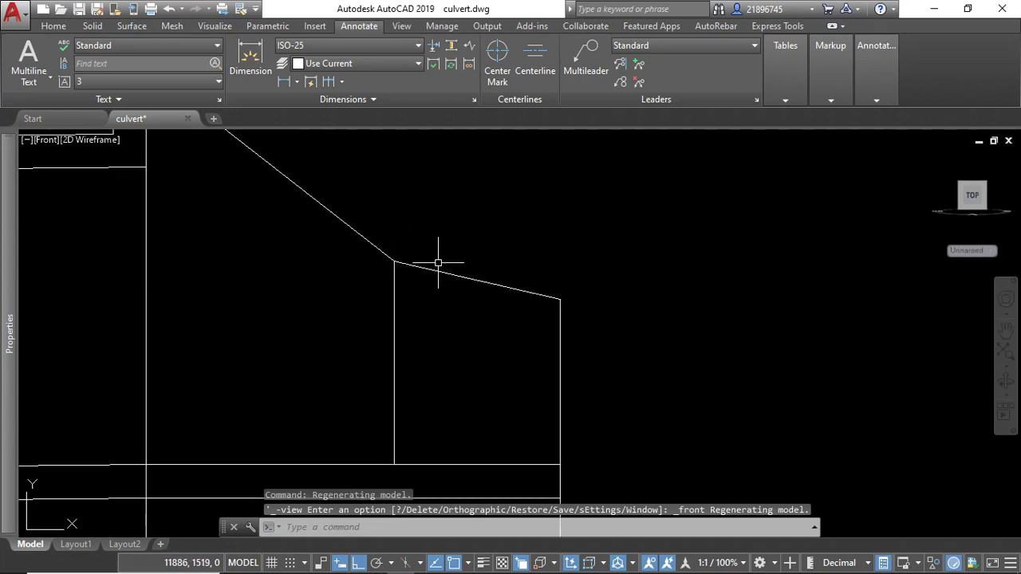
{"action": "left_click", "coordinate": [363, 237]}
{"action": "scroll", "coordinate": [371, 231], "scroll_direction": "down", "scroll_amount": 4}
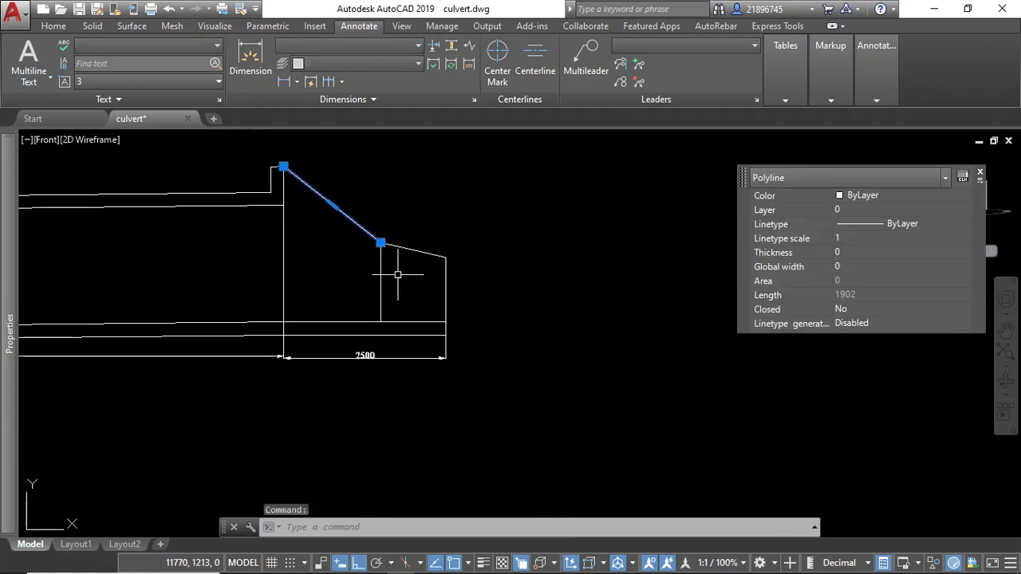
{"action": "scroll", "coordinate": [373, 238], "scroll_direction": "up", "scroll_amount": 4}
{"action": "mouse_move", "coordinate": [348, 185]}
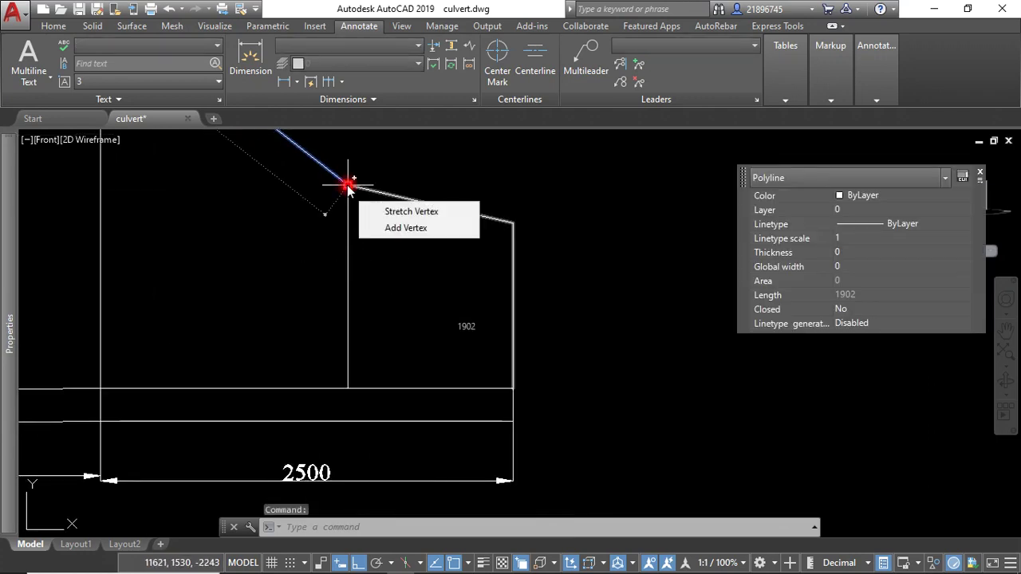
{"action": "left_click", "coordinate": [419, 227]}
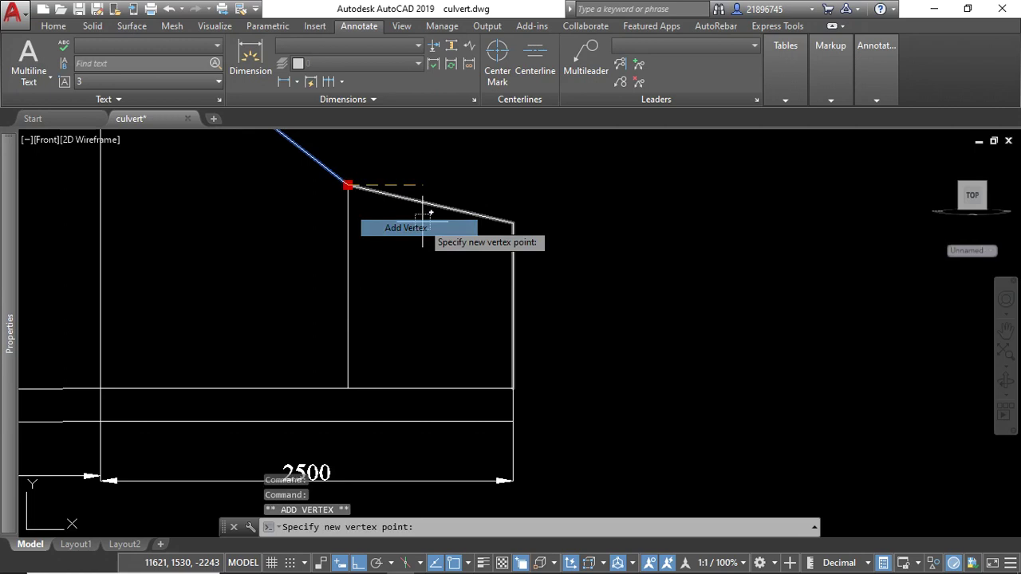
{"action": "left_click", "coordinate": [514, 388]}
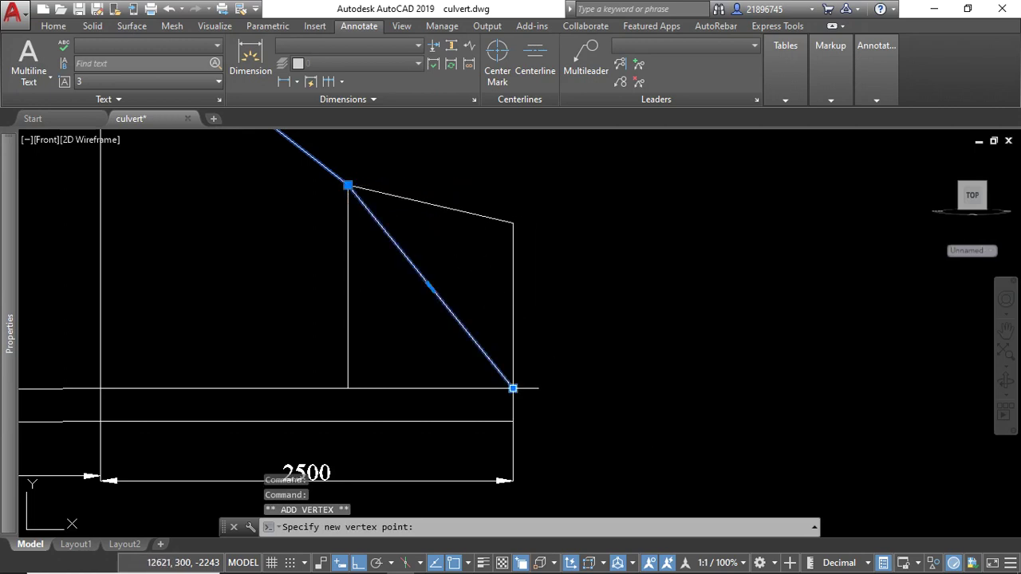
Step: Add a vertex to the new segment at the wall's upper outer corner so the polyline follows the top and outer edges
{"action": "mouse_move", "coordinate": [430, 287]}
{"action": "left_click", "coordinate": [471, 326]}
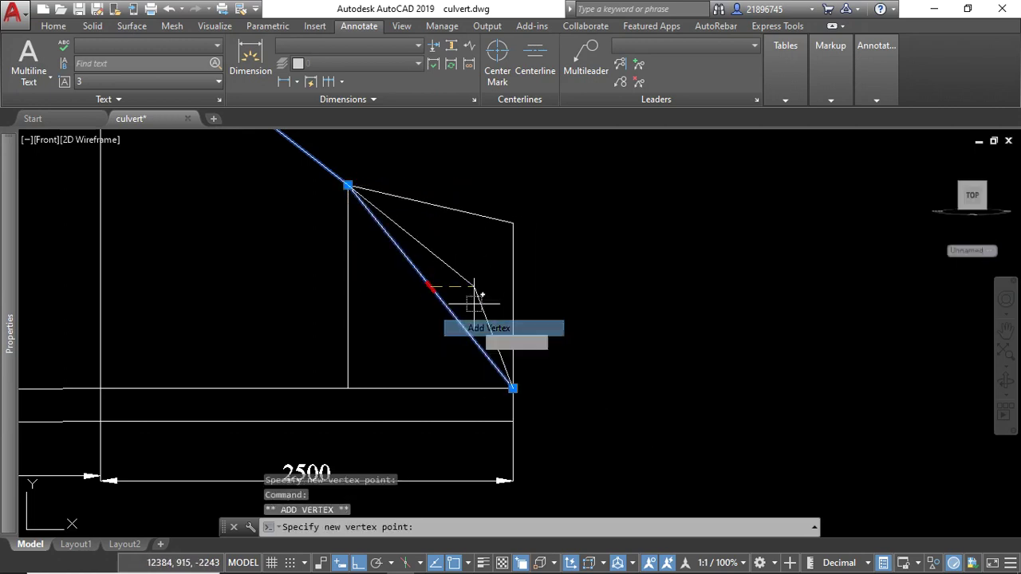
{"action": "left_click", "coordinate": [513, 223]}
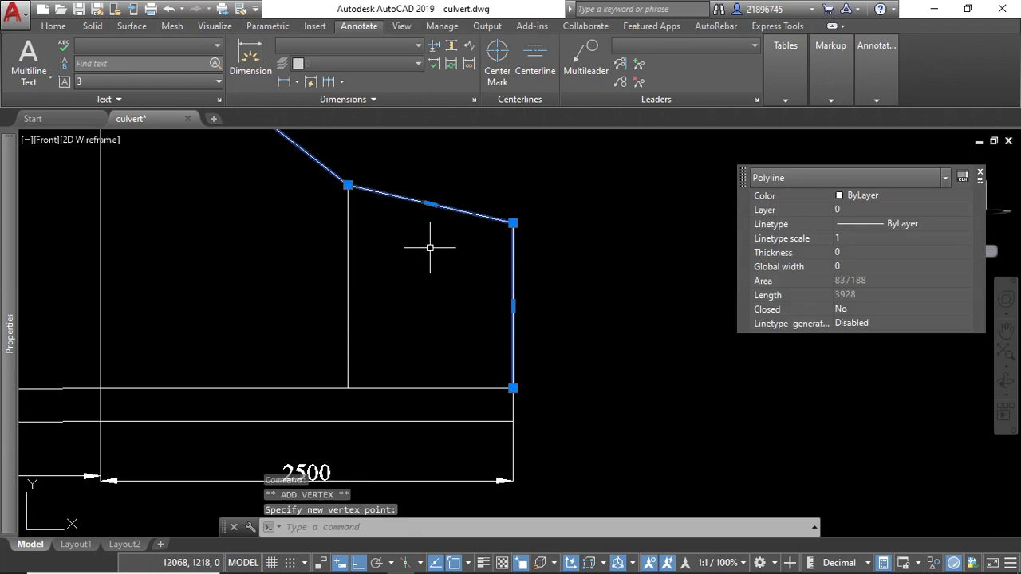
{"action": "scroll", "coordinate": [451, 287], "scroll_direction": "down", "scroll_amount": 3}
{"action": "key", "text": "Escape"}
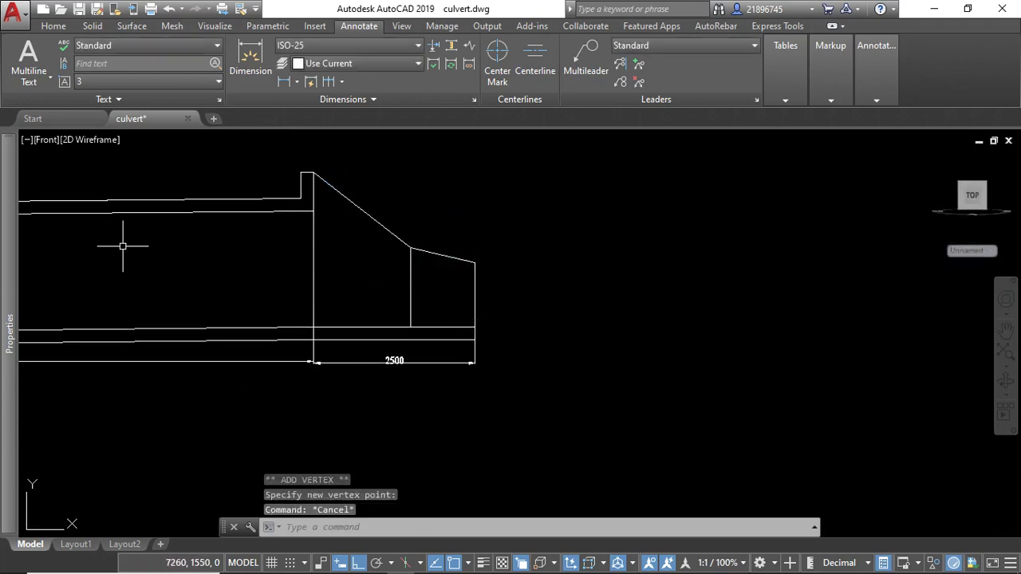
Step: In the SW Isometric view, move the detached vertical bend line by its upper end onto the wing wall polyline's bend vertex
{"action": "left_click", "coordinate": [46, 141]}
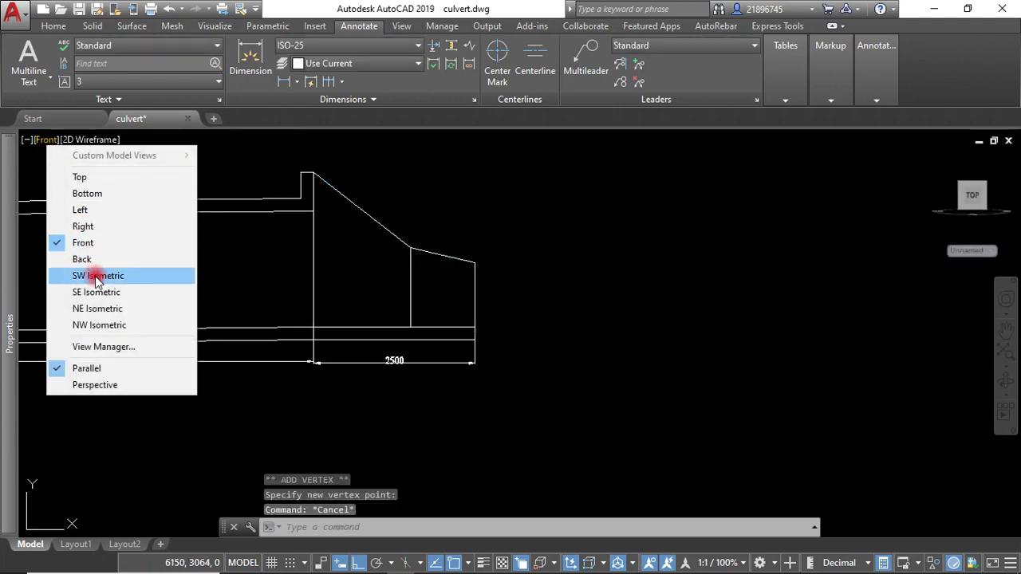
{"action": "left_click", "coordinate": [97, 277]}
{"action": "scroll", "coordinate": [738, 205], "scroll_direction": "up", "scroll_amount": 2}
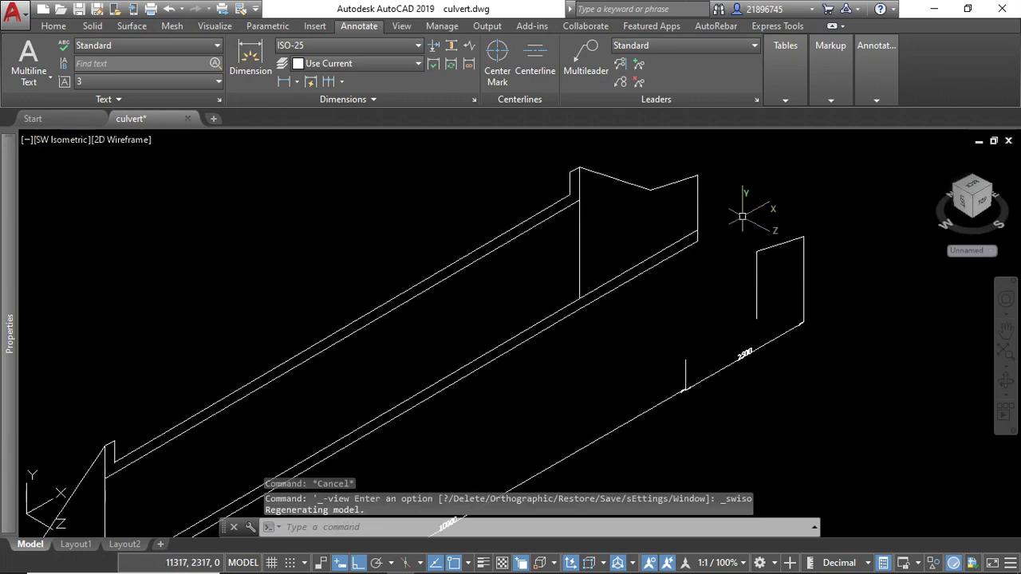
{"action": "left_click", "coordinate": [593, 169]}
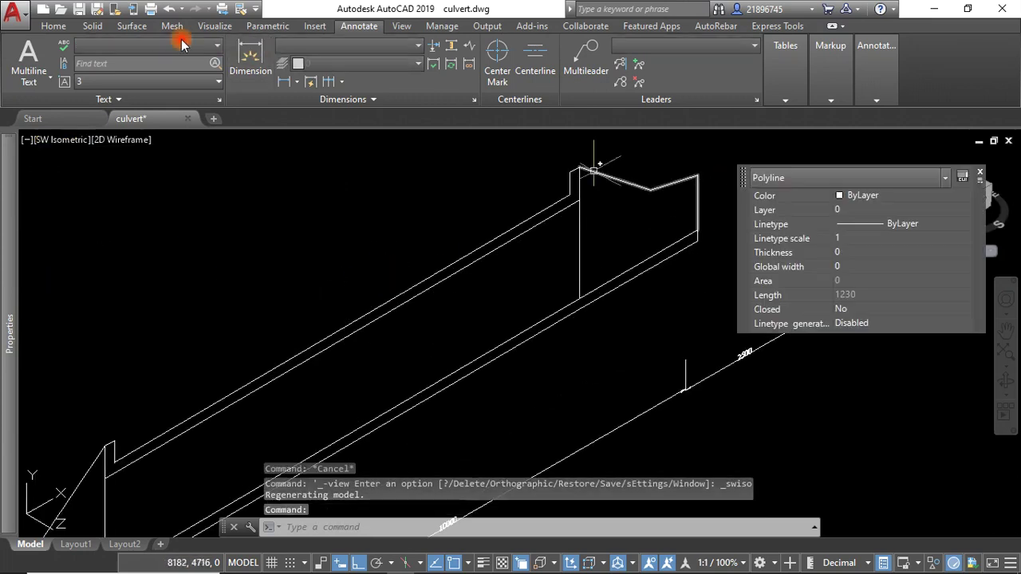
{"action": "left_click", "coordinate": [59, 33]}
{"action": "left_click", "coordinate": [347, 48]}
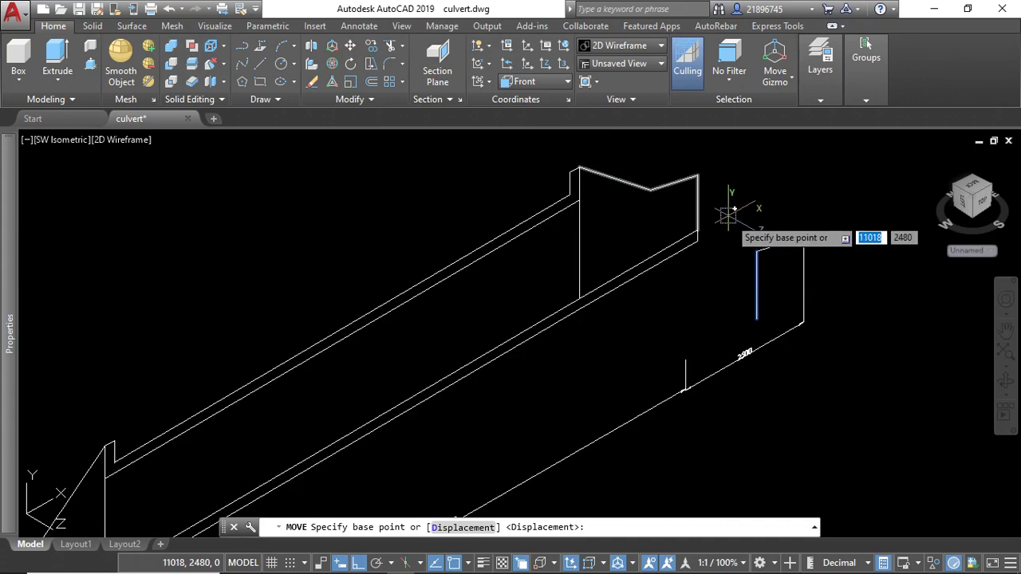
{"action": "left_click", "coordinate": [756, 251]}
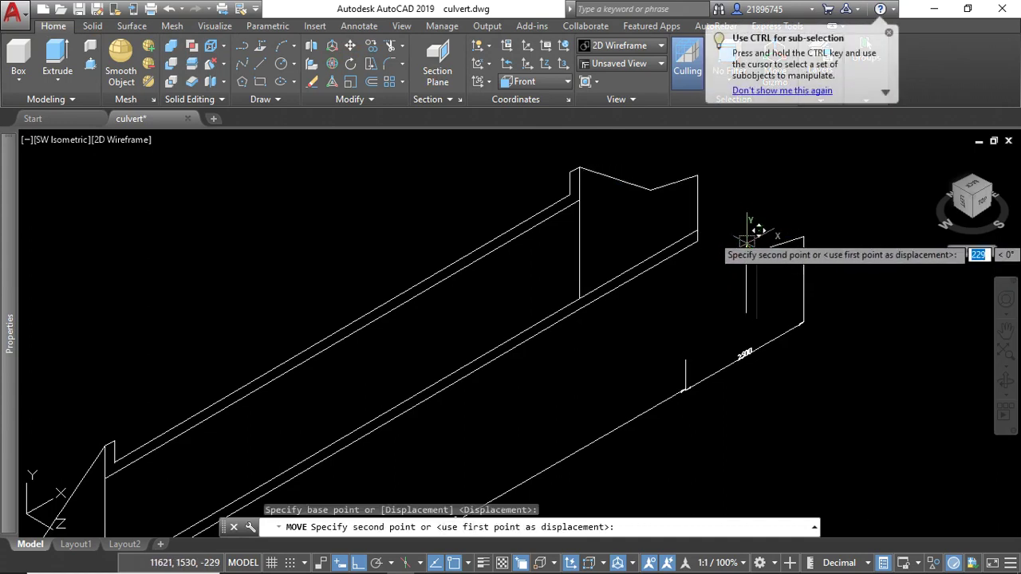
{"action": "left_click", "coordinate": [653, 189]}
{"action": "scroll", "coordinate": [661, 171], "scroll_direction": "up", "scroll_amount": 3}
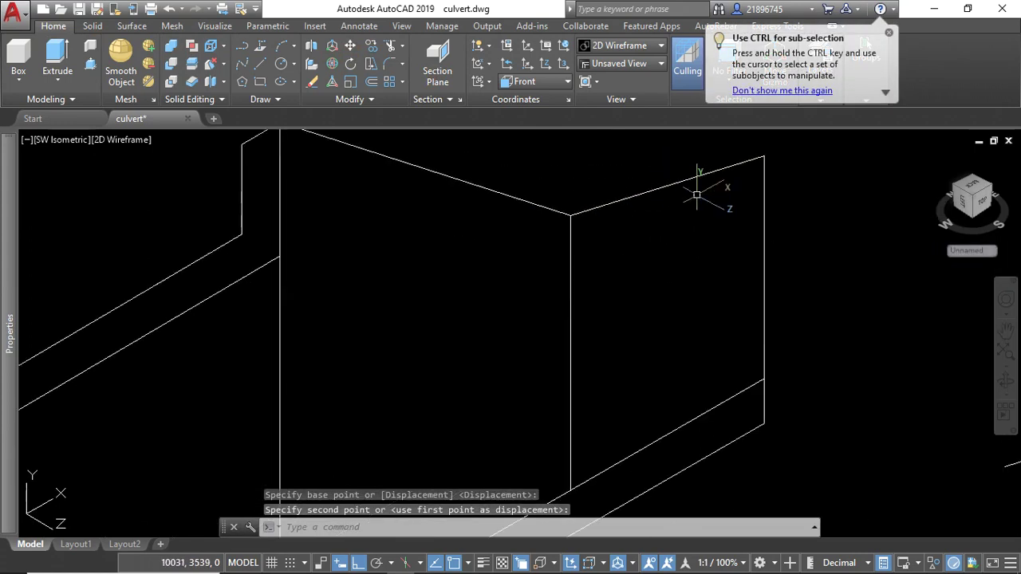
Step: Erase the leftover offset polyline that duplicates the right wing wall's top and outer edges
{"action": "scroll", "coordinate": [452, 164], "scroll_direction": "down", "scroll_amount": 3}
{"action": "scroll", "coordinate": [676, 216], "scroll_direction": "down", "scroll_amount": 2}
{"action": "left_click", "coordinate": [636, 254]}
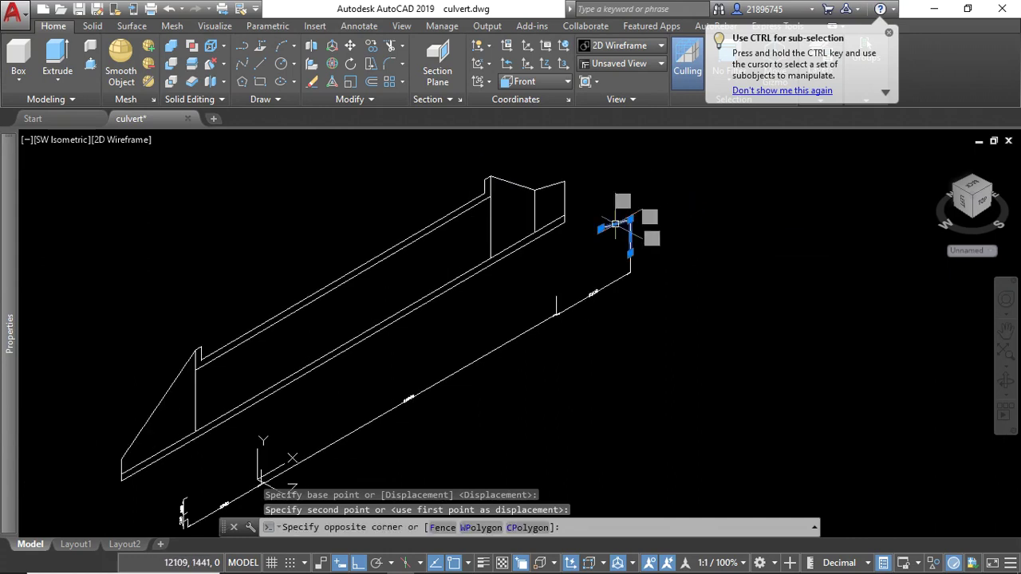
{"action": "left_click", "coordinate": [619, 223]}
{"action": "scroll", "coordinate": [638, 196], "scroll_direction": "down", "scroll_amount": 2}
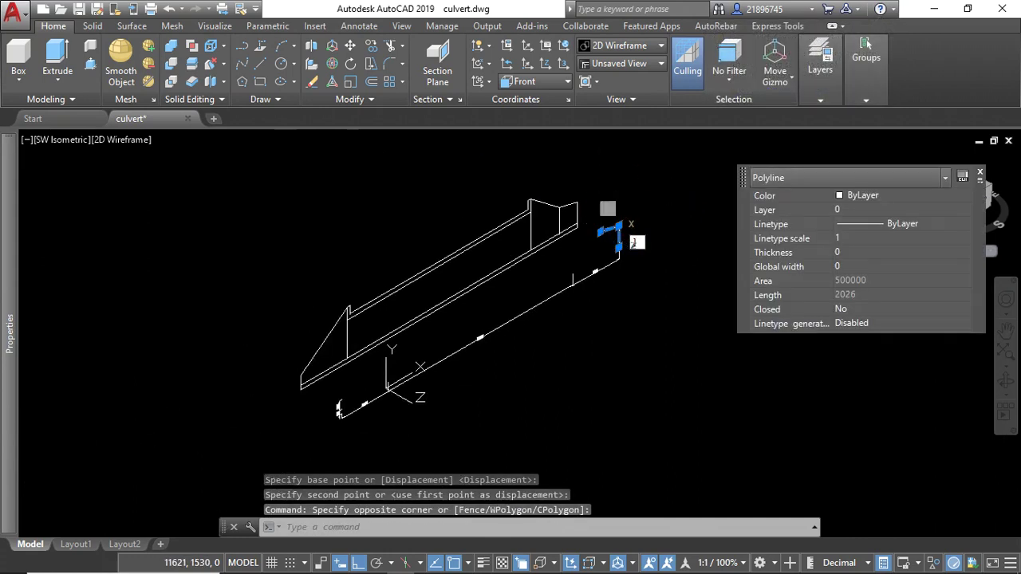
{"action": "key", "text": "Delete"}
Step: Erase the right 2500 dimension, the 10000 dimension and the remaining dimensions in front of the left wing wall
{"action": "left_click", "coordinate": [642, 253]}
{"action": "left_click", "coordinate": [597, 278]}
{"action": "key", "text": "Delete"}
{"action": "left_click", "coordinate": [590, 318]}
{"action": "left_click", "coordinate": [550, 287]}
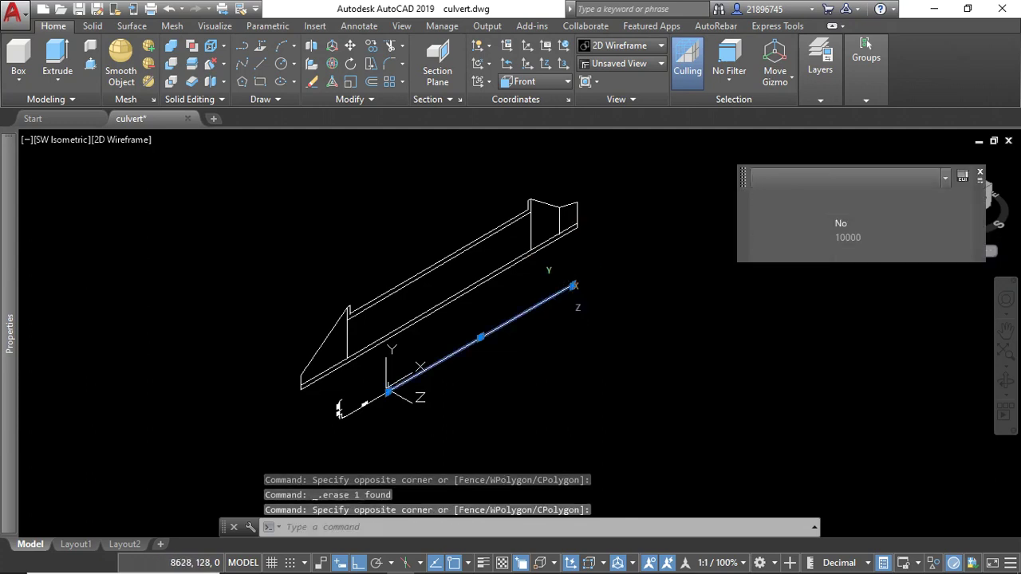
{"action": "key", "text": "Delete"}
{"action": "left_click", "coordinate": [381, 420]}
{"action": "left_click", "coordinate": [310, 408]}
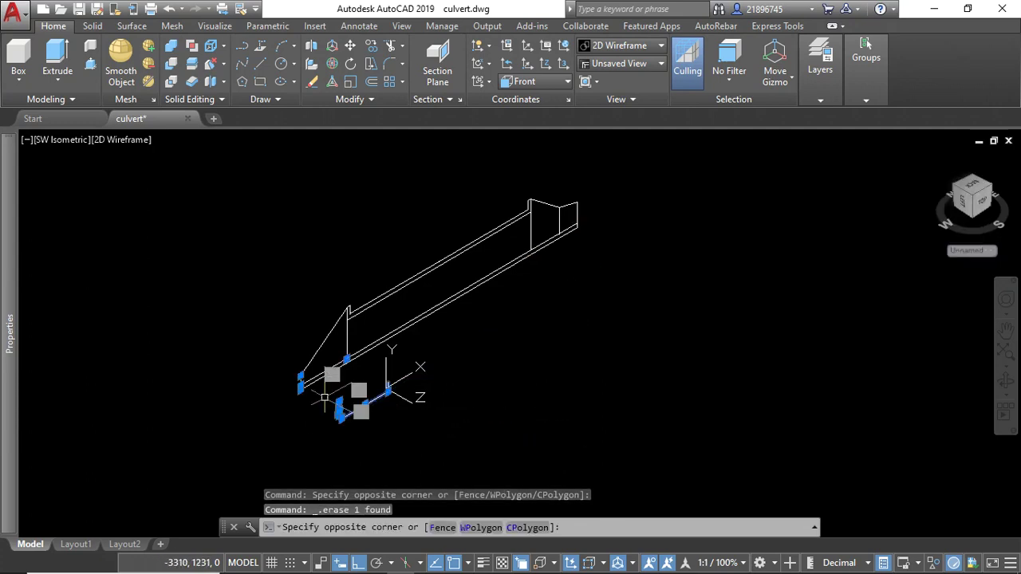
{"action": "key", "text": "Delete"}
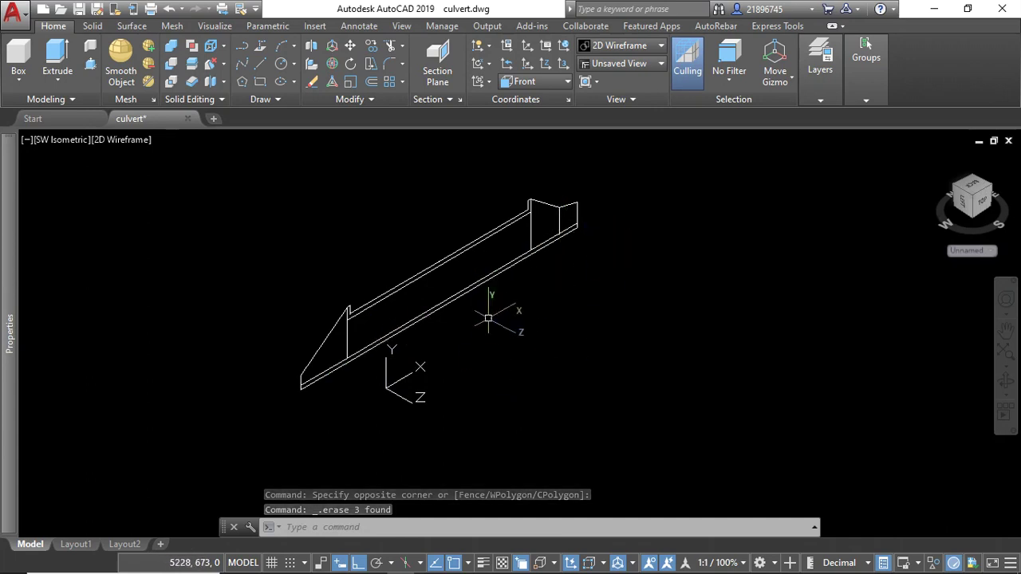
Step: Move and align the UCS origin to the left wing wall's lower outer corner
{"action": "scroll", "coordinate": [389, 405], "scroll_direction": "up", "scroll_amount": 4}
{"action": "scroll", "coordinate": [388, 398], "scroll_direction": "down", "scroll_amount": 4}
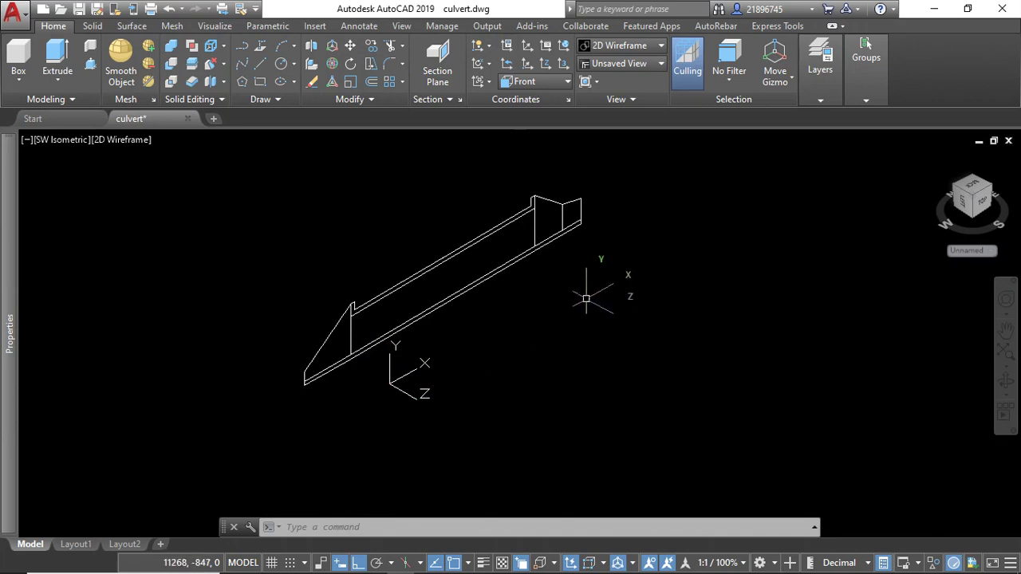
{"action": "scroll", "coordinate": [392, 377], "scroll_direction": "up", "scroll_amount": 4}
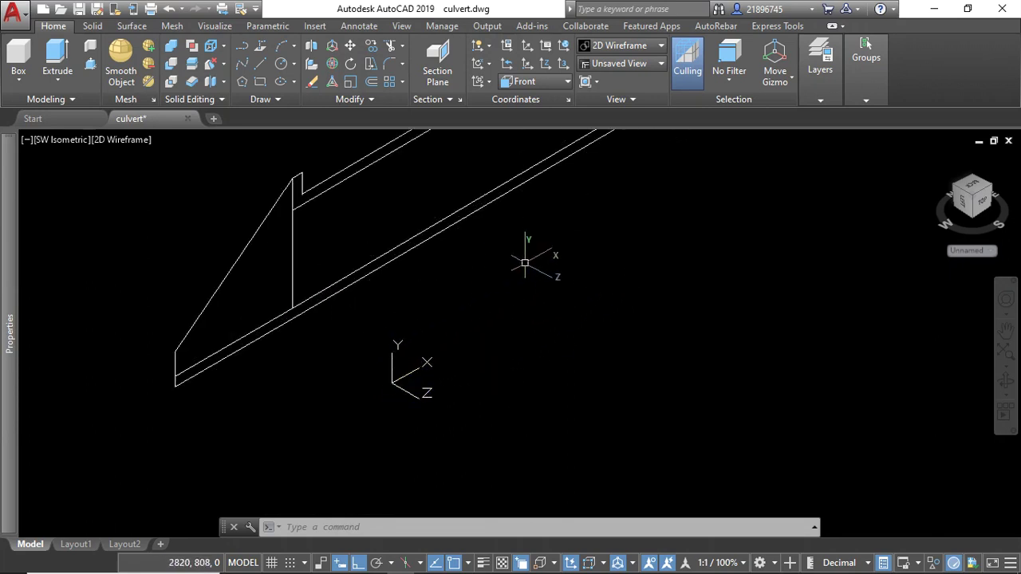
{"action": "left_click", "coordinate": [430, 335]}
{"action": "left_click", "coordinate": [378, 387]}
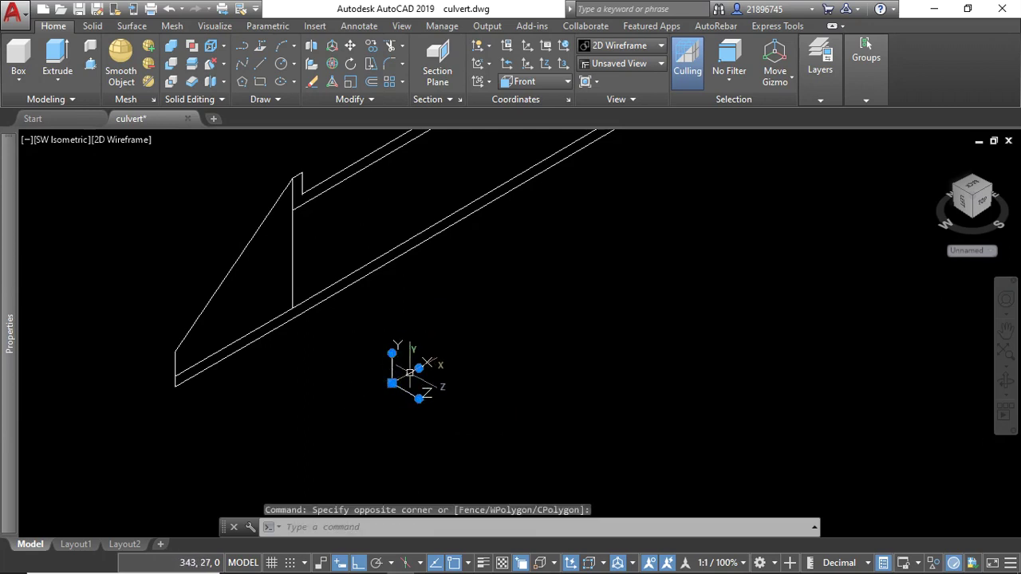
{"action": "mouse_move", "coordinate": [391, 385]}
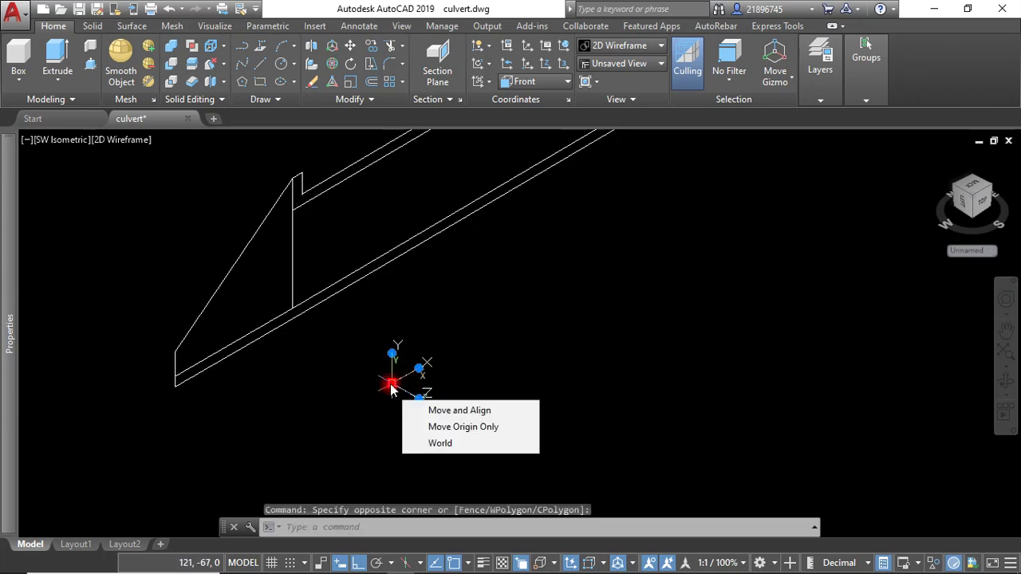
{"action": "left_click", "coordinate": [439, 411]}
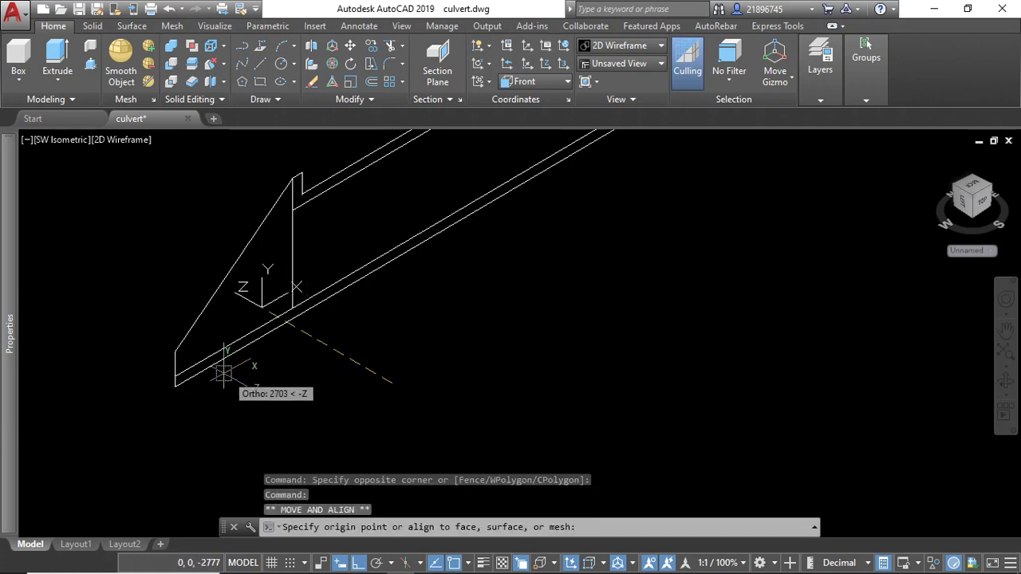
{"action": "left_click", "coordinate": [174, 387]}
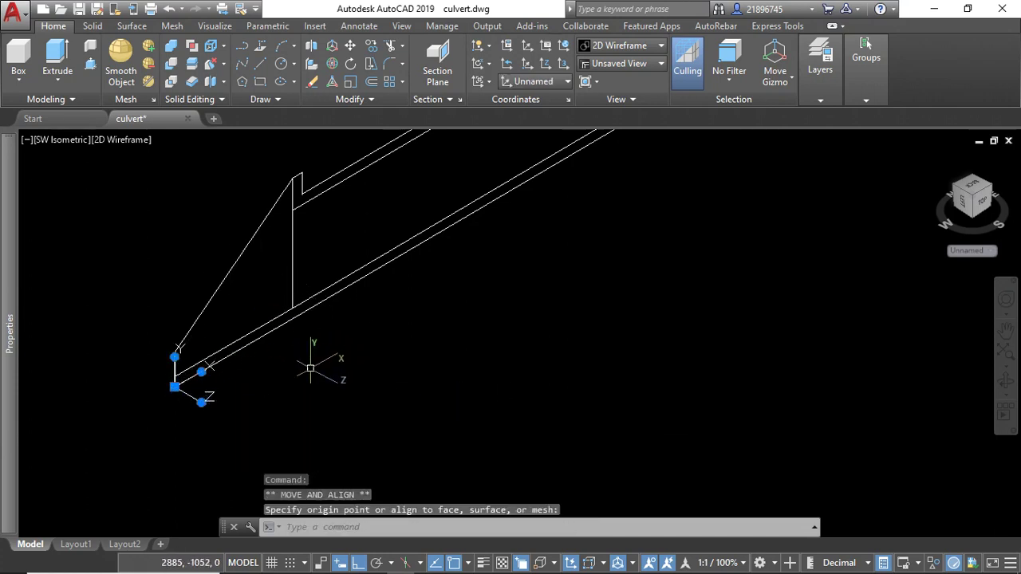
{"action": "scroll", "coordinate": [315, 355], "scroll_direction": "down", "scroll_amount": 6}
{"action": "key", "text": "Escape"}
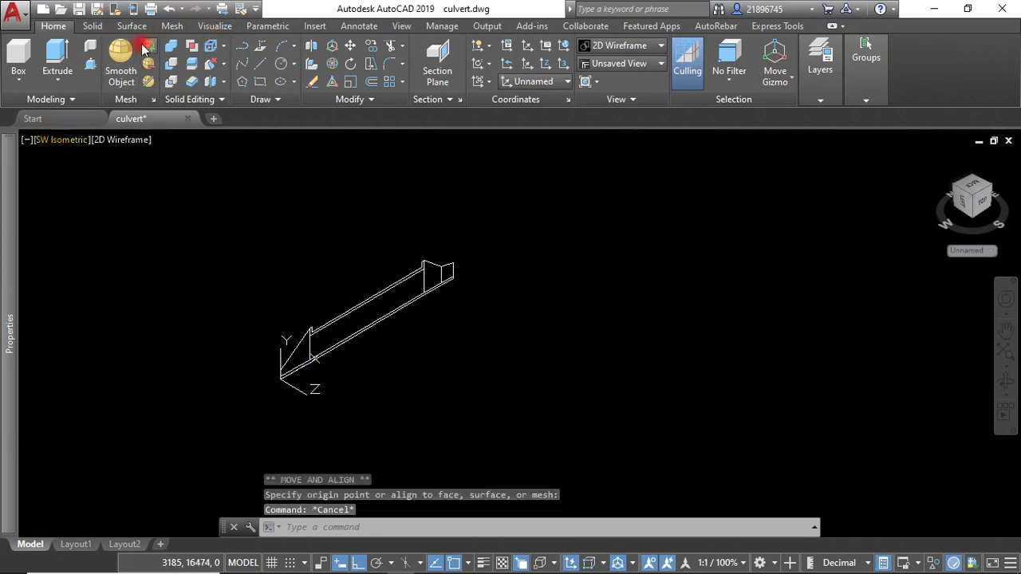
{"action": "left_click", "coordinate": [359, 25]}
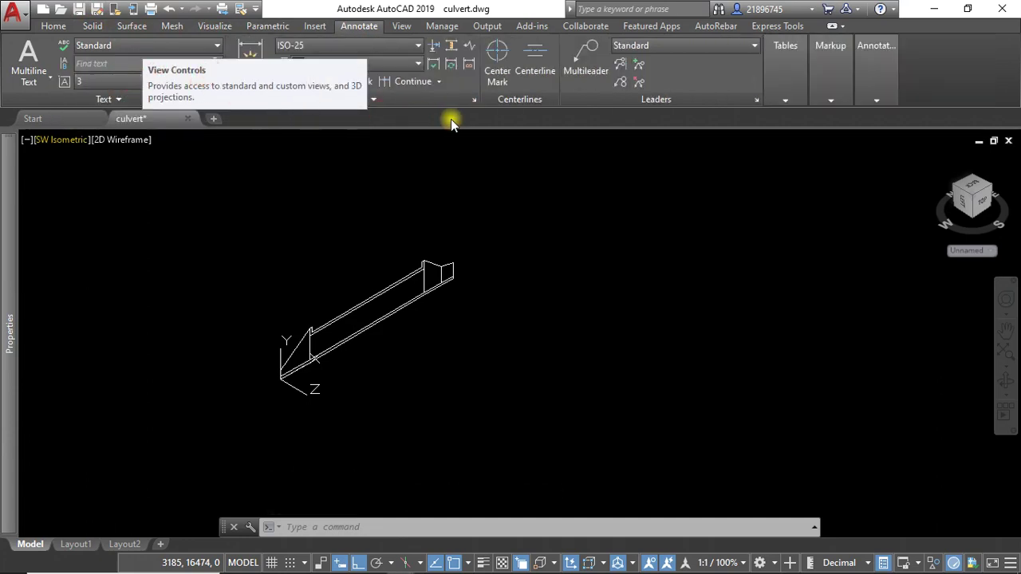
{"action": "left_click", "coordinate": [61, 28]}
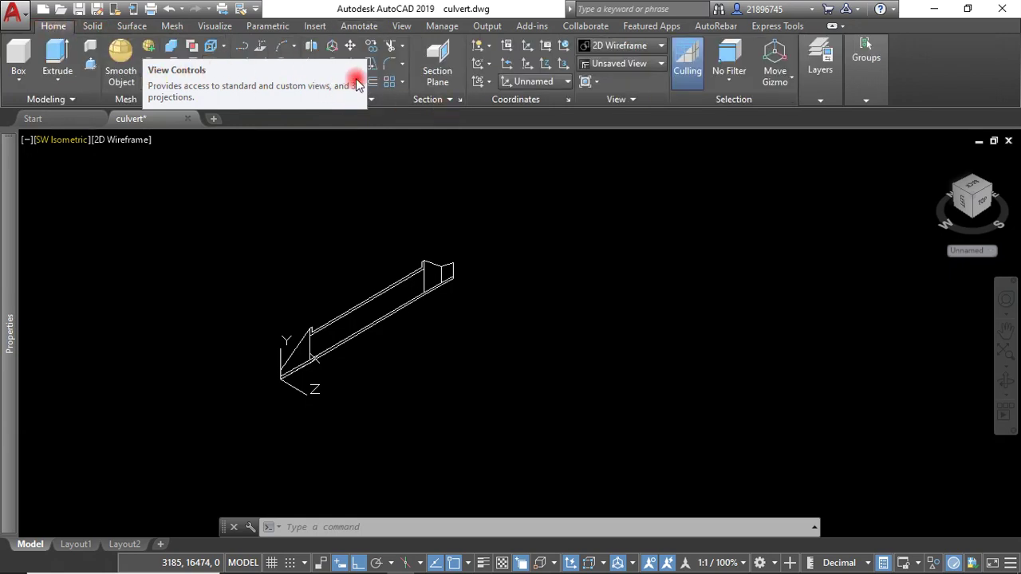
{"action": "left_click", "coordinate": [395, 130]}
{"action": "left_click", "coordinate": [244, 119]}
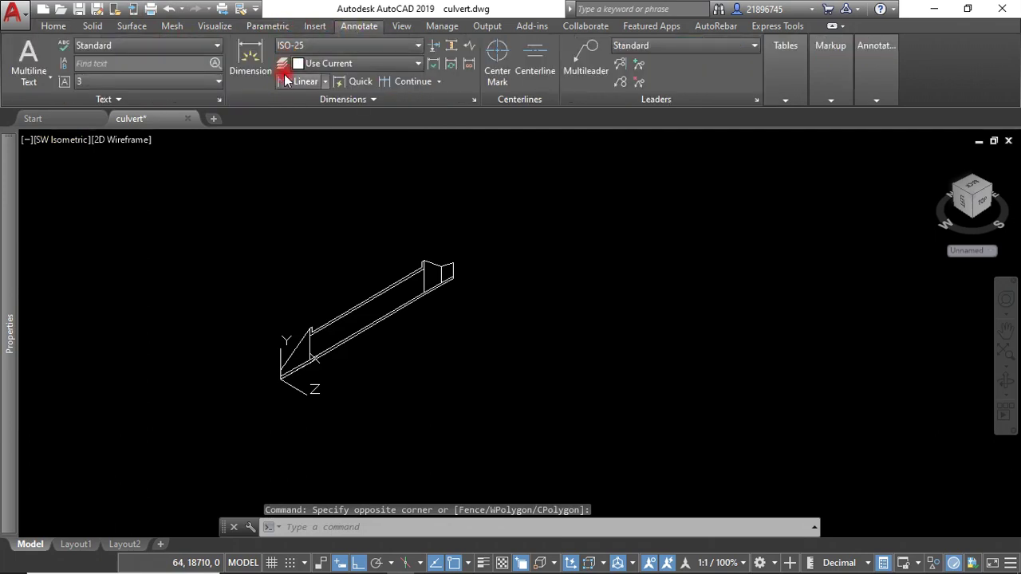
{"action": "left_click", "coordinate": [303, 85]}
{"action": "scroll", "coordinate": [465, 265], "scroll_direction": "up", "scroll_amount": 6}
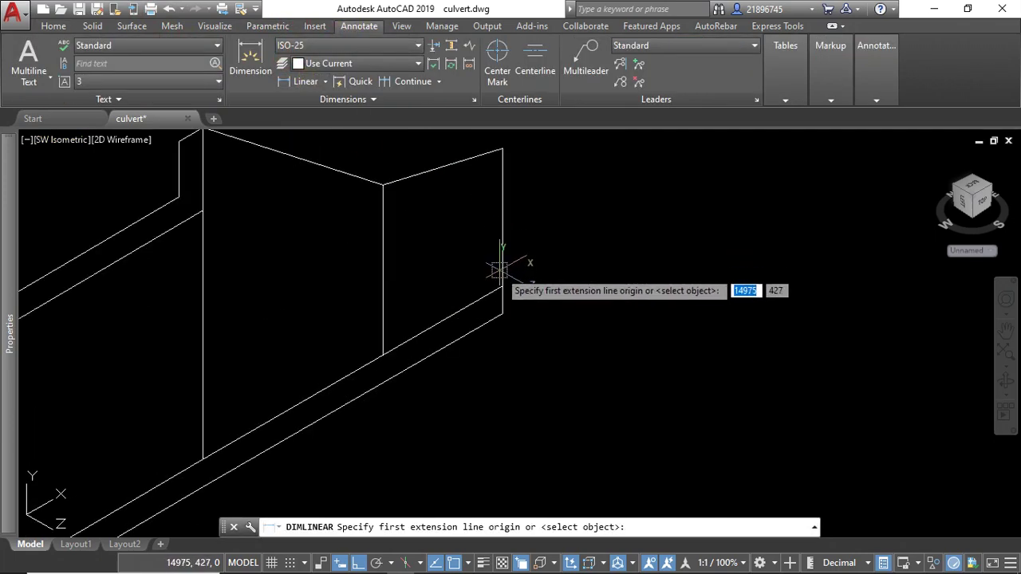
{"action": "left_click", "coordinate": [502, 285]}
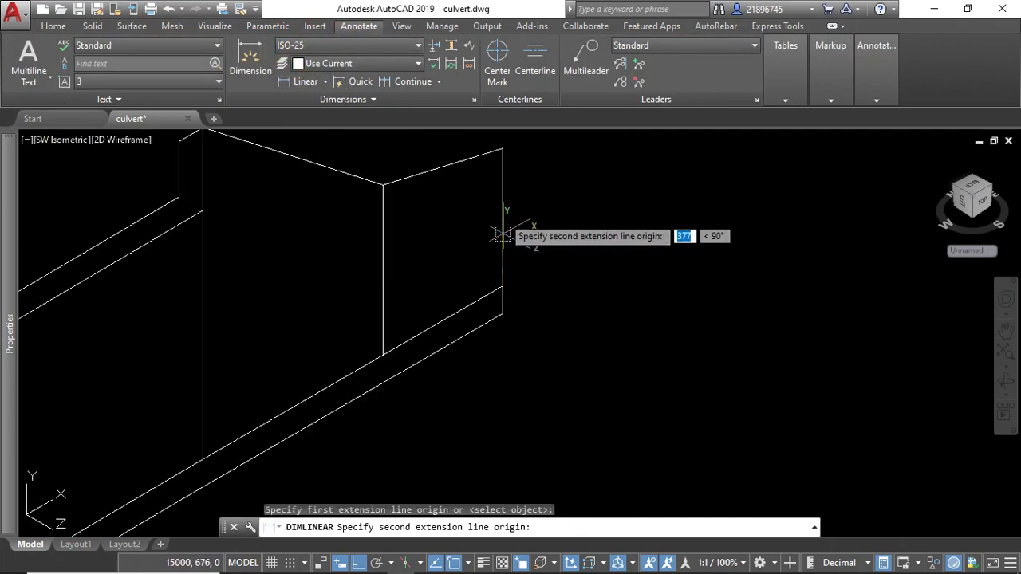
{"action": "left_click", "coordinate": [503, 148]}
{"action": "scroll", "coordinate": [549, 206], "scroll_direction": "up", "scroll_amount": 6}
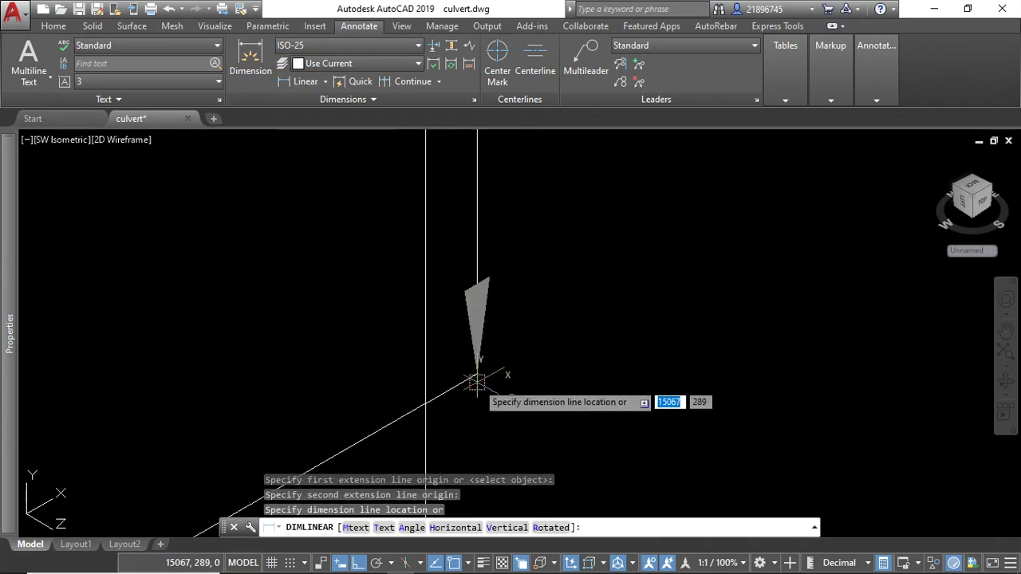
{"action": "scroll", "coordinate": [470, 394], "scroll_direction": "down", "scroll_amount": 6}
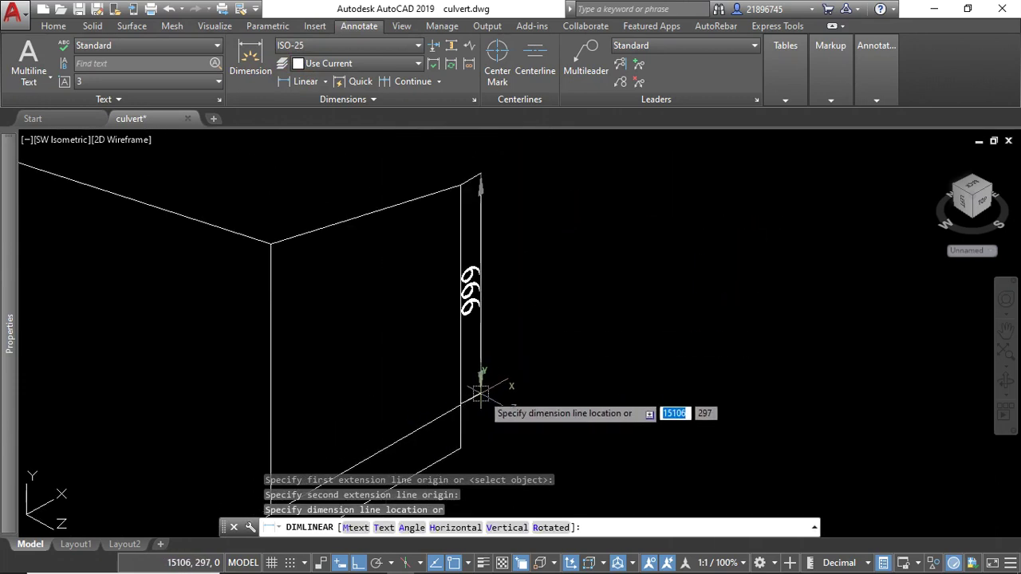
{"action": "key", "text": "Escape"}
{"action": "scroll", "coordinate": [469, 171], "scroll_direction": "up", "scroll_amount": 4}
{"action": "scroll", "coordinate": [479, 221], "scroll_direction": "down", "scroll_amount": 6}
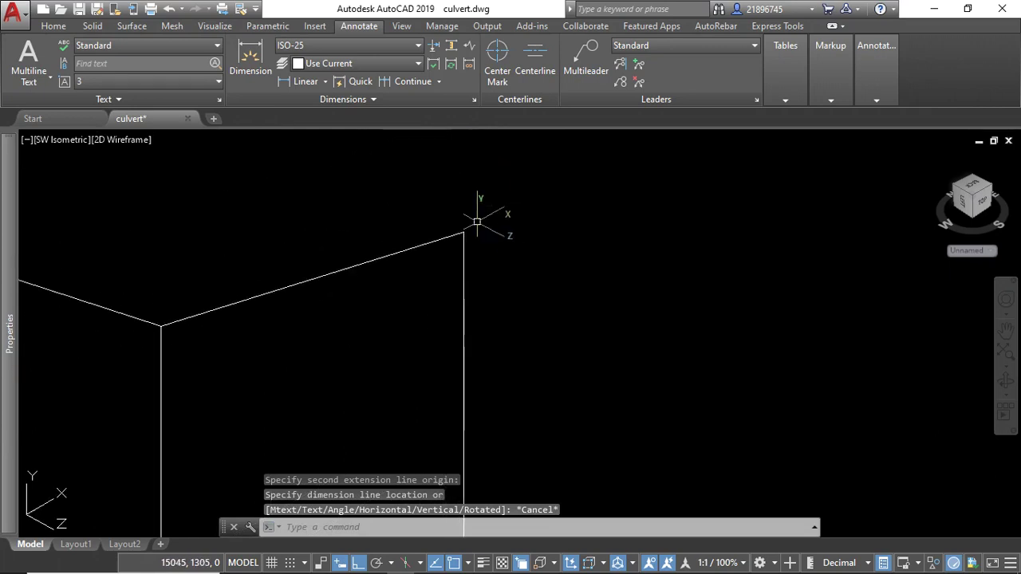
{"action": "scroll", "coordinate": [467, 273], "scroll_direction": "down", "scroll_amount": 5}
{"action": "scroll", "coordinate": [353, 330], "scroll_direction": "up", "scroll_amount": 3}
{"action": "scroll", "coordinate": [353, 331], "scroll_direction": "down", "scroll_amount": 3}
{"action": "scroll", "coordinate": [380, 315], "scroll_direction": "down", "scroll_amount": 2}
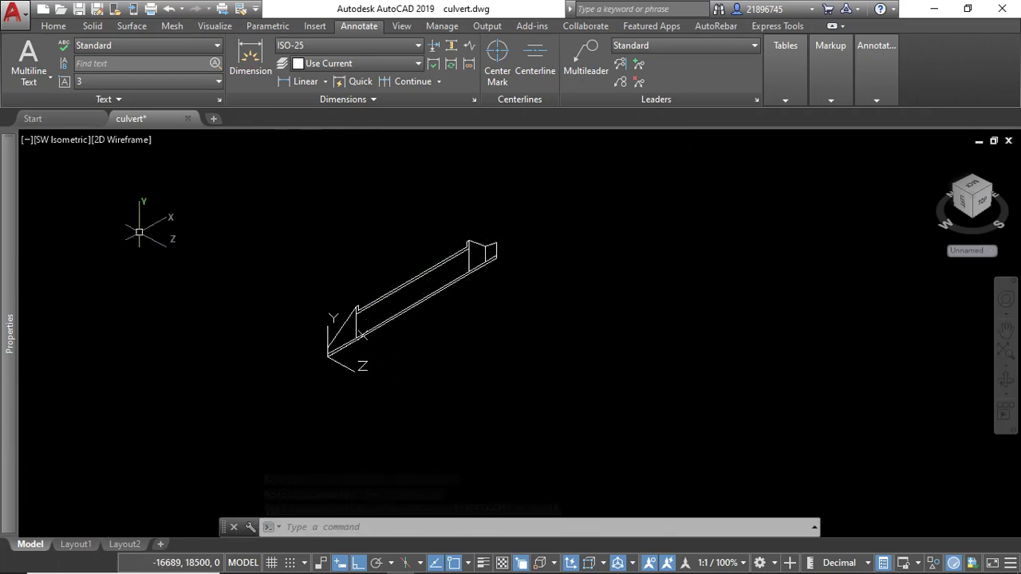
{"action": "left_click", "coordinate": [68, 141]}
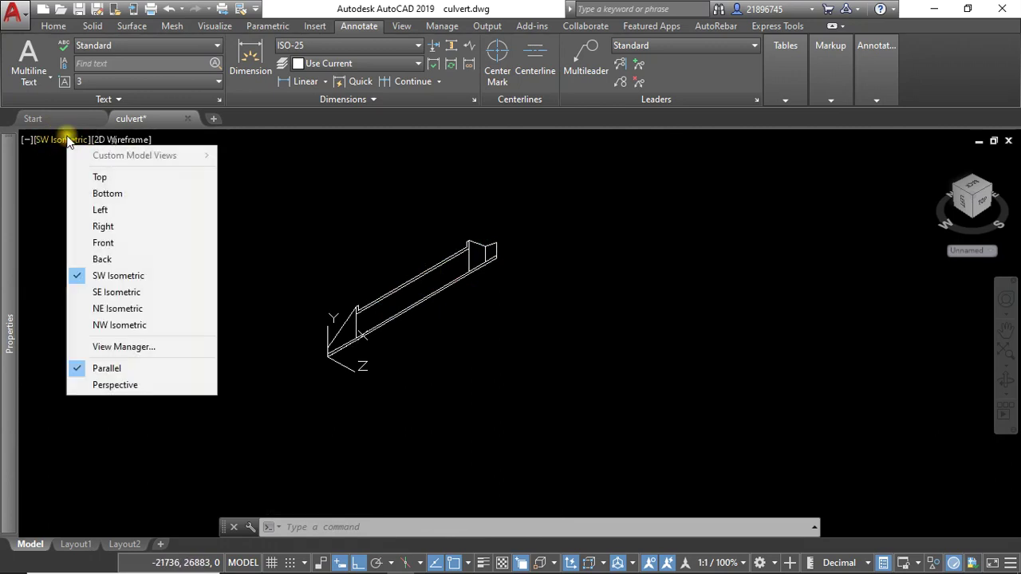
{"action": "left_click", "coordinate": [264, 216]}
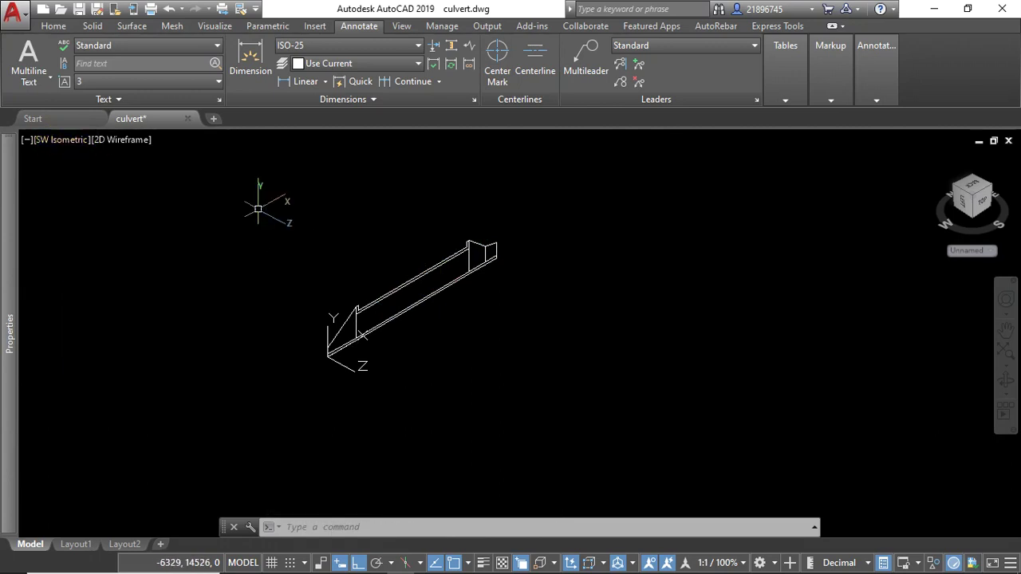
Step: End the object isolation to bring back the culvert's plan, and inspect the plan alongside the front elevation
{"action": "left_click", "coordinate": [934, 563]}
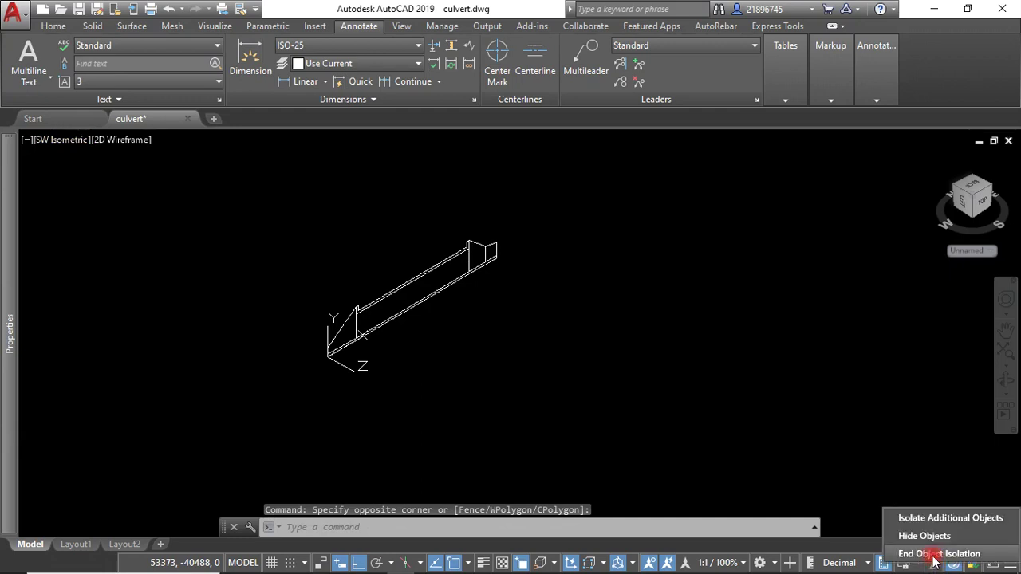
{"action": "left_click", "coordinate": [930, 554]}
{"action": "scroll", "coordinate": [588, 335], "scroll_direction": "down", "scroll_amount": 2}
{"action": "scroll", "coordinate": [410, 307], "scroll_direction": "up", "scroll_amount": 5}
{"action": "scroll", "coordinate": [397, 334], "scroll_direction": "up", "scroll_amount": 2}
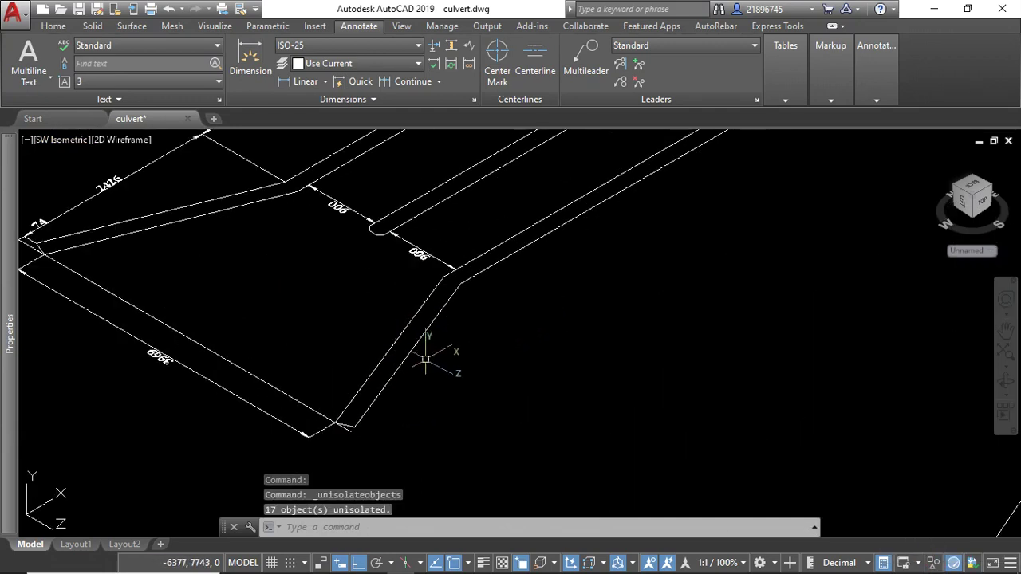
{"action": "scroll", "coordinate": [487, 337], "scroll_direction": "down", "scroll_amount": 2}
{"action": "scroll", "coordinate": [431, 339], "scroll_direction": "down", "scroll_amount": 3}
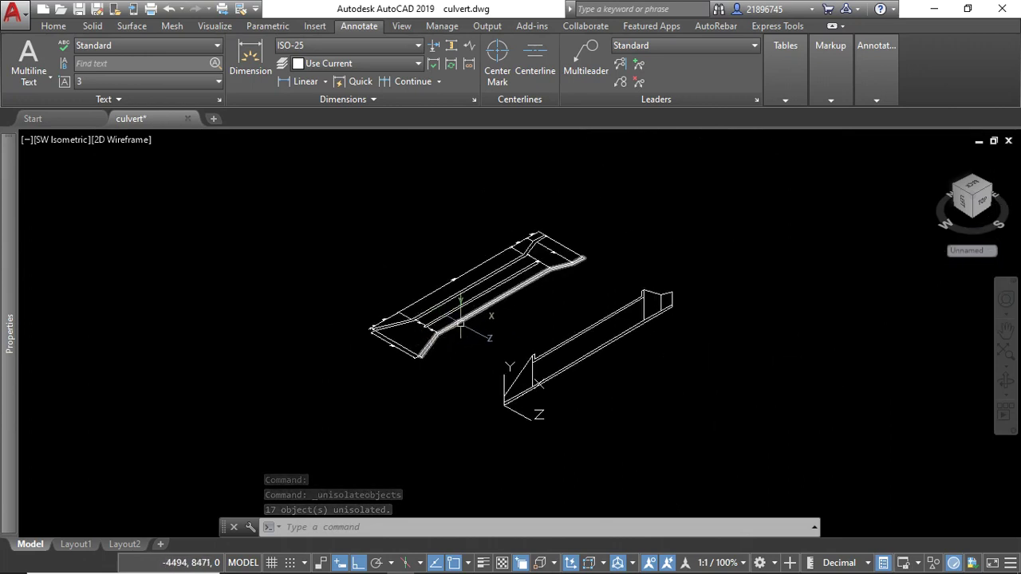
{"action": "scroll", "coordinate": [502, 406], "scroll_direction": "up", "scroll_amount": 2}
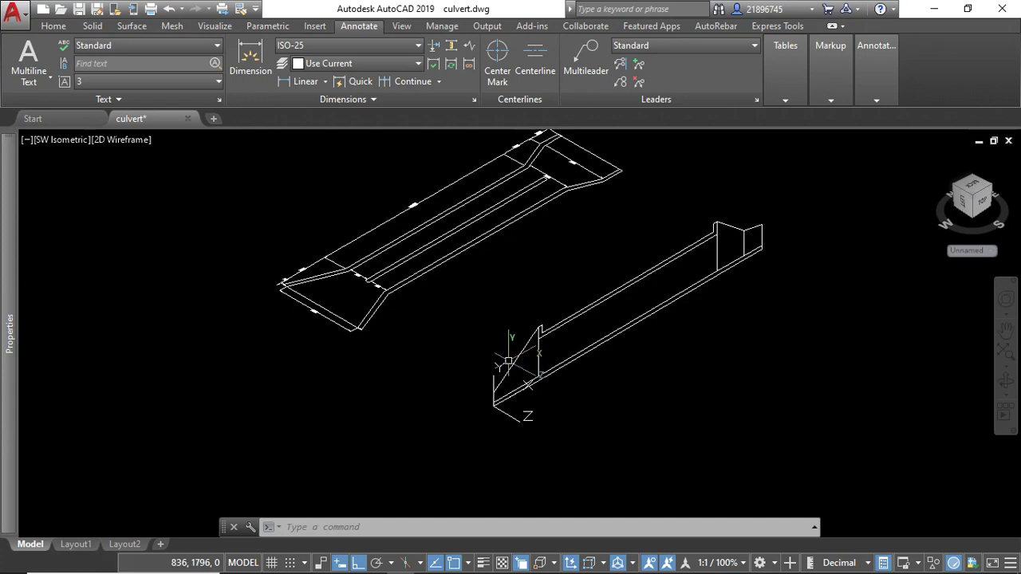
{"action": "scroll", "coordinate": [563, 386], "scroll_direction": "up", "scroll_amount": 2}
{"action": "scroll", "coordinate": [536, 377], "scroll_direction": "down", "scroll_amount": 2}
{"action": "scroll", "coordinate": [683, 262], "scroll_direction": "up", "scroll_amount": 4}
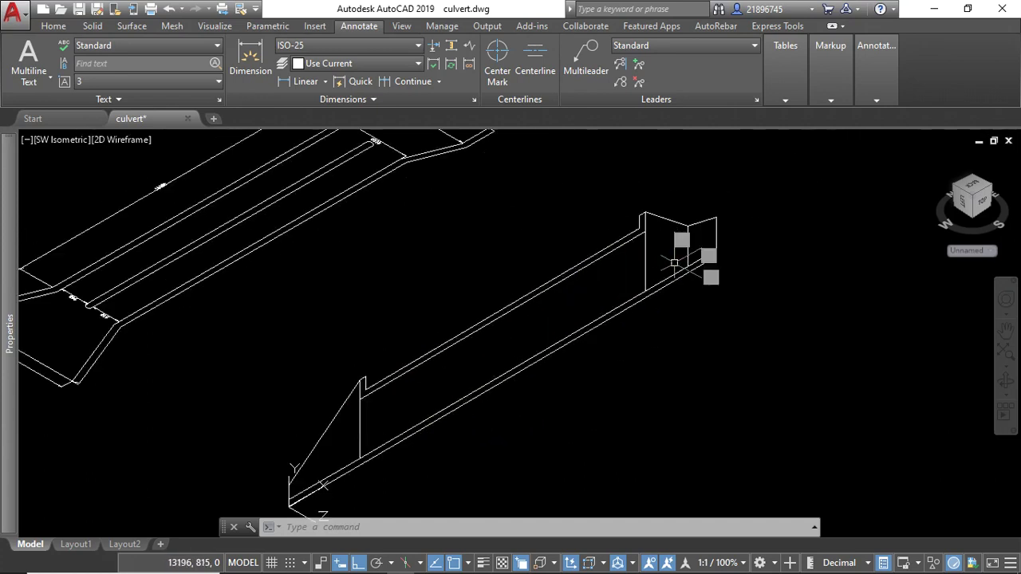
{"action": "scroll", "coordinate": [667, 327], "scroll_direction": "down", "scroll_amount": 2}
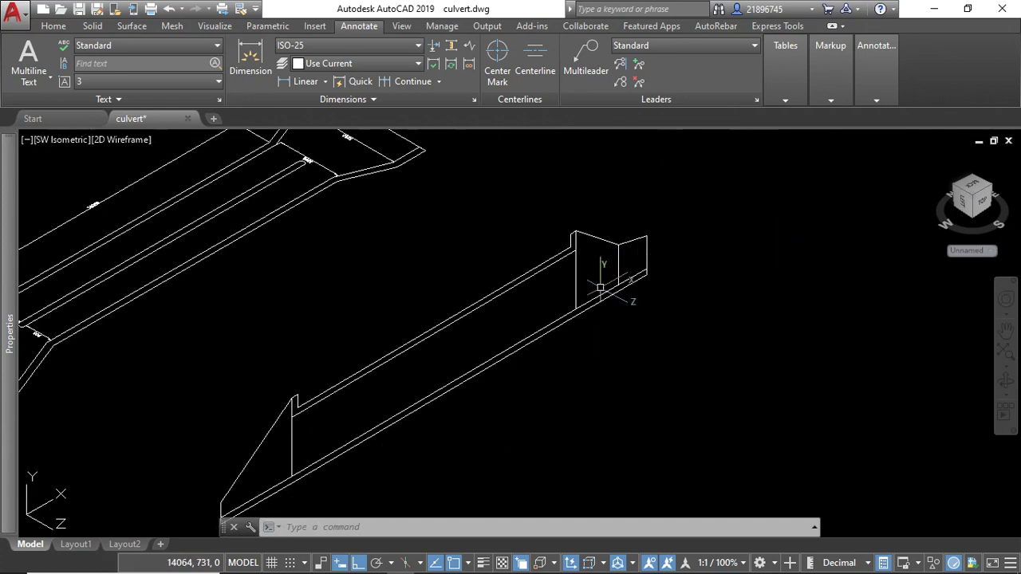
{"action": "scroll", "coordinate": [281, 484], "scroll_direction": "up", "scroll_amount": 3}
{"action": "scroll", "coordinate": [353, 295], "scroll_direction": "down", "scroll_amount": 3}
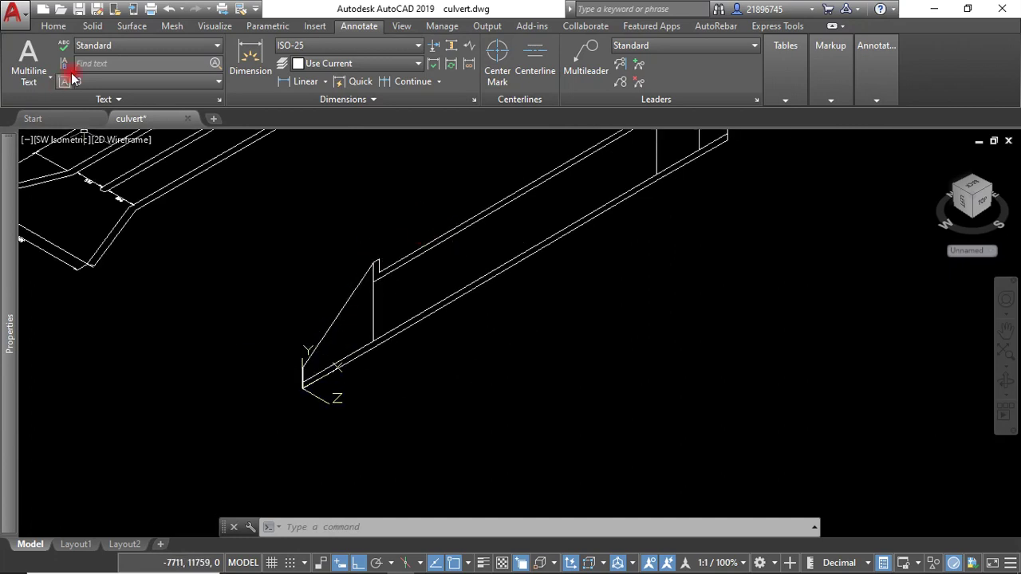
{"action": "left_click", "coordinate": [54, 26]}
{"action": "left_click", "coordinate": [260, 45]}
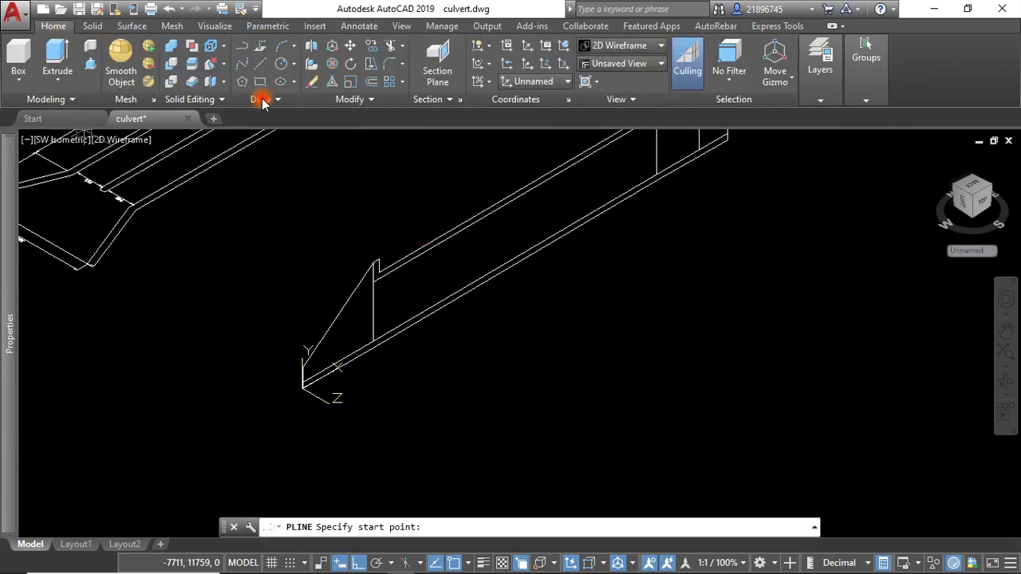
{"action": "scroll", "coordinate": [287, 399], "scroll_direction": "up", "scroll_amount": 4}
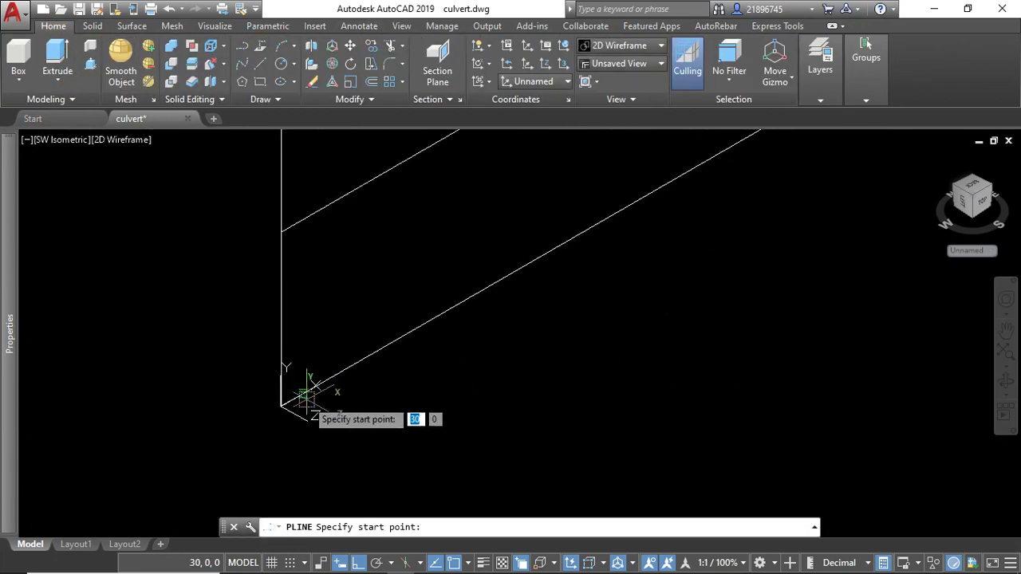
{"action": "scroll", "coordinate": [285, 406], "scroll_direction": "up", "scroll_amount": 2}
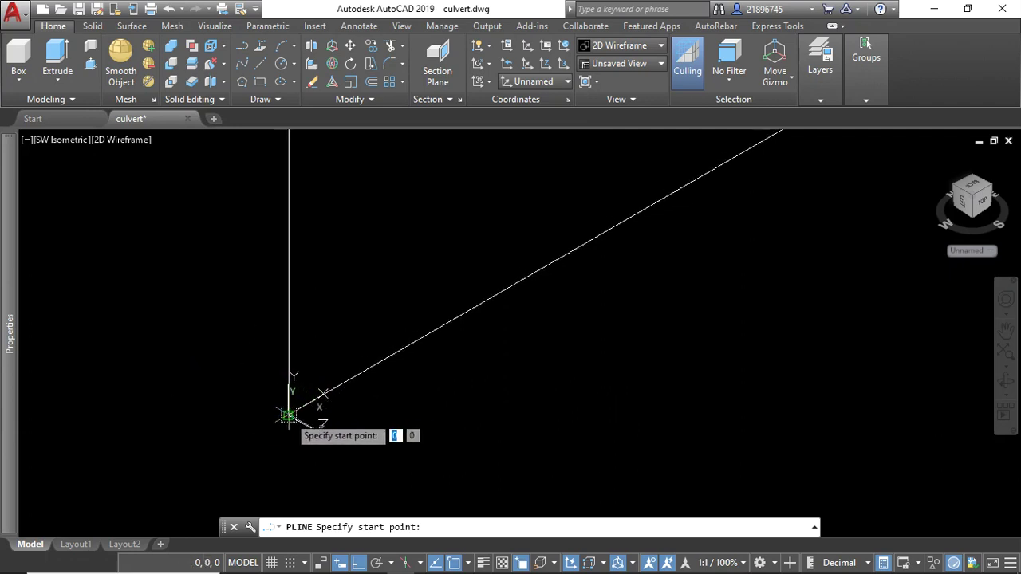
{"action": "key", "text": "Escape"}
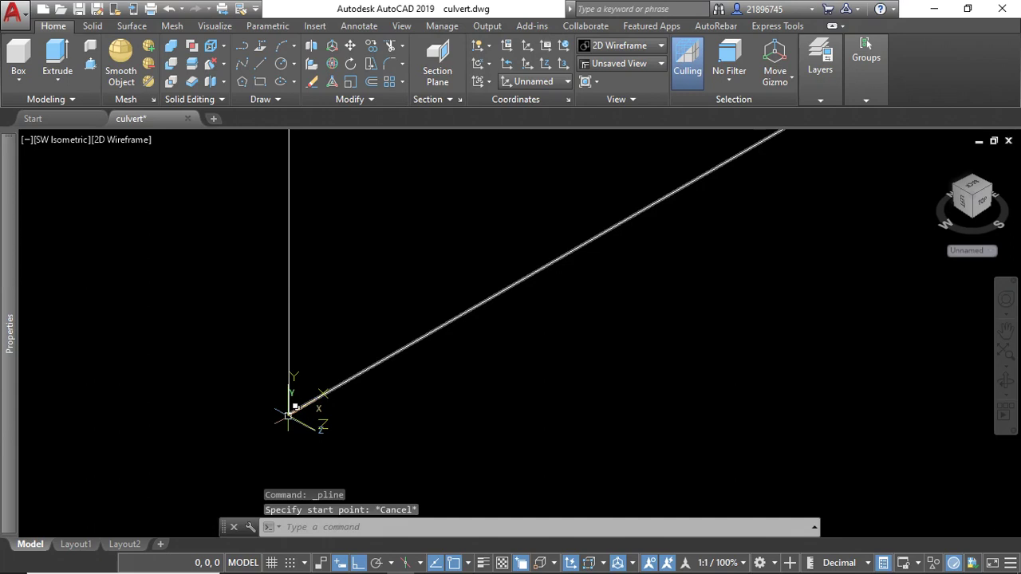
Step: Switch to the Front view, try the Conceptual visual style and return to 2D Wireframe
{"action": "left_click", "coordinate": [70, 141]}
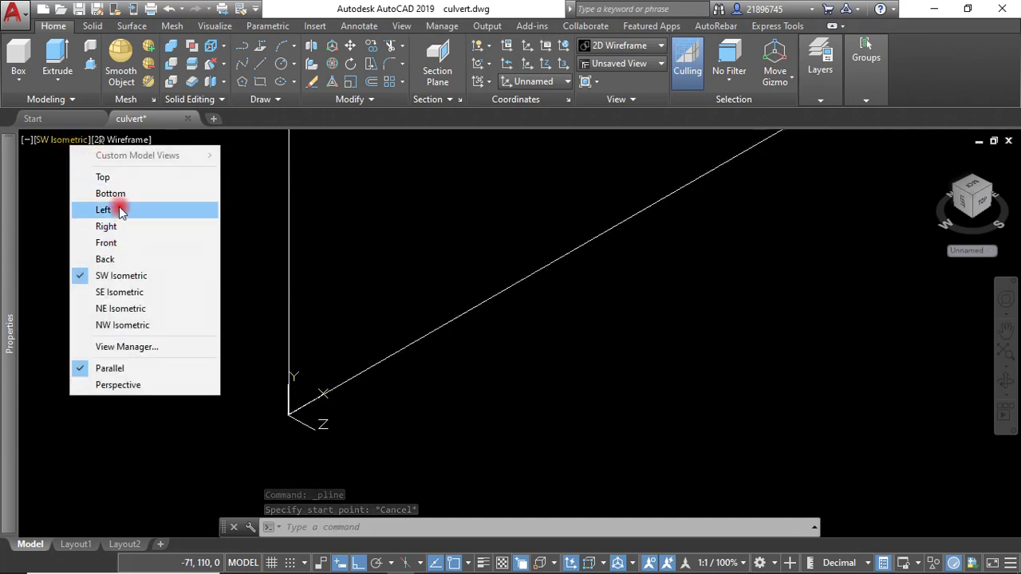
{"action": "left_click", "coordinate": [126, 242]}
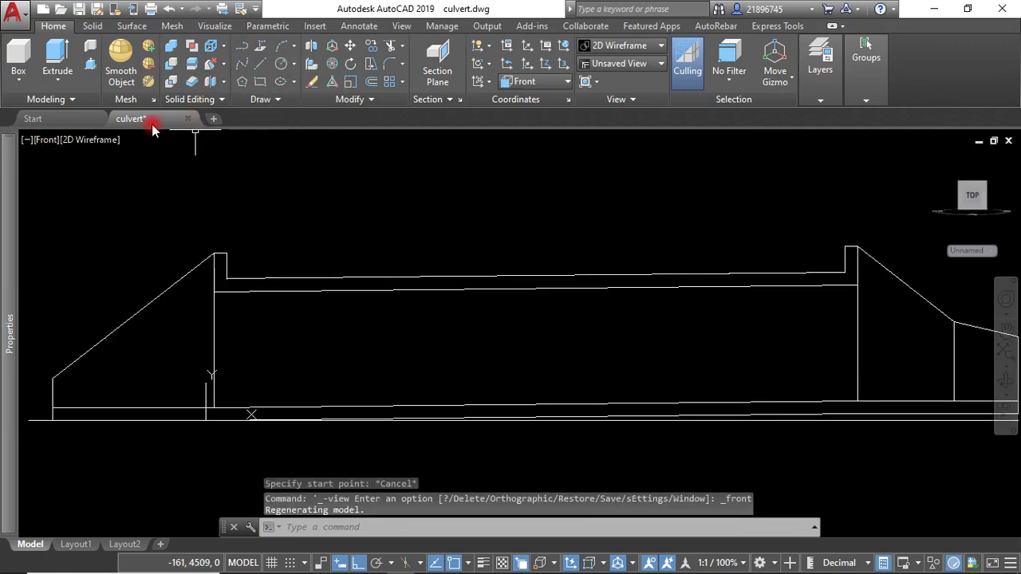
{"action": "left_click", "coordinate": [62, 141]}
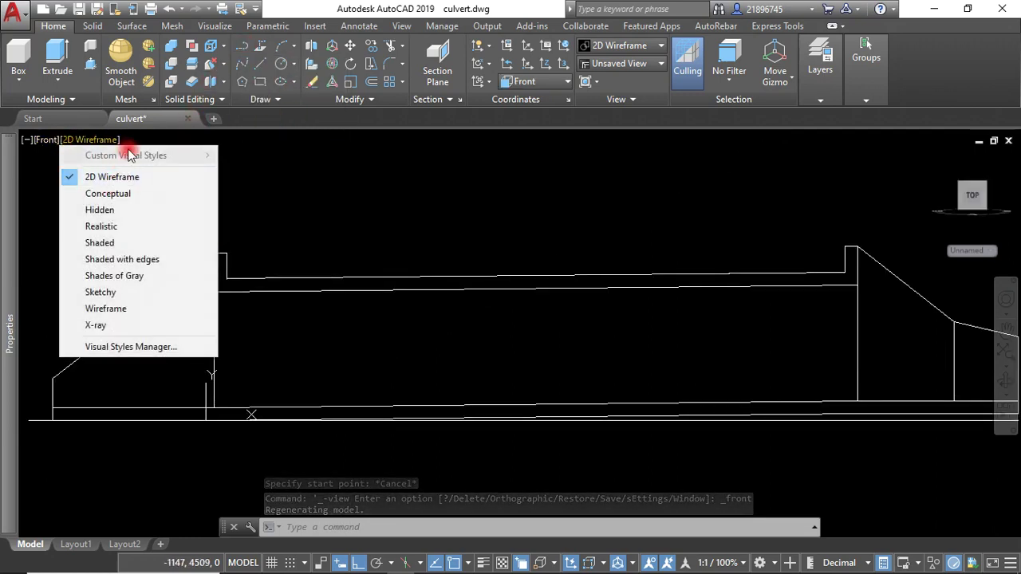
{"action": "left_click", "coordinate": [134, 137]}
{"action": "left_click", "coordinate": [128, 145]}
{"action": "left_click", "coordinate": [107, 138]}
{"action": "left_click", "coordinate": [171, 192]}
{"action": "left_click", "coordinate": [90, 141]}
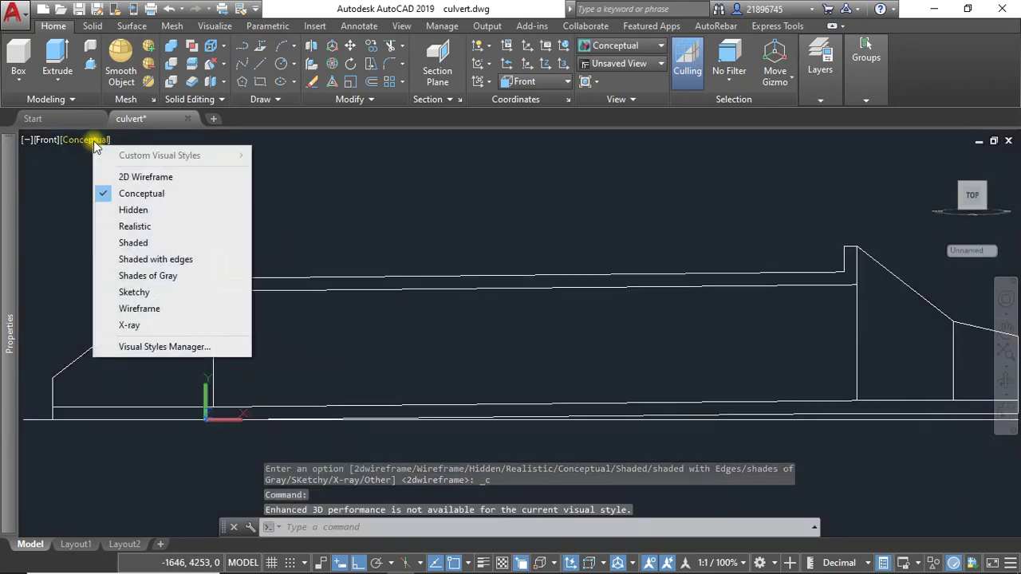
{"action": "left_click", "coordinate": [151, 177]}
Step: In the SW Isometric view, hide the culvert's plan together with all its dimensions
{"action": "left_click", "coordinate": [45, 139]}
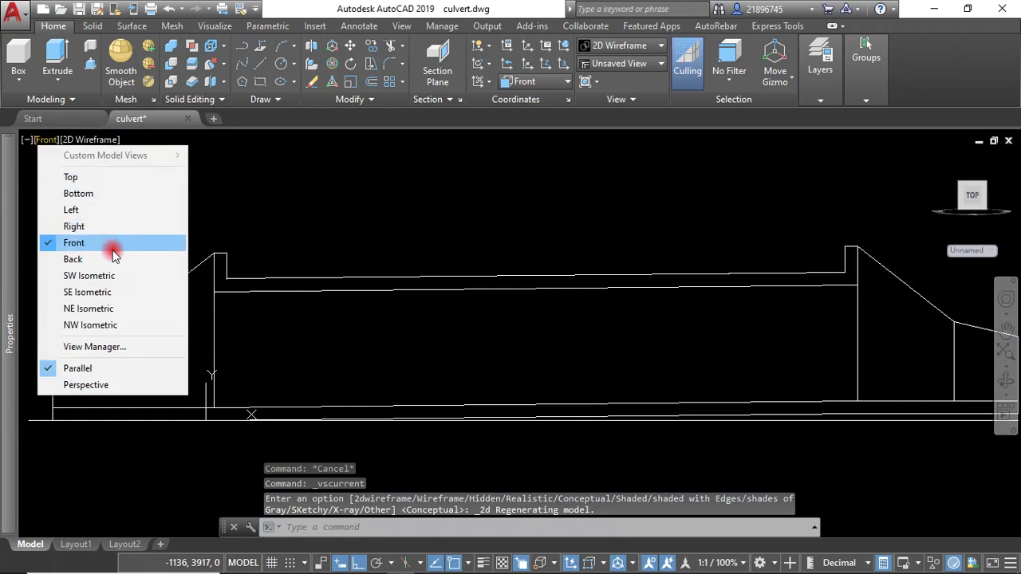
{"action": "left_click", "coordinate": [110, 276]}
{"action": "scroll", "coordinate": [430, 228], "scroll_direction": "down", "scroll_amount": 2}
{"action": "left_click", "coordinate": [574, 205]}
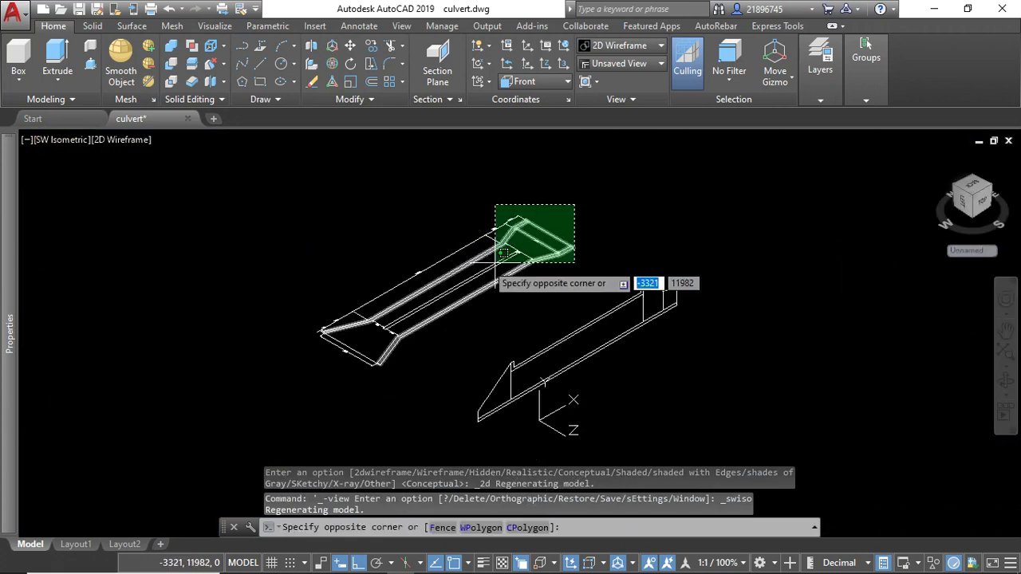
{"action": "left_click", "coordinate": [406, 284]}
{"action": "left_click", "coordinate": [327, 371]}
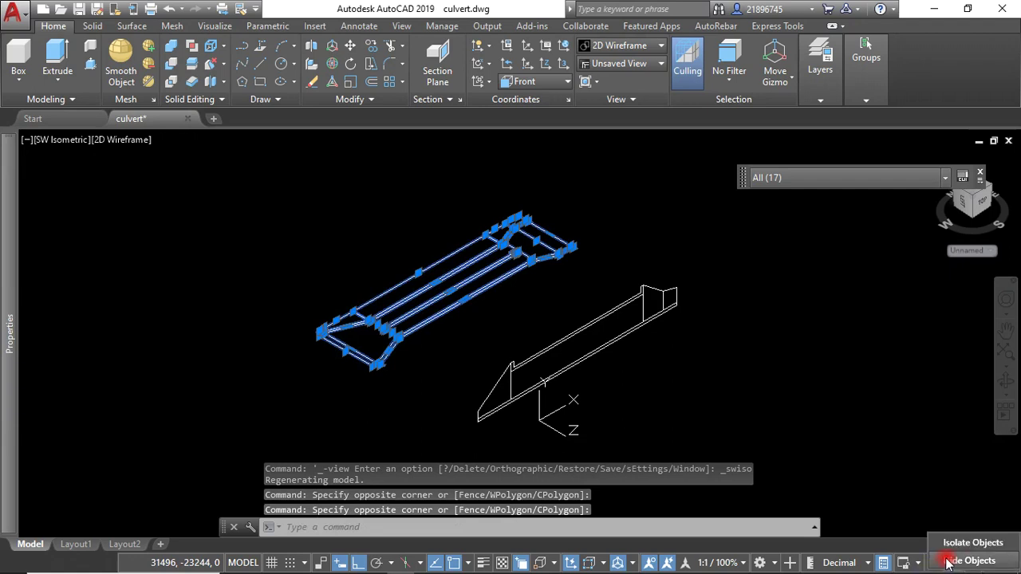
{"action": "left_click", "coordinate": [948, 563]}
Step: In the Front view, start a polyline at the base slab's lower left corner, tracing its left end and top edge to the left vertical wall line
{"action": "left_click", "coordinate": [65, 139]}
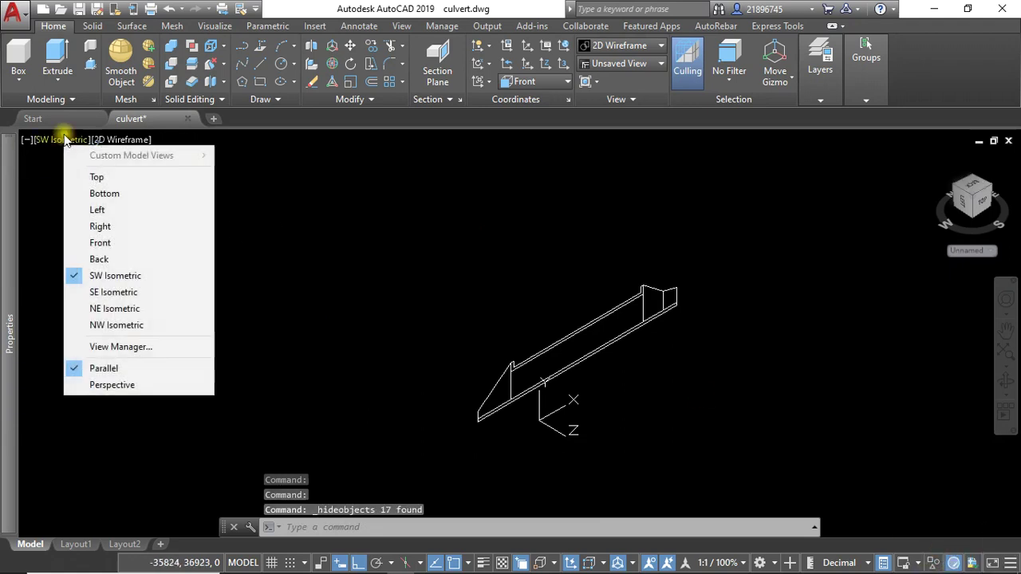
{"action": "left_click", "coordinate": [132, 242]}
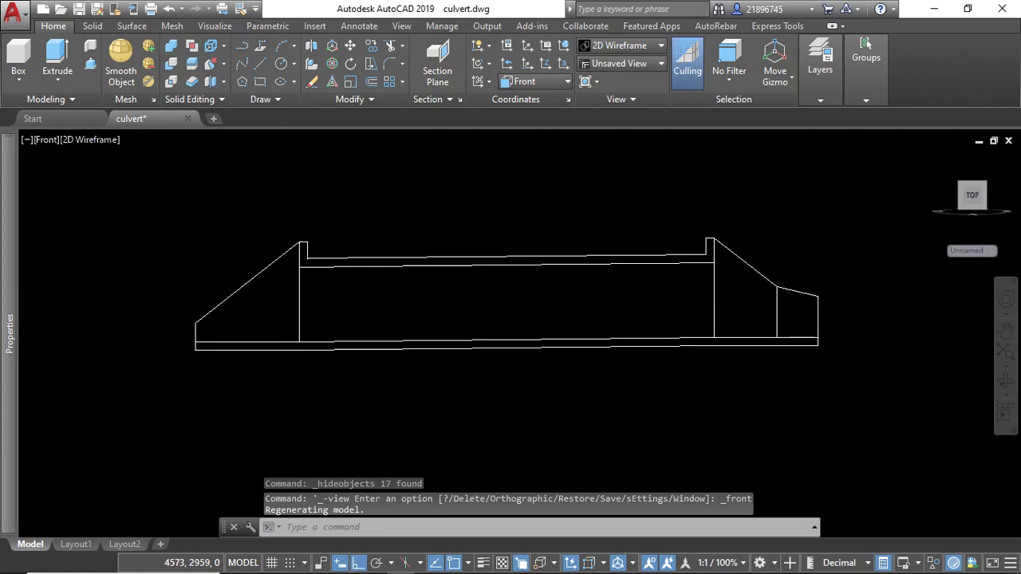
{"action": "left_click", "coordinate": [244, 52]}
{"action": "scroll", "coordinate": [319, 289], "scroll_direction": "up", "scroll_amount": 6}
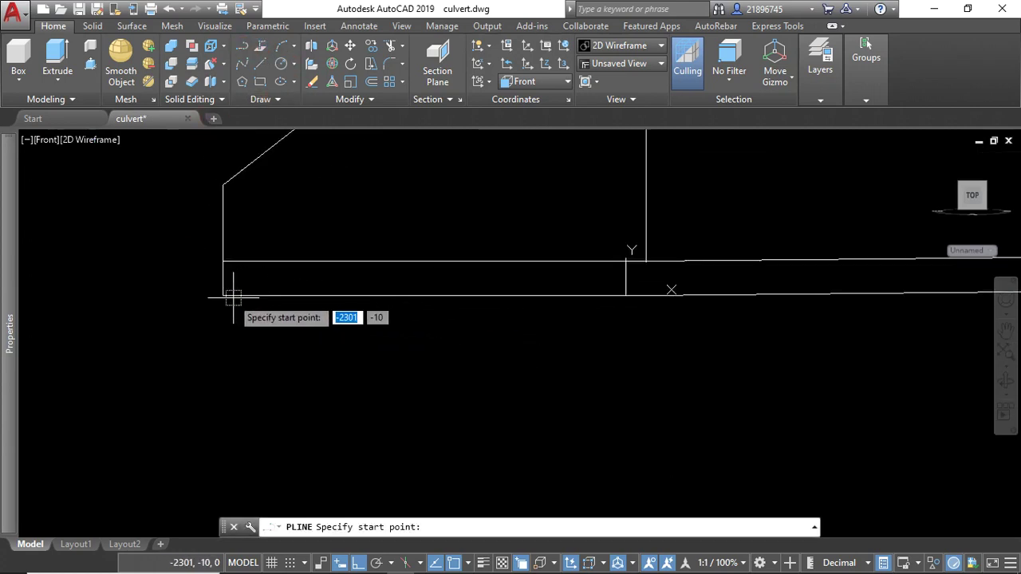
{"action": "left_click", "coordinate": [223, 296]}
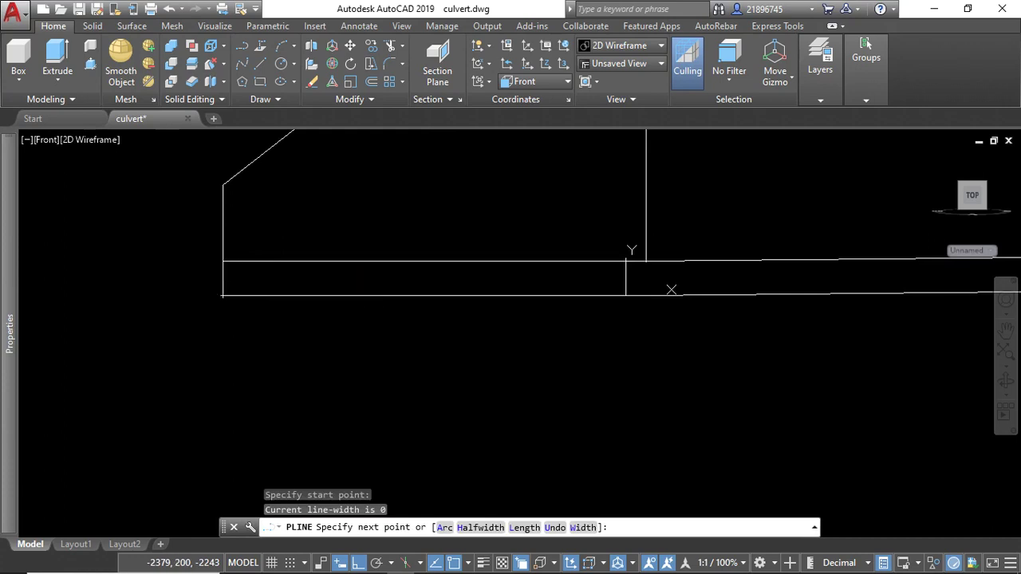
{"action": "left_click", "coordinate": [222, 260]}
{"action": "scroll", "coordinate": [610, 267], "scroll_direction": "up", "scroll_amount": 15}
{"action": "scroll", "coordinate": [592, 327], "scroll_direction": "up", "scroll_amount": 4}
{"action": "scroll", "coordinate": [525, 283], "scroll_direction": "up", "scroll_amount": 6}
{"action": "scroll", "coordinate": [353, 287], "scroll_direction": "up", "scroll_amount": 6}
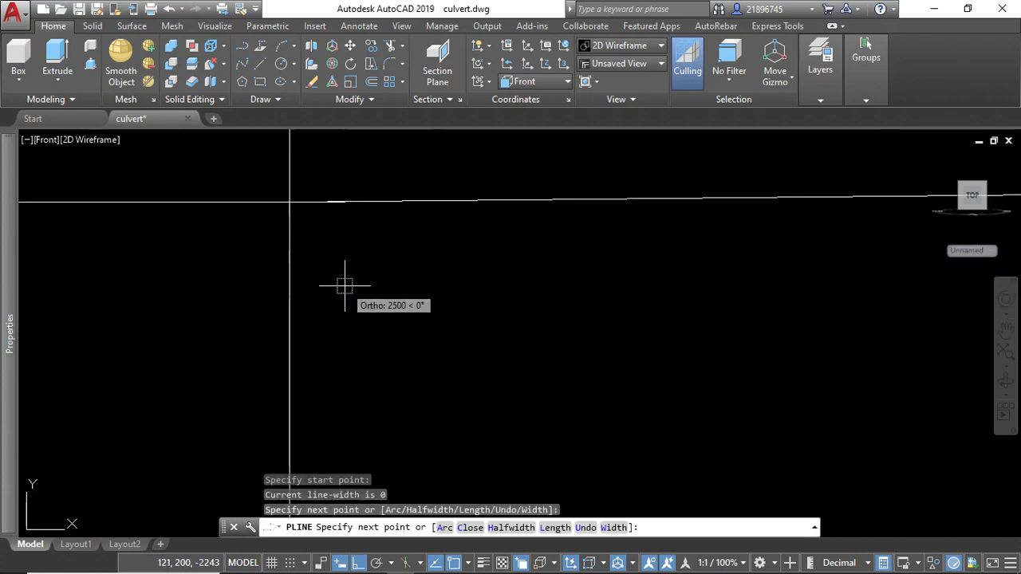
{"action": "mouse_move", "coordinate": [292, 200]}
{"action": "middle_mouse_down"}
{"action": "mouse_move", "coordinate": [426, 276]}
{"action": "mouse_move", "coordinate": [401, 285]}
{"action": "middle_mouse_up"}
{"action": "left_click", "coordinate": [394, 281]}
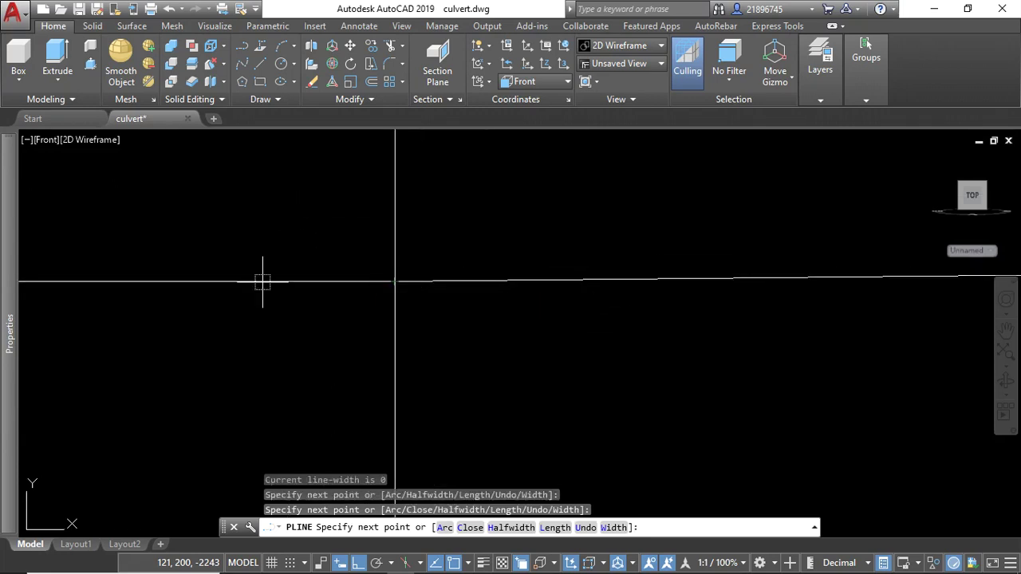
Step: Continue the polyline along the slab's top edge to the right vertical wall line, the right end and the lower right corner
{"action": "scroll", "coordinate": [180, 285], "scroll_direction": "down", "scroll_amount": 5}
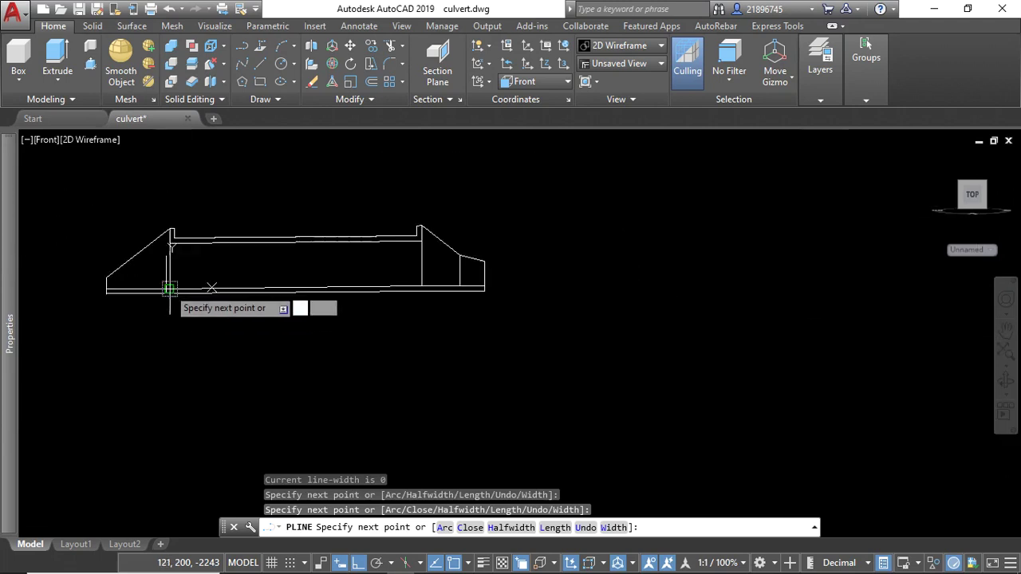
{"action": "scroll", "coordinate": [274, 235], "scroll_direction": "up", "scroll_amount": 7}
{"action": "scroll", "coordinate": [263, 273], "scroll_direction": "up", "scroll_amount": 3}
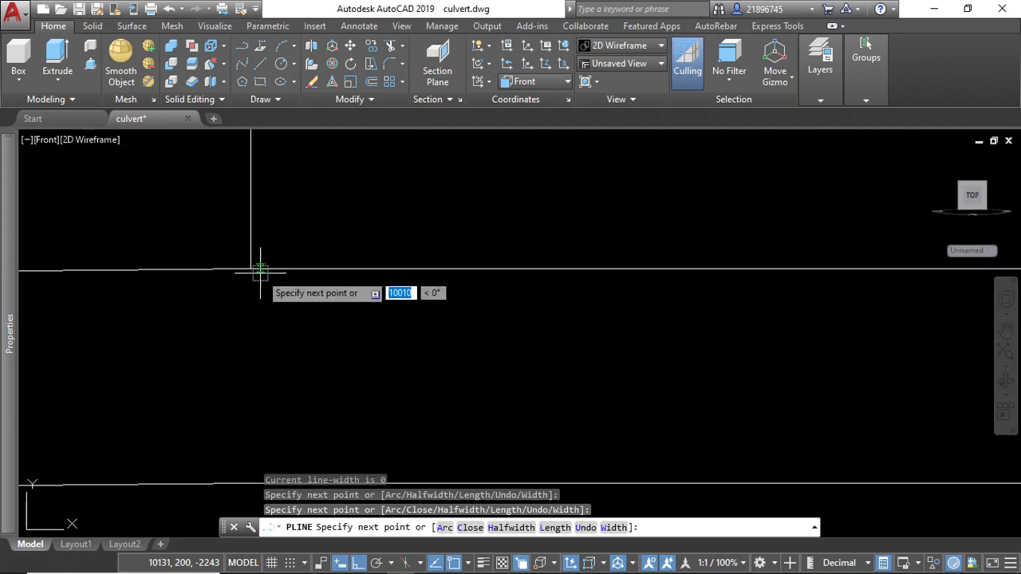
{"action": "left_click", "coordinate": [251, 269]}
{"action": "scroll", "coordinate": [219, 271], "scroll_direction": "down", "scroll_amount": 5}
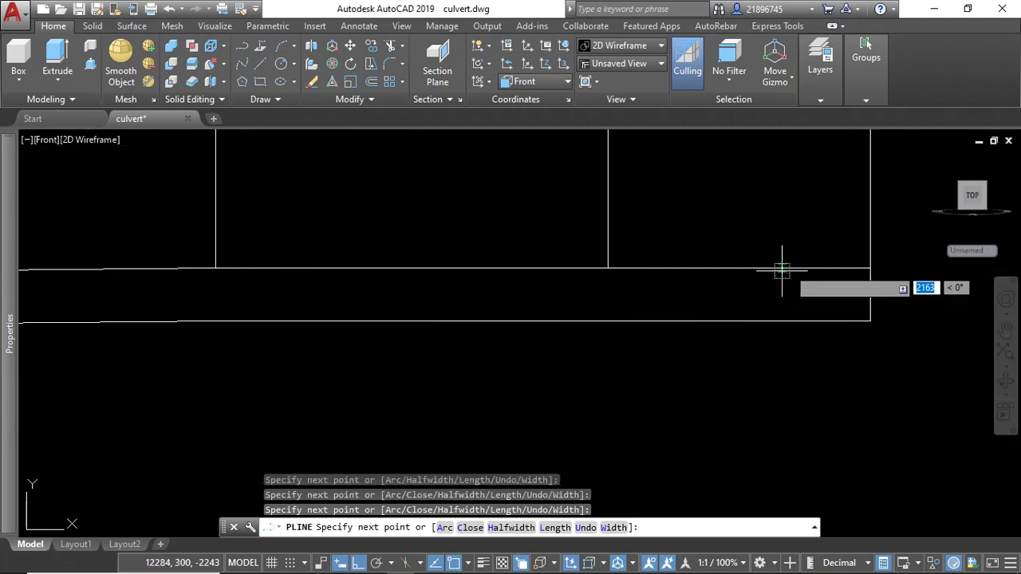
{"action": "left_click", "coordinate": [872, 269]}
{"action": "left_click", "coordinate": [870, 320]}
Step: Turn Ortho off, trace the slab's bottom edge back through its bend points with endpoint snaps, and close the polyline
{"action": "scroll", "coordinate": [866, 317], "scroll_direction": "down", "scroll_amount": 5}
{"action": "scroll", "coordinate": [836, 312], "scroll_direction": "up", "scroll_amount": 4}
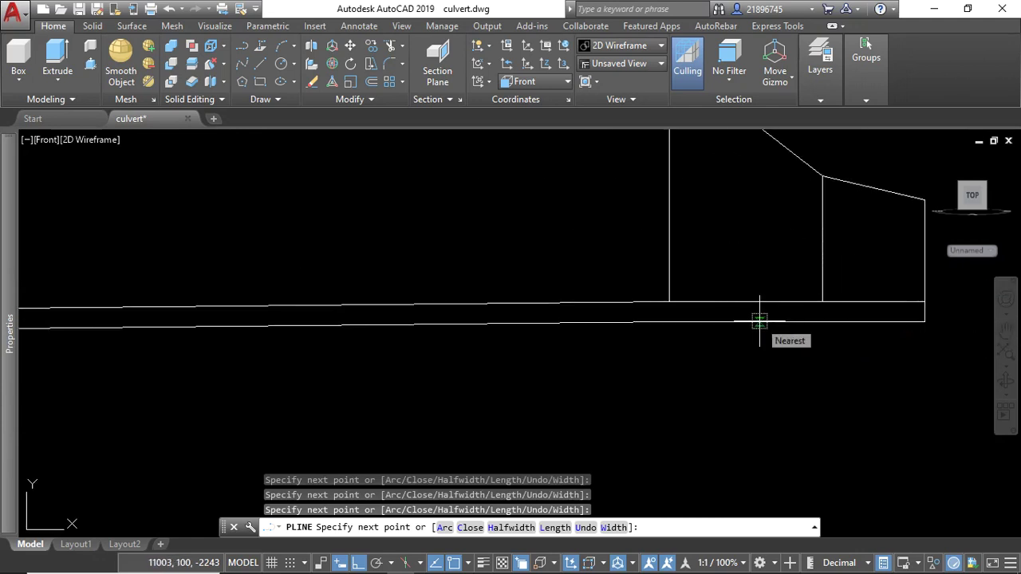
{"action": "right_click", "coordinate": [762, 320], "text": "shift"}
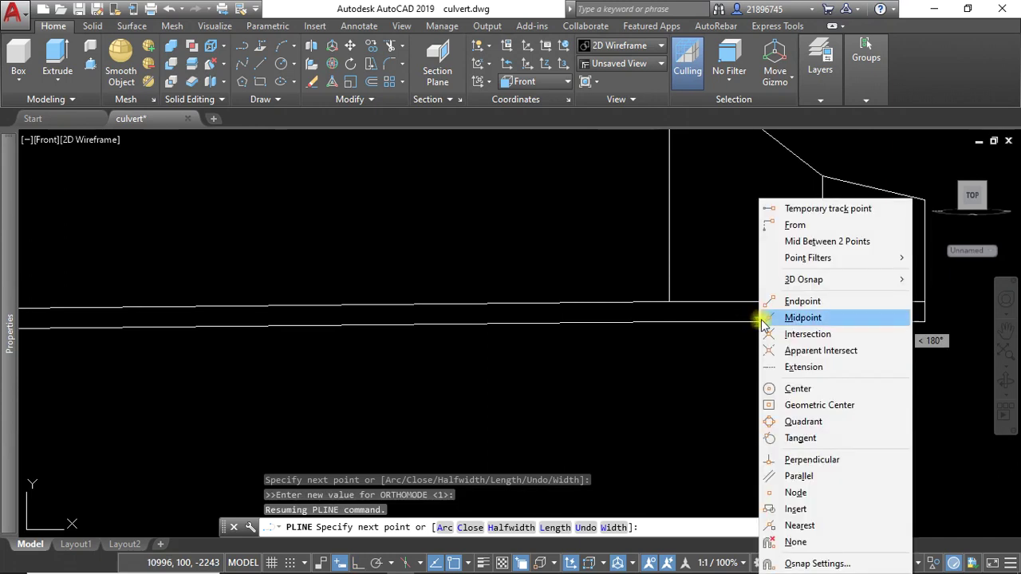
{"action": "left_click", "coordinate": [801, 301]}
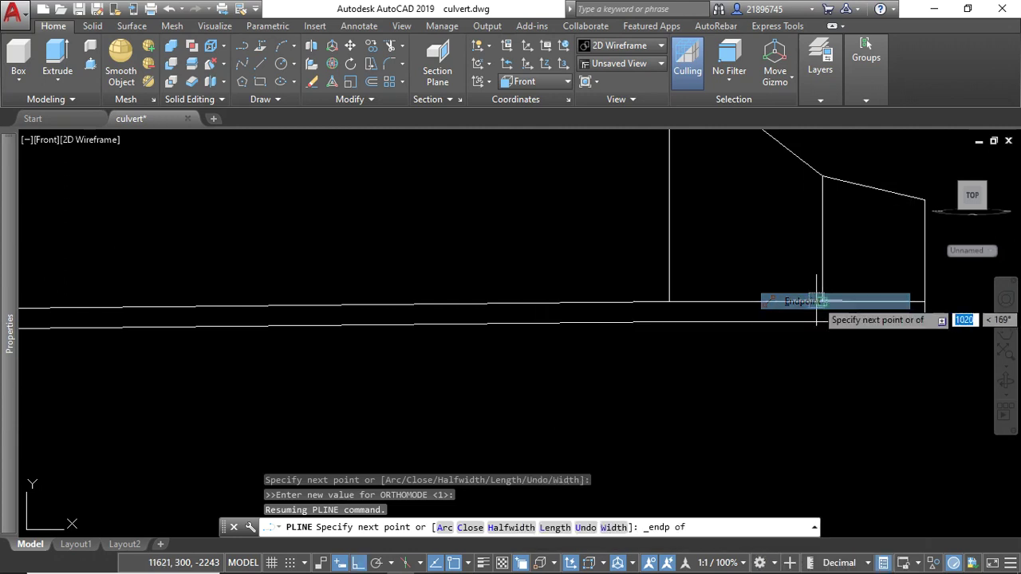
{"action": "left_click", "coordinate": [760, 322]}
{"action": "scroll", "coordinate": [753, 319], "scroll_direction": "down", "scroll_amount": 3}
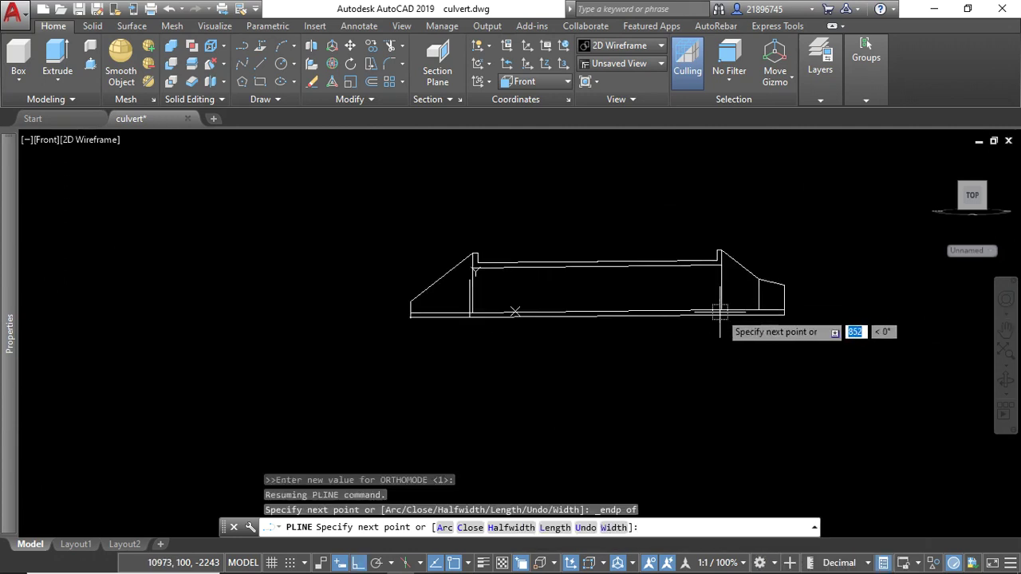
{"action": "scroll", "coordinate": [466, 317], "scroll_direction": "up", "scroll_amount": 4}
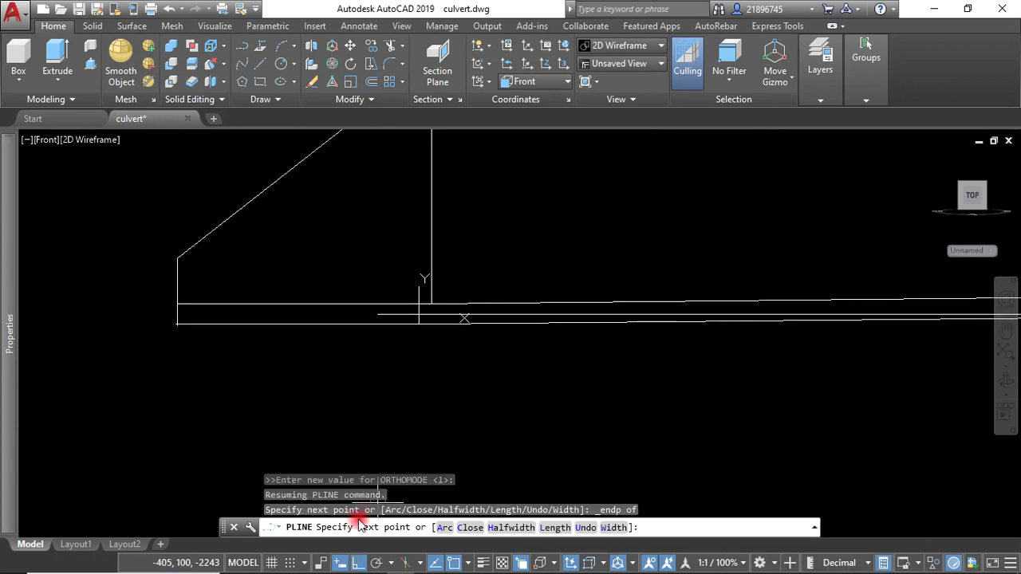
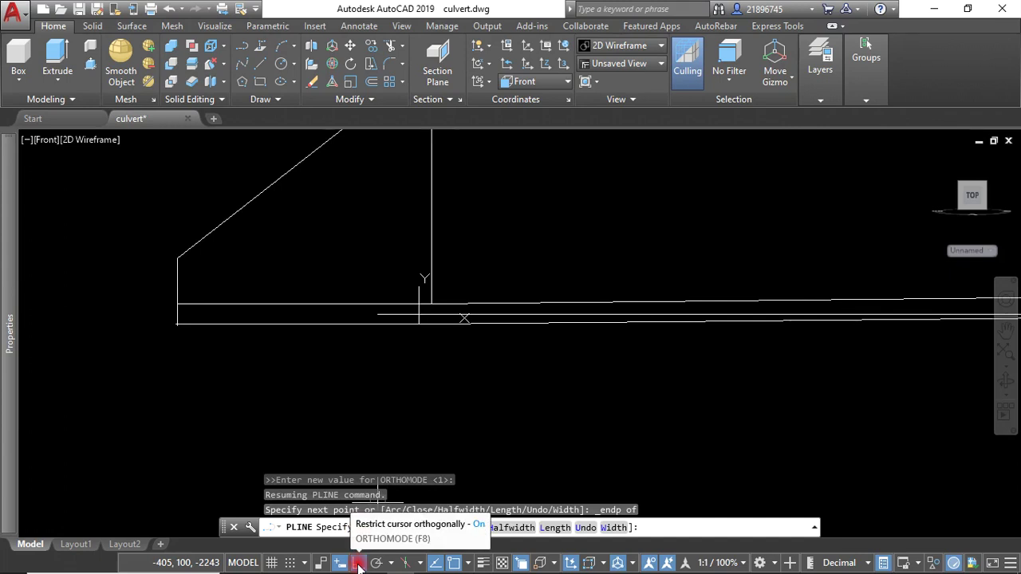
{"action": "left_click", "coordinate": [358, 564]}
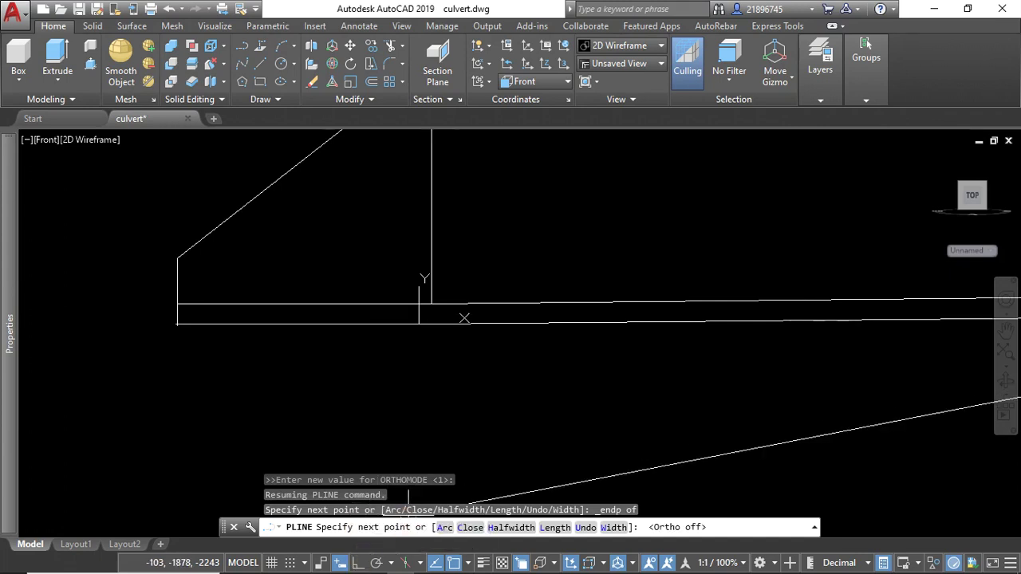
{"action": "right_click", "coordinate": [458, 345], "text": "shift"}
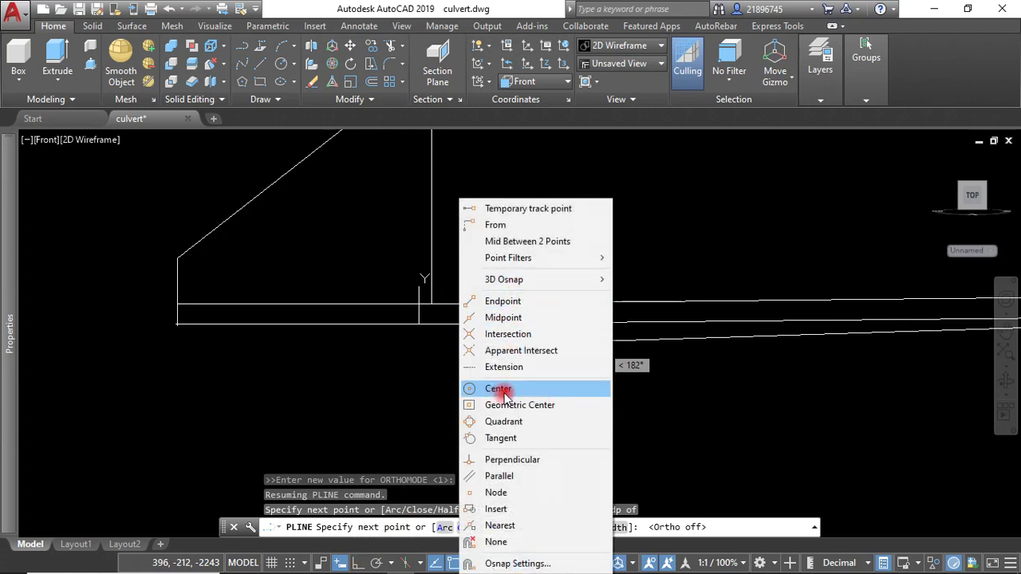
{"action": "left_click", "coordinate": [508, 300]}
{"action": "left_click", "coordinate": [468, 321]}
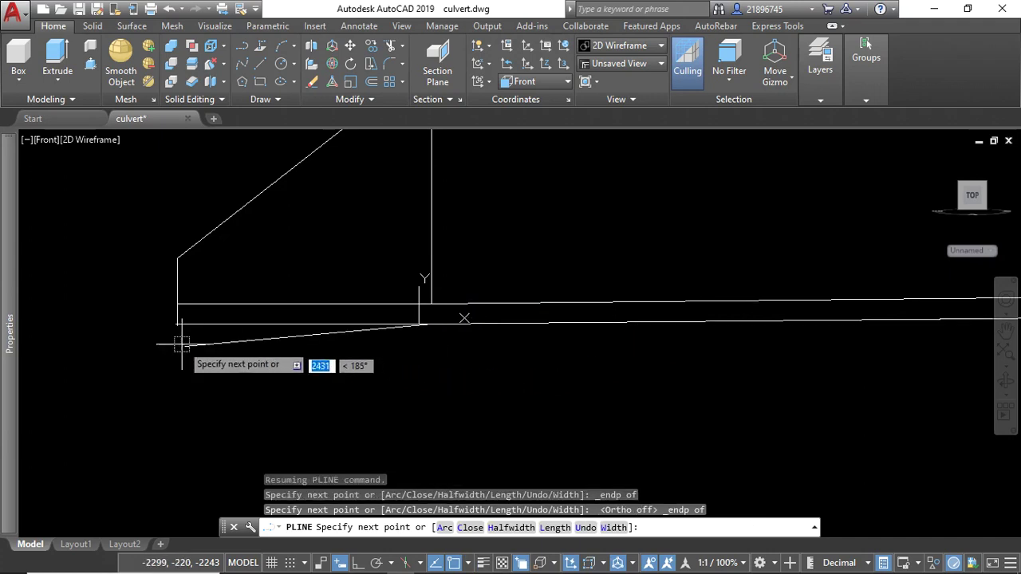
{"action": "left_click", "coordinate": [177, 323]}
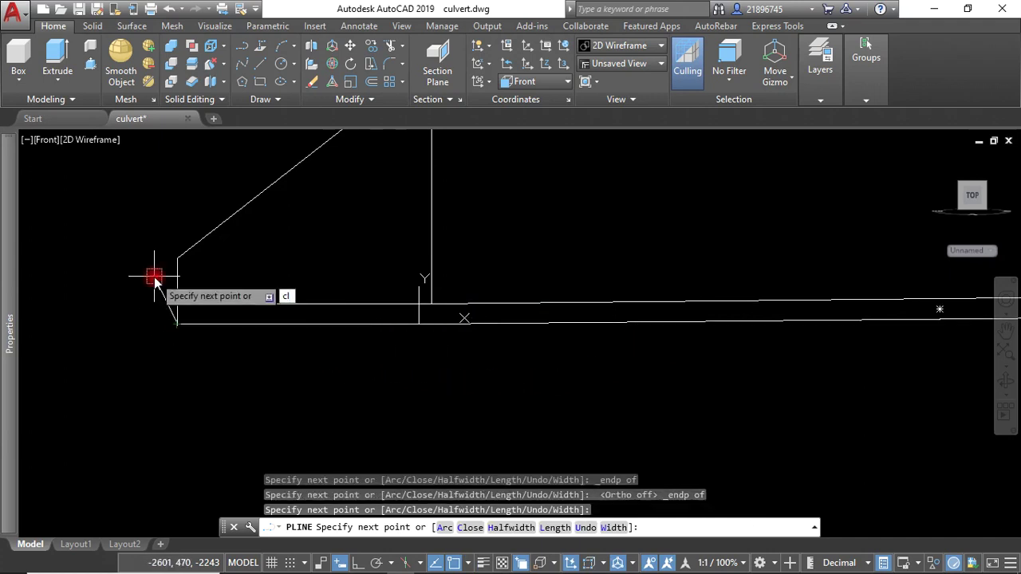
{"action": "key", "text": "Return"}
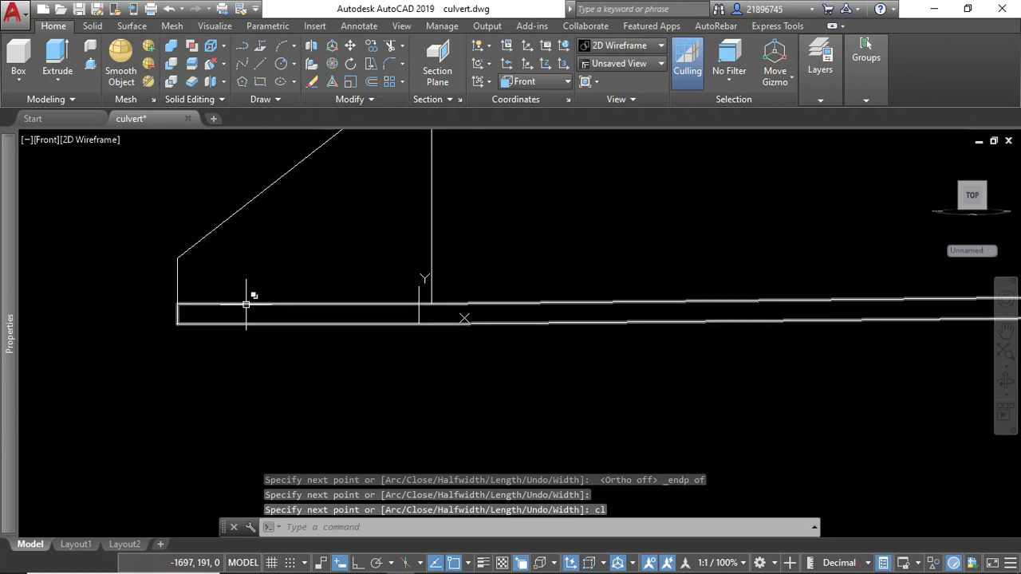
Step: Trim the stub of the left vertical wall line that sticks out below the base slab's top edge
{"action": "left_click", "coordinate": [248, 303]}
{"action": "scroll", "coordinate": [397, 274], "scroll_direction": "up", "scroll_amount": 8}
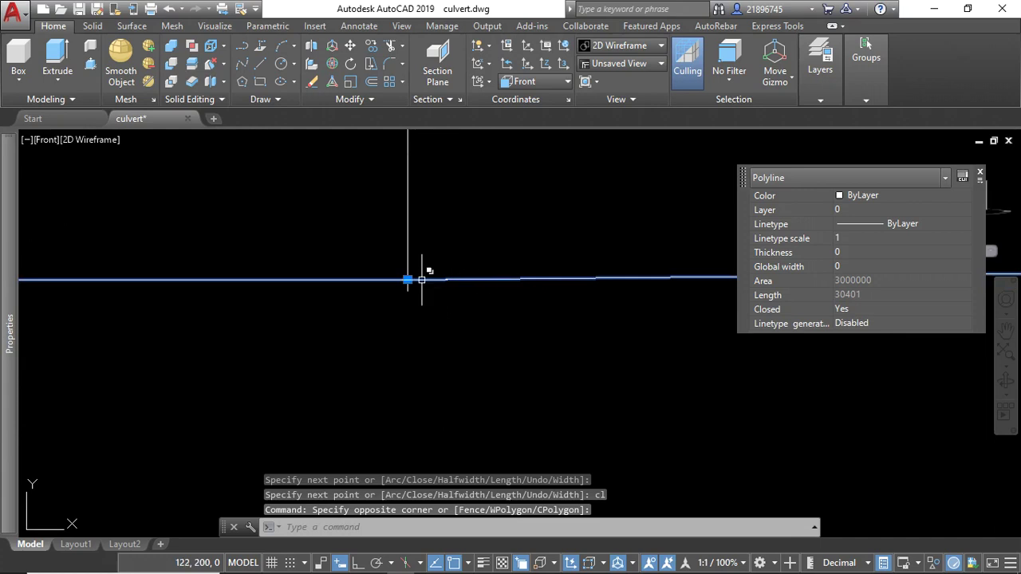
{"action": "key", "text": "Escape"}
{"action": "scroll", "coordinate": [410, 287], "scroll_direction": "up", "scroll_amount": 2}
{"action": "left_click", "coordinate": [364, 230]}
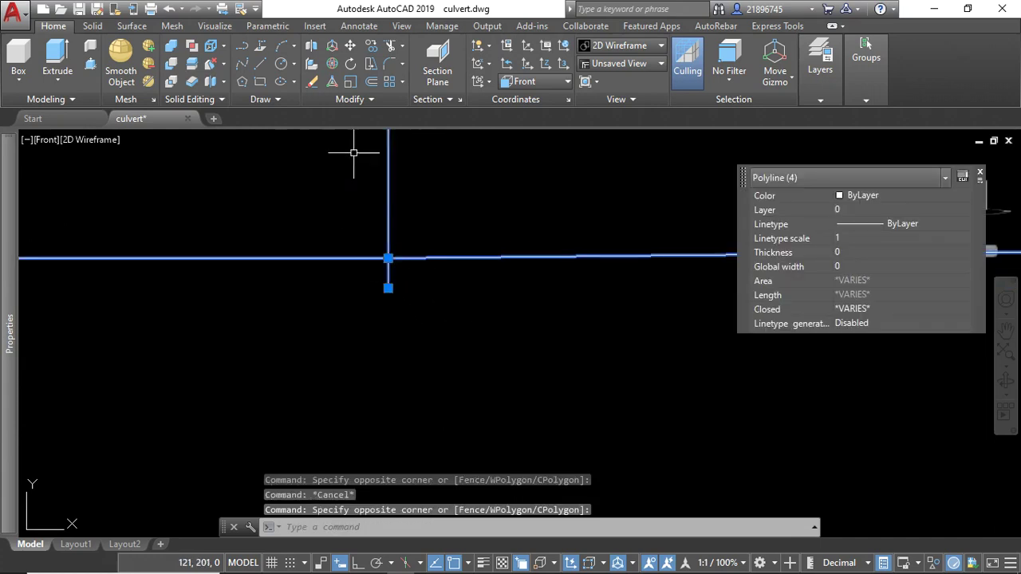
{"action": "left_click", "coordinate": [395, 48]}
{"action": "left_click", "coordinate": [421, 285]}
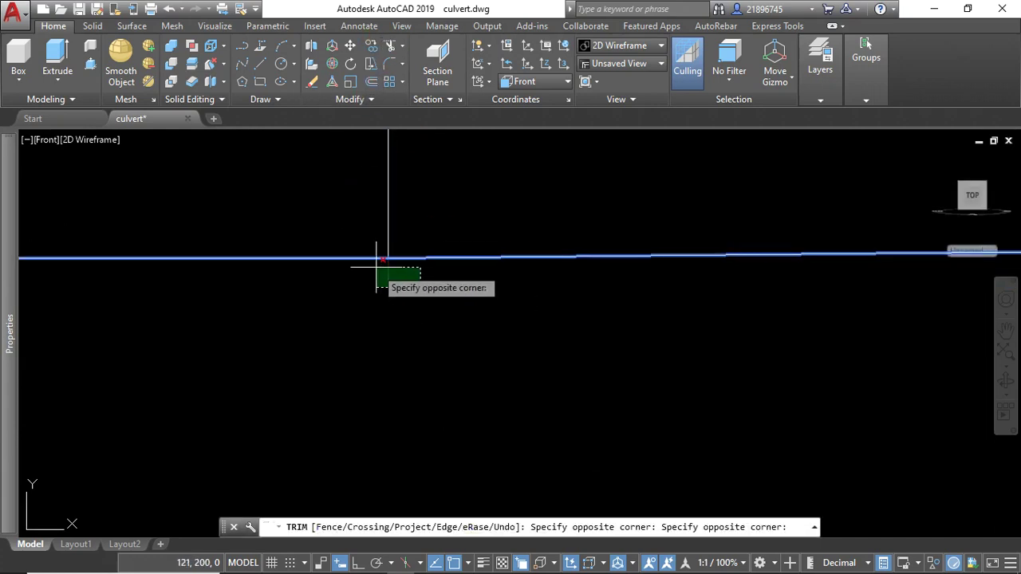
{"action": "left_click", "coordinate": [383, 268]}
{"action": "right_click", "coordinate": [406, 283]}
{"action": "left_click", "coordinate": [411, 280]}
{"action": "scroll", "coordinate": [531, 335], "scroll_direction": "down", "scroll_amount": 5}
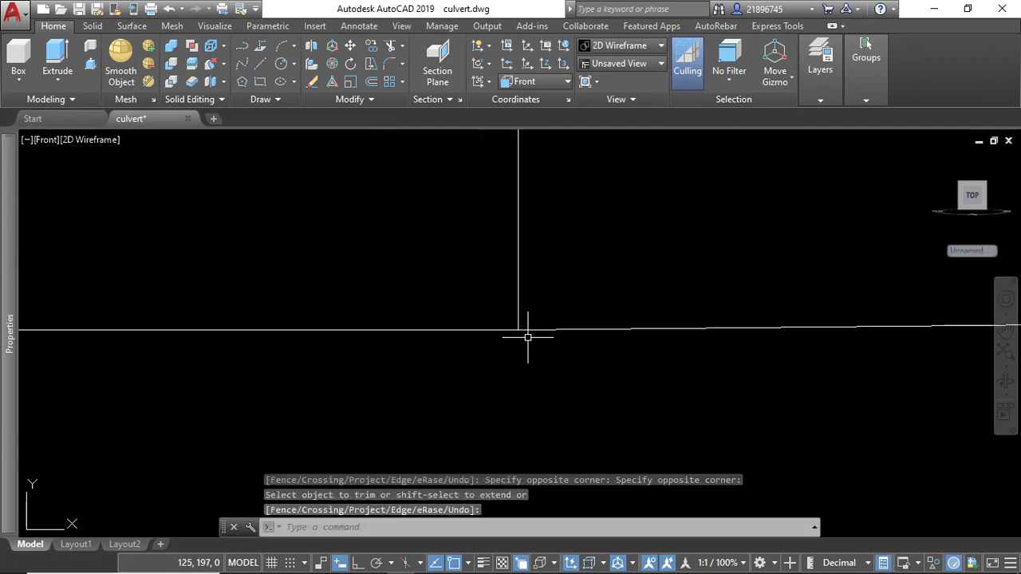
{"action": "key", "text": "Escape"}
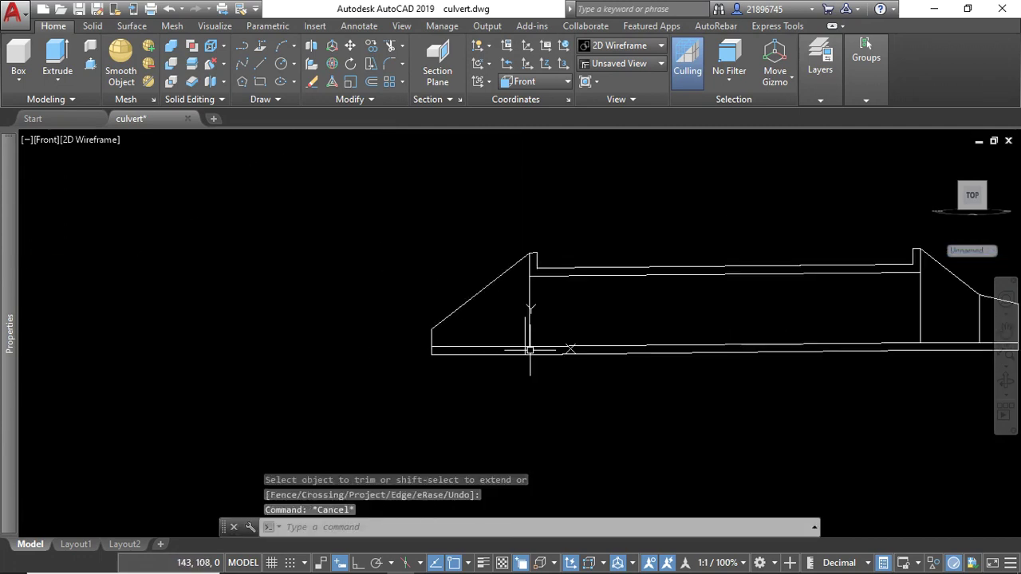
Step: In the SW Isometric view, extrude the closed base slab polyline about 28279 units toward the plan's side
{"action": "scroll", "coordinate": [346, 353], "scroll_direction": "down", "scroll_amount": 6}
{"action": "left_click", "coordinate": [43, 141]}
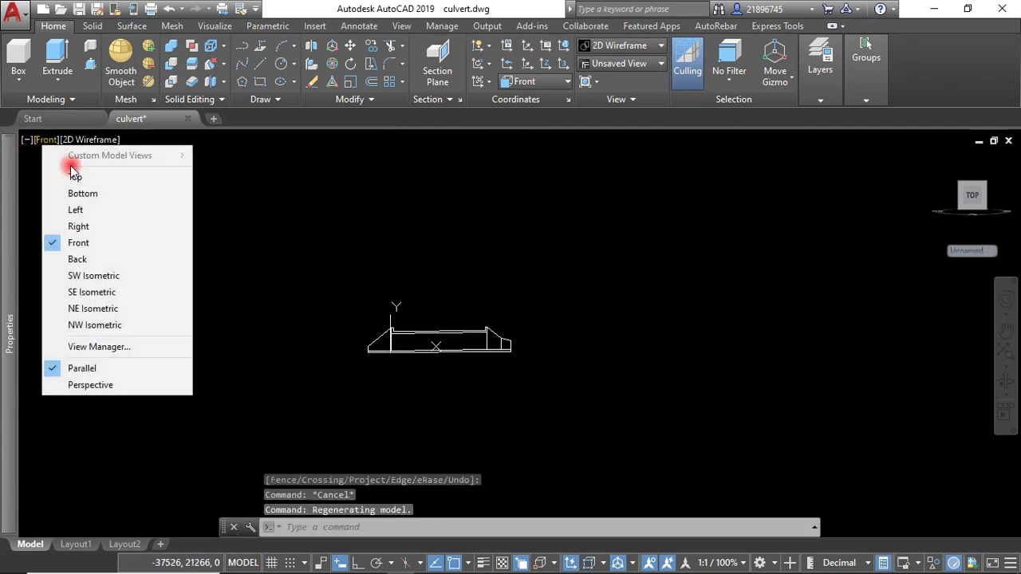
{"action": "left_click", "coordinate": [108, 272]}
{"action": "scroll", "coordinate": [437, 269], "scroll_direction": "down", "scroll_amount": 3}
{"action": "scroll", "coordinate": [484, 341], "scroll_direction": "up", "scroll_amount": 6}
{"action": "left_click", "coordinate": [493, 358]}
{"action": "left_click", "coordinate": [467, 295]}
{"action": "scroll", "coordinate": [307, 155], "scroll_direction": "down", "scroll_amount": 5}
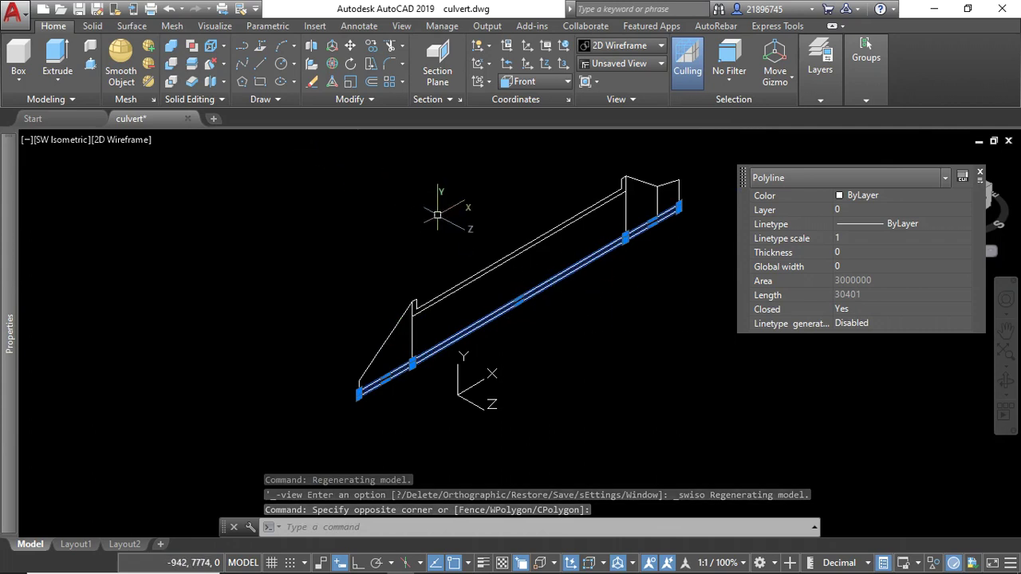
{"action": "type", "text": "Extrude"}
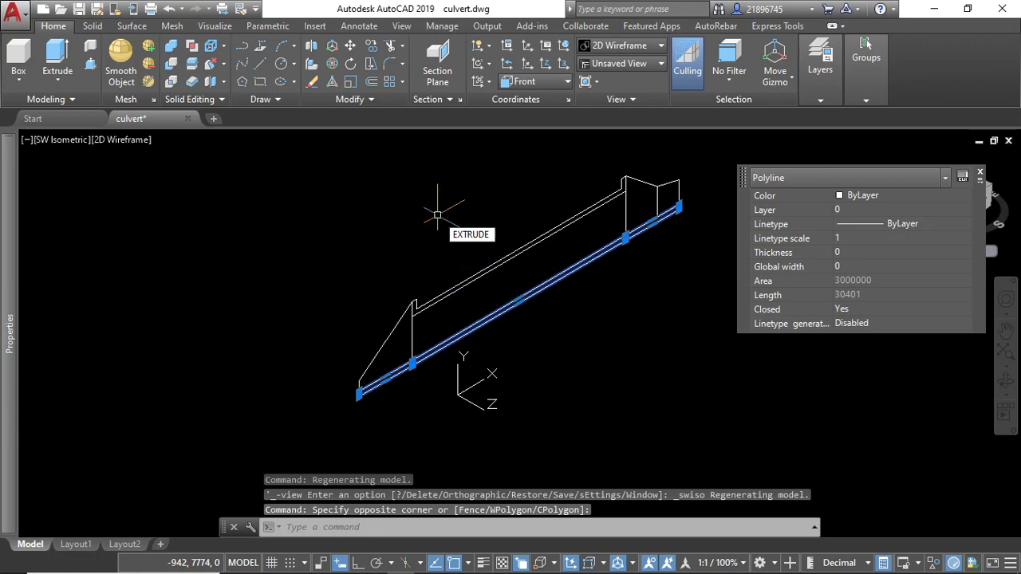
{"action": "key", "text": "Return"}
{"action": "scroll", "coordinate": [428, 221], "scroll_direction": "down", "scroll_amount": 3}
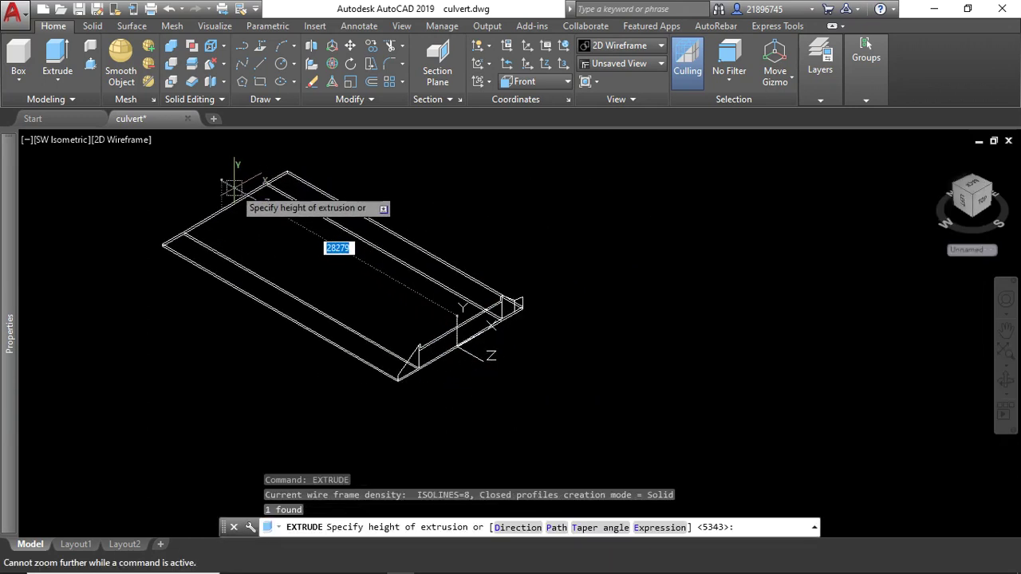
{"action": "key", "text": "Escape"}
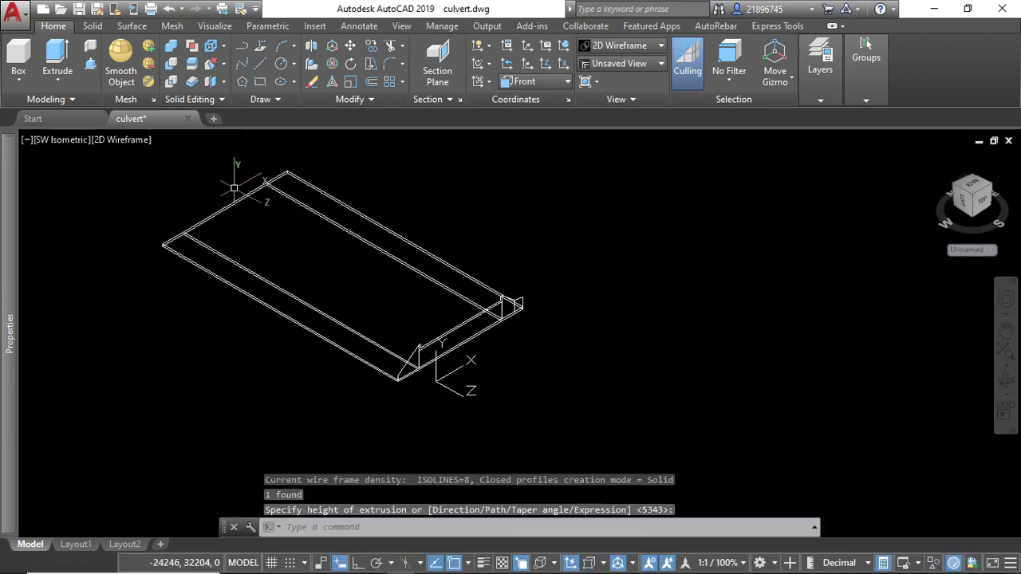
Step: End the object isolation to bring back the culvert's plan with its dimensions alongside the extruded base slab
{"action": "left_click", "coordinate": [927, 563]}
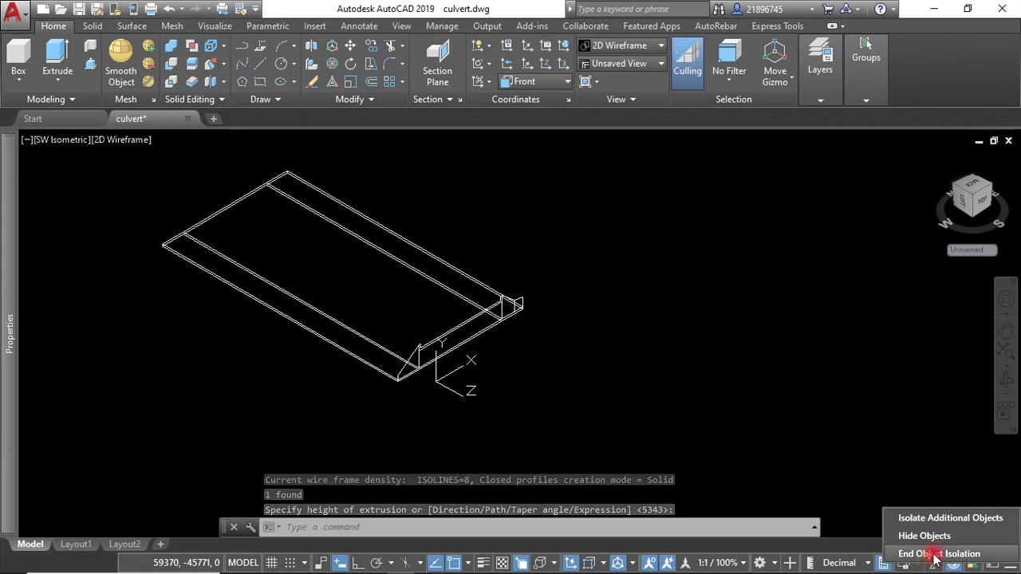
{"action": "left_click", "coordinate": [934, 554]}
{"action": "scroll", "coordinate": [335, 295], "scroll_direction": "up", "scroll_amount": 10}
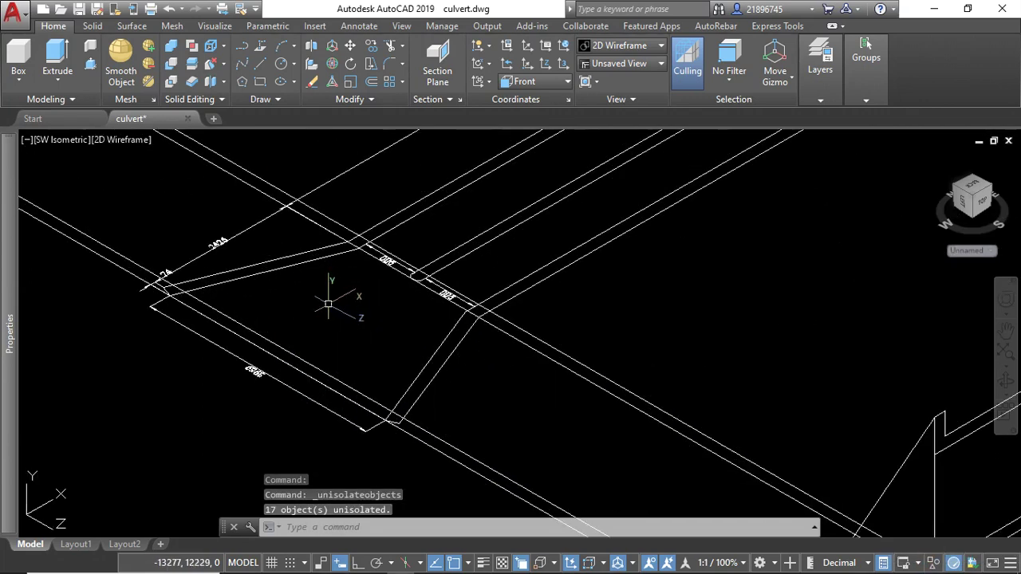
{"action": "scroll", "coordinate": [308, 334], "scroll_direction": "up", "scroll_amount": 2}
Step: In the Top view, start a polyline at the lower tip of the left width dimension and trace both end corners of the lower-left wing wall
{"action": "left_click", "coordinate": [389, 318]}
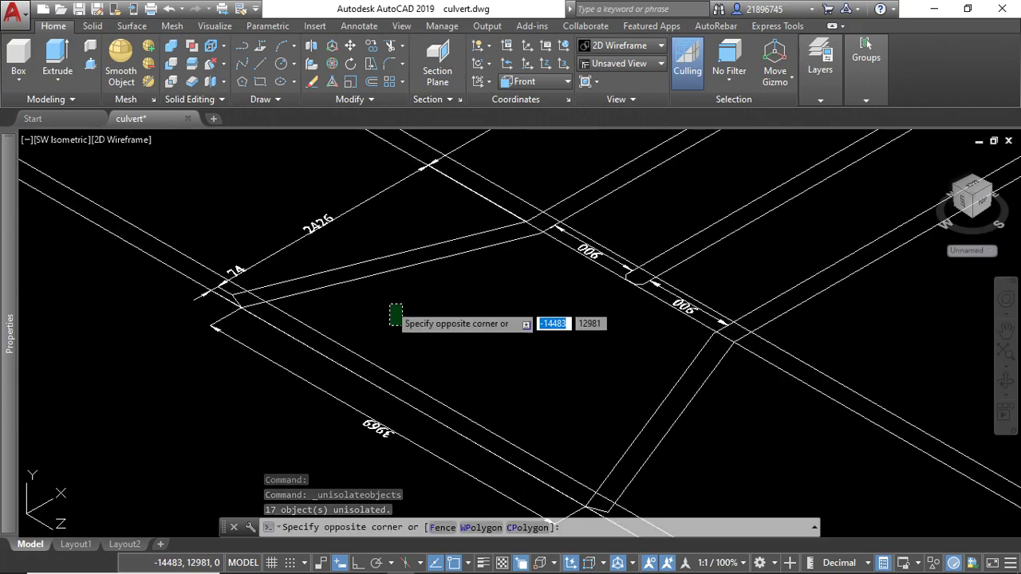
{"action": "left_click", "coordinate": [58, 141]}
{"action": "left_click", "coordinate": [83, 176]}
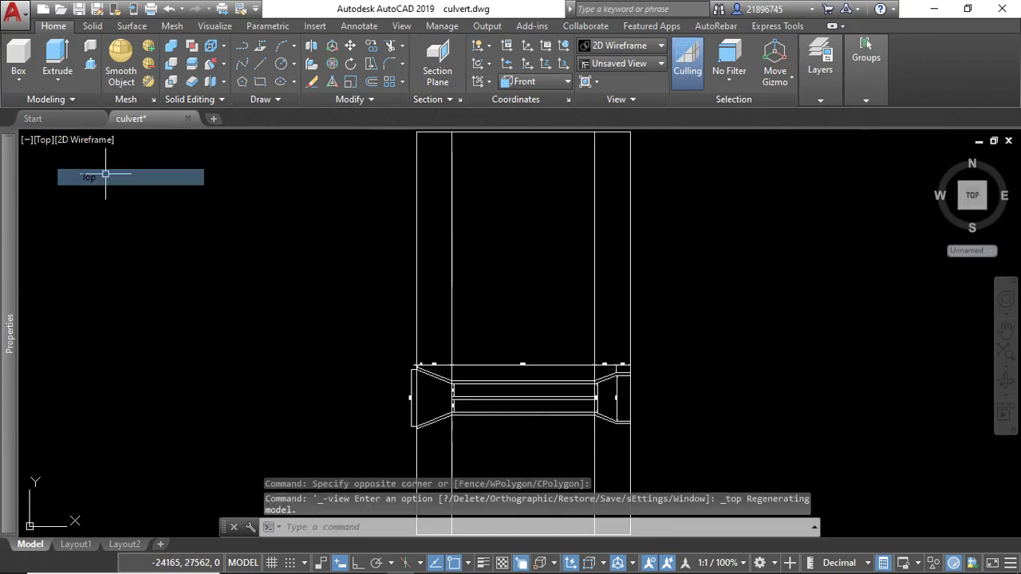
{"action": "left_click", "coordinate": [245, 50]}
{"action": "scroll", "coordinate": [451, 419], "scroll_direction": "up", "scroll_amount": 6}
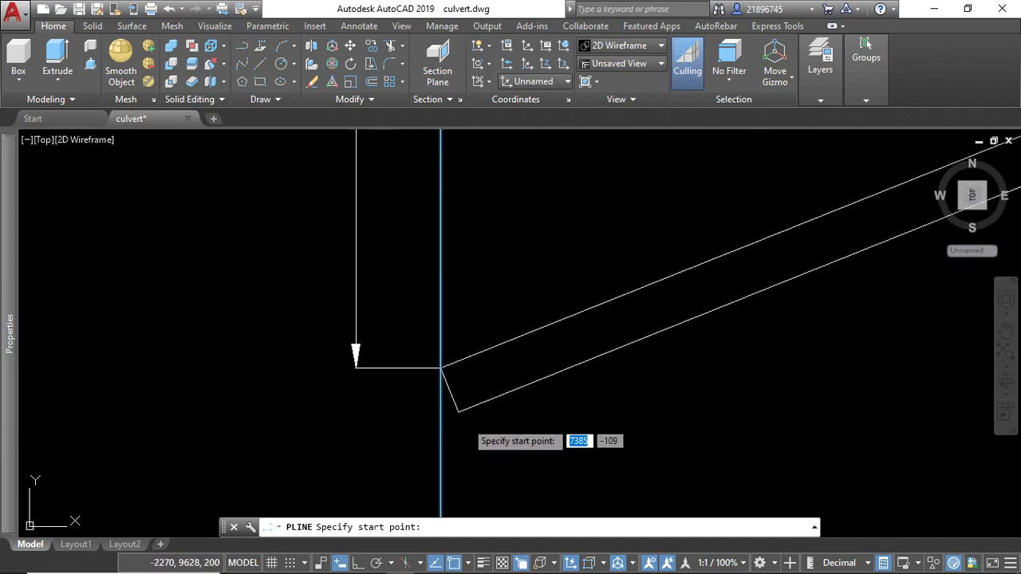
{"action": "scroll", "coordinate": [468, 404], "scroll_direction": "up", "scroll_amount": 4}
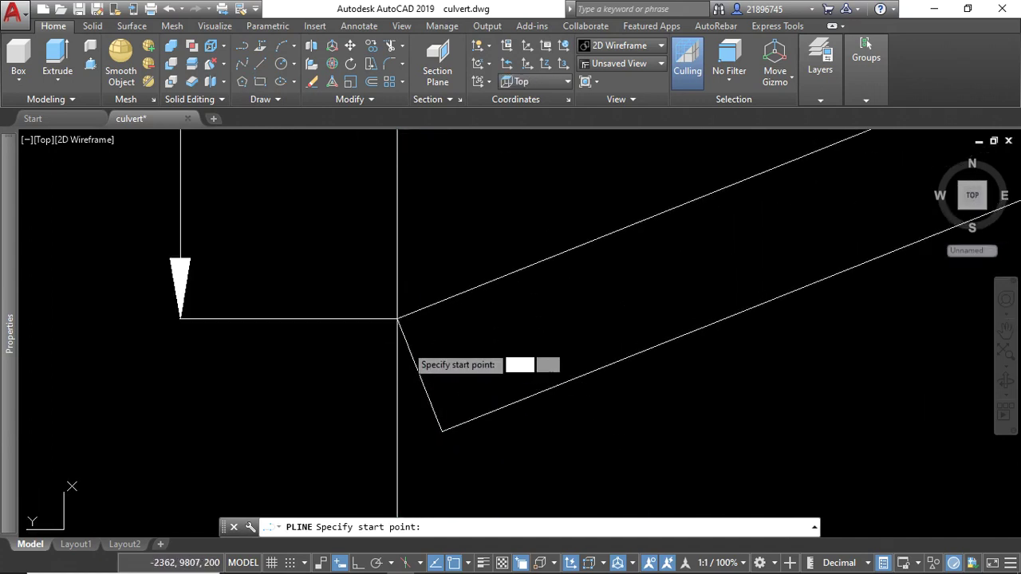
{"action": "scroll", "coordinate": [351, 317], "scroll_direction": "down", "scroll_amount": 6}
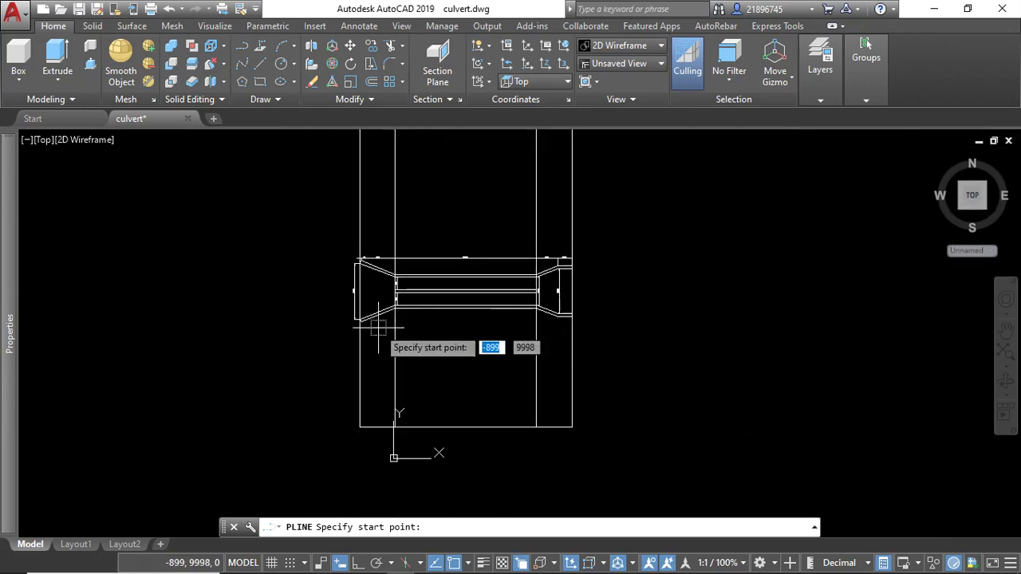
{"action": "scroll", "coordinate": [378, 317], "scroll_direction": "up", "scroll_amount": 5}
{"action": "scroll", "coordinate": [398, 290], "scroll_direction": "up", "scroll_amount": 5}
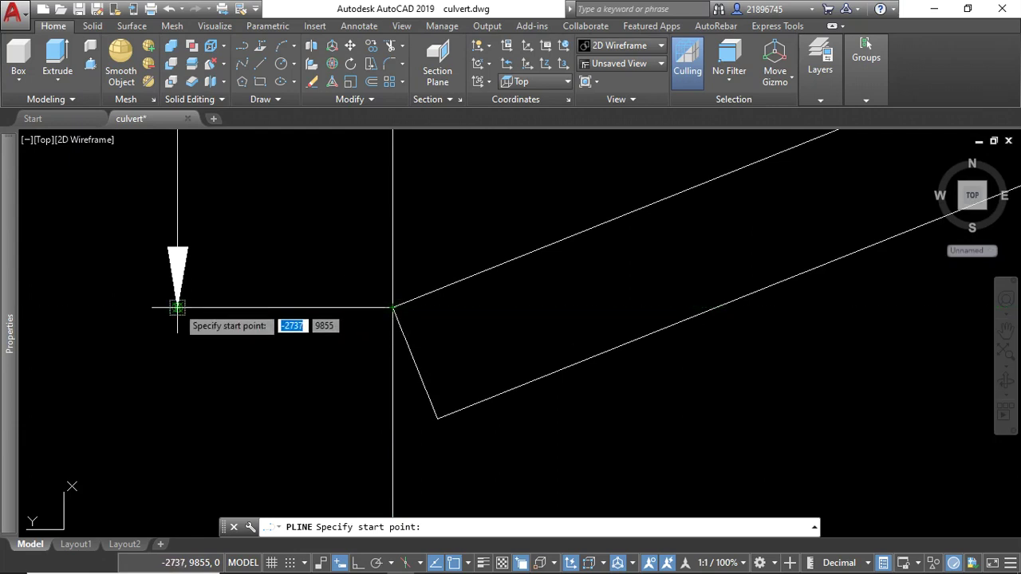
{"action": "scroll", "coordinate": [177, 311], "scroll_direction": "up", "scroll_amount": 4}
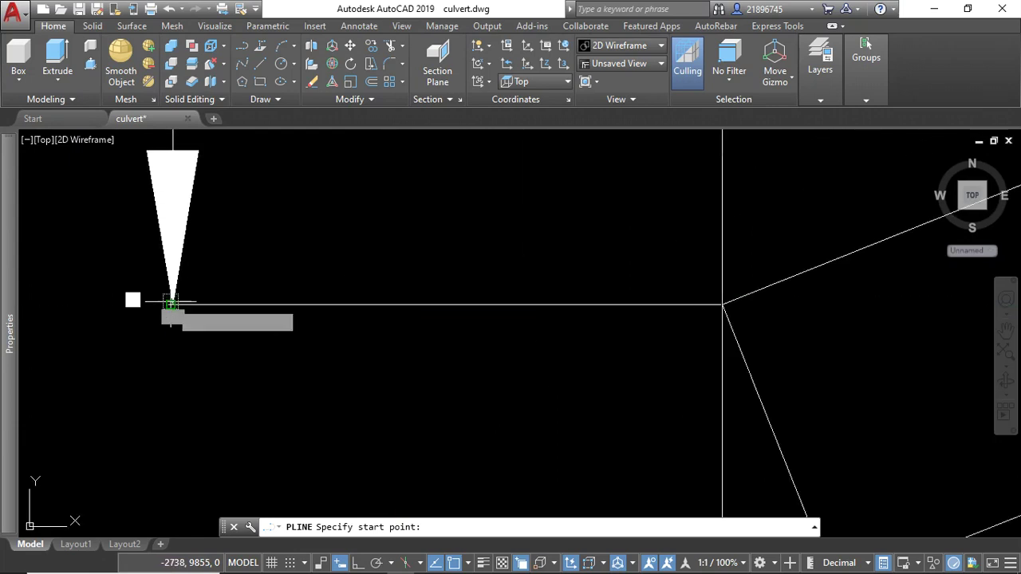
{"action": "left_click", "coordinate": [171, 303]}
{"action": "scroll", "coordinate": [743, 298], "scroll_direction": "up", "scroll_amount": 5}
{"action": "scroll", "coordinate": [675, 303], "scroll_direction": "up", "scroll_amount": 3}
{"action": "middle_click_drag", "start_coordinate": [646, 292], "coordinate": [615, 277]}
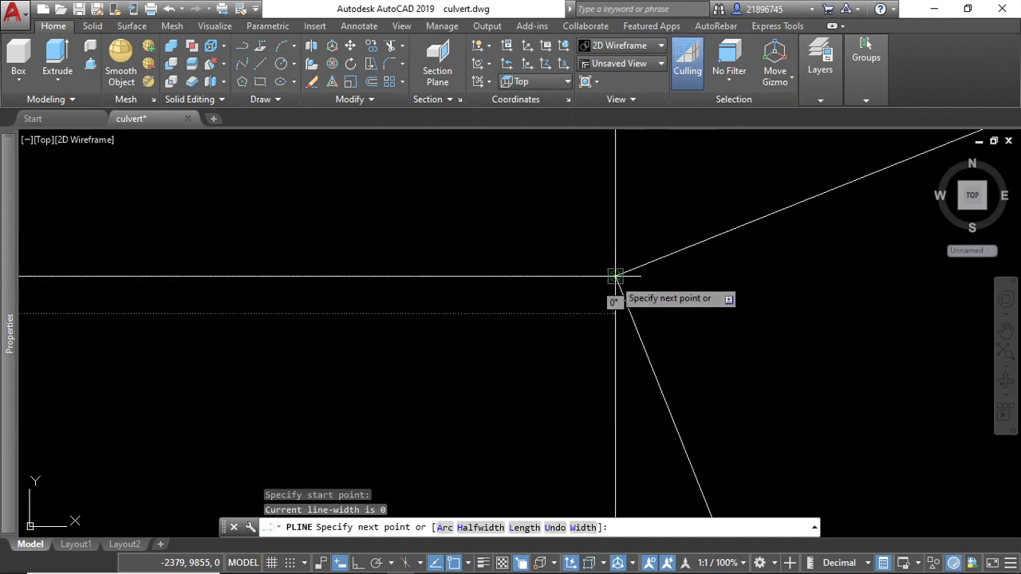
{"action": "left_click", "coordinate": [615, 276]}
{"action": "scroll", "coordinate": [483, 203], "scroll_direction": "down", "scroll_amount": 5}
{"action": "scroll", "coordinate": [537, 274], "scroll_direction": "down", "scroll_amount": 5}
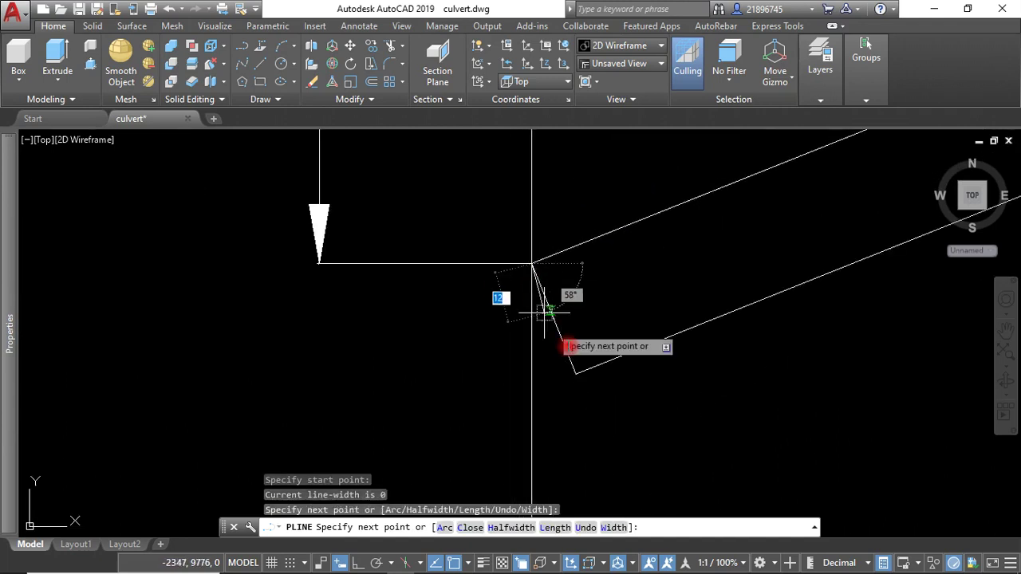
{"action": "left_click", "coordinate": [575, 373]}
Step: Continue the polyline along the lower wall's outer face through its bends, extend it past the slab's right edge with Ortho on, and finish it
{"action": "scroll", "coordinate": [447, 368], "scroll_direction": "down", "scroll_amount": 12}
{"action": "scroll", "coordinate": [507, 350], "scroll_direction": "up", "scroll_amount": 6}
{"action": "scroll", "coordinate": [505, 351], "scroll_direction": "up", "scroll_amount": 2}
{"action": "left_click", "coordinate": [410, 342]}
{"action": "scroll", "coordinate": [378, 317], "scroll_direction": "down", "scroll_amount": 5}
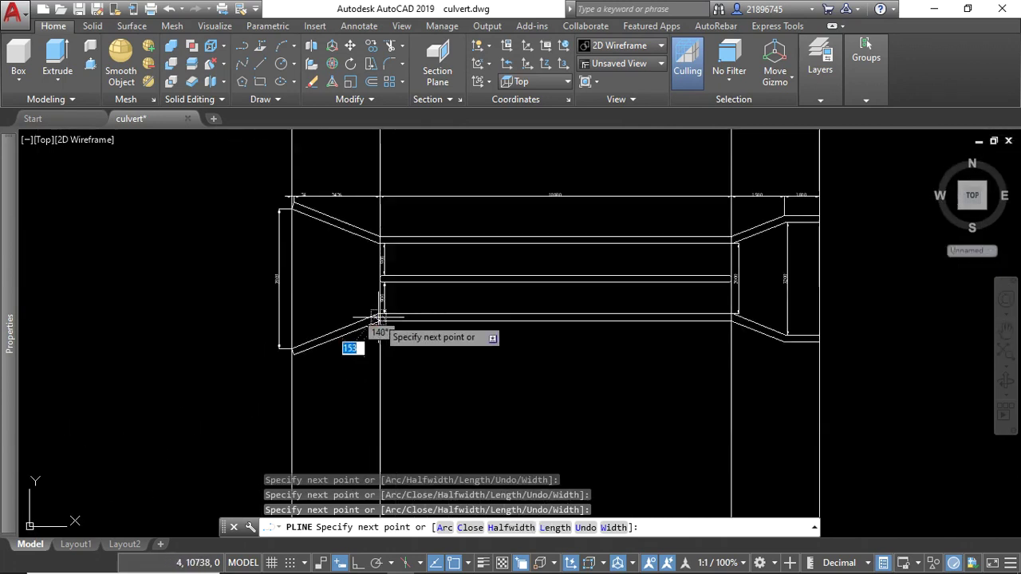
{"action": "scroll", "coordinate": [797, 341], "scroll_direction": "up", "scroll_amount": 8}
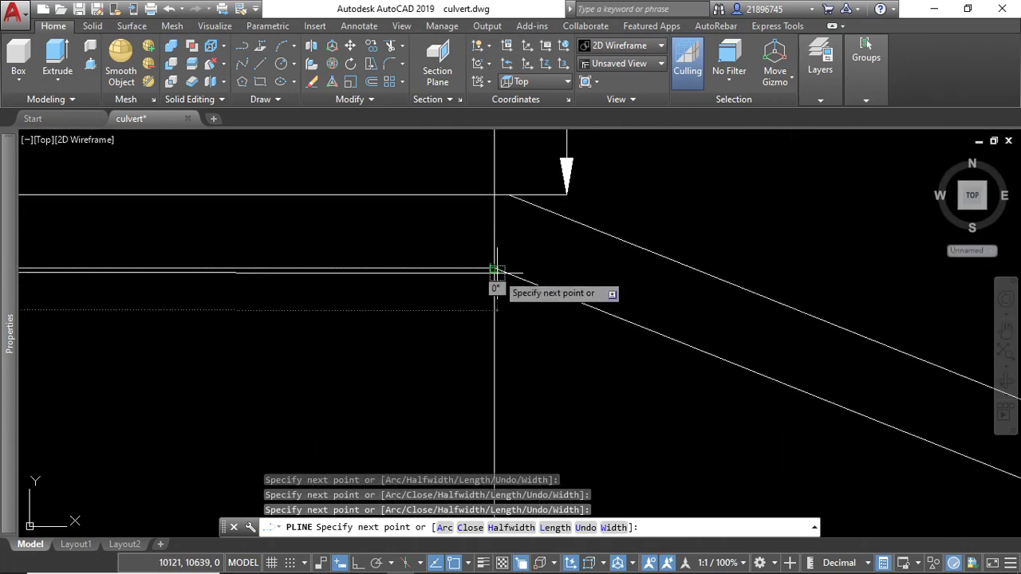
{"action": "left_click", "coordinate": [494, 269]}
{"action": "scroll", "coordinate": [405, 251], "scroll_direction": "down", "scroll_amount": 4}
{"action": "scroll", "coordinate": [508, 298], "scroll_direction": "up", "scroll_amount": 2}
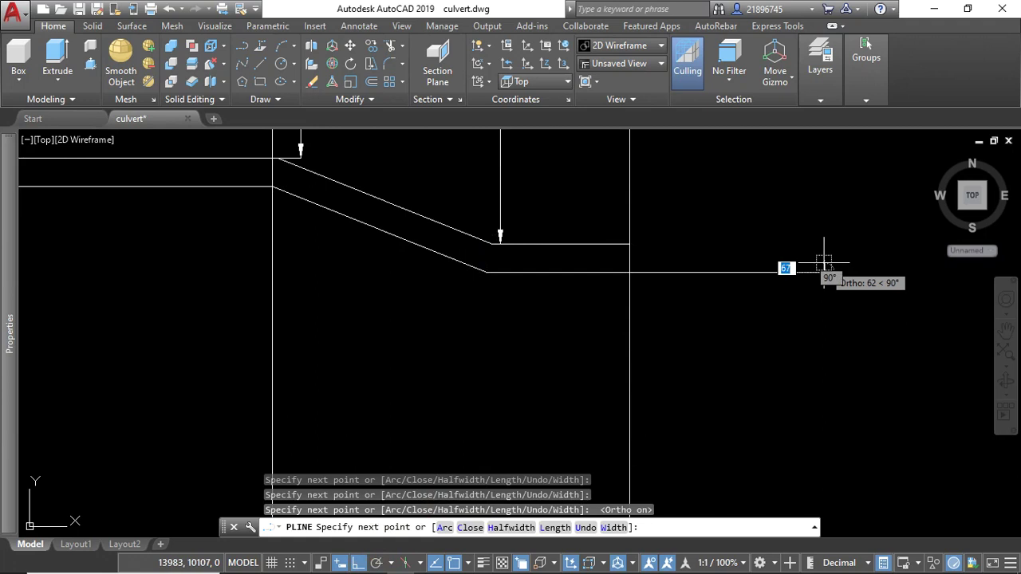
{"action": "key", "text": "Return"}
Step: In the SW Isometric view, with object snap off and Ortho on, move the new polyline about 7150 units down along -Z, below the slab
{"action": "scroll", "coordinate": [609, 249], "scroll_direction": "down", "scroll_amount": 3}
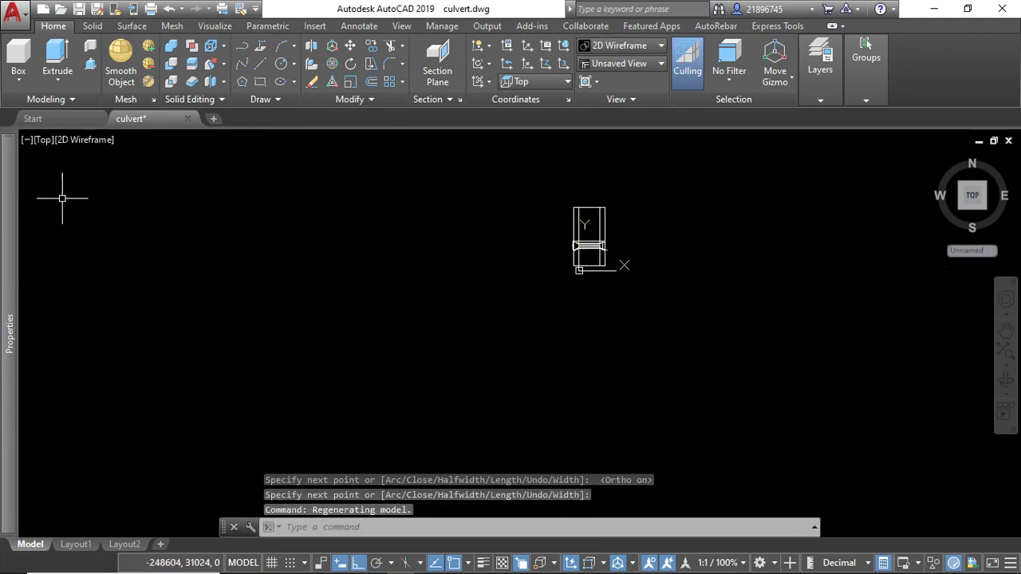
{"action": "left_click", "coordinate": [48, 147]}
{"action": "left_click", "coordinate": [112, 276]}
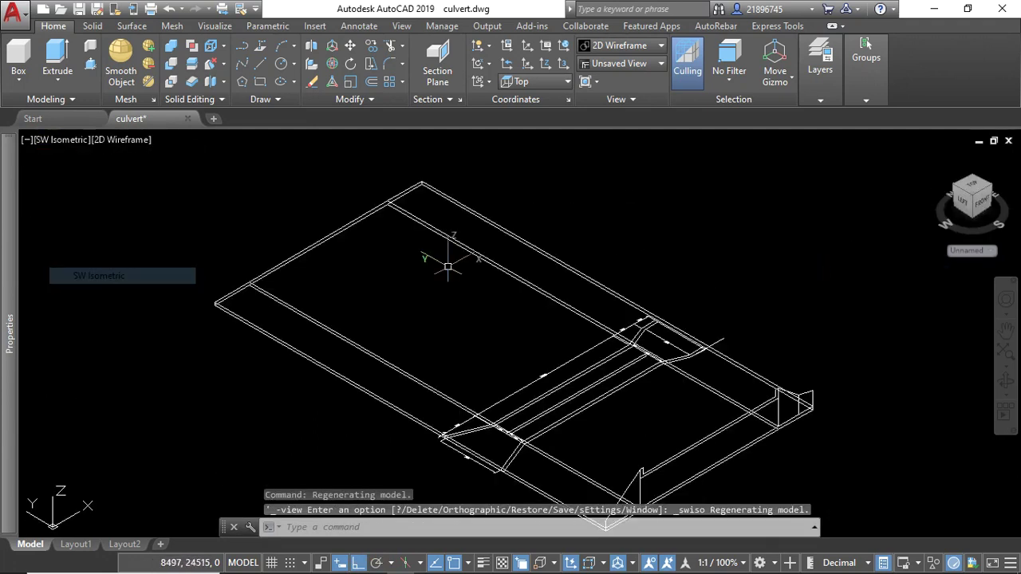
{"action": "scroll", "coordinate": [482, 271], "scroll_direction": "up", "scroll_amount": 6}
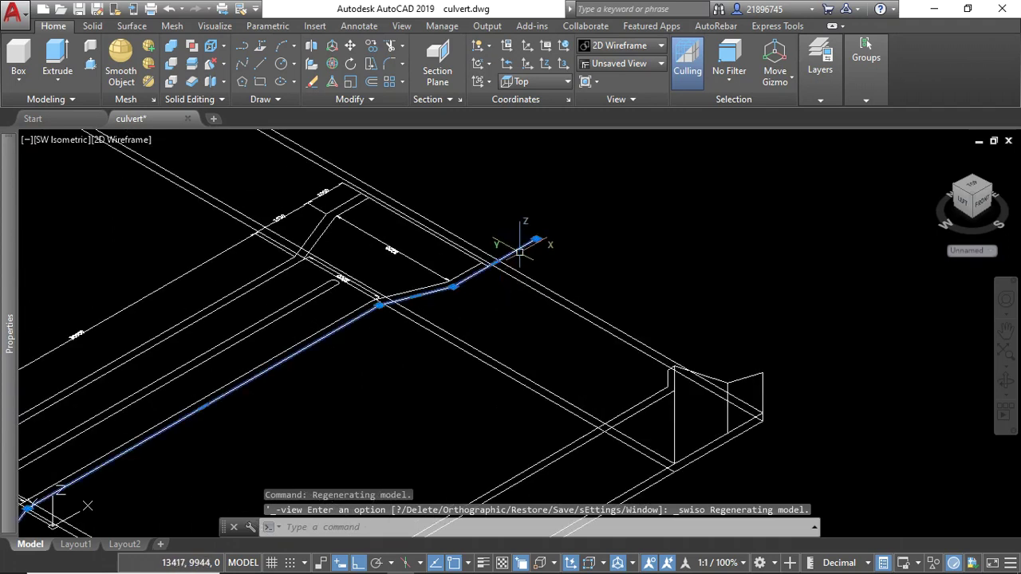
{"action": "left_click", "coordinate": [350, 47]}
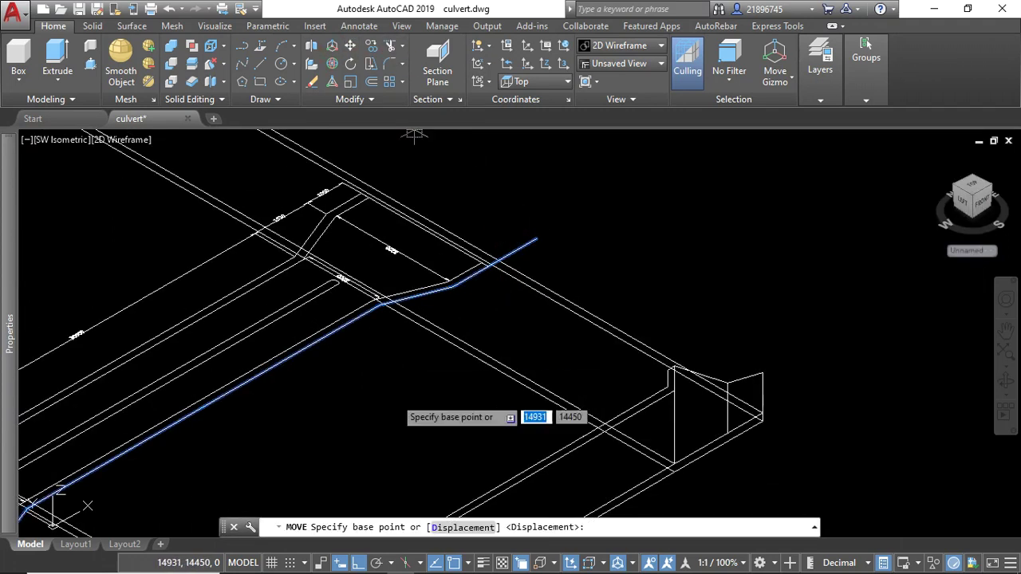
{"action": "scroll", "coordinate": [529, 289], "scroll_direction": "down", "scroll_amount": 5}
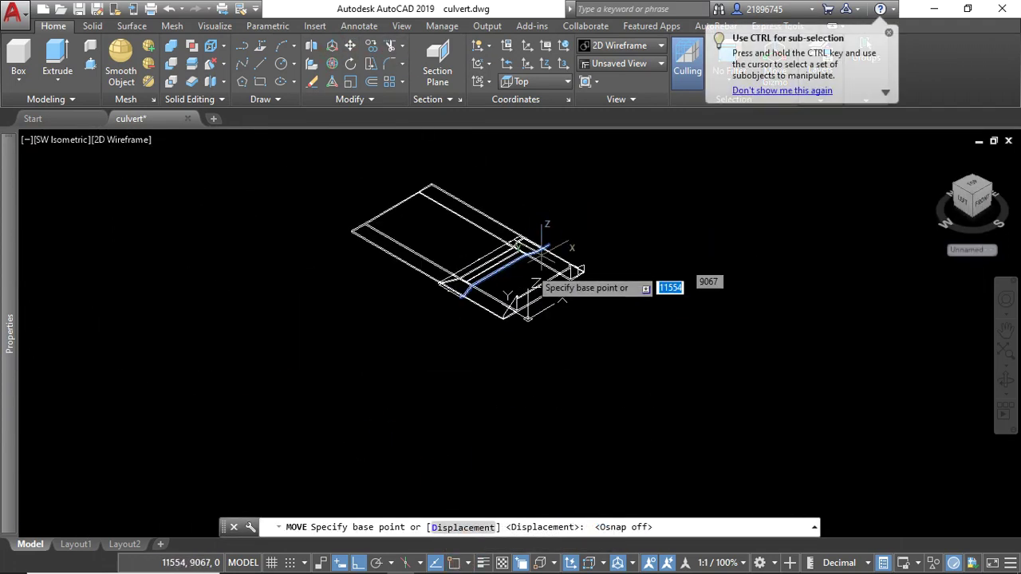
{"action": "left_click", "coordinate": [431, 338]}
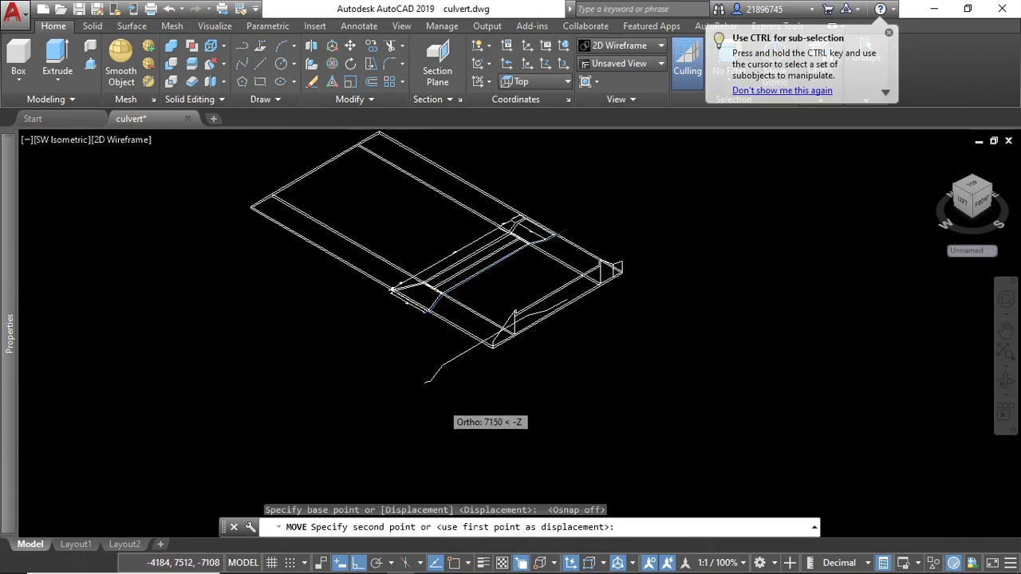
{"action": "scroll", "coordinate": [453, 389], "scroll_direction": "up", "scroll_amount": 2}
{"action": "left_click", "coordinate": [457, 387]}
Step: Extrude the moved open polyline upward about 16205 units into a surface that passes completely through the slab
{"action": "left_click", "coordinate": [462, 345]}
{"action": "left_click", "coordinate": [452, 314]}
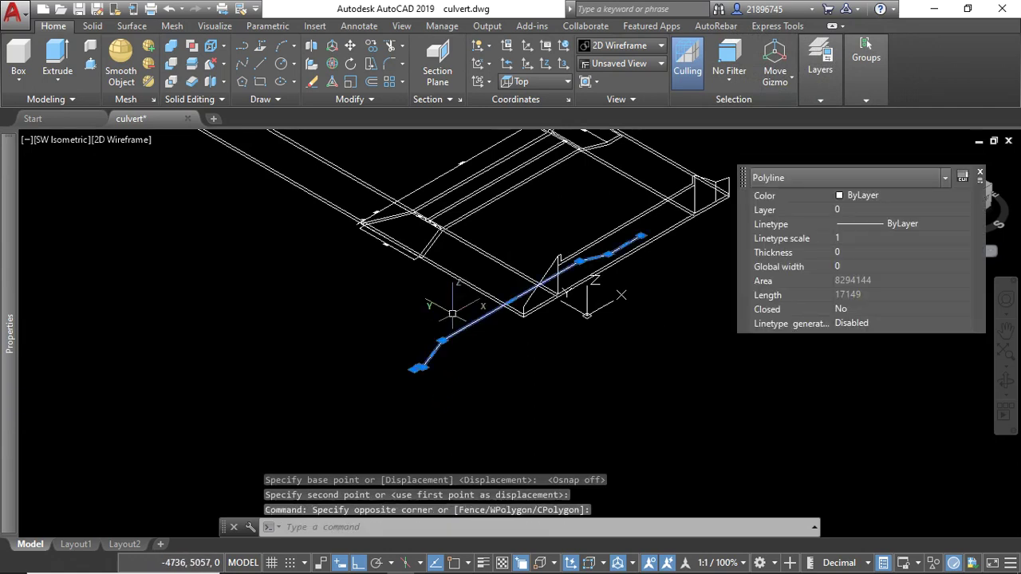
{"action": "type", "text": "extrud"}
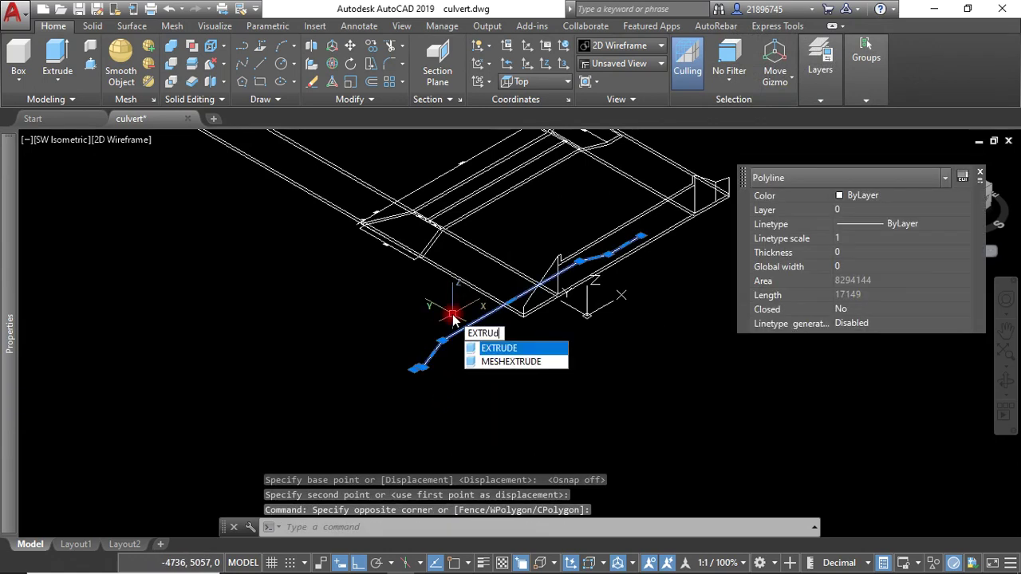
{"action": "key", "text": "Return"}
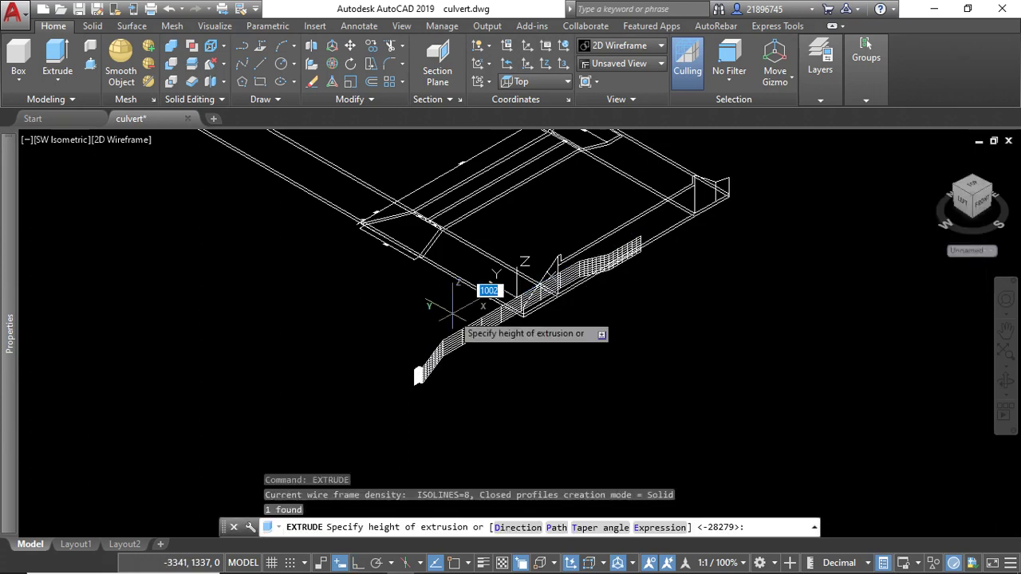
{"action": "scroll", "coordinate": [459, 275], "scroll_direction": "down", "scroll_amount": 3}
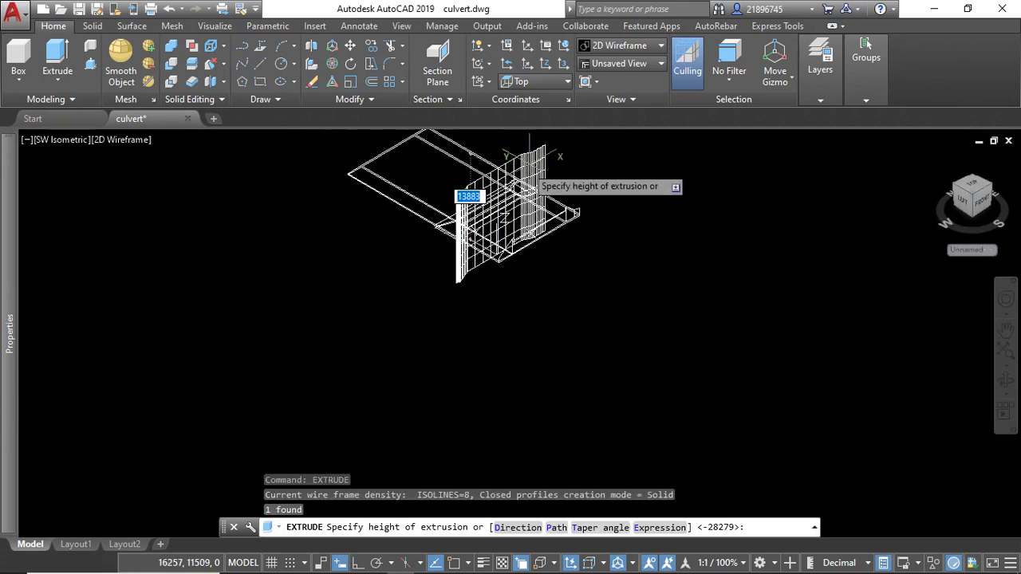
{"action": "scroll", "coordinate": [562, 159], "scroll_direction": "up", "scroll_amount": 2}
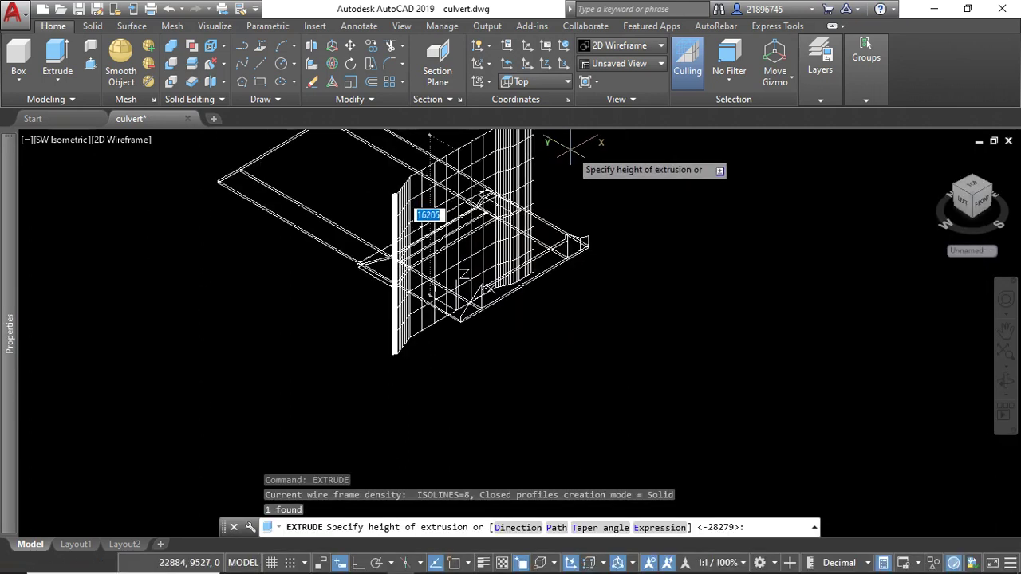
{"action": "left_click", "coordinate": [570, 151]}
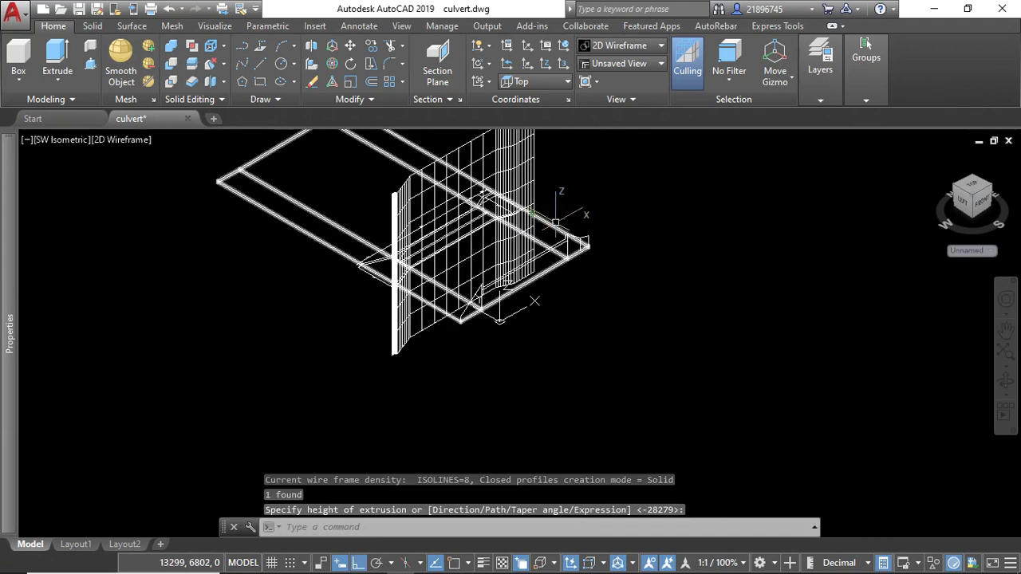
Step: Slice the base slab with the Surface option, using the extruded wall surface as the cutter and keeping both sides
{"action": "left_click", "coordinate": [556, 224]}
{"action": "type", "text": "SLICE"}
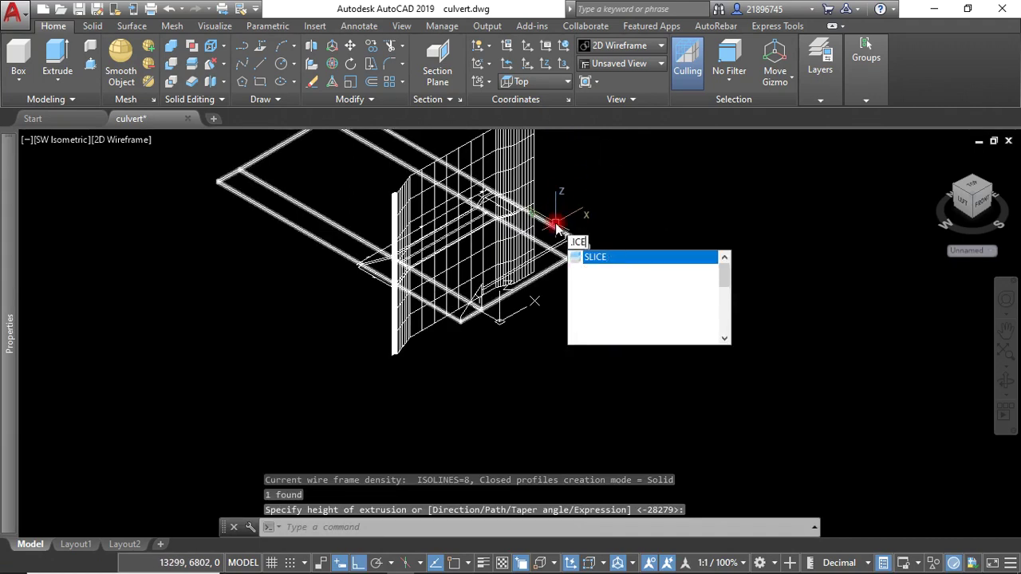
{"action": "key", "text": "Return"}
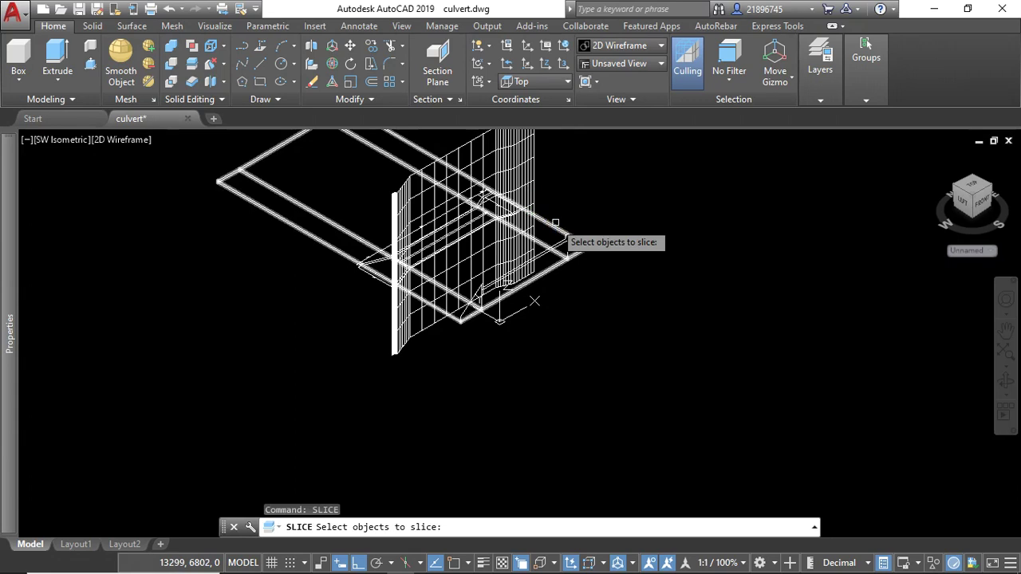
{"action": "left_click", "coordinate": [555, 227]}
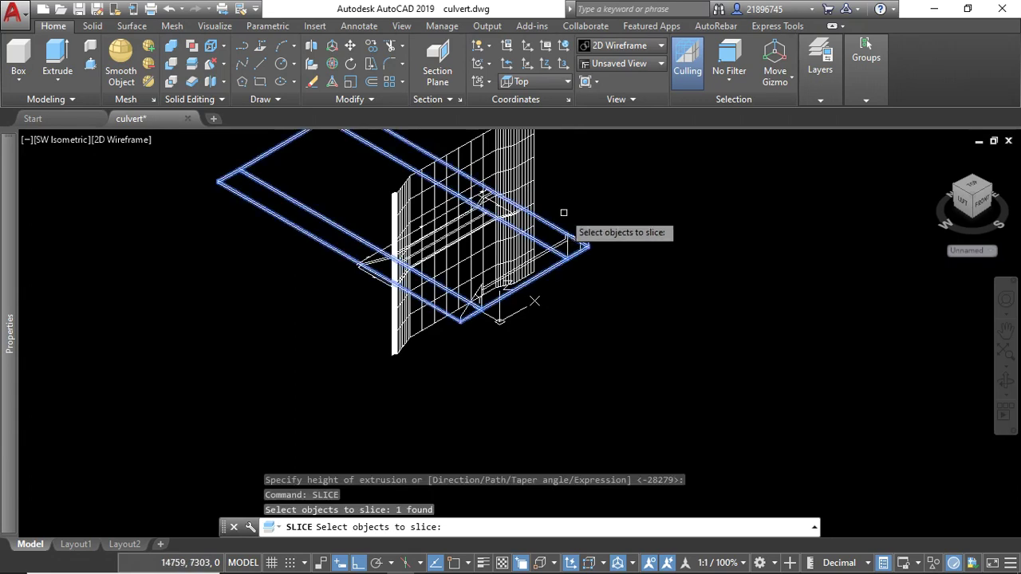
{"action": "key", "text": "Return"}
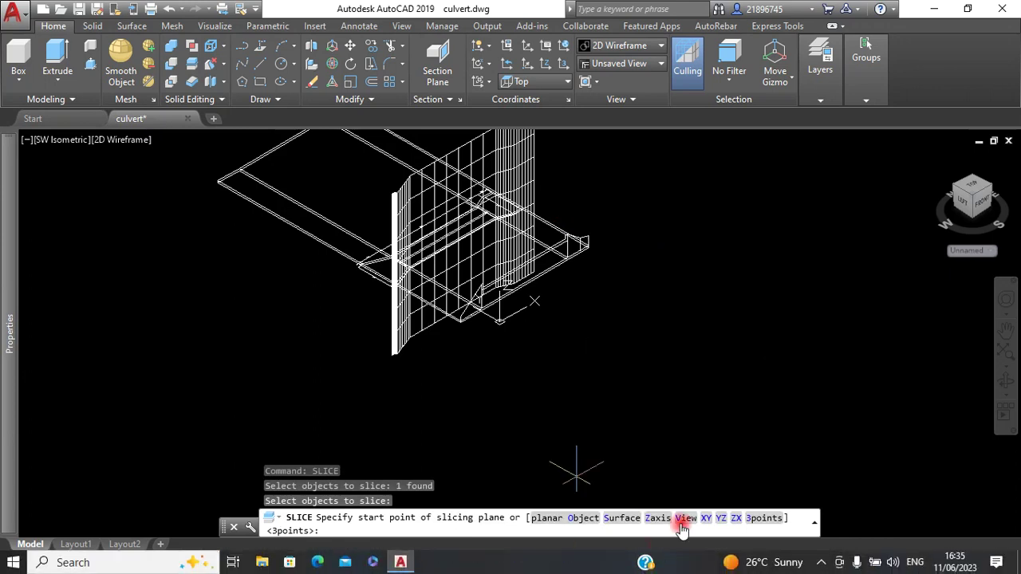
{"action": "left_click", "coordinate": [621, 517]}
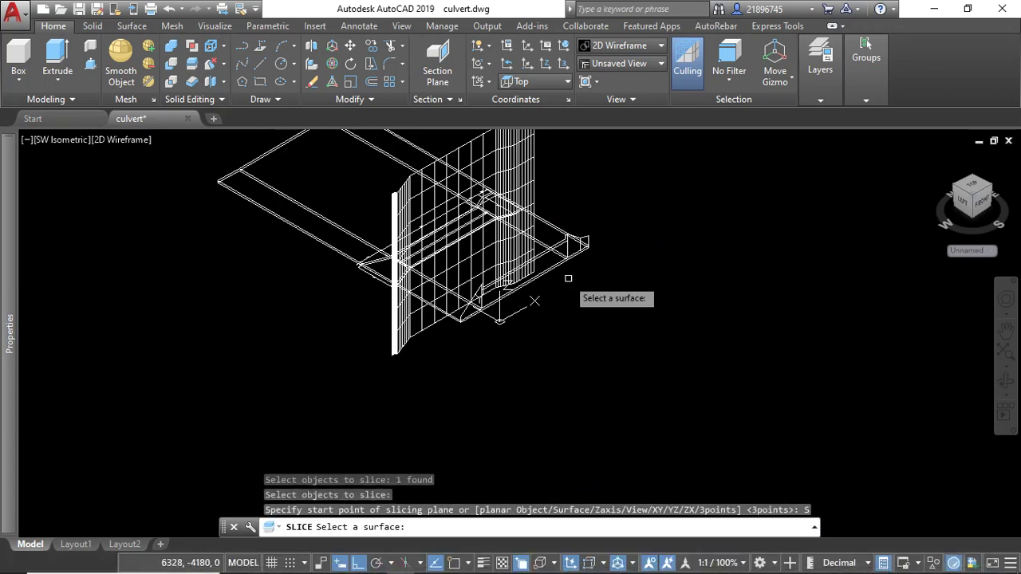
{"action": "left_click", "coordinate": [524, 169]}
{"action": "key", "text": "Return"}
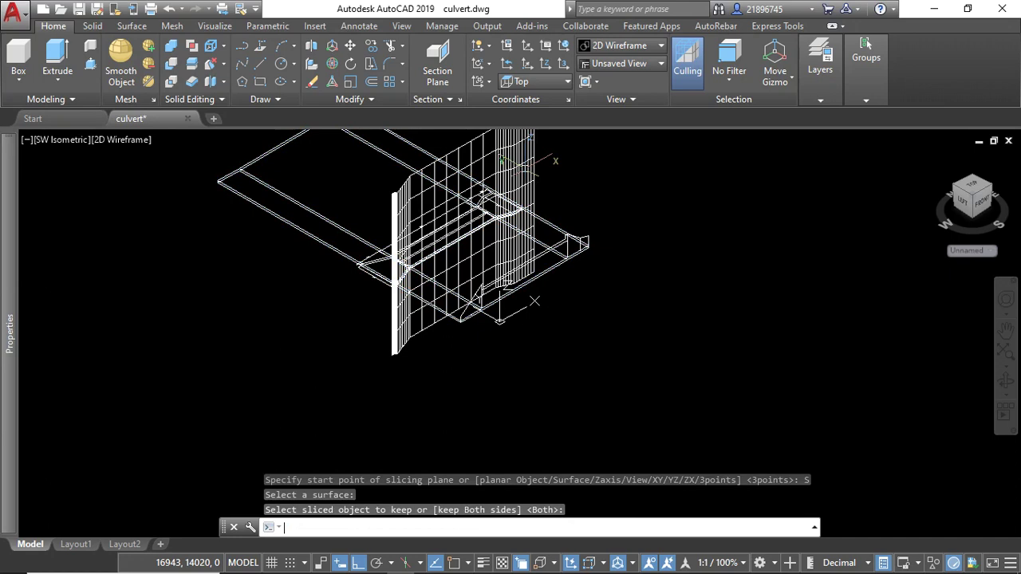
Step: Erase the cutting surface and the cut-off slab piece between the culvert's lower wall and the front elevation
{"action": "left_click", "coordinate": [526, 170]}
{"action": "key", "text": "Delete"}
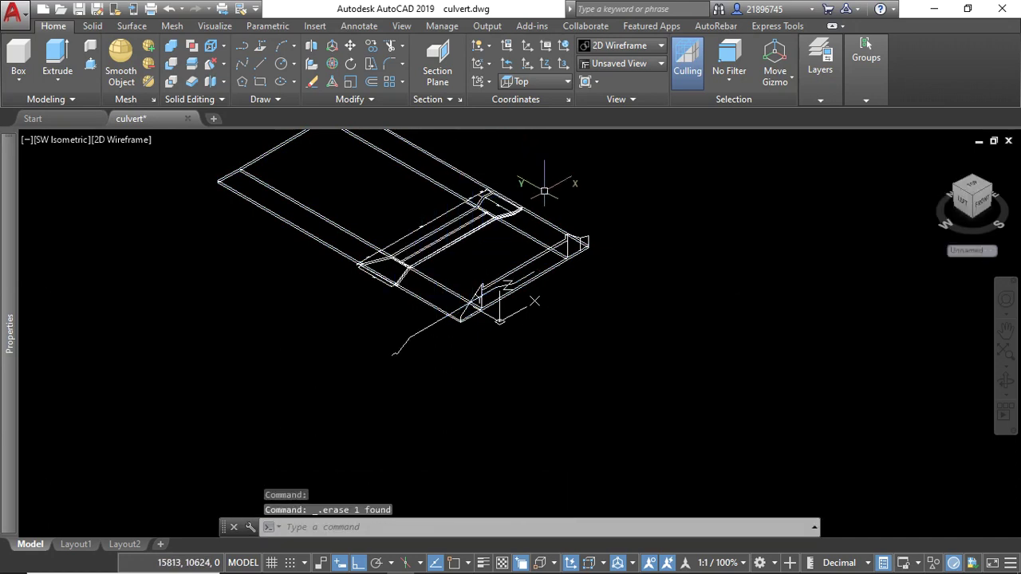
{"action": "left_click", "coordinate": [541, 229]}
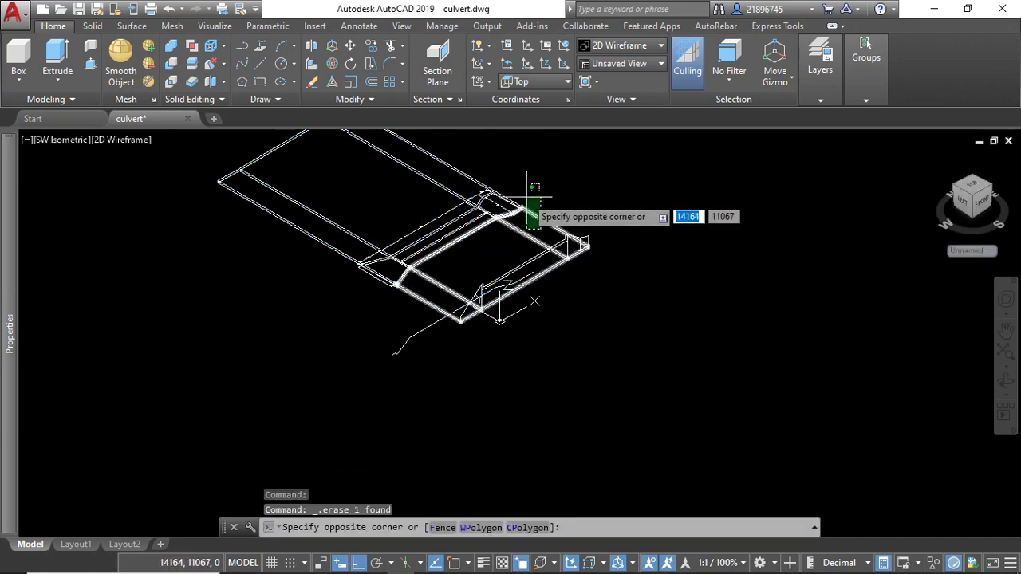
{"action": "left_click", "coordinate": [536, 193]}
{"action": "key", "text": "Delete"}
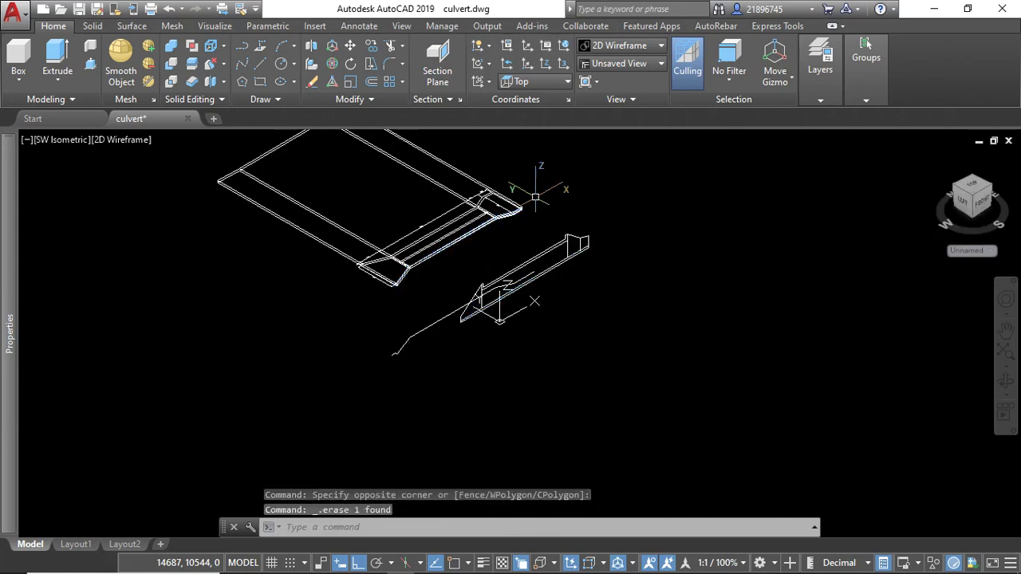
Step: Switch back to the Top view of the culvert's plan
{"action": "scroll", "coordinate": [531, 194], "scroll_direction": "up", "scroll_amount": 2}
{"action": "scroll", "coordinate": [479, 295], "scroll_direction": "down", "scroll_amount": 2}
{"action": "scroll", "coordinate": [439, 263], "scroll_direction": "up", "scroll_amount": 2}
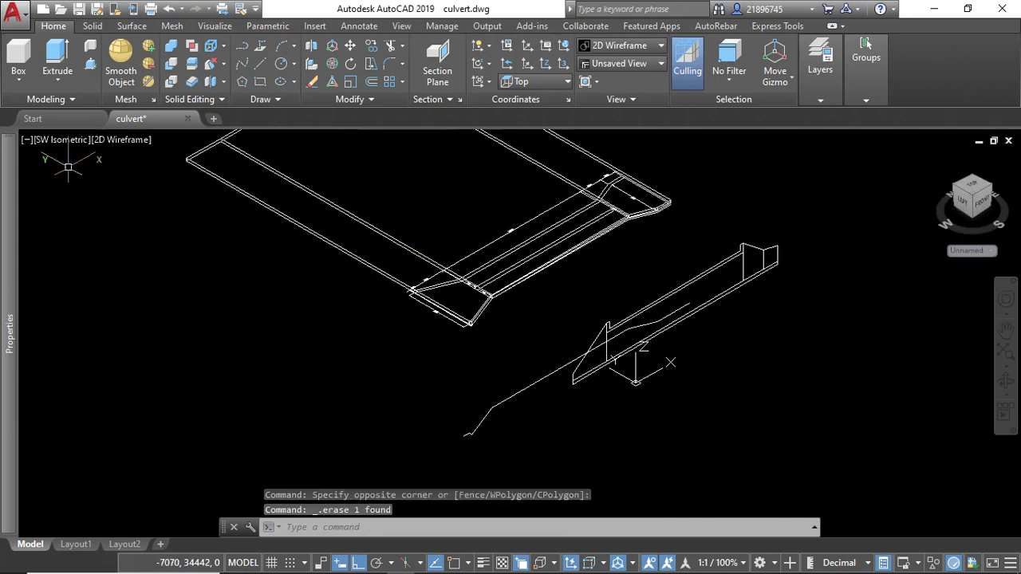
{"action": "left_click", "coordinate": [62, 141]}
{"action": "left_click", "coordinate": [102, 174]}
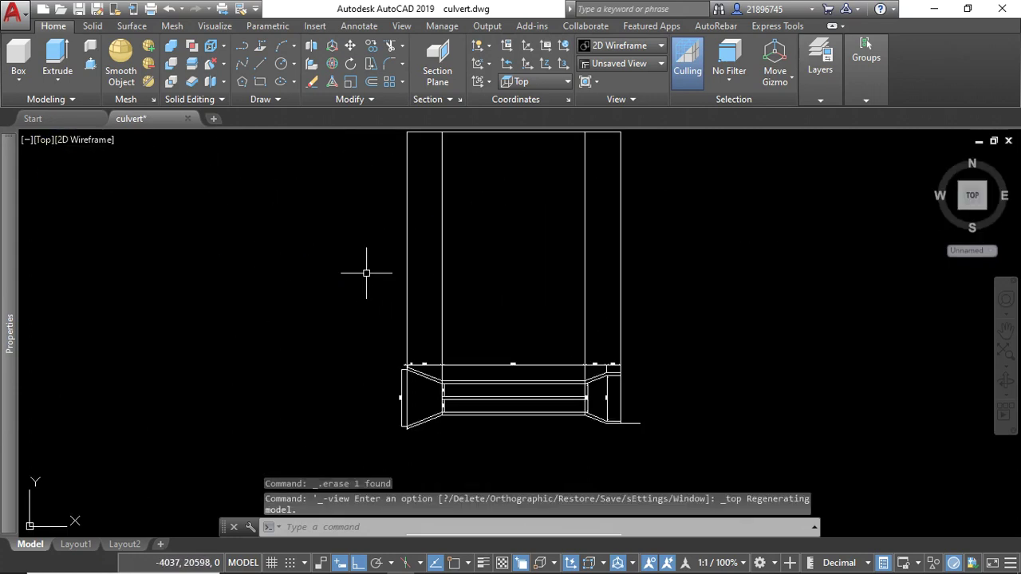
Step: Start a polyline about 355 units outside the upper left wing wall's corner and trace that wall's outer edge to the barrel wall
{"action": "left_click", "coordinate": [251, 49]}
{"action": "scroll", "coordinate": [403, 367], "scroll_direction": "up", "scroll_amount": 5}
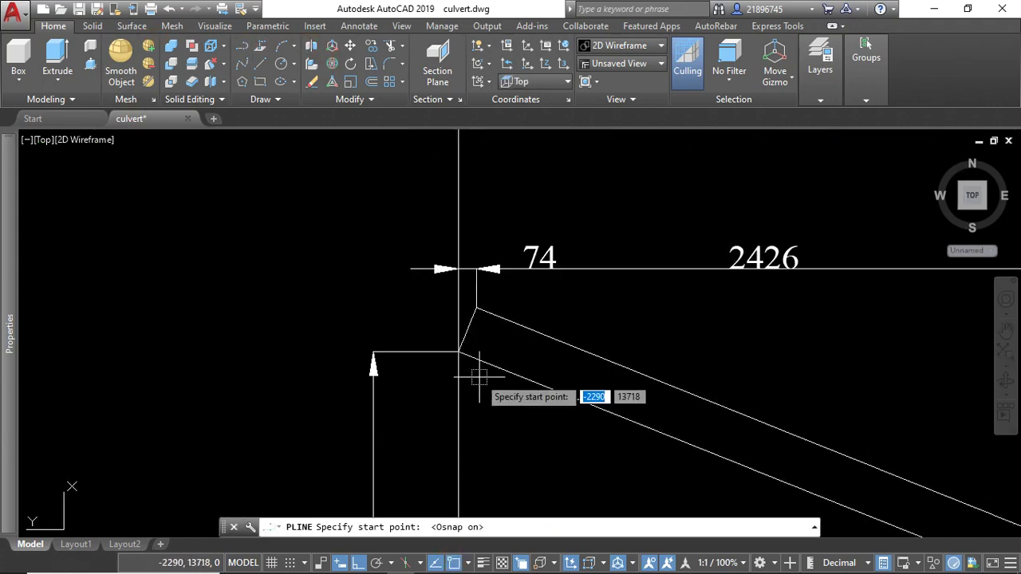
{"action": "scroll", "coordinate": [476, 373], "scroll_direction": "up", "scroll_amount": 4}
{"action": "left_click", "coordinate": [221, 344]}
{"action": "scroll", "coordinate": [437, 346], "scroll_direction": "up", "scroll_amount": 3}
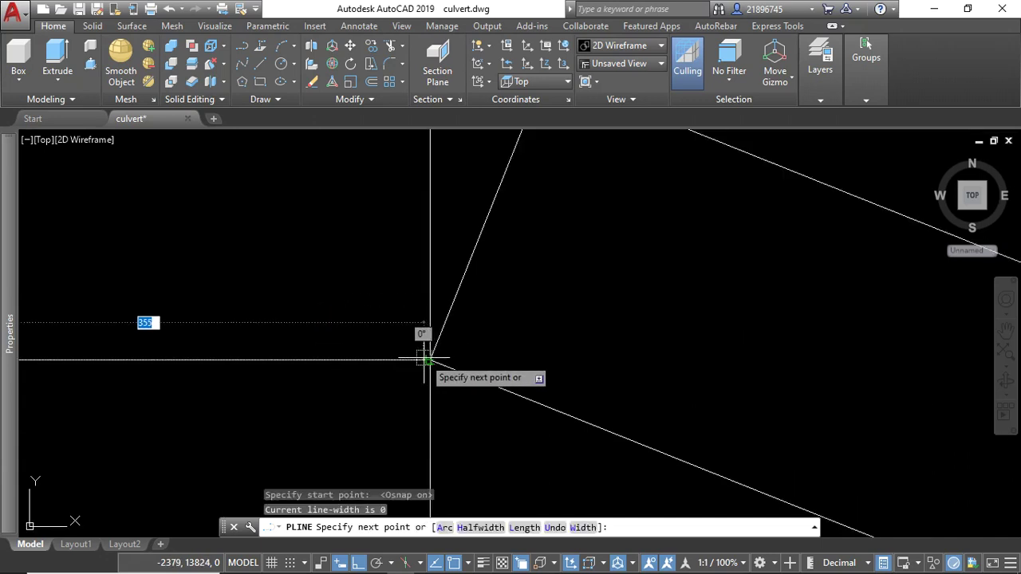
{"action": "left_click", "coordinate": [427, 360]}
{"action": "scroll", "coordinate": [425, 382], "scroll_direction": "up", "scroll_amount": 2}
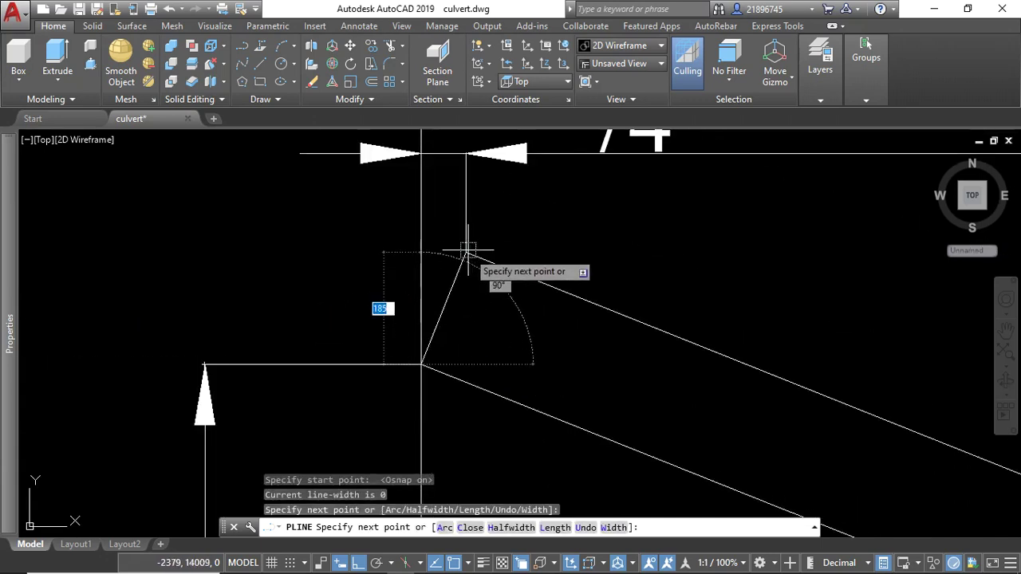
{"action": "left_click", "coordinate": [467, 254]}
{"action": "scroll", "coordinate": [337, 226], "scroll_direction": "down", "scroll_amount": 3}
{"action": "scroll", "coordinate": [592, 338], "scroll_direction": "up", "scroll_amount": 3}
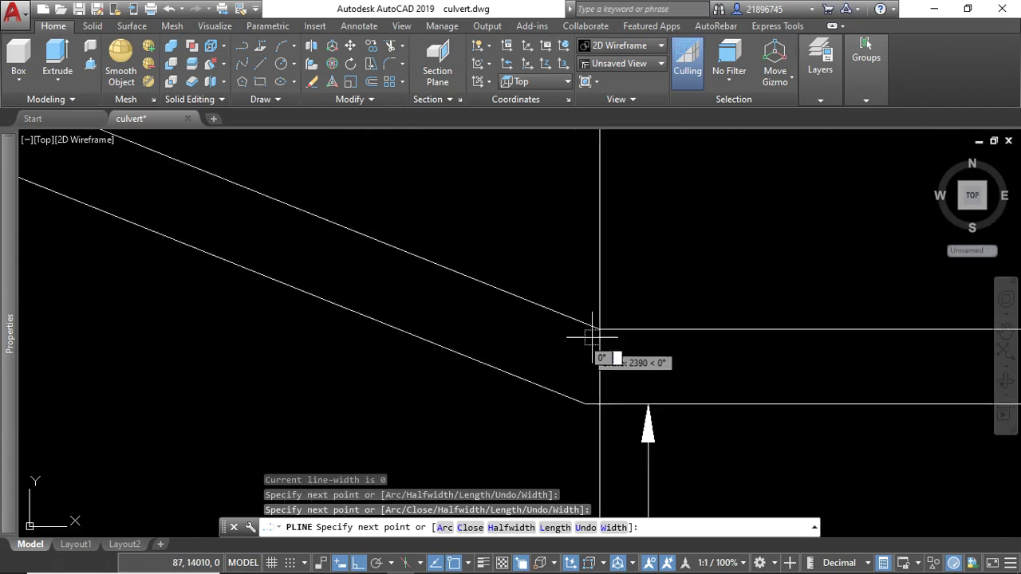
{"action": "left_click", "coordinate": [600, 329]}
Step: Continue the polyline along the upper barrel wall and right wing wall, ending it open beyond the slab's right edge
{"action": "scroll", "coordinate": [392, 337], "scroll_direction": "down", "scroll_amount": 3}
{"action": "scroll", "coordinate": [551, 273], "scroll_direction": "up", "scroll_amount": 4}
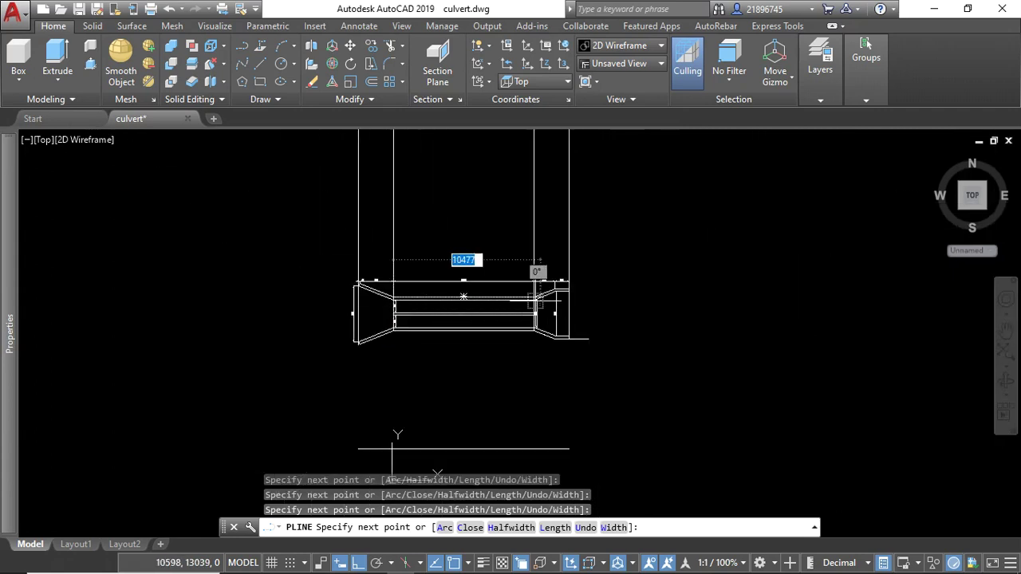
{"action": "scroll", "coordinate": [540, 252], "scroll_direction": "up", "scroll_amount": 2}
{"action": "left_click", "coordinate": [530, 230]}
{"action": "scroll", "coordinate": [526, 244], "scroll_direction": "down", "scroll_amount": 3}
{"action": "scroll", "coordinate": [524, 255], "scroll_direction": "up", "scroll_amount": 3}
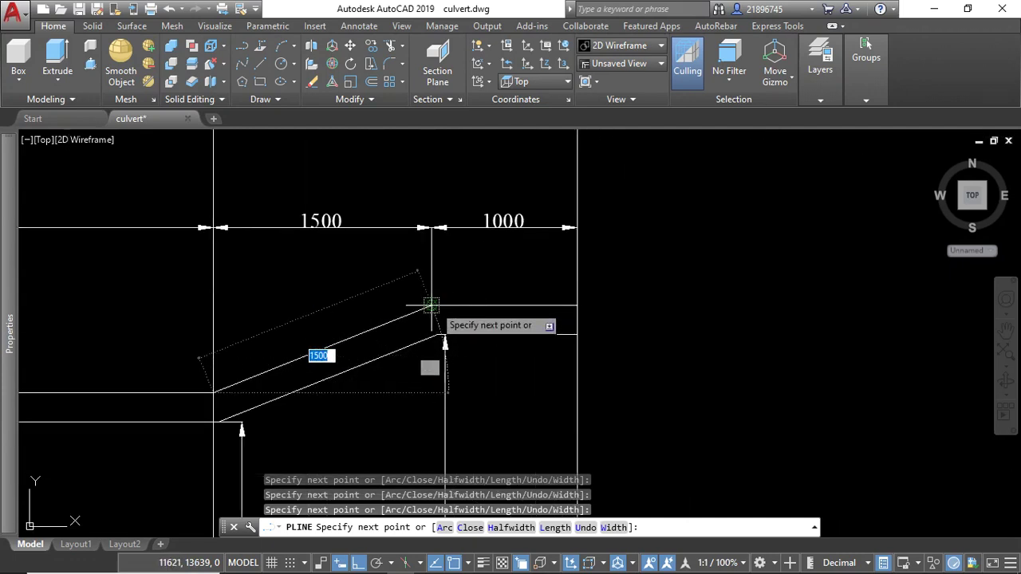
{"action": "left_click", "coordinate": [775, 283]}
{"action": "right_click", "coordinate": [775, 283]}
{"action": "left_click", "coordinate": [811, 294]}
{"action": "scroll", "coordinate": [685, 420], "scroll_direction": "down", "scroll_amount": 5}
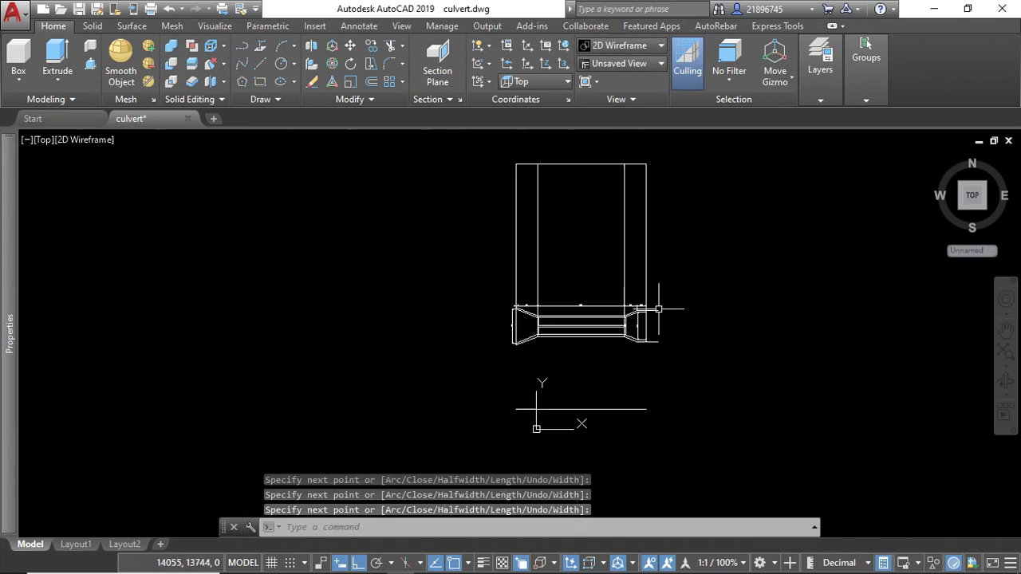
Step: Switch to the SW Isometric view and move the new open polyline straight down below the base slab
{"action": "left_click", "coordinate": [39, 141]}
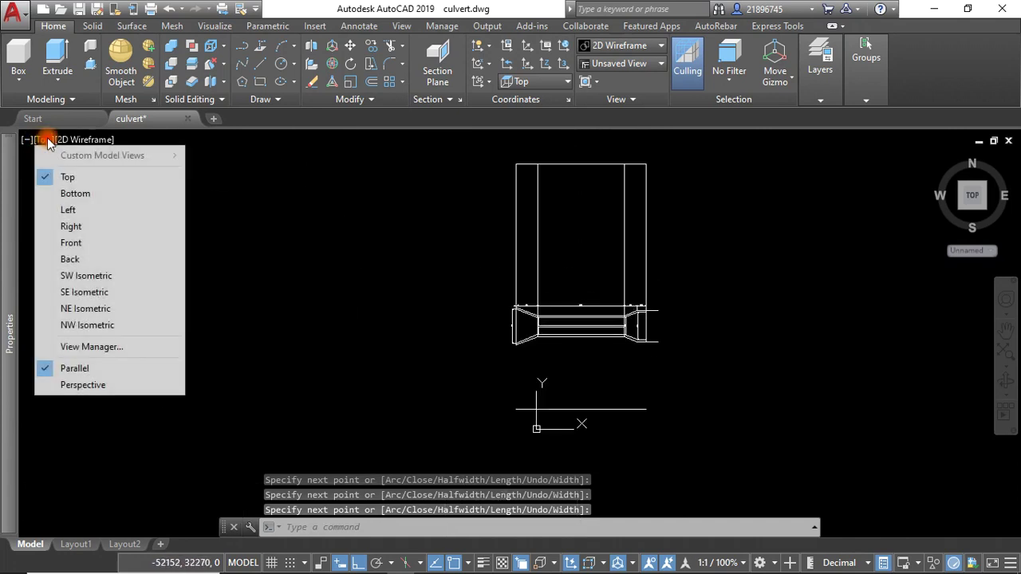
{"action": "left_click", "coordinate": [81, 281]}
{"action": "scroll", "coordinate": [626, 292], "scroll_direction": "up", "scroll_amount": 3}
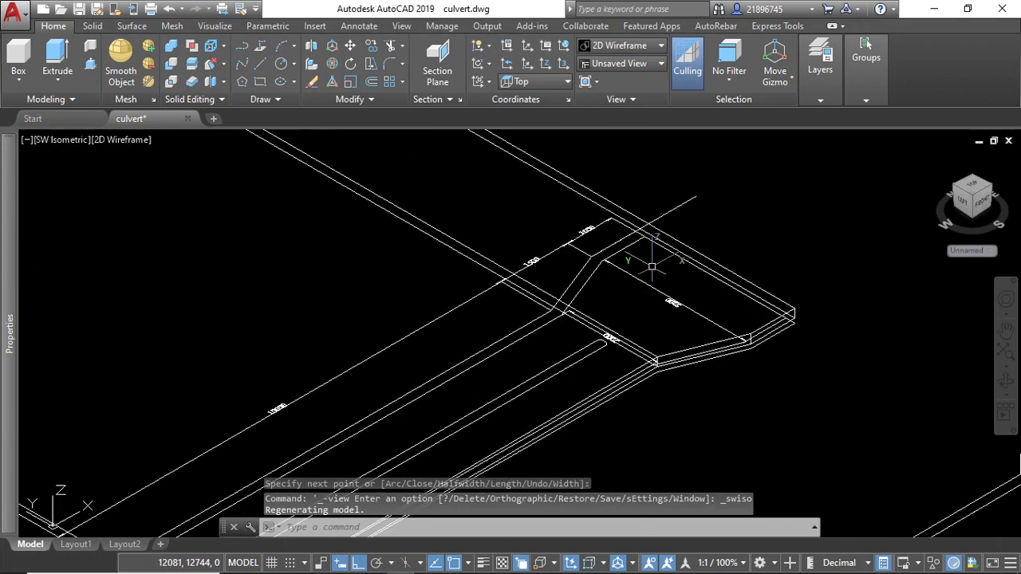
{"action": "left_click", "coordinate": [675, 197]}
{"action": "left_click", "coordinate": [670, 209]}
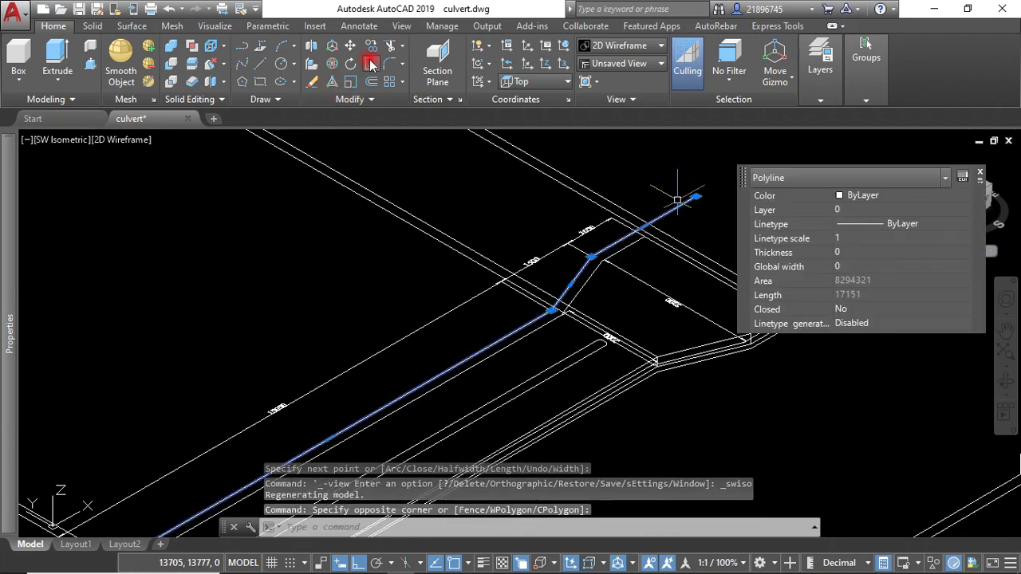
{"action": "left_click", "coordinate": [351, 49]}
{"action": "scroll", "coordinate": [502, 219], "scroll_direction": "down", "scroll_amount": 5}
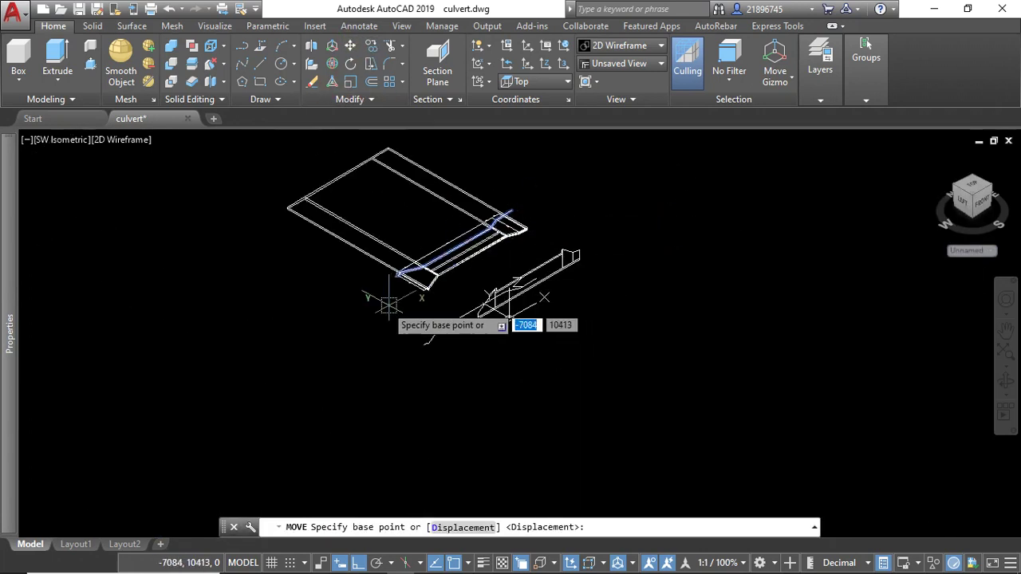
{"action": "left_click", "coordinate": [367, 311]}
{"action": "left_click", "coordinate": [358, 349]}
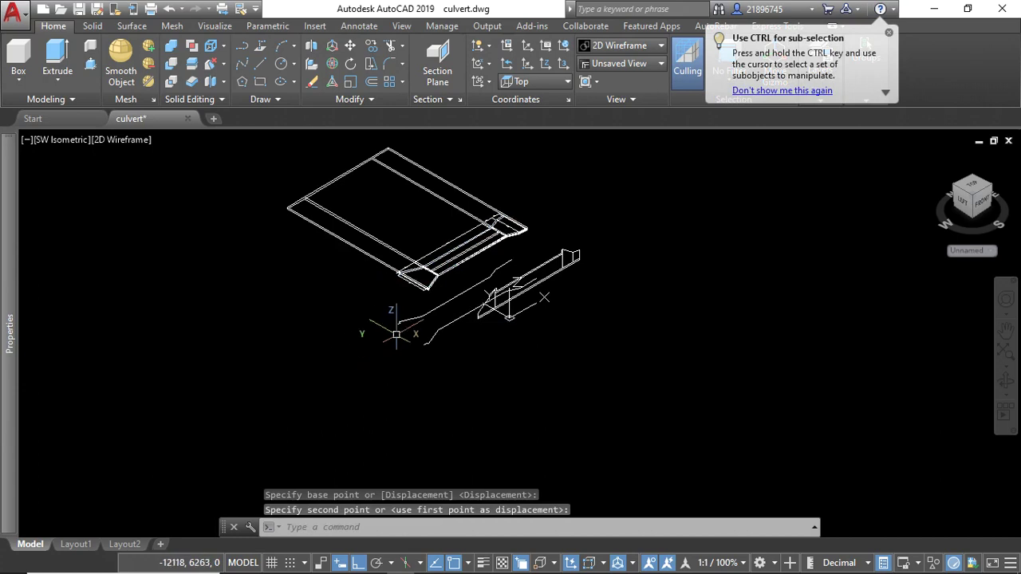
Step: Extrude the moved open polyline upward about 17353 units into a surface that passes completely through the slab
{"action": "left_click", "coordinate": [372, 285]}
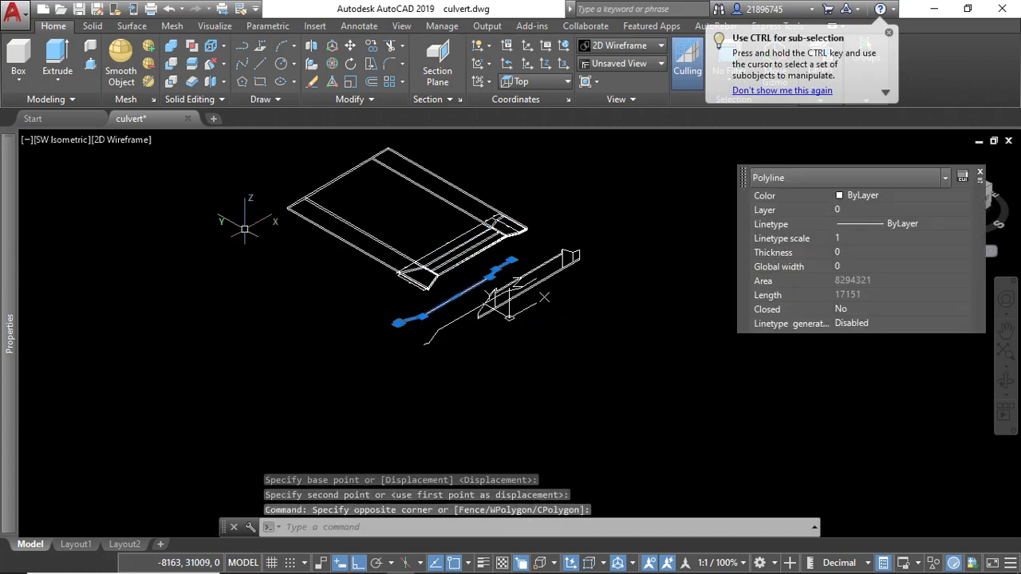
{"action": "type", "text": "extrude"}
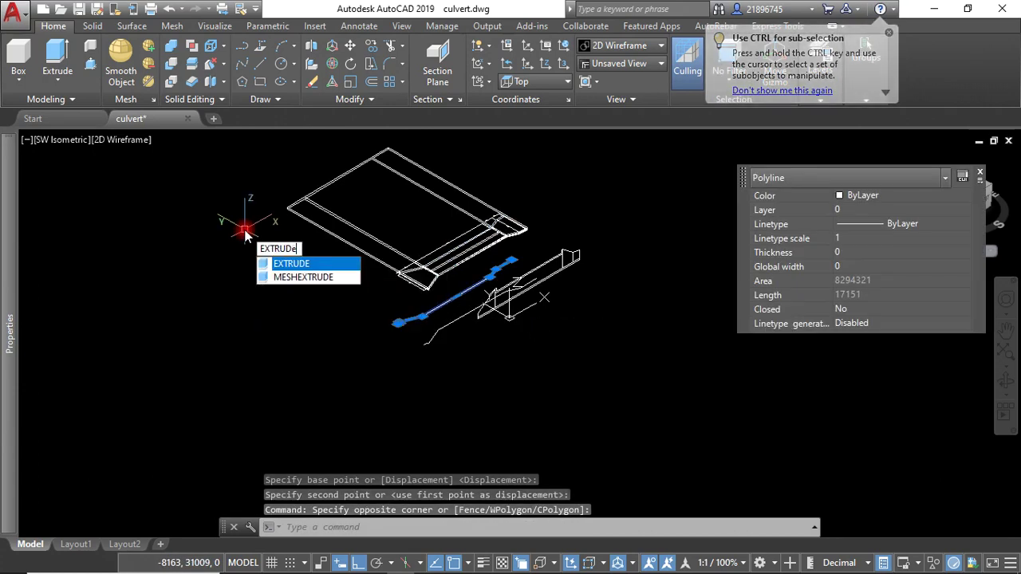
{"action": "key", "text": "Return"}
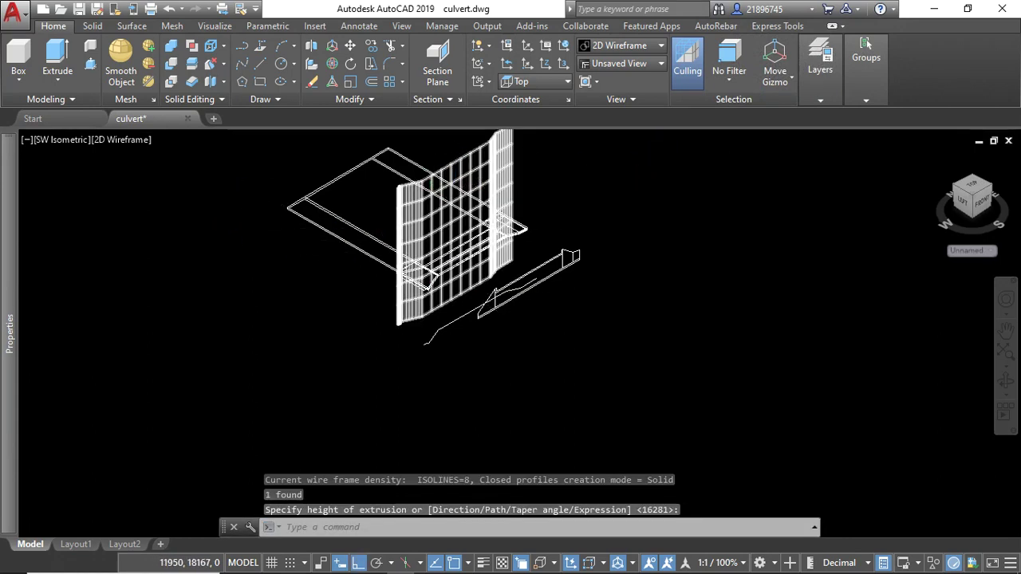
Step: Slice the base slab with the Surface option, using the new extruded surface as the cutter and keeping both sides
{"action": "scroll", "coordinate": [493, 211], "scroll_direction": "down", "scroll_amount": 4}
{"action": "scroll", "coordinate": [457, 196], "scroll_direction": "up", "scroll_amount": 4}
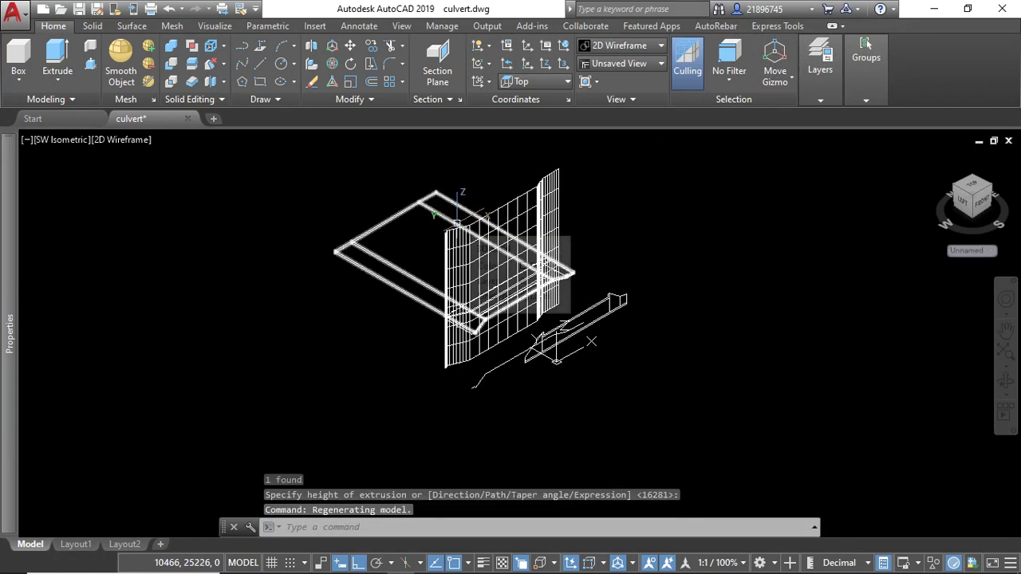
{"action": "scroll", "coordinate": [470, 303], "scroll_direction": "up", "scroll_amount": 5}
{"action": "scroll", "coordinate": [504, 399], "scroll_direction": "down", "scroll_amount": 5}
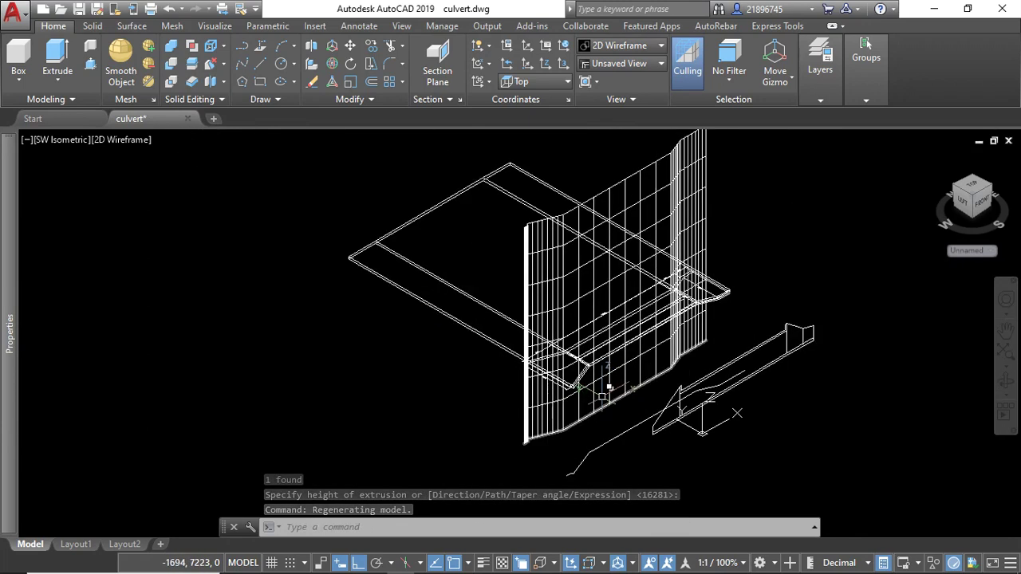
{"action": "type", "text": "SLIc"}
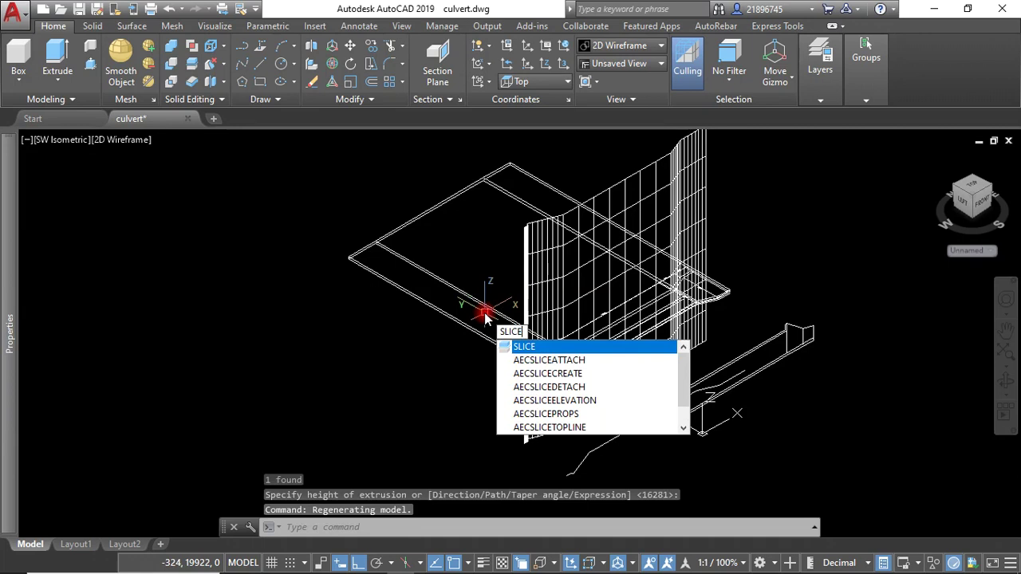
{"action": "type", "text": "E"}
{"action": "key", "text": "Return"}
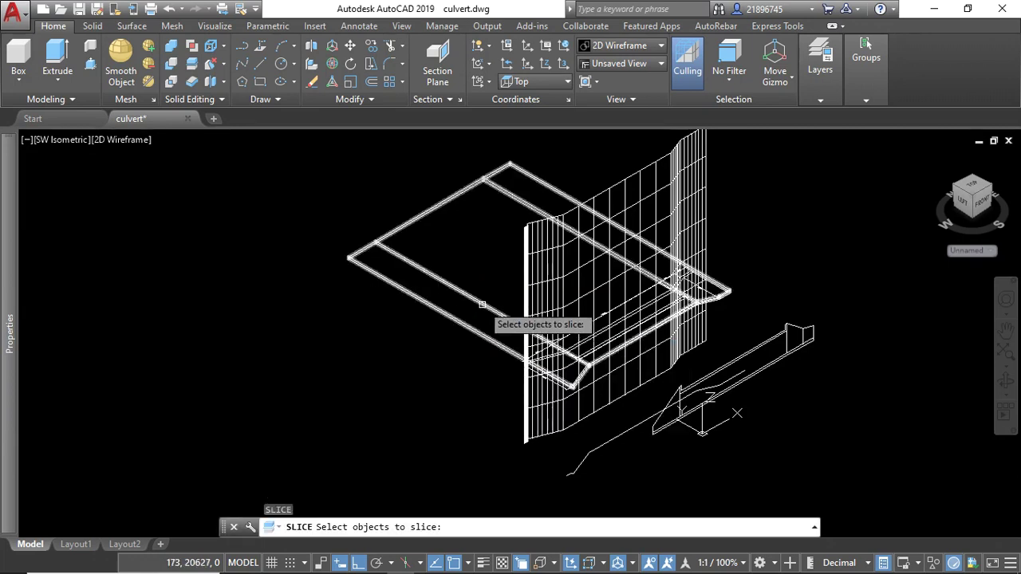
{"action": "left_click", "coordinate": [481, 305]}
{"action": "key", "text": "Return"}
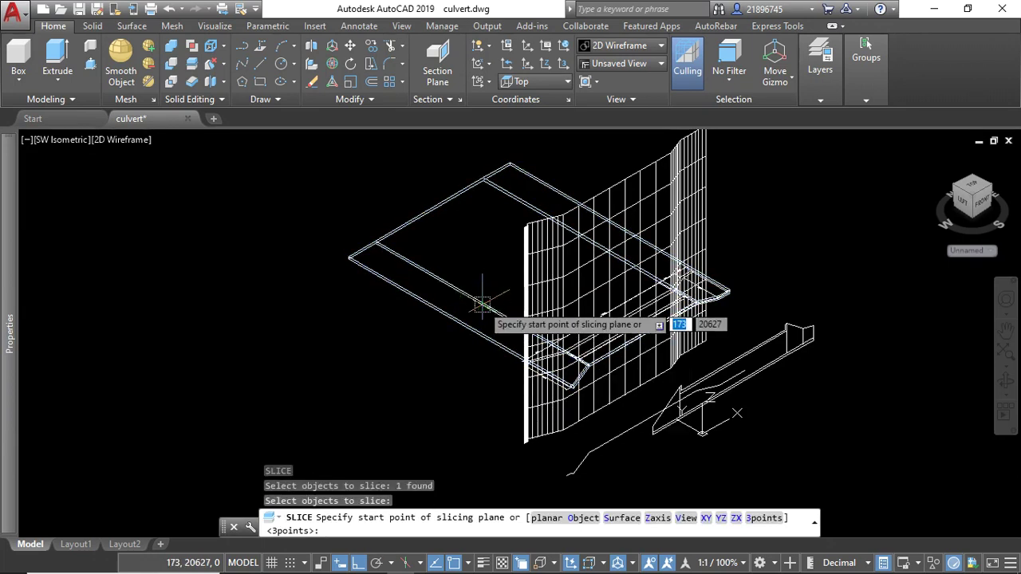
{"action": "left_click", "coordinate": [643, 520]}
{"action": "left_click", "coordinate": [626, 519]}
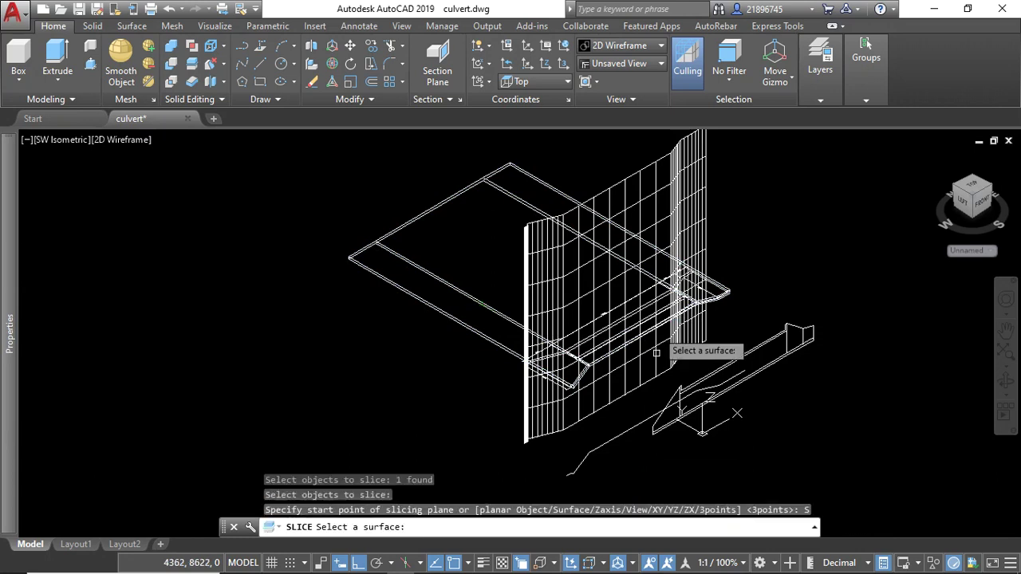
{"action": "left_click", "coordinate": [687, 158]}
{"action": "key", "text": "Return"}
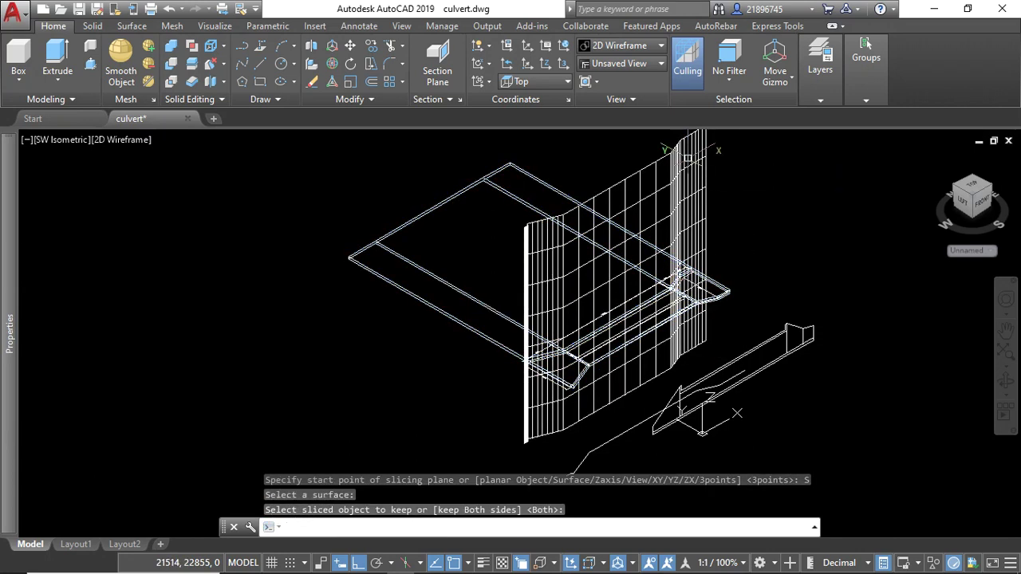
Step: Erase the second cutting surface and the large slab piece beyond the culvert's upper wall
{"action": "left_click", "coordinate": [679, 161]}
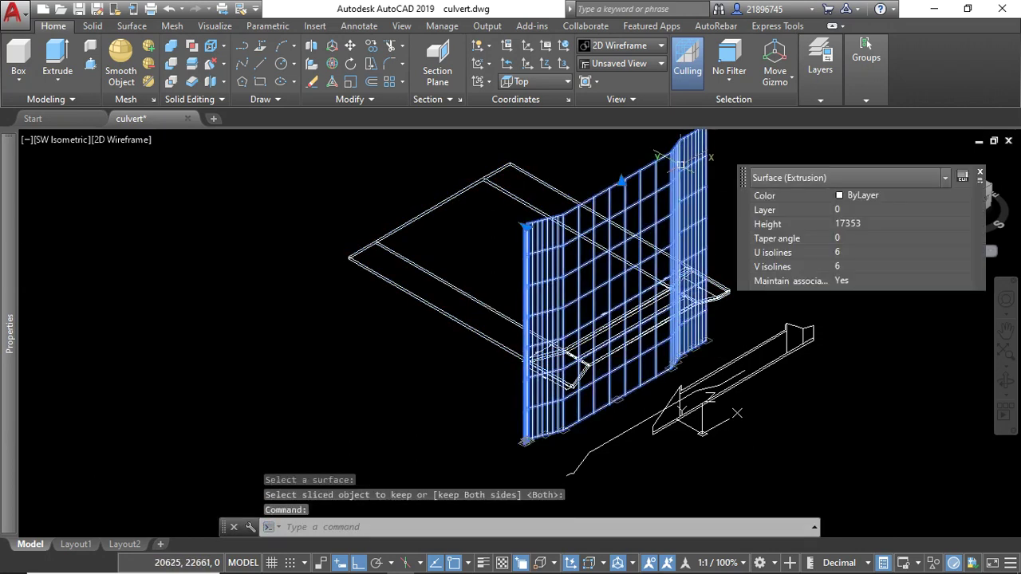
{"action": "key", "text": "Delete"}
{"action": "left_click", "coordinate": [634, 204]}
{"action": "left_click", "coordinate": [569, 240]}
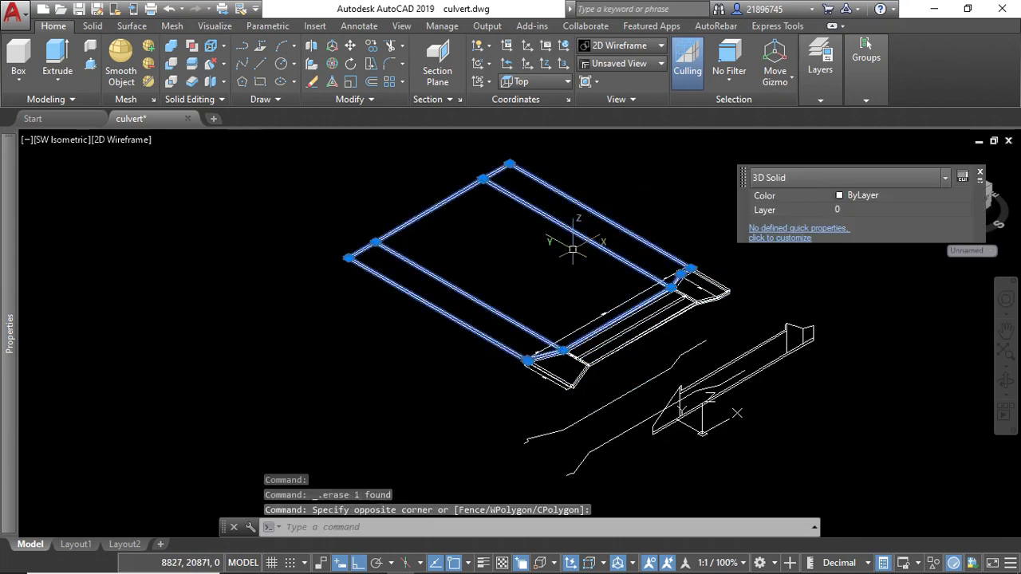
{"action": "key", "text": "Delete"}
Step: Display the model in the Shades of Gray visual style and examine the trimmed base slab's outline at the wing walls
{"action": "scroll", "coordinate": [683, 314], "scroll_direction": "up", "scroll_amount": 4}
{"action": "scroll", "coordinate": [701, 310], "scroll_direction": "down", "scroll_amount": 2}
{"action": "middle_click_drag", "start_coordinate": [689, 306], "coordinate": [695, 302]}
{"action": "scroll", "coordinate": [694, 301], "scroll_direction": "up", "scroll_amount": 2}
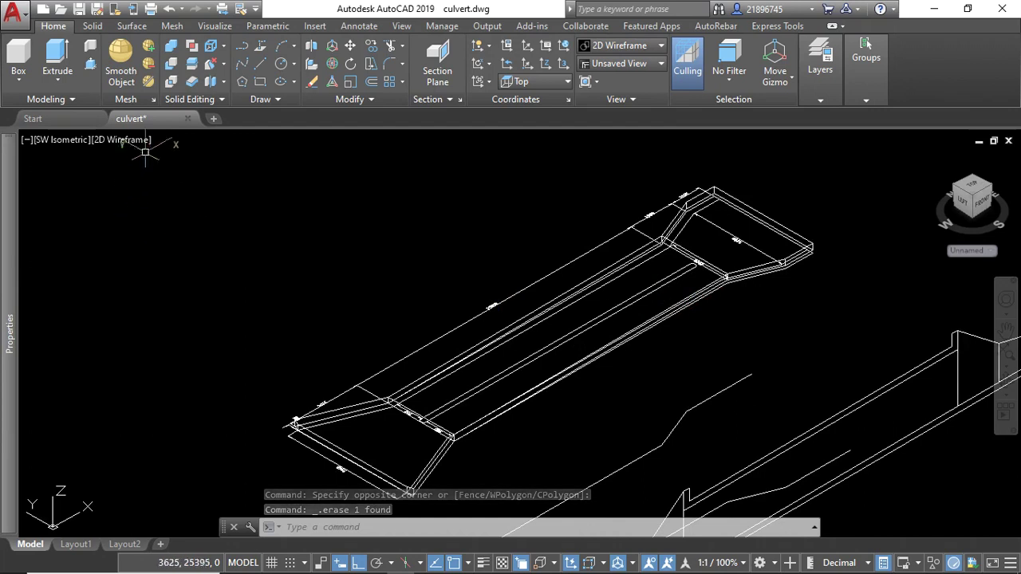
{"action": "left_click_drag", "start_coordinate": [141, 149], "coordinate": [214, 278]}
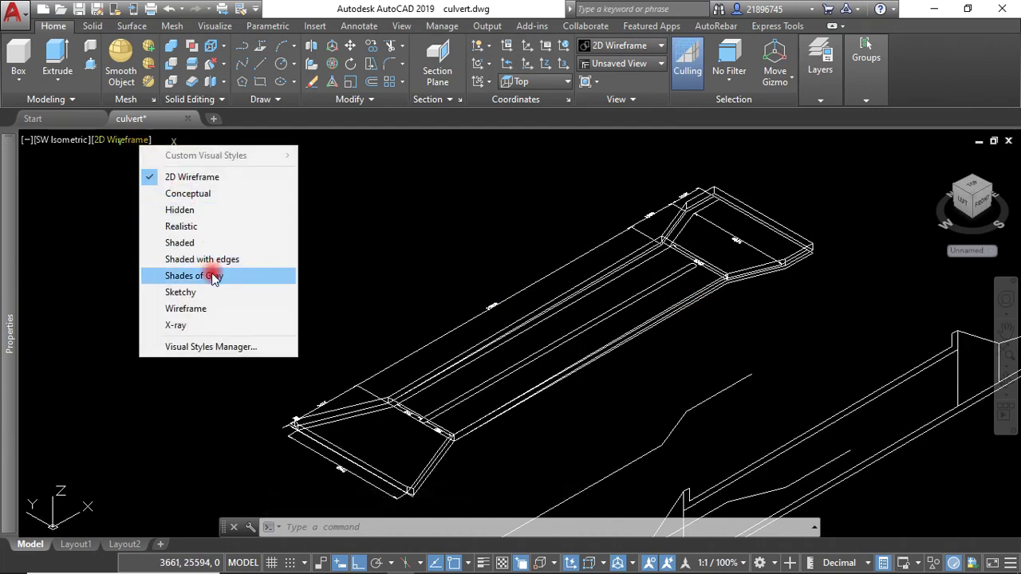
{"action": "left_click", "coordinate": [214, 275]}
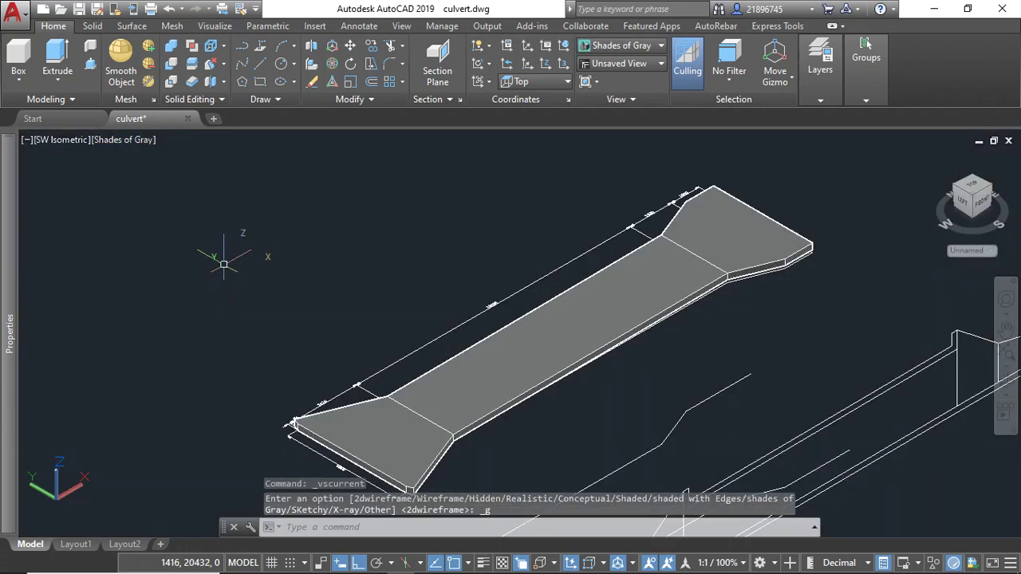
{"action": "scroll", "coordinate": [686, 224], "scroll_direction": "up", "scroll_amount": 1}
{"action": "scroll", "coordinate": [750, 249], "scroll_direction": "up", "scroll_amount": 4}
{"action": "scroll", "coordinate": [654, 278], "scroll_direction": "down", "scroll_amount": 8}
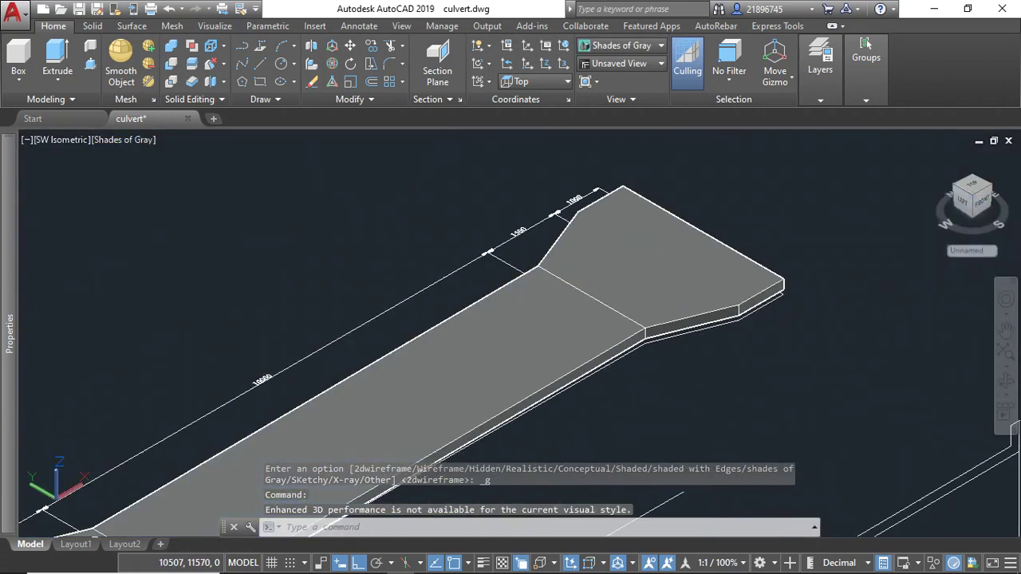
{"action": "scroll", "coordinate": [487, 408], "scroll_direction": "up", "scroll_amount": 3}
{"action": "scroll", "coordinate": [545, 325], "scroll_direction": "down", "scroll_amount": 5}
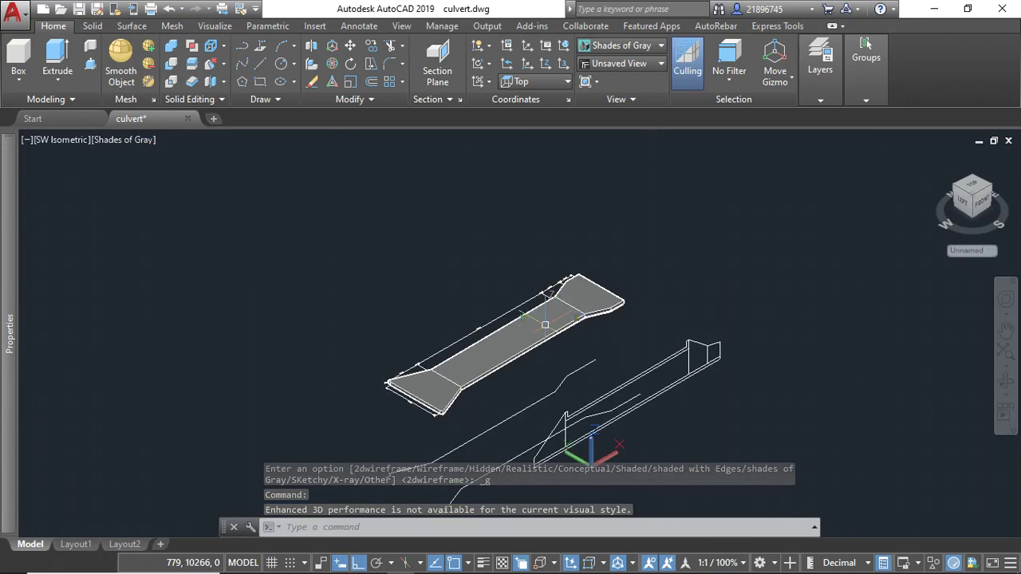
Step: Set the visual style back to 2D Wireframe, keeping the SW Isometric view
{"action": "left_click", "coordinate": [61, 141]}
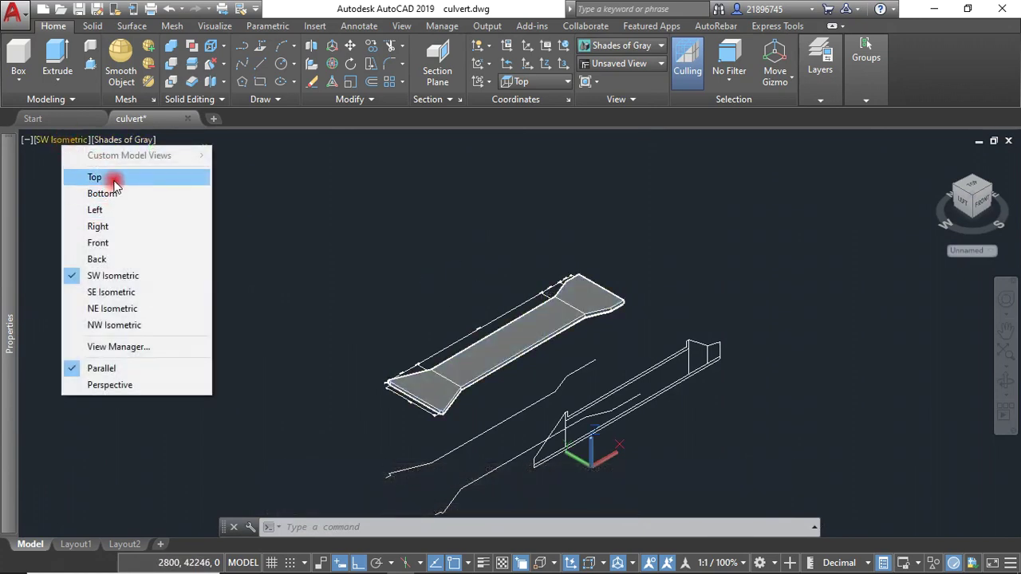
{"action": "left_click", "coordinate": [122, 145]}
{"action": "left_click", "coordinate": [125, 149]}
{"action": "left_click", "coordinate": [126, 142]}
{"action": "left_click", "coordinate": [177, 176]}
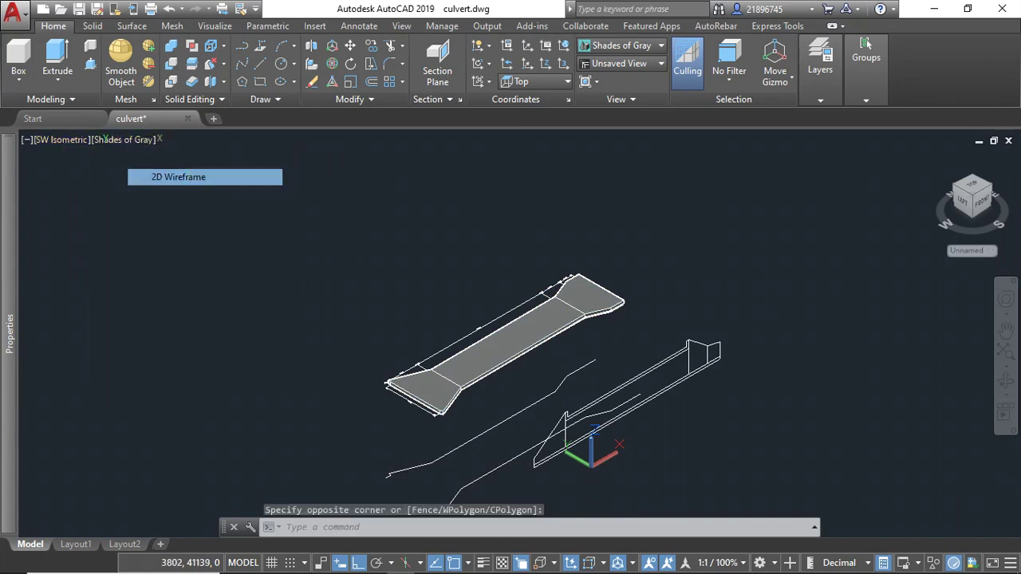
{"action": "scroll", "coordinate": [433, 354], "scroll_direction": "up", "scroll_amount": 5}
{"action": "scroll", "coordinate": [433, 337], "scroll_direction": "down", "scroll_amount": 5}
{"action": "scroll", "coordinate": [410, 319], "scroll_direction": "up", "scroll_amount": 7}
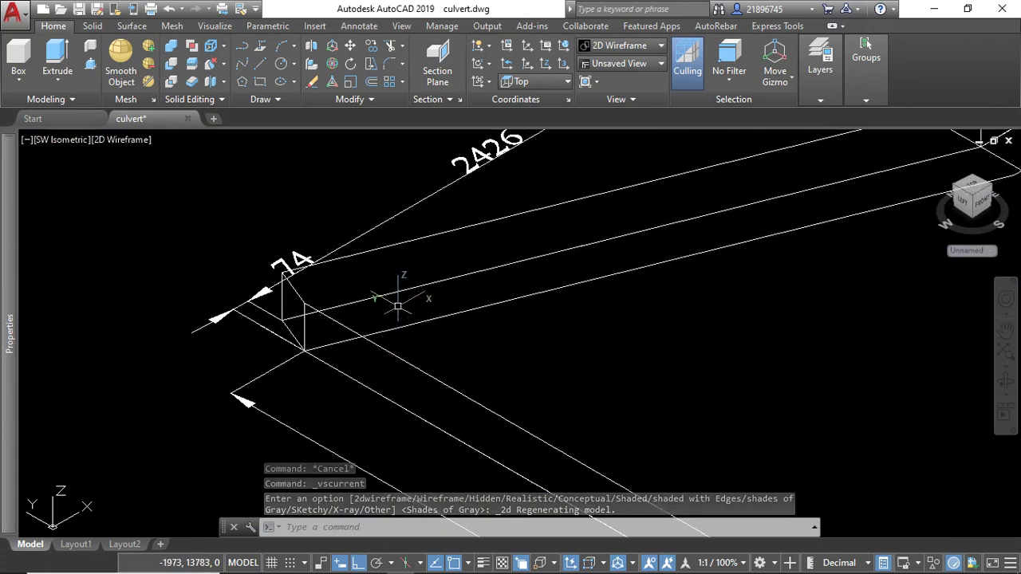
{"action": "left_click", "coordinate": [399, 290]}
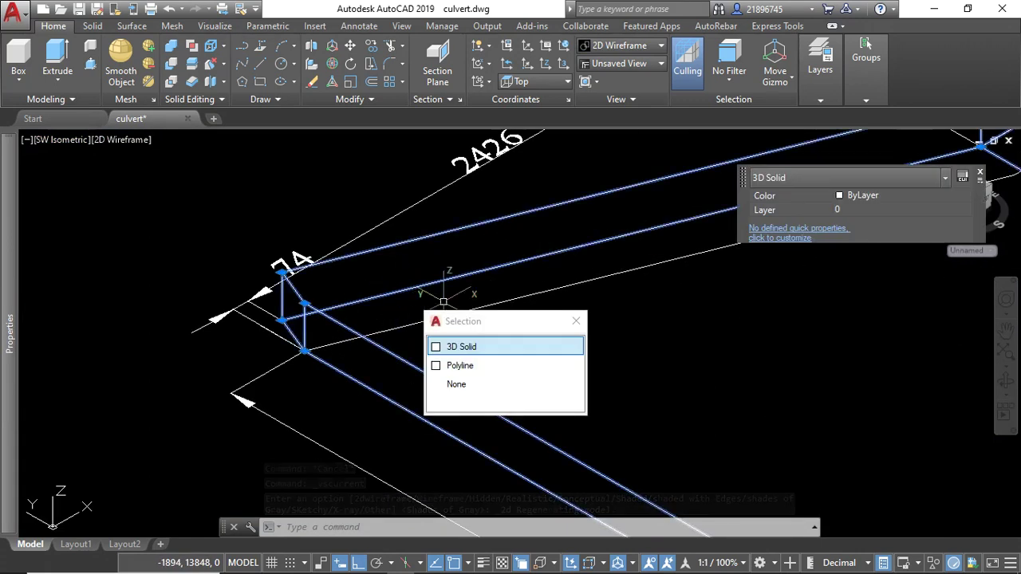
{"action": "left_click", "coordinate": [482, 365]}
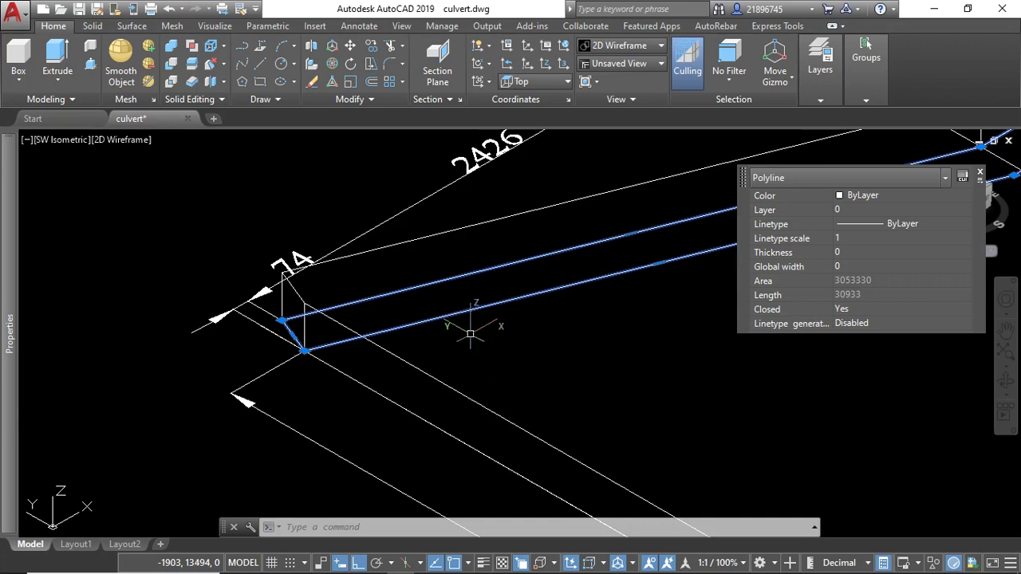
{"action": "left_click", "coordinate": [349, 46]}
{"action": "scroll", "coordinate": [363, 231], "scroll_direction": "down", "scroll_amount": 5}
{"action": "left_click", "coordinate": [360, 243]}
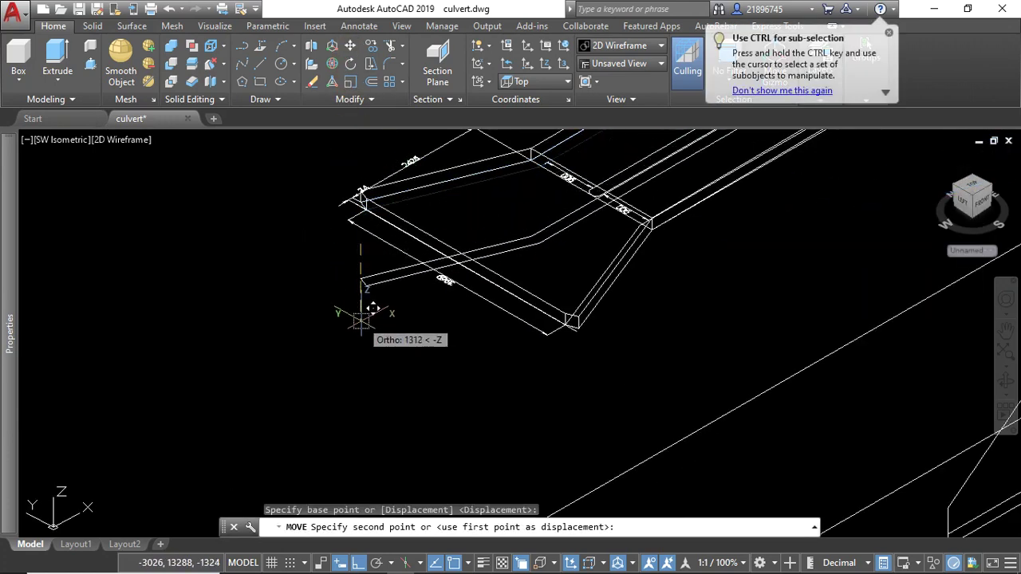
{"action": "key", "text": "Escape"}
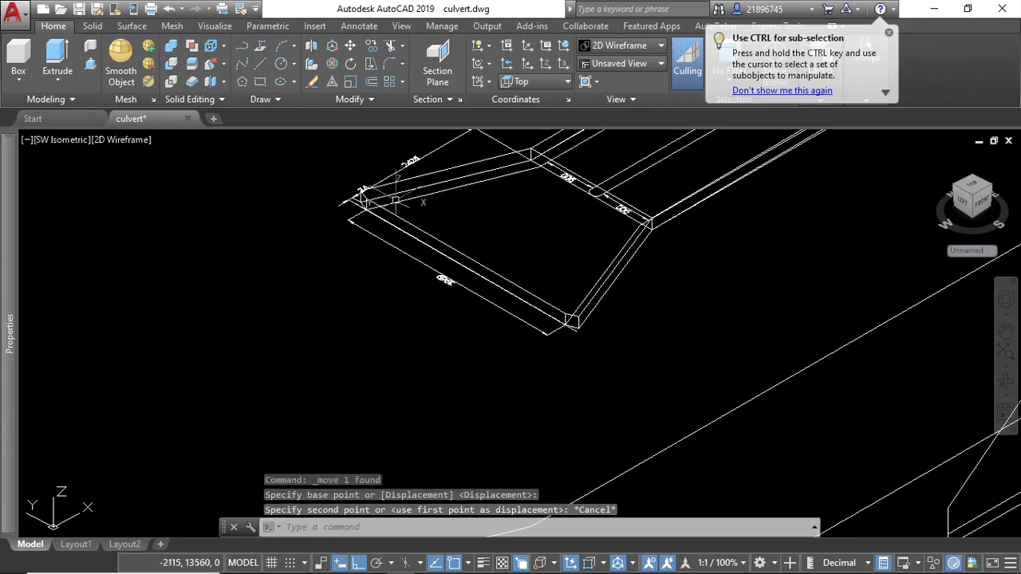
Step: Copy the far side wall's closed polyline straight down to below the base slab
{"action": "left_click", "coordinate": [410, 185]}
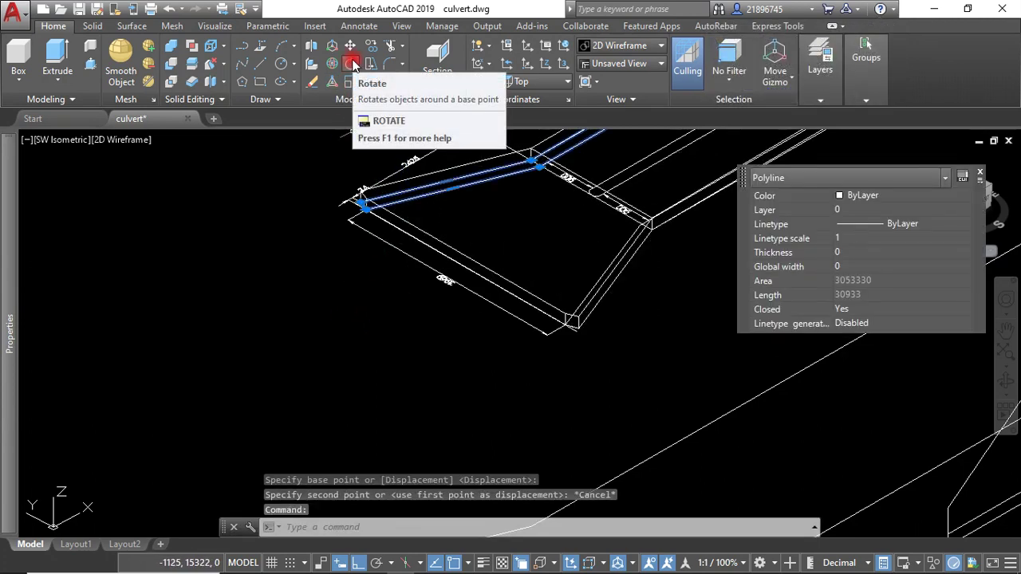
{"action": "left_click", "coordinate": [371, 46]}
{"action": "left_click", "coordinate": [367, 211]}
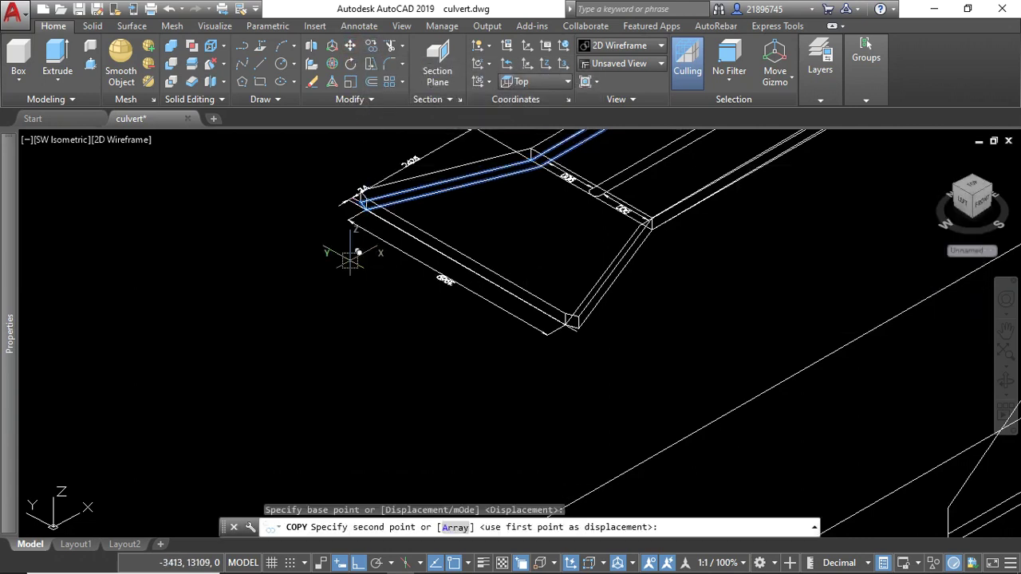
{"action": "left_click", "coordinate": [342, 335]}
{"action": "key", "text": "Escape"}
{"action": "left_click", "coordinate": [373, 318]}
{"action": "left_click", "coordinate": [365, 290]}
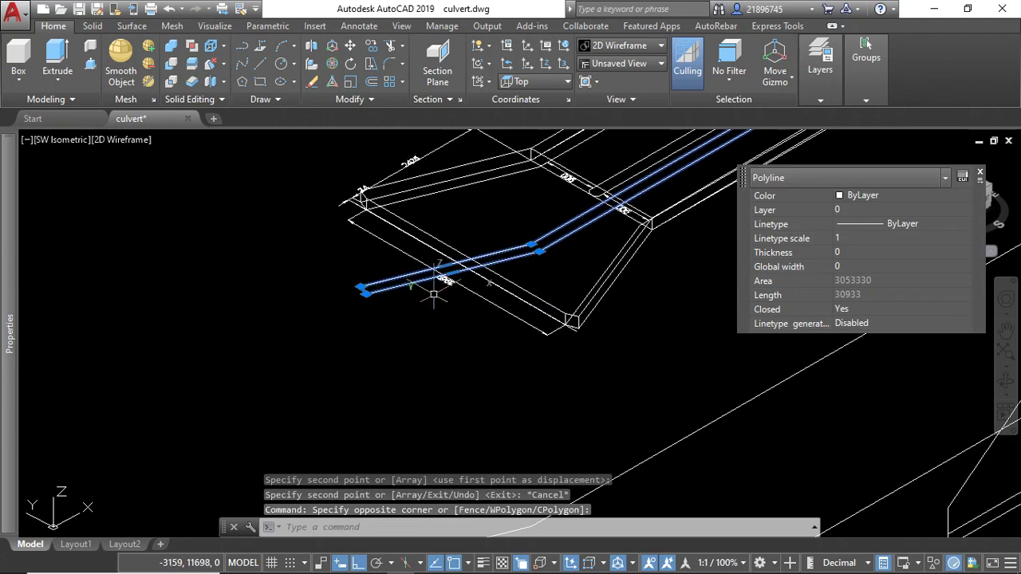
{"action": "key", "text": "Escape"}
Step: Copy the middle wall's closed polyline straight down to below the base slab, keeping Ortho on
{"action": "left_click", "coordinate": [623, 170]}
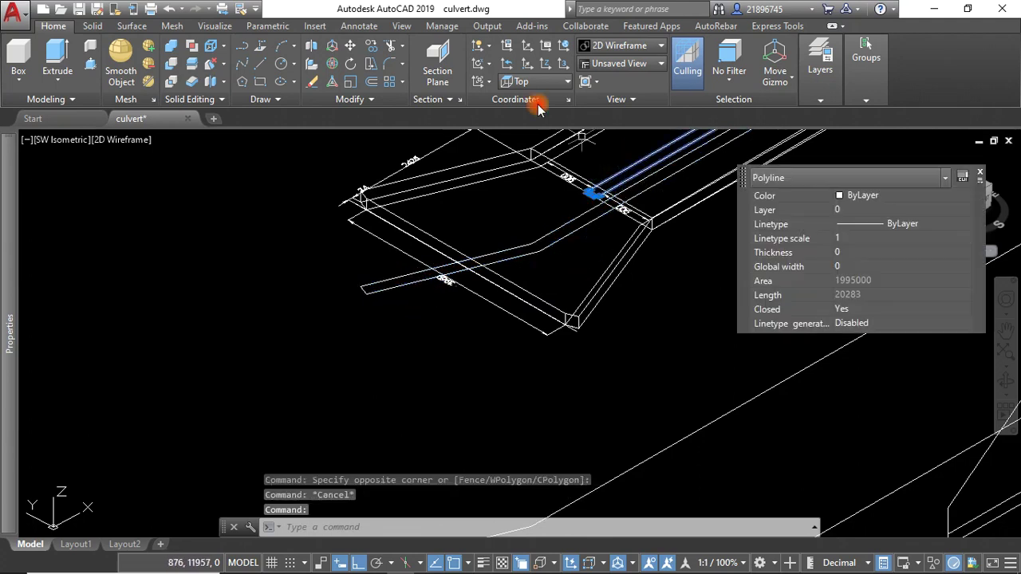
{"action": "left_click", "coordinate": [374, 46]}
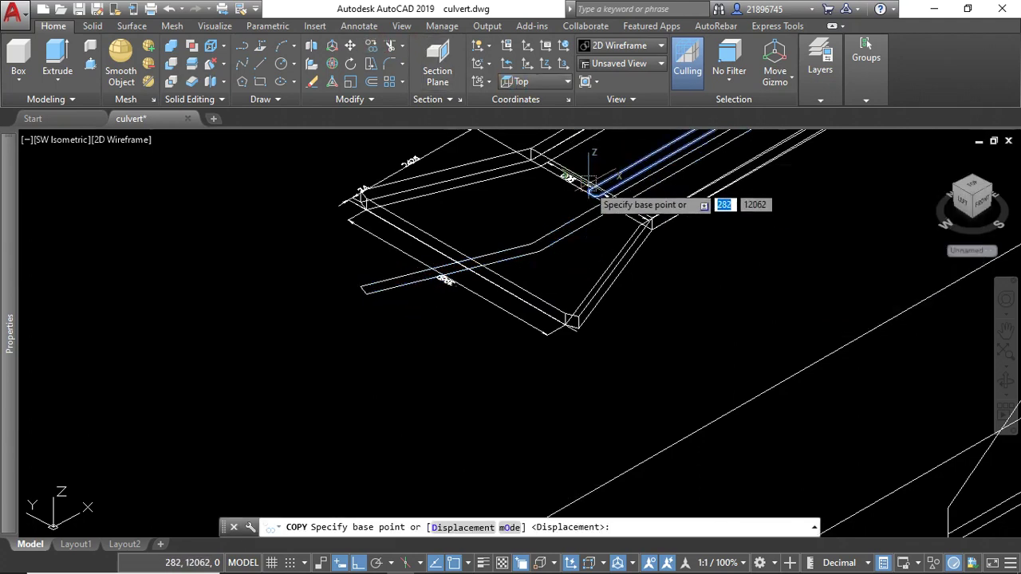
{"action": "key", "text": "Escape"}
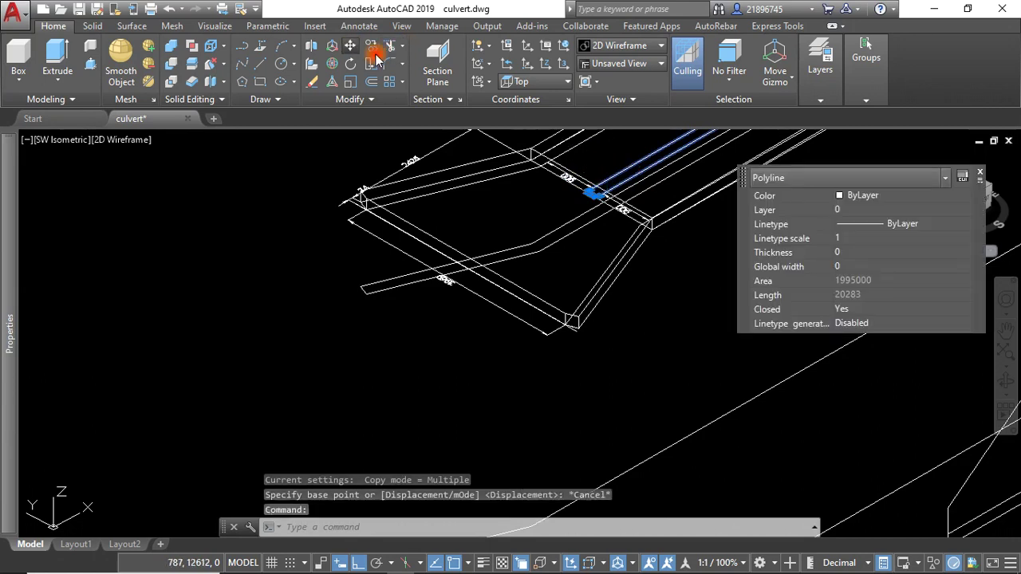
{"action": "left_click", "coordinate": [374, 51]}
{"action": "key", "text": "Escape"}
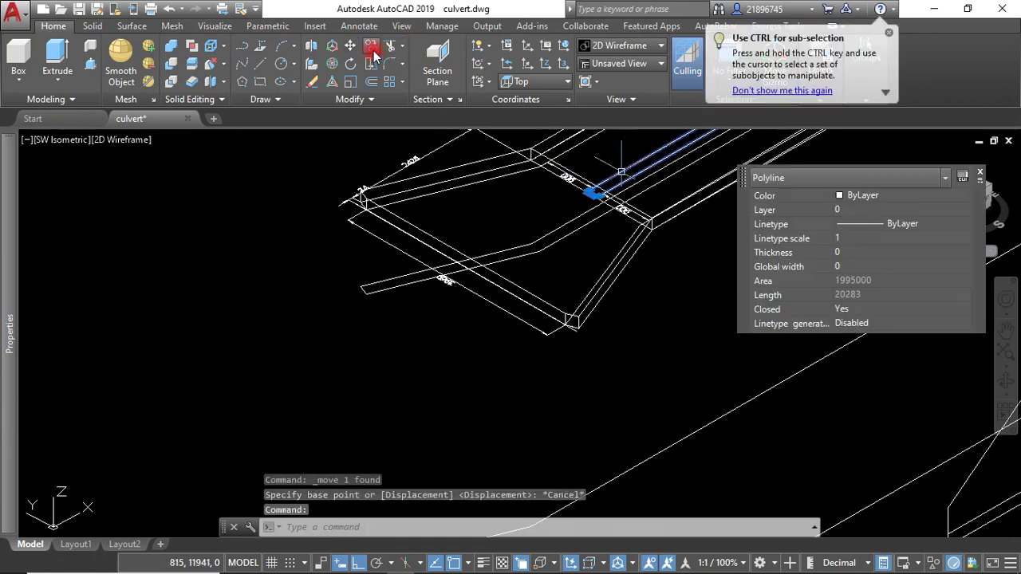
{"action": "left_click", "coordinate": [373, 49]}
{"action": "scroll", "coordinate": [598, 196], "scroll_direction": "up", "scroll_amount": 3}
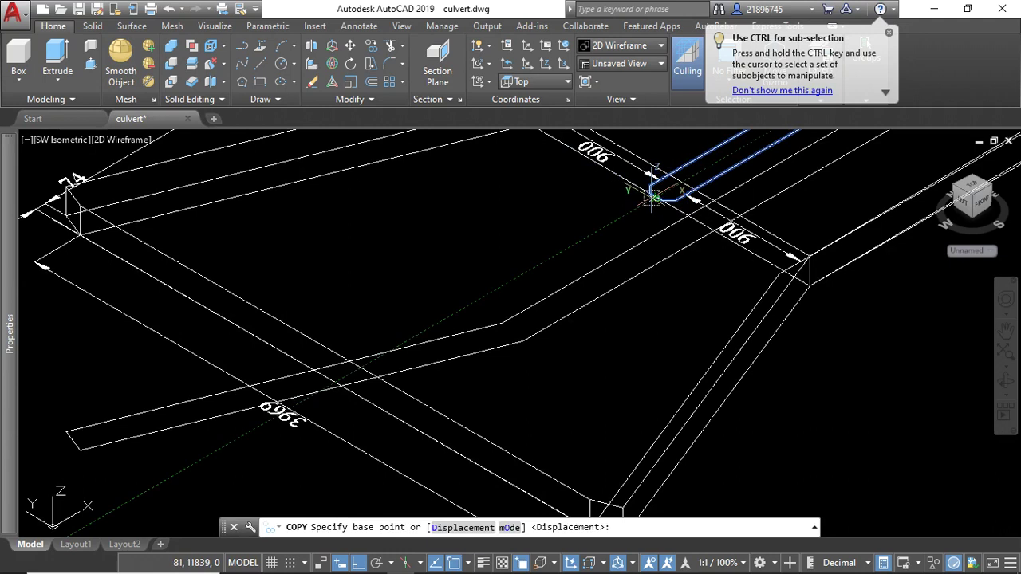
{"action": "left_click", "coordinate": [650, 193]}
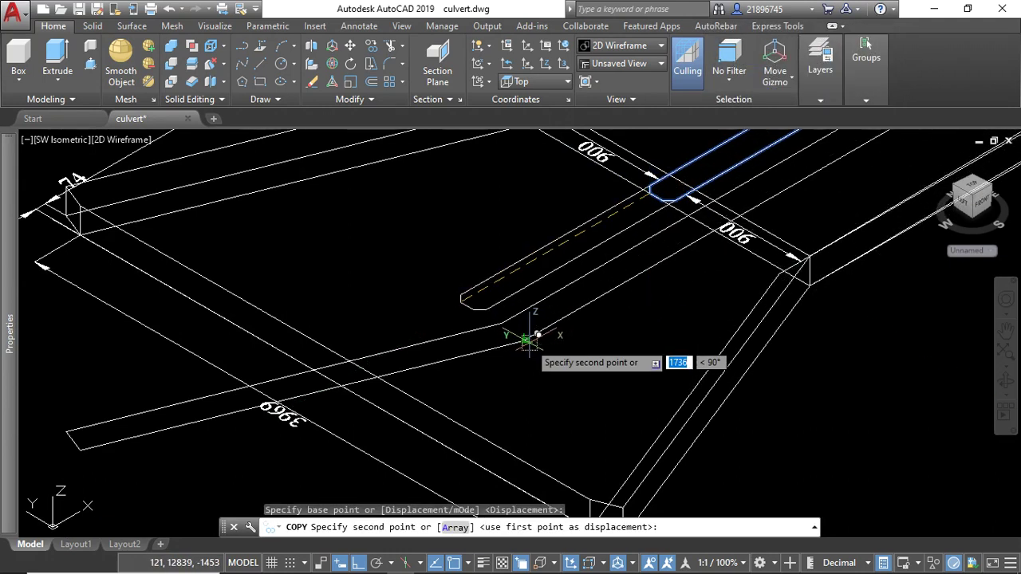
{"action": "scroll", "coordinate": [617, 318], "scroll_direction": "down", "scroll_amount": 3}
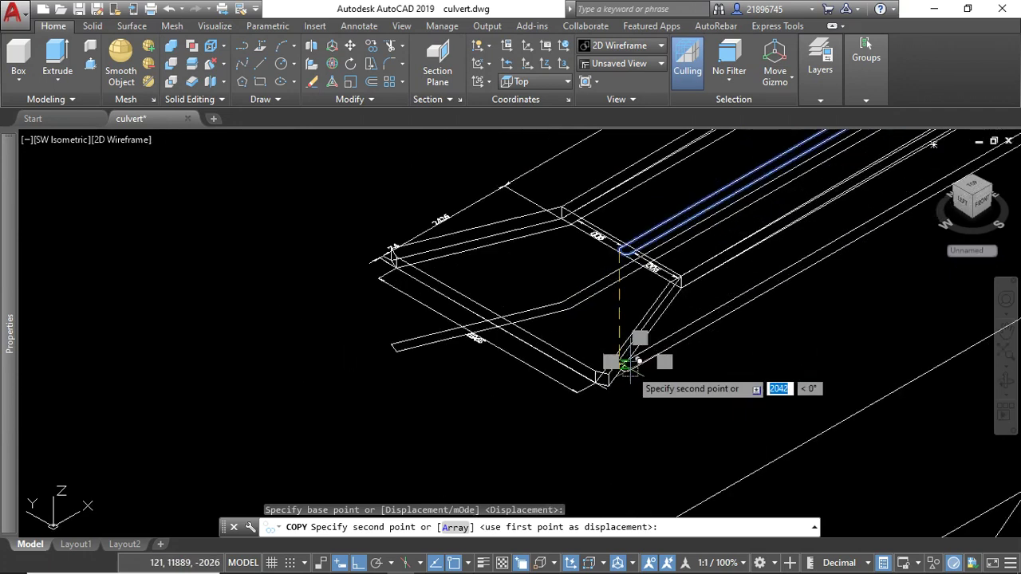
{"action": "scroll", "coordinate": [630, 362], "scroll_direction": "up", "scroll_amount": 2}
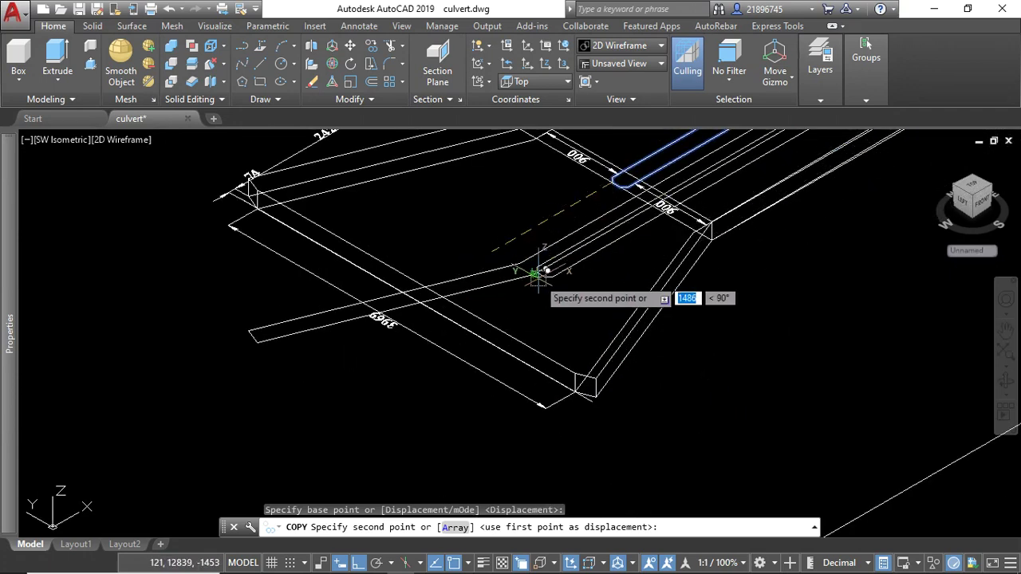
{"action": "left_click", "coordinate": [376, 563]}
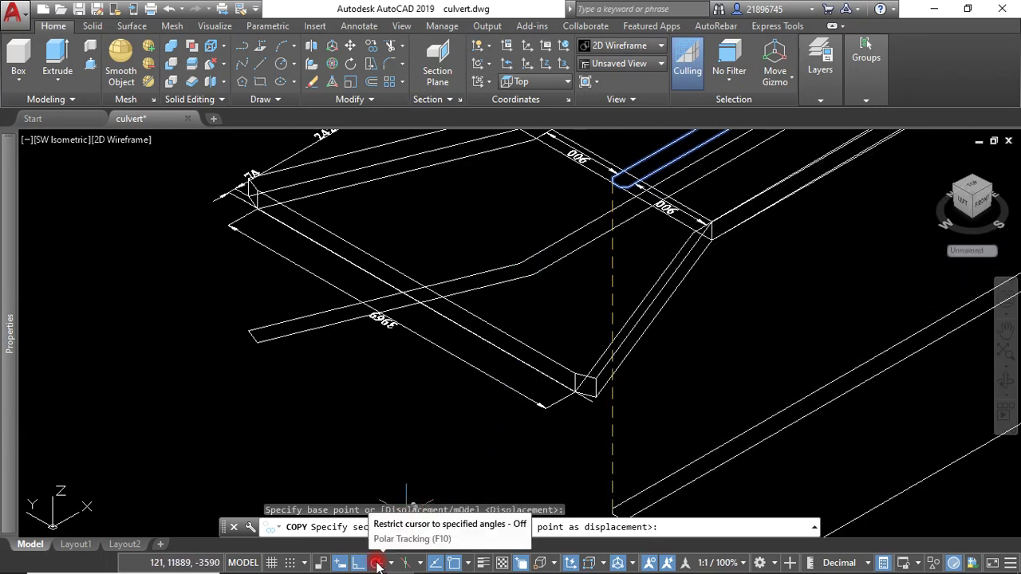
{"action": "left_click", "coordinate": [357, 563]}
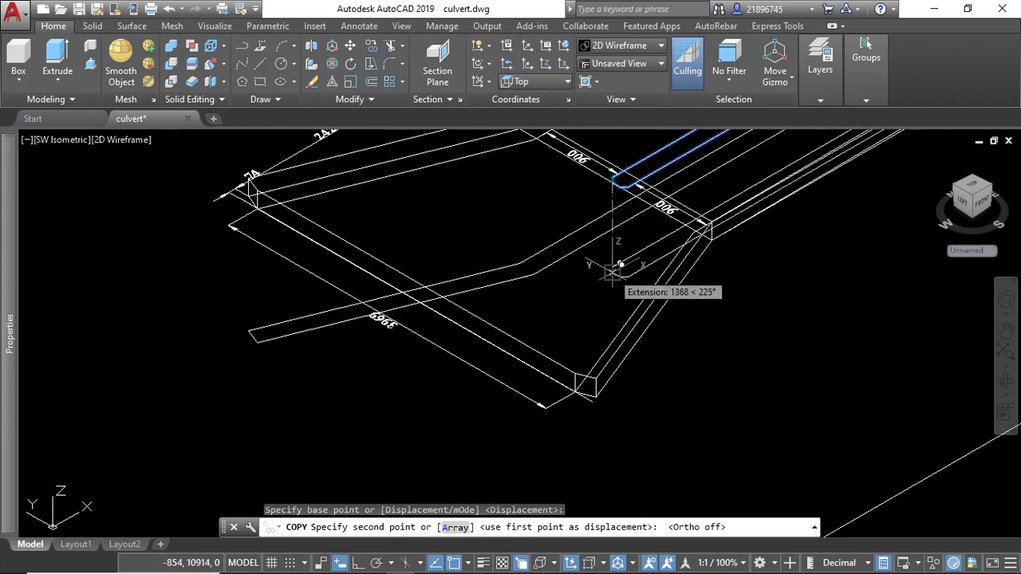
{"action": "left_click", "coordinate": [366, 558]}
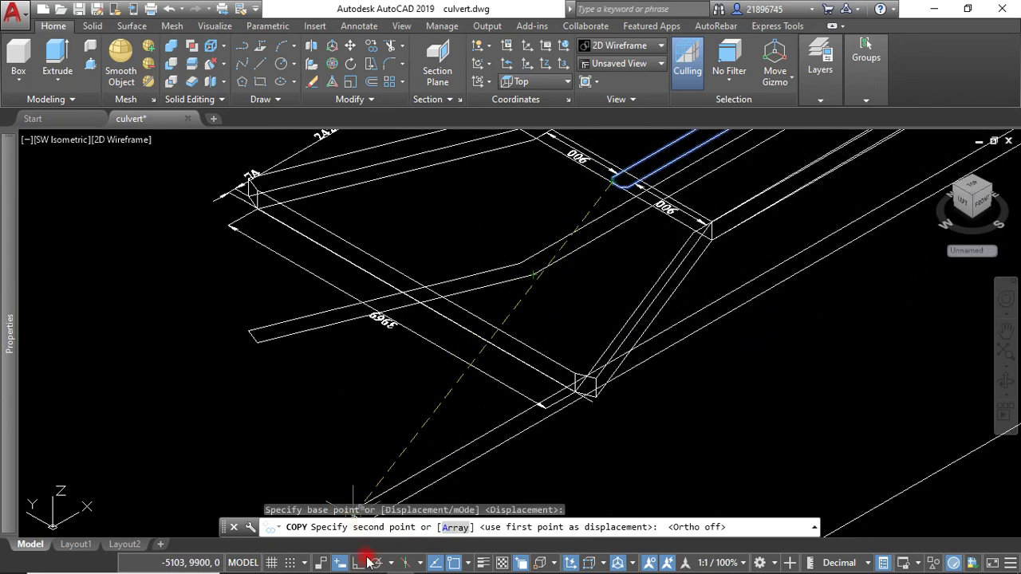
{"action": "left_click", "coordinate": [571, 331]}
{"action": "key", "text": "Escape"}
{"action": "scroll", "coordinate": [685, 240], "scroll_direction": "up", "scroll_amount": 4}
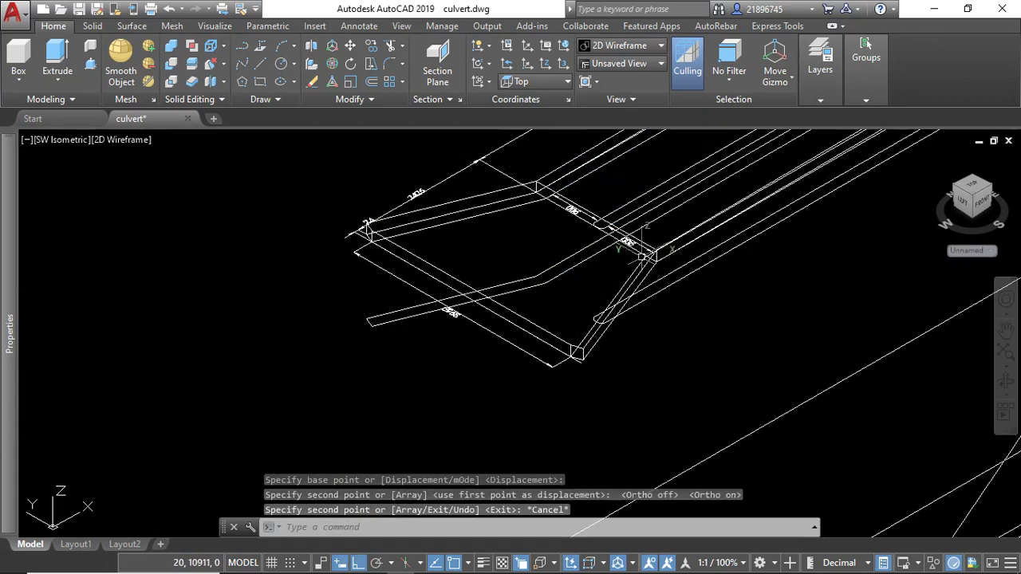
Step: Copy the near side wall's closed polyline straight down about 1706 units below the base slab
{"action": "left_click", "coordinate": [688, 235]}
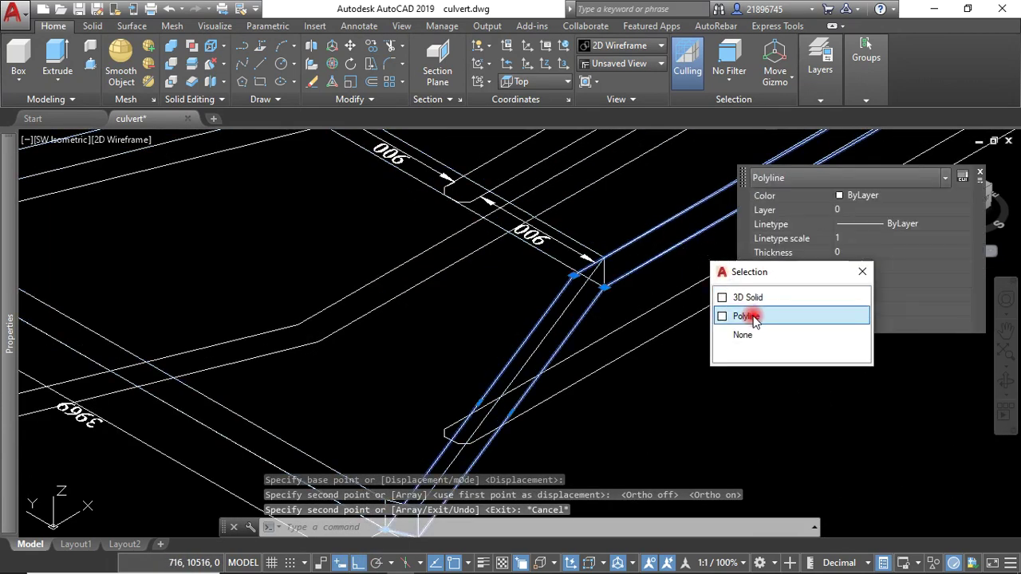
{"action": "left_click", "coordinate": [752, 314]}
{"action": "scroll", "coordinate": [415, 257], "scroll_direction": "down", "scroll_amount": 6}
{"action": "scroll", "coordinate": [438, 255], "scroll_direction": "up", "scroll_amount": 6}
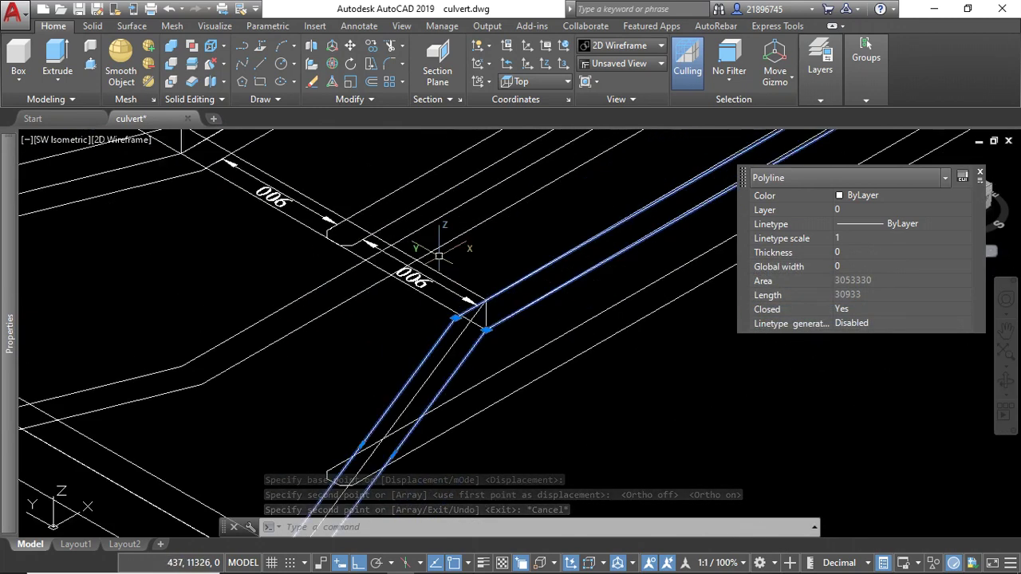
{"action": "left_click", "coordinate": [373, 47]}
{"action": "scroll", "coordinate": [497, 285], "scroll_direction": "down", "scroll_amount": 6}
{"action": "left_click", "coordinate": [550, 275]}
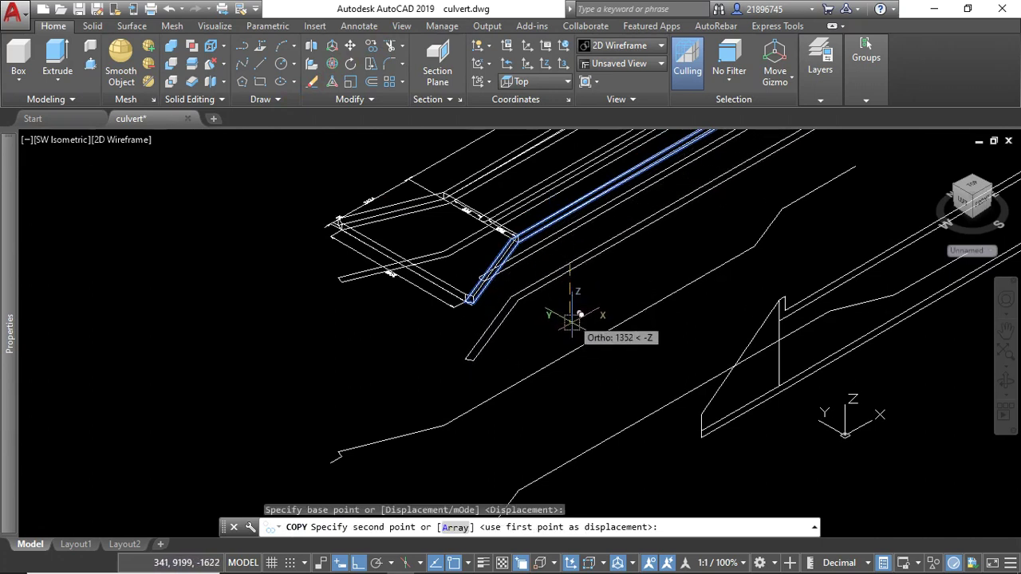
{"action": "left_click", "coordinate": [570, 323]}
{"action": "right_click", "coordinate": [570, 323]}
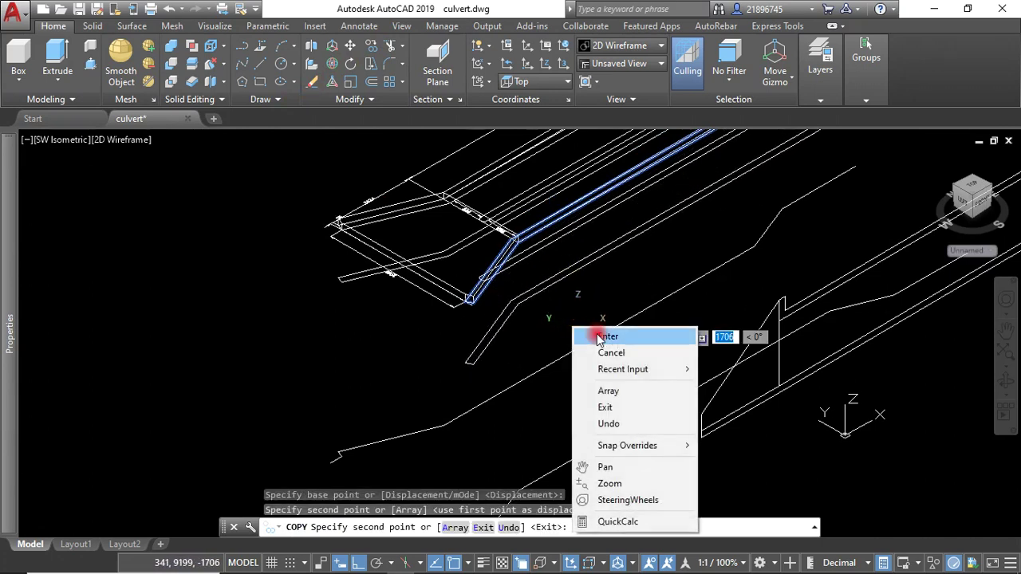
{"action": "left_click", "coordinate": [594, 333]}
Step: Extrude the lowered copy of the near side wall's polyline upward about 7018 units, through the base slab
{"action": "scroll", "coordinate": [614, 263], "scroll_direction": "down", "scroll_amount": 5}
{"action": "scroll", "coordinate": [638, 253], "scroll_direction": "up", "scroll_amount": 3}
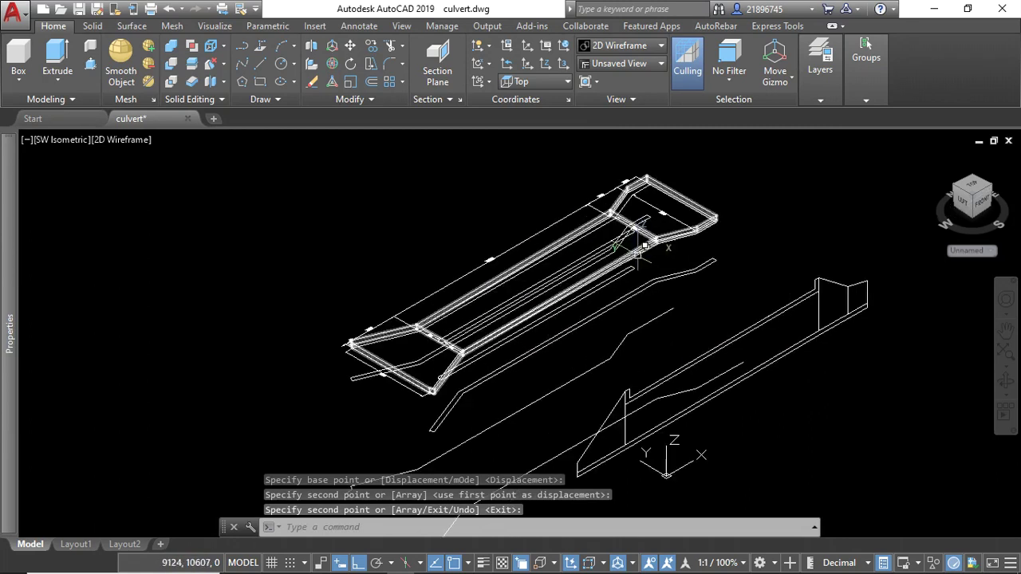
{"action": "left_click", "coordinate": [669, 294]}
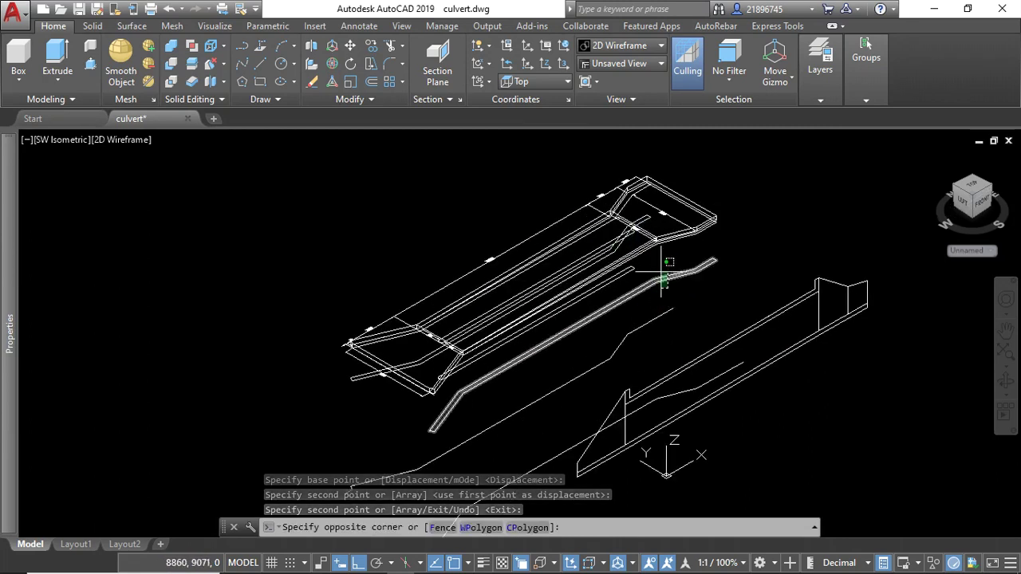
{"action": "left_click", "coordinate": [656, 257]}
{"action": "type", "text": "extru"}
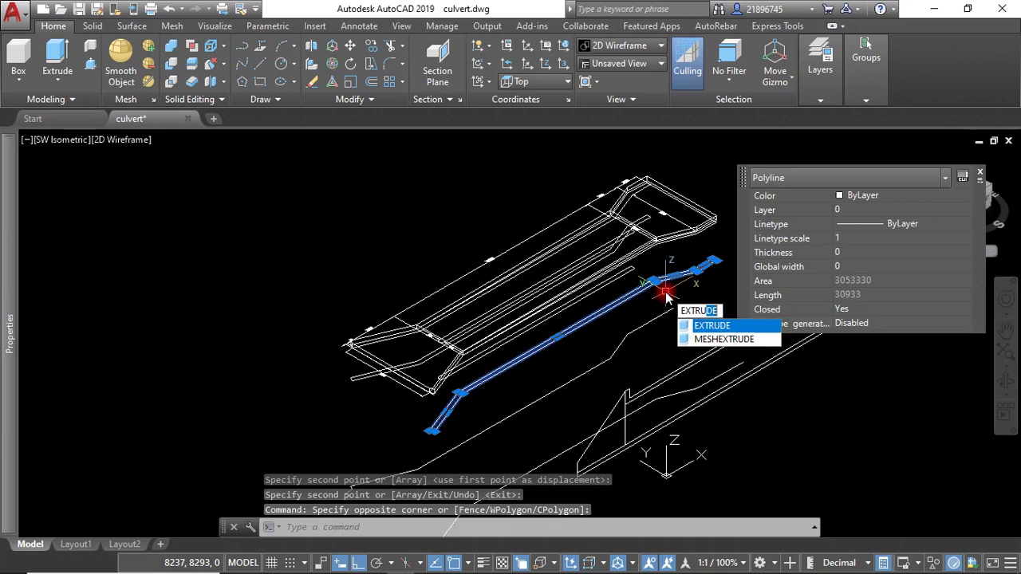
{"action": "key", "text": "Return"}
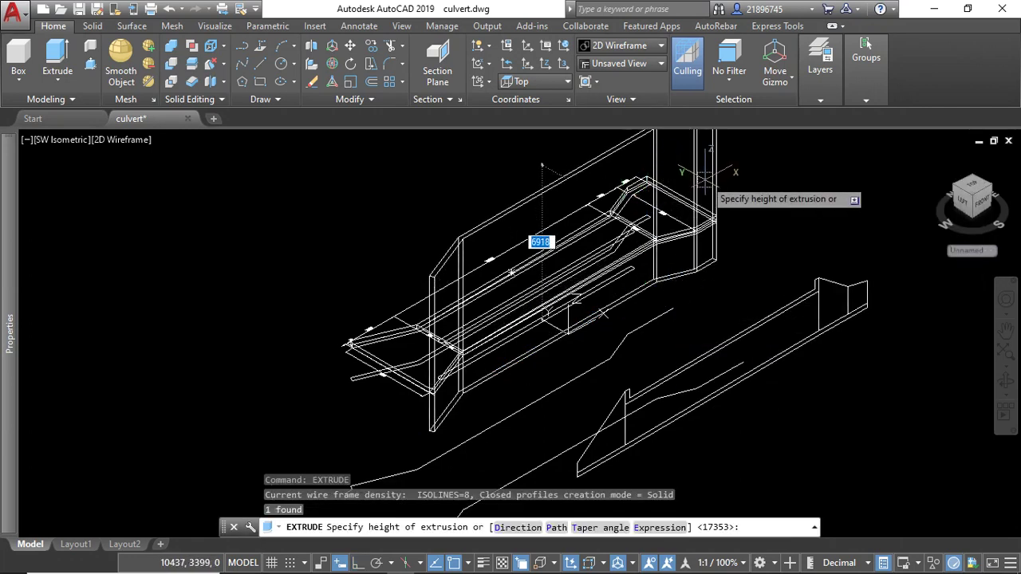
{"action": "left_click", "coordinate": [434, 365]}
Step: Extrude the middle wall's lowered polyline copy upward through the base slab, taking its height from the near wall's top corner
{"action": "key", "text": "Return"}
{"action": "left_click", "coordinate": [482, 352]}
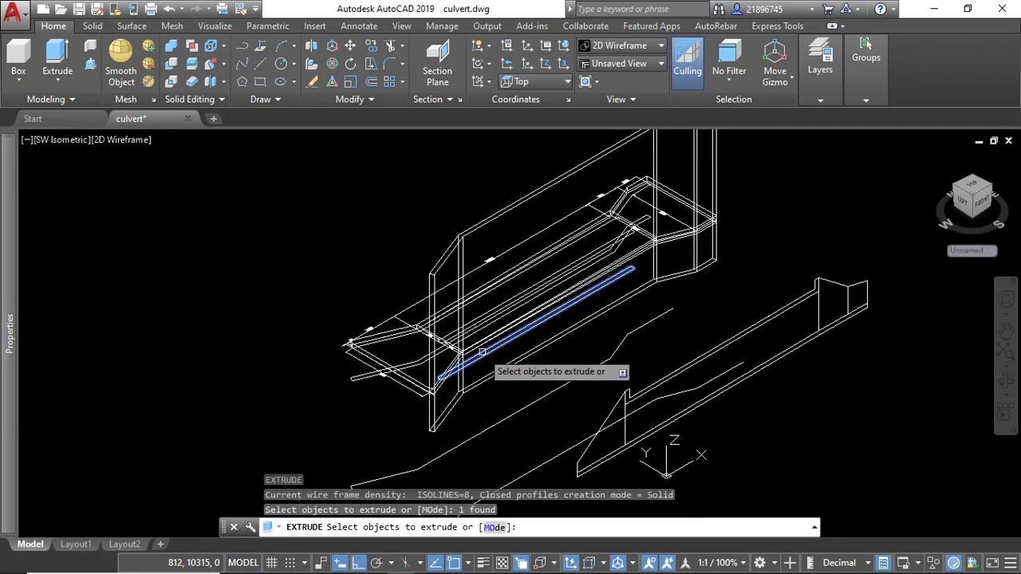
{"action": "key", "text": "Return"}
{"action": "scroll", "coordinate": [459, 239], "scroll_direction": "up", "scroll_amount": 2}
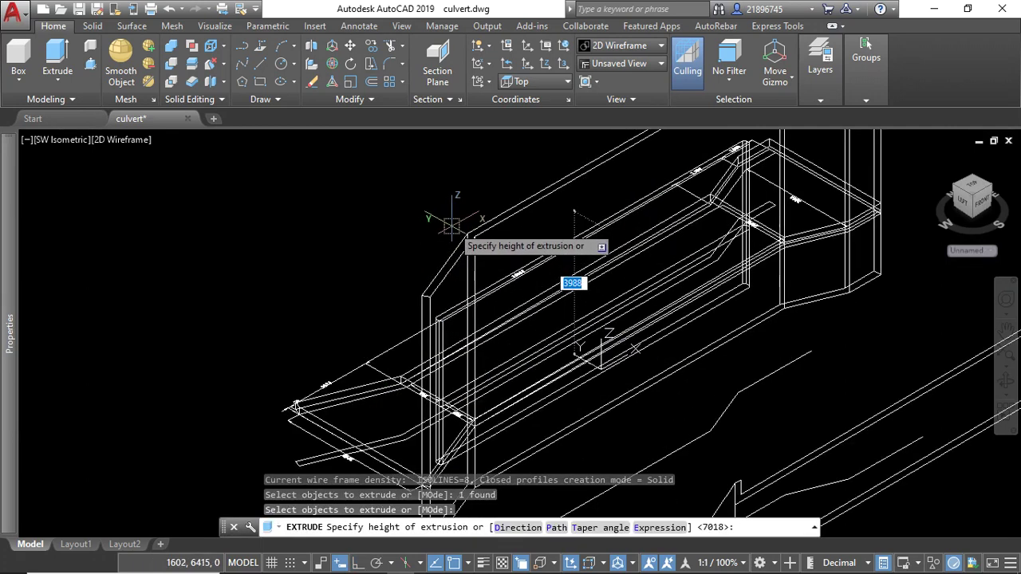
{"action": "left_click", "coordinate": [466, 232]}
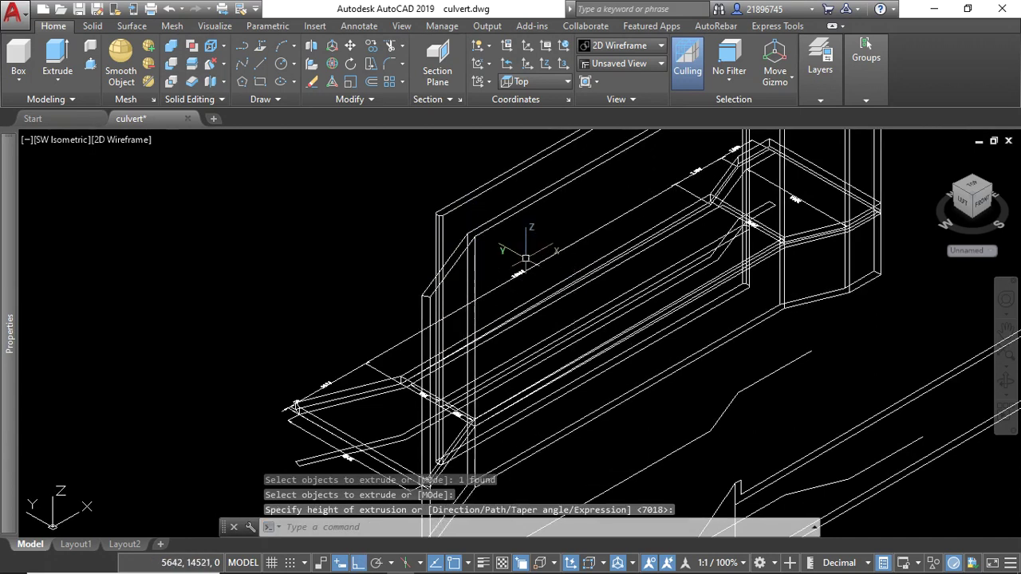
Step: Extrude the far side wall's lowered polyline copy upward through the base slab, taking its height from the middle wall's top corner
{"action": "scroll", "coordinate": [426, 236], "scroll_direction": "down", "scroll_amount": 4}
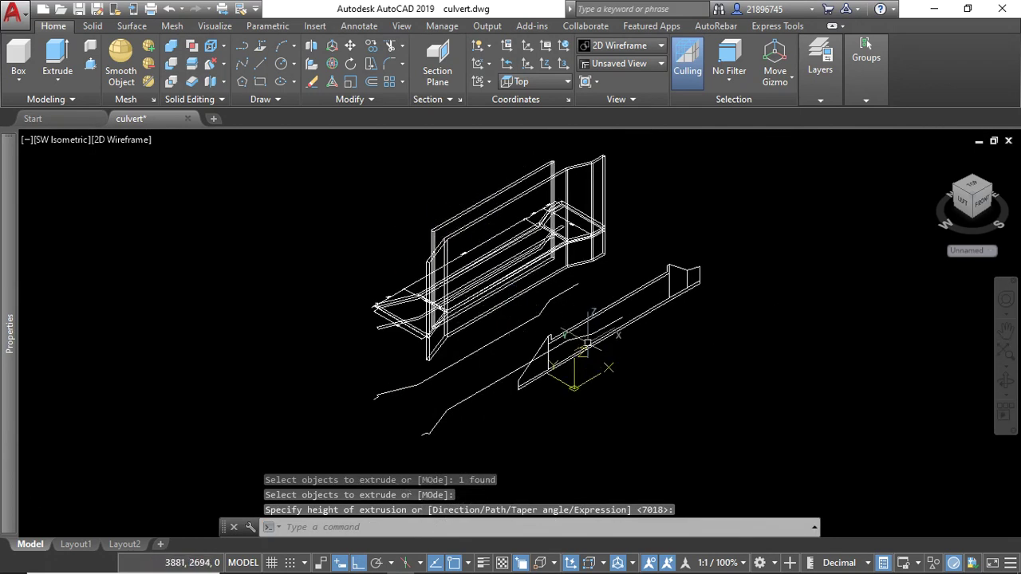
{"action": "scroll", "coordinate": [576, 346], "scroll_direction": "up", "scroll_amount": 2}
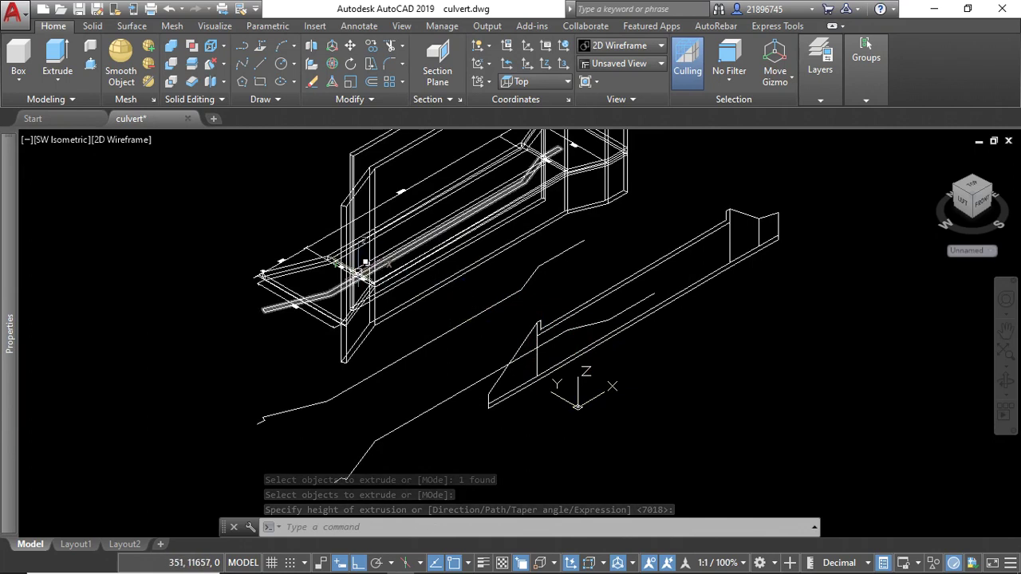
{"action": "scroll", "coordinate": [299, 289], "scroll_direction": "up", "scroll_amount": 2}
{"action": "left_click", "coordinate": [343, 308]}
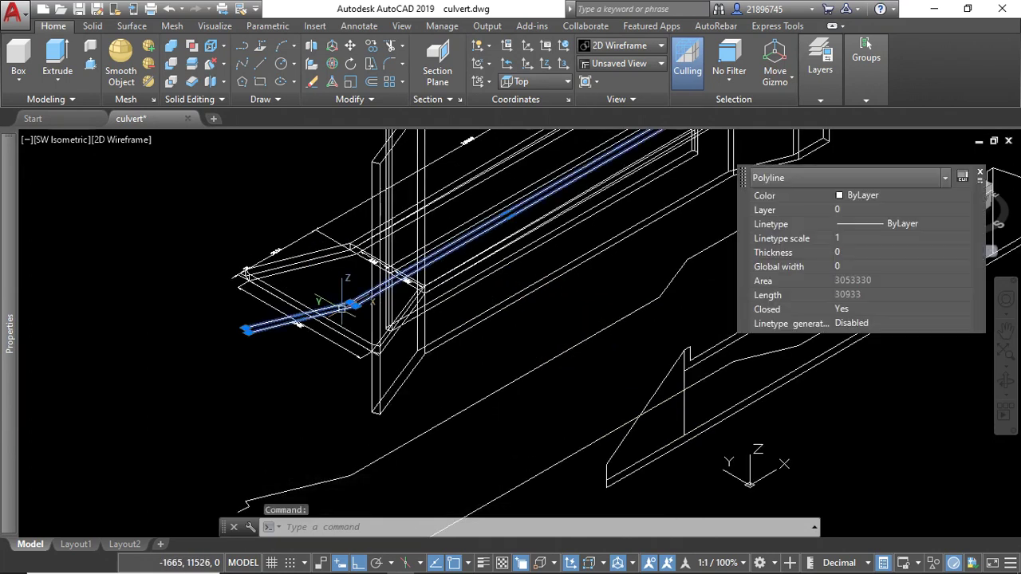
{"action": "type", "text": "extru"}
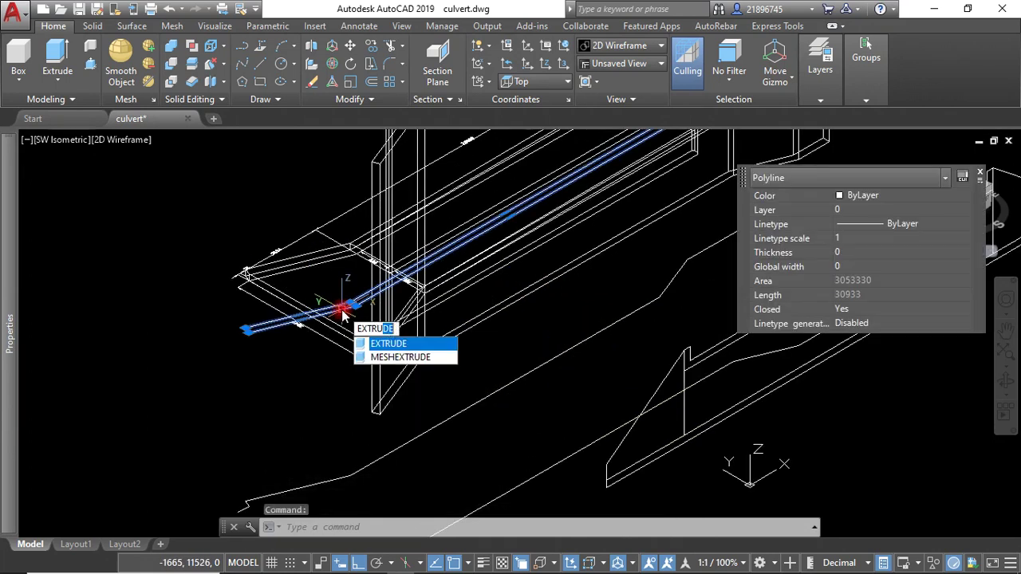
{"action": "key", "text": "Return"}
{"action": "scroll", "coordinate": [367, 287], "scroll_direction": "down", "scroll_amount": 3}
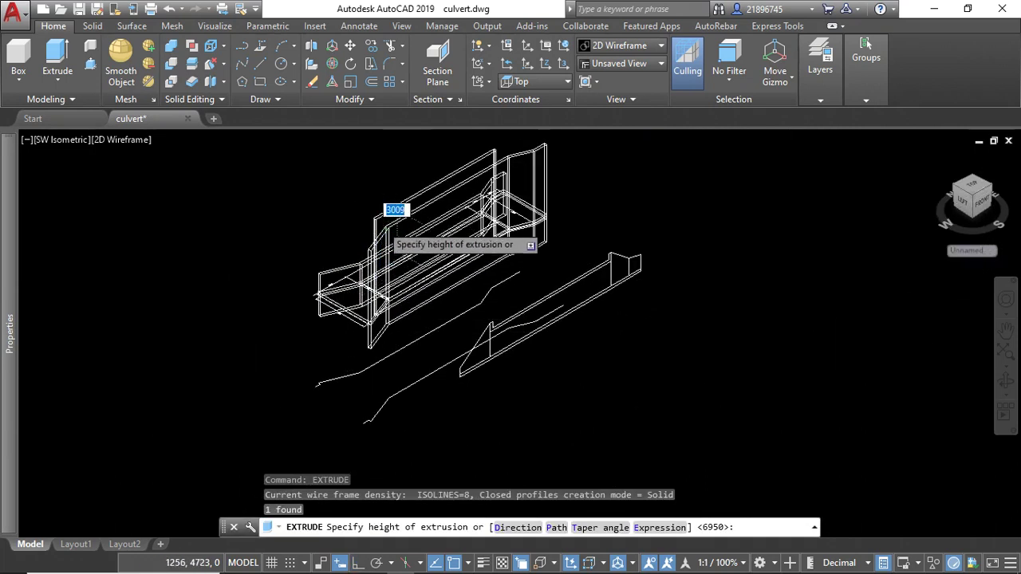
{"action": "scroll", "coordinate": [374, 215], "scroll_direction": "up", "scroll_amount": 4}
{"action": "left_click", "coordinate": [361, 206]}
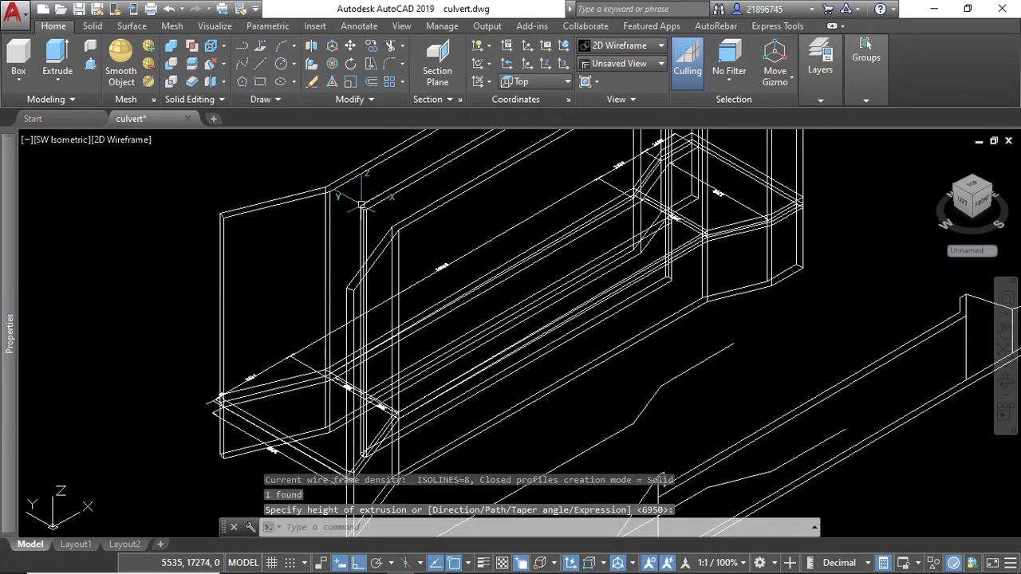
{"action": "scroll", "coordinate": [644, 301], "scroll_direction": "down", "scroll_amount": 3}
{"action": "key", "text": "Escape"}
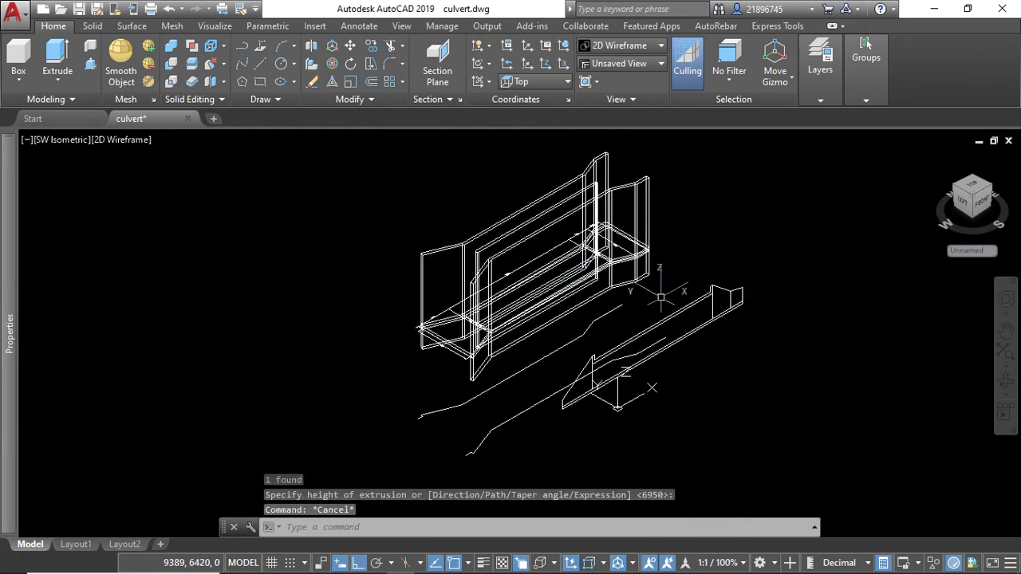
Step: Delete the two open wall outline polylines lying between the 3D walls and the elevation
{"action": "left_click", "coordinate": [740, 204]}
{"action": "left_click", "coordinate": [714, 173]}
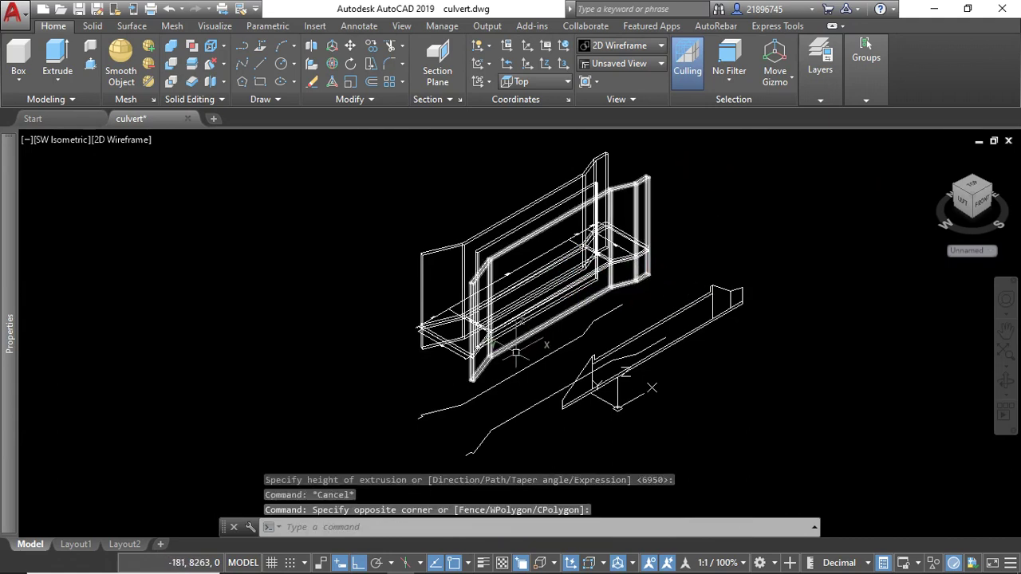
{"action": "scroll", "coordinate": [517, 435], "scroll_direction": "up", "scroll_amount": 3}
{"action": "left_click", "coordinate": [529, 413]}
{"action": "left_click", "coordinate": [503, 323]}
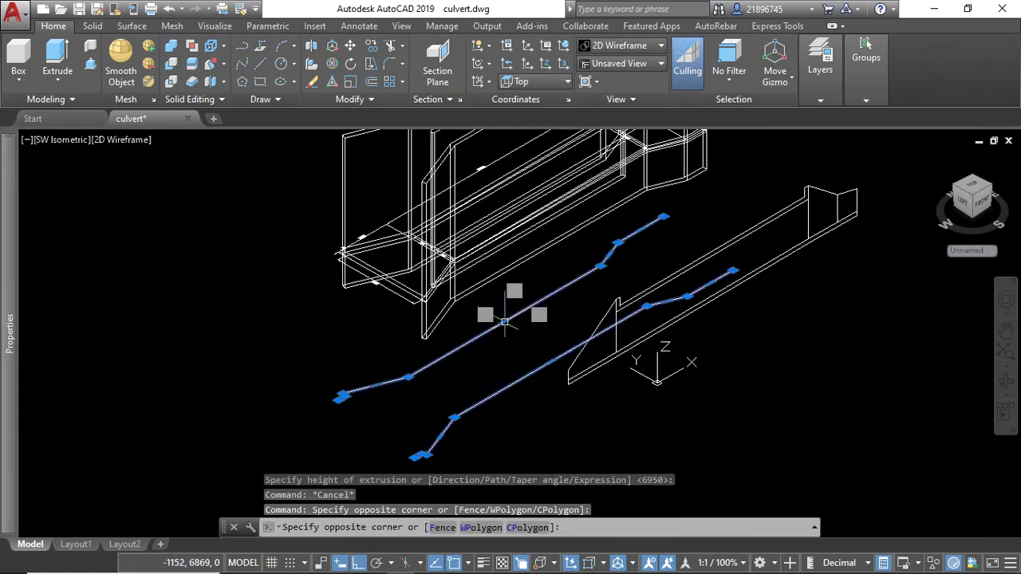
{"action": "mouse_move", "coordinate": [504, 322]}
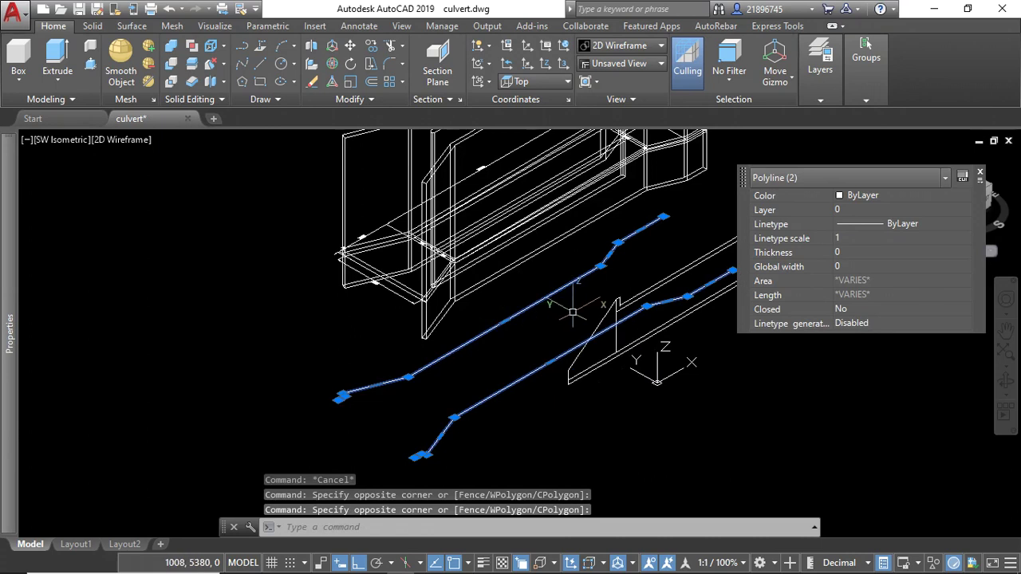
{"action": "key", "text": "Delete"}
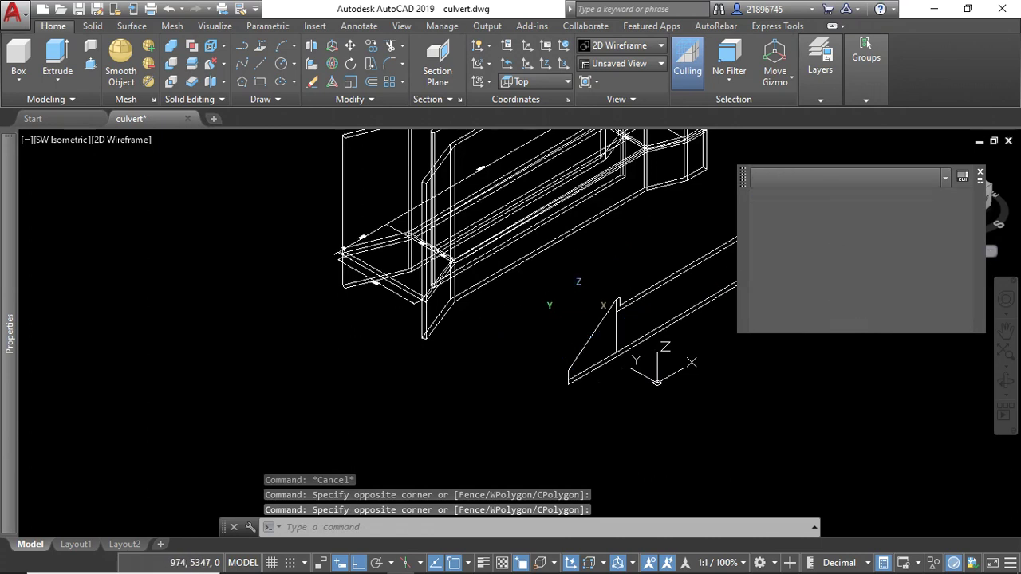
Step: Select the three extruded wall solids and the base slab solid and hide them from view
{"action": "scroll", "coordinate": [522, 316], "scroll_direction": "down", "scroll_amount": 2}
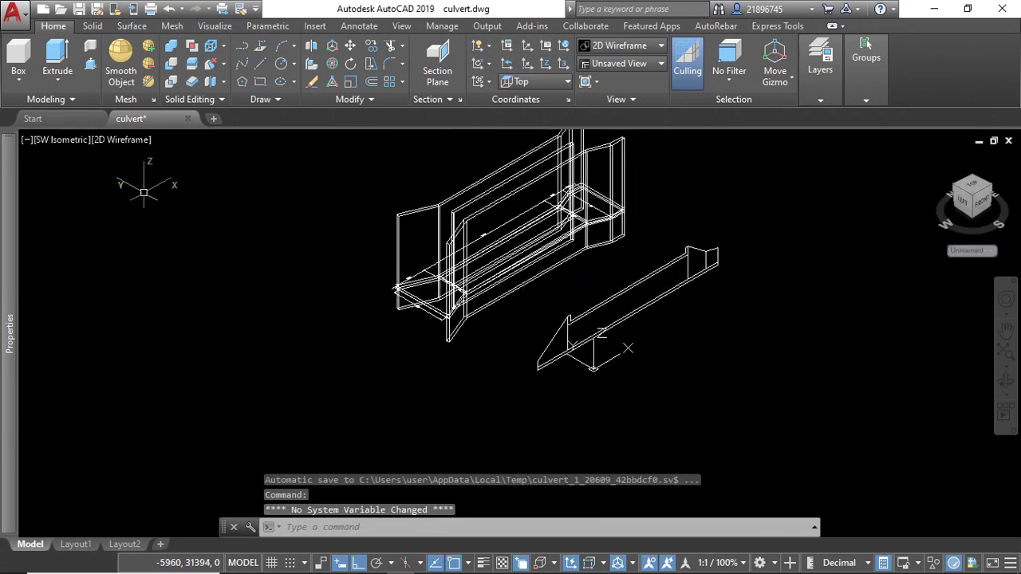
{"action": "scroll", "coordinate": [593, 345], "scroll_direction": "down", "scroll_amount": 1}
{"action": "scroll", "coordinate": [590, 240], "scroll_direction": "up", "scroll_amount": 3}
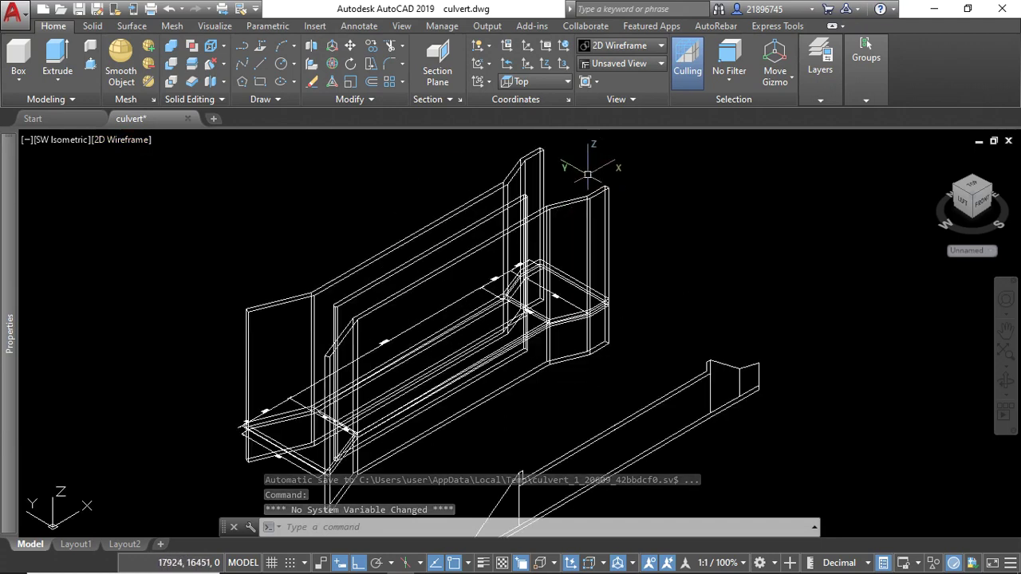
{"action": "left_click", "coordinate": [603, 166]}
{"action": "left_click", "coordinate": [429, 222]}
{"action": "scroll", "coordinate": [562, 276], "scroll_direction": "up", "scroll_amount": 5}
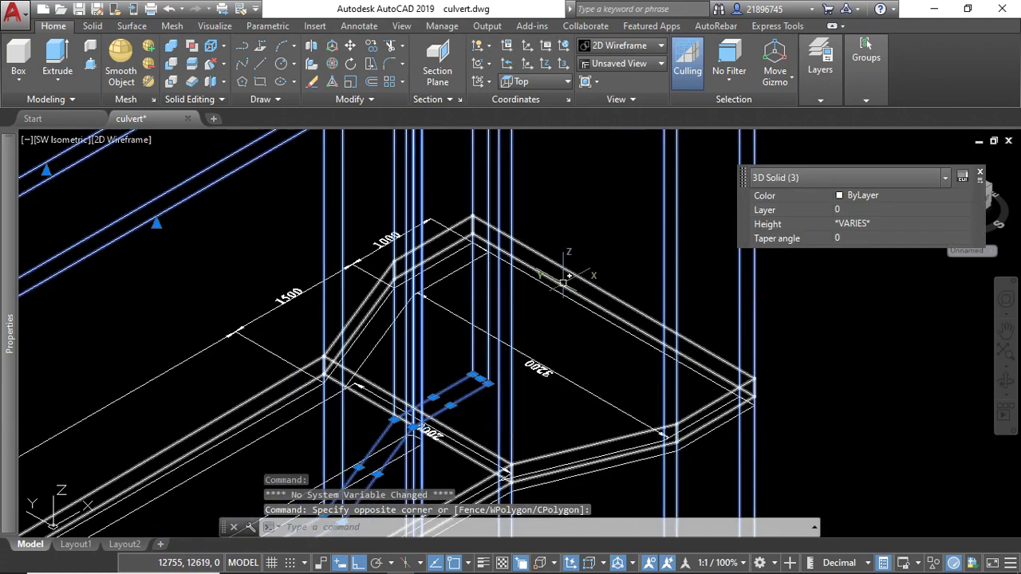
{"action": "left_click", "coordinate": [602, 283]}
{"action": "scroll", "coordinate": [598, 283], "scroll_direction": "down", "scroll_amount": 5}
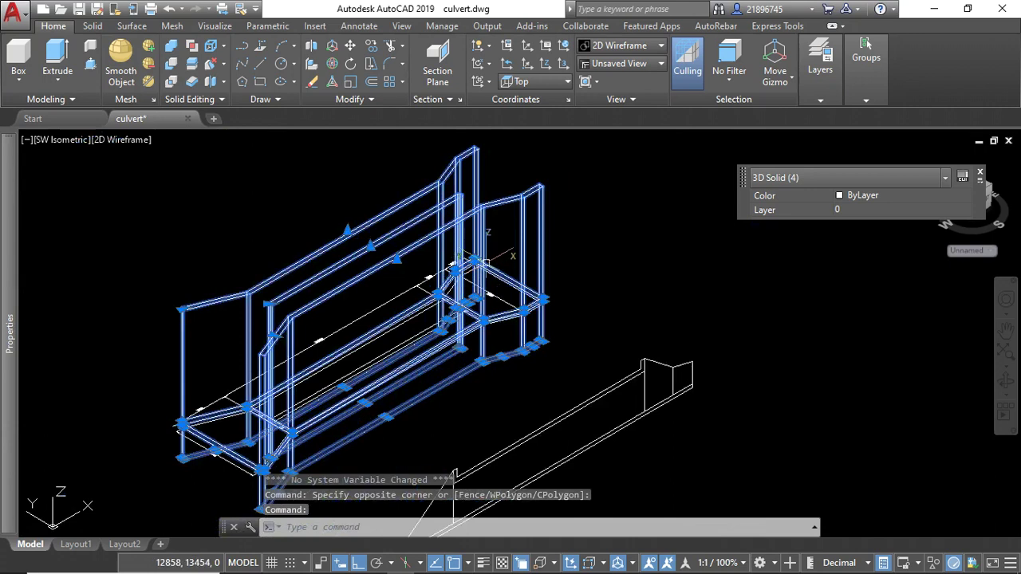
{"action": "scroll", "coordinate": [491, 298], "scroll_direction": "up", "scroll_amount": 4}
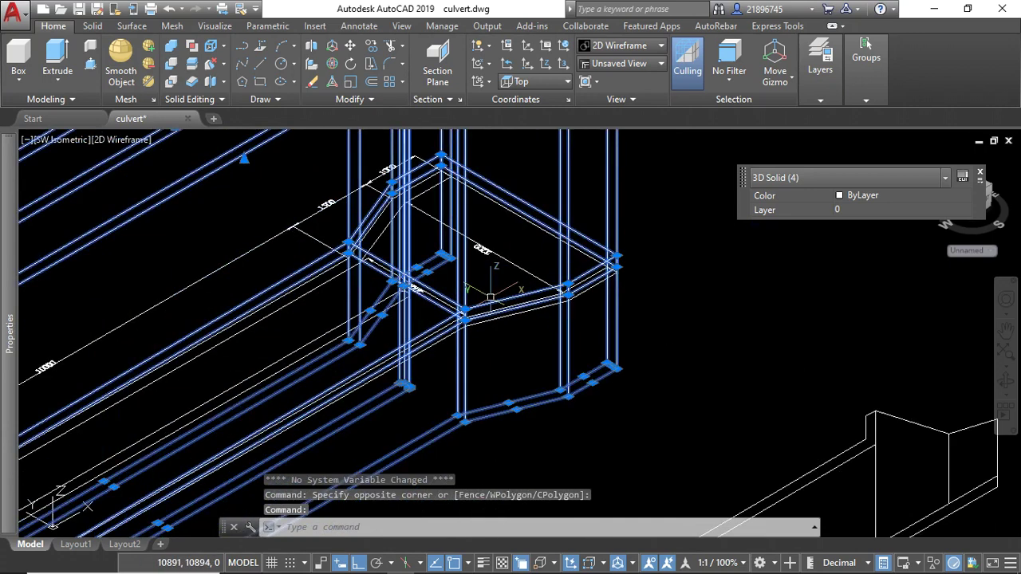
{"action": "scroll", "coordinate": [490, 298], "scroll_direction": "down", "scroll_amount": 2}
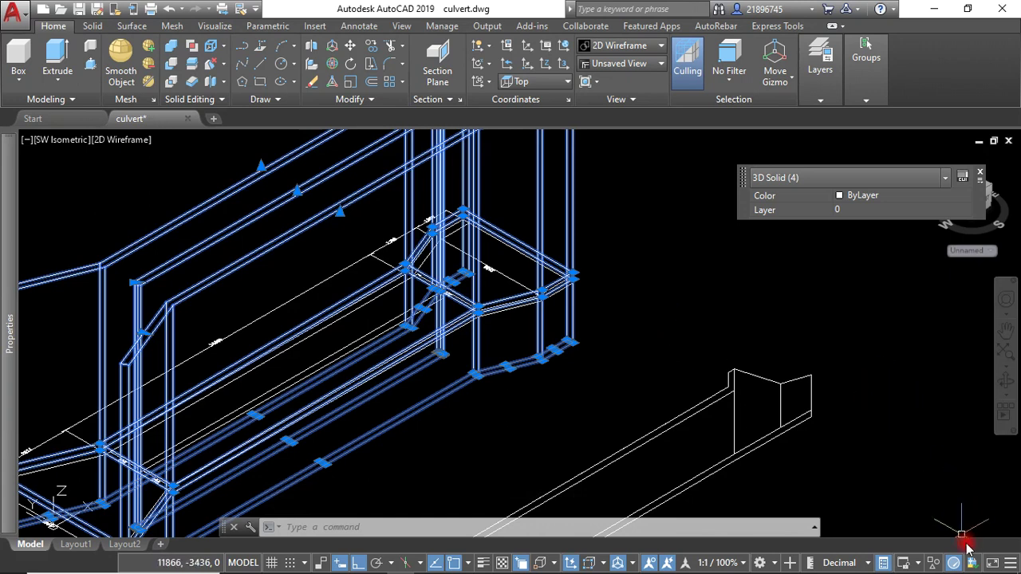
{"action": "left_click", "coordinate": [932, 563]}
{"action": "left_click", "coordinate": [891, 522]}
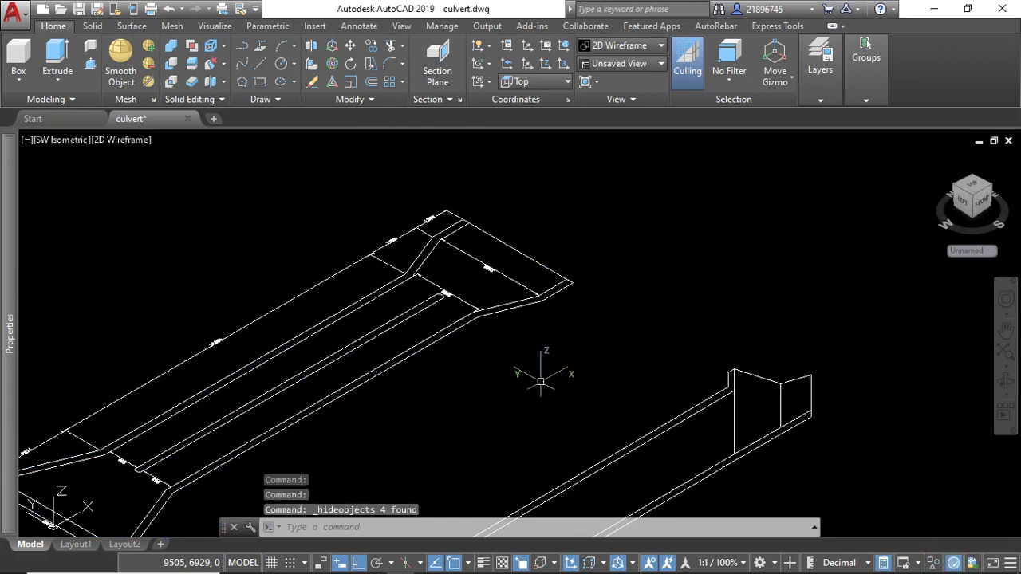
Step: Select all lines and dimensions of the culvert plan and hide them, keeping only the elevation displayed
{"action": "left_click", "coordinate": [65, 141]}
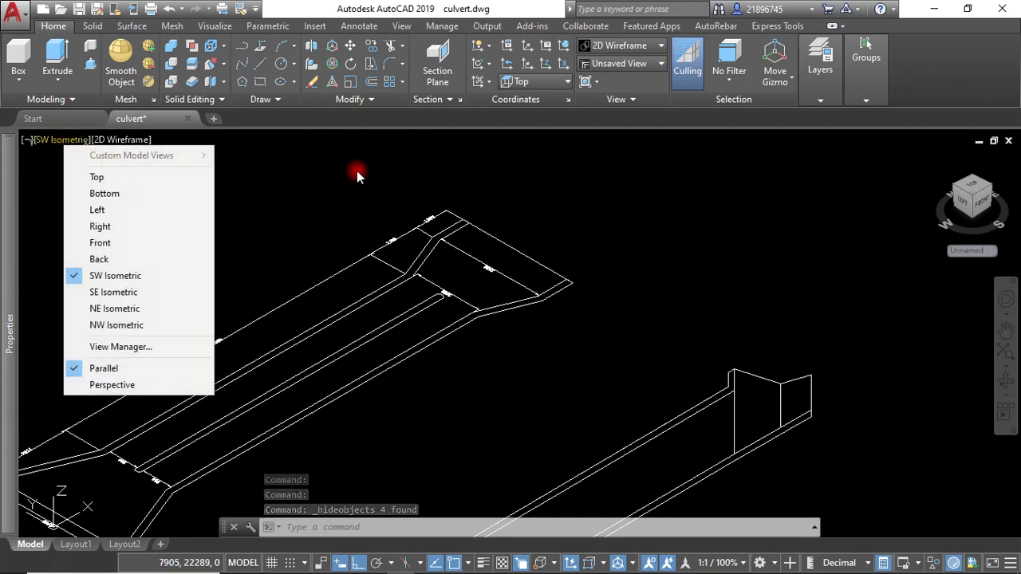
{"action": "left_click", "coordinate": [244, 166]}
{"action": "scroll", "coordinate": [444, 209], "scroll_direction": "down", "scroll_amount": 4}
{"action": "scroll", "coordinate": [419, 260], "scroll_direction": "up", "scroll_amount": 2}
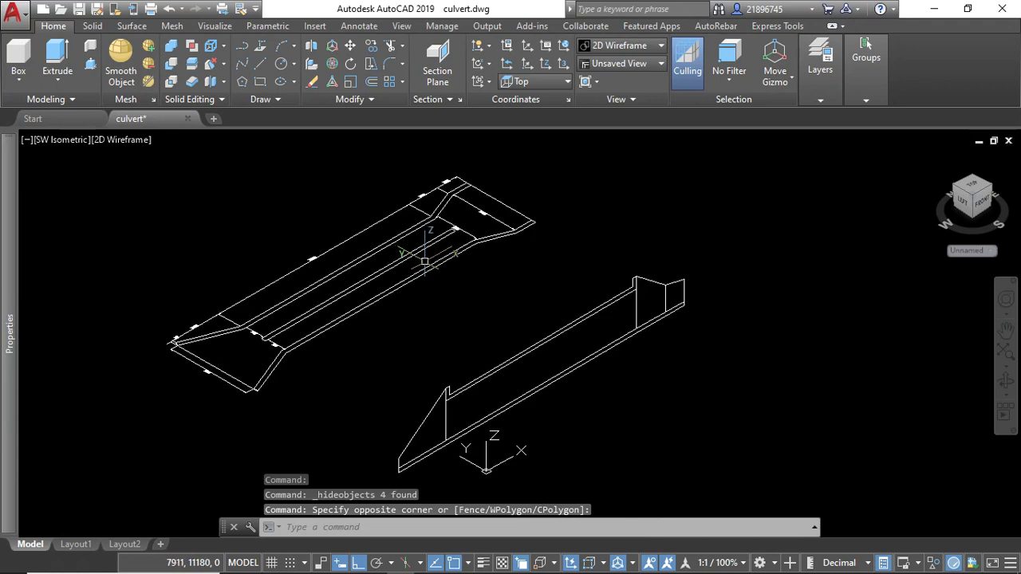
{"action": "left_click", "coordinate": [563, 183]}
{"action": "left_click", "coordinate": [270, 288]}
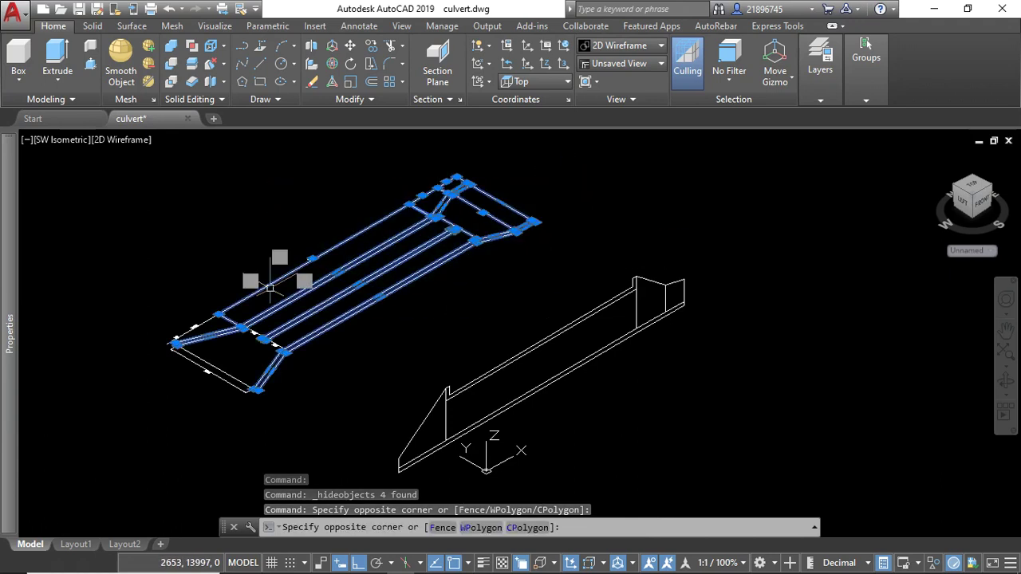
{"action": "left_click", "coordinate": [299, 398]}
{"action": "left_click", "coordinate": [100, 247]}
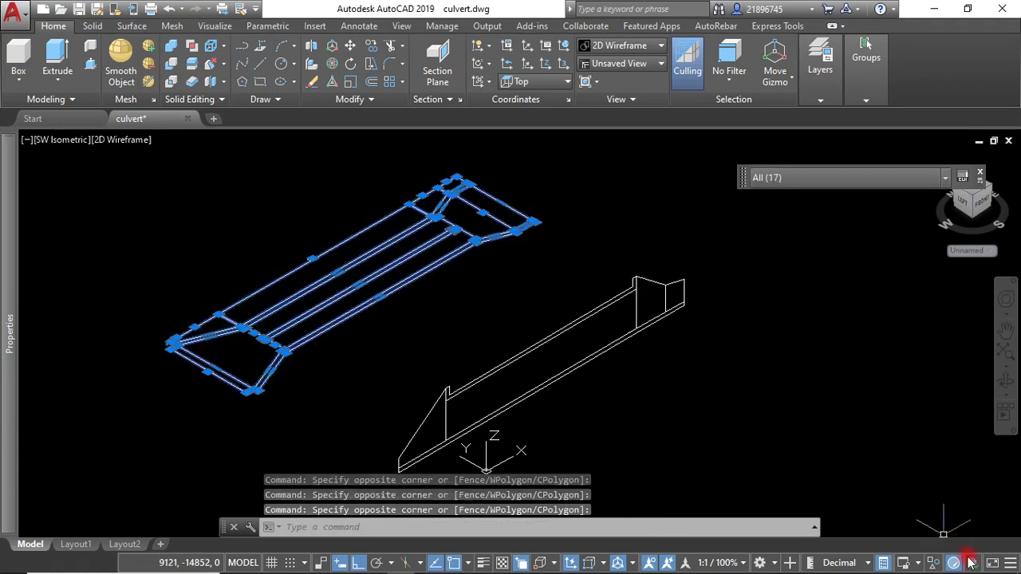
{"action": "left_click", "coordinate": [940, 563]}
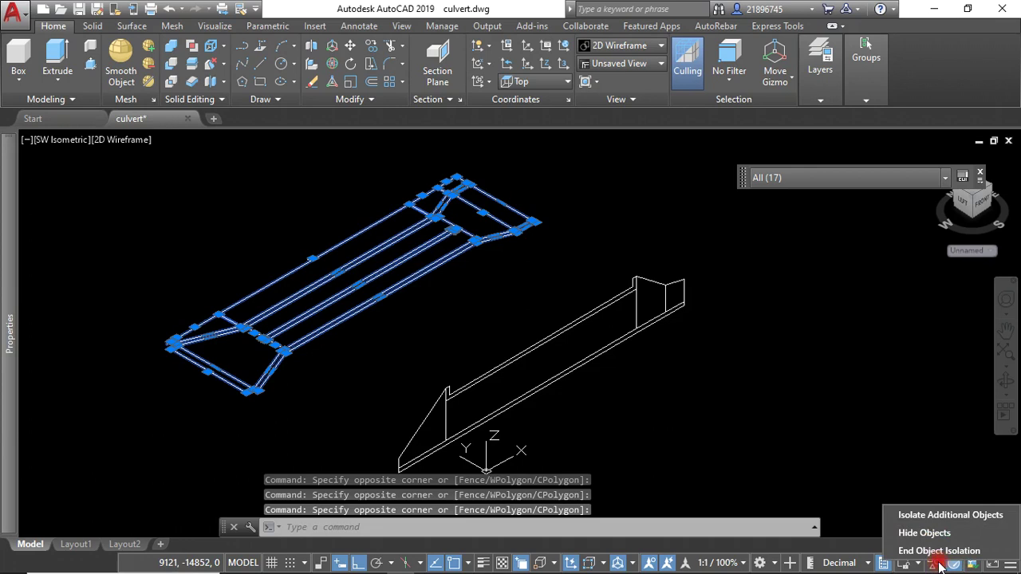
{"action": "left_click", "coordinate": [931, 532]}
Step: Switch to the Front view to work on the culvert elevation
{"action": "left_click", "coordinate": [80, 141]}
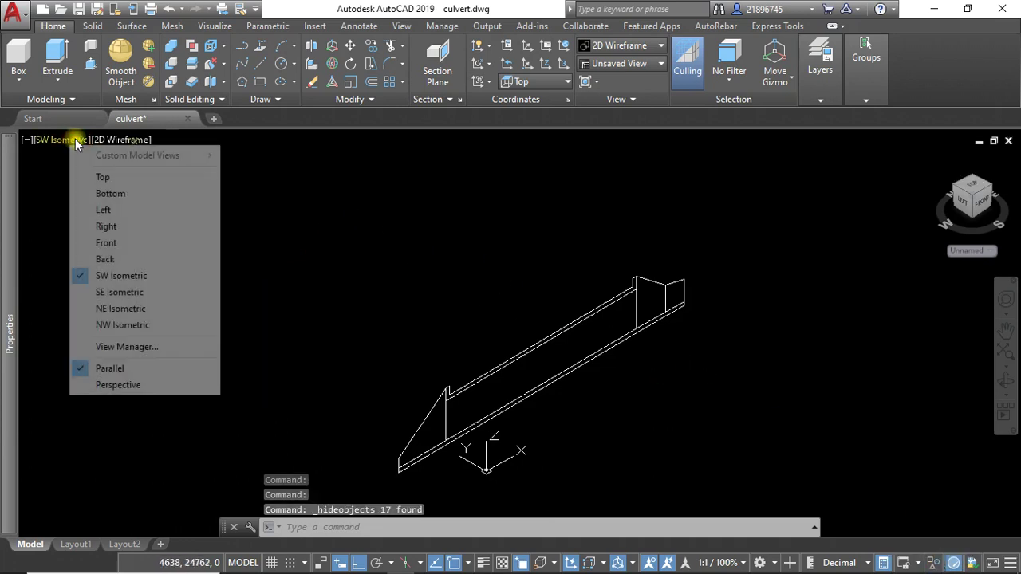
{"action": "left_click", "coordinate": [128, 243]}
{"action": "scroll", "coordinate": [611, 319], "scroll_direction": "down", "scroll_amount": 2}
{"action": "scroll", "coordinate": [481, 334], "scroll_direction": "up", "scroll_amount": 5}
{"action": "left_click", "coordinate": [561, 311]}
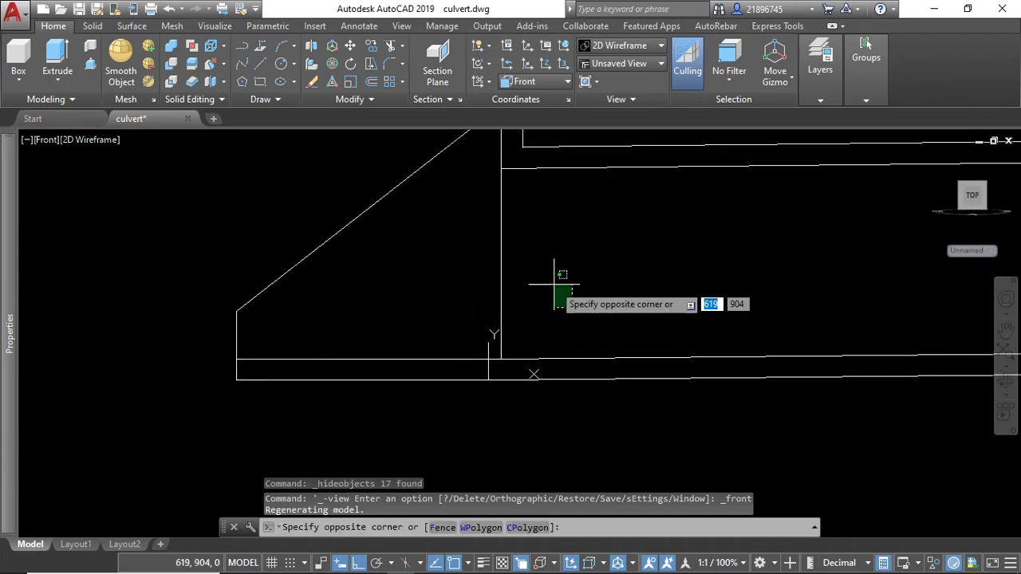
{"action": "left_click", "coordinate": [248, 48]}
{"action": "key", "text": "Escape"}
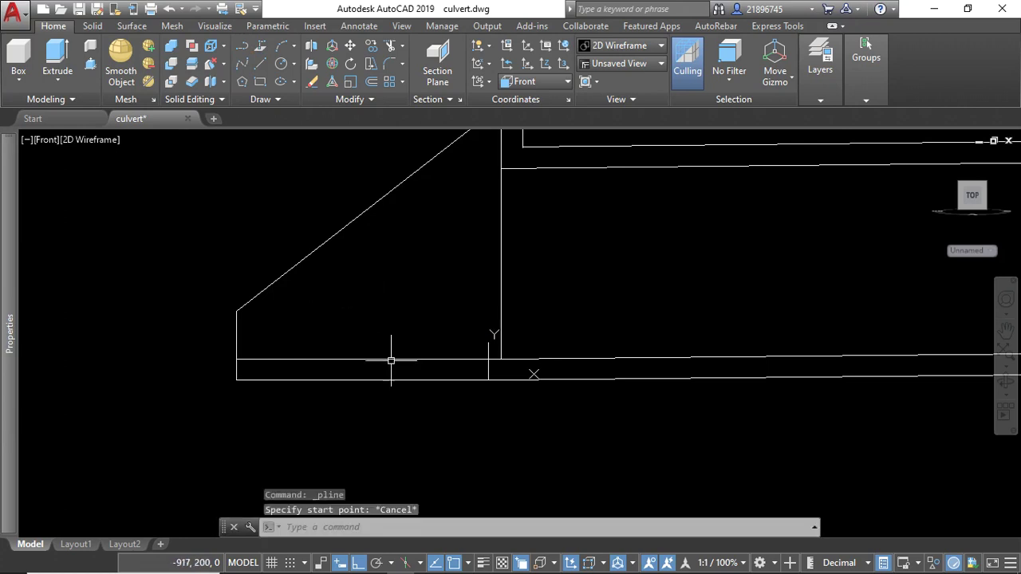
Step: Join the three polyline segments along the elevation's base slab top into one polyline
{"action": "left_click", "coordinate": [393, 358]}
{"action": "left_click", "coordinate": [570, 354]}
{"action": "scroll", "coordinate": [530, 325], "scroll_direction": "down", "scroll_amount": 3}
{"action": "scroll", "coordinate": [610, 335], "scroll_direction": "up", "scroll_amount": 4}
{"action": "left_click", "coordinate": [597, 338]}
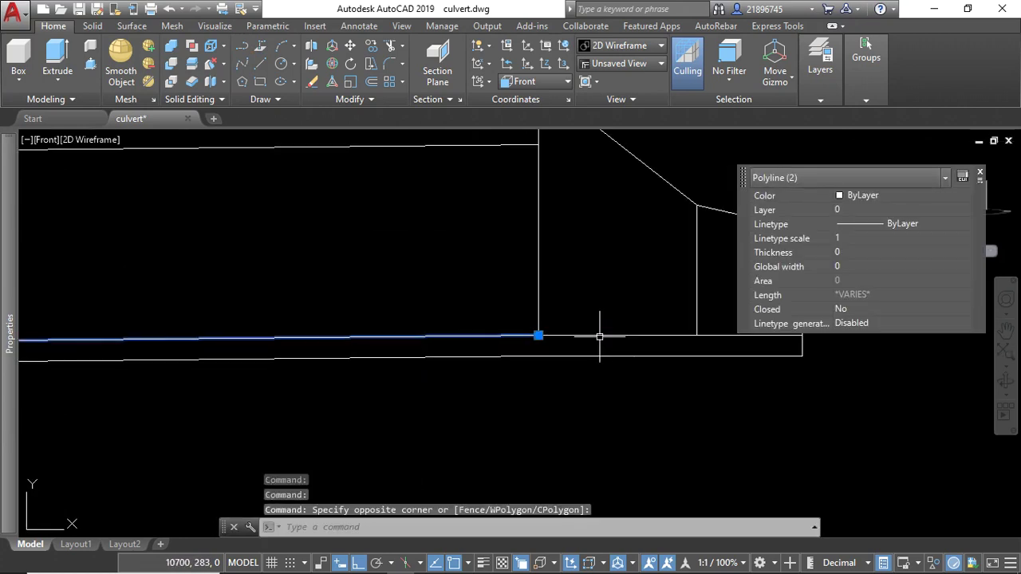
{"action": "left_click", "coordinate": [599, 334]}
{"action": "scroll", "coordinate": [559, 309], "scroll_direction": "down", "scroll_amount": 4}
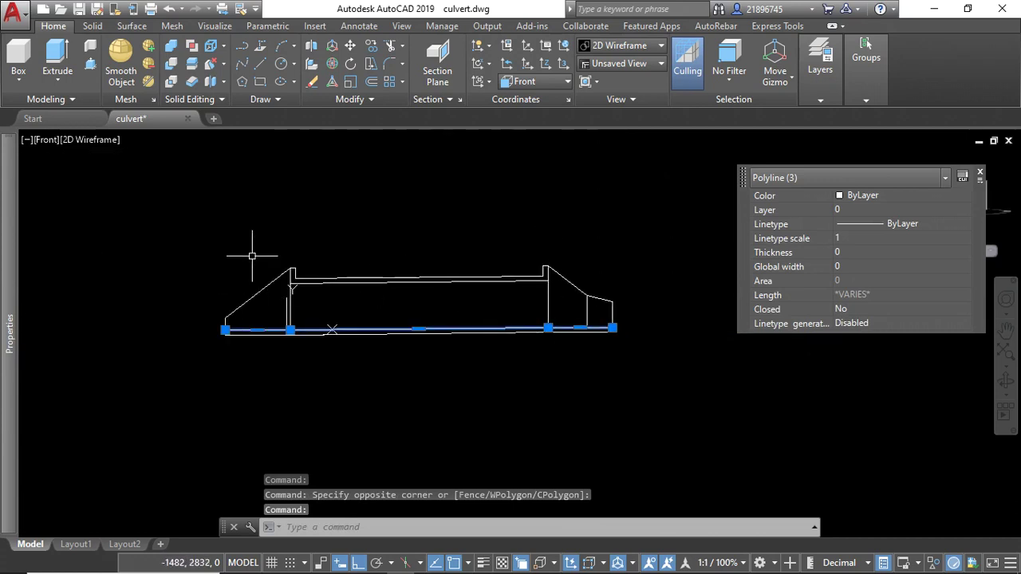
{"action": "left_click", "coordinate": [349, 99]}
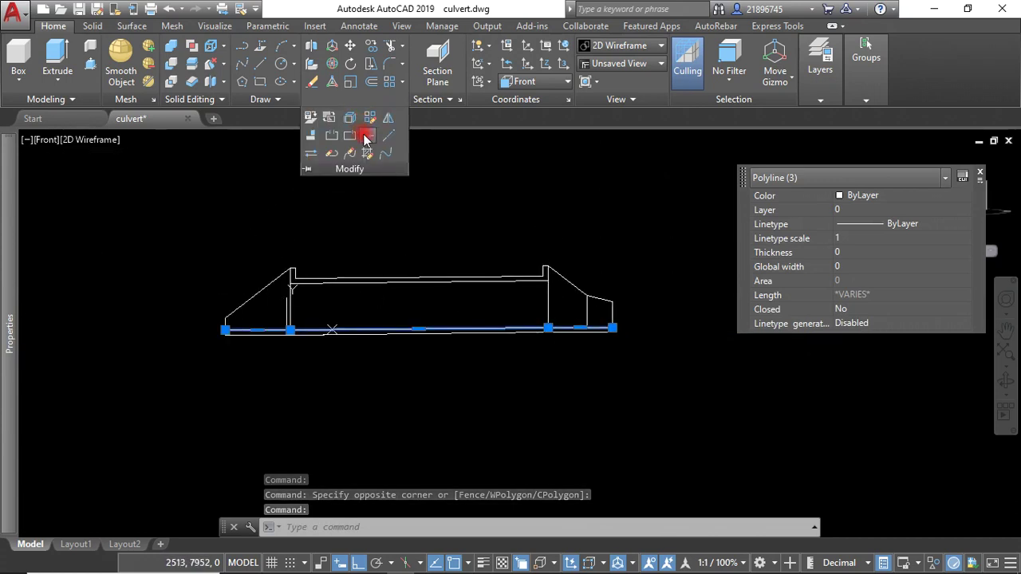
{"action": "left_click", "coordinate": [366, 140]}
Step: Stretch both ends of the joined slab-top polyline horizontally outward beyond the two ends of the elevation
{"action": "scroll", "coordinate": [371, 335], "scroll_direction": "up", "scroll_amount": 3}
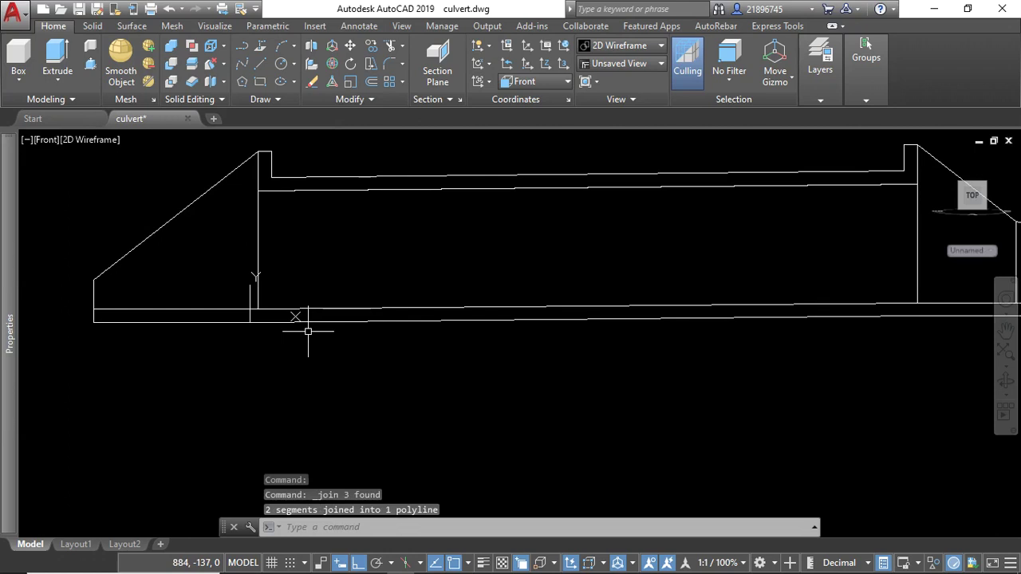
{"action": "left_click", "coordinate": [316, 307]}
{"action": "scroll", "coordinate": [251, 316], "scroll_direction": "up", "scroll_amount": 5}
{"action": "scroll", "coordinate": [287, 279], "scroll_direction": "up", "scroll_amount": 4}
{"action": "scroll", "coordinate": [365, 225], "scroll_direction": "up", "scroll_amount": 5}
{"action": "mouse_move", "coordinate": [386, 244]}
{"action": "middle_mouse_down"}
{"action": "mouse_move", "coordinate": [402, 269]}
{"action": "mouse_move", "coordinate": [466, 288]}
{"action": "middle_mouse_up"}
{"action": "scroll", "coordinate": [466, 287], "scroll_direction": "down", "scroll_amount": 10}
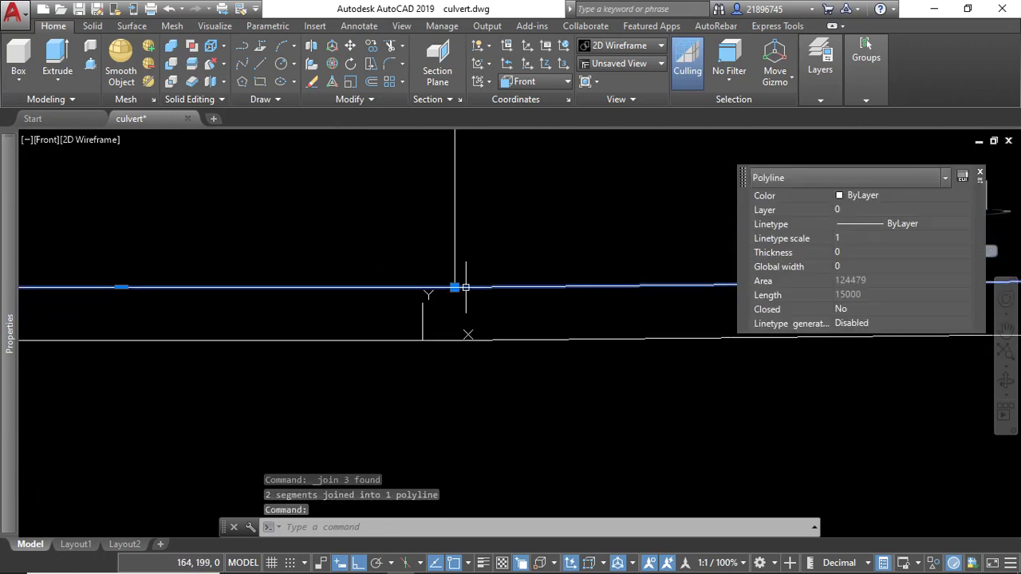
{"action": "left_click", "coordinate": [300, 288]}
{"action": "left_click", "coordinate": [110, 298]}
{"action": "scroll", "coordinate": [199, 313], "scroll_direction": "down", "scroll_amount": 7}
{"action": "scroll", "coordinate": [486, 309], "scroll_direction": "up", "scroll_amount": 5}
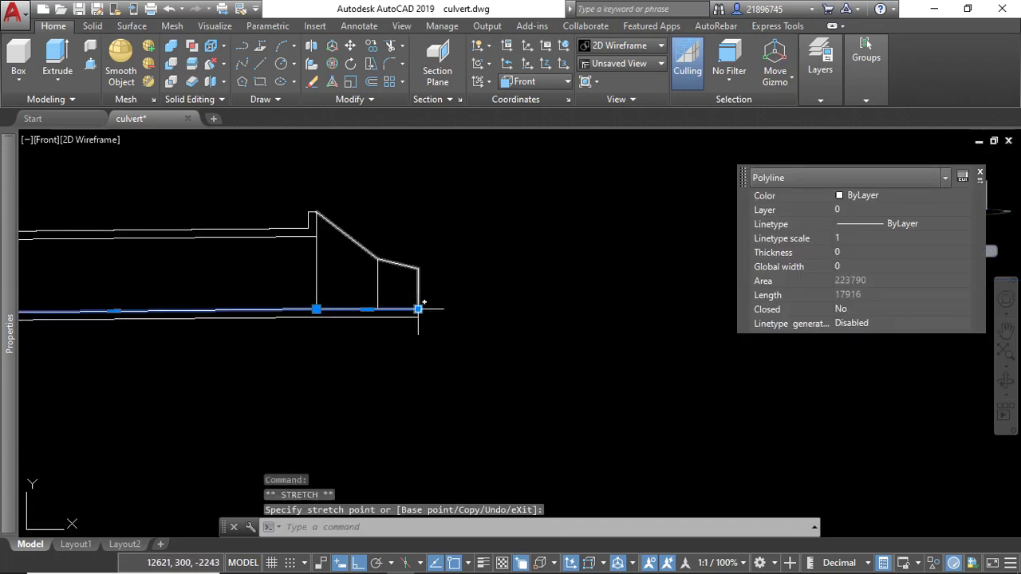
{"action": "left_click", "coordinate": [570, 308]}
{"action": "key", "text": "Escape"}
{"action": "scroll", "coordinate": [614, 323], "scroll_direction": "down", "scroll_amount": 6}
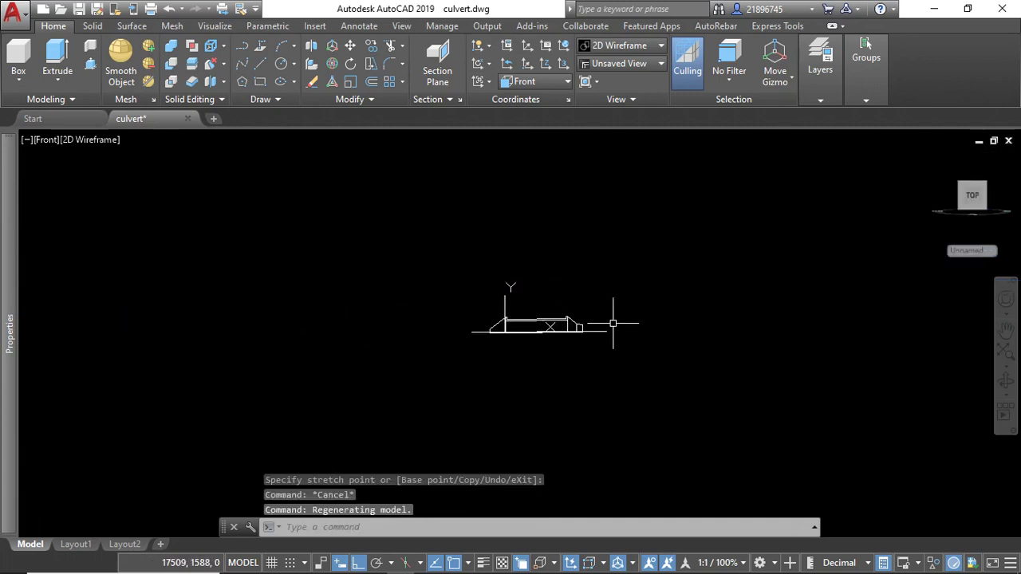
Step: Open the list of preset views to change from the Front view
{"action": "left_click", "coordinate": [568, 228]}
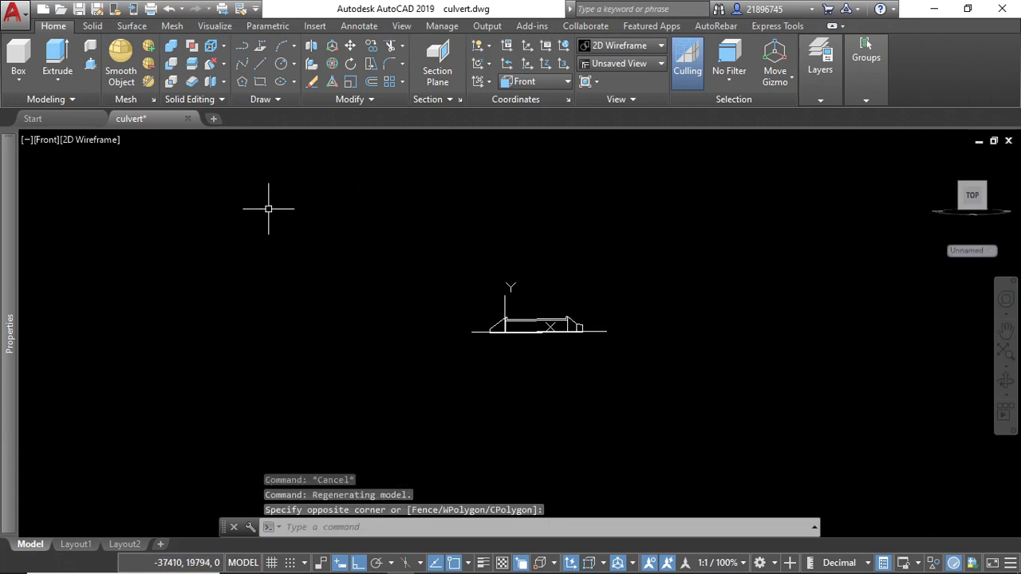
{"action": "left_click", "coordinate": [446, 200]}
{"action": "left_click", "coordinate": [137, 163]}
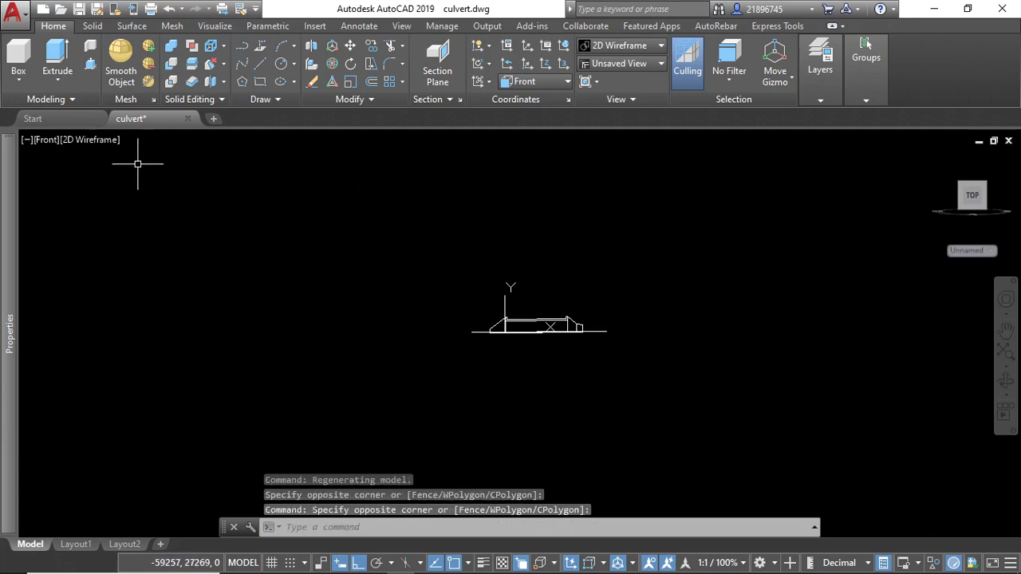
{"action": "left_click", "coordinate": [47, 139]}
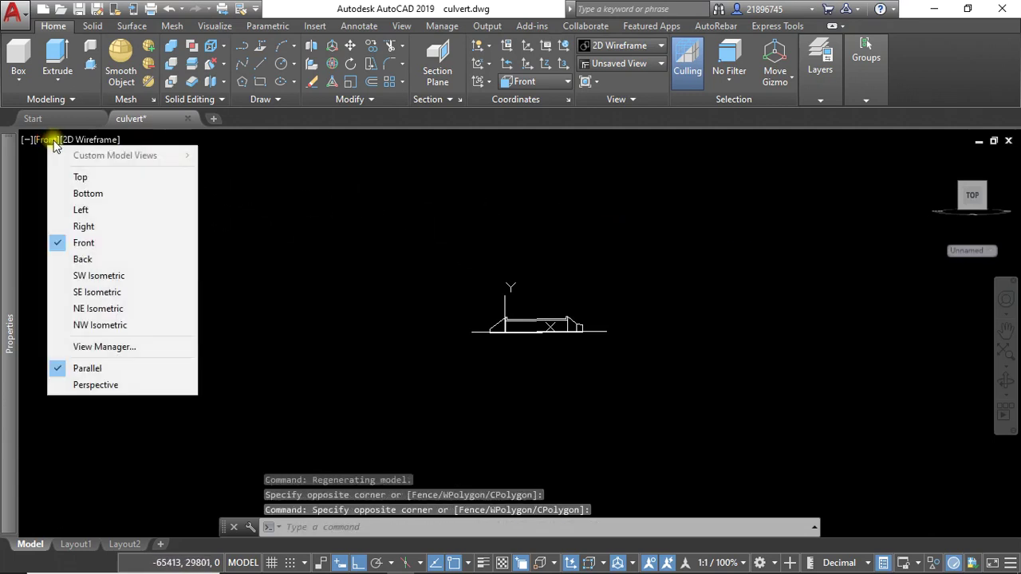
Step: Show the drawing in SW Isometric view and end object isolation to bring back the hidden 3D culvert
{"action": "left_click", "coordinate": [121, 276]}
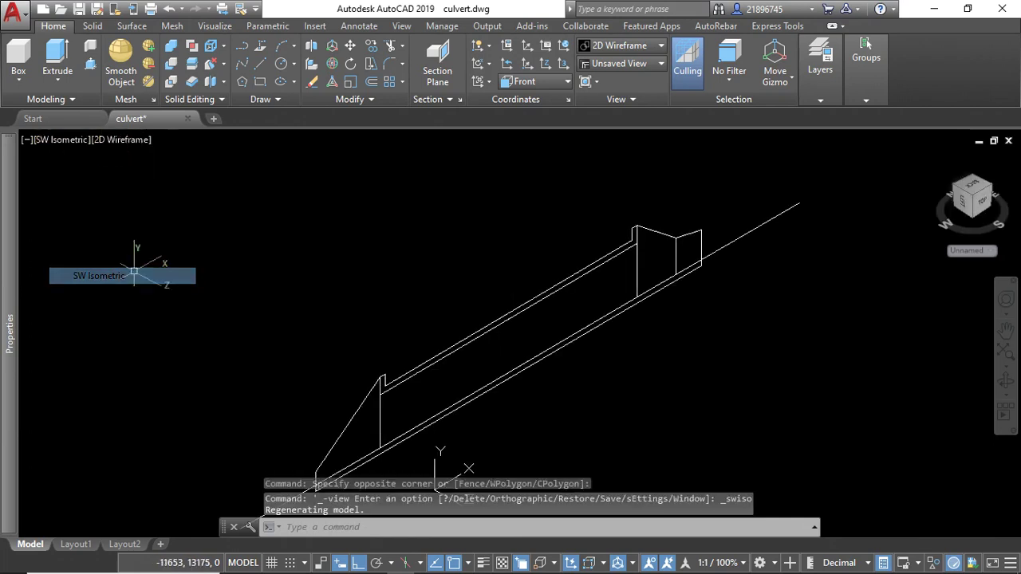
{"action": "scroll", "coordinate": [999, 477], "scroll_direction": "down", "scroll_amount": 2}
{"action": "left_click", "coordinate": [942, 557]}
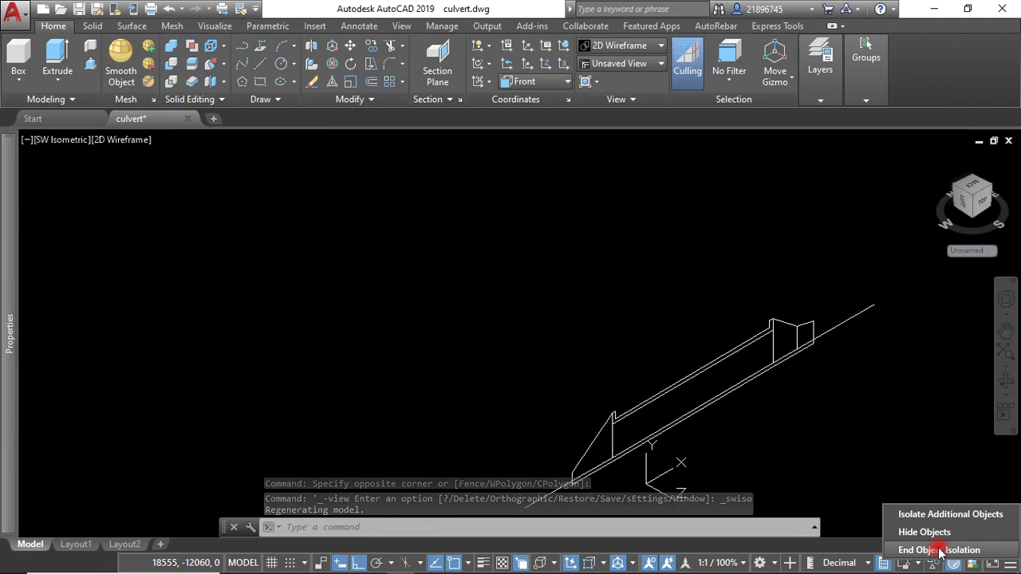
{"action": "left_click", "coordinate": [939, 552]}
{"action": "scroll", "coordinate": [730, 335], "scroll_direction": "down", "scroll_amount": 3}
{"action": "scroll", "coordinate": [722, 275], "scroll_direction": "up", "scroll_amount": 4}
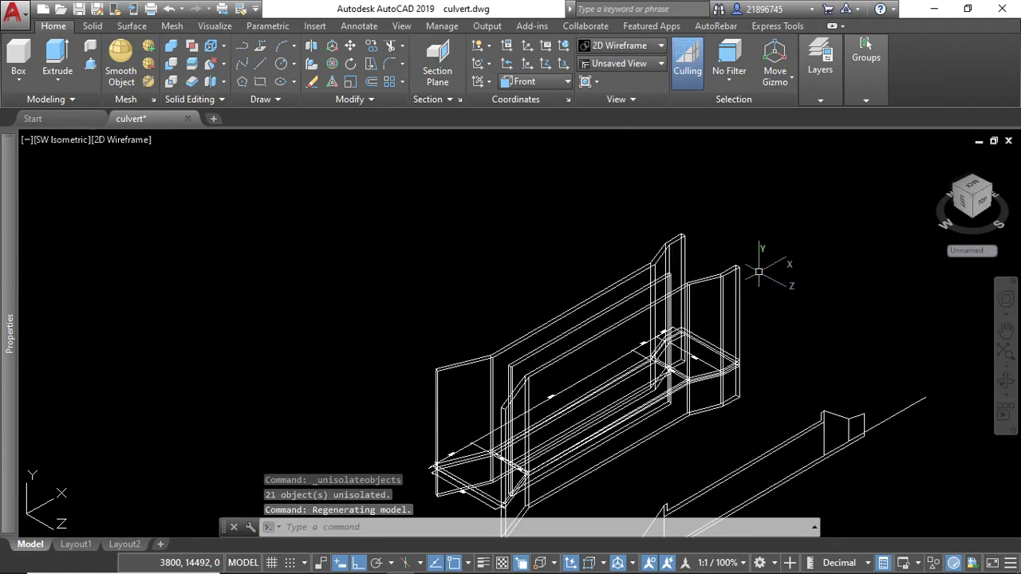
{"action": "type", "text": "s"}
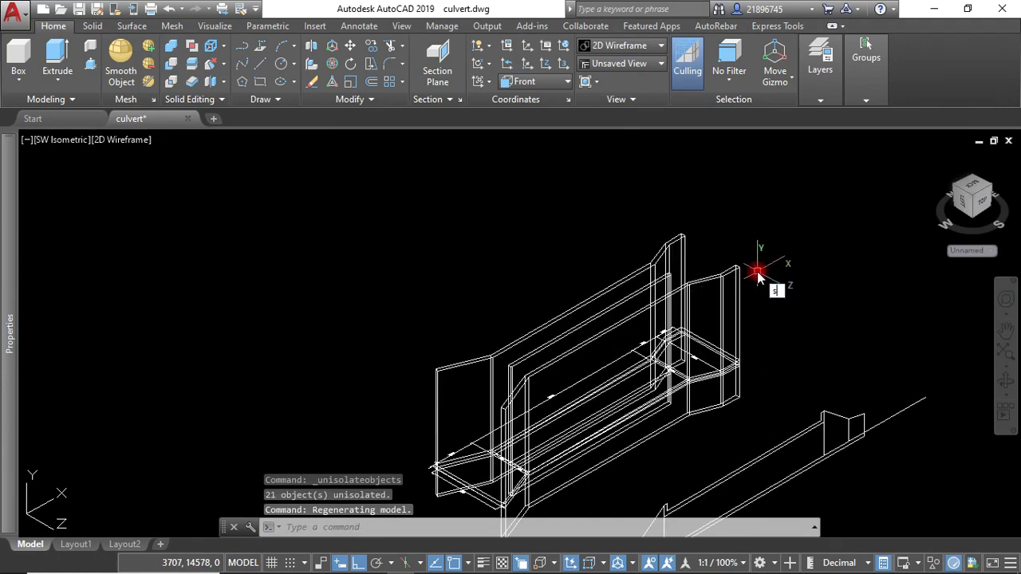
{"action": "type", "text": "LICe"}
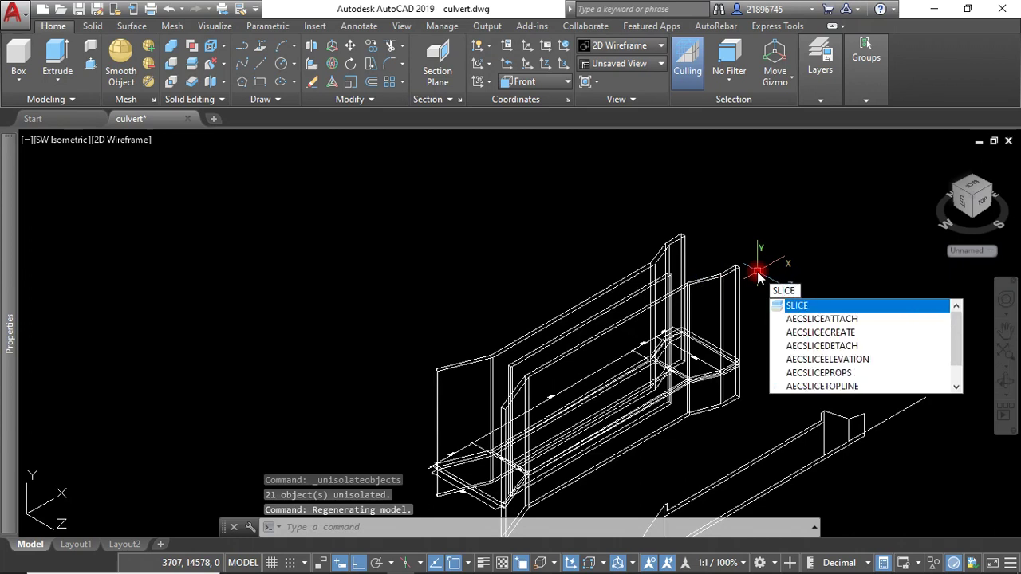
{"action": "key", "text": "Return"}
{"action": "left_click", "coordinate": [760, 232]}
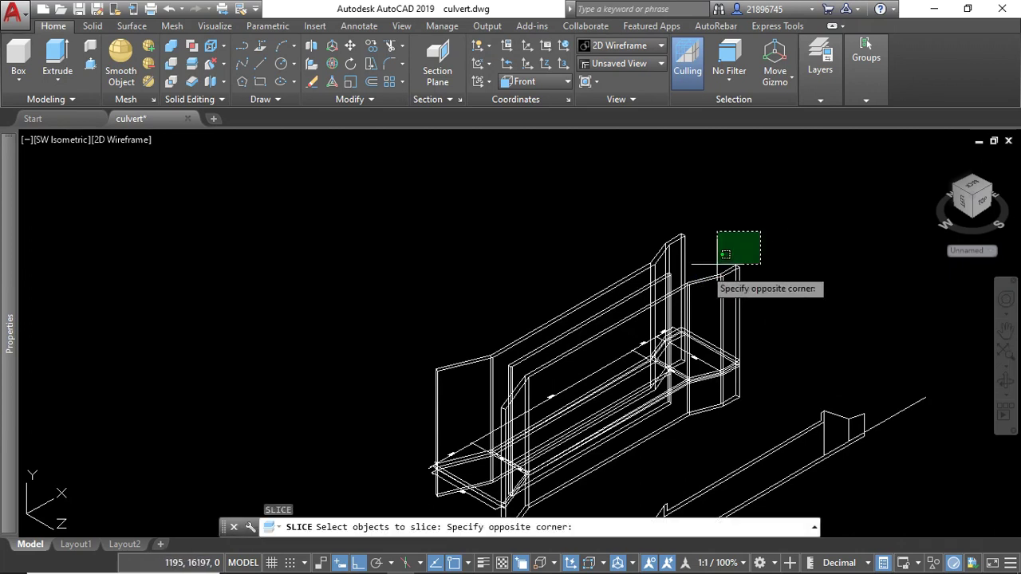
{"action": "left_click", "coordinate": [613, 278]}
{"action": "key", "text": "Return"}
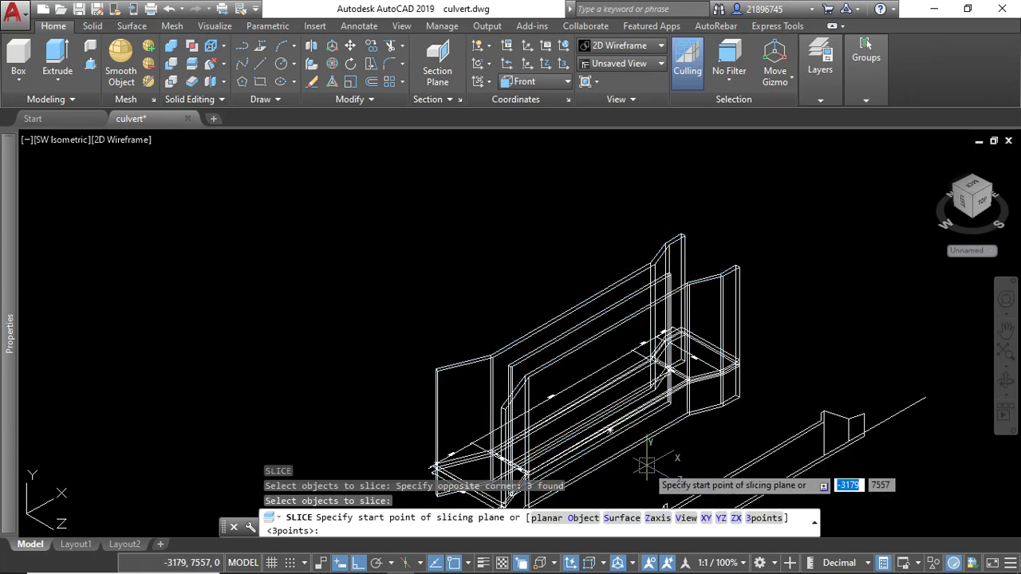
{"action": "key", "text": "Escape"}
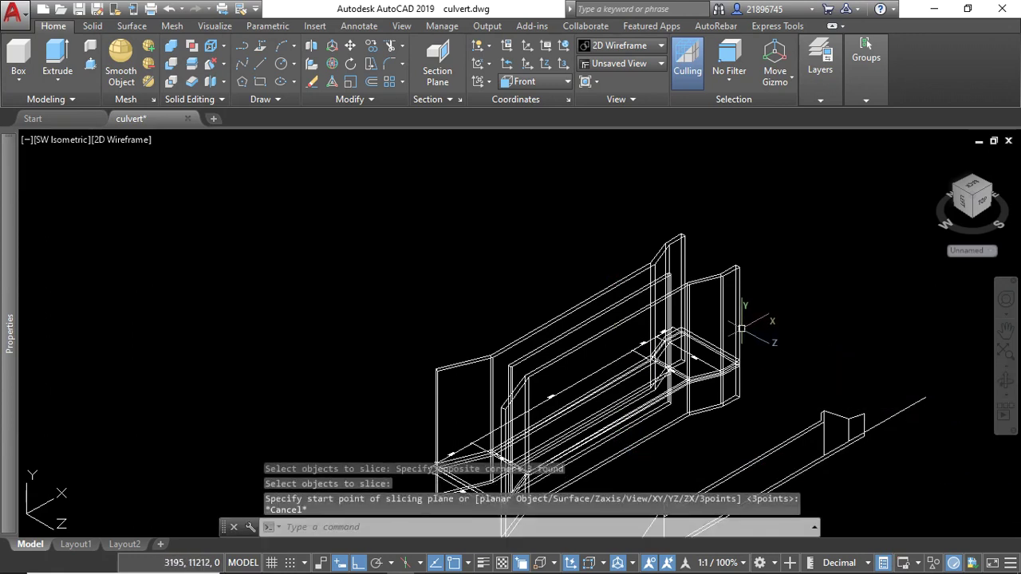
Step: Extrude the long bed-level polyline of the section profile into a surface that passes completely through the three culvert walls
{"action": "scroll", "coordinate": [741, 328], "scroll_direction": "down", "scroll_amount": 2}
{"action": "scroll", "coordinate": [797, 339], "scroll_direction": "up", "scroll_amount": 2}
{"action": "left_click", "coordinate": [801, 335]}
{"action": "left_click", "coordinate": [687, 286]}
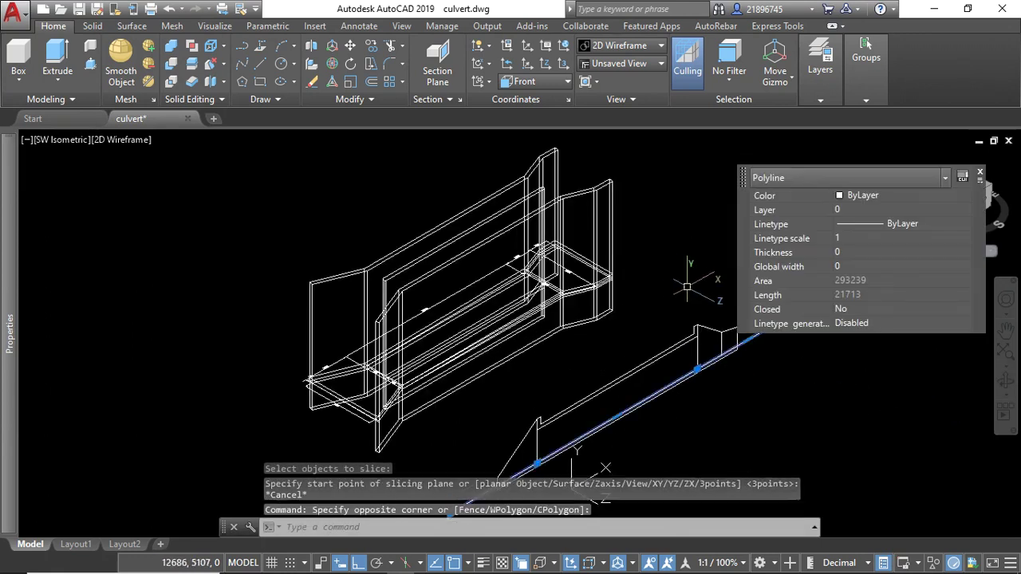
{"action": "scroll", "coordinate": [599, 259], "scroll_direction": "down", "scroll_amount": 3}
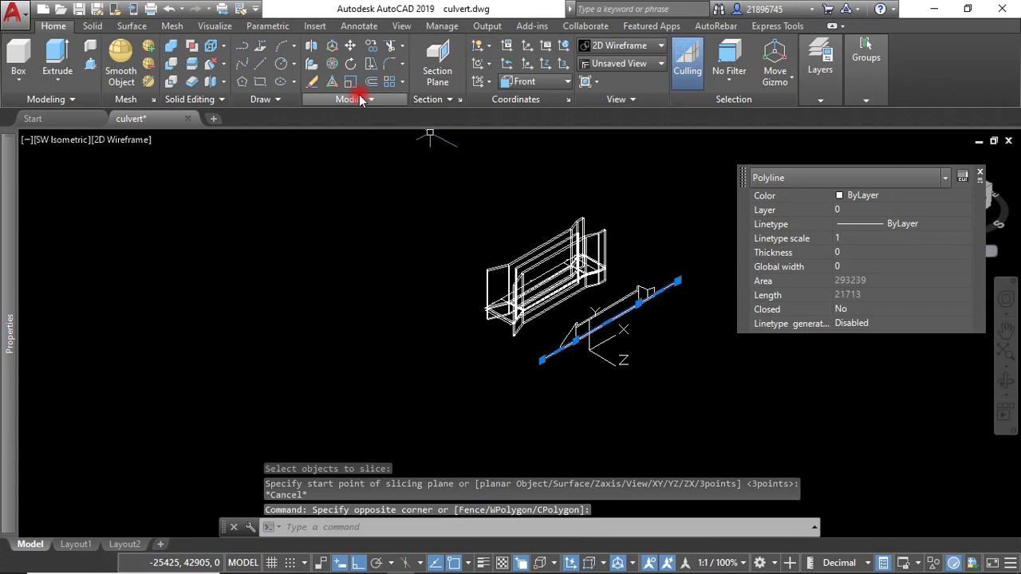
{"action": "type", "text": "extrude"}
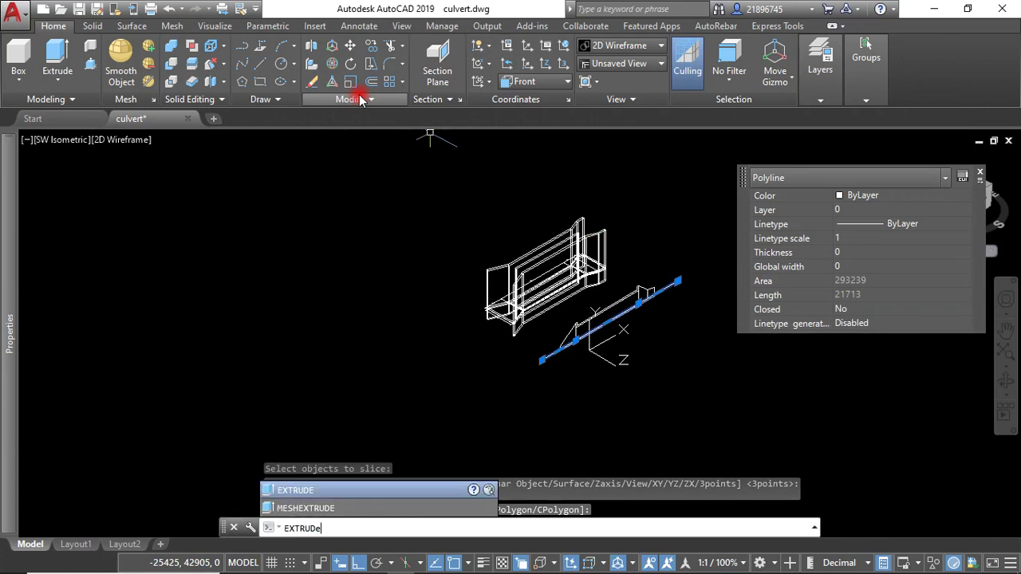
{"action": "key", "text": "Return"}
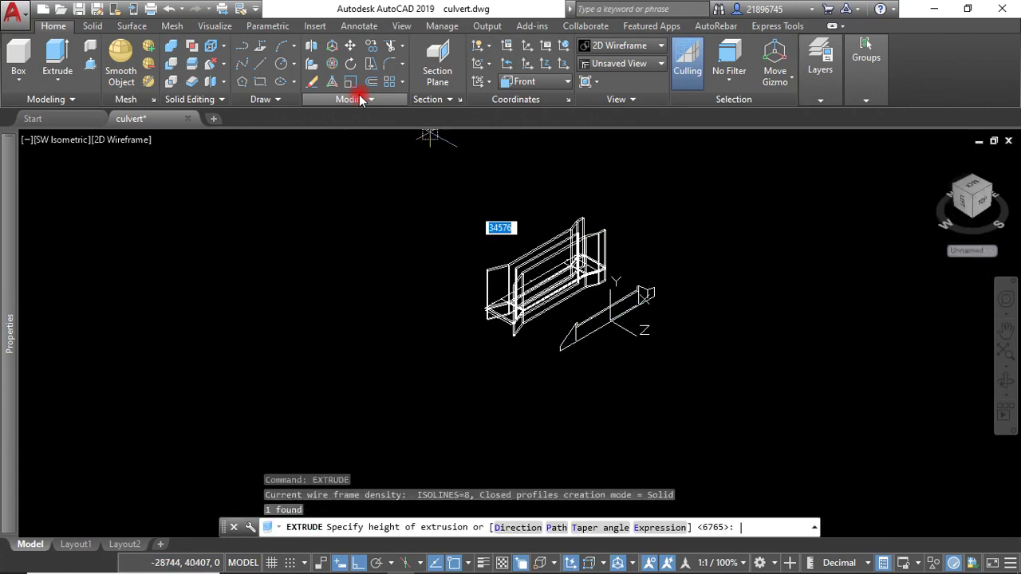
{"action": "key", "text": "Escape"}
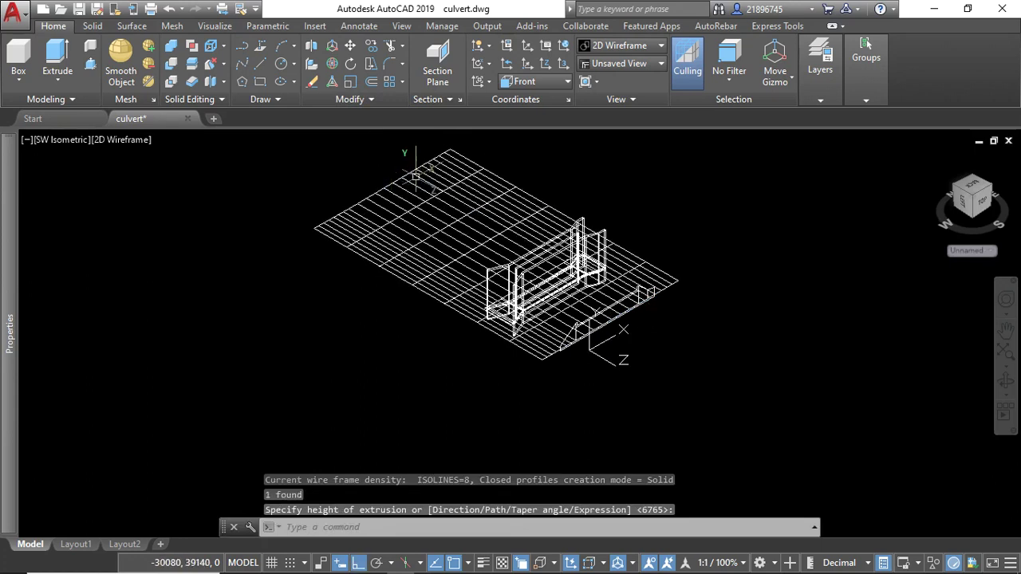
Step: Slice the two outer wall solids and the middle wall solid with the extruded surface, keeping both sides of each
{"action": "scroll", "coordinate": [646, 237], "scroll_direction": "up", "scroll_amount": 3}
{"action": "left_click", "coordinate": [630, 214]}
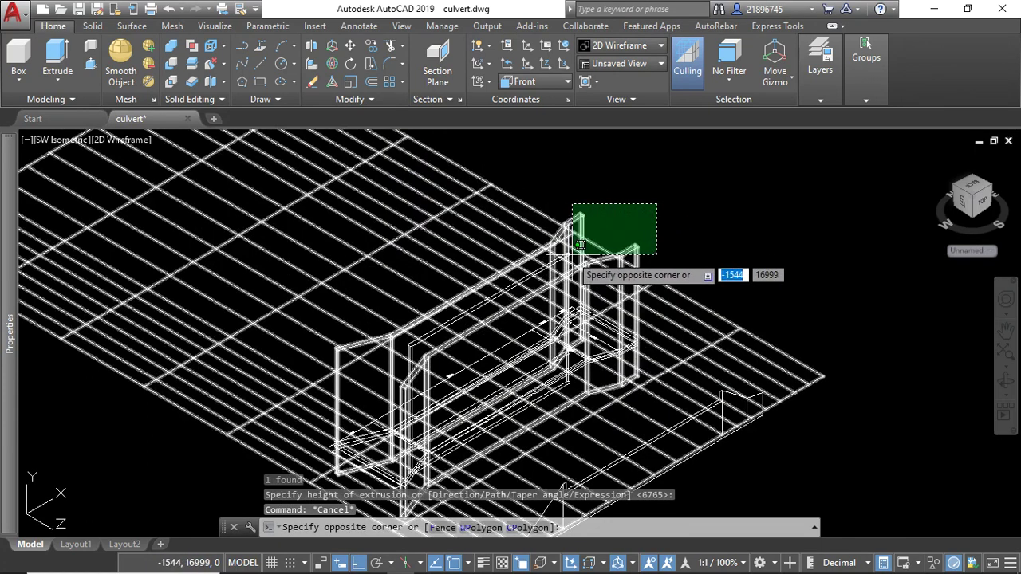
{"action": "type", "text": "sli"}
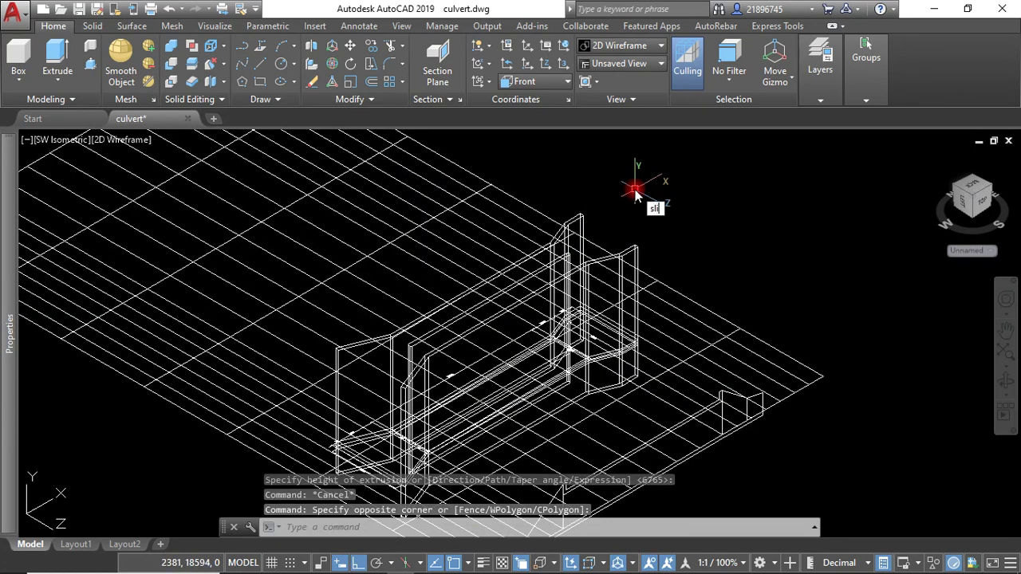
{"action": "type", "text": "ce"}
{"action": "key", "text": "Return"}
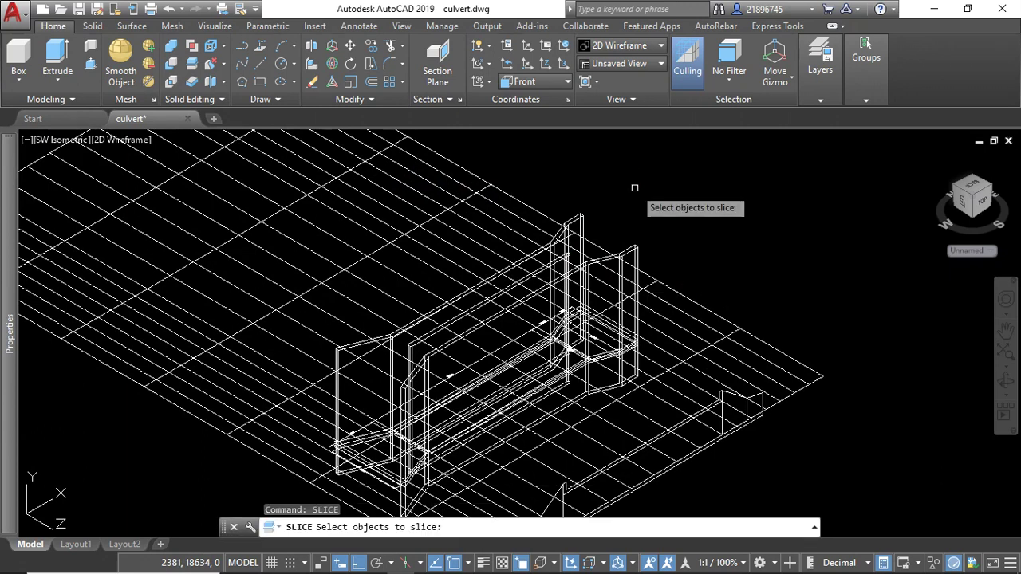
{"action": "left_click", "coordinate": [575, 217]}
{"action": "left_click", "coordinate": [636, 252]}
{"action": "scroll", "coordinate": [565, 263], "scroll_direction": "up", "scroll_amount": 4}
{"action": "scroll", "coordinate": [567, 262], "scroll_direction": "up", "scroll_amount": 2}
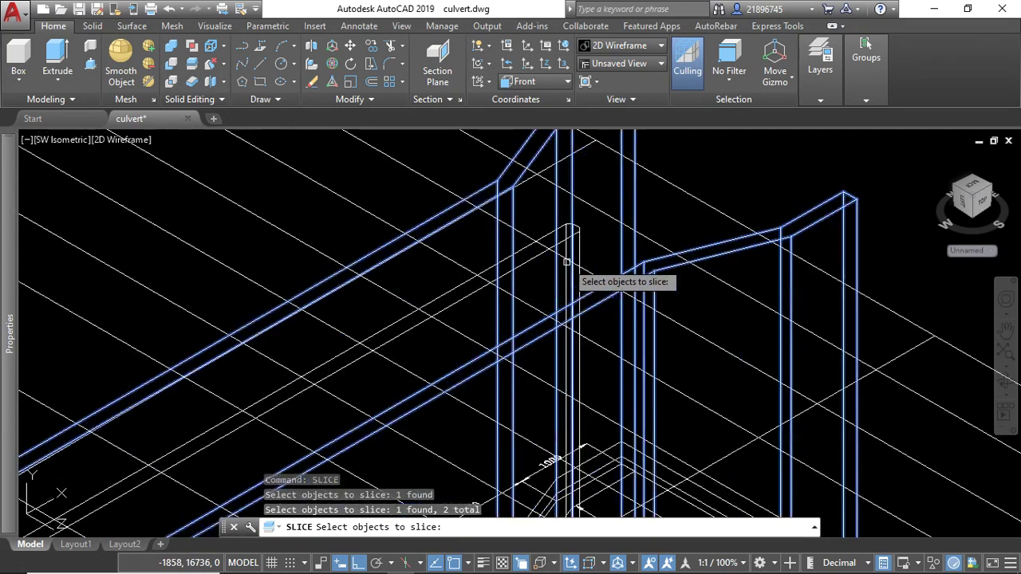
{"action": "left_click", "coordinate": [578, 239]}
{"action": "scroll", "coordinate": [293, 264], "scroll_direction": "down", "scroll_amount": 6}
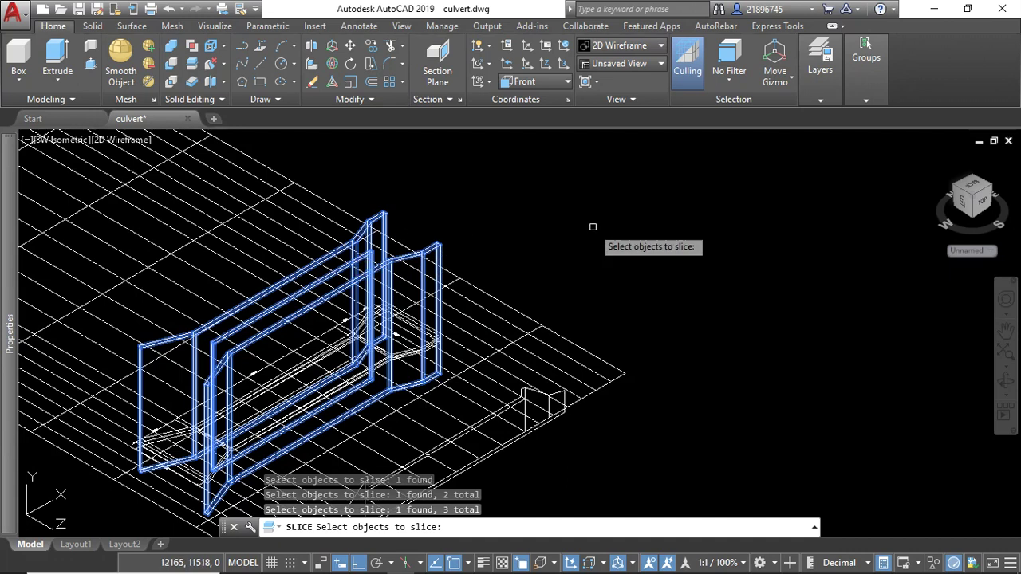
{"action": "key", "text": "Return"}
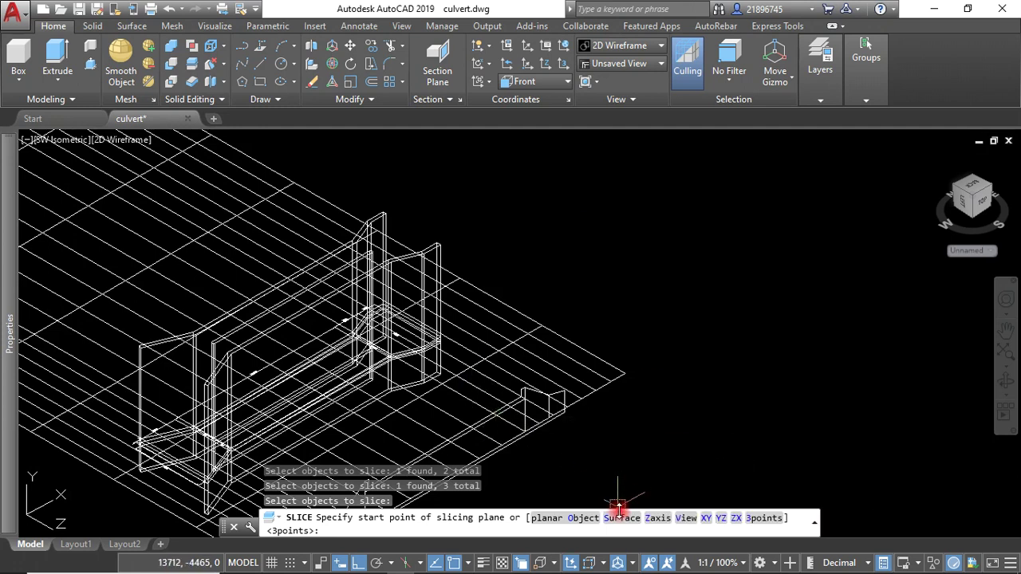
{"action": "left_click", "coordinate": [620, 516]}
{"action": "left_click", "coordinate": [584, 368]}
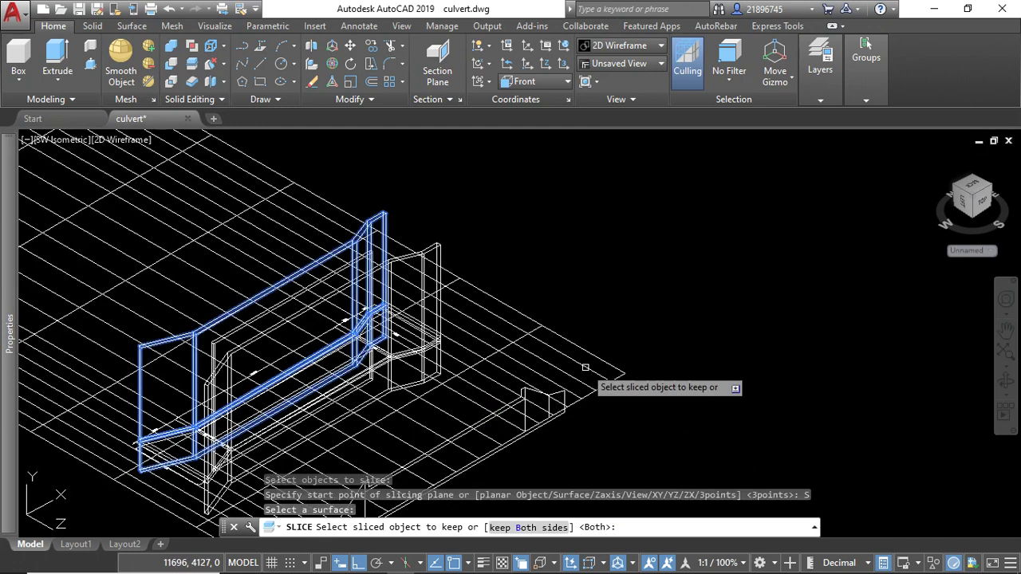
{"action": "key", "text": "Return"}
{"action": "key", "text": "Return"}
{"action": "key", "text": "Return"}
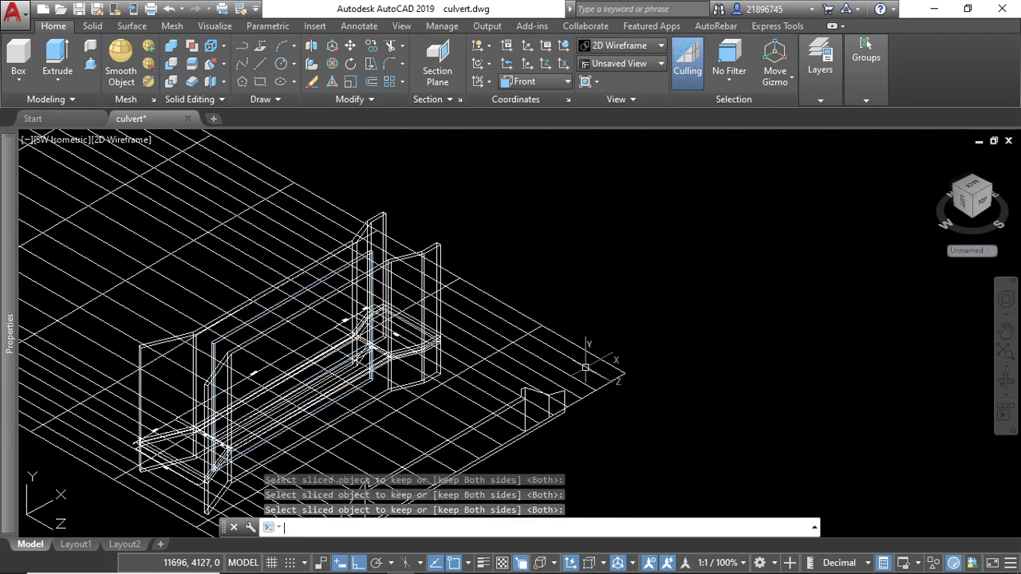
Step: Delete the extruded cutting surface and the three wall pieces below the slice
{"action": "left_click", "coordinate": [504, 321]}
{"action": "key", "text": "Delete"}
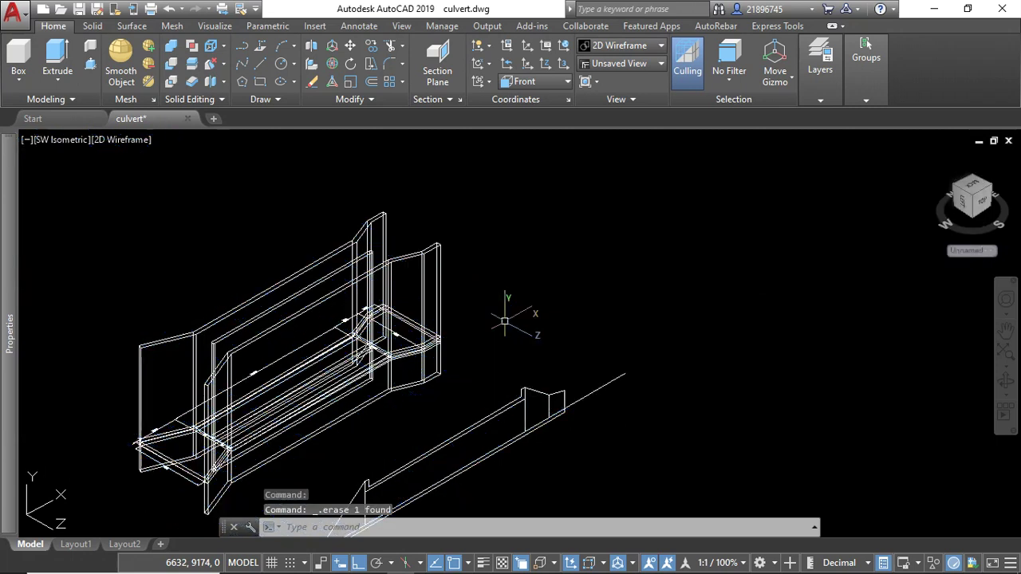
{"action": "left_click", "coordinate": [447, 357]}
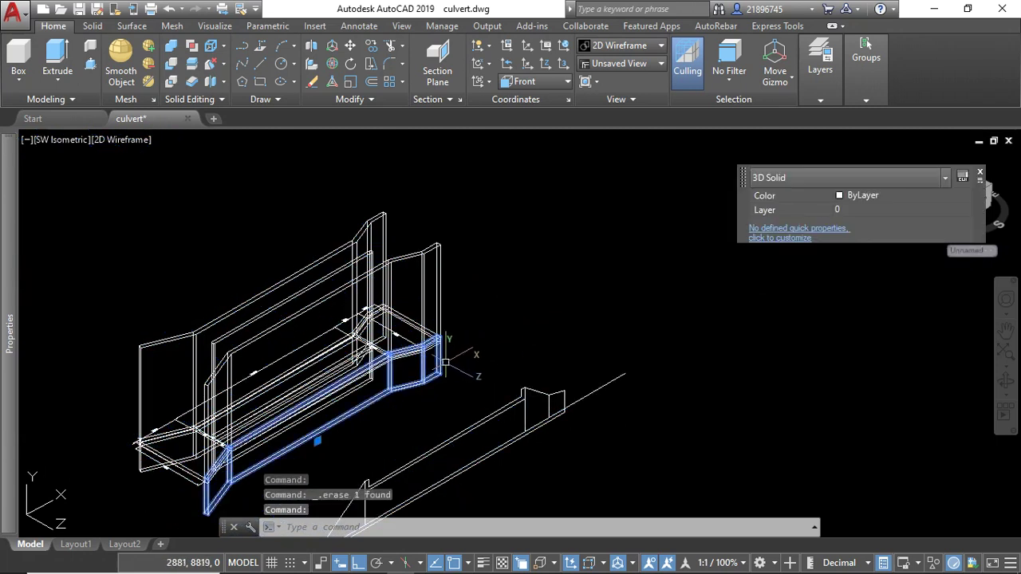
{"action": "key", "text": "Delete"}
{"action": "left_click", "coordinate": [369, 369]}
{"action": "key", "text": "Delete"}
{"action": "scroll", "coordinate": [383, 313], "scroll_direction": "up", "scroll_amount": 3}
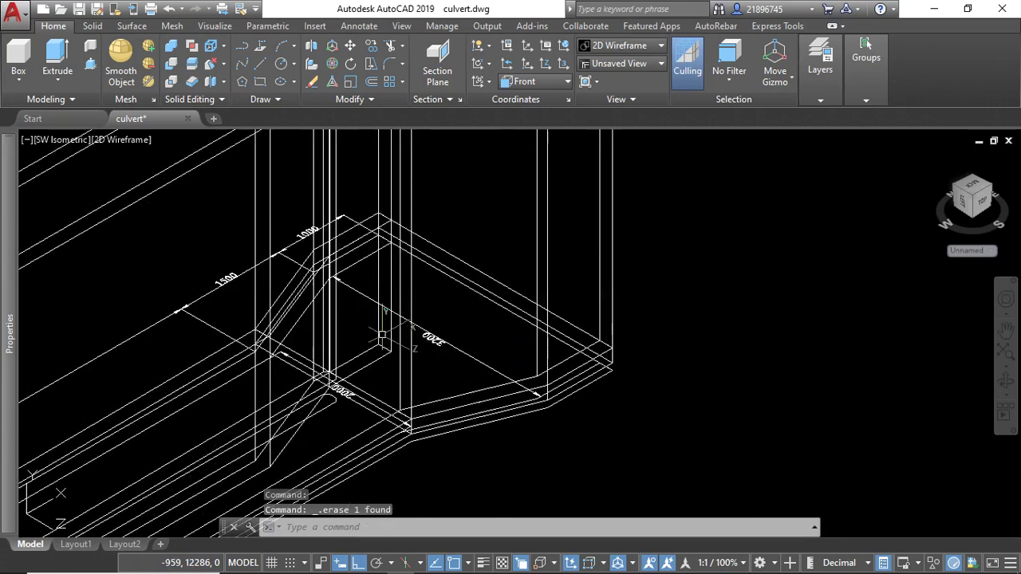
{"action": "left_click", "coordinate": [384, 331]}
{"action": "scroll", "coordinate": [544, 273], "scroll_direction": "down", "scroll_amount": 4}
{"action": "key", "text": "Delete"}
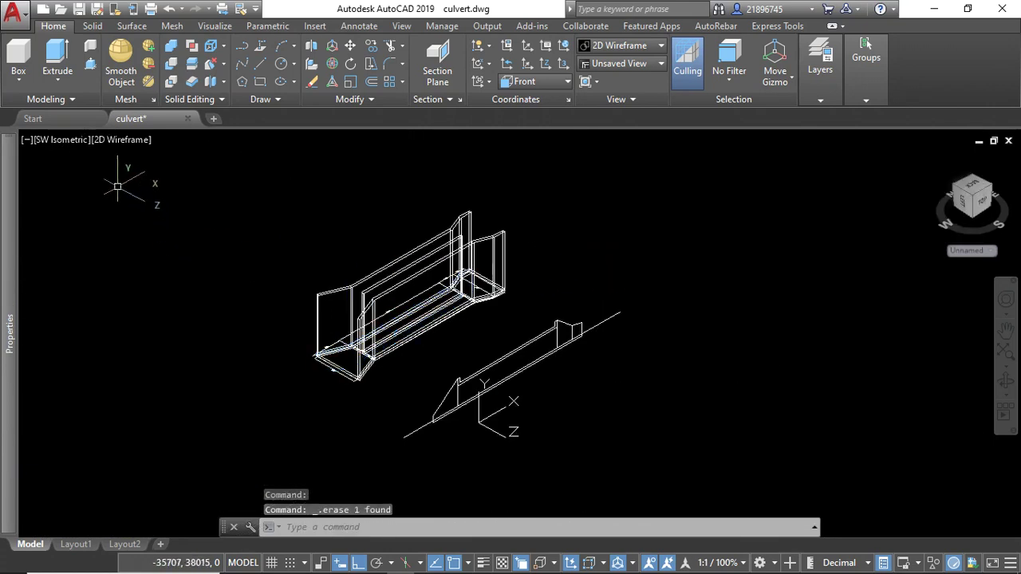
Step: Hide all the 3D culvert objects with their plan lines and dimensions, and show the remaining section profile in Front view
{"action": "left_click", "coordinate": [538, 207]}
{"action": "left_click", "coordinate": [430, 234]}
{"action": "scroll", "coordinate": [471, 283], "scroll_direction": "up", "scroll_amount": 5}
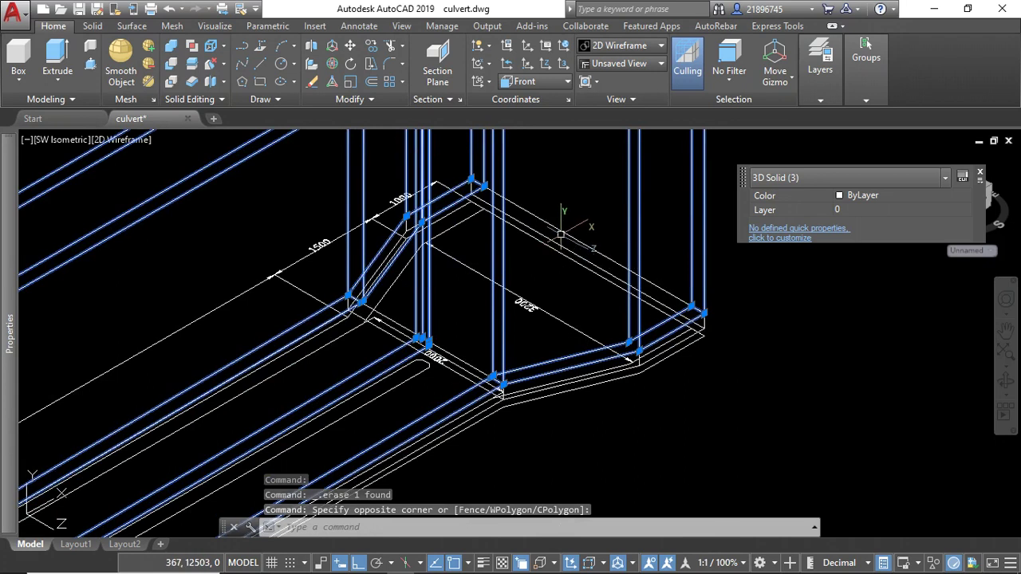
{"action": "scroll", "coordinate": [563, 231], "scroll_direction": "down", "scroll_amount": 6}
{"action": "left_click", "coordinate": [565, 198]}
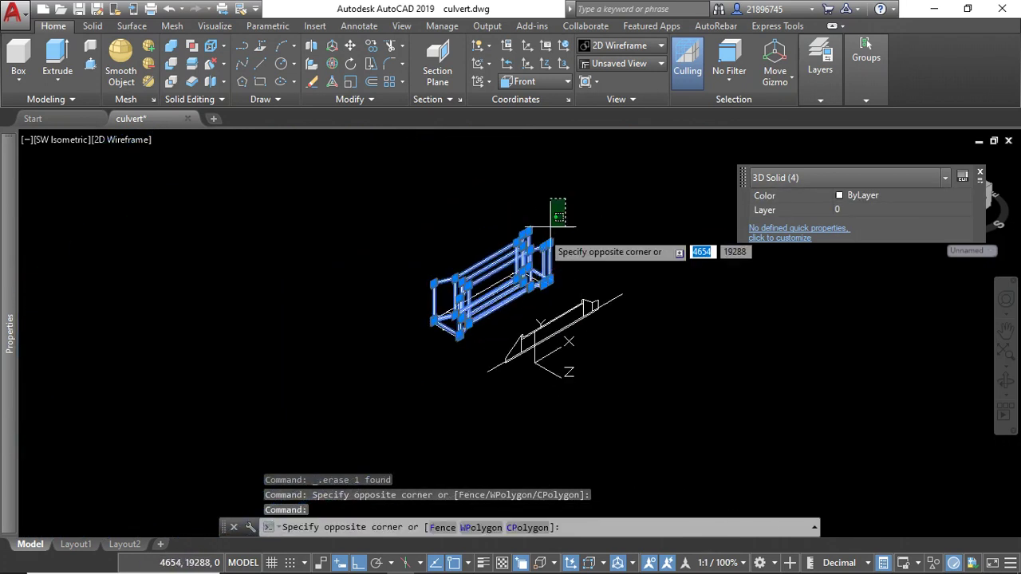
{"action": "left_click", "coordinate": [416, 282]}
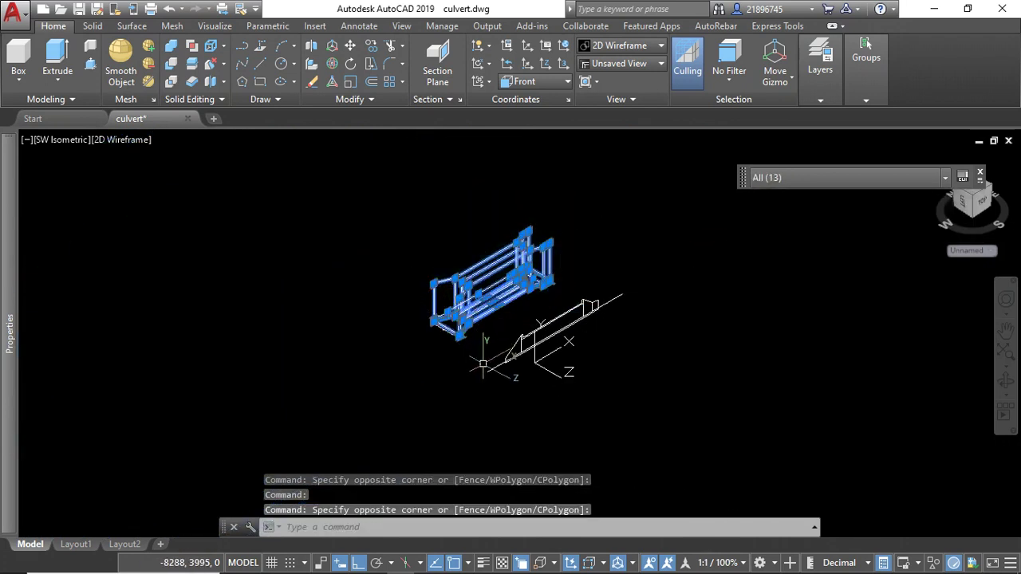
{"action": "left_click", "coordinate": [488, 340]}
{"action": "left_click", "coordinate": [401, 219]}
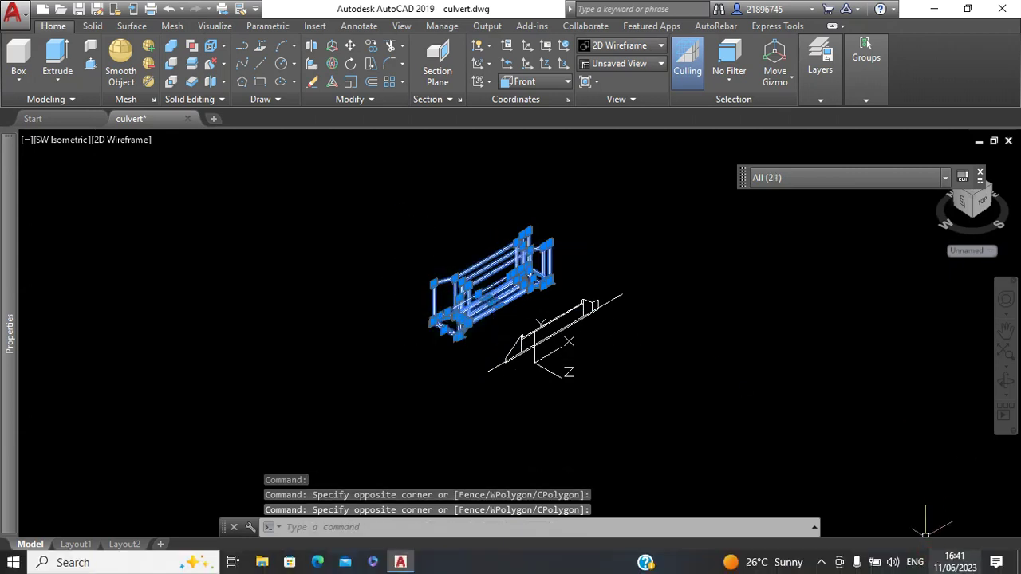
{"action": "left_click", "coordinate": [935, 562]}
{"action": "left_click", "coordinate": [955, 548]}
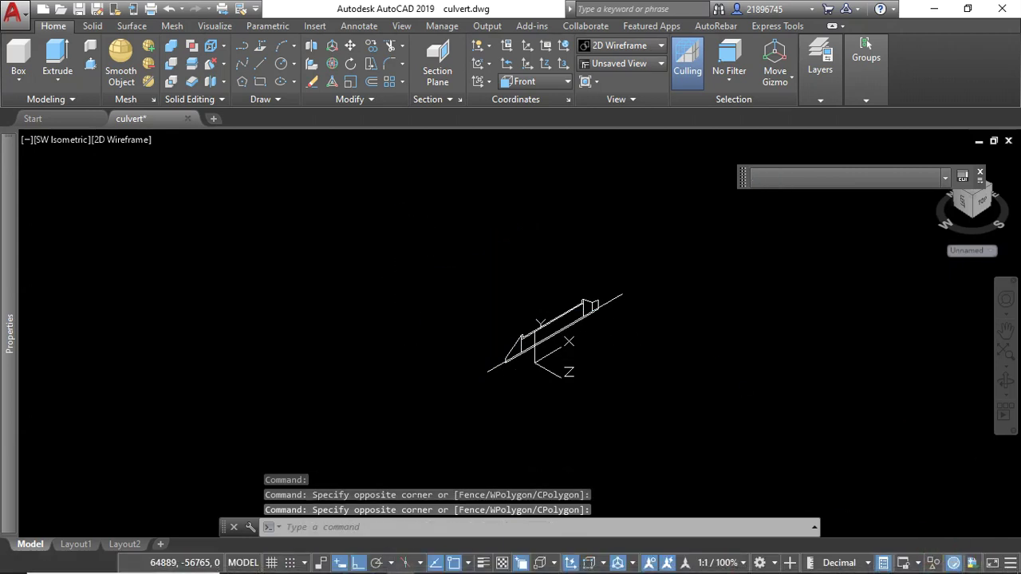
{"action": "left_click", "coordinate": [63, 140]}
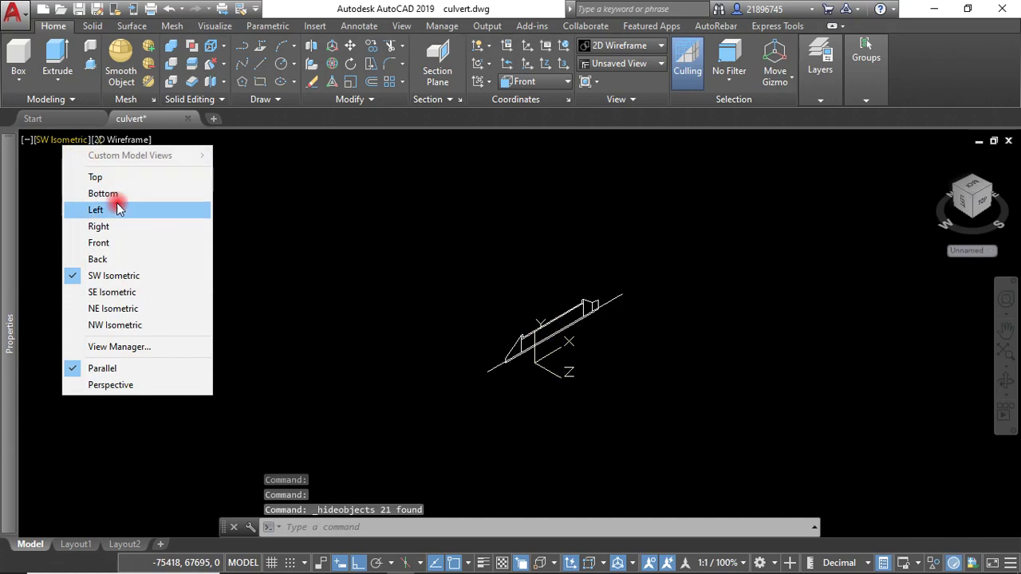
{"action": "left_click", "coordinate": [119, 243]}
Step: Try deleting the long bed-level polyline from the section profile and undo the deletion
{"action": "scroll", "coordinate": [453, 275], "scroll_direction": "down", "scroll_amount": 3}
{"action": "scroll", "coordinate": [439, 279], "scroll_direction": "up", "scroll_amount": 3}
{"action": "left_click", "coordinate": [441, 317]}
{"action": "left_click", "coordinate": [401, 304]}
{"action": "scroll", "coordinate": [633, 328], "scroll_direction": "up", "scroll_amount": 4}
{"action": "left_click", "coordinate": [801, 394]}
{"action": "left_click", "coordinate": [773, 338]}
{"action": "scroll", "coordinate": [683, 343], "scroll_direction": "down", "scroll_amount": 4}
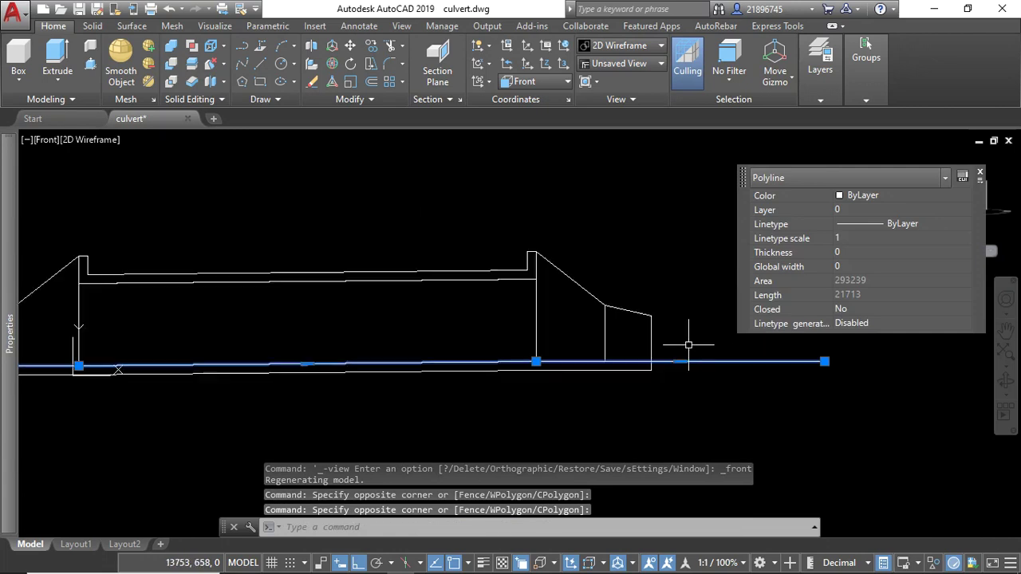
{"action": "key", "text": "Delete"}
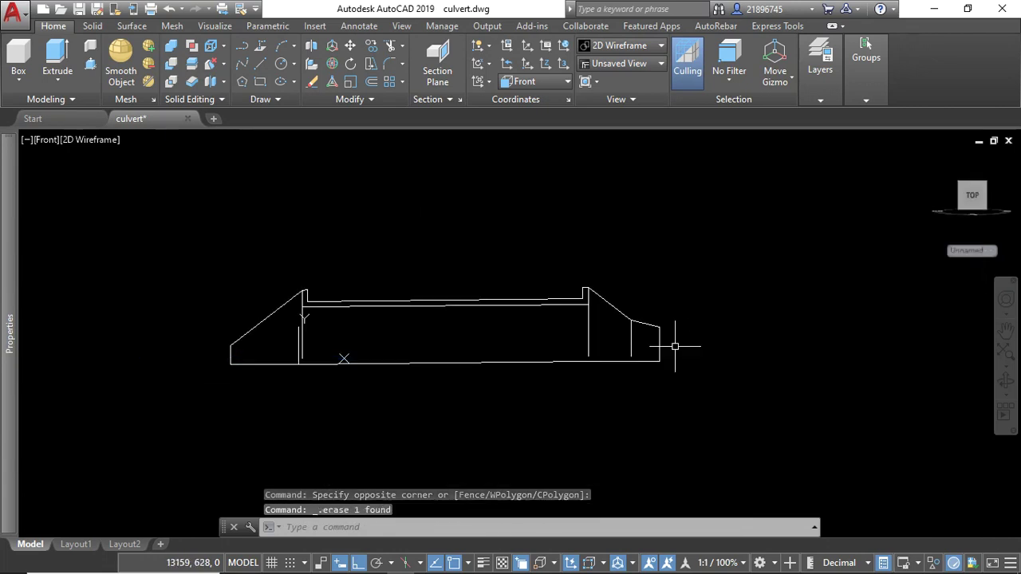
{"action": "key", "text": "ctrl+z"}
Step: Trim the overhanging ends of the long bed-level line at both ends of the section profile
{"action": "left_click", "coordinate": [692, 415]}
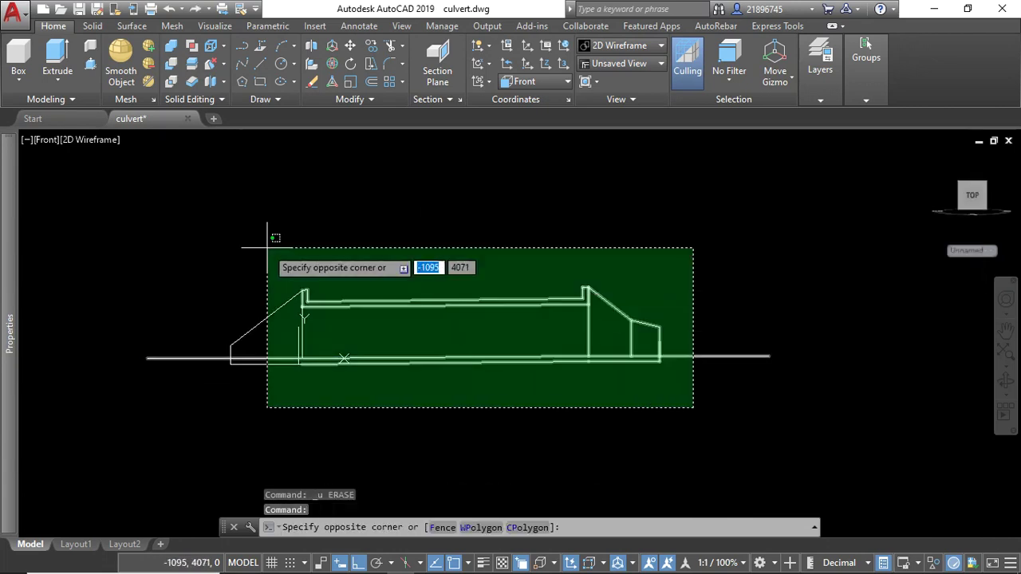
{"action": "left_click", "coordinate": [186, 228]}
{"action": "left_click", "coordinate": [396, 52]}
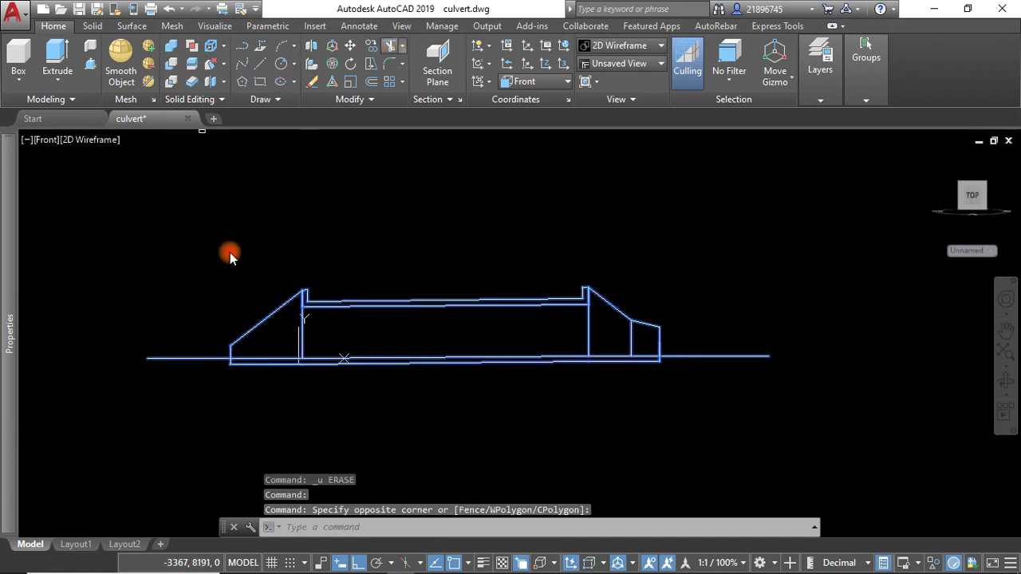
{"action": "left_click", "coordinate": [180, 342]}
{"action": "left_click", "coordinate": [151, 380]}
{"action": "left_click", "coordinate": [761, 378]}
{"action": "left_click", "coordinate": [741, 316]}
{"action": "key", "text": "Escape"}
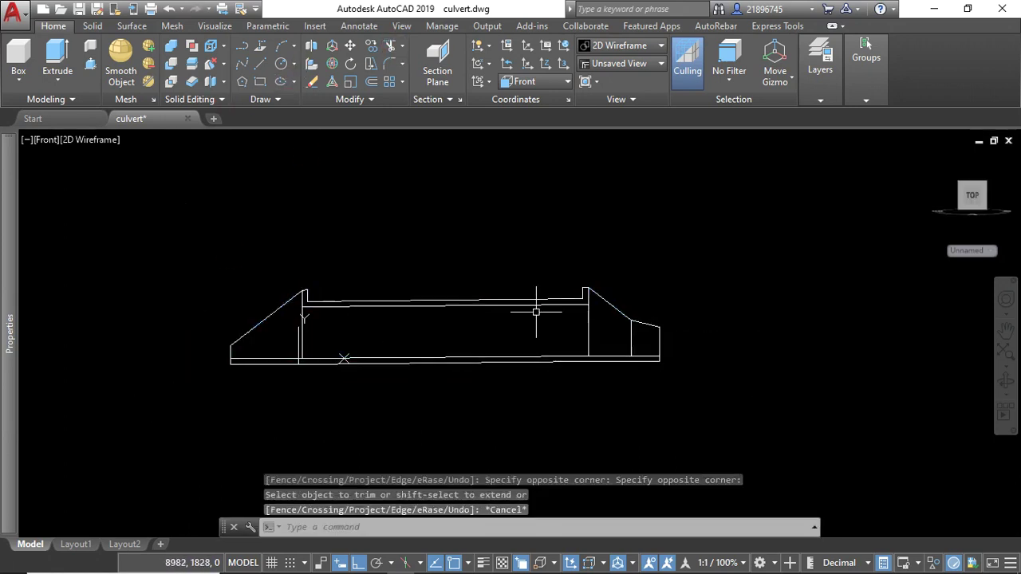
Step: Start a polyline at the low end of the sloping wing wall, up to the headwall top, down to the slab underside and across to its far end
{"action": "scroll", "coordinate": [246, 298], "scroll_direction": "up", "scroll_amount": 4}
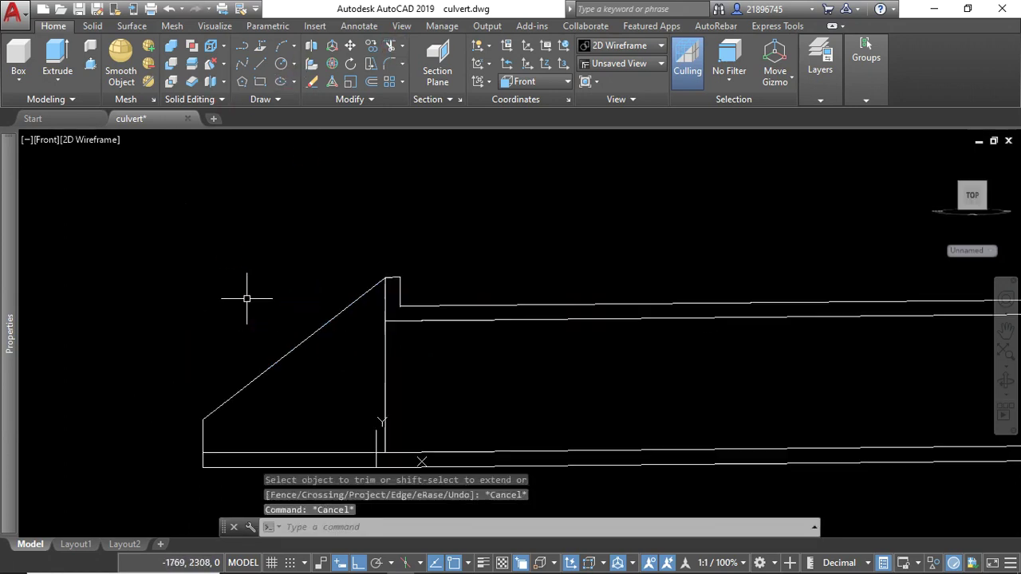
{"action": "left_click", "coordinate": [247, 53]}
{"action": "left_click", "coordinate": [204, 418]}
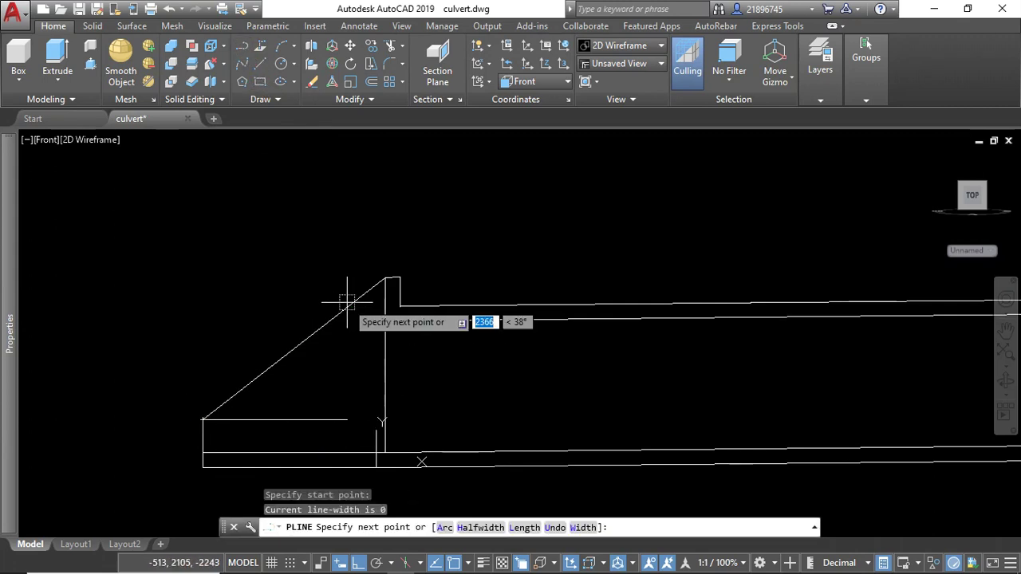
{"action": "scroll", "coordinate": [355, 291], "scroll_direction": "up", "scroll_amount": 4}
{"action": "left_click", "coordinate": [430, 257]}
{"action": "scroll", "coordinate": [492, 261], "scroll_direction": "up", "scroll_amount": 3}
{"action": "scroll", "coordinate": [424, 253], "scroll_direction": "up", "scroll_amount": 6}
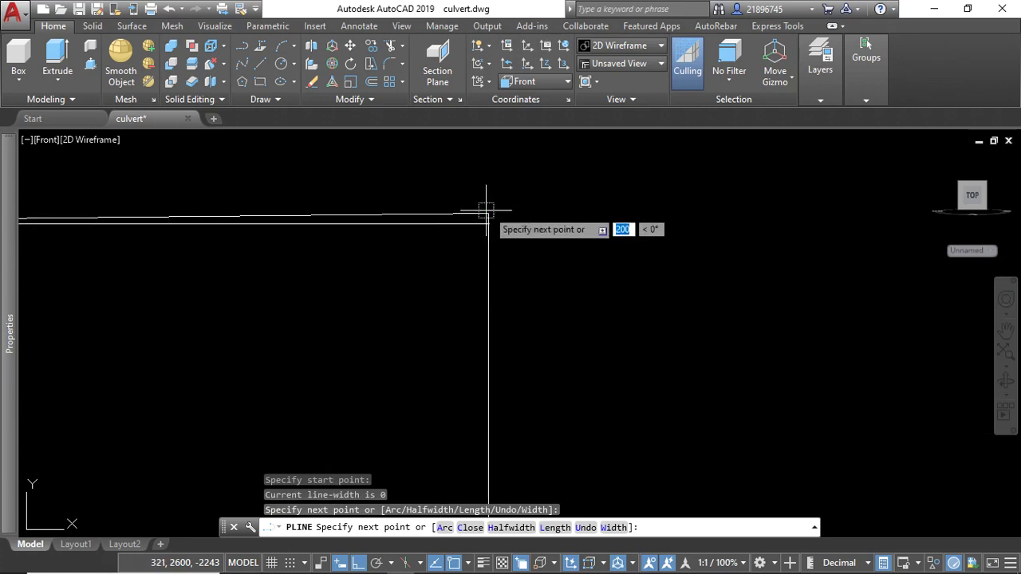
{"action": "scroll", "coordinate": [488, 212], "scroll_direction": "down", "scroll_amount": 5}
{"action": "scroll", "coordinate": [358, 433], "scroll_direction": "down", "scroll_amount": 3}
{"action": "scroll", "coordinate": [358, 359], "scroll_direction": "up", "scroll_amount": 4}
{"action": "left_click", "coordinate": [354, 380]}
{"action": "scroll", "coordinate": [250, 353], "scroll_direction": "down", "scroll_amount": 5}
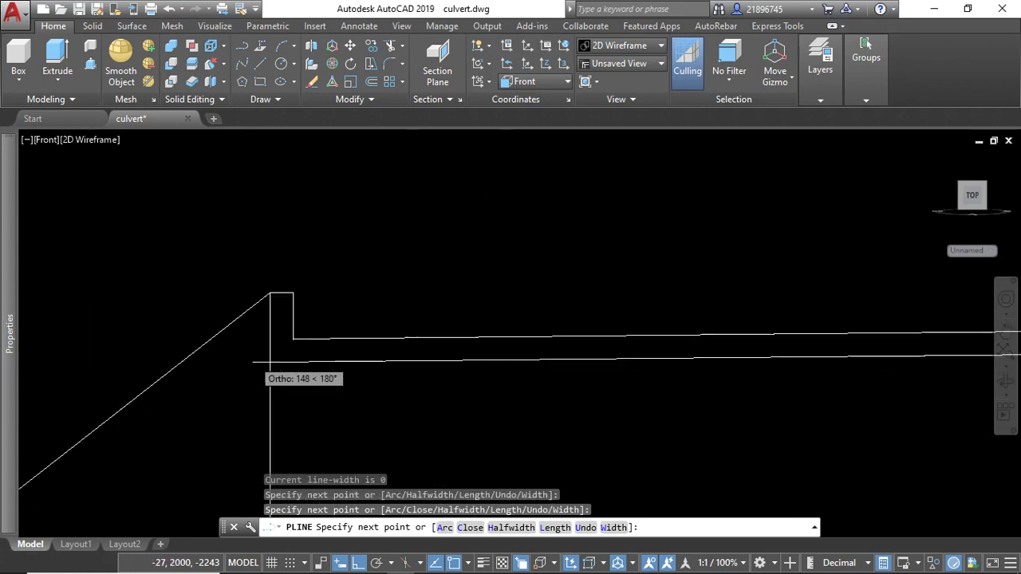
{"action": "scroll", "coordinate": [511, 352], "scroll_direction": "up", "scroll_amount": 5}
{"action": "scroll", "coordinate": [511, 352], "scroll_direction": "up", "scroll_amount": 5}
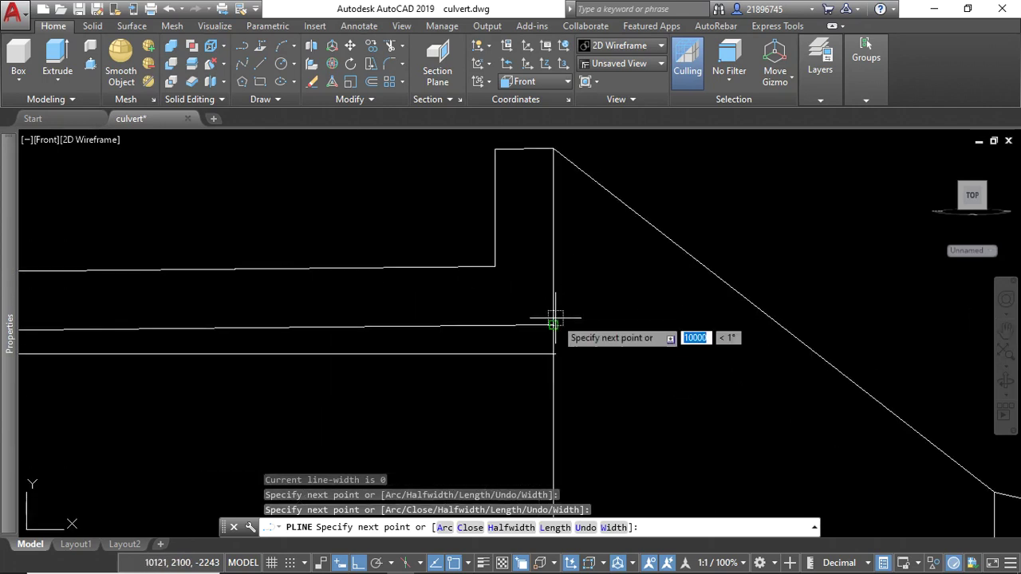
{"action": "left_click", "coordinate": [554, 326]}
Step: Continue the polyline up to the far headwall top, down the wing wall's two slopes and about 600 beyond its end, and finish it
{"action": "scroll", "coordinate": [553, 150], "scroll_direction": "up", "scroll_amount": 8}
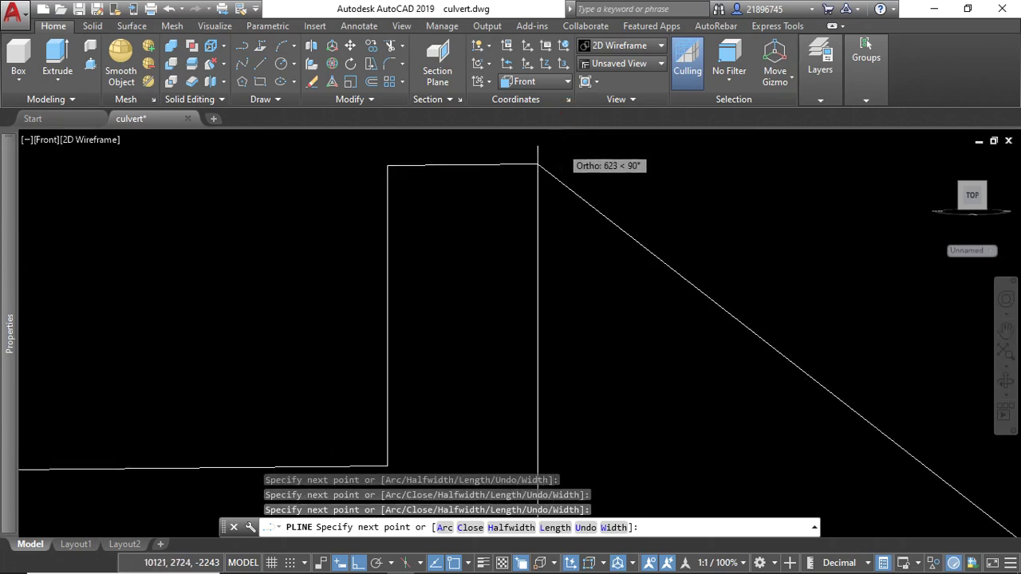
{"action": "left_click", "coordinate": [498, 204]}
{"action": "scroll", "coordinate": [497, 204], "scroll_direction": "down", "scroll_amount": 3}
{"action": "scroll", "coordinate": [531, 273], "scroll_direction": "up", "scroll_amount": 4}
{"action": "left_click", "coordinate": [475, 263]}
{"action": "left_click", "coordinate": [359, 560]}
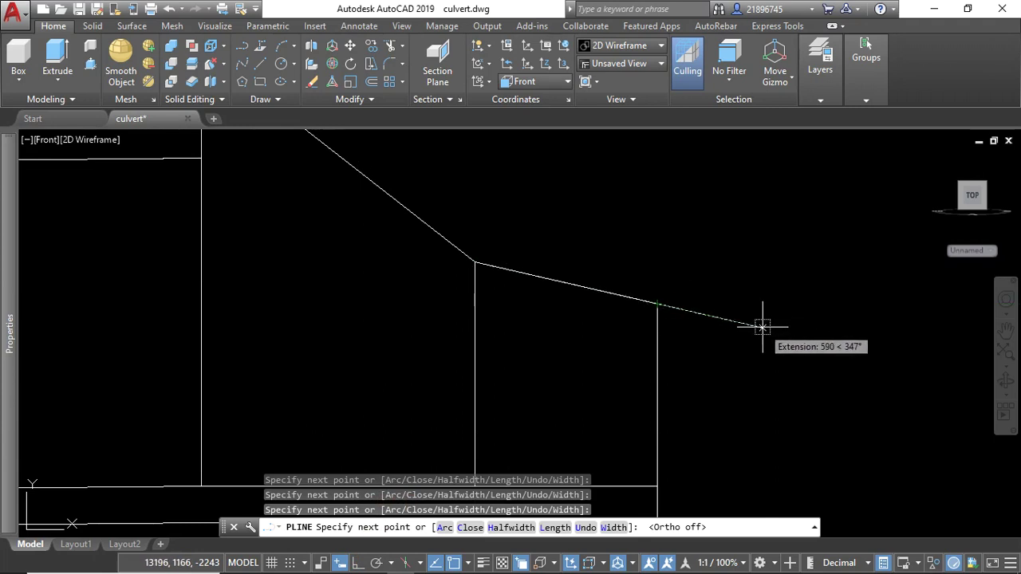
{"action": "left_click", "coordinate": [767, 327]}
{"action": "right_click", "coordinate": [767, 328]}
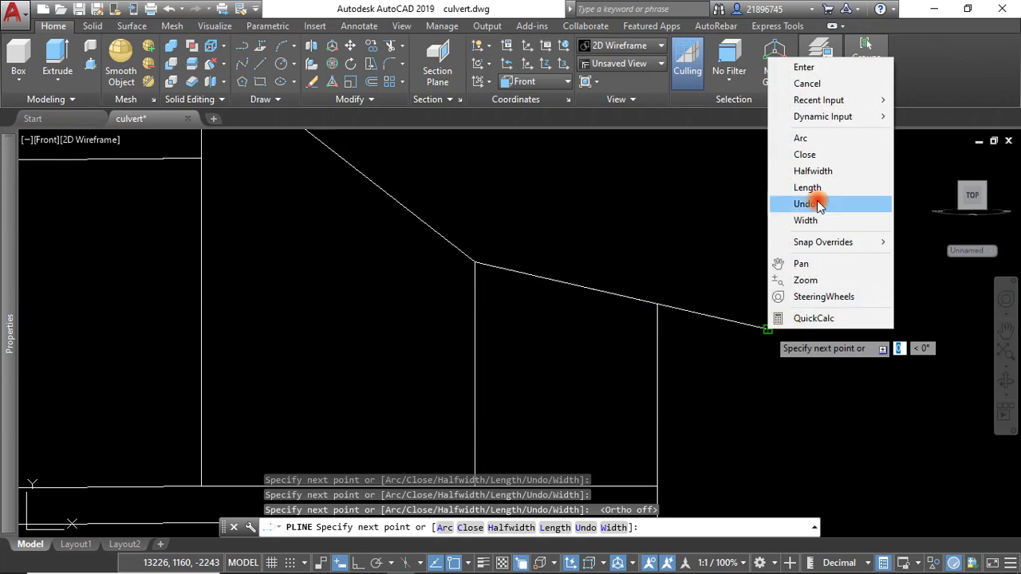
{"action": "left_click", "coordinate": [797, 69]}
Step: Stretch the polyline's starting vertex outward by about 960 along the extension of the wing wall slope
{"action": "scroll", "coordinate": [702, 269], "scroll_direction": "down", "scroll_amount": 2}
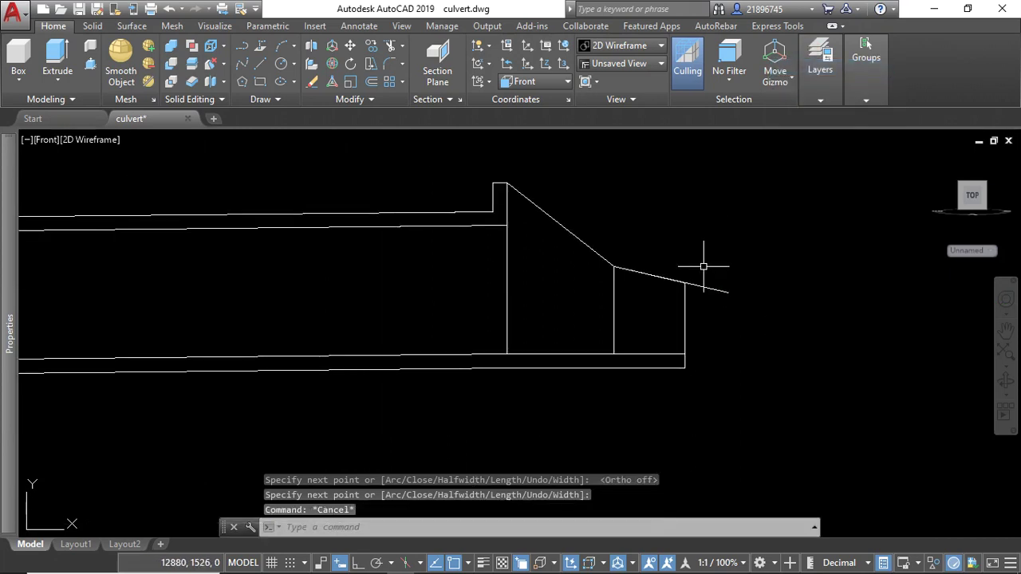
{"action": "left_click", "coordinate": [692, 260]}
{"action": "scroll", "coordinate": [694, 276], "scroll_direction": "down", "scroll_amount": 3}
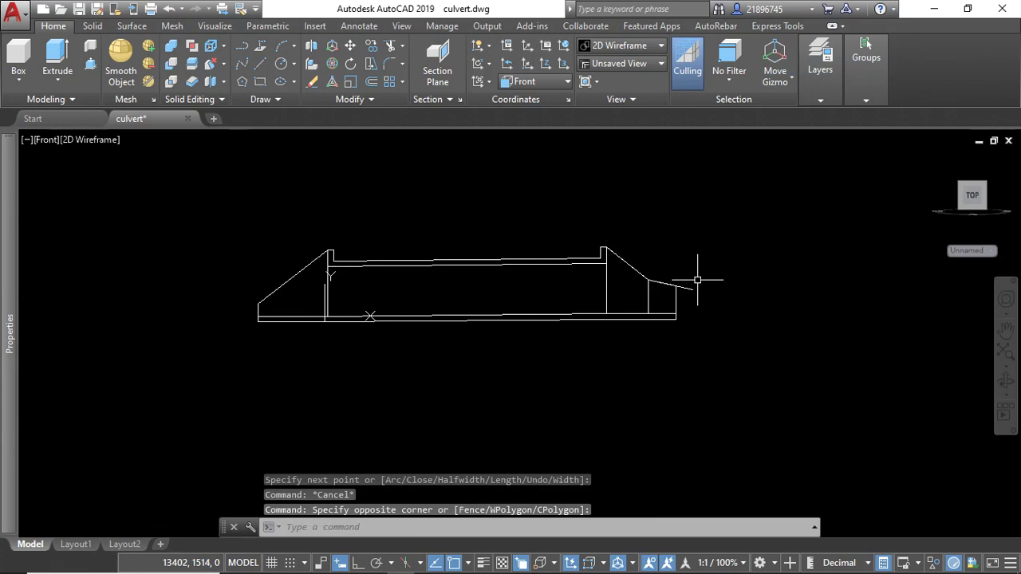
{"action": "left_click", "coordinate": [682, 291]}
{"action": "scroll", "coordinate": [237, 243], "scroll_direction": "up", "scroll_amount": 3}
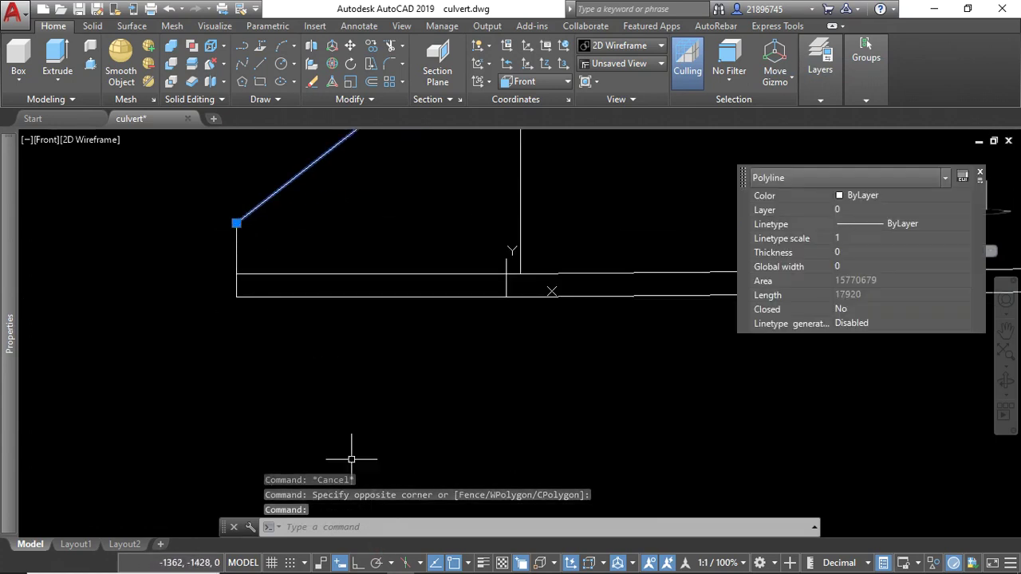
{"action": "mouse_move", "coordinate": [236, 222]}
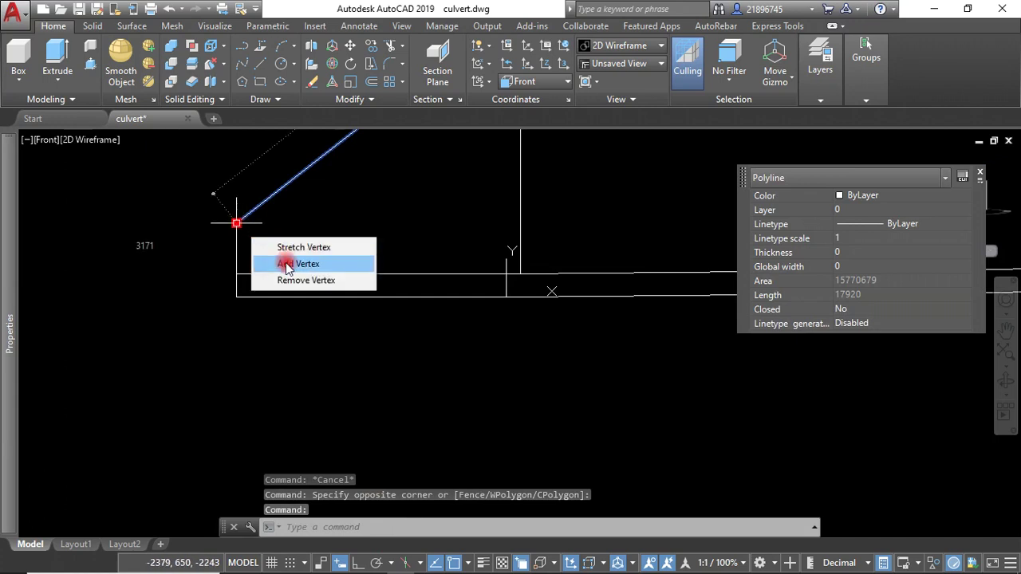
{"action": "left_click", "coordinate": [287, 247]}
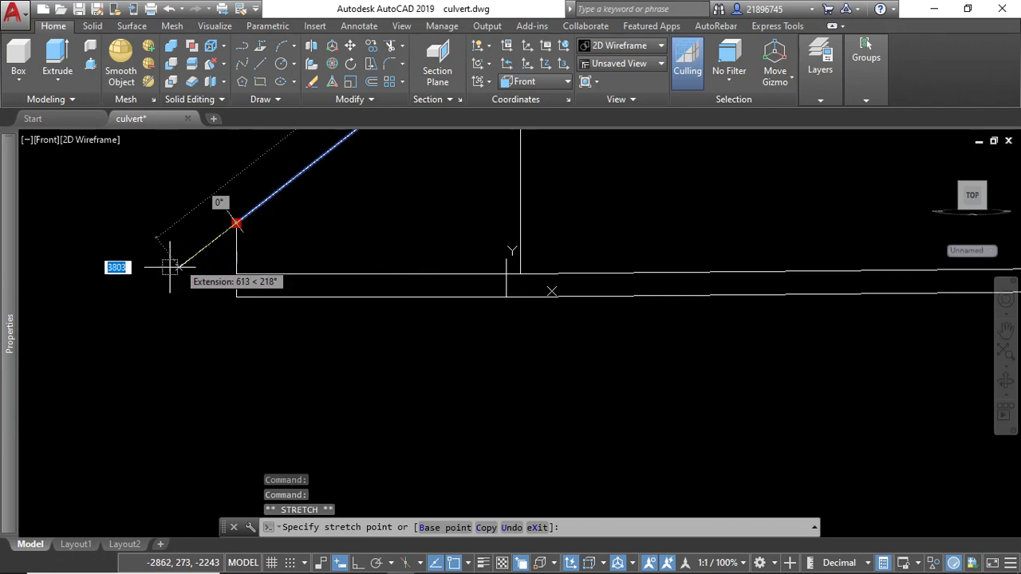
{"action": "left_click", "coordinate": [151, 290]}
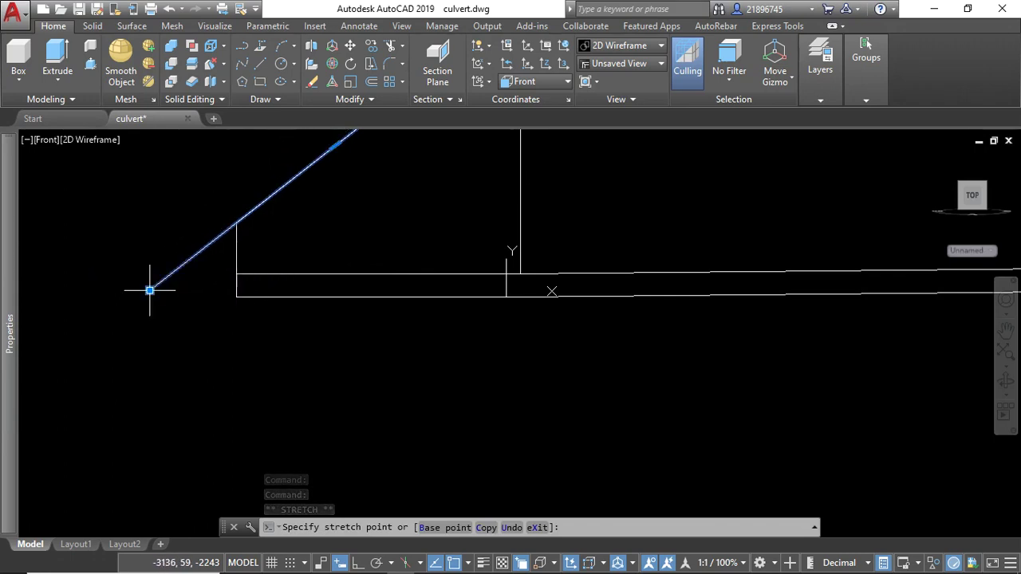
{"action": "scroll", "coordinate": [150, 290], "scroll_direction": "down", "scroll_amount": 6}
{"action": "key", "text": "Escape"}
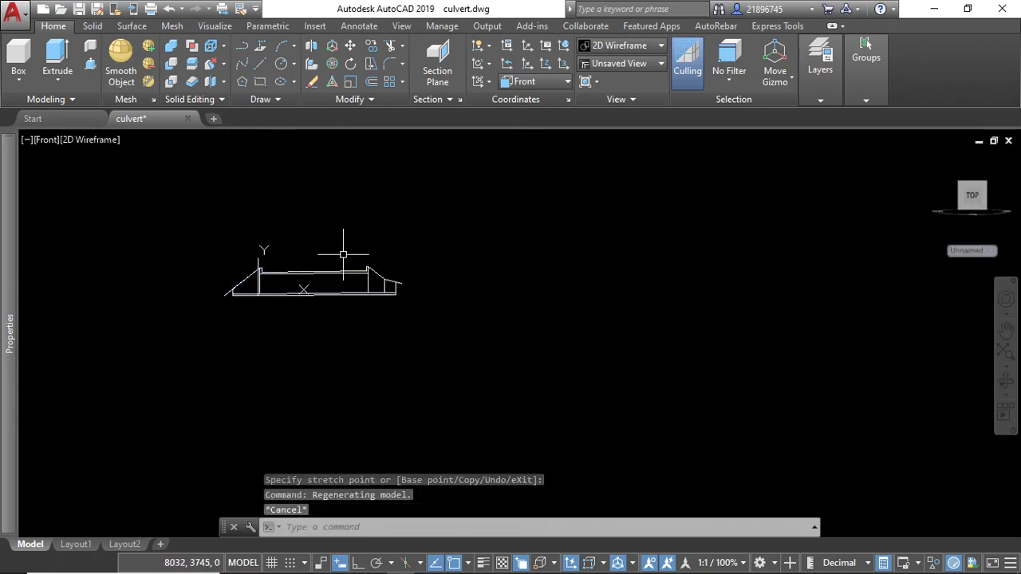
Step: In SW Isometric view, extrude the new polyline into a surface about 40387 long
{"action": "left_click", "coordinate": [46, 140]}
{"action": "left_click", "coordinate": [119, 279]}
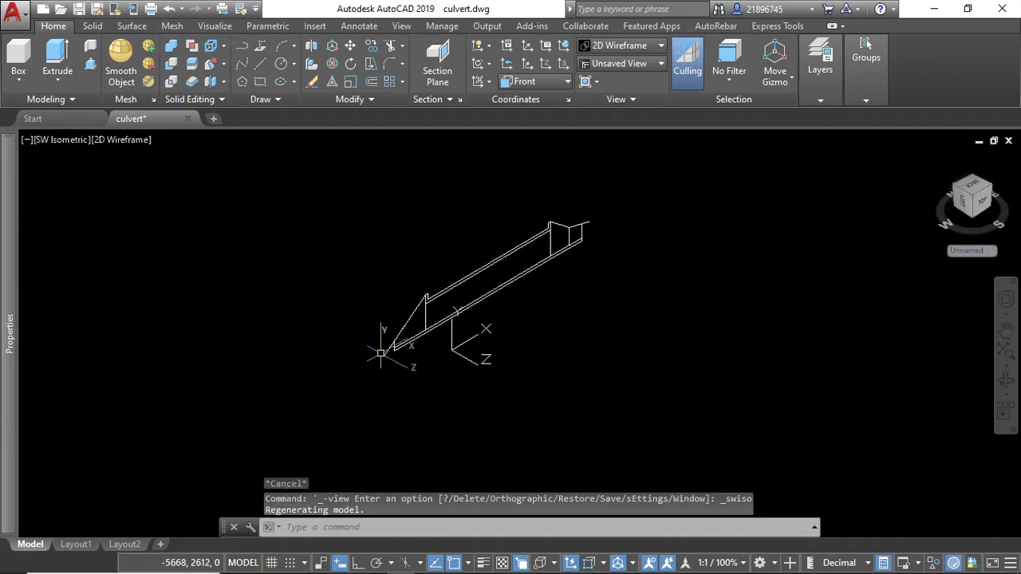
{"action": "scroll", "coordinate": [296, 278], "scroll_direction": "down", "scroll_amount": 3}
{"action": "scroll", "coordinate": [409, 292], "scroll_direction": "up", "scroll_amount": 4}
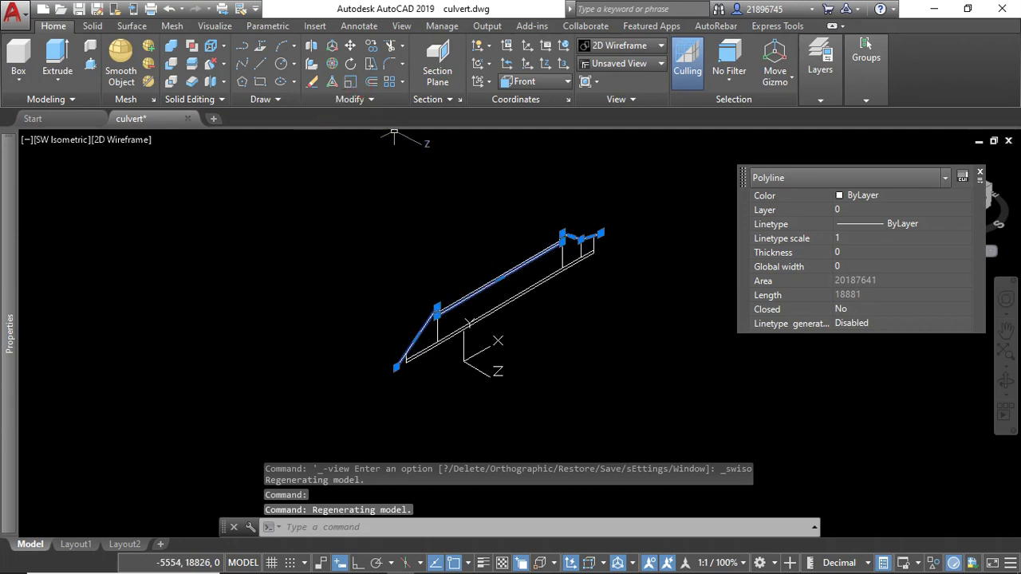
{"action": "type", "text": "TRude"}
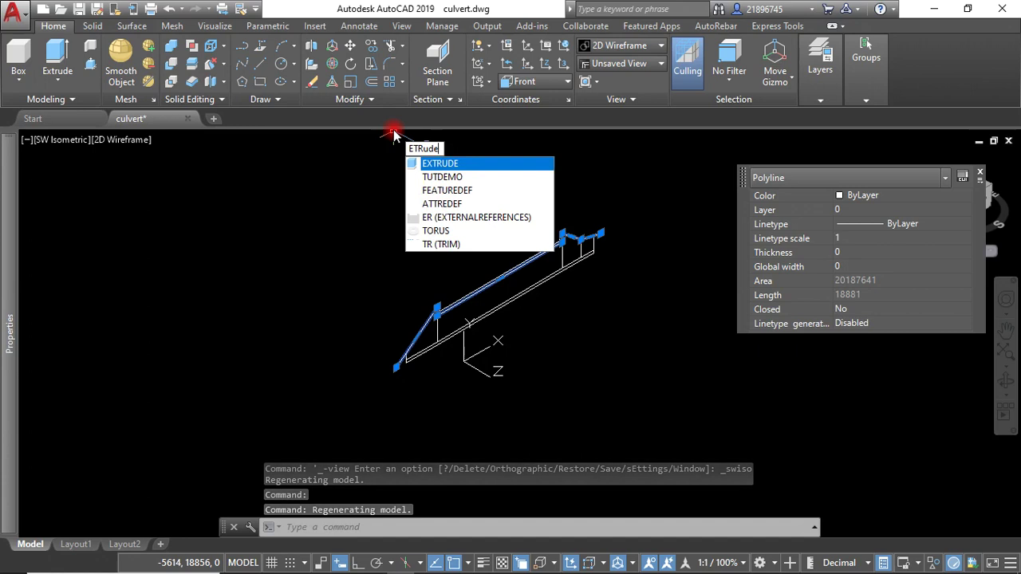
{"action": "key", "text": "Return"}
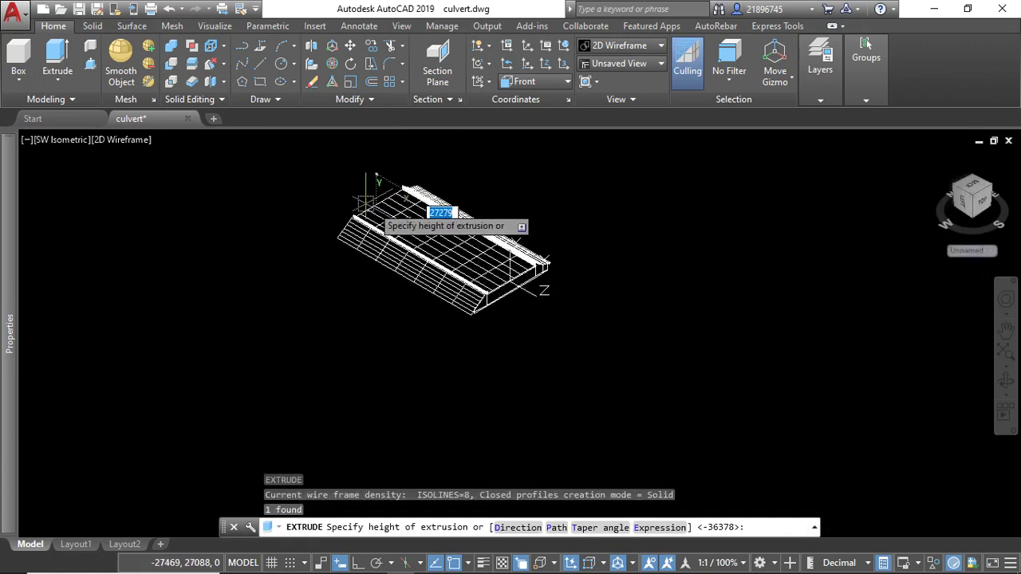
{"action": "left_click", "coordinate": [327, 163]}
{"action": "key", "text": "Escape"}
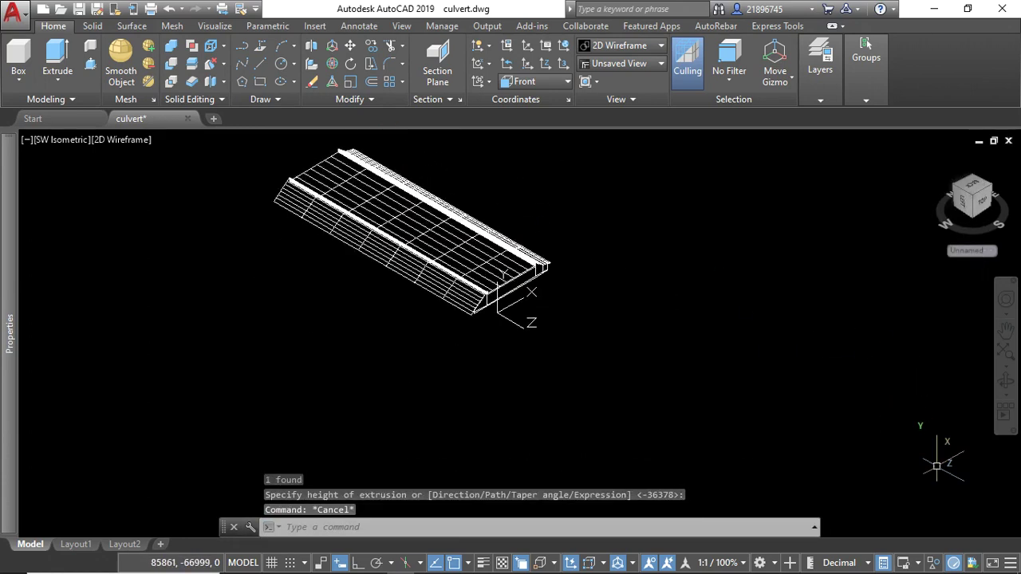
Step: End the object isolation to bring back the hidden culvert solids, plan lines and dimensions
{"action": "left_click", "coordinate": [940, 559]}
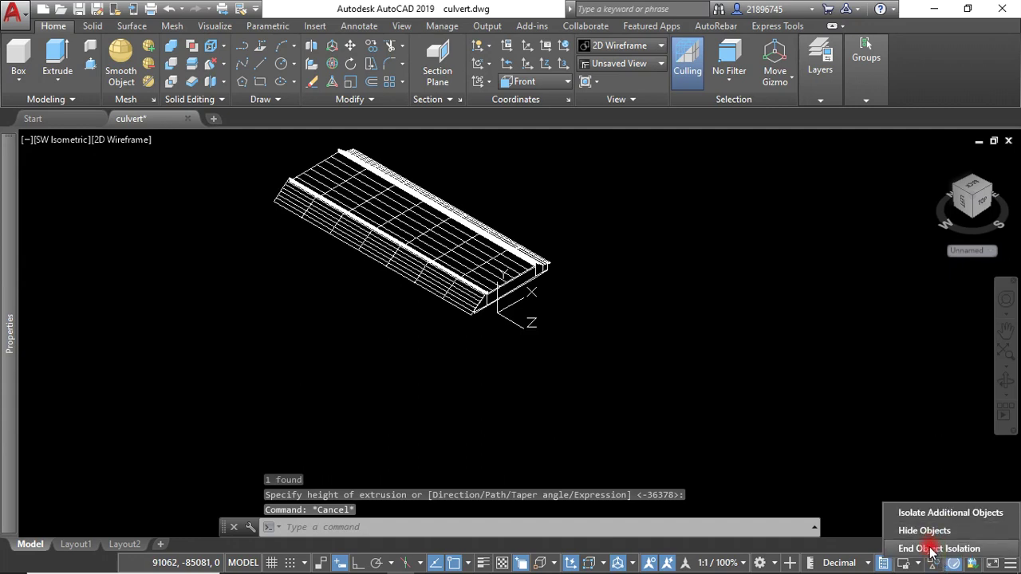
{"action": "left_click", "coordinate": [933, 548]}
{"action": "scroll", "coordinate": [500, 303], "scroll_direction": "up", "scroll_amount": 5}
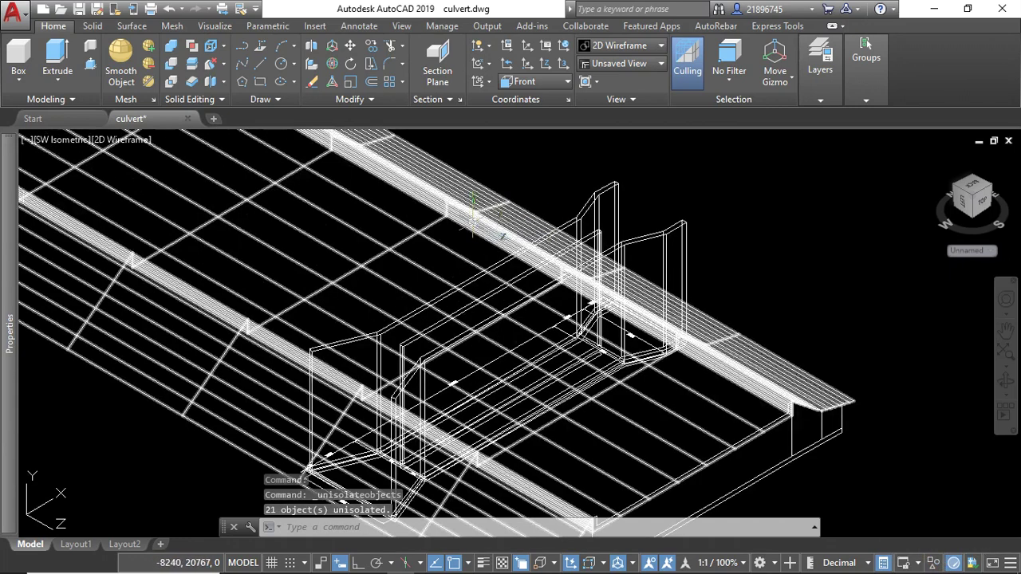
{"action": "scroll", "coordinate": [686, 175], "scroll_direction": "up", "scroll_amount": 2}
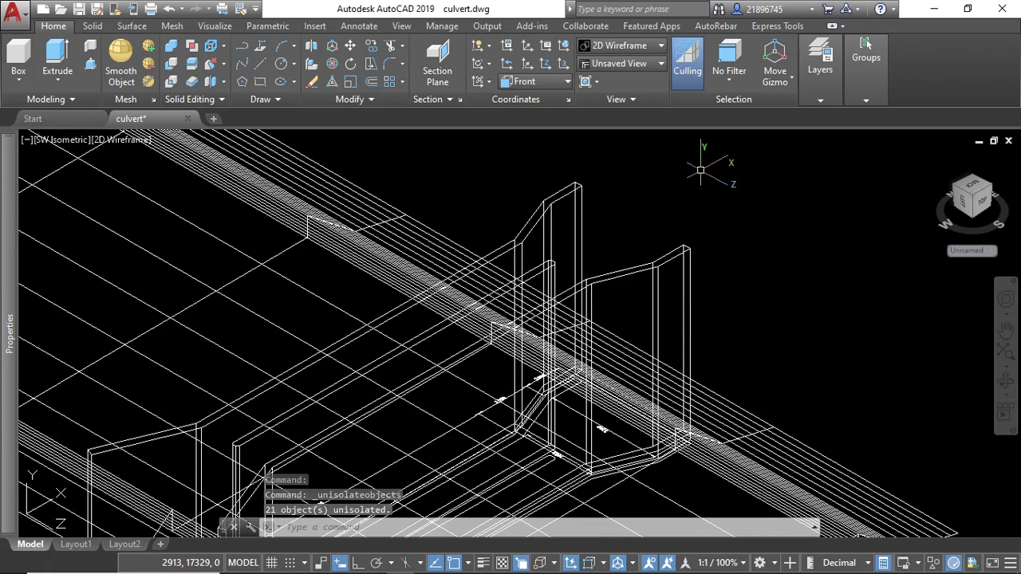
Step: Slice the two outer wall solids and the middle wall solid with the extruded surface, keeping both sides of each
{"action": "left_click", "coordinate": [718, 195]}
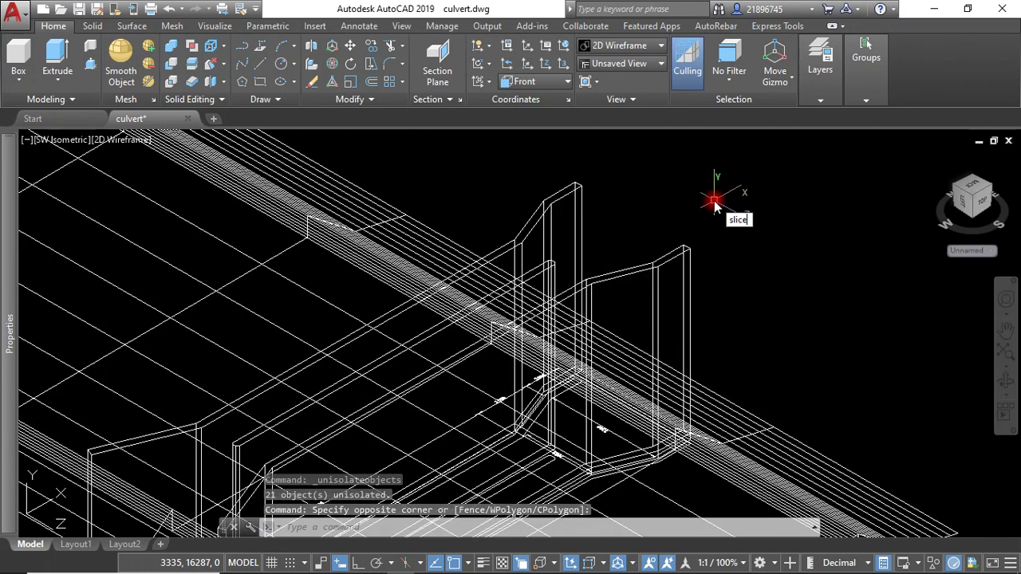
{"action": "type", "text": "slice"}
{"action": "key", "text": "Return"}
{"action": "left_click", "coordinate": [711, 201]}
{"action": "left_click", "coordinate": [661, 258]}
{"action": "left_click", "coordinate": [558, 263]}
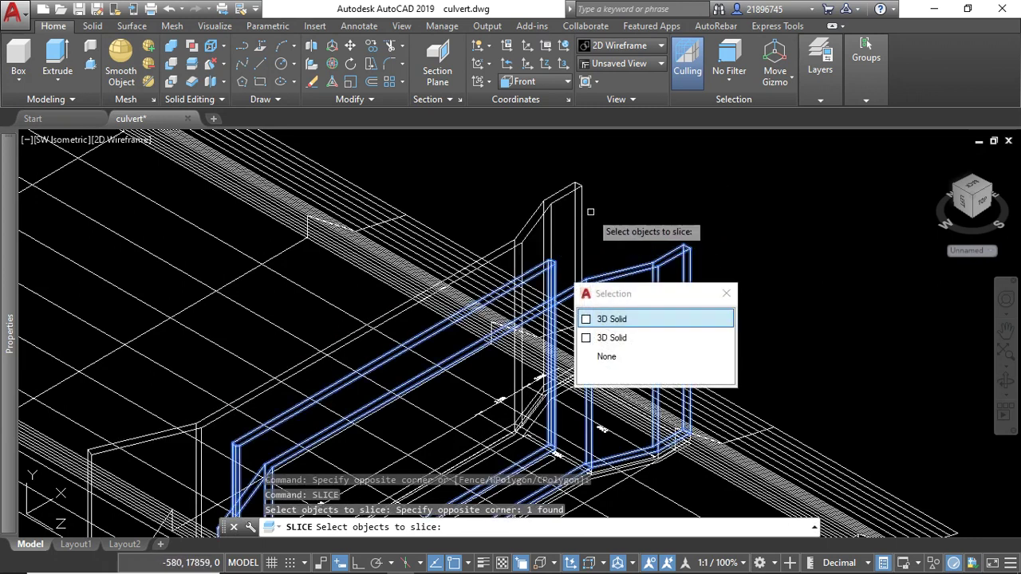
{"action": "left_click", "coordinate": [590, 211]}
{"action": "left_click", "coordinate": [527, 209]}
{"action": "key", "text": "Return"}
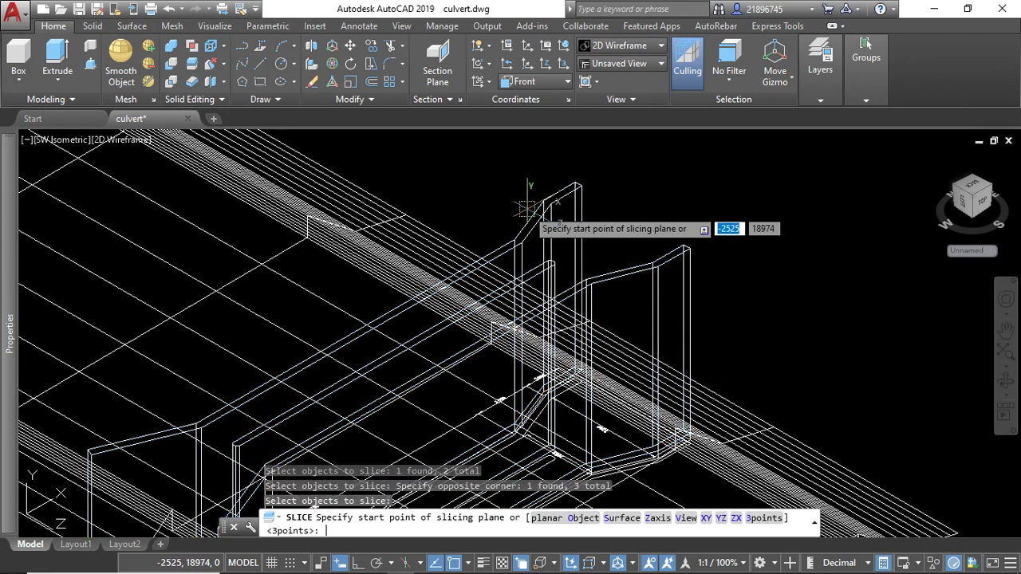
{"action": "left_click", "coordinate": [621, 518]}
{"action": "left_click", "coordinate": [404, 237]}
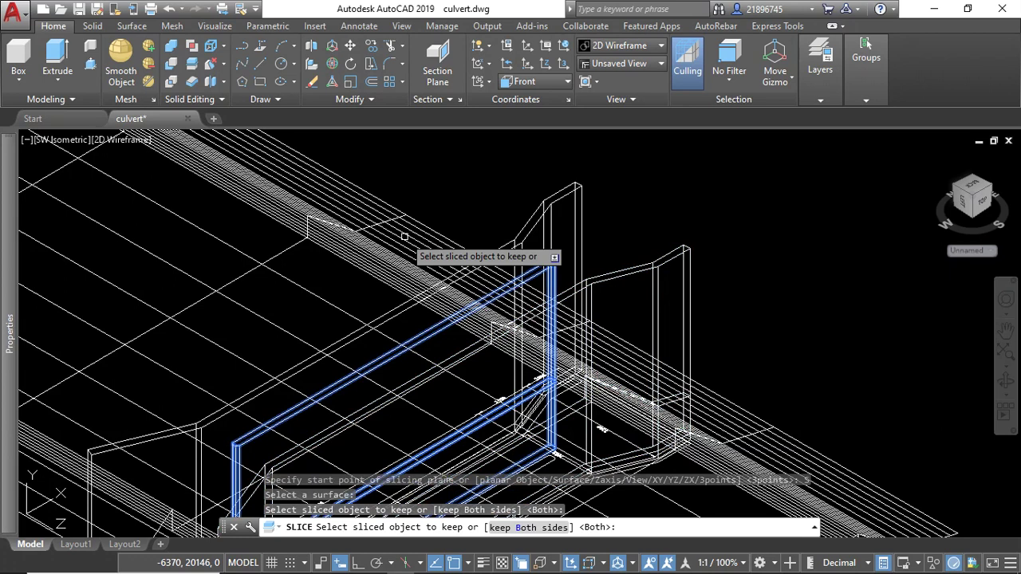
{"action": "key", "text": "Escape"}
Step: Delete the extruded cutting surface and the outer walls' pieces above the slice
{"action": "scroll", "coordinate": [489, 232], "scroll_direction": "down", "scroll_amount": 5}
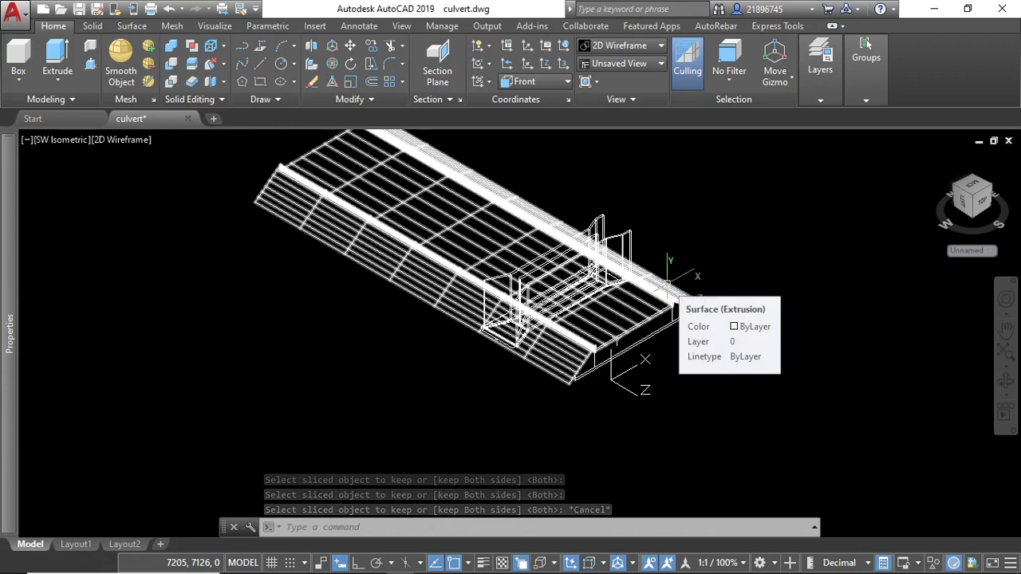
{"action": "left_click", "coordinate": [667, 284]}
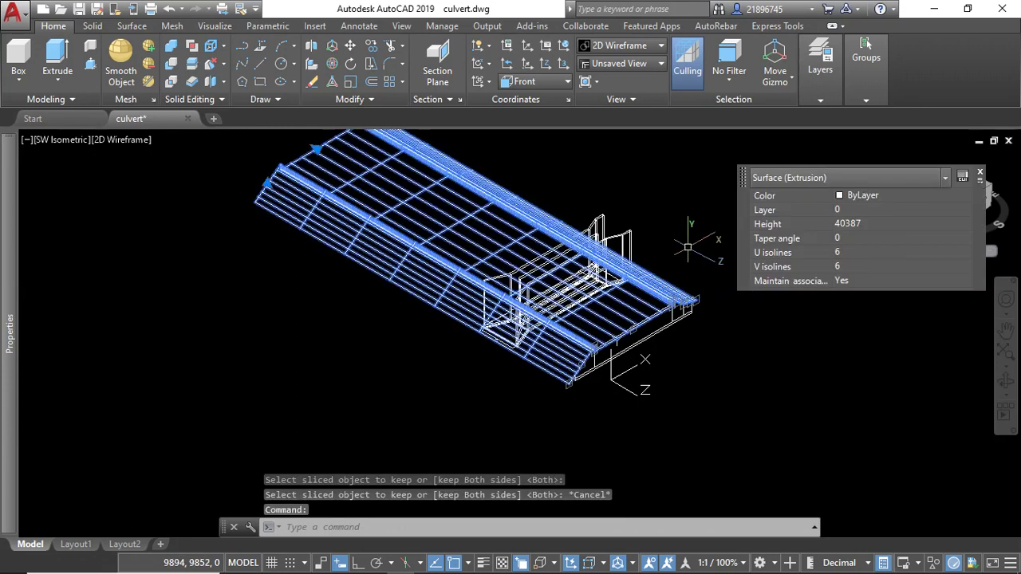
{"action": "key", "text": "Delete"}
{"action": "scroll", "coordinate": [683, 239], "scroll_direction": "up", "scroll_amount": 4}
{"action": "left_click", "coordinate": [641, 216]}
{"action": "left_click", "coordinate": [585, 232]}
{"action": "key", "text": "Escape"}
{"action": "left_click", "coordinate": [595, 201]}
{"action": "key", "text": "Escape"}
Step: Try deleting the middle wall's piece above the slice and undo the deletion
{"action": "left_click", "coordinate": [574, 238]}
{"action": "left_click", "coordinate": [543, 253]}
{"action": "key", "text": "Delete"}
{"action": "scroll", "coordinate": [541, 255], "scroll_direction": "down", "scroll_amount": 3}
{"action": "scroll", "coordinate": [590, 401], "scroll_direction": "up", "scroll_amount": 8}
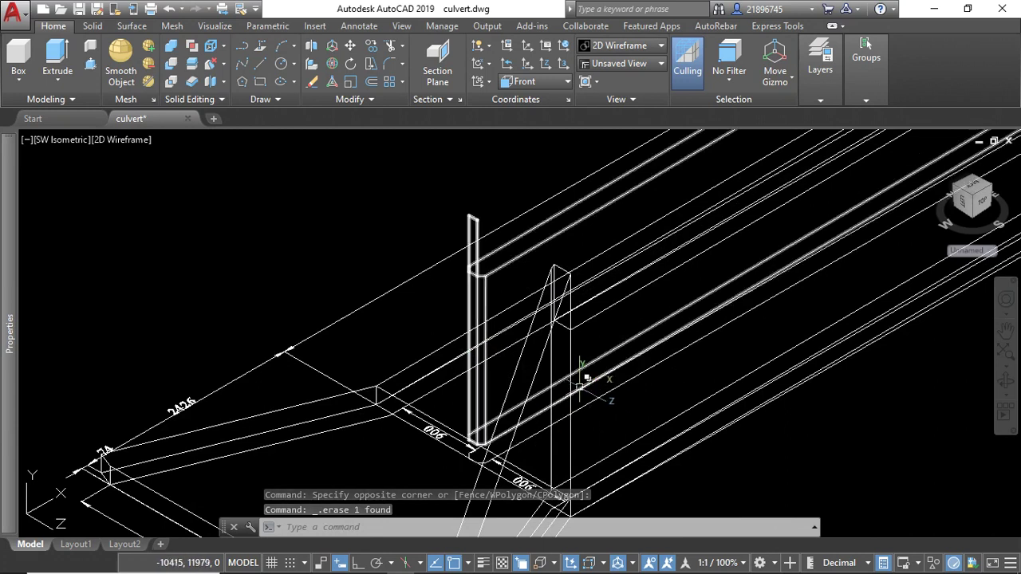
{"action": "key", "text": "ctrl+z"}
{"action": "key", "text": "ctrl+z"}
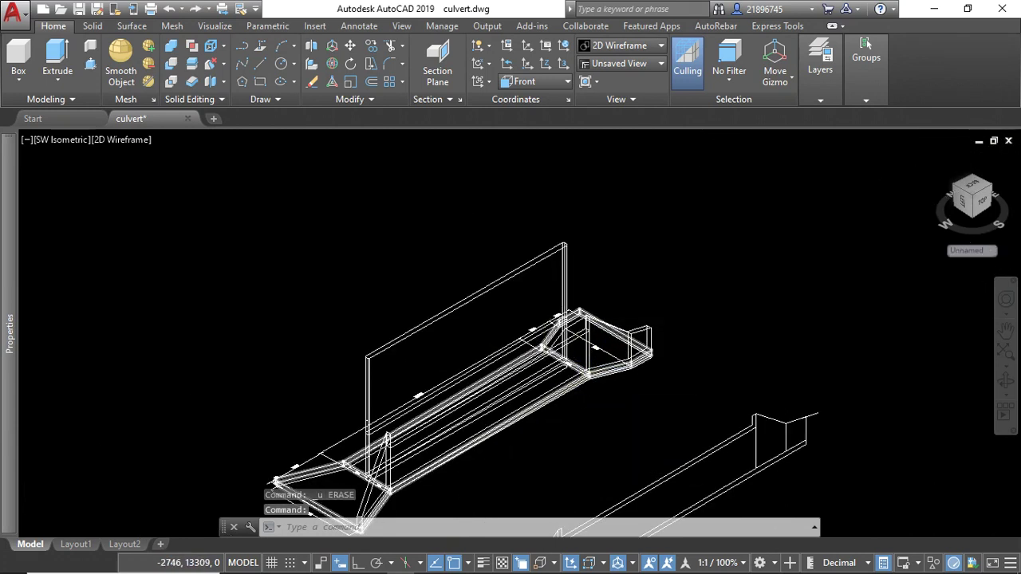
{"action": "scroll", "coordinate": [551, 335], "scroll_direction": "up", "scroll_amount": 2}
{"action": "scroll", "coordinate": [612, 247], "scroll_direction": "down", "scroll_amount": 4}
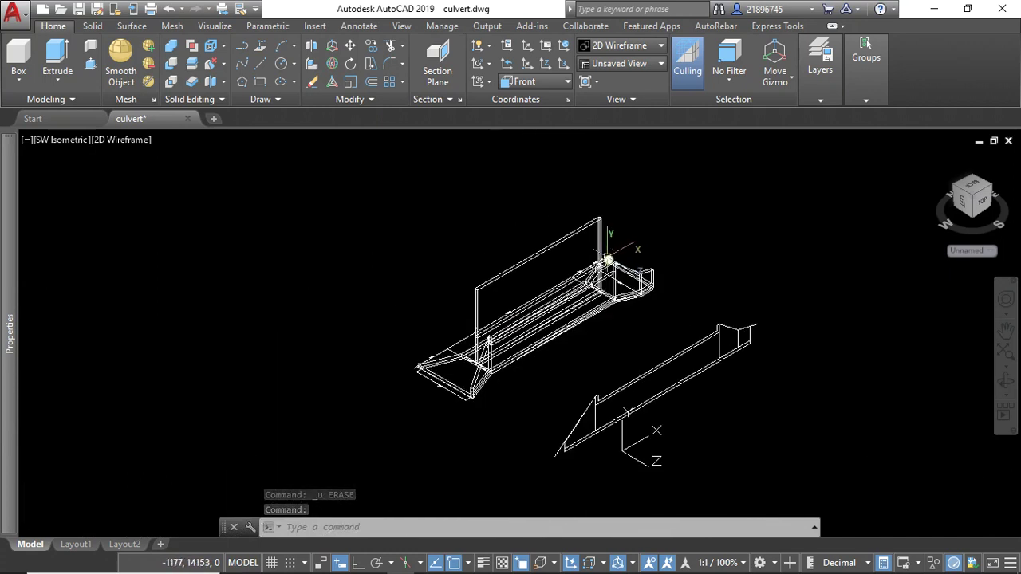
Step: Undo the deletions of the wall pieces and cutting surface, along with the slice of the three walls
{"action": "scroll", "coordinate": [655, 239], "scroll_direction": "up", "scroll_amount": 3}
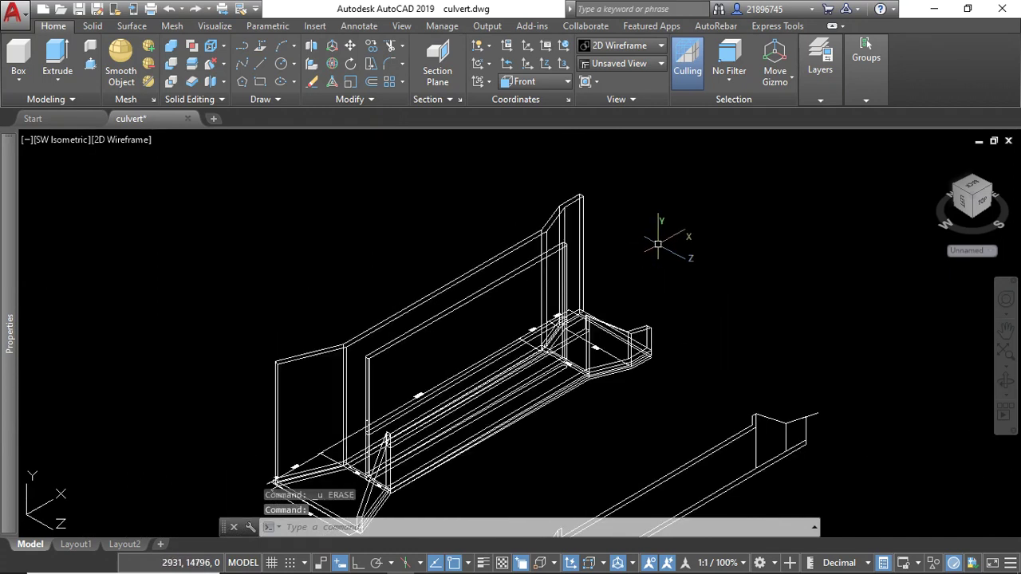
{"action": "key", "text": "ctrl+z"}
{"action": "key", "text": "ctrl+z"}
{"action": "key", "text": "ctrl+z"}
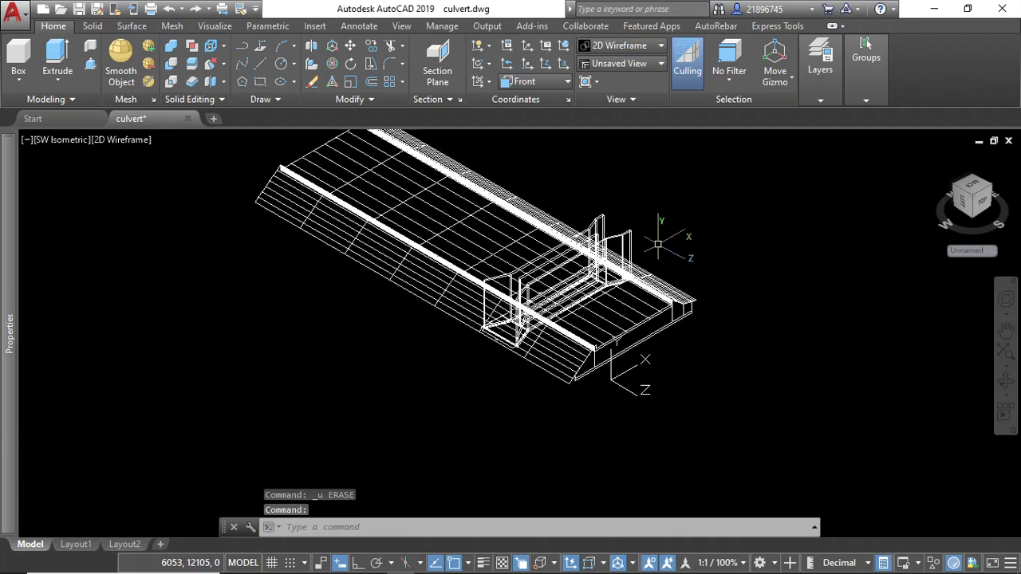
{"action": "scroll", "coordinate": [661, 252], "scroll_direction": "up", "scroll_amount": 4}
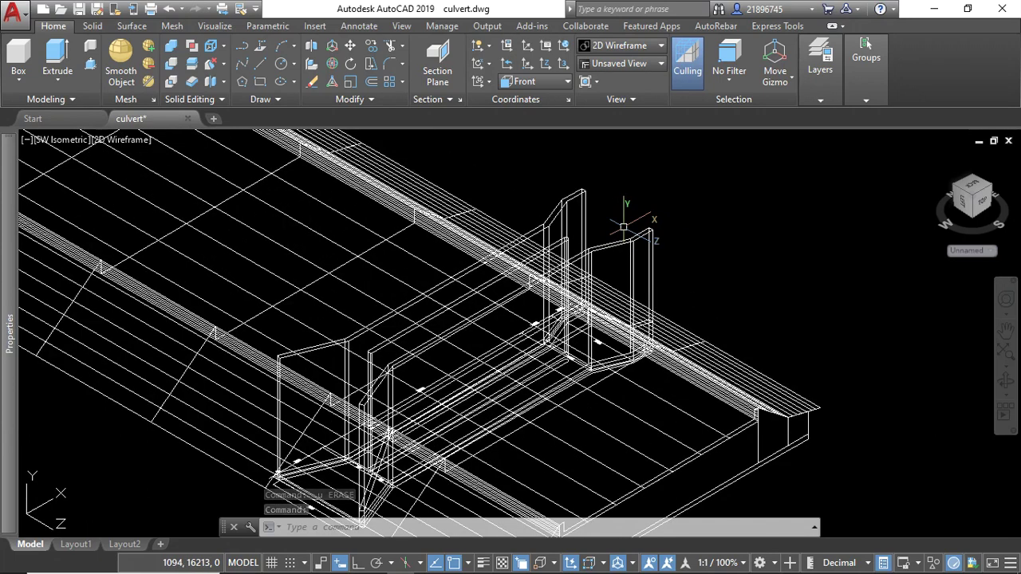
Step: Slice the two outer walls and the middle wall with the extruded surface, keeping both sides
{"action": "type", "text": "ce"}
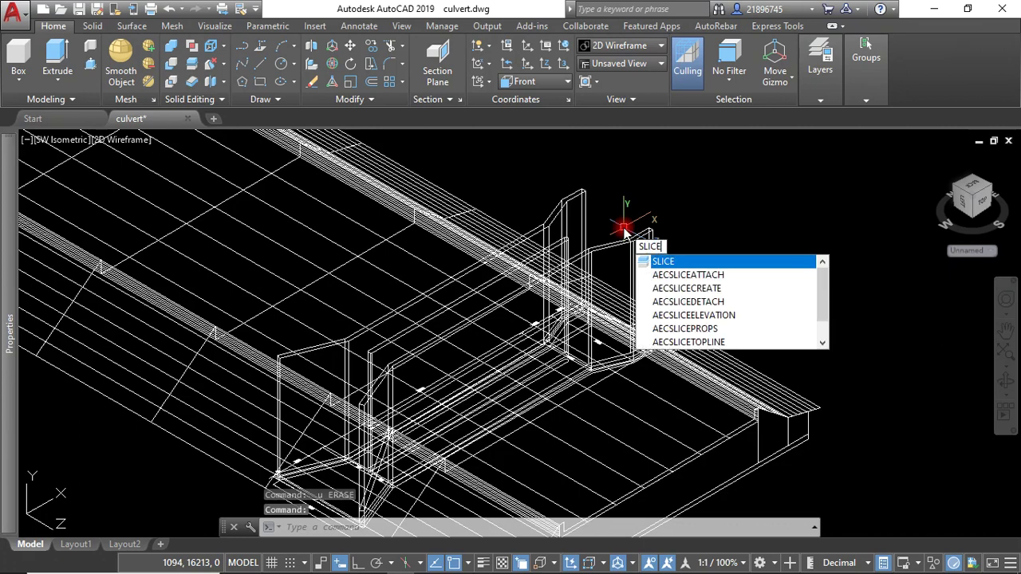
{"action": "key", "text": "Return"}
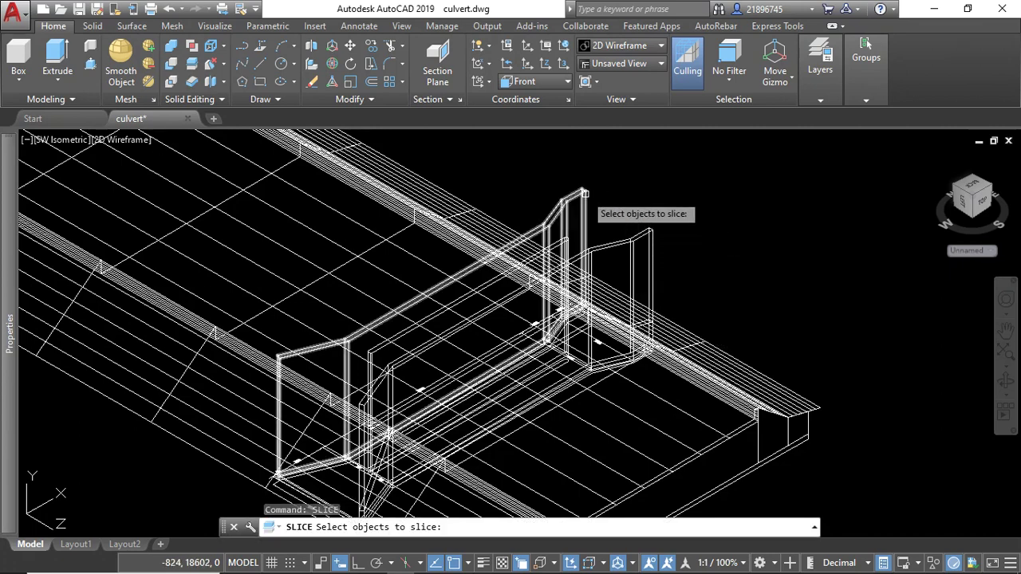
{"action": "left_click", "coordinate": [587, 209]}
{"action": "scroll", "coordinate": [573, 236], "scroll_direction": "up", "scroll_amount": 3}
{"action": "left_click", "coordinate": [570, 239]}
{"action": "scroll", "coordinate": [634, 247], "scroll_direction": "down", "scroll_amount": 2}
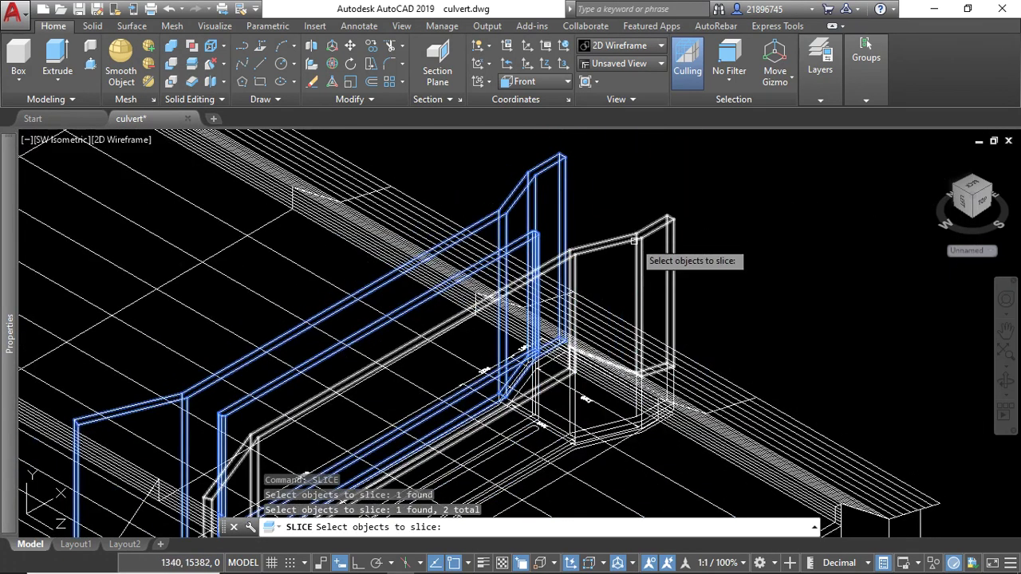
{"action": "left_click", "coordinate": [638, 228]}
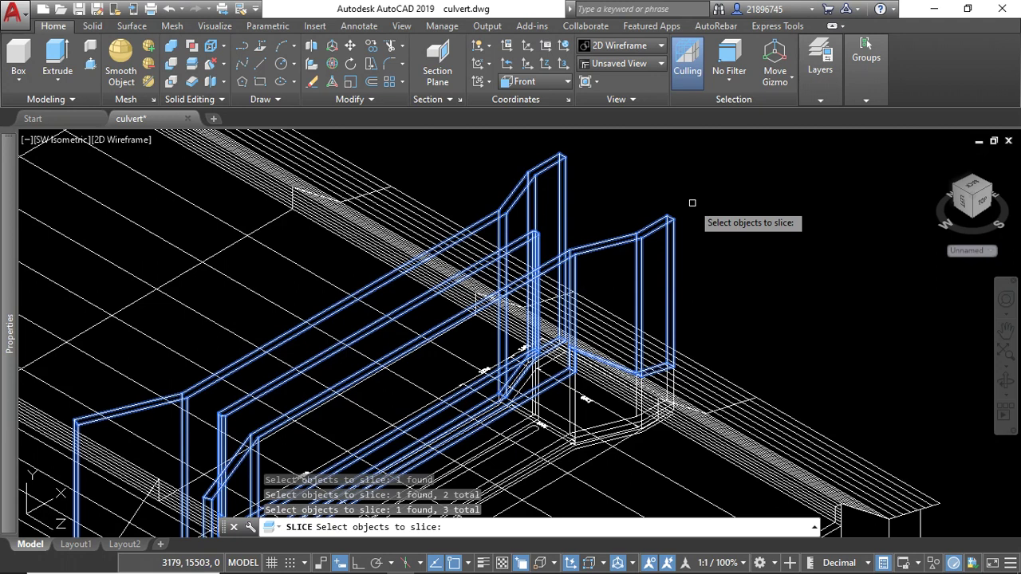
{"action": "key", "text": "Return"}
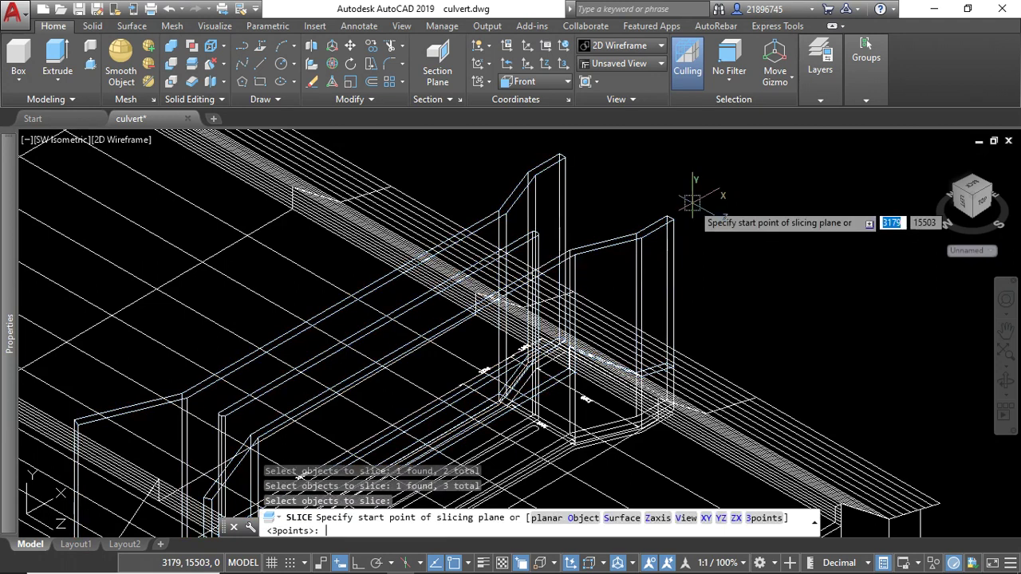
{"action": "left_click", "coordinate": [636, 518]}
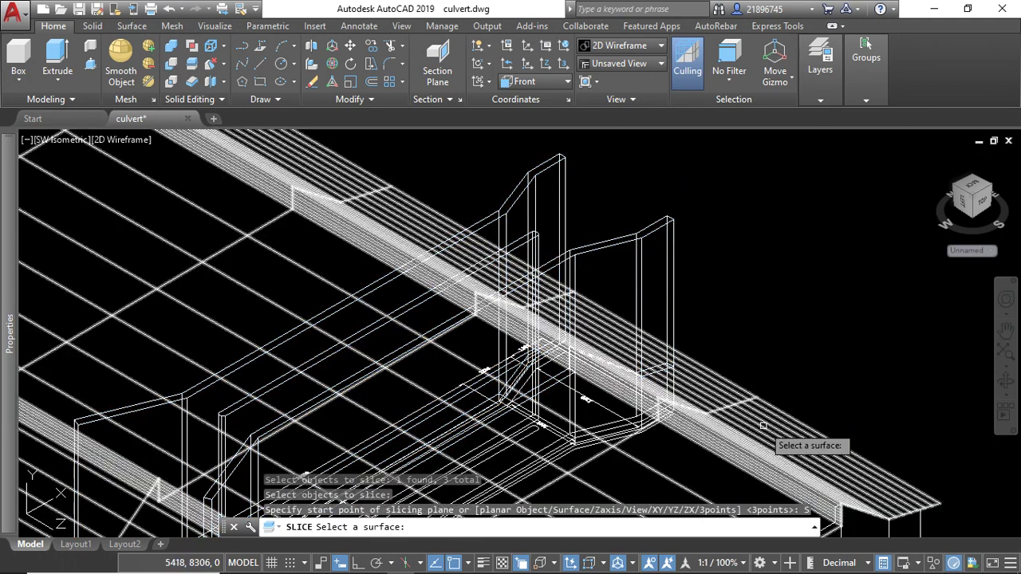
{"action": "left_click", "coordinate": [765, 428]}
{"action": "key", "text": "Return"}
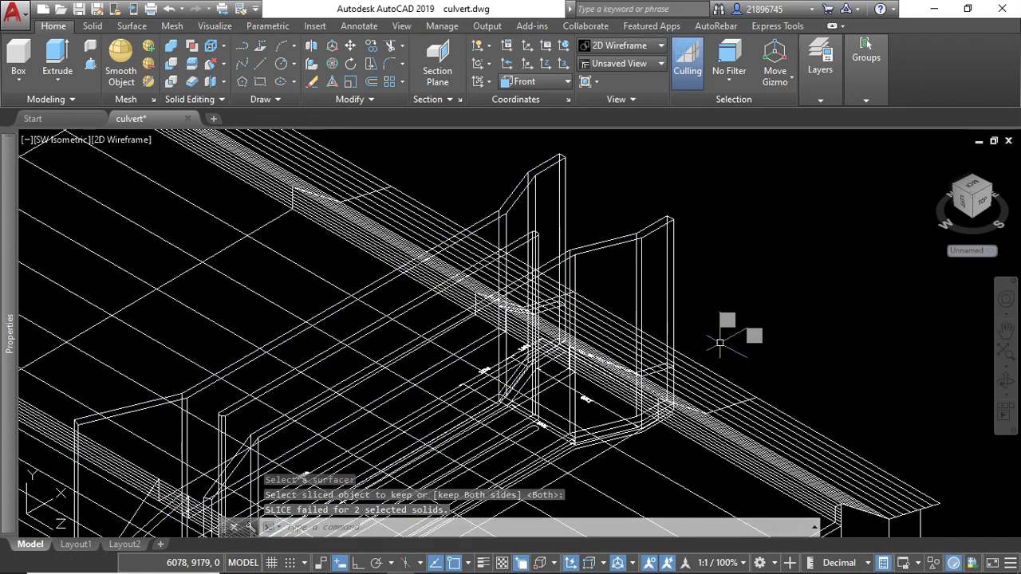
Step: Delete the pieces of both outer walls that lie above the slice
{"action": "left_click", "coordinate": [563, 206]}
{"action": "key", "text": "Delete"}
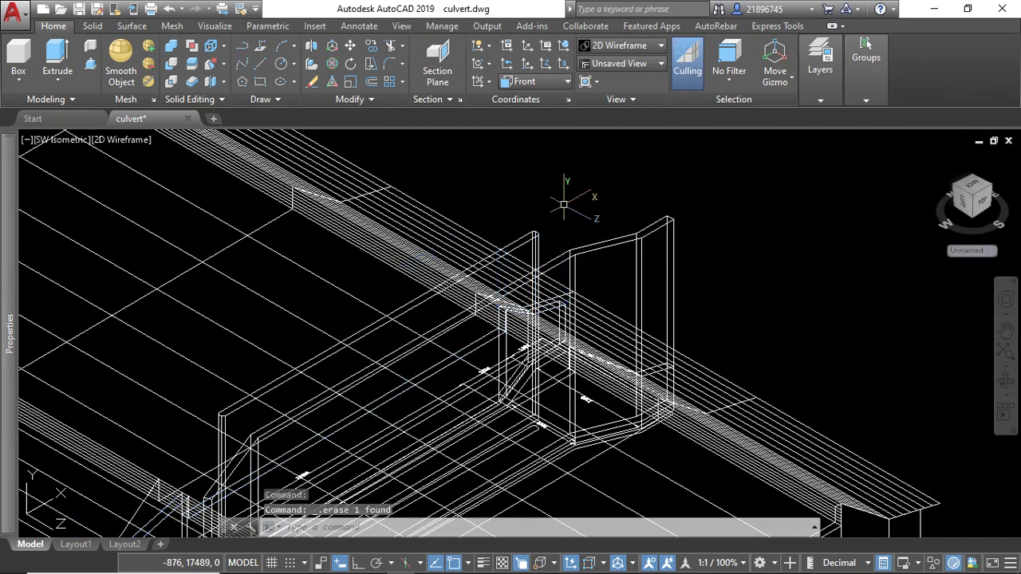
{"action": "left_click", "coordinate": [659, 246]}
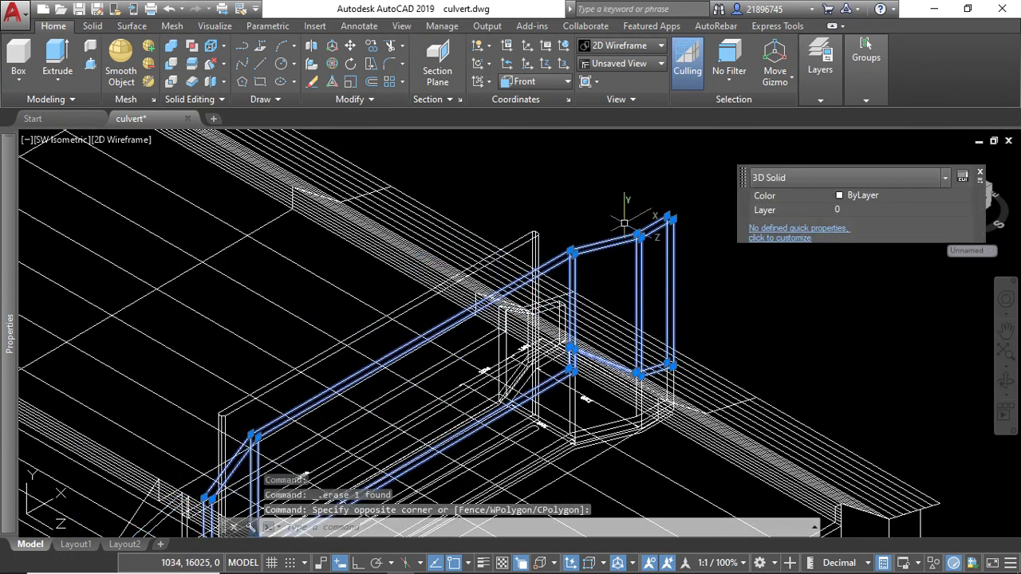
{"action": "key", "text": "Escape"}
Step: Delete the middle wall's piece above the slice and the extruded cutting surface
{"action": "left_click", "coordinate": [529, 237]}
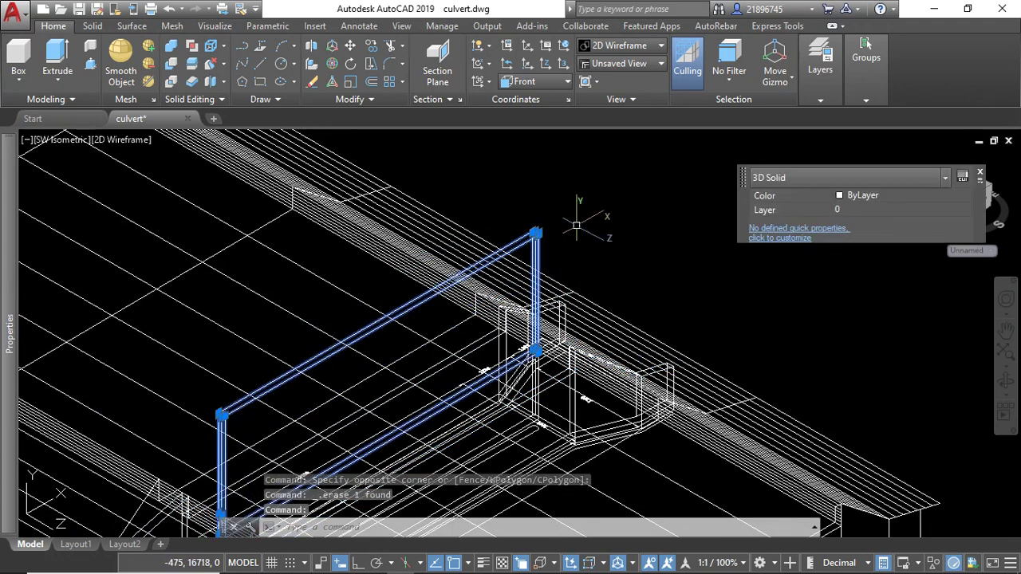
{"action": "scroll", "coordinate": [552, 251], "scroll_direction": "down", "scroll_amount": 2}
{"action": "scroll", "coordinate": [327, 392], "scroll_direction": "up", "scroll_amount": 3}
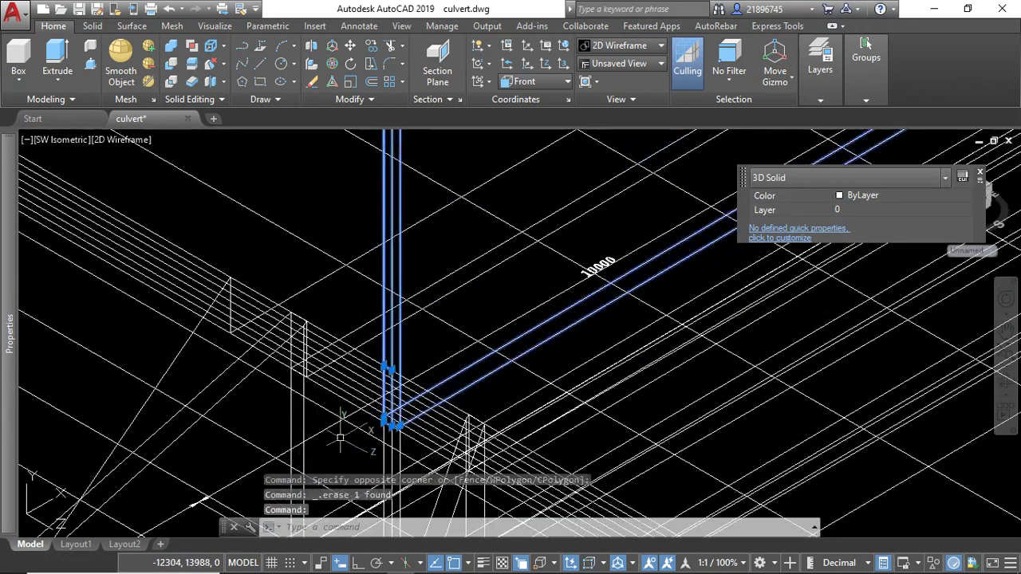
{"action": "scroll", "coordinate": [376, 390], "scroll_direction": "down", "scroll_amount": 3}
{"action": "scroll", "coordinate": [446, 403], "scroll_direction": "up", "scroll_amount": 4}
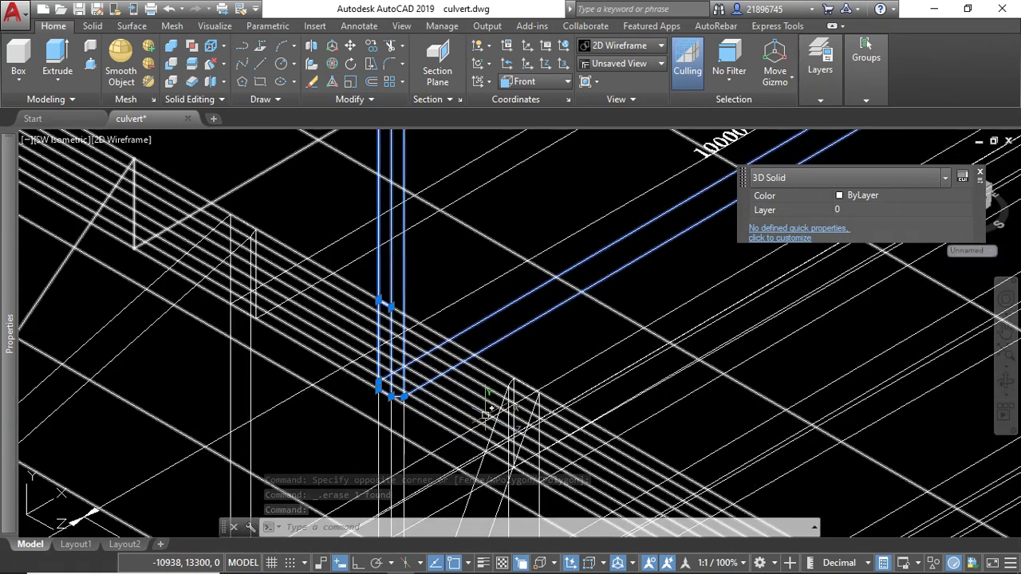
{"action": "scroll", "coordinate": [443, 390], "scroll_direction": "down", "scroll_amount": 4}
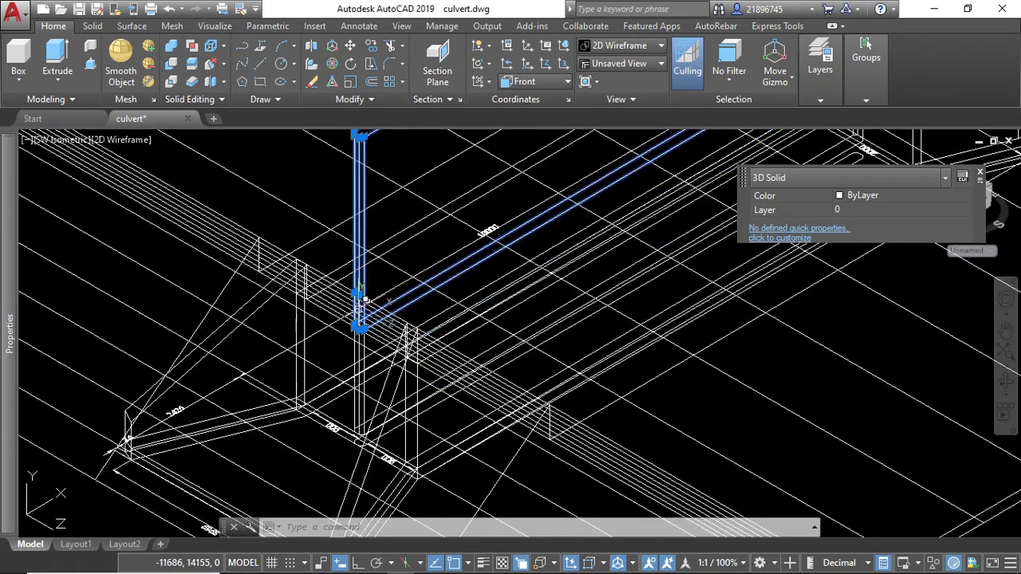
{"action": "scroll", "coordinate": [343, 297], "scroll_direction": "down", "scroll_amount": 4}
{"action": "key", "text": "Delete"}
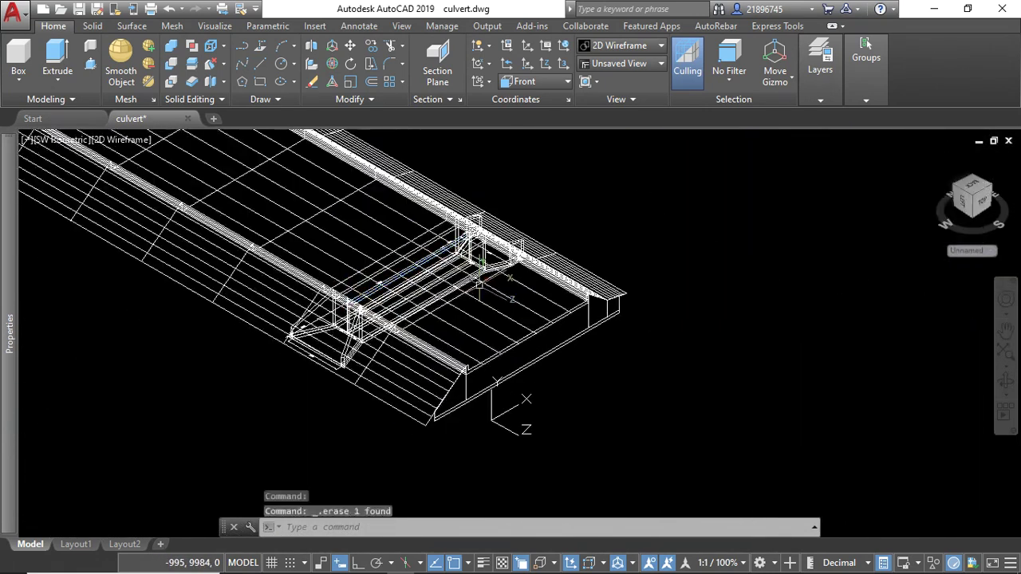
{"action": "left_click", "coordinate": [477, 189]}
{"action": "key", "text": "Delete"}
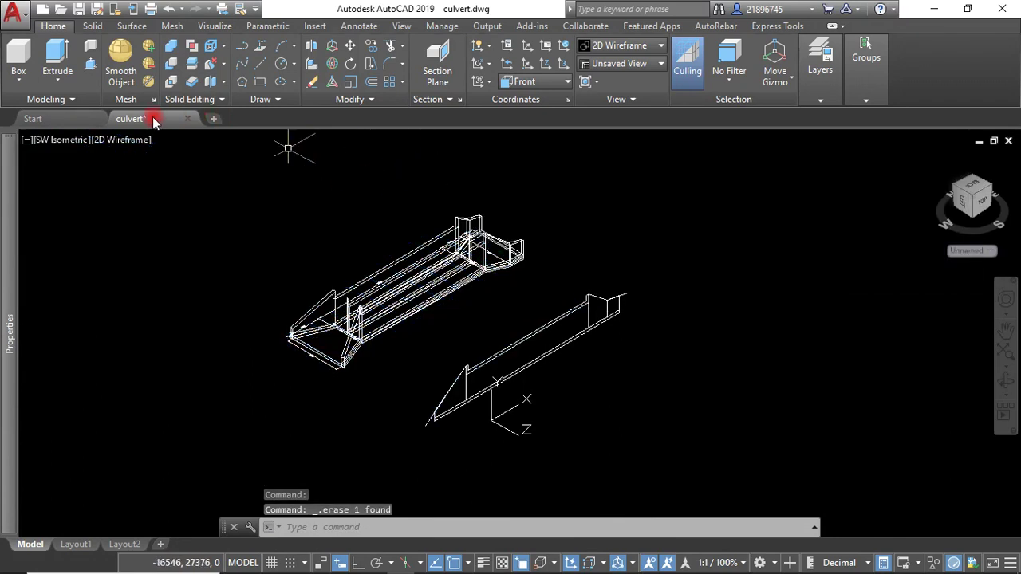
Step: Try the Shaded visual style on the culvert model, and switch the viewport to the Hidden style
{"action": "left_click", "coordinate": [130, 139]}
{"action": "left_click", "coordinate": [189, 237]}
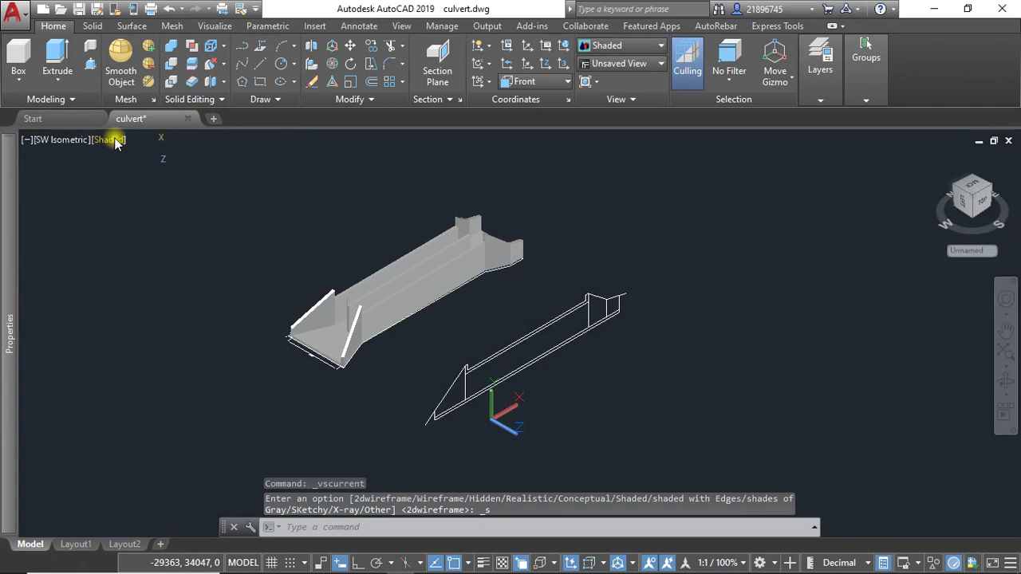
{"action": "left_click", "coordinate": [115, 140]}
{"action": "left_click", "coordinate": [161, 209]}
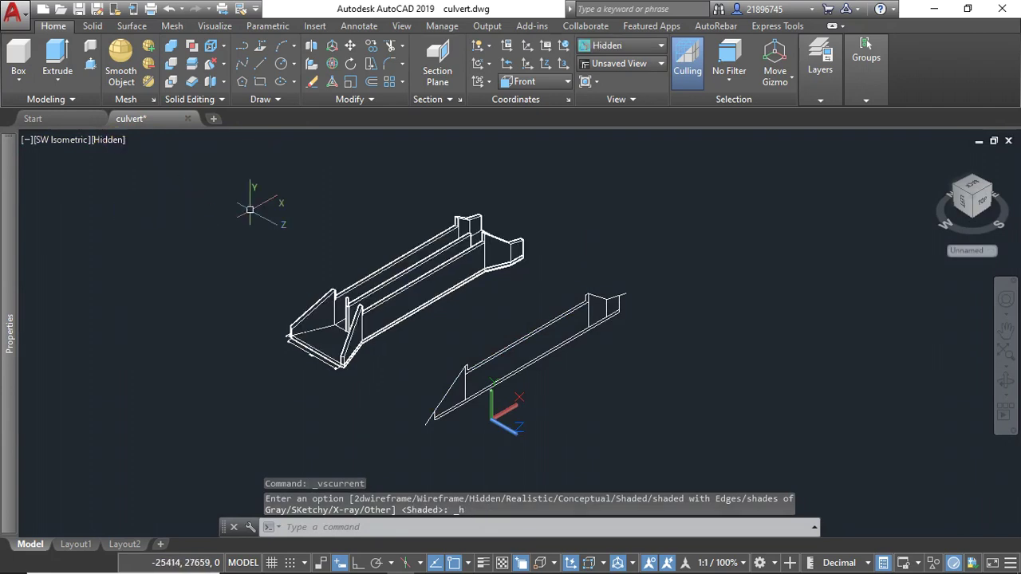
Step: Examine the tops and ends of the culvert walls from the opposite side, especially the middle wall's upright projection
{"action": "left_click_drag", "start_coordinate": [831, 351], "coordinate": [388, 224]}
{"action": "scroll", "coordinate": [388, 224], "scroll_direction": "up", "scroll_amount": 6}
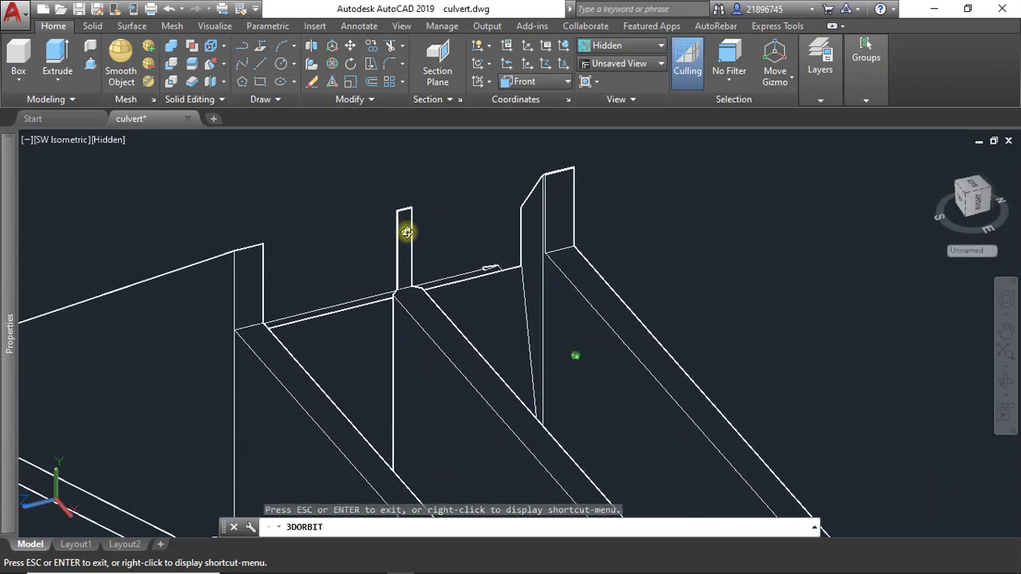
{"action": "left_click_drag", "start_coordinate": [406, 232], "coordinate": [415, 225]}
{"action": "scroll", "coordinate": [425, 228], "scroll_direction": "down", "scroll_amount": 5}
{"action": "left_click_drag", "start_coordinate": [488, 270], "coordinate": [496, 257]}
{"action": "scroll", "coordinate": [449, 209], "scroll_direction": "up", "scroll_amount": 2}
{"action": "scroll", "coordinate": [449, 209], "scroll_direction": "up", "scroll_amount": 4}
{"action": "scroll", "coordinate": [516, 227], "scroll_direction": "down", "scroll_amount": 4}
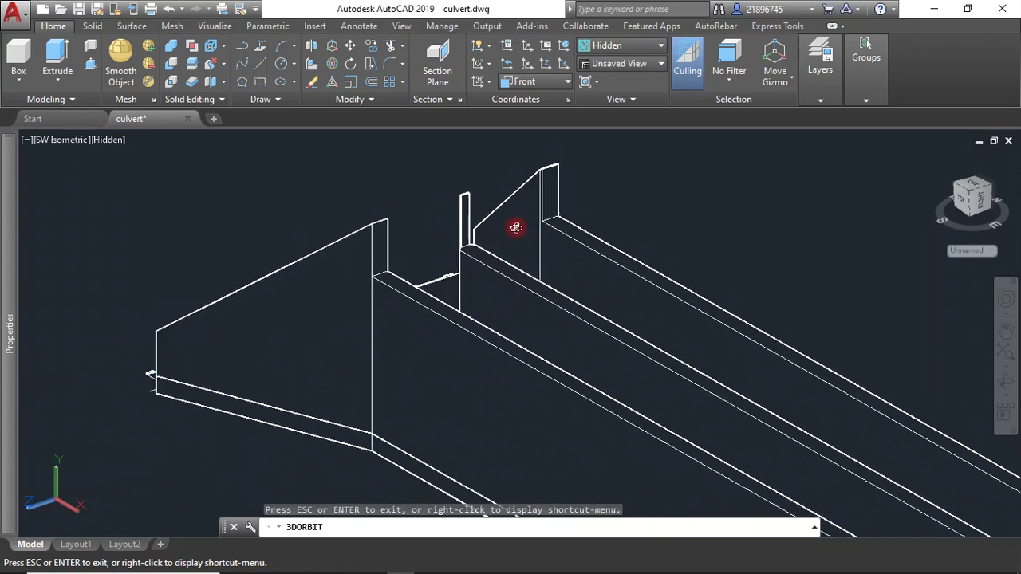
{"action": "scroll", "coordinate": [466, 216], "scroll_direction": "up", "scroll_amount": 5}
{"action": "key", "text": "Escape"}
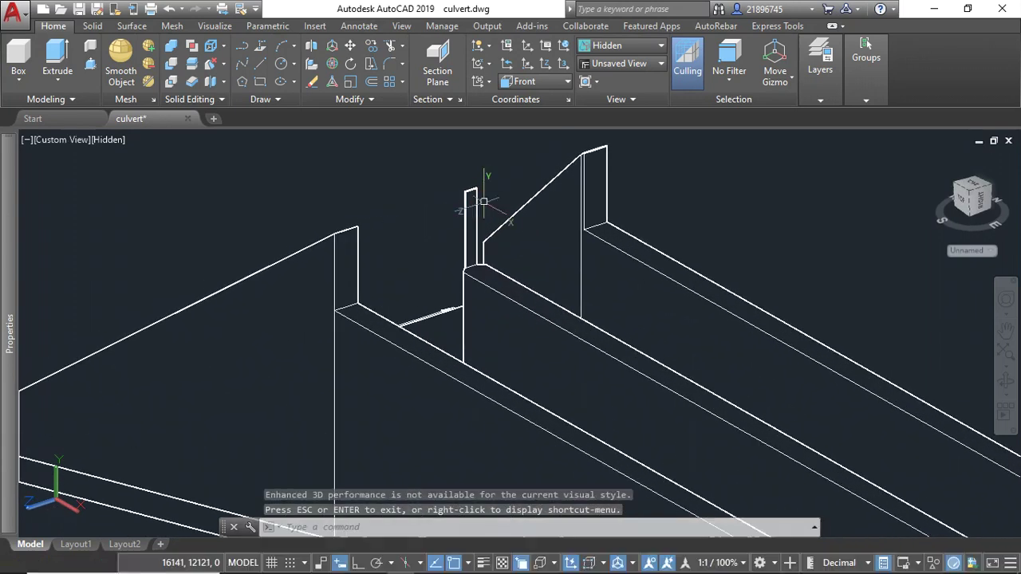
{"action": "left_click", "coordinate": [683, 178]}
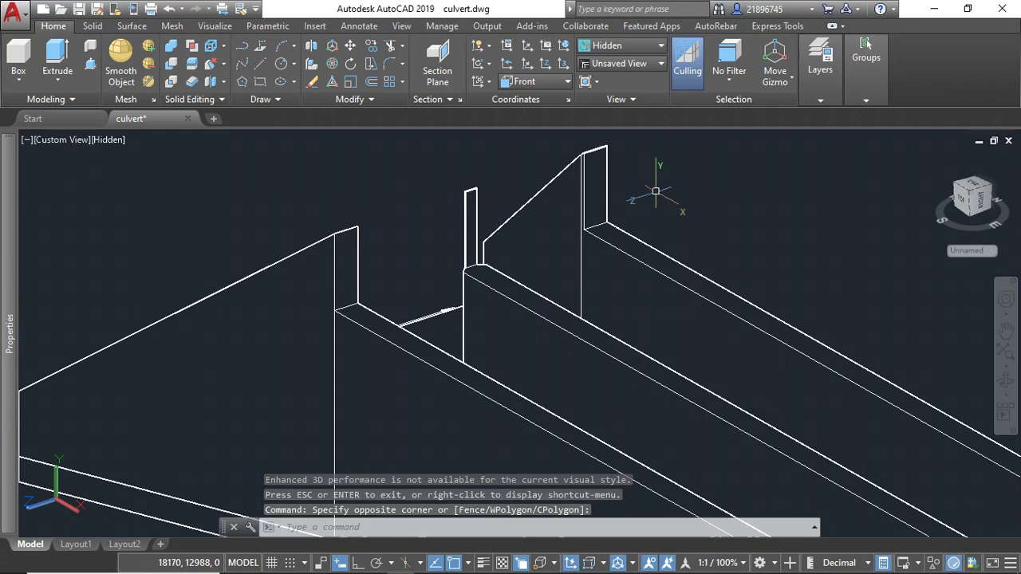
Step: Remove the upright projection at the middle wall's end by deleting its face, and exit solid editing
{"action": "left_click", "coordinate": [229, 64]}
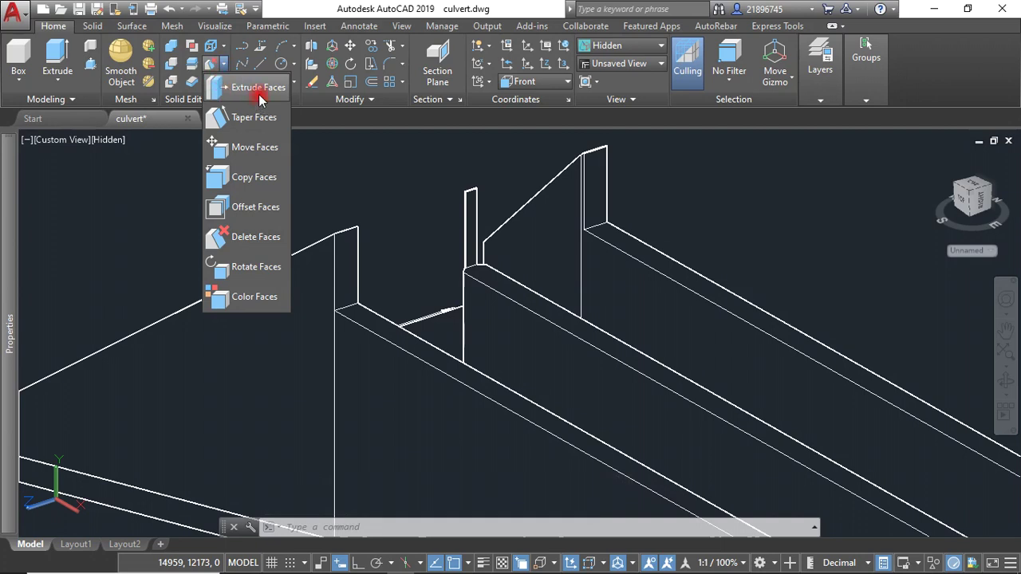
{"action": "left_click", "coordinate": [254, 237]}
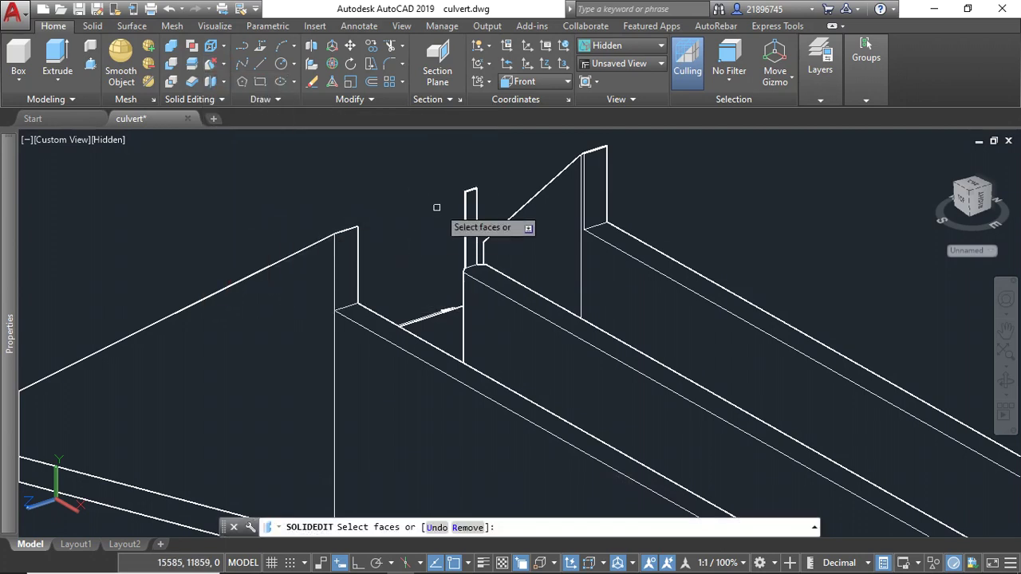
{"action": "scroll", "coordinate": [468, 203], "scroll_direction": "up", "scroll_amount": 3}
{"action": "left_click", "coordinate": [467, 202]}
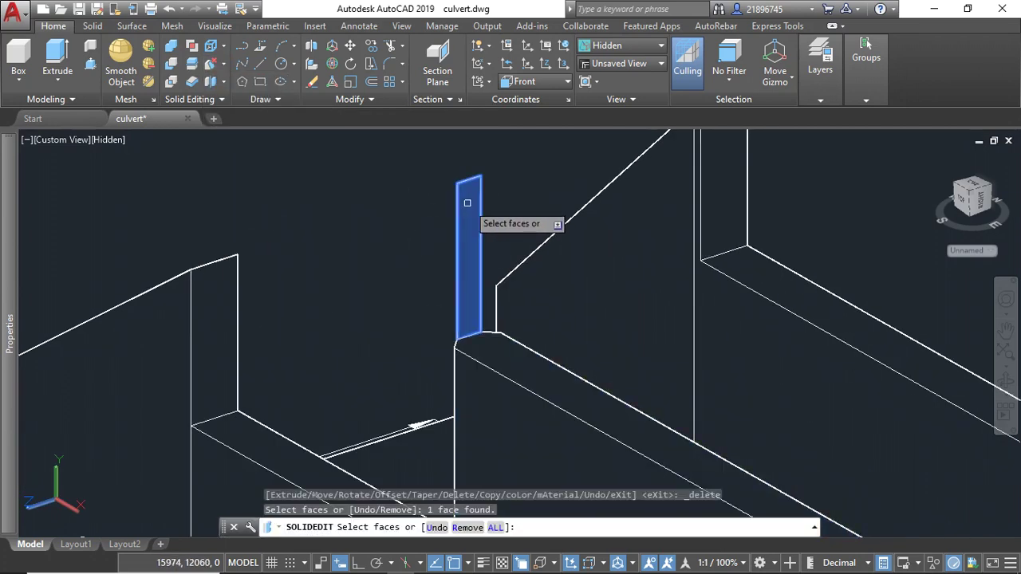
{"action": "key", "text": "Return"}
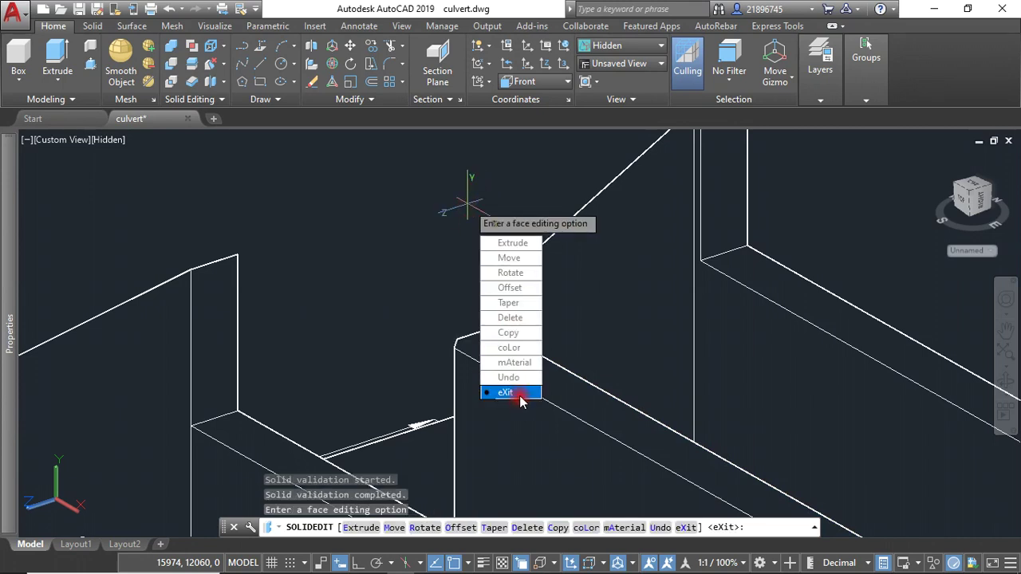
{"action": "left_click", "coordinate": [518, 394]}
{"action": "scroll", "coordinate": [478, 225], "scroll_direction": "down", "scroll_amount": 2}
{"action": "left_click", "coordinate": [492, 310]}
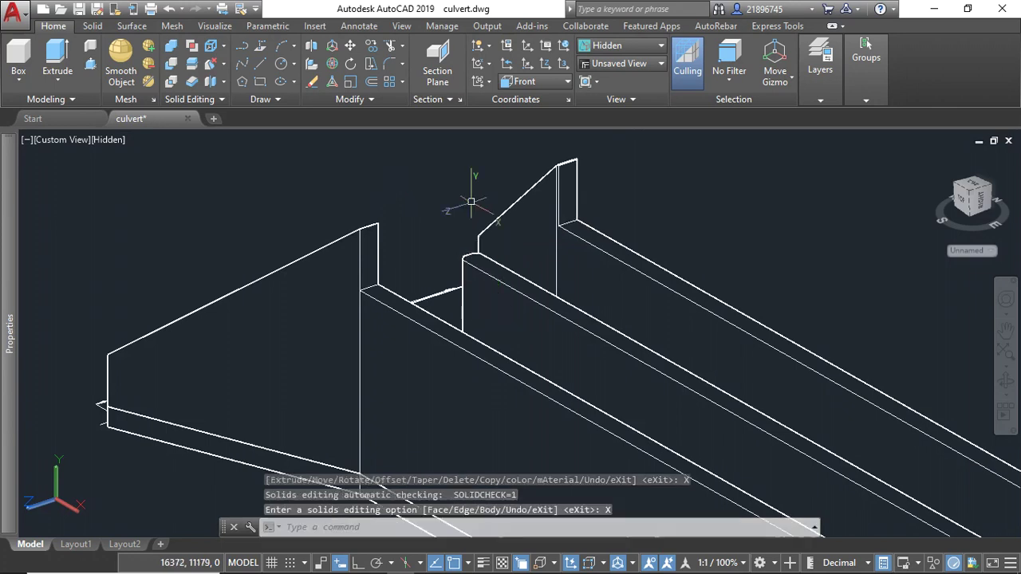
Step: Examine the trimmed culvert walls from several angles and the 3D polyline along the top of the front profile
{"action": "scroll", "coordinate": [467, 209], "scroll_direction": "down", "scroll_amount": 5}
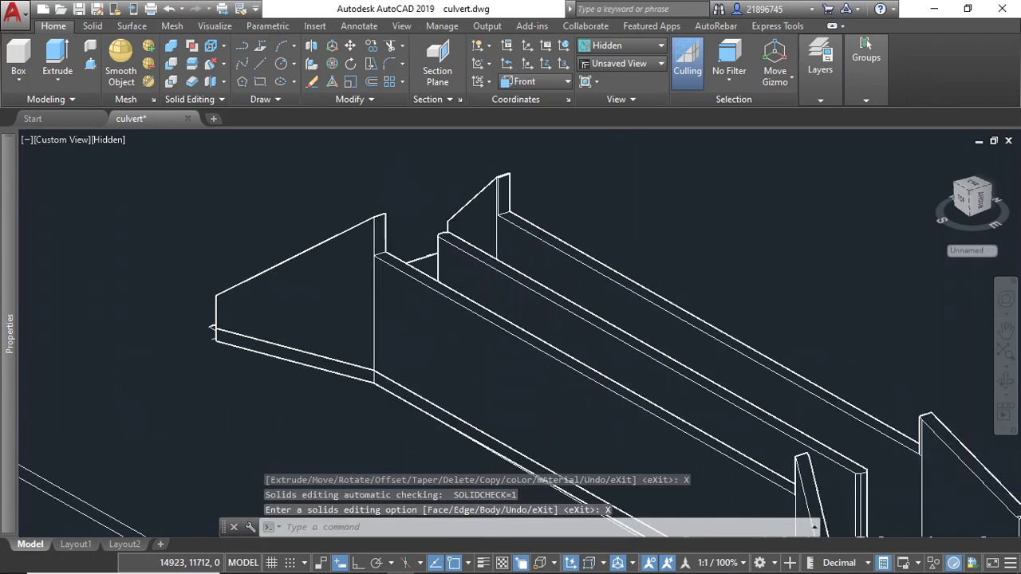
{"action": "left_click", "coordinate": [1004, 384]}
{"action": "left_click_drag", "start_coordinate": [519, 264], "coordinate": [406, 209]}
{"action": "scroll", "coordinate": [435, 175], "scroll_direction": "up", "scroll_amount": 5}
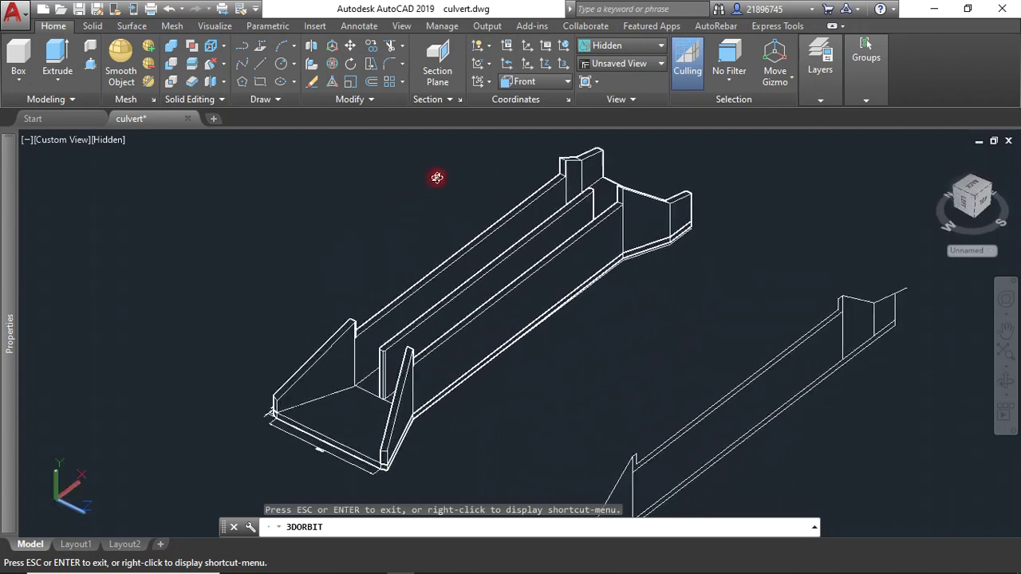
{"action": "left_click_drag", "start_coordinate": [459, 233], "coordinate": [462, 194]}
{"action": "left_click_drag", "start_coordinate": [453, 195], "coordinate": [550, 230]}
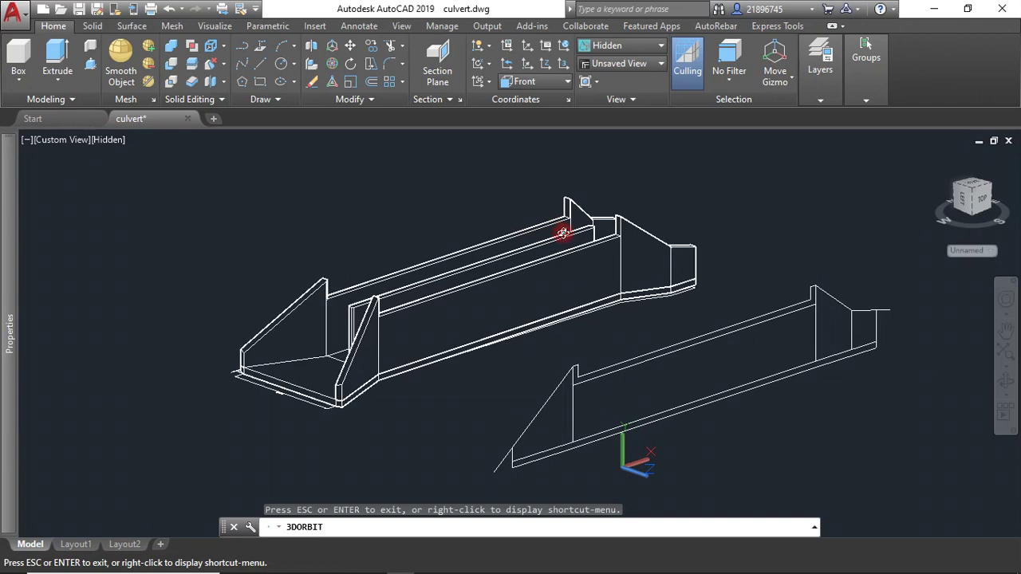
{"action": "key", "text": "Escape"}
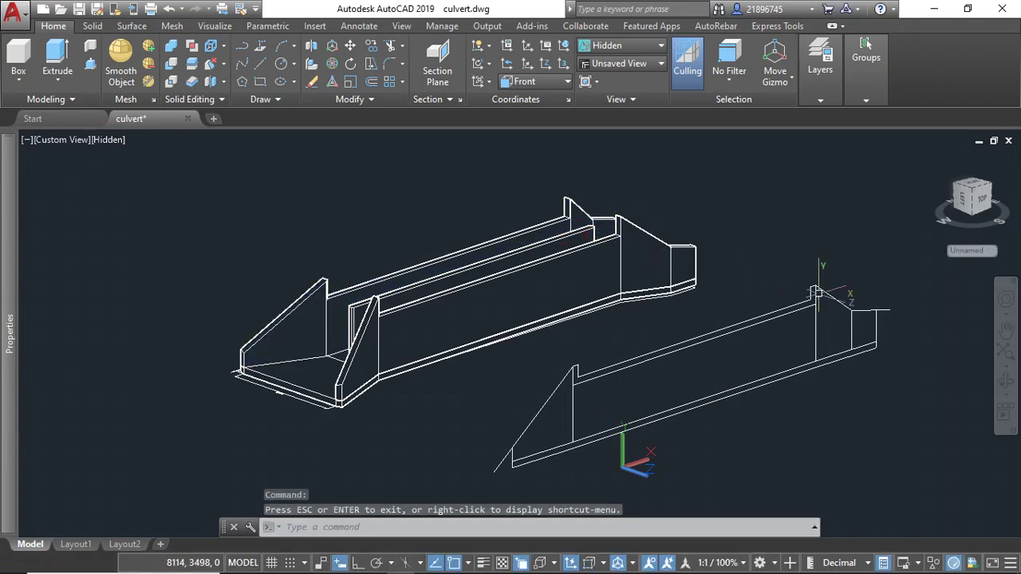
{"action": "scroll", "coordinate": [805, 294], "scroll_direction": "up", "scroll_amount": 3}
{"action": "mouse_move", "coordinate": [800, 297]}
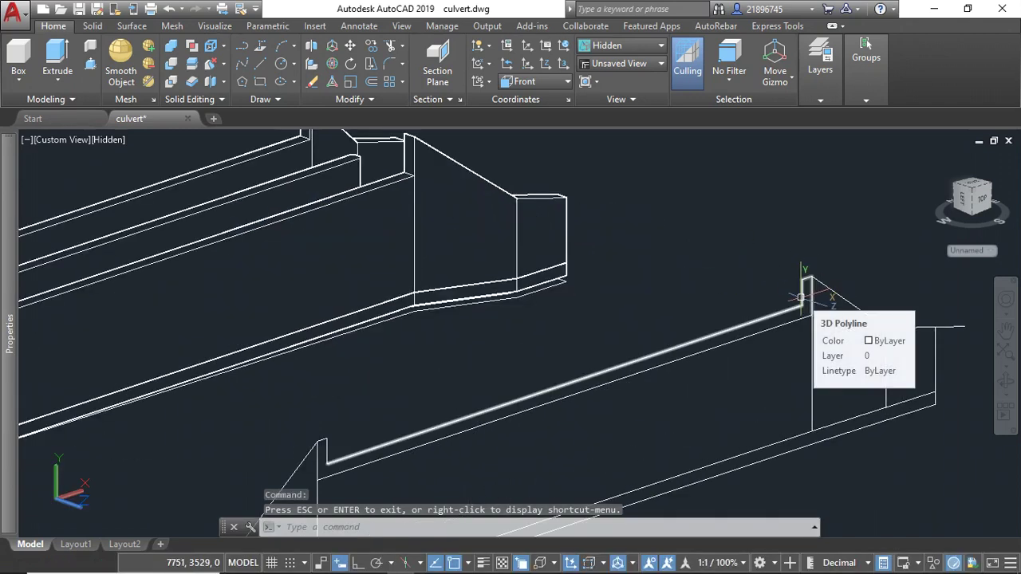
{"action": "scroll", "coordinate": [656, 284], "scroll_direction": "down", "scroll_amount": 4}
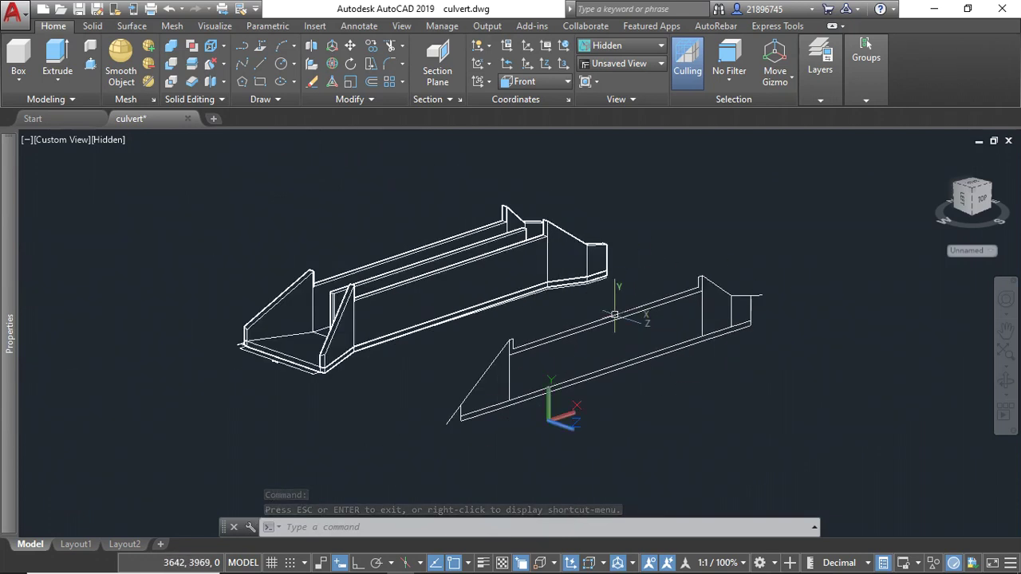
Step: Hide the culvert's wall and floor solids, leaving the front section profile displayed
{"action": "scroll", "coordinate": [652, 307], "scroll_direction": "up", "scroll_amount": 5}
{"action": "scroll", "coordinate": [758, 222], "scroll_direction": "up", "scroll_amount": 3}
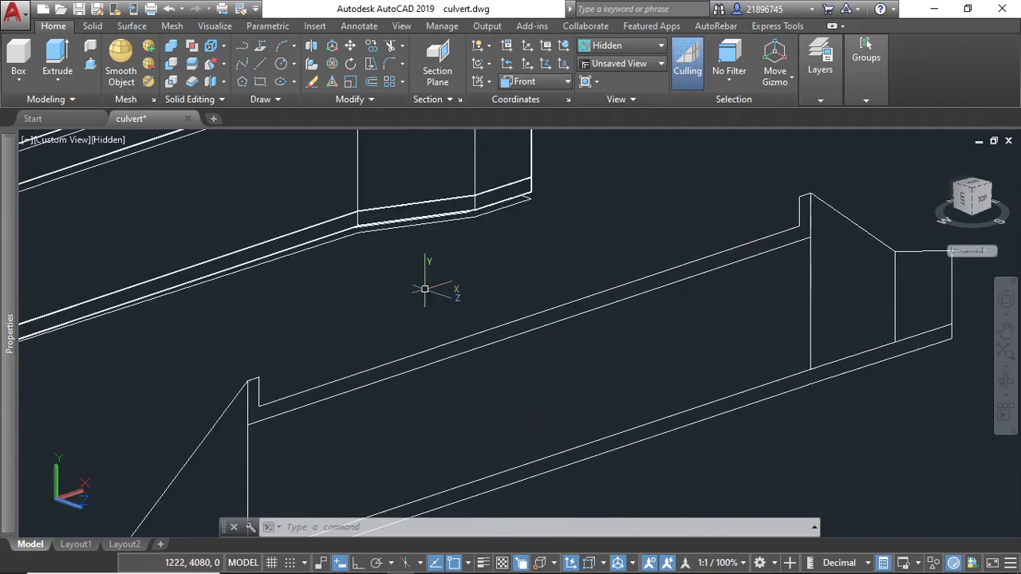
{"action": "key", "text": "Escape"}
{"action": "scroll", "coordinate": [296, 224], "scroll_direction": "down", "scroll_amount": 5}
{"action": "scroll", "coordinate": [363, 194], "scroll_direction": "down", "scroll_amount": 3}
{"action": "middle_click_drag", "start_coordinate": [223, 142], "coordinate": [250, 168]}
{"action": "scroll", "coordinate": [303, 155], "scroll_direction": "up", "scroll_amount": 2}
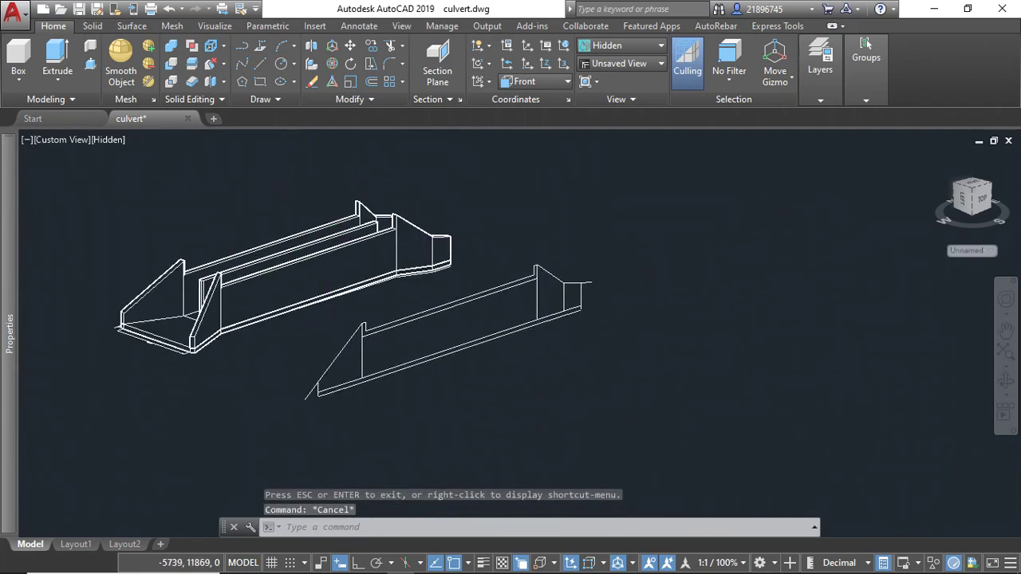
{"action": "left_click", "coordinate": [364, 174]}
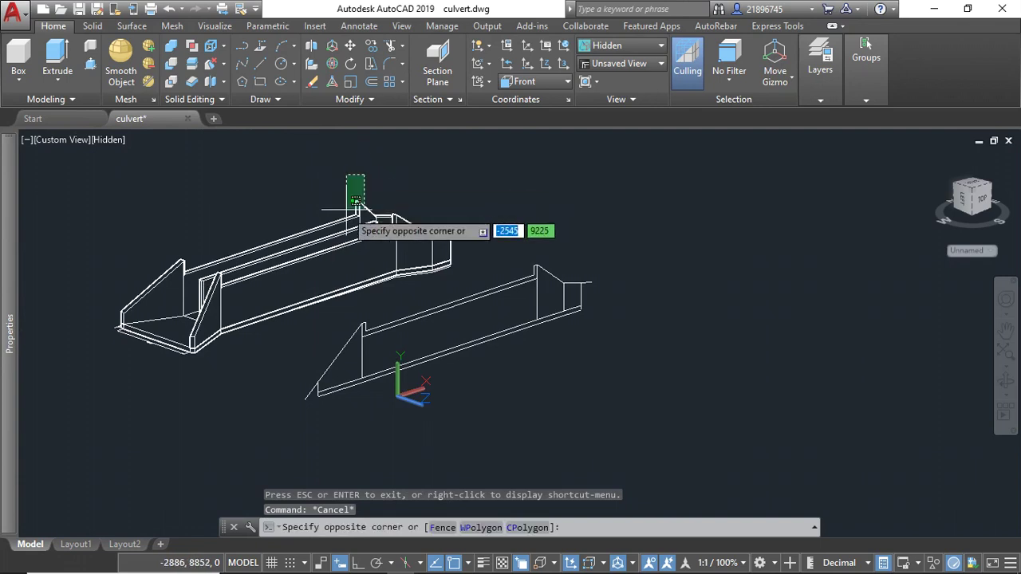
{"action": "left_click", "coordinate": [281, 301]}
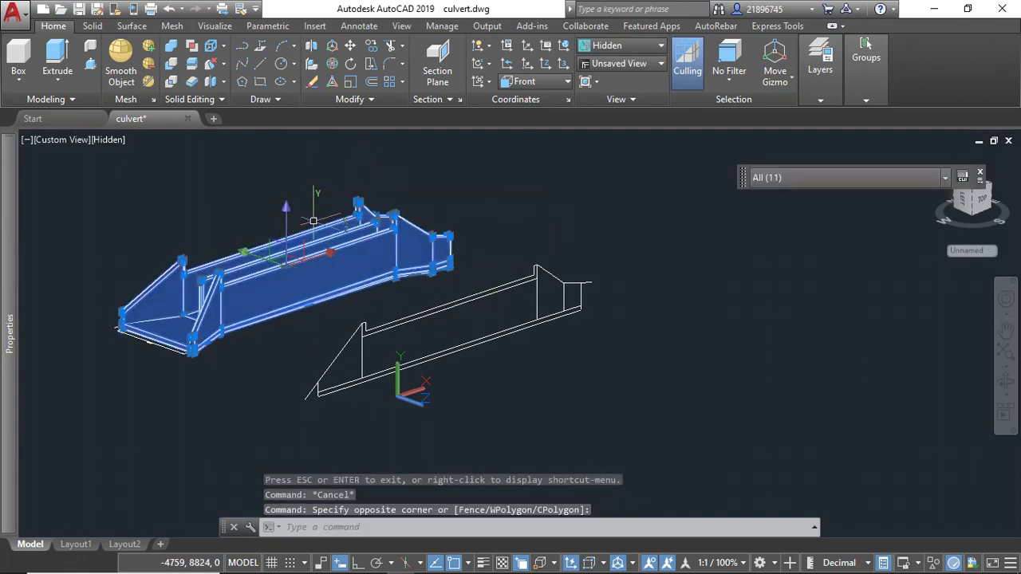
{"action": "left_click", "coordinate": [525, 188]}
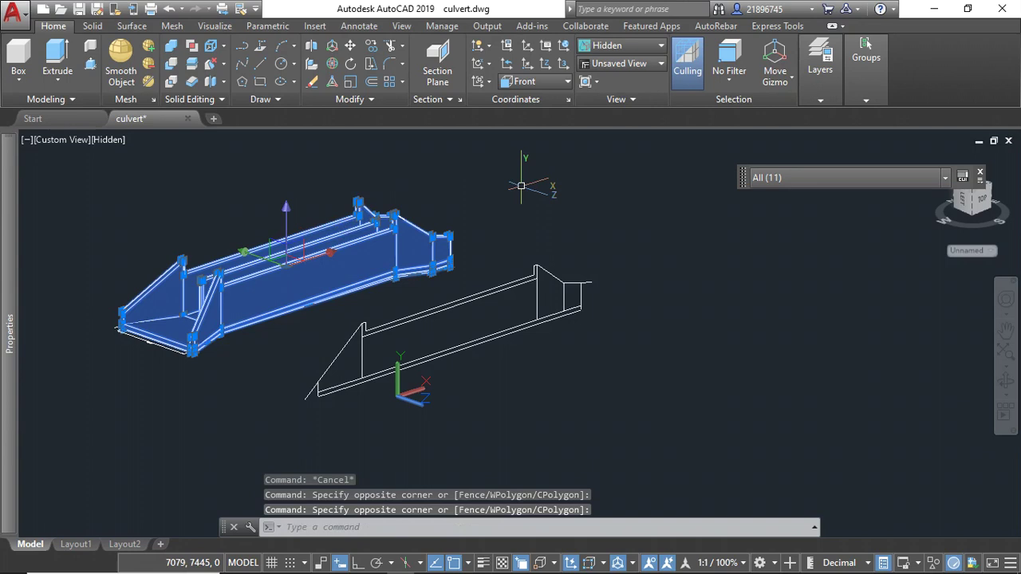
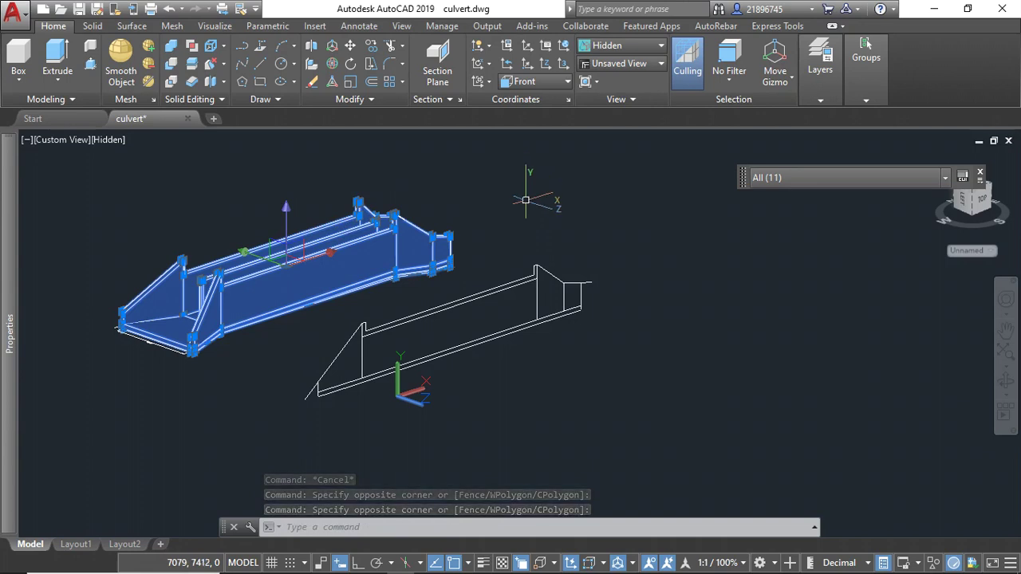
{"action": "left_click", "coordinate": [932, 563]}
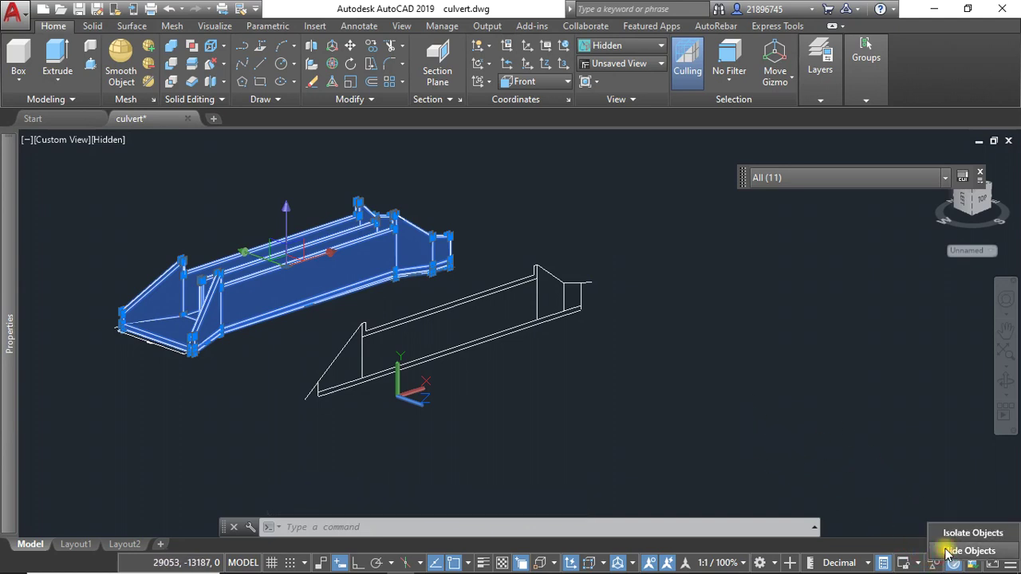
{"action": "left_click", "coordinate": [968, 550]}
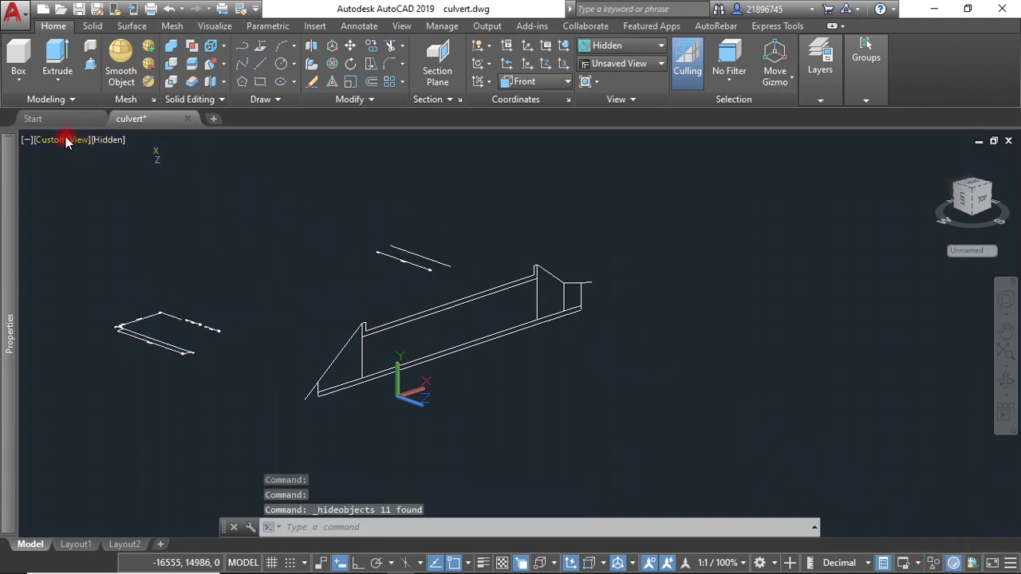
Step: Hide the leftover construction lines at both ends of the culvert plan
{"action": "left_click", "coordinate": [246, 274]}
{"action": "left_click", "coordinate": [149, 366]}
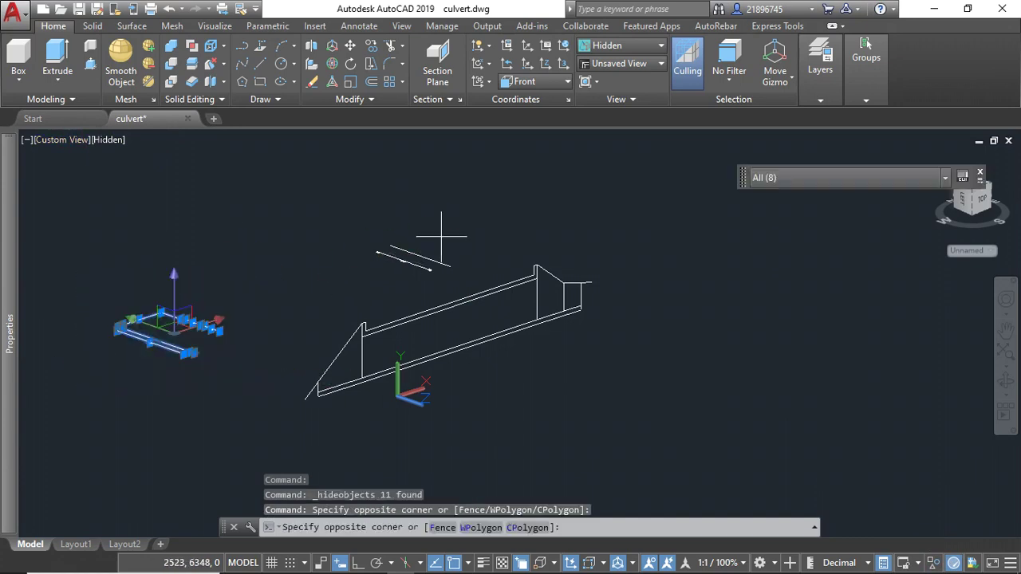
{"action": "left_click", "coordinate": [384, 277]}
{"action": "left_click", "coordinate": [937, 563]}
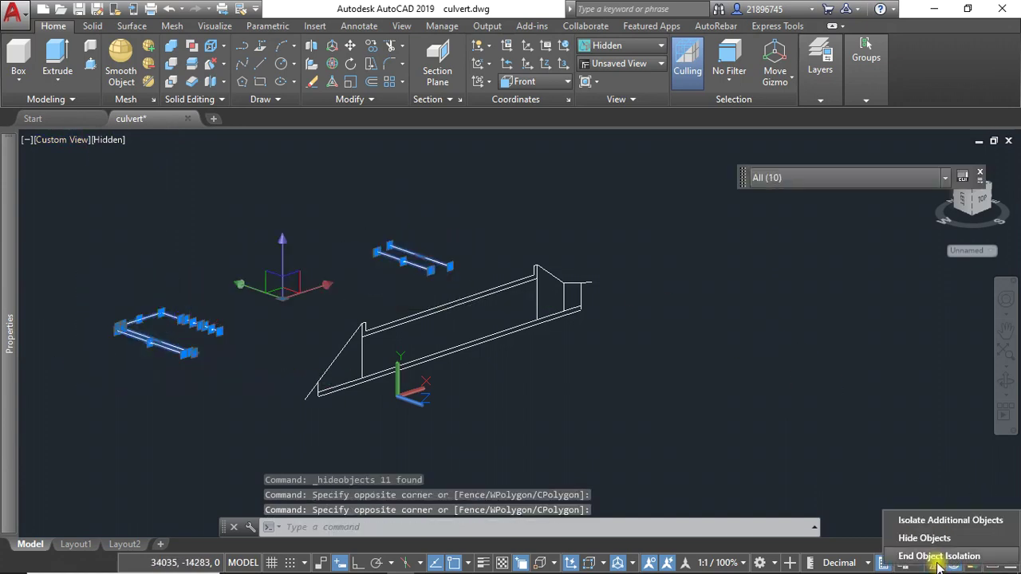
{"action": "left_click", "coordinate": [925, 540]}
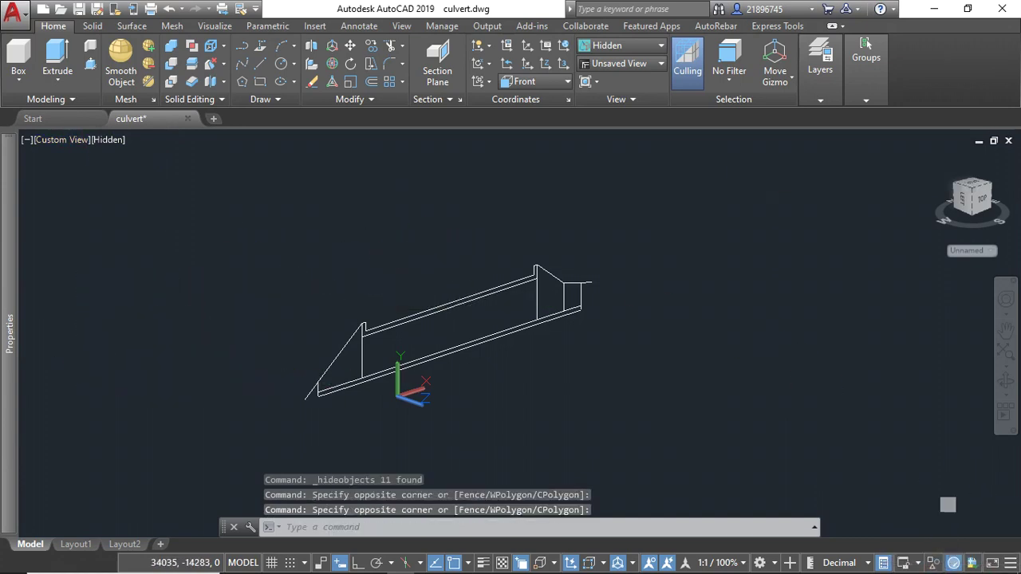
Step: Switch to the Front view to work on the top slab's corner beside the left end upstand
{"action": "left_click", "coordinate": [59, 142]}
{"action": "left_click", "coordinate": [103, 235]}
{"action": "scroll", "coordinate": [212, 296], "scroll_direction": "up", "scroll_amount": 5}
{"action": "scroll", "coordinate": [203, 303], "scroll_direction": "up", "scroll_amount": 3}
{"action": "left_click", "coordinate": [226, 304]}
{"action": "scroll", "coordinate": [259, 278], "scroll_direction": "down", "scroll_amount": 4}
{"action": "scroll", "coordinate": [251, 291], "scroll_direction": "up", "scroll_amount": 4}
{"action": "key", "text": "Escape"}
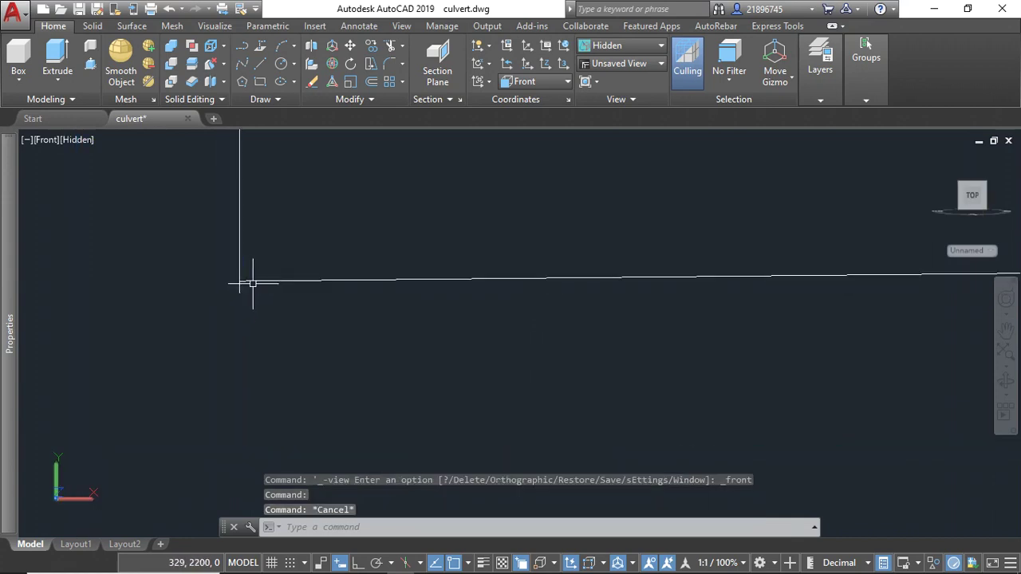
{"action": "left_click", "coordinate": [245, 48]}
{"action": "scroll", "coordinate": [234, 346], "scroll_direction": "down", "scroll_amount": 5}
{"action": "scroll", "coordinate": [259, 250], "scroll_direction": "up", "scroll_amount": 3}
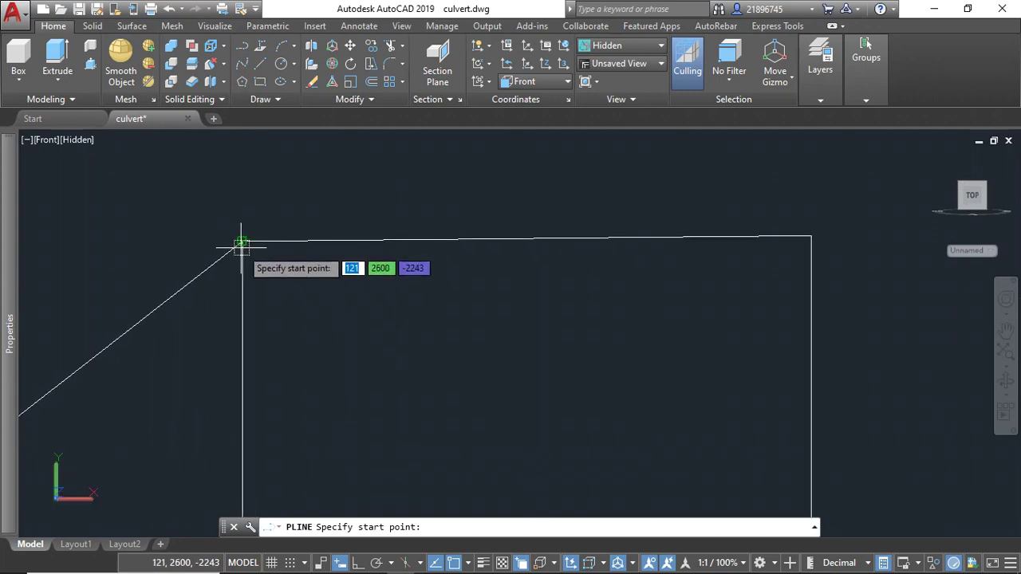
{"action": "scroll", "coordinate": [242, 248], "scroll_direction": "up", "scroll_amount": 2}
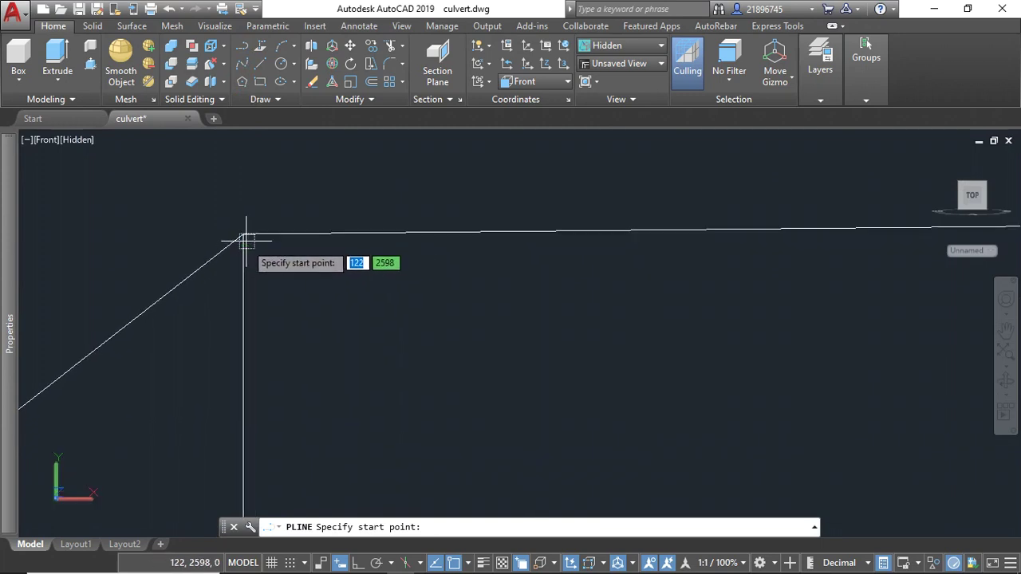
{"action": "key", "text": "Escape"}
Step: Set the visual style to 2D Wireframe and begin a polyline around the left upstand, from its outer top corner to its inner base
{"action": "left_click", "coordinate": [93, 152]}
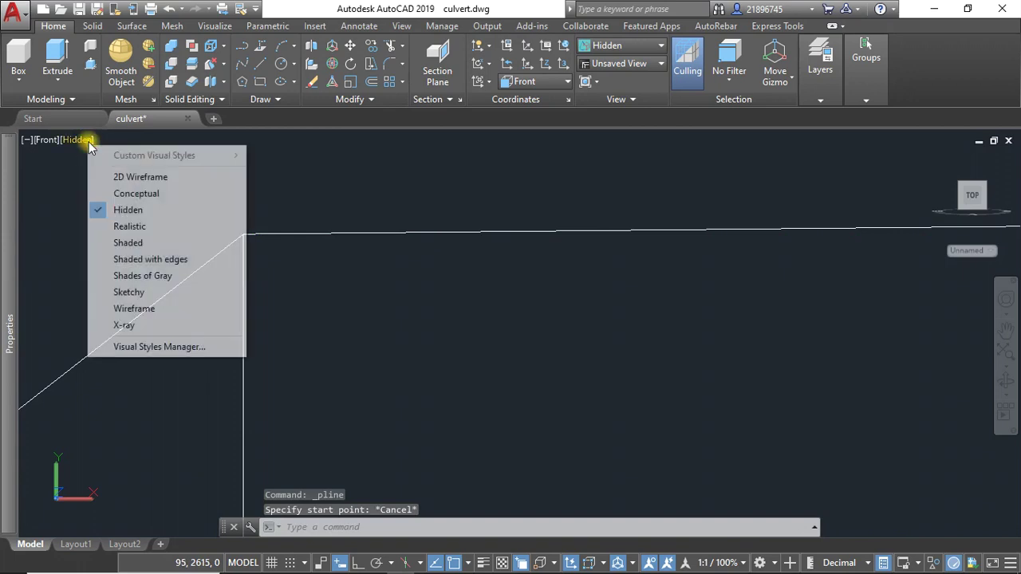
{"action": "left_click", "coordinate": [137, 173]}
{"action": "left_click", "coordinate": [254, 56]}
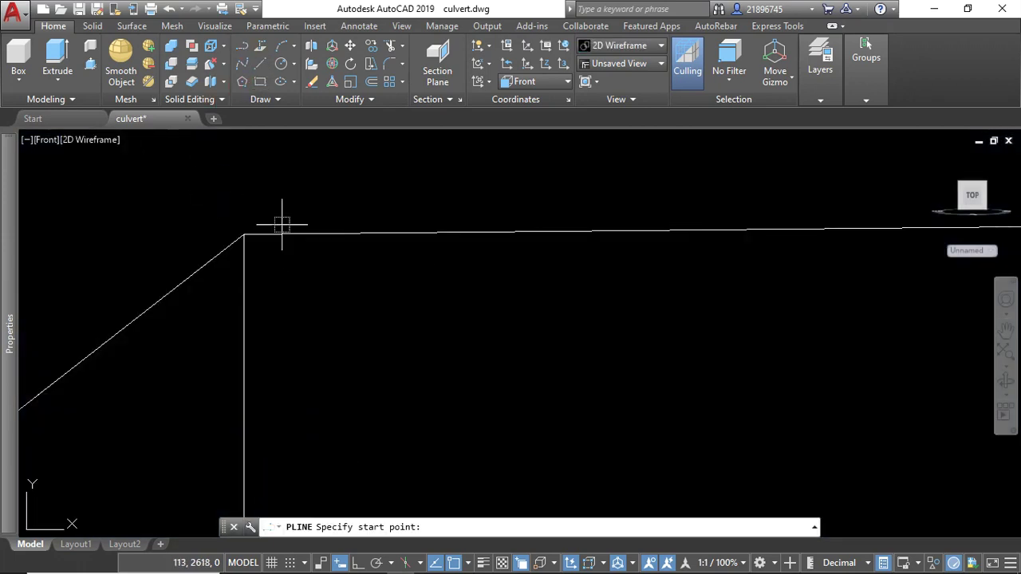
{"action": "left_click", "coordinate": [244, 234]}
{"action": "scroll", "coordinate": [138, 261], "scroll_direction": "down", "scroll_amount": 3}
{"action": "scroll", "coordinate": [436, 250], "scroll_direction": "up", "scroll_amount": 5}
{"action": "left_click", "coordinate": [482, 262]}
{"action": "scroll", "coordinate": [280, 219], "scroll_direction": "down", "scroll_amount": 3}
{"action": "scroll", "coordinate": [342, 224], "scroll_direction": "up", "scroll_amount": 5}
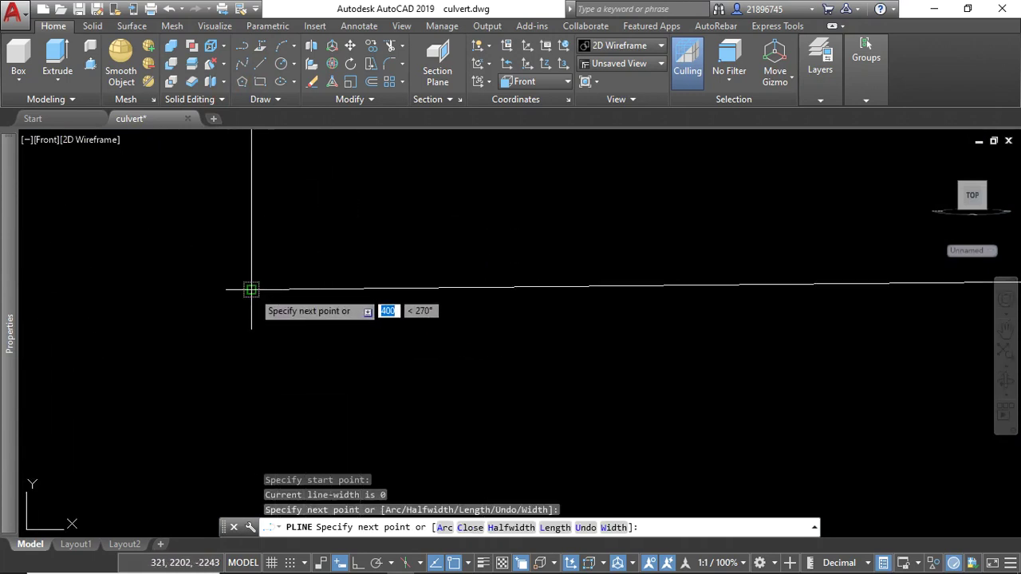
{"action": "left_click", "coordinate": [251, 289]}
{"action": "scroll", "coordinate": [144, 315], "scroll_direction": "down", "scroll_amount": 4}
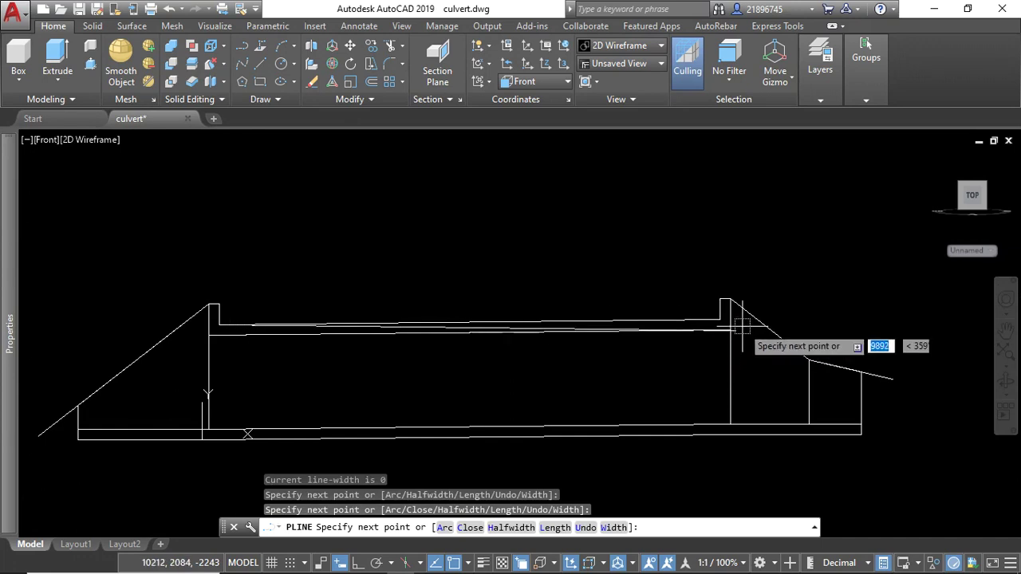
Step: Continue the polyline along the slab's top edge and over the right upstand, undoing and re-picking its inner top corner
{"action": "scroll", "coordinate": [742, 327], "scroll_direction": "up", "scroll_amount": 5}
{"action": "left_click", "coordinate": [589, 331]}
{"action": "scroll", "coordinate": [594, 319], "scroll_direction": "down", "scroll_amount": 2}
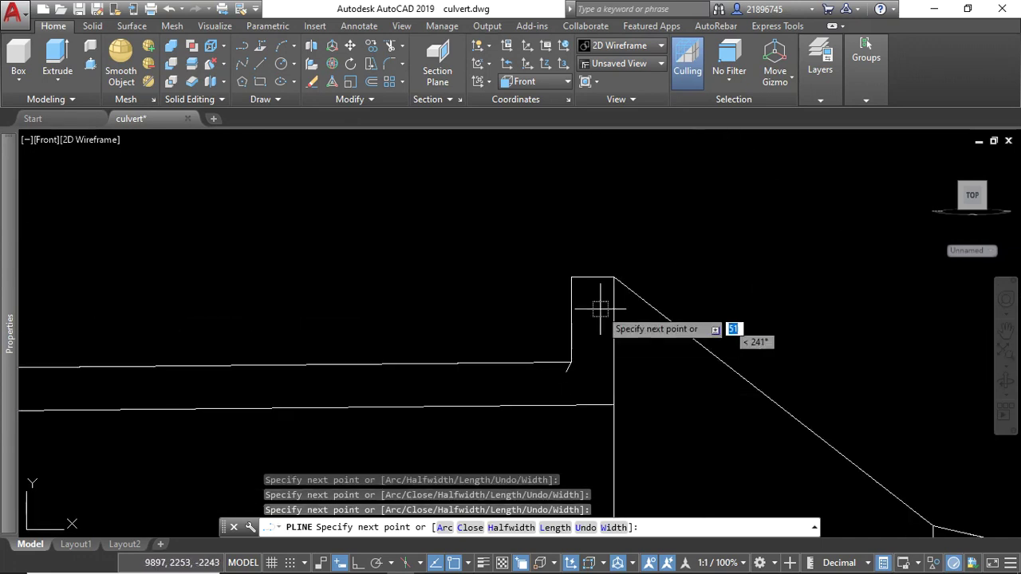
{"action": "left_click", "coordinate": [569, 277]}
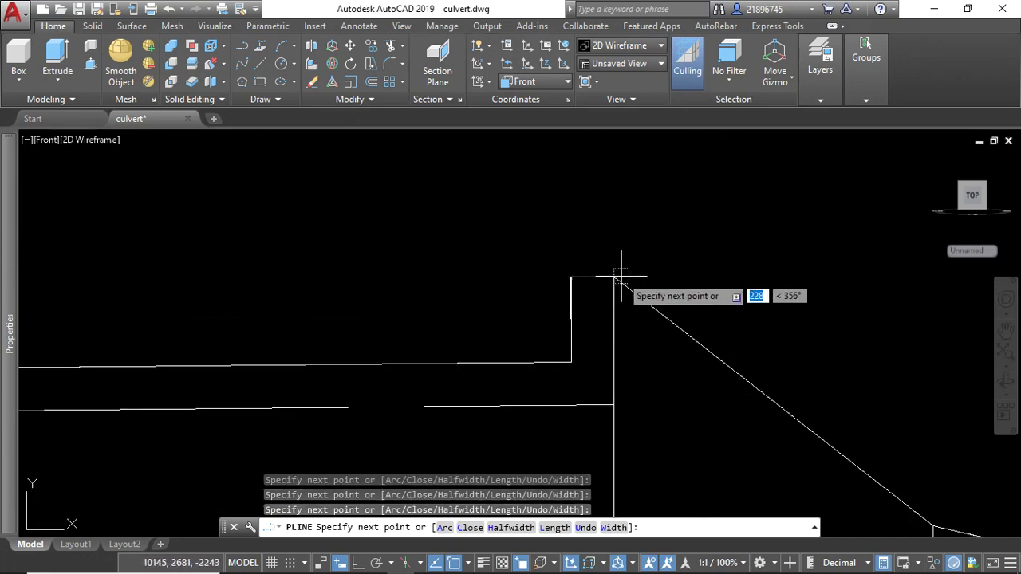
{"action": "scroll", "coordinate": [626, 269], "scroll_direction": "up", "scroll_amount": 5}
{"action": "right_click", "coordinate": [459, 220]}
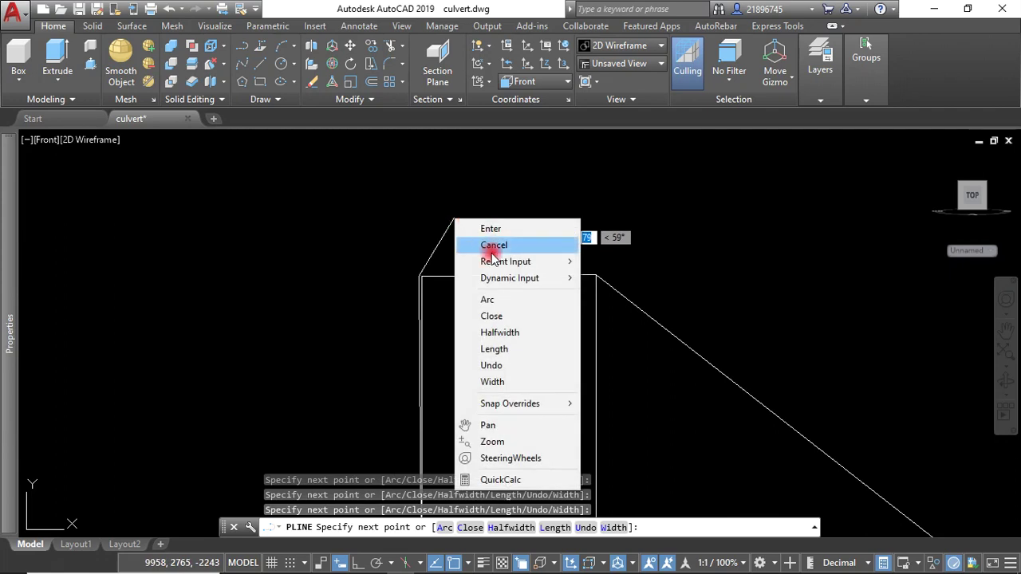
{"action": "left_click", "coordinate": [489, 365]}
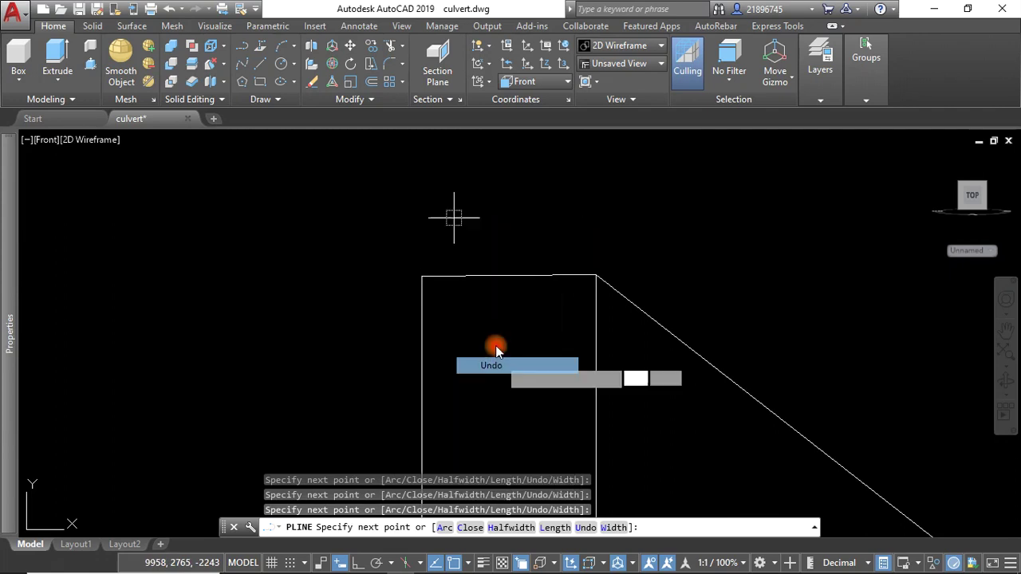
{"action": "left_click", "coordinate": [422, 276]}
{"action": "scroll", "coordinate": [598, 272], "scroll_direction": "up", "scroll_amount": 6}
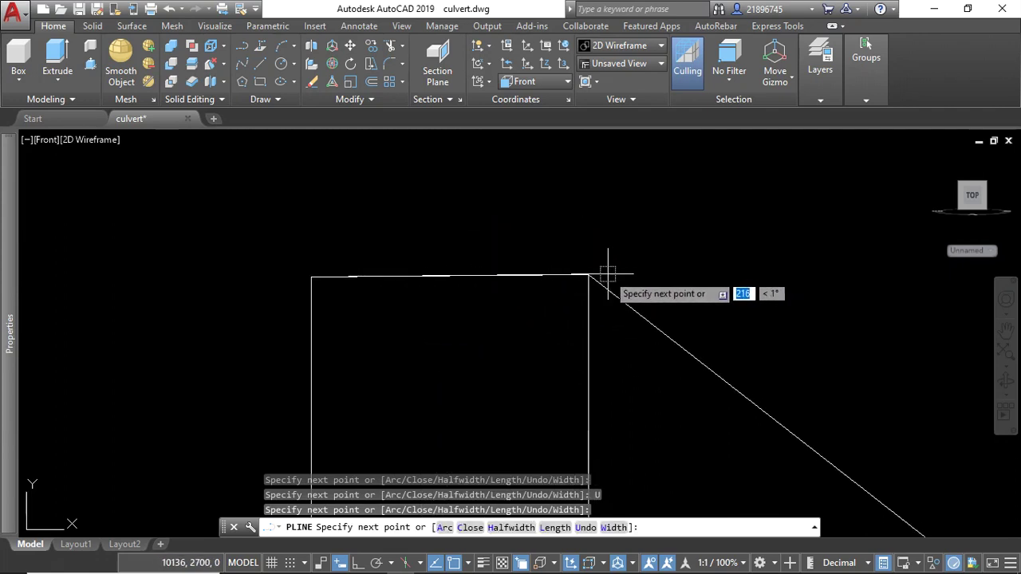
{"action": "left_click", "coordinate": [559, 273]}
{"action": "scroll", "coordinate": [553, 216], "scroll_direction": "down", "scroll_amount": 6}
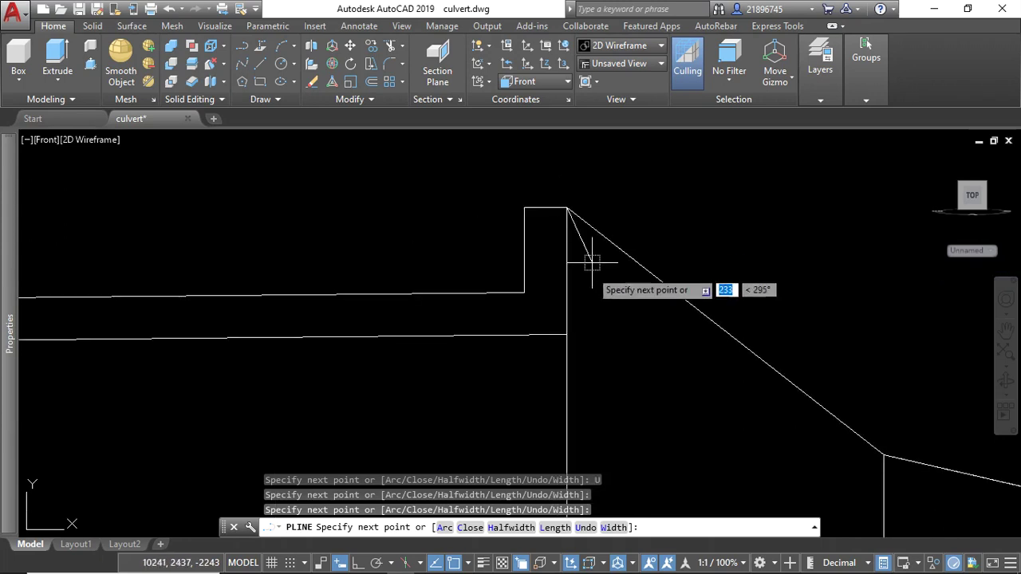
Step: Continue the polyline down to the slab's underside and back to its left end, and close the outline
{"action": "left_click", "coordinate": [566, 334]}
{"action": "scroll", "coordinate": [569, 327], "scroll_direction": "down", "scroll_amount": 5}
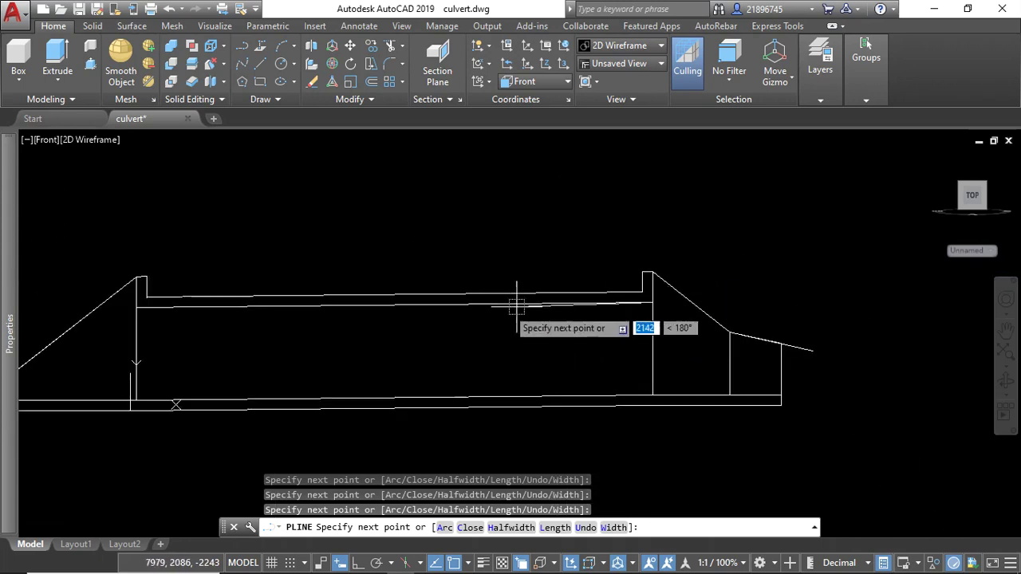
{"action": "scroll", "coordinate": [113, 302], "scroll_direction": "up", "scroll_amount": 5}
{"action": "scroll", "coordinate": [117, 304], "scroll_direction": "up", "scroll_amount": 4}
{"action": "left_click", "coordinate": [105, 297]}
{"action": "scroll", "coordinate": [271, 369], "scroll_direction": "down", "scroll_amount": 4}
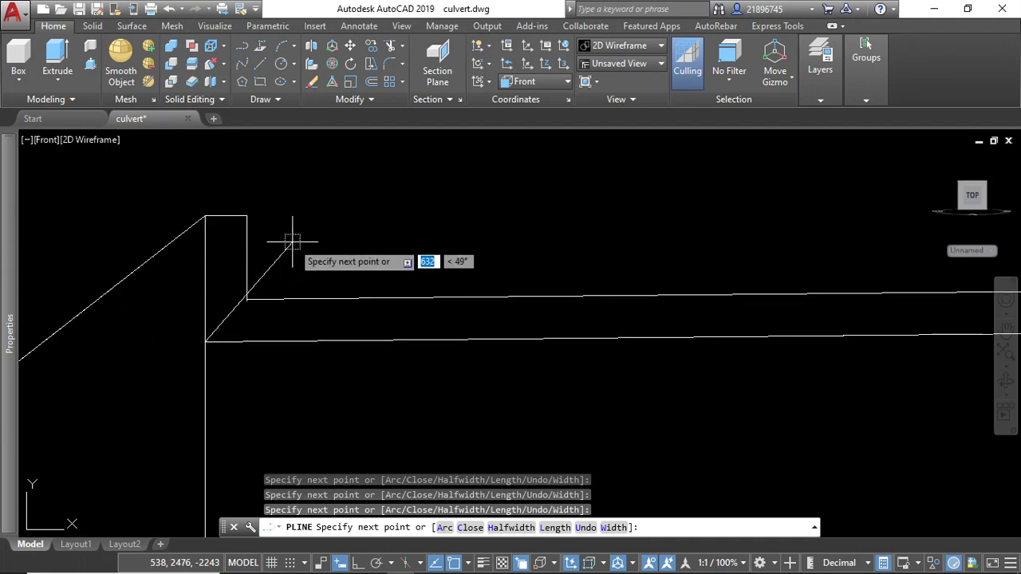
{"action": "key", "text": "Return"}
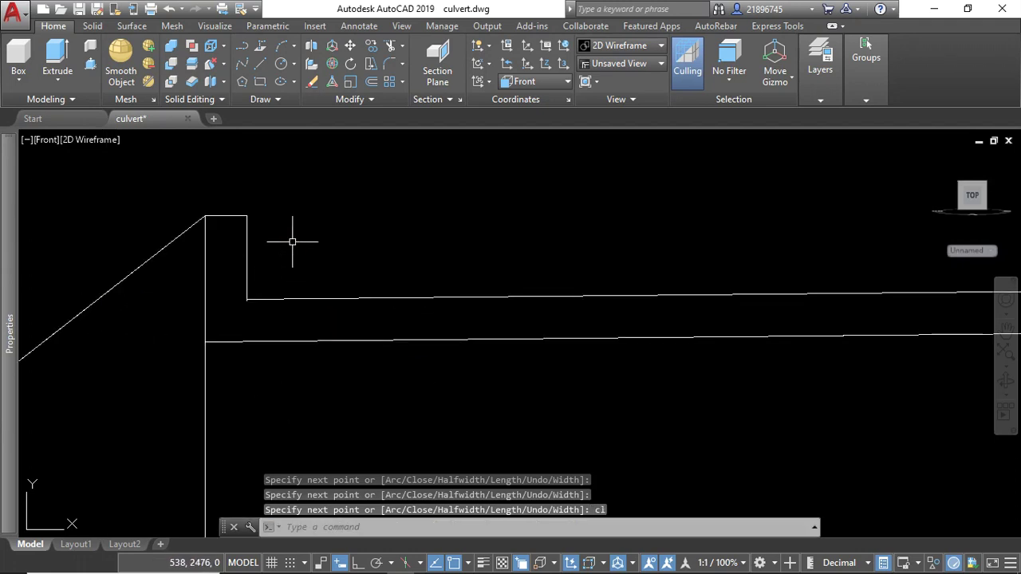
Step: Erase the open 3D polyline and an overlapping polyline from the top slab's outline
{"action": "scroll", "coordinate": [255, 271], "scroll_direction": "up", "scroll_amount": 8}
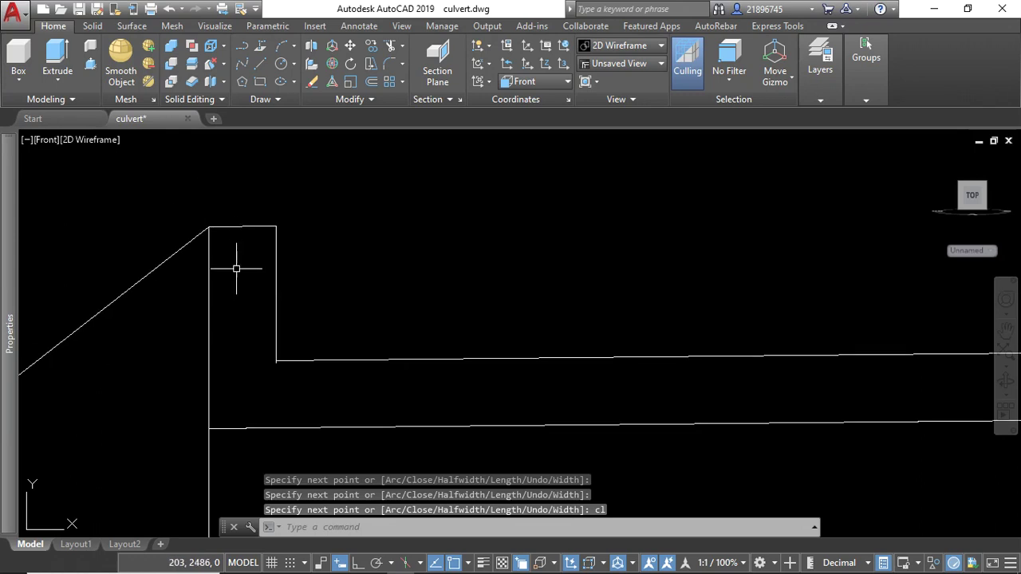
{"action": "left_click", "coordinate": [351, 404]}
{"action": "scroll", "coordinate": [228, 262], "scroll_direction": "down", "scroll_amount": 4}
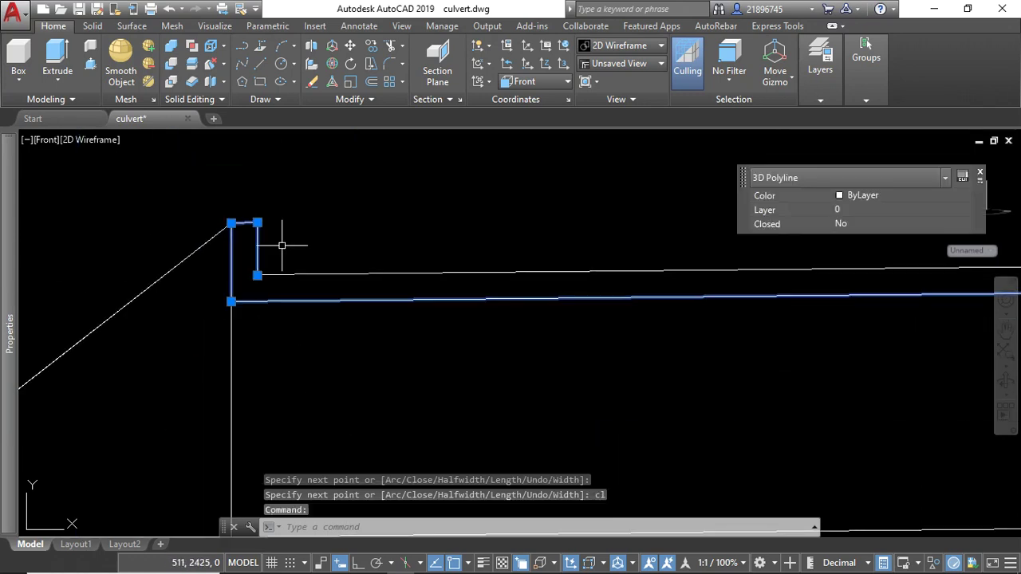
{"action": "key", "text": "Delete"}
{"action": "left_click", "coordinate": [438, 270]}
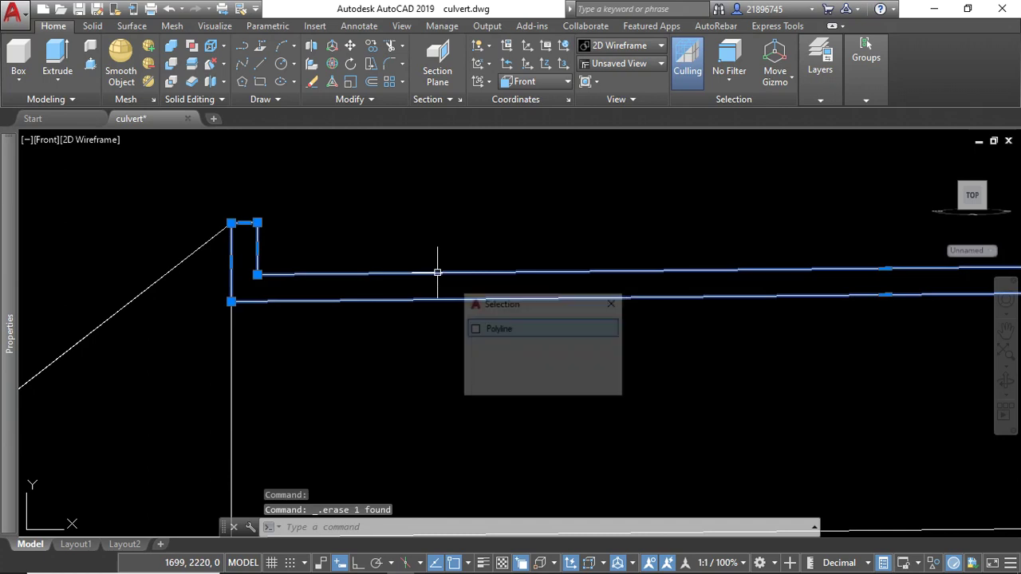
{"action": "left_click", "coordinate": [524, 347]}
{"action": "key", "text": "Delete"}
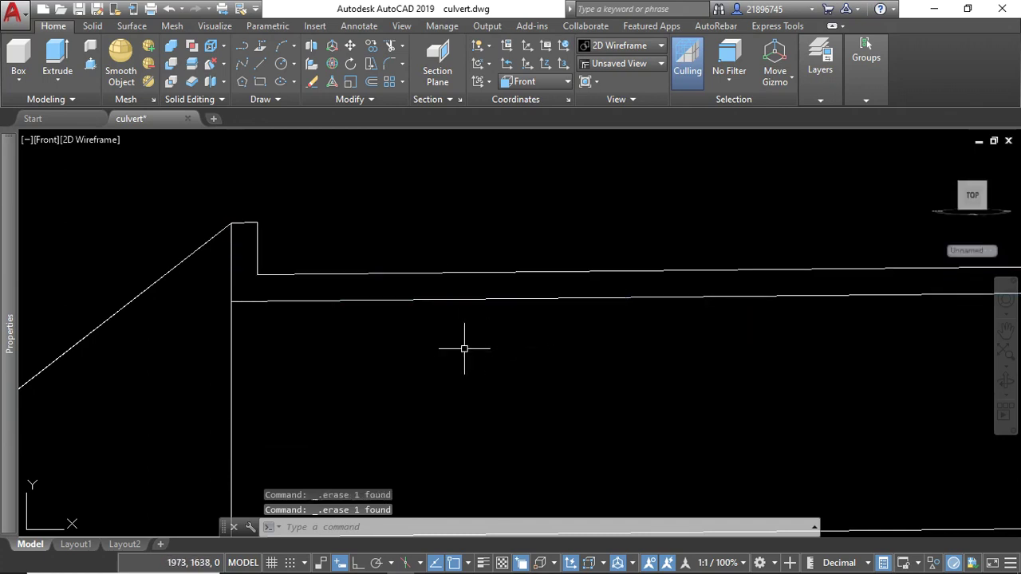
Step: Switch the section profile to the SW Isometric view
{"action": "scroll", "coordinate": [371, 305], "scroll_direction": "down", "scroll_amount": 5}
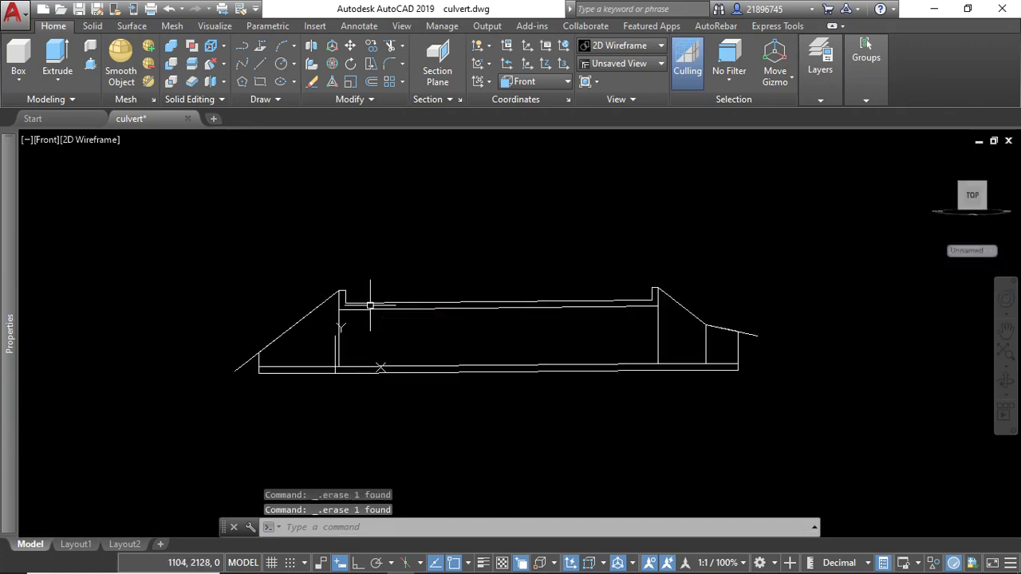
{"action": "left_click", "coordinate": [455, 234]}
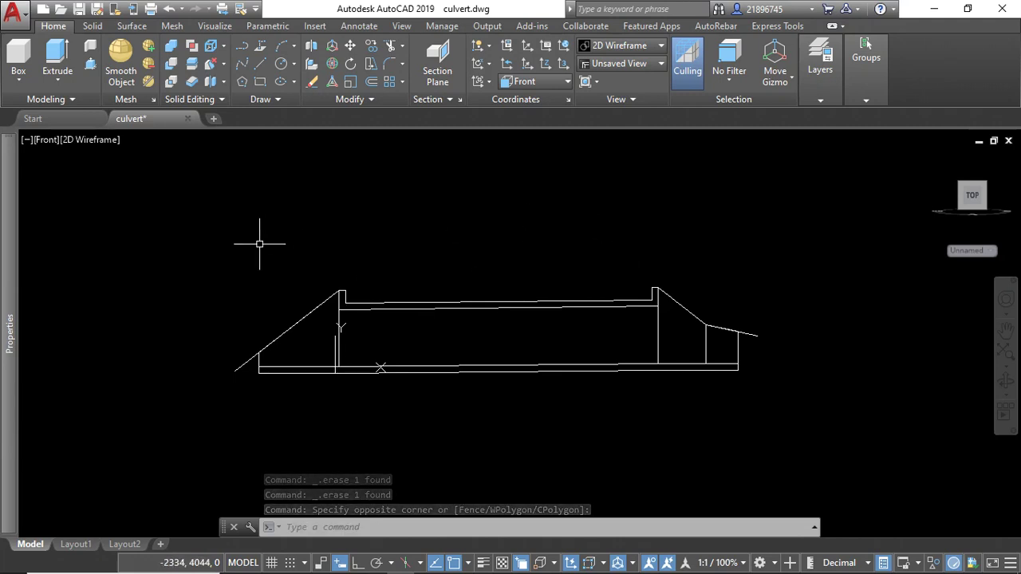
{"action": "left_click", "coordinate": [40, 140]}
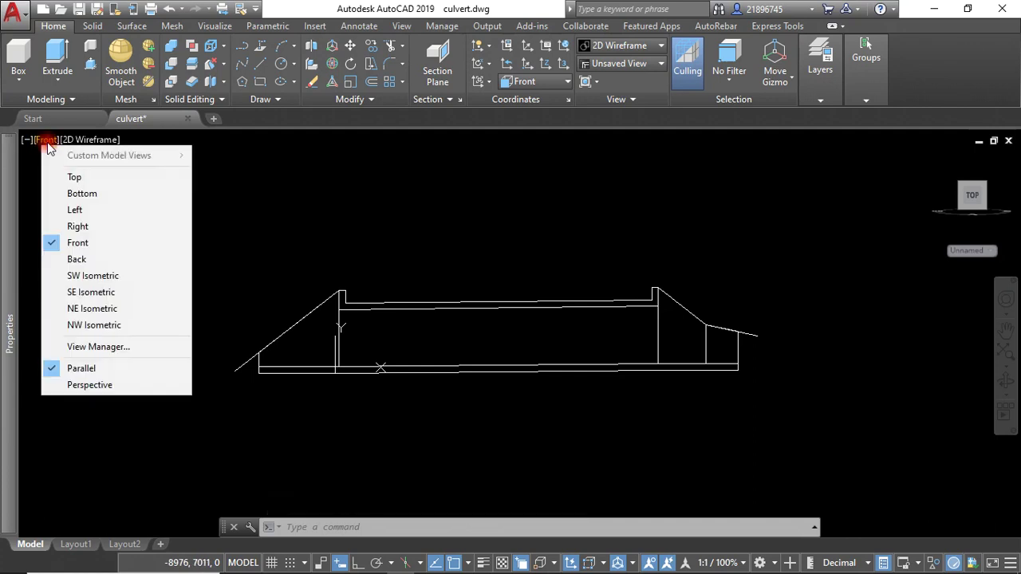
{"action": "left_click", "coordinate": [104, 280]}
{"action": "scroll", "coordinate": [594, 283], "scroll_direction": "down", "scroll_amount": 5}
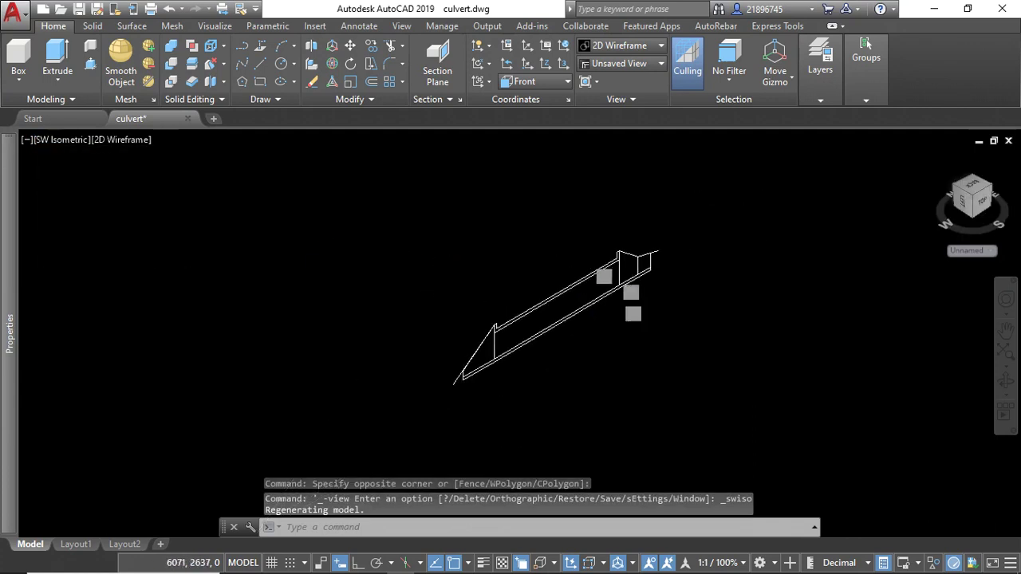
Step: End the object isolation to bring back all the hidden culvert solids beside the section profile
{"action": "left_click", "coordinate": [932, 563]}
{"action": "left_click", "coordinate": [933, 553]}
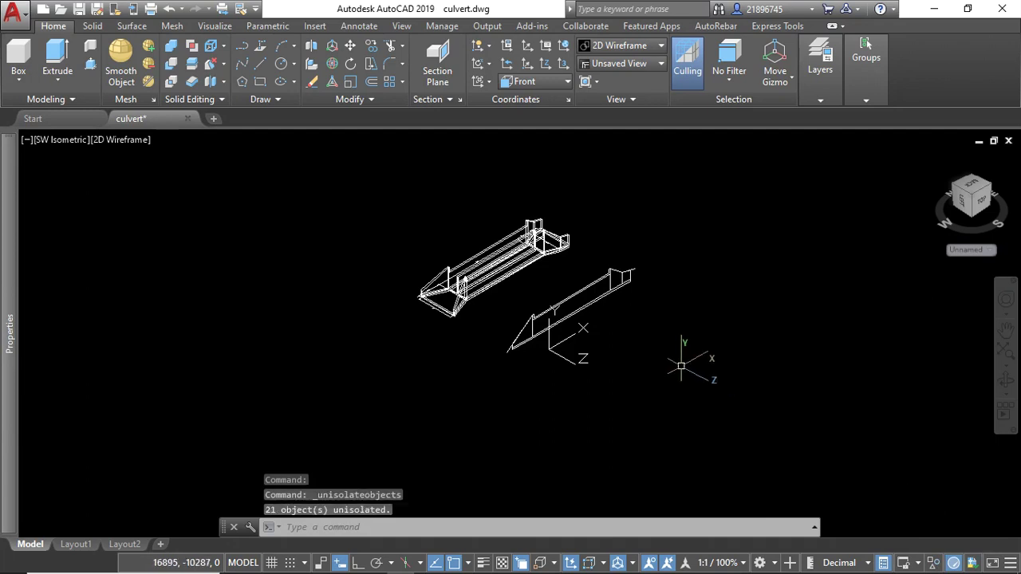
{"action": "scroll", "coordinate": [558, 319], "scroll_direction": "up", "scroll_amount": 4}
{"action": "scroll", "coordinate": [606, 399], "scroll_direction": "down", "scroll_amount": 3}
{"action": "scroll", "coordinate": [642, 322], "scroll_direction": "up", "scroll_amount": 3}
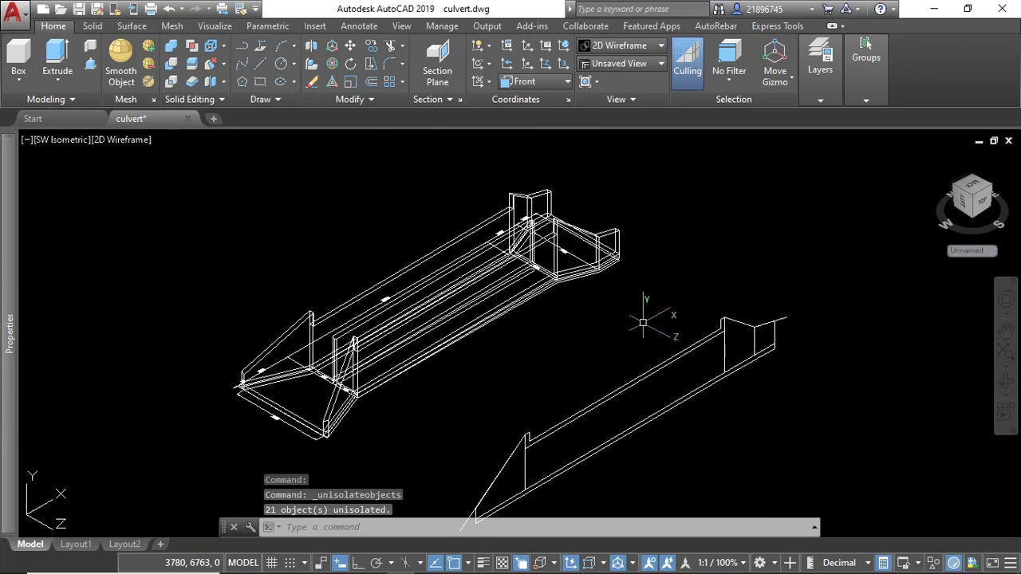
Step: Examine the notch in the side wall's top at the culvert's far end, where the top slab sits
{"action": "scroll", "coordinate": [511, 209], "scroll_direction": "up", "scroll_amount": 4}
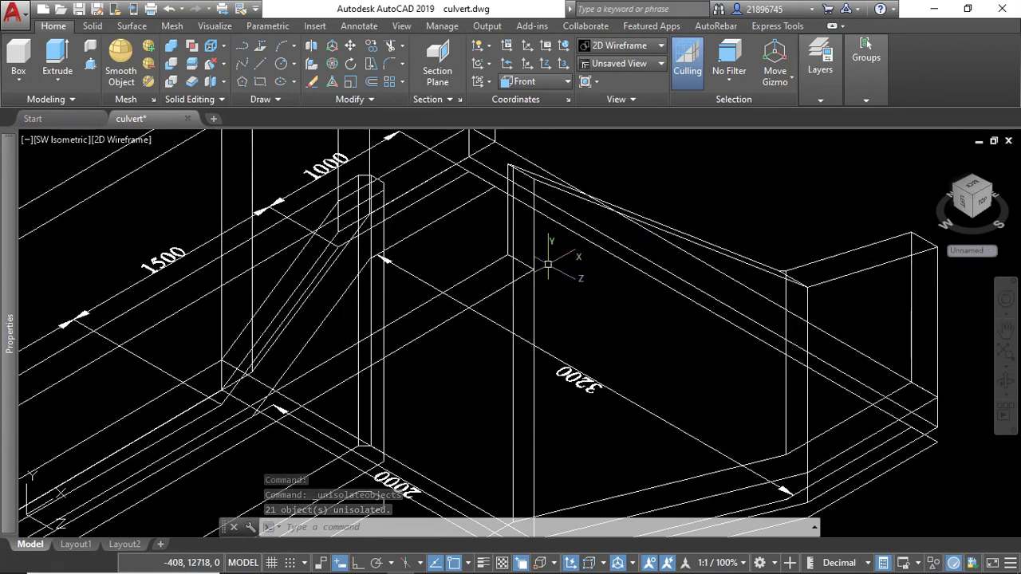
{"action": "scroll", "coordinate": [450, 214], "scroll_direction": "down", "scroll_amount": 2}
{"action": "scroll", "coordinate": [451, 215], "scroll_direction": "up", "scroll_amount": 4}
{"action": "scroll", "coordinate": [479, 268], "scroll_direction": "down", "scroll_amount": 2}
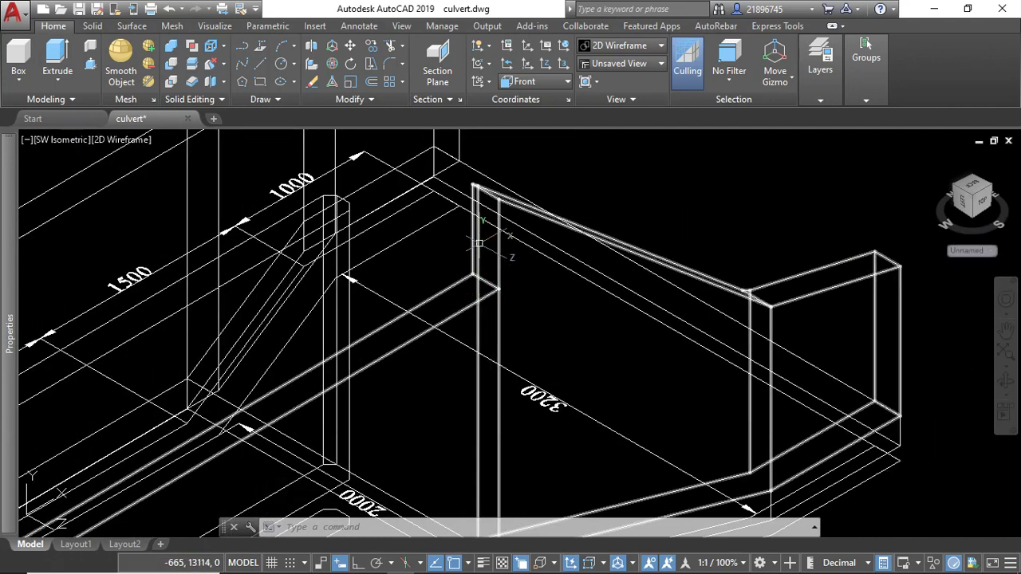
{"action": "scroll", "coordinate": [483, 179], "scroll_direction": "up", "scroll_amount": 3}
{"action": "scroll", "coordinate": [462, 175], "scroll_direction": "down", "scroll_amount": 5}
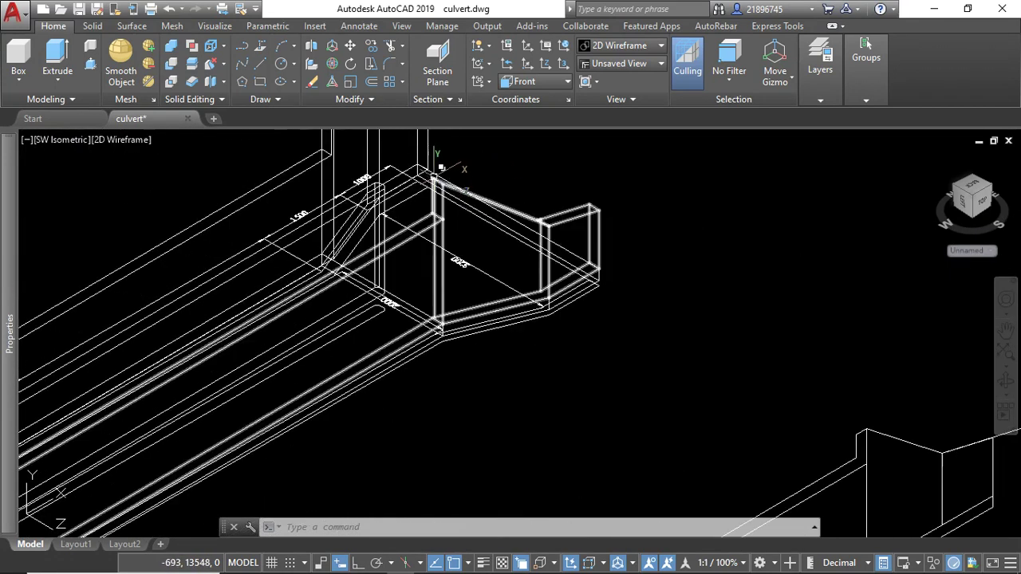
{"action": "scroll", "coordinate": [744, 366], "scroll_direction": "down", "scroll_amount": 2}
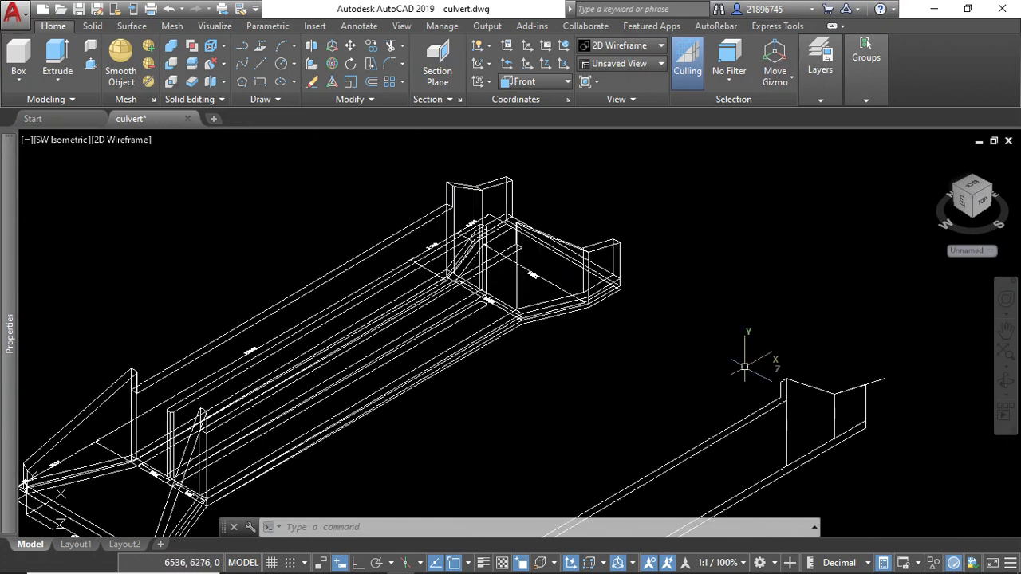
Step: Copy the closed slab polyline by its lower far-end corner from the section profile to the near side wall's notch corner
{"action": "left_click", "coordinate": [759, 409]}
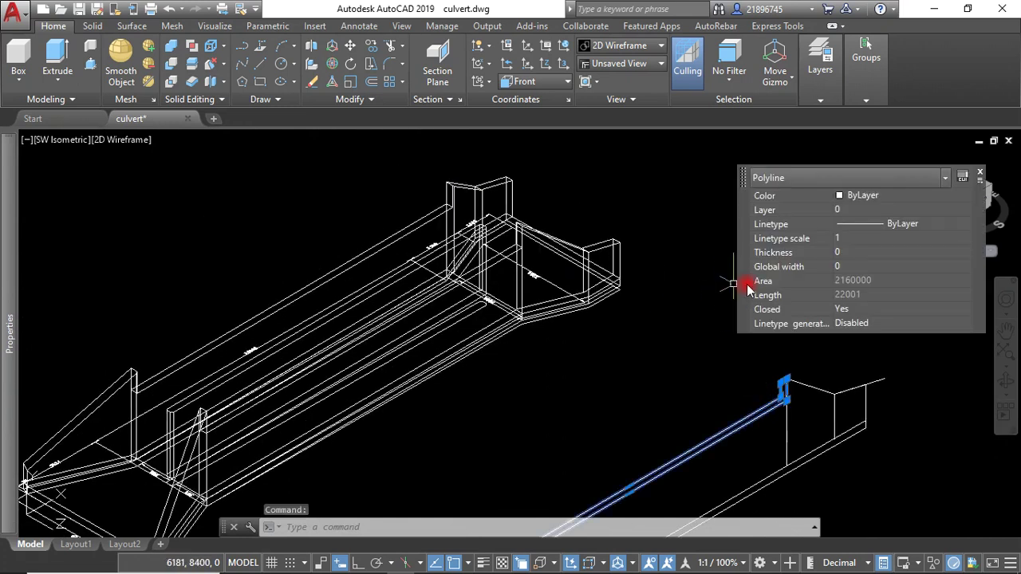
{"action": "left_click", "coordinate": [676, 257]}
{"action": "left_click", "coordinate": [372, 56]}
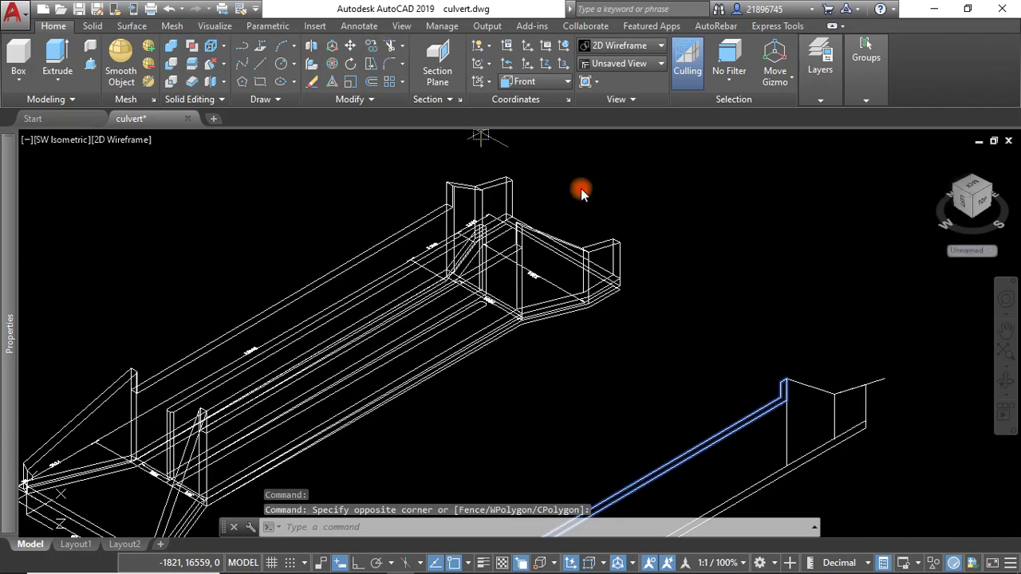
{"action": "scroll", "coordinate": [785, 384], "scroll_direction": "up", "scroll_amount": 5}
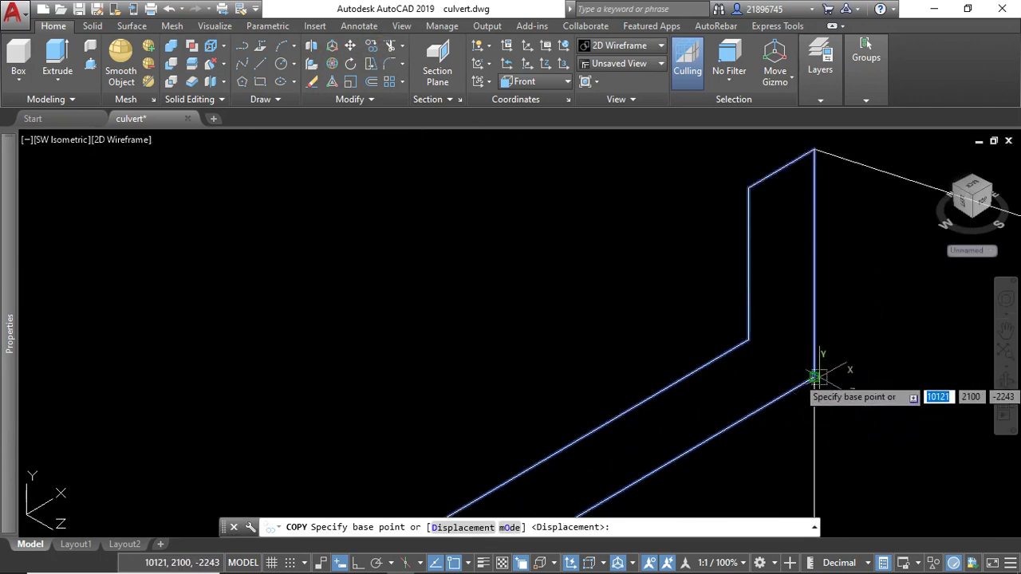
{"action": "left_click", "coordinate": [815, 374]}
{"action": "scroll", "coordinate": [809, 371], "scroll_direction": "down", "scroll_amount": 6}
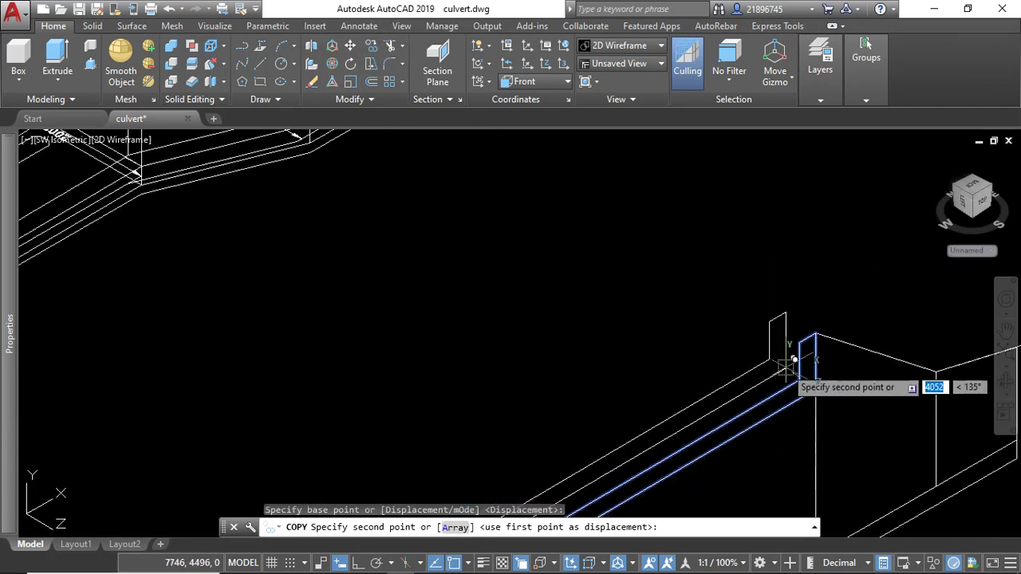
{"action": "scroll", "coordinate": [690, 303], "scroll_direction": "up", "scroll_amount": 8}
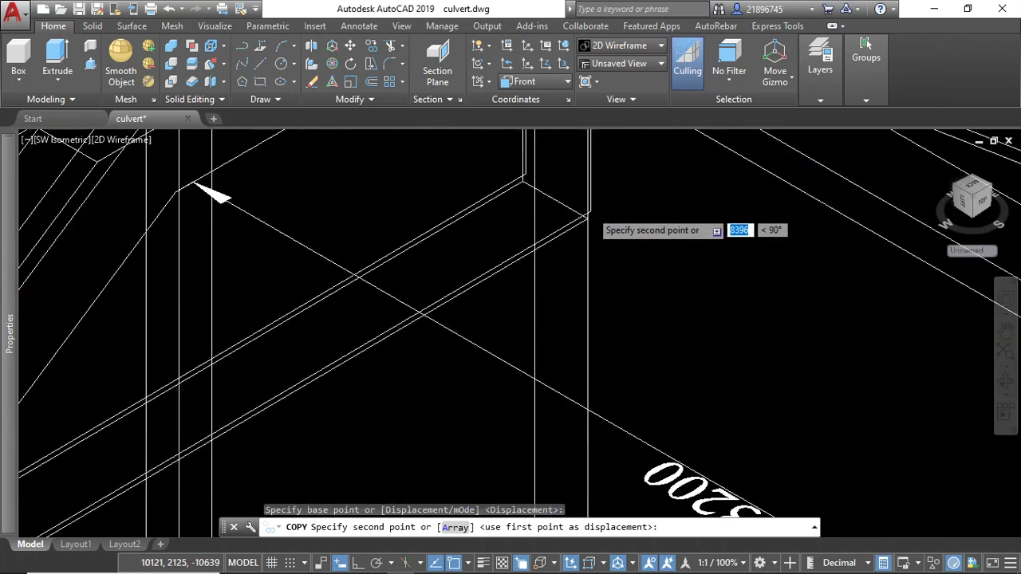
{"action": "left_click", "coordinate": [596, 226]}
{"action": "right_click", "coordinate": [634, 210]}
{"action": "left_click", "coordinate": [651, 222]}
Step: Extrude the copied slab outline across the culvert to the outer edge of the opposite side wall
{"action": "scroll", "coordinate": [577, 233], "scroll_direction": "up", "scroll_amount": 4}
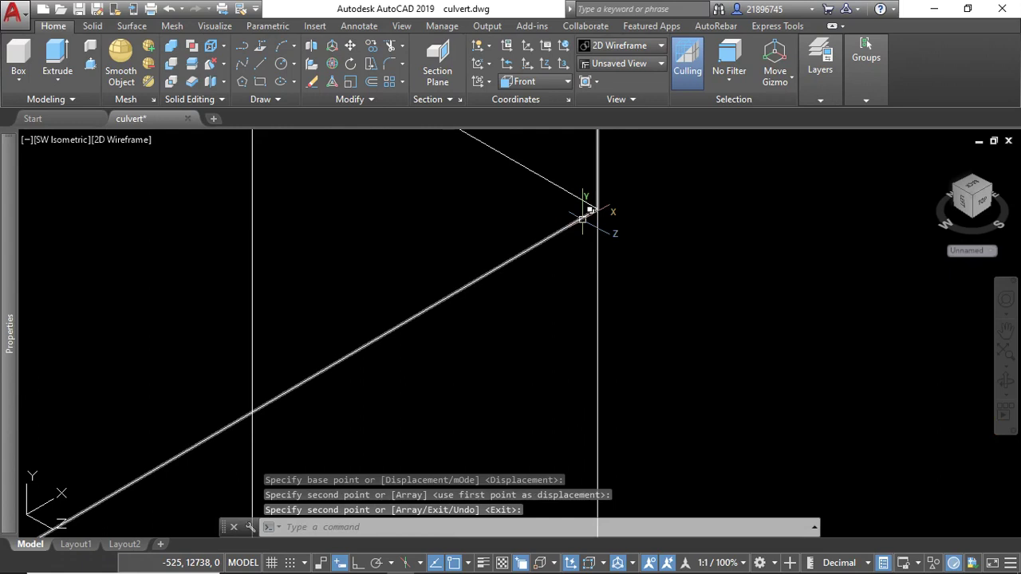
{"action": "left_click", "coordinate": [586, 212]}
{"action": "left_click", "coordinate": [597, 211]}
{"action": "scroll", "coordinate": [558, 280], "scroll_direction": "down", "scroll_amount": 5}
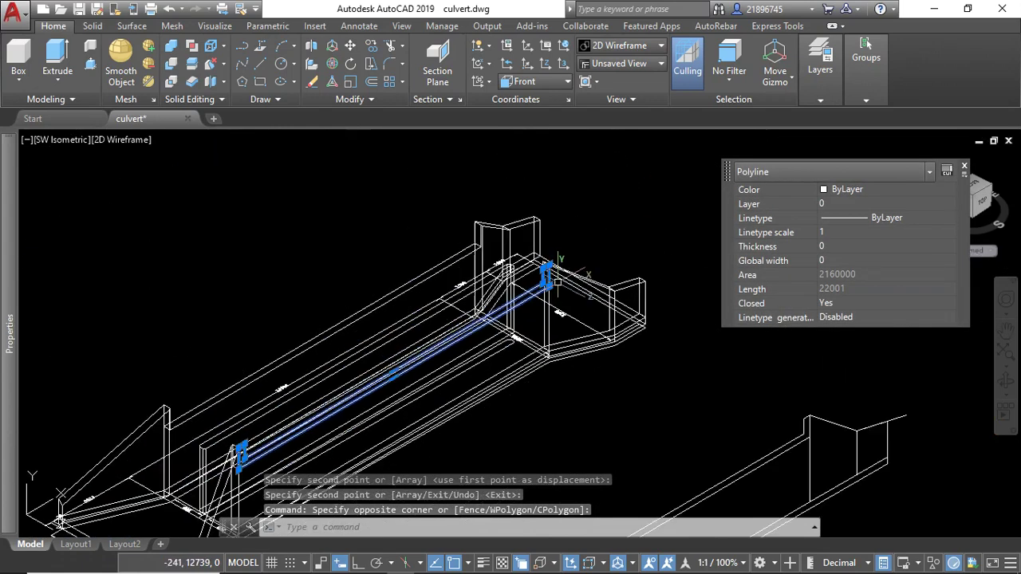
{"action": "scroll", "coordinate": [206, 466], "scroll_direction": "up", "scroll_amount": 3}
{"action": "scroll", "coordinate": [494, 260], "scroll_direction": "down", "scroll_amount": 5}
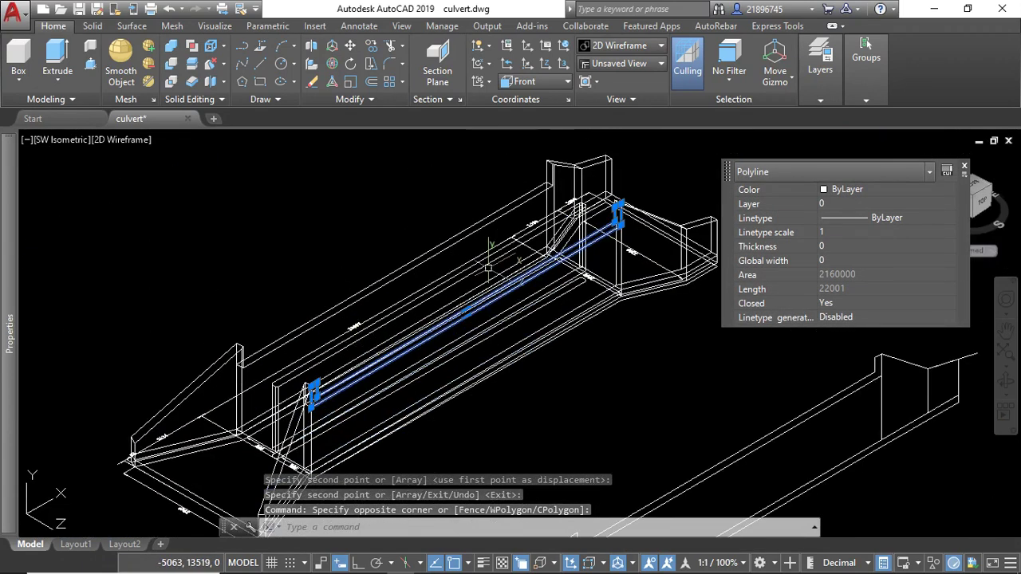
{"action": "scroll", "coordinate": [580, 171], "scroll_direction": "up", "scroll_amount": 4}
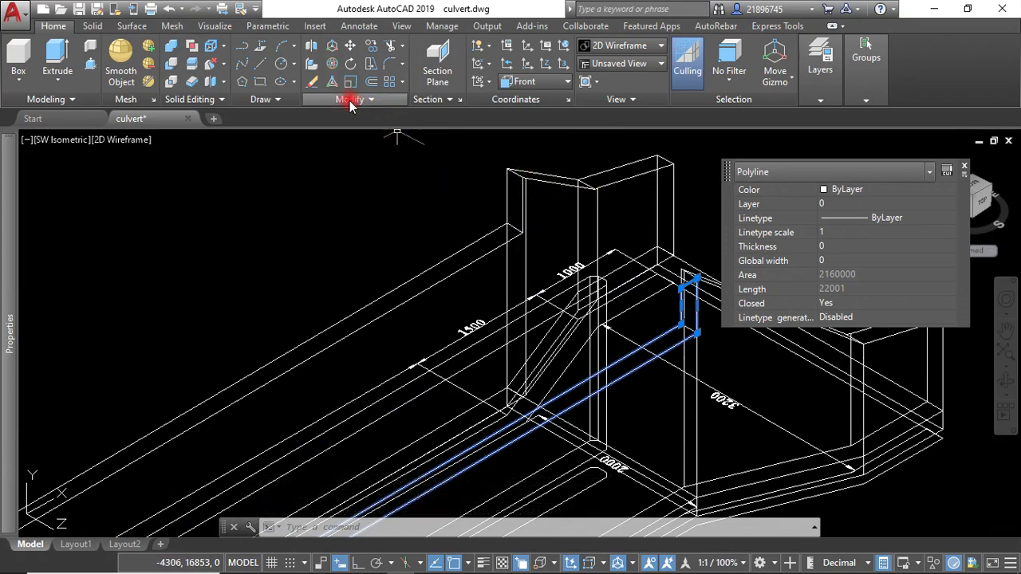
{"action": "type", "text": "extrude"}
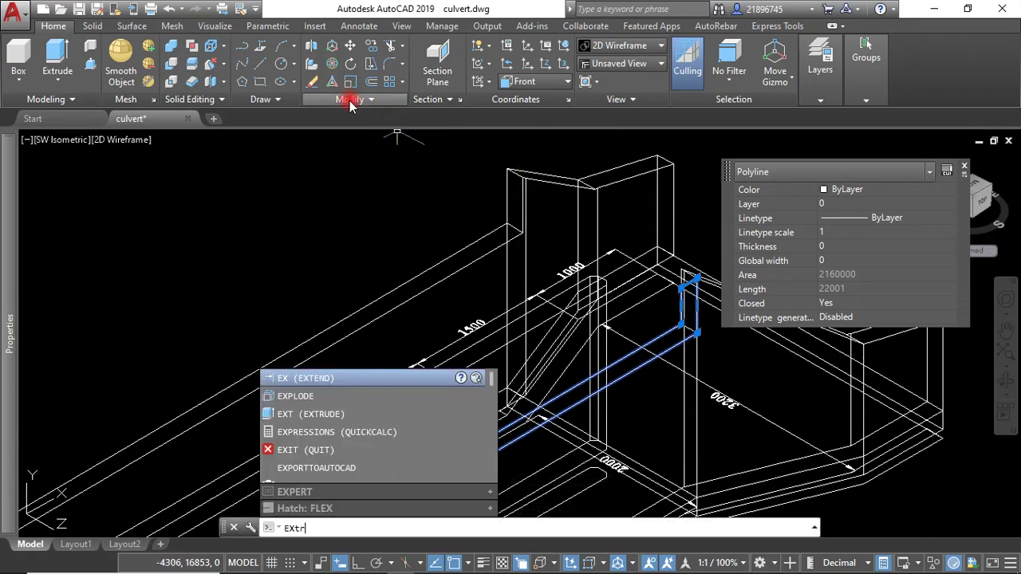
{"action": "key", "text": "Return"}
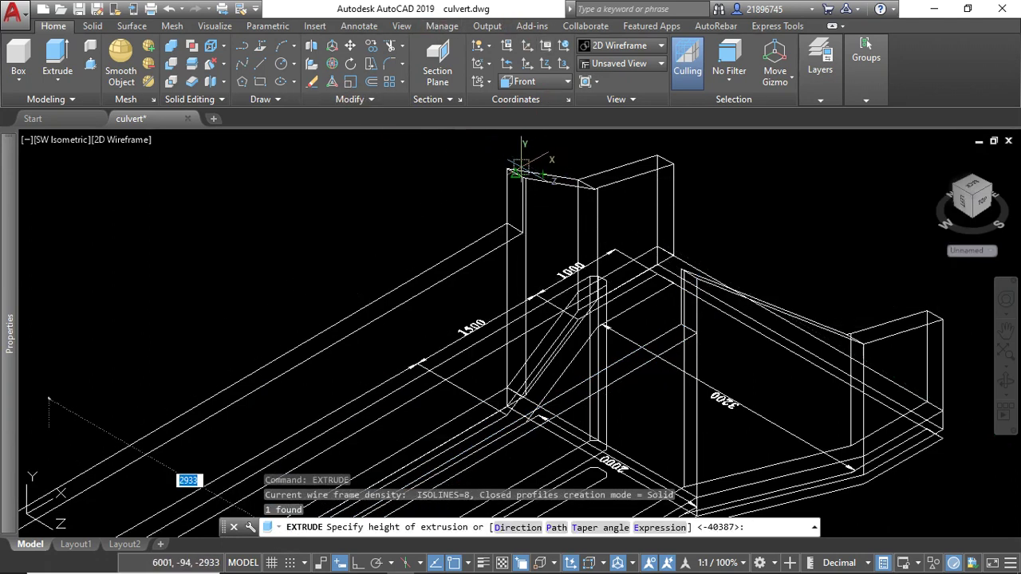
{"action": "scroll", "coordinate": [510, 178], "scroll_direction": "up", "scroll_amount": 5}
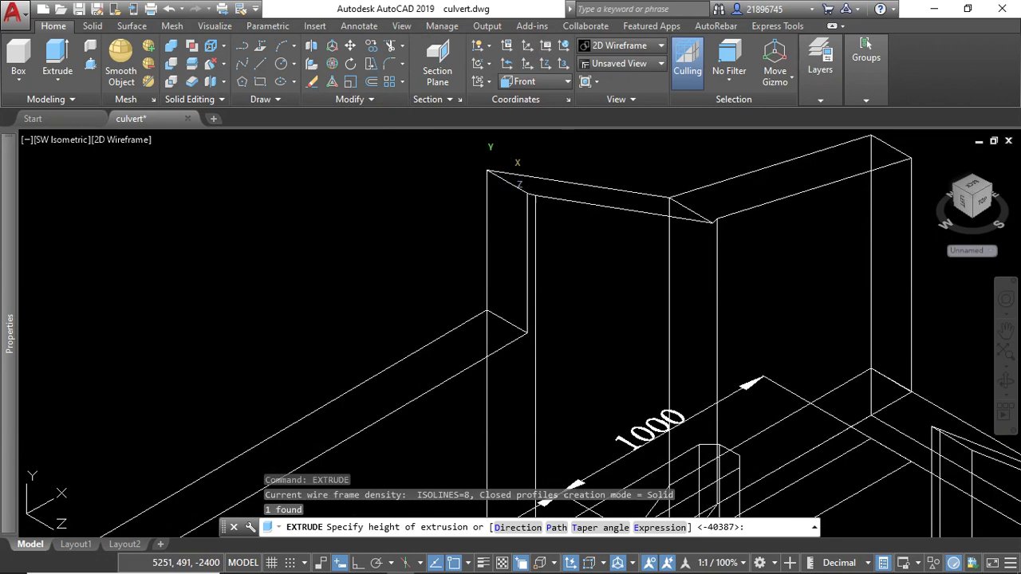
{"action": "scroll", "coordinate": [522, 163], "scroll_direction": "down", "scroll_amount": 5}
{"action": "middle_click_drag", "start_coordinate": [570, 184], "coordinate": [404, 317], "text": "shift"}
{"action": "scroll", "coordinate": [507, 321], "scroll_direction": "down", "scroll_amount": 5}
Step: Show the model in the Hidden visual style and orbit it to face the culvert's open end with the sloped wing walls
{"action": "left_click", "coordinate": [107, 142]}
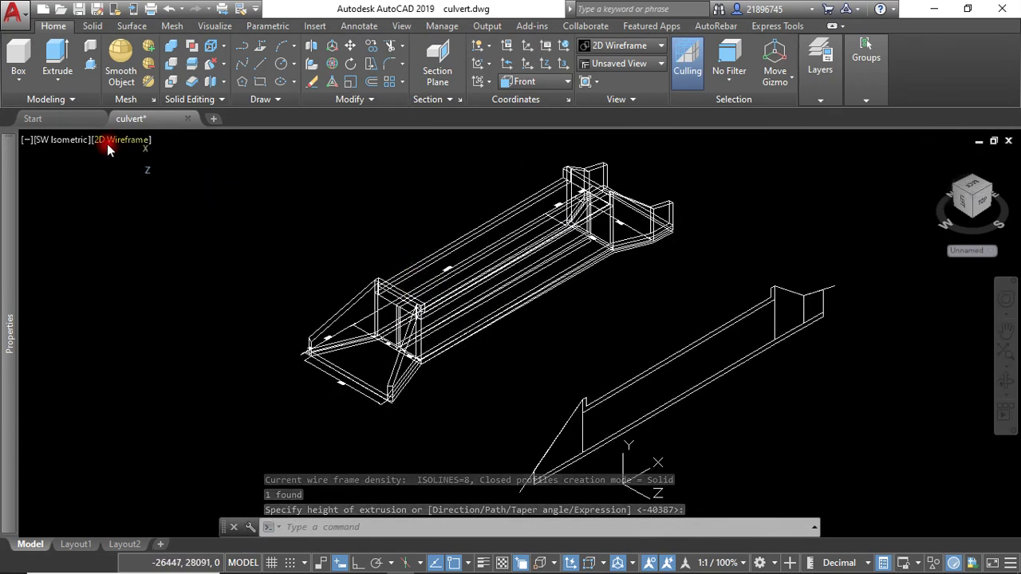
{"action": "left_click", "coordinate": [159, 209]}
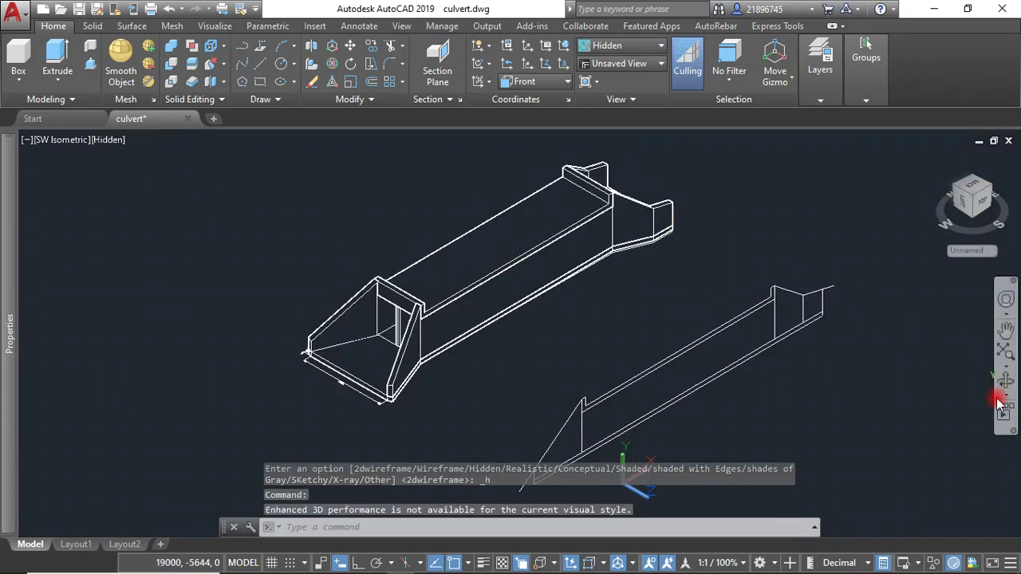
{"action": "left_click", "coordinate": [1006, 383]}
{"action": "left_click_drag", "start_coordinate": [597, 330], "coordinate": [639, 312]}
{"action": "scroll", "coordinate": [551, 308], "scroll_direction": "up", "scroll_amount": 5}
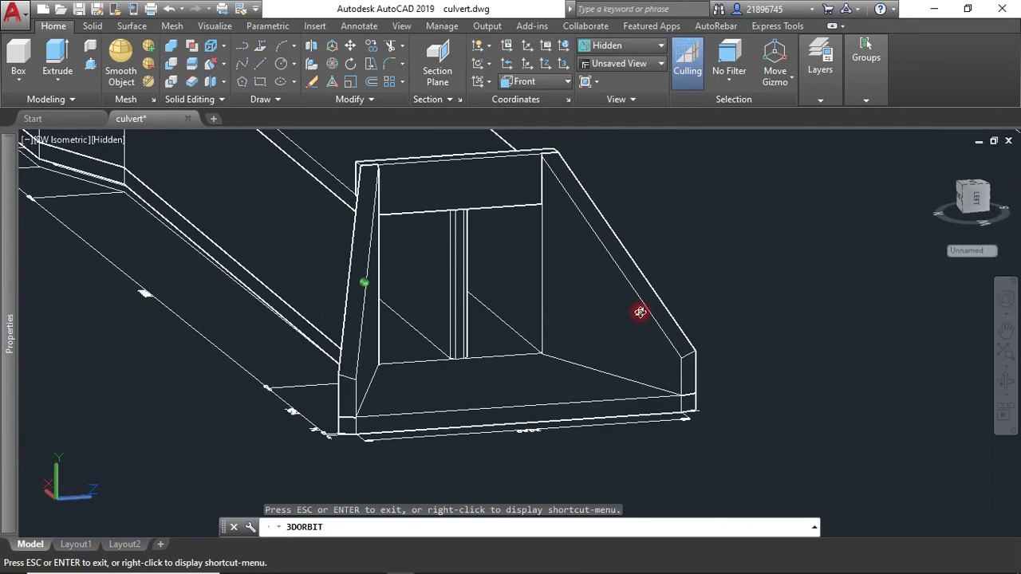
{"action": "key", "text": "Escape"}
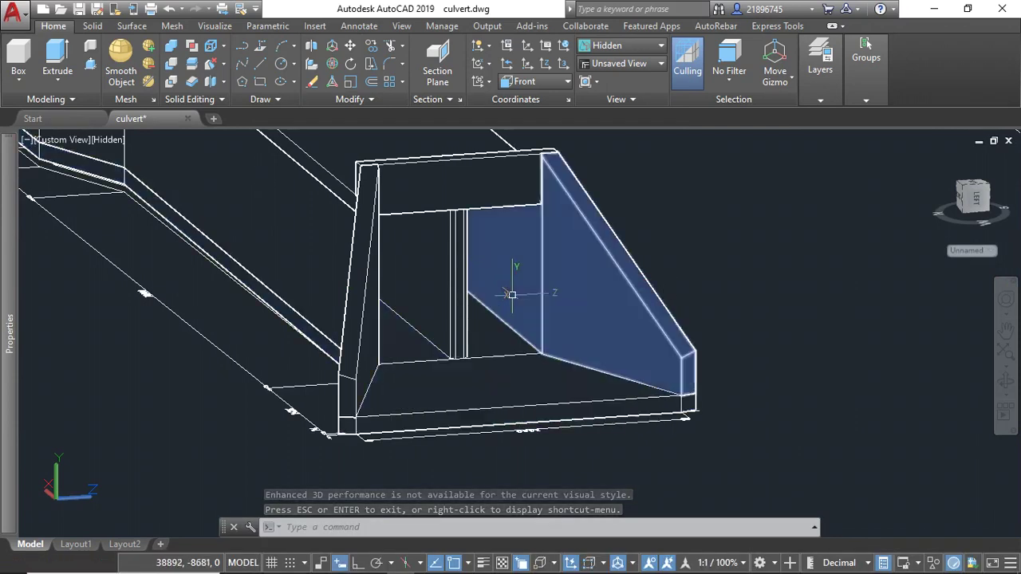
Step: Union the near side wall and its wing walls with the culvert's base slab
{"action": "left_click", "coordinate": [91, 26]}
{"action": "left_click", "coordinate": [287, 60]}
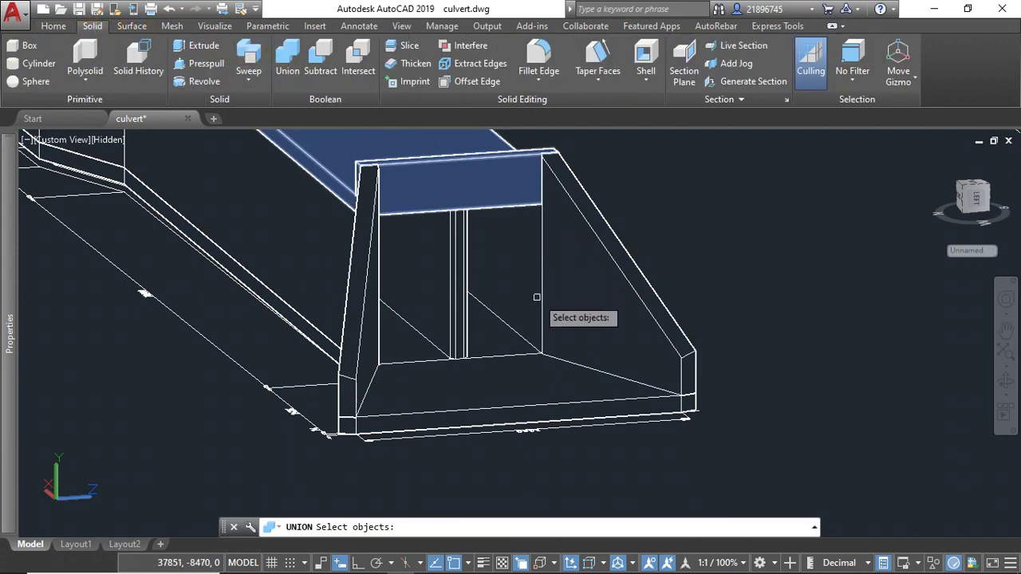
{"action": "left_click", "coordinate": [516, 295]}
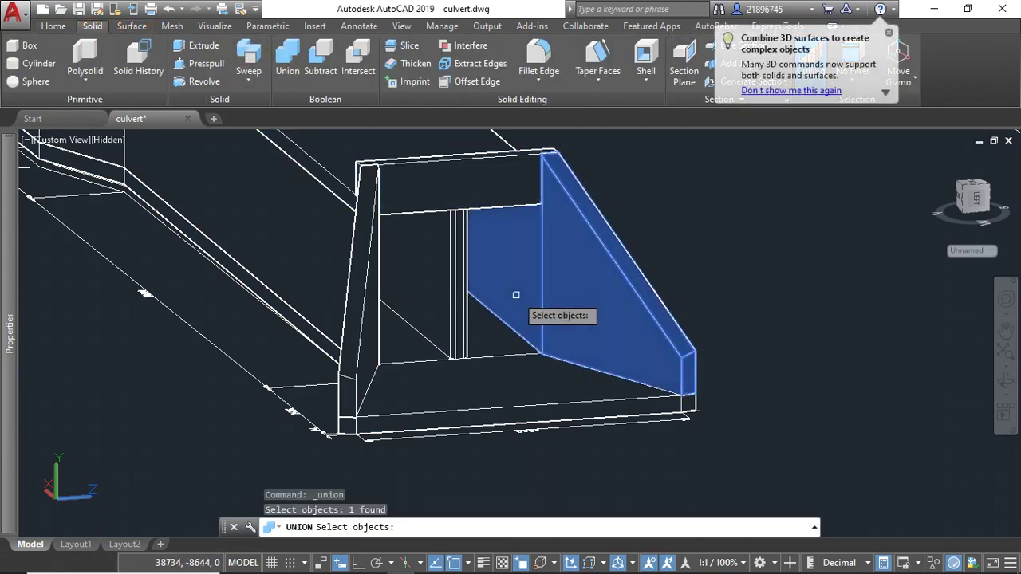
{"action": "left_click", "coordinate": [488, 342]}
{"action": "right_click", "coordinate": [486, 340]}
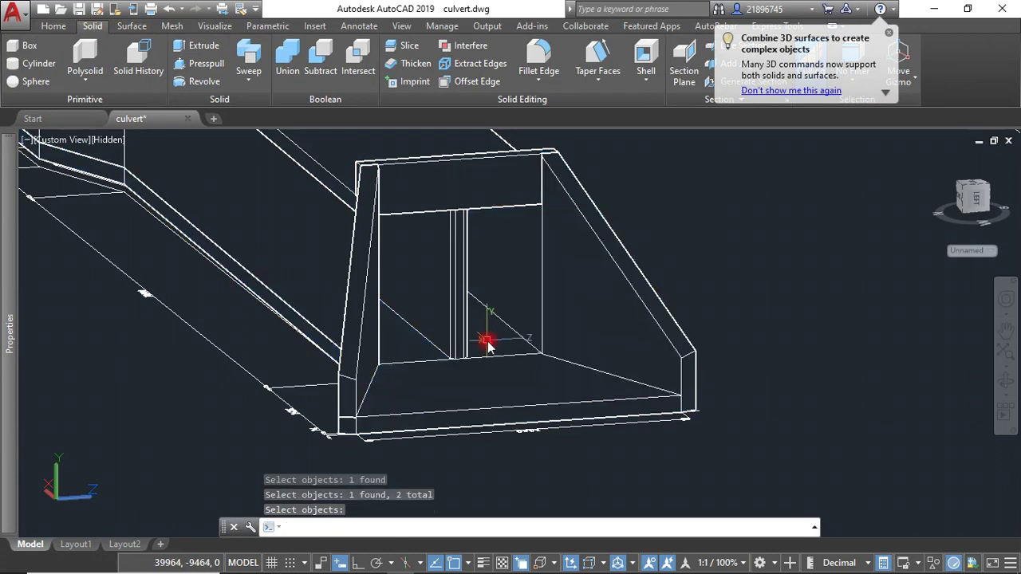
{"action": "left_click", "coordinate": [496, 357]}
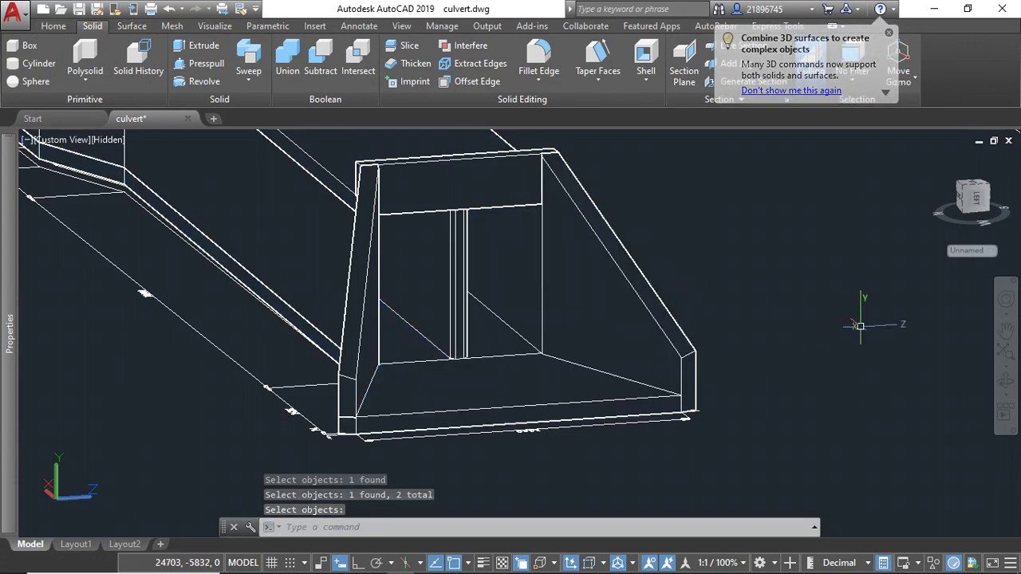
Step: Orbit to the culvert's other side and union the remaining side wall with the joined base and wall solid
{"action": "left_click", "coordinate": [1005, 374]}
{"action": "left_click_drag", "start_coordinate": [841, 362], "coordinate": [759, 364]}
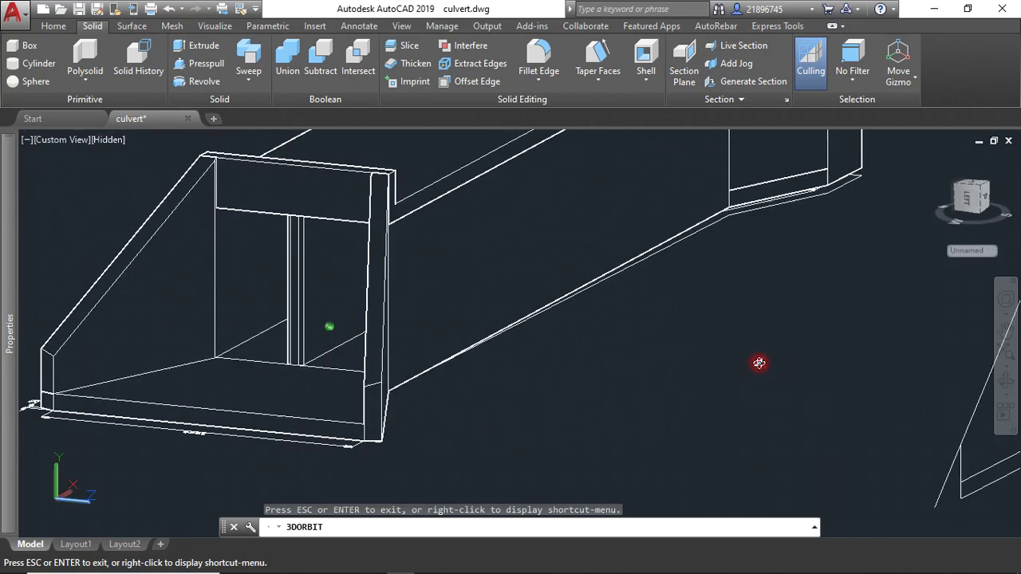
{"action": "key", "text": "Escape"}
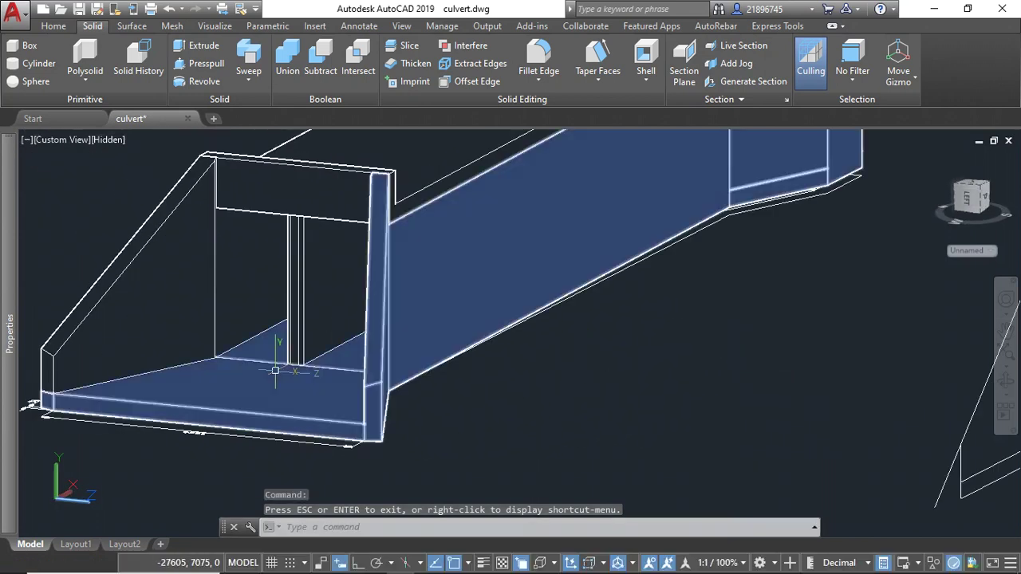
{"action": "left_click", "coordinate": [288, 53]}
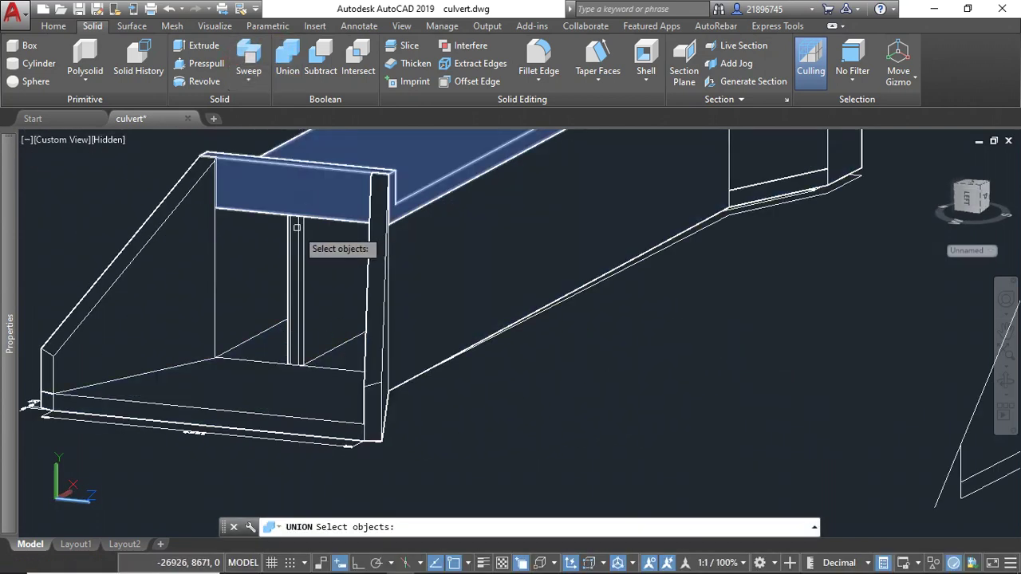
{"action": "left_click", "coordinate": [253, 260]}
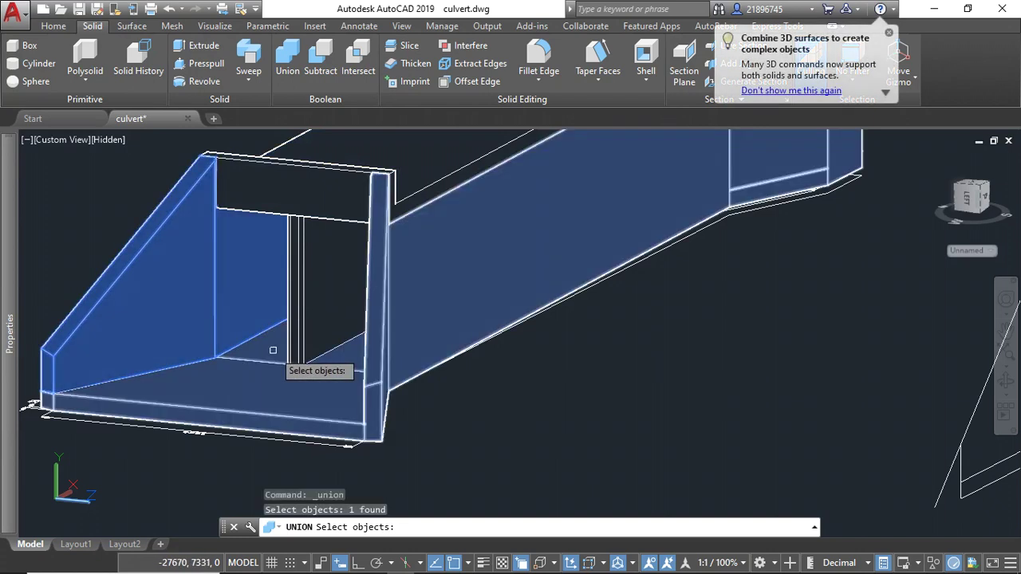
{"action": "left_click", "coordinate": [272, 348]}
{"action": "key", "text": "Return"}
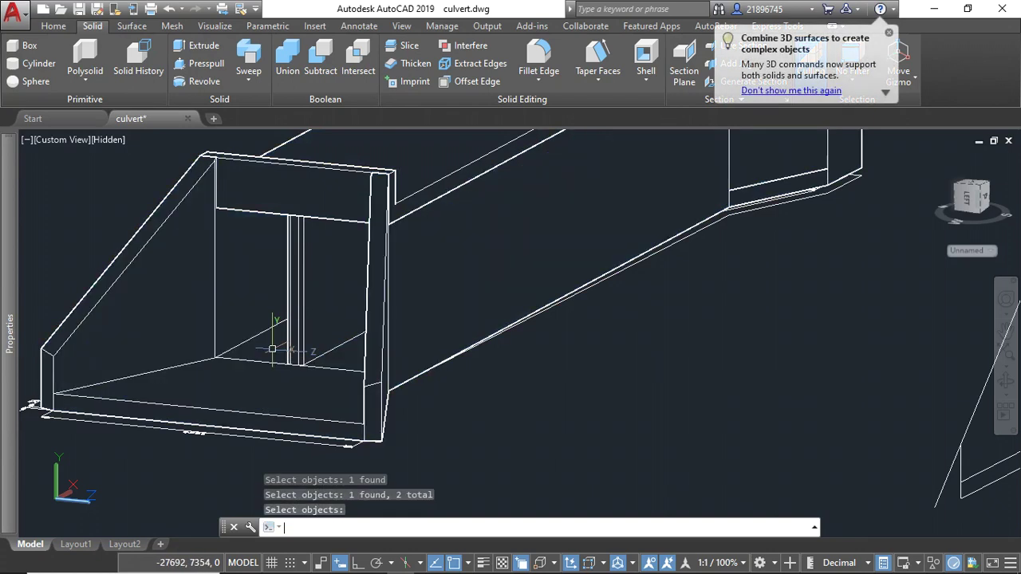
Step: Union the top slab with the joined base and wall solid by selecting the whole culvert
{"action": "scroll", "coordinate": [471, 339], "scroll_direction": "down", "scroll_amount": 4}
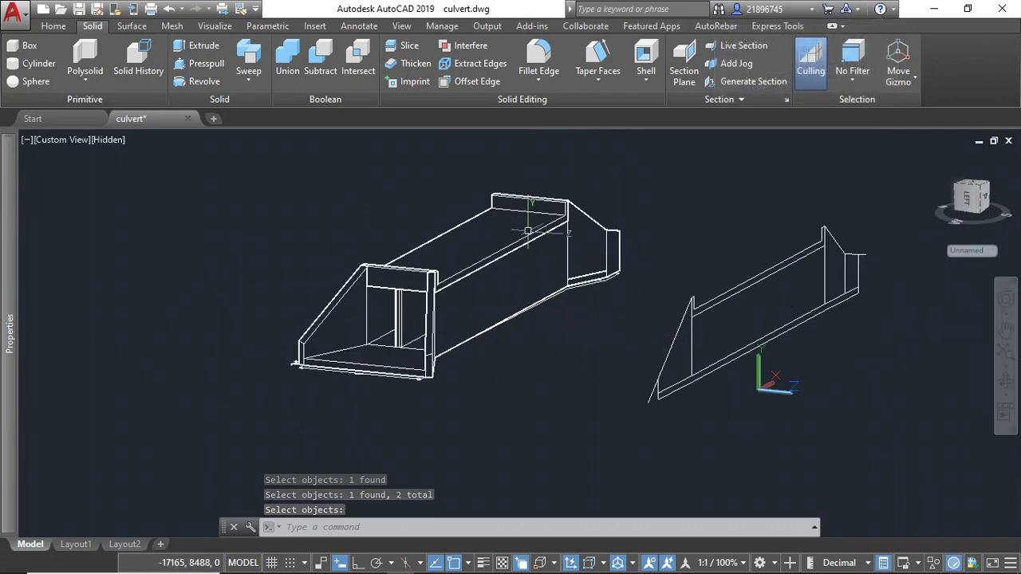
{"action": "scroll", "coordinate": [527, 231], "scroll_direction": "up", "scroll_amount": 3}
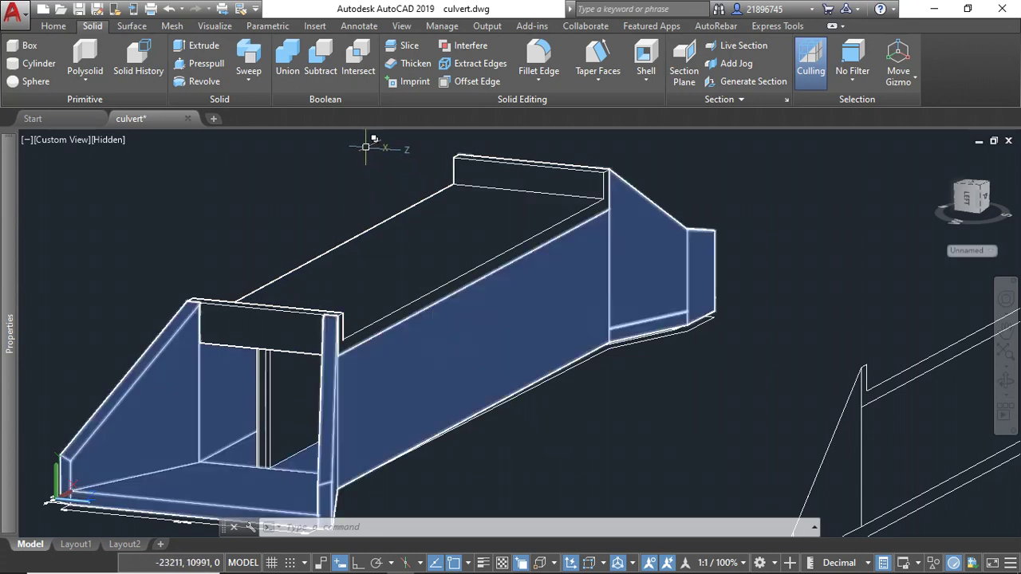
{"action": "scroll", "coordinate": [364, 189], "scroll_direction": "down", "scroll_amount": 3}
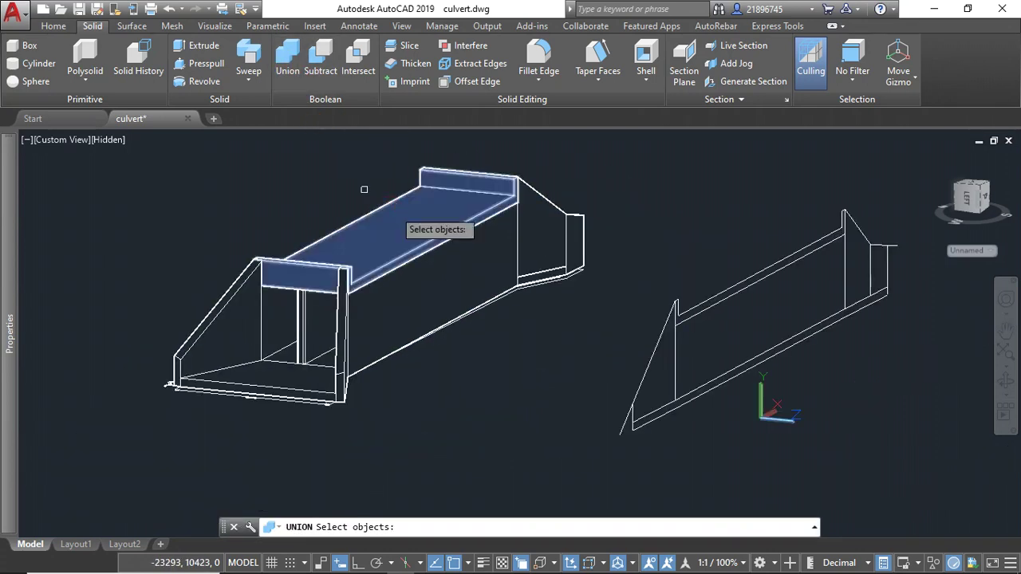
{"action": "left_click", "coordinate": [468, 157]}
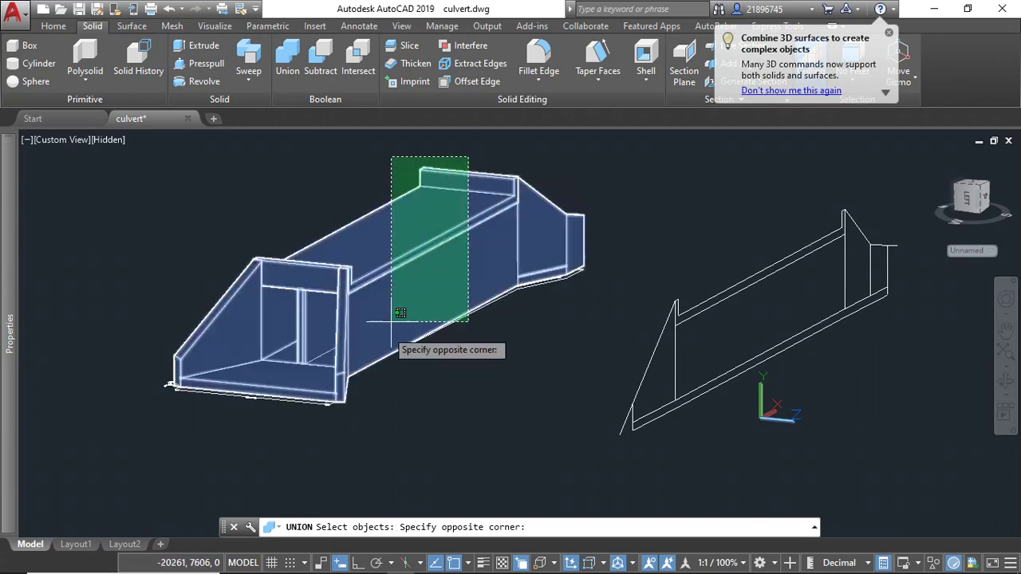
{"action": "left_click", "coordinate": [163, 433]}
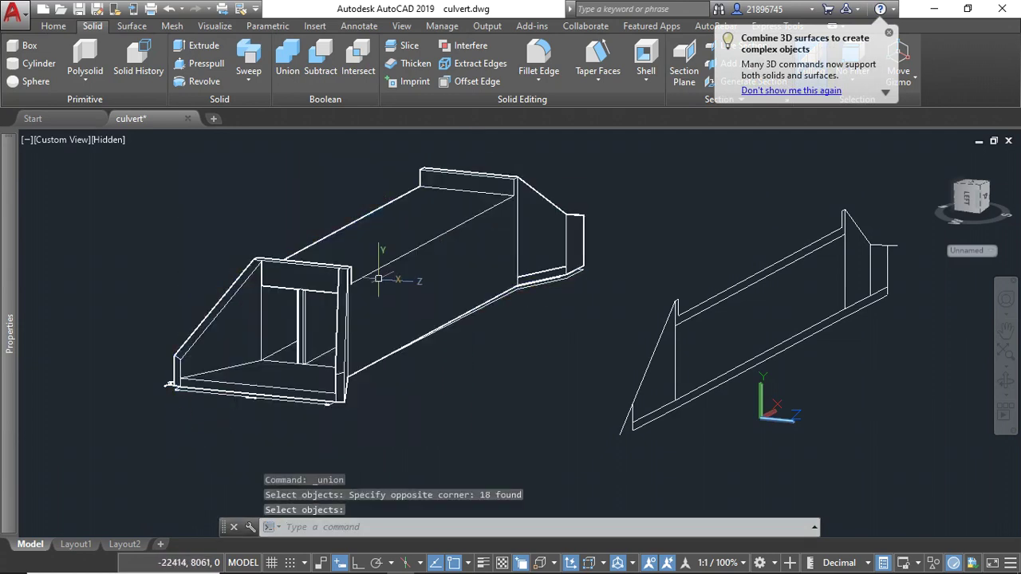
Step: Inspect the unioned culvert, including its open end, against the side profile drawn beside it
{"action": "scroll", "coordinate": [387, 254], "scroll_direction": "up", "scroll_amount": 5}
{"action": "scroll", "coordinate": [382, 292], "scroll_direction": "down", "scroll_amount": 4}
{"action": "scroll", "coordinate": [355, 303], "scroll_direction": "up", "scroll_amount": 4}
{"action": "scroll", "coordinate": [352, 308], "scroll_direction": "down", "scroll_amount": 6}
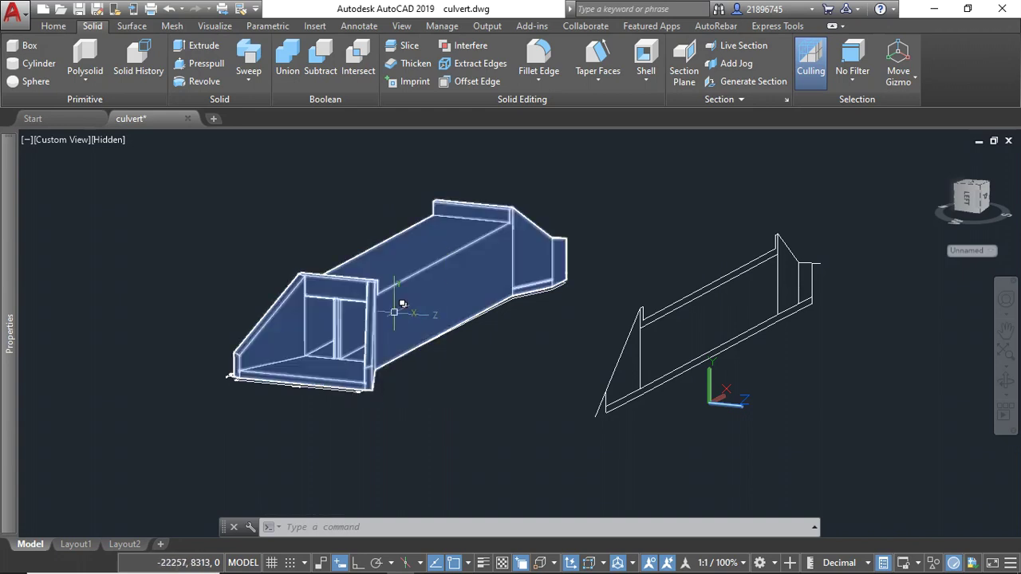
{"action": "scroll", "coordinate": [391, 297], "scroll_direction": "up", "scroll_amount": 5}
{"action": "scroll", "coordinate": [367, 351], "scroll_direction": "down", "scroll_amount": 4}
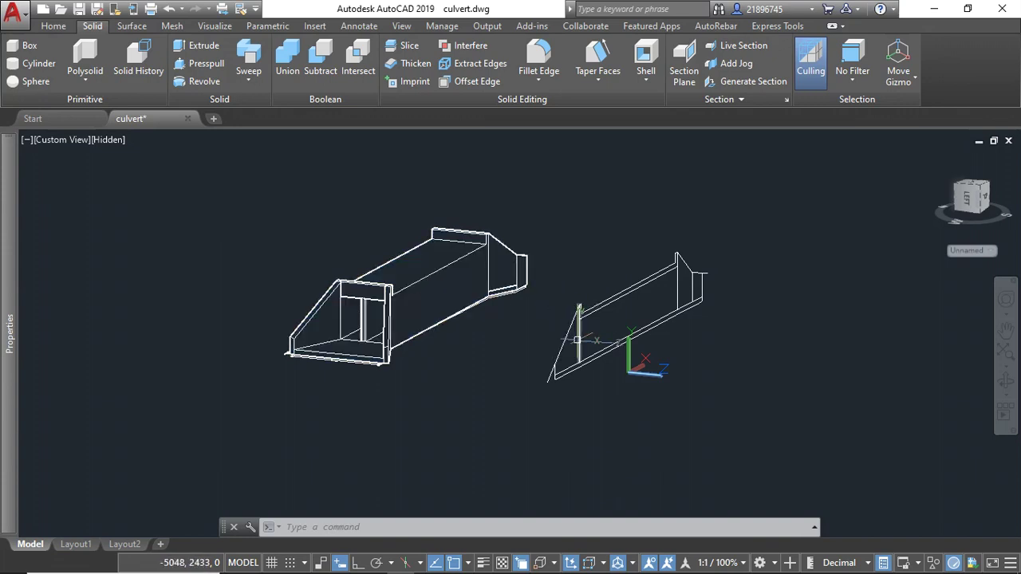
{"action": "scroll", "coordinate": [323, 303], "scroll_direction": "up", "scroll_amount": 3}
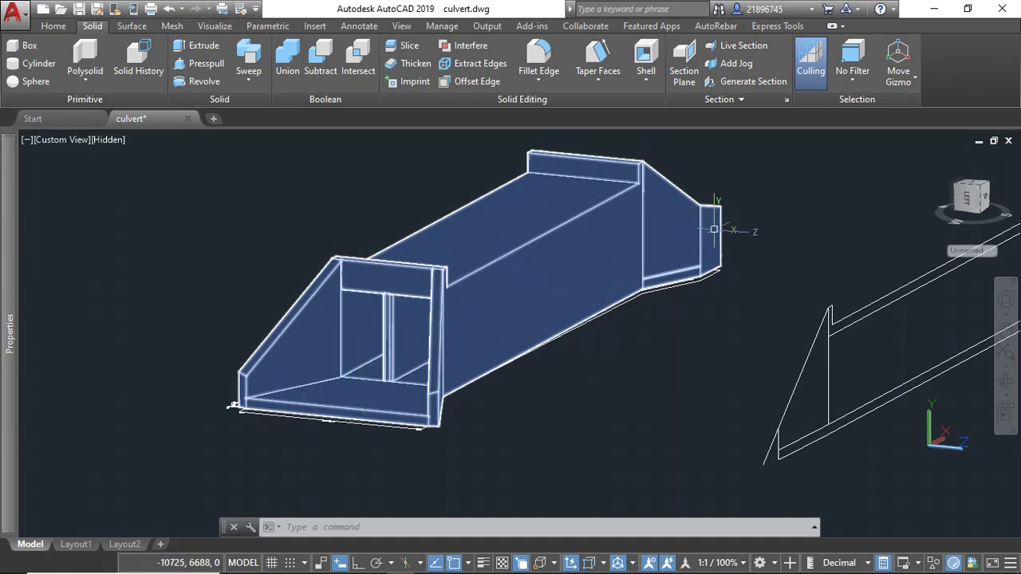
{"action": "left_click", "coordinate": [781, 209]}
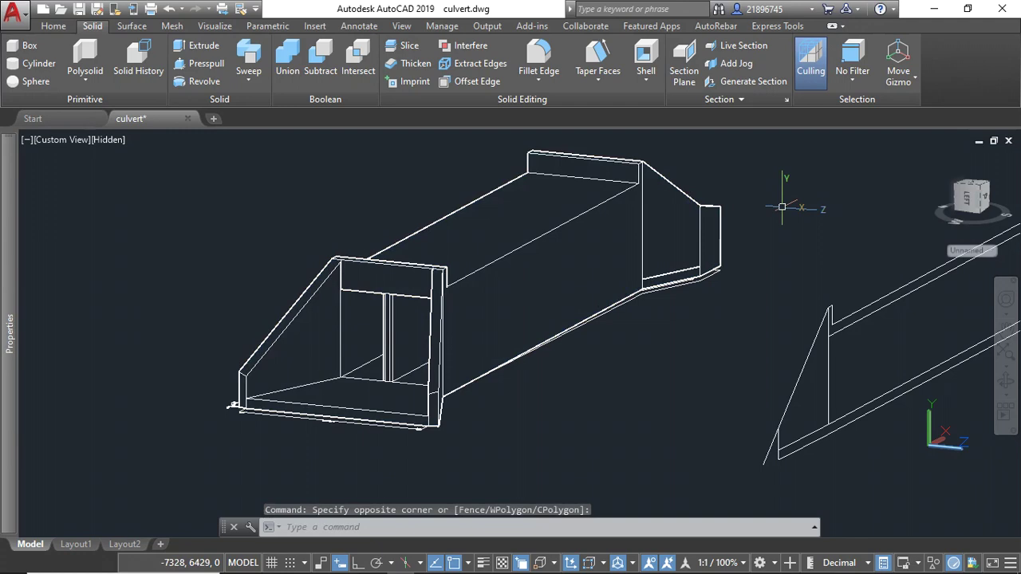
{"action": "key", "text": "Escape"}
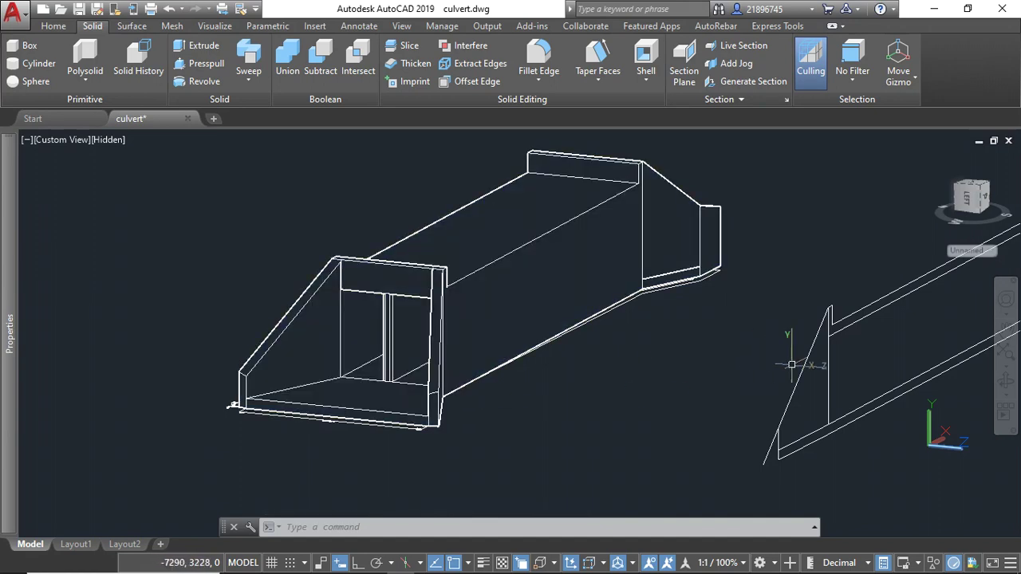
Step: Show the model in the 2D Wireframe visual style to expose the side profile's vertical headwall line
{"action": "left_click", "coordinate": [830, 379]}
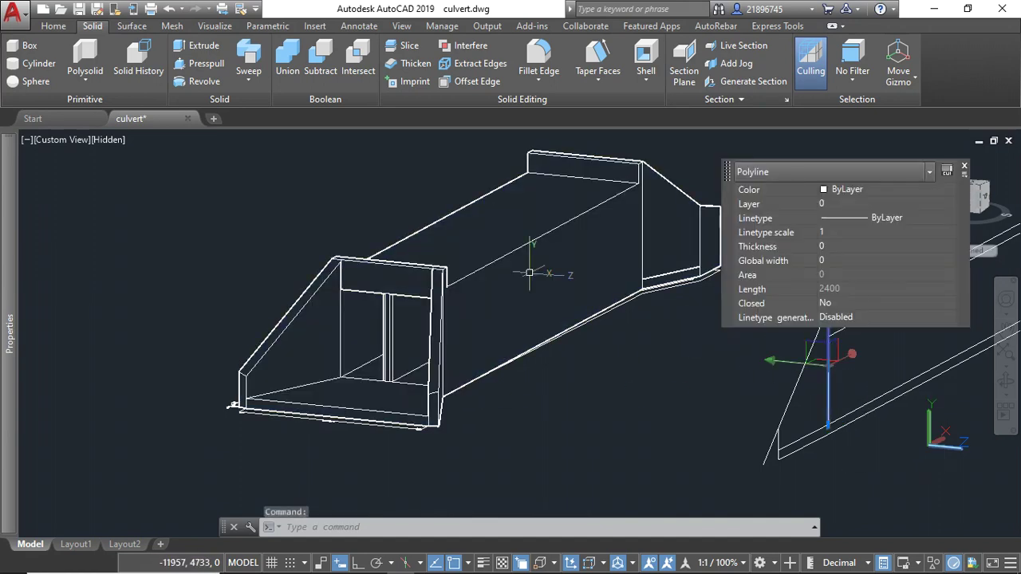
{"action": "scroll", "coordinate": [478, 363], "scroll_direction": "down", "scroll_amount": 4}
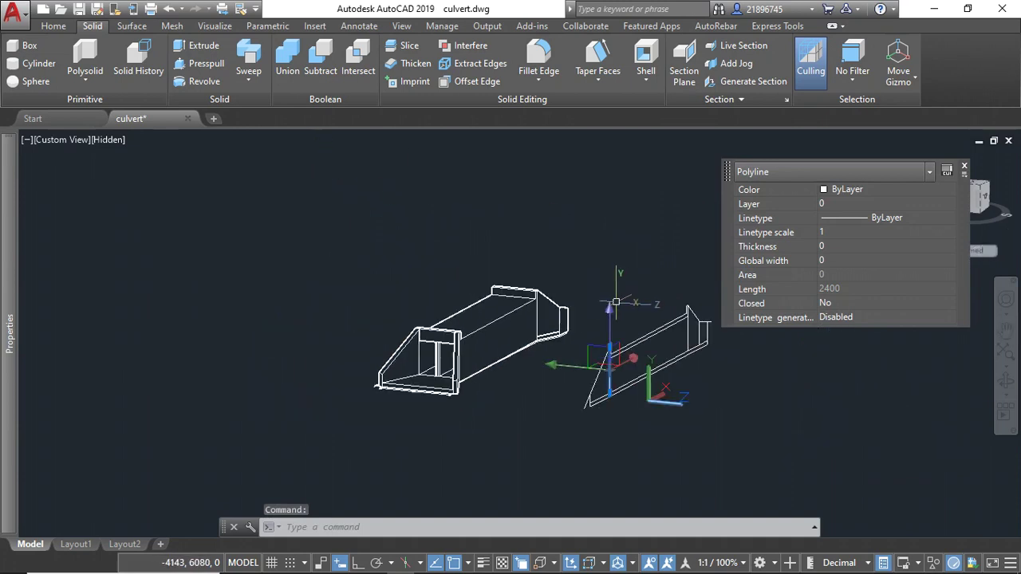
{"action": "scroll", "coordinate": [610, 345], "scroll_direction": "up", "scroll_amount": 4}
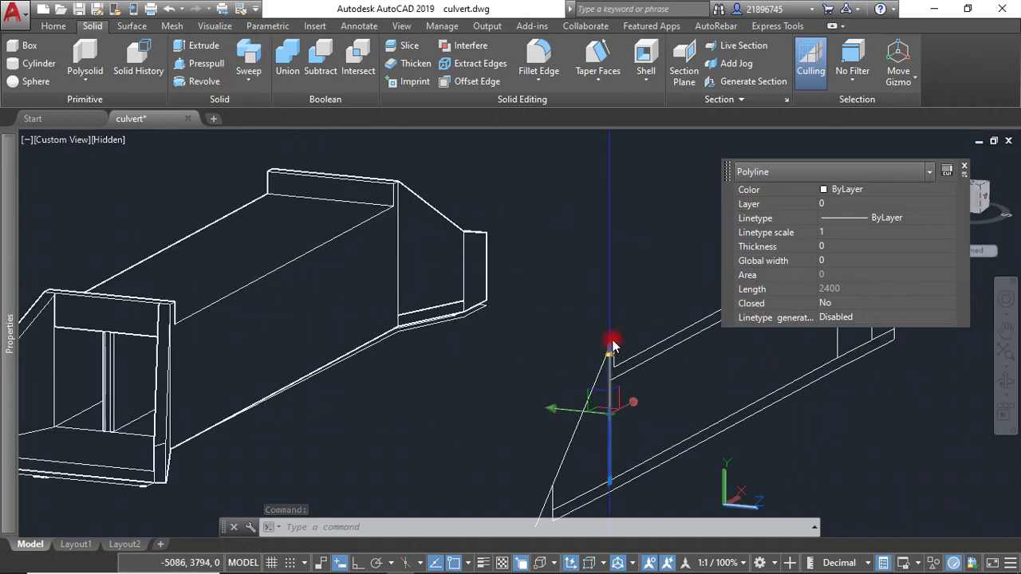
{"action": "left_click", "coordinate": [112, 139]}
{"action": "left_click", "coordinate": [163, 175]}
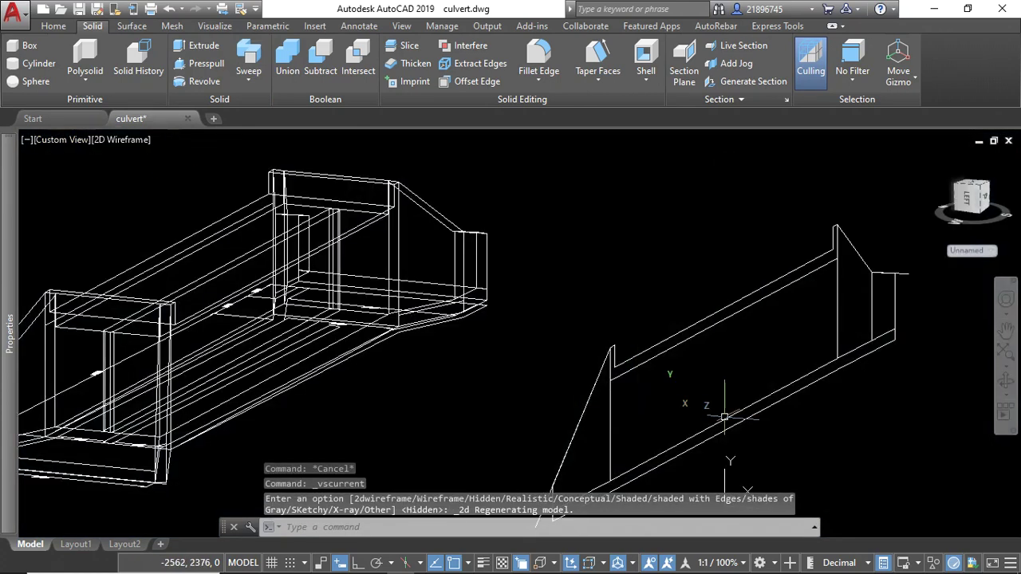
Step: With Ortho on, stretch both ends of the profile's vertical headwall line well above and below the culvert, about 7650 long in total
{"action": "left_click", "coordinate": [620, 420]}
{"action": "left_click", "coordinate": [586, 419]}
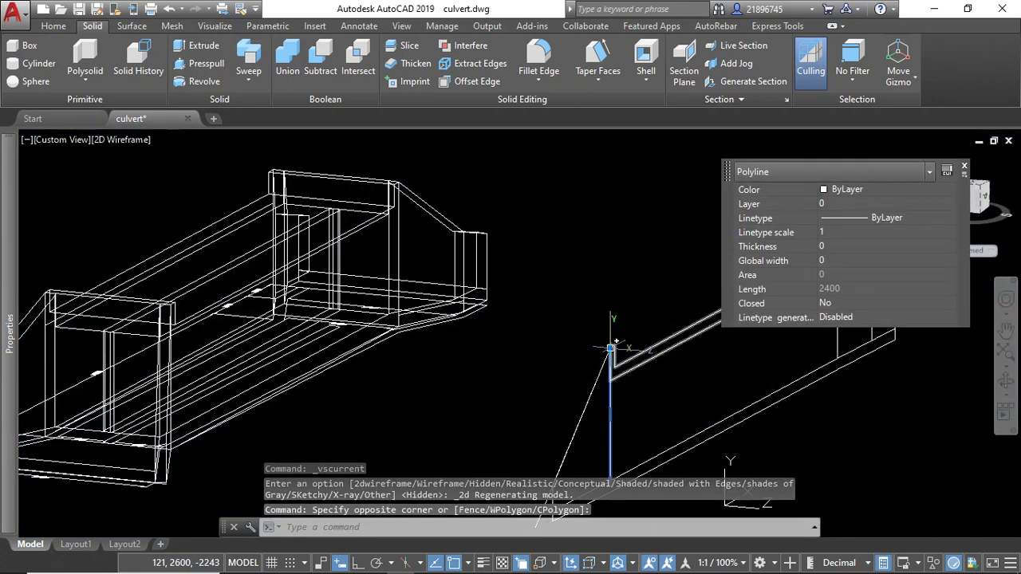
{"action": "left_click", "coordinate": [611, 346]}
{"action": "left_click", "coordinate": [358, 560]}
{"action": "left_click", "coordinate": [611, 216]}
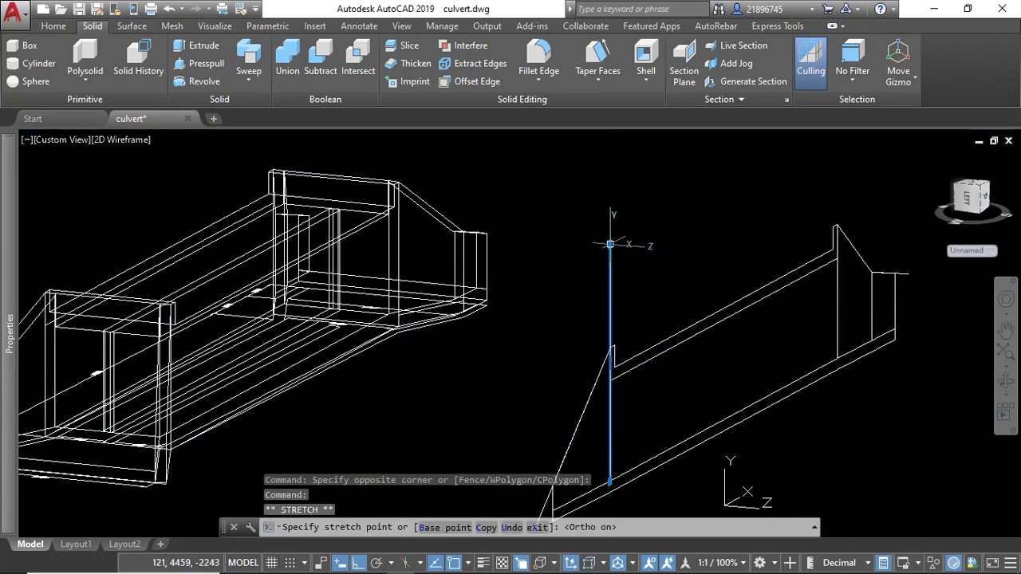
{"action": "scroll", "coordinate": [611, 227], "scroll_direction": "down", "scroll_amount": 4}
{"action": "scroll", "coordinate": [612, 271], "scroll_direction": "up", "scroll_amount": 4}
{"action": "left_click", "coordinate": [610, 269]}
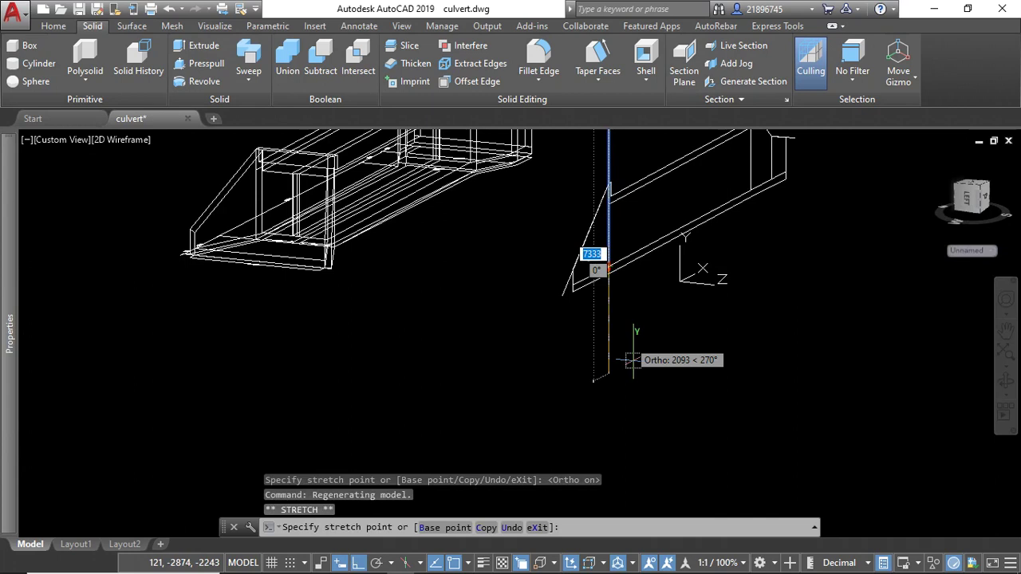
{"action": "left_click", "coordinate": [635, 371]}
{"action": "scroll", "coordinate": [633, 371], "scroll_direction": "down", "scroll_amount": 4}
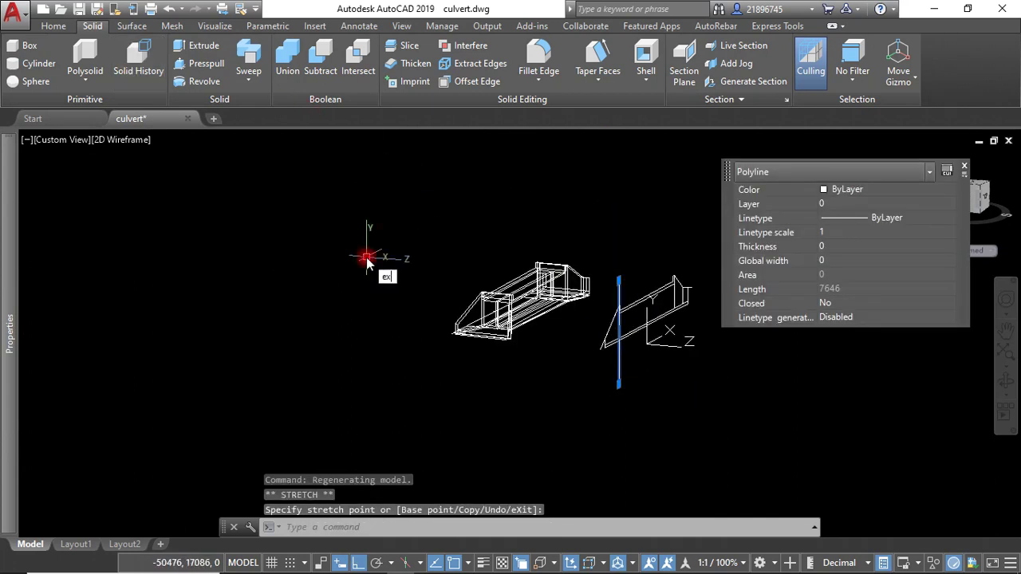
{"action": "type", "text": "u"}
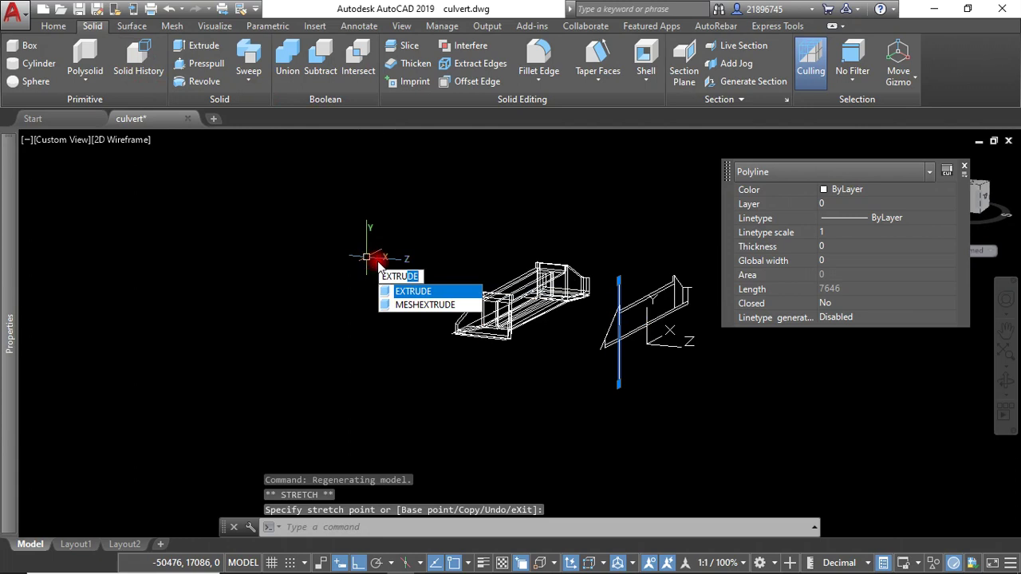
{"action": "key", "text": "Return"}
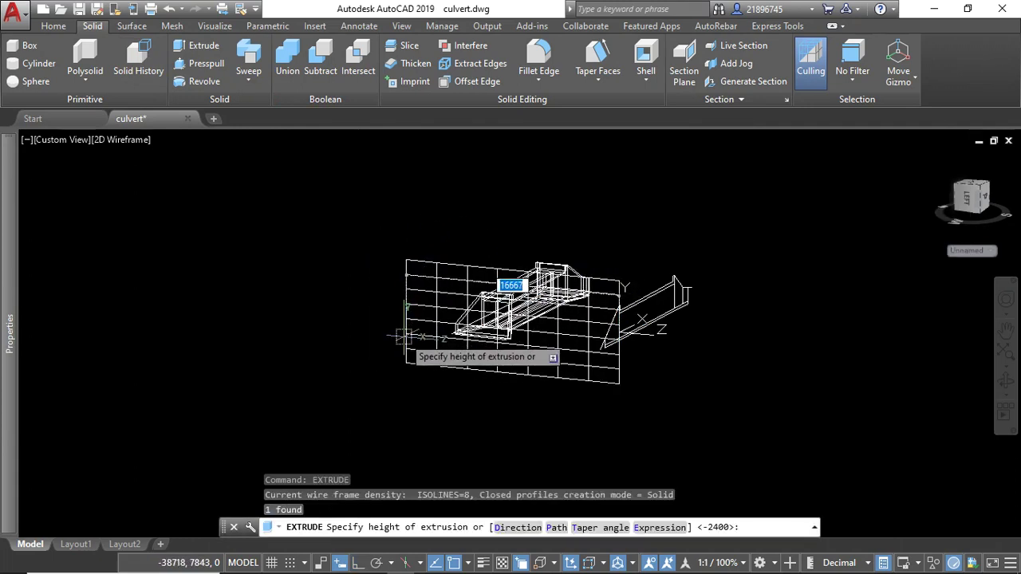
{"action": "key", "text": "Escape"}
Step: Set the SW Isometric view and extrude the lengthened headwall line into a surface crossing the culvert's full width at its near end
{"action": "left_click", "coordinate": [67, 140]}
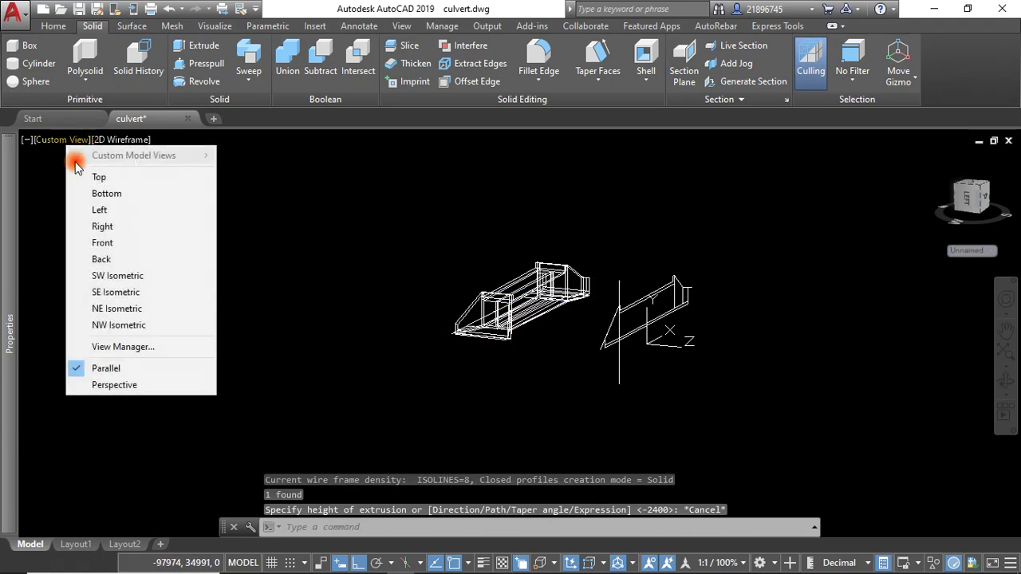
{"action": "left_click", "coordinate": [115, 273]}
{"action": "middle_click_drag", "start_coordinate": [540, 354], "coordinate": [569, 326]}
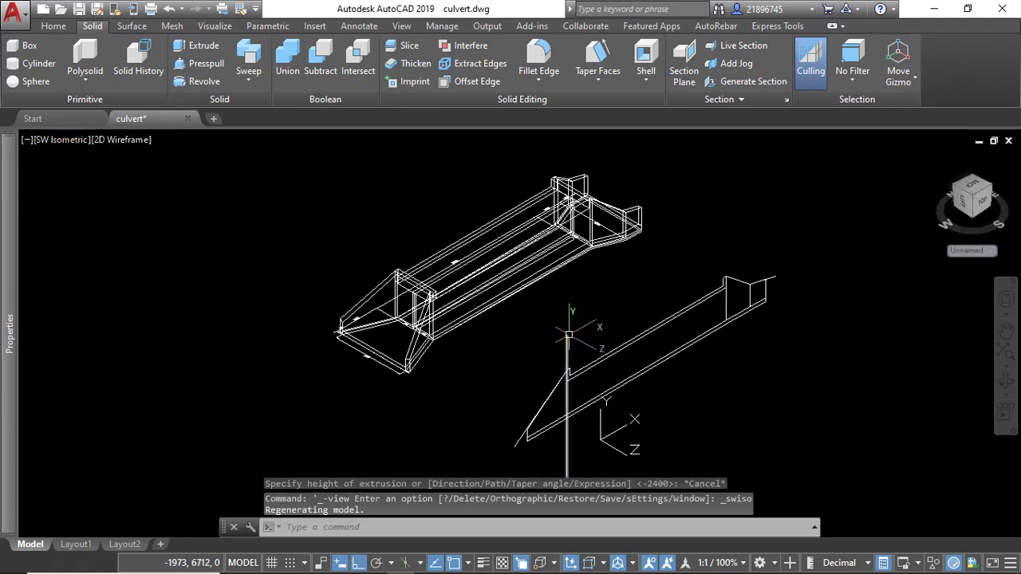
{"action": "left_click", "coordinate": [567, 338]}
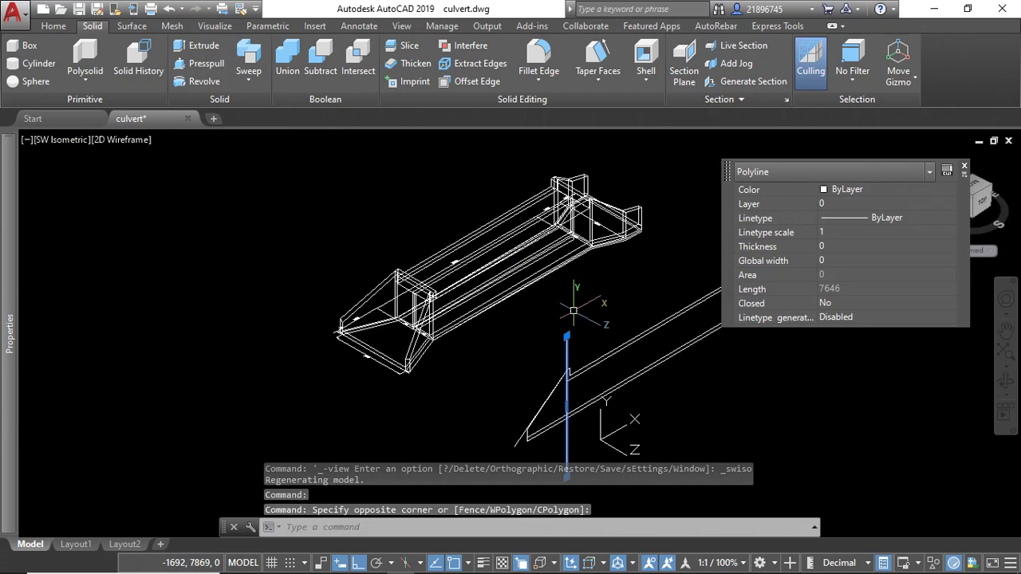
{"action": "key", "text": "ctrl+z"}
{"action": "left_click", "coordinate": [537, 375]}
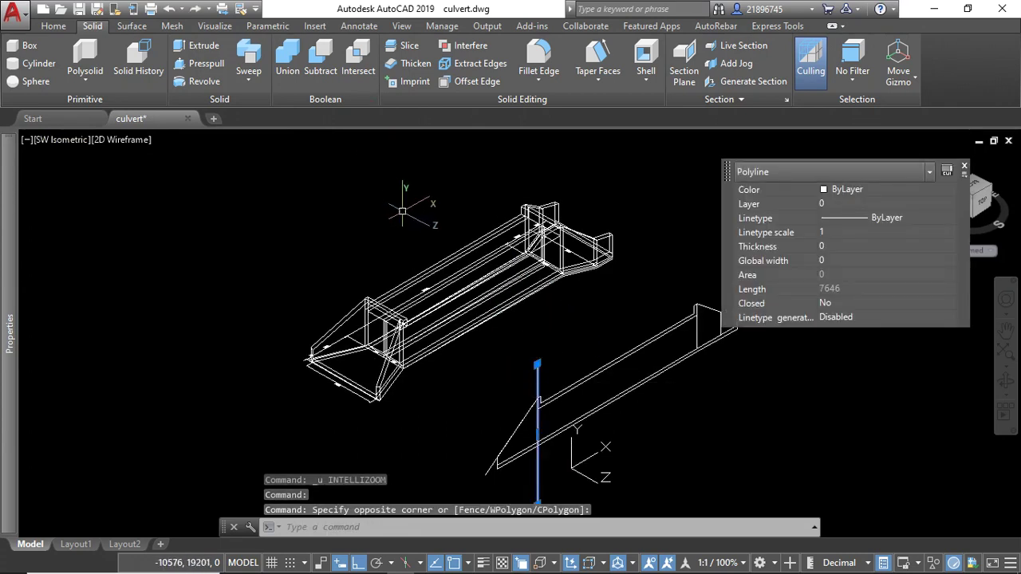
{"action": "type", "text": "u"}
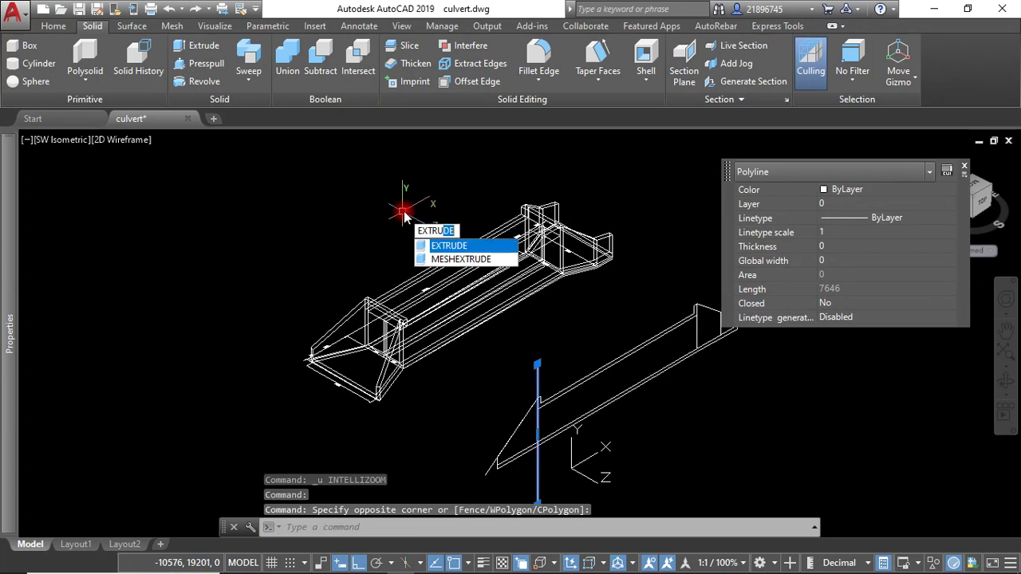
{"action": "key", "text": "Return"}
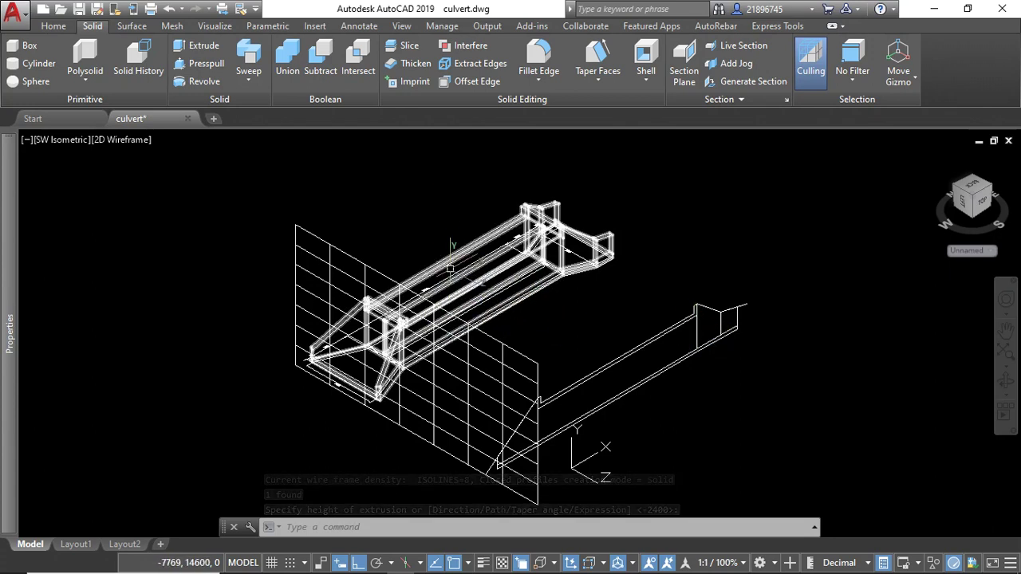
Step: Slice the culvert solid with the extruded surface at the near headwall, keeping both sides
{"action": "mouse_move", "coordinate": [456, 258]}
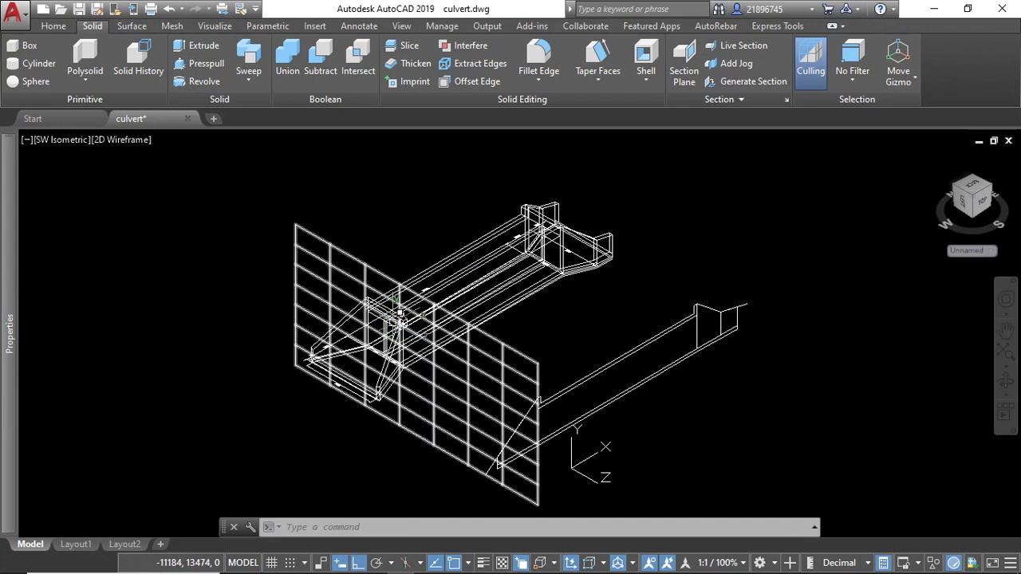
{"action": "type", "text": "LI"}
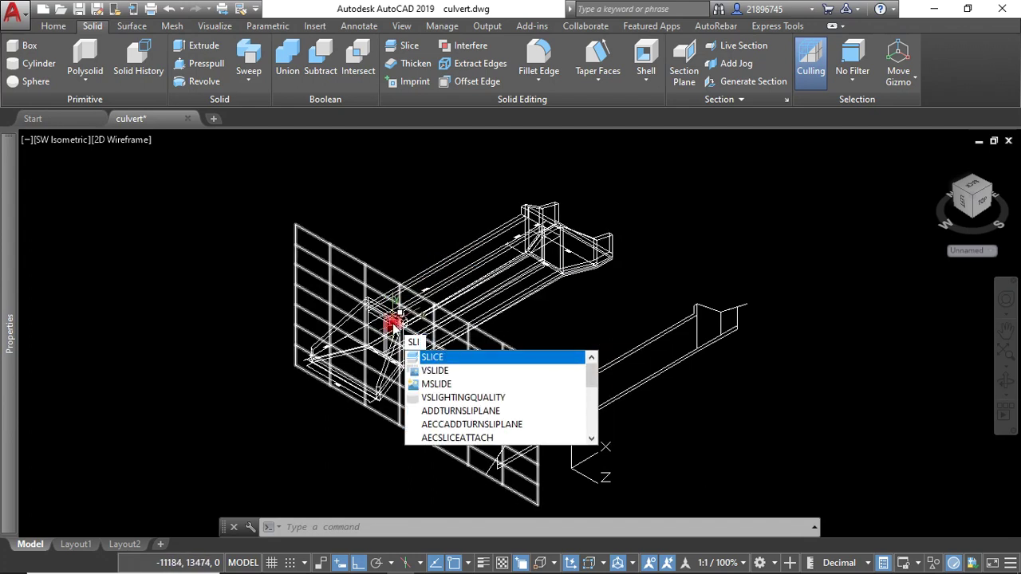
{"action": "type", "text": "CE"}
{"action": "key", "text": "Return"}
{"action": "left_click", "coordinate": [465, 274]}
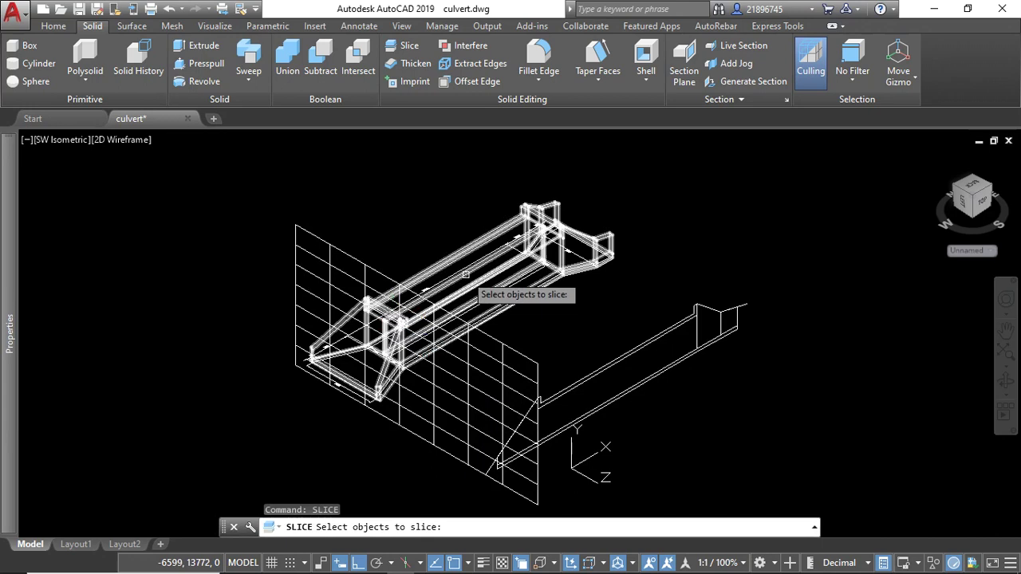
{"action": "key", "text": "Return"}
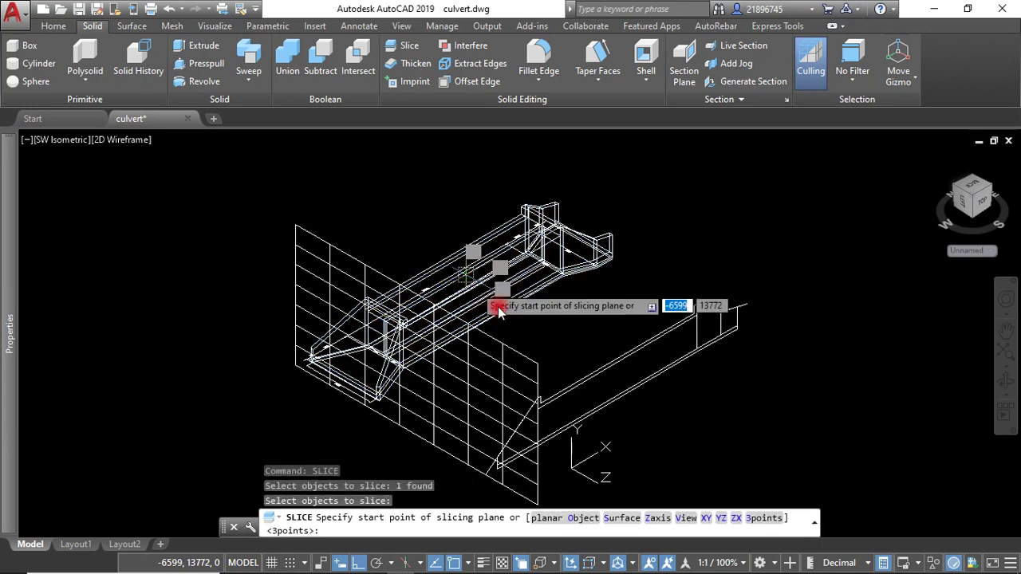
{"action": "left_click", "coordinate": [616, 526]}
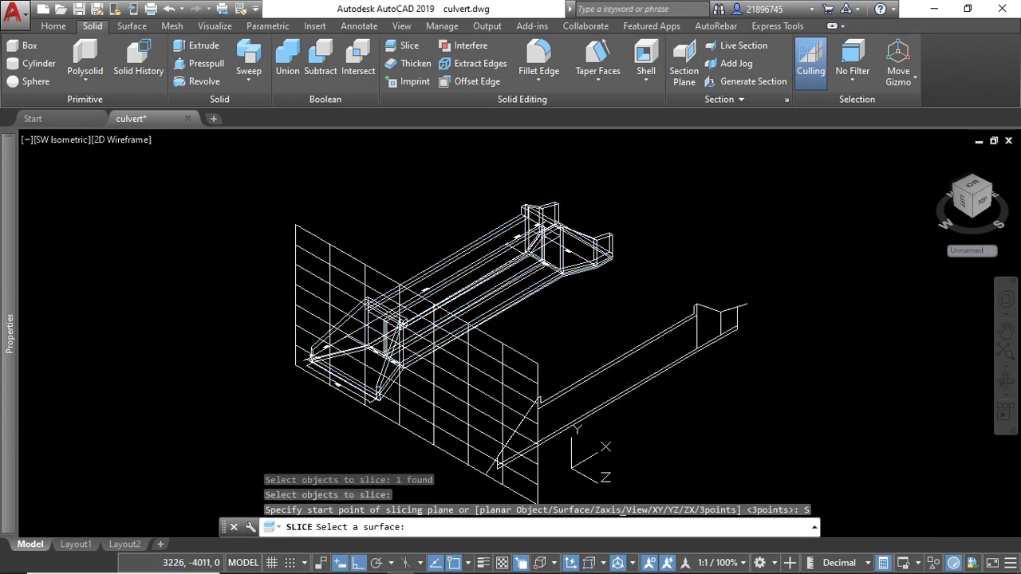
{"action": "left_click", "coordinate": [528, 352]}
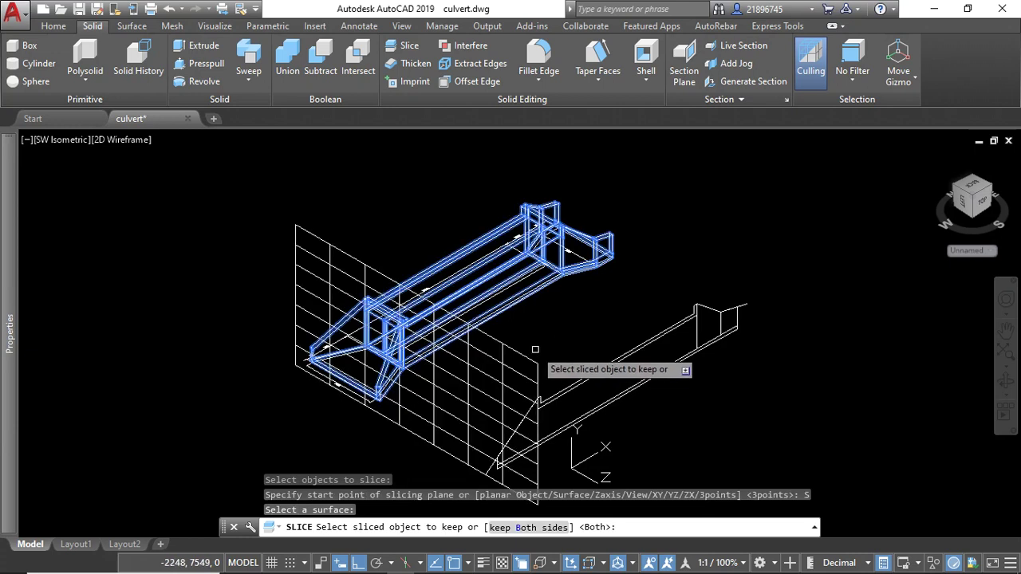
{"action": "key", "text": "Return"}
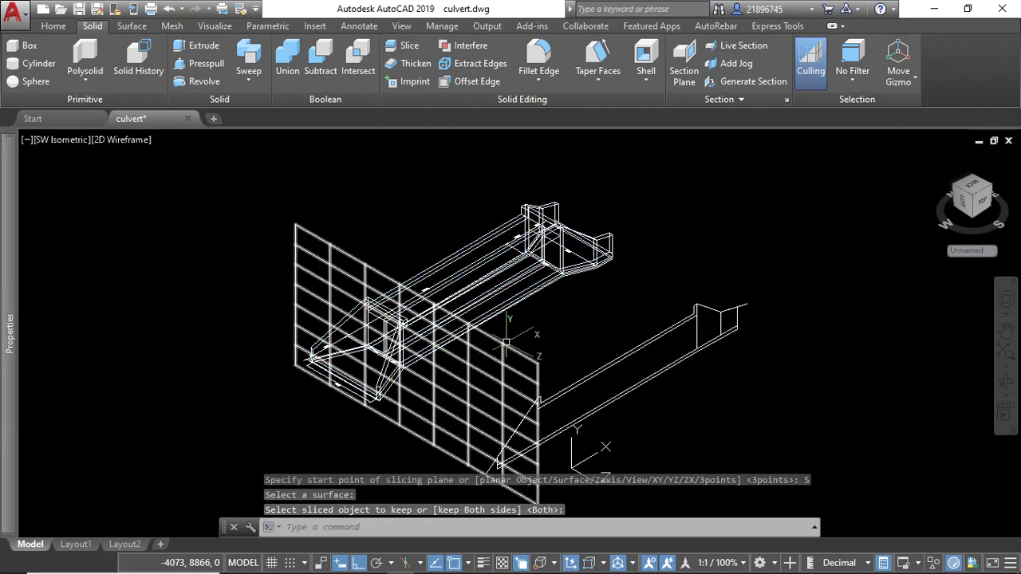
Step: Delete the cutting surface that crosses the culvert's near end
{"action": "left_click", "coordinate": [538, 347]}
{"action": "key", "text": "Delete"}
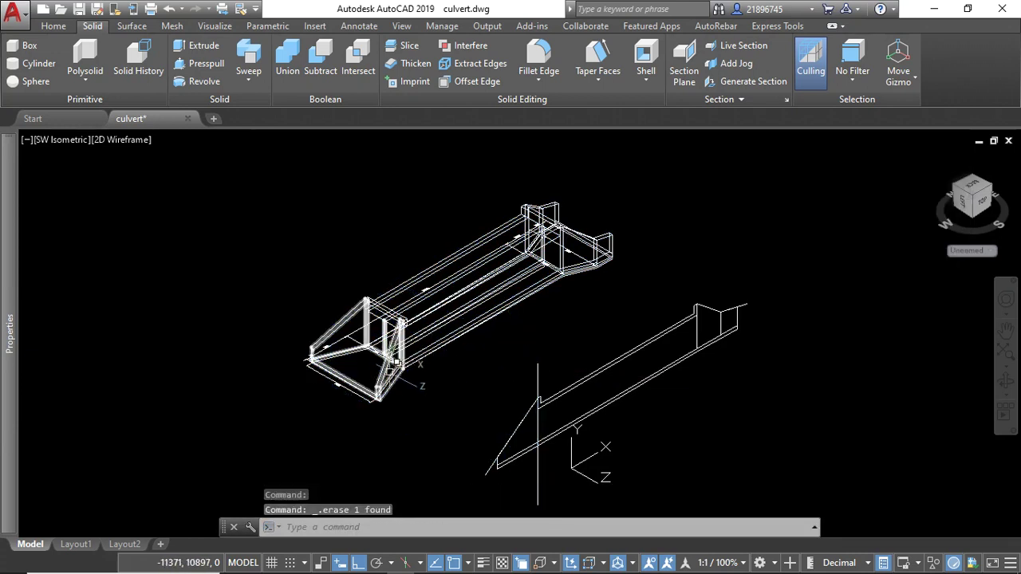
{"action": "scroll", "coordinate": [389, 317], "scroll_direction": "up", "scroll_amount": 5}
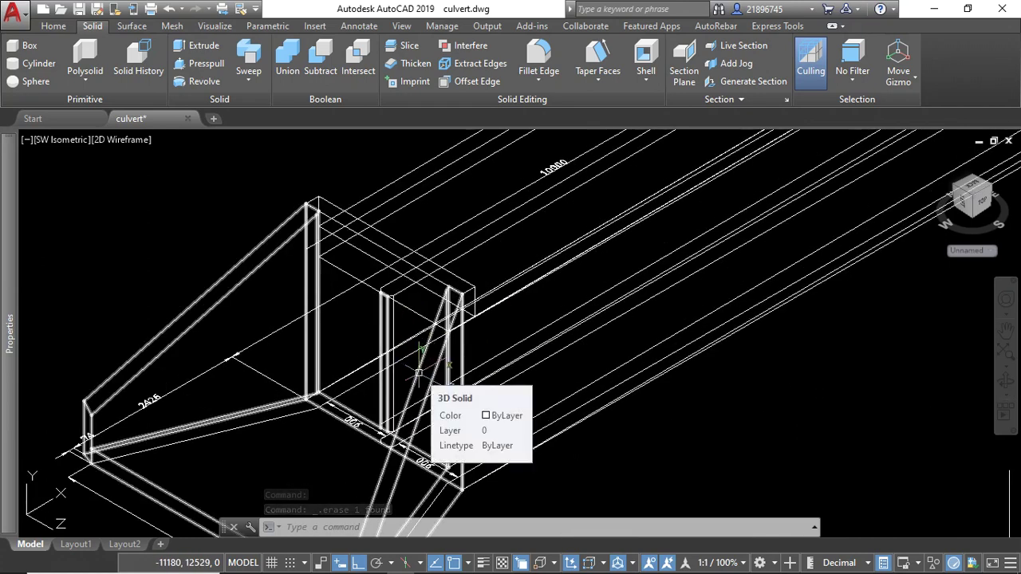
Step: Stretch both ends of the profile's vertical line at the far headwall well above and below the culvert, about 10916 long in total
{"action": "scroll", "coordinate": [490, 297], "scroll_direction": "down", "scroll_amount": 6}
{"action": "scroll", "coordinate": [492, 295], "scroll_direction": "up", "scroll_amount": 4}
{"action": "scroll", "coordinate": [730, 392], "scroll_direction": "down", "scroll_amount": 3}
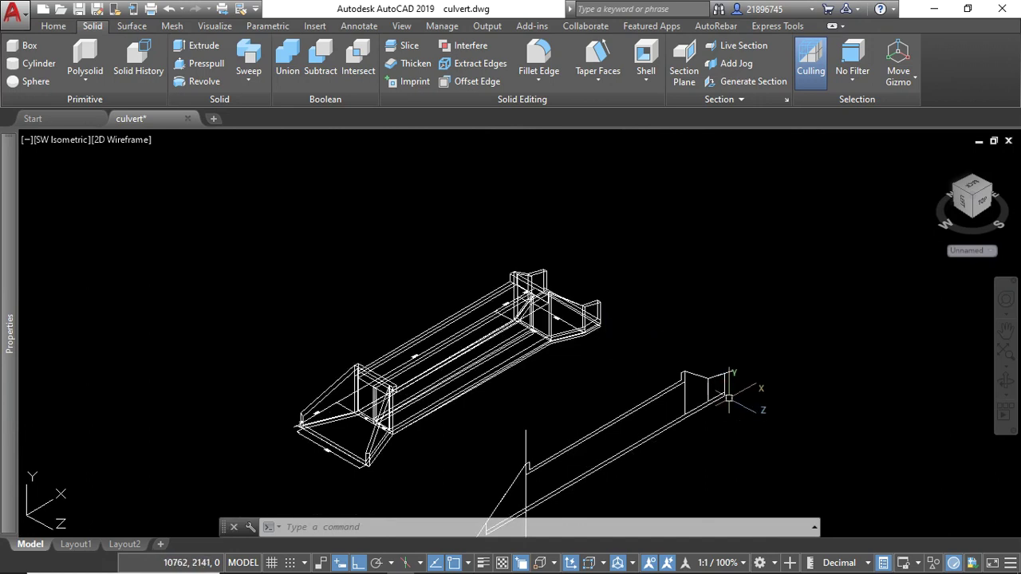
{"action": "left_click", "coordinate": [684, 372]}
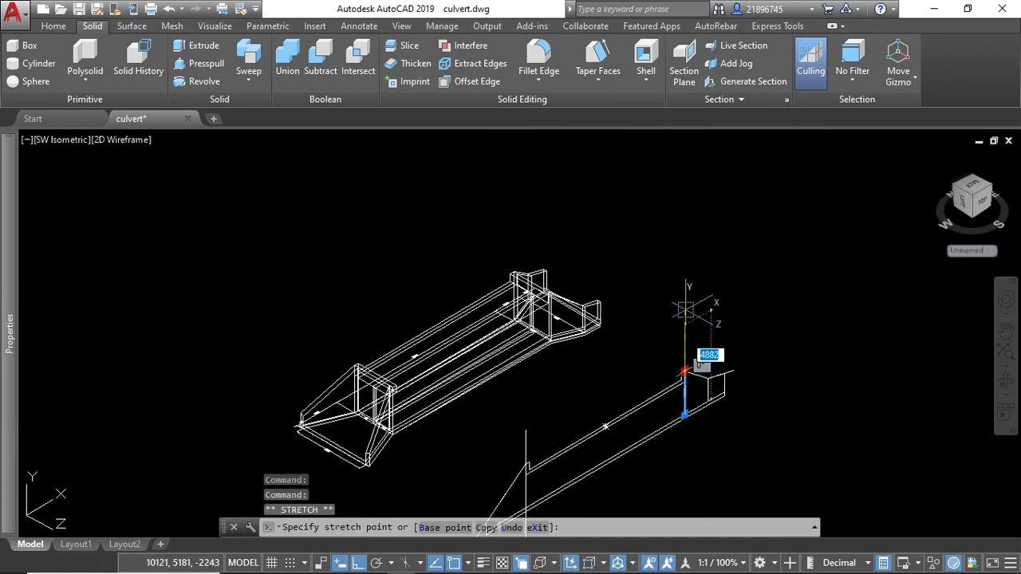
{"action": "left_click", "coordinate": [684, 282]}
{"action": "left_click", "coordinate": [684, 415]}
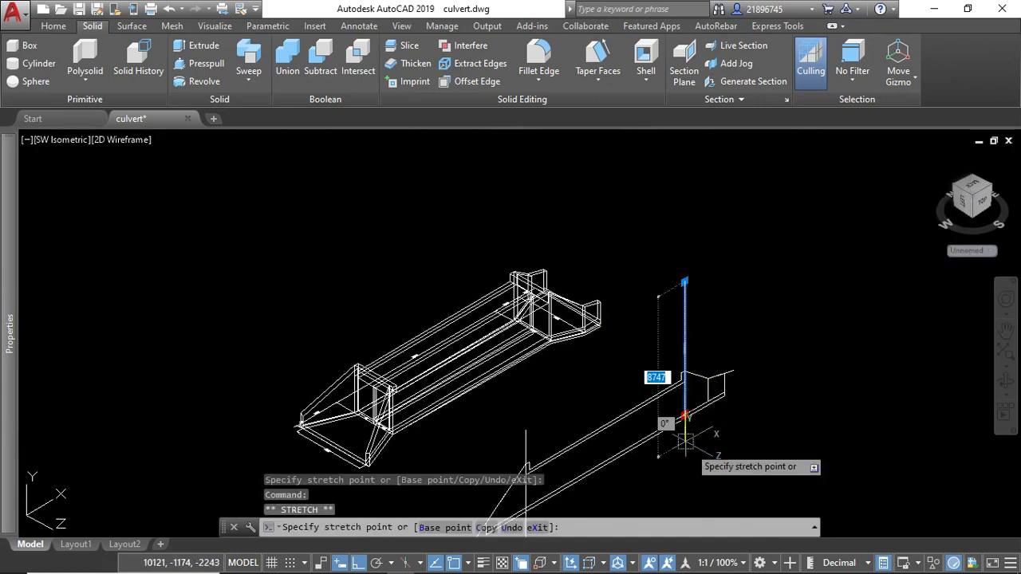
{"action": "left_click", "coordinate": [684, 481]}
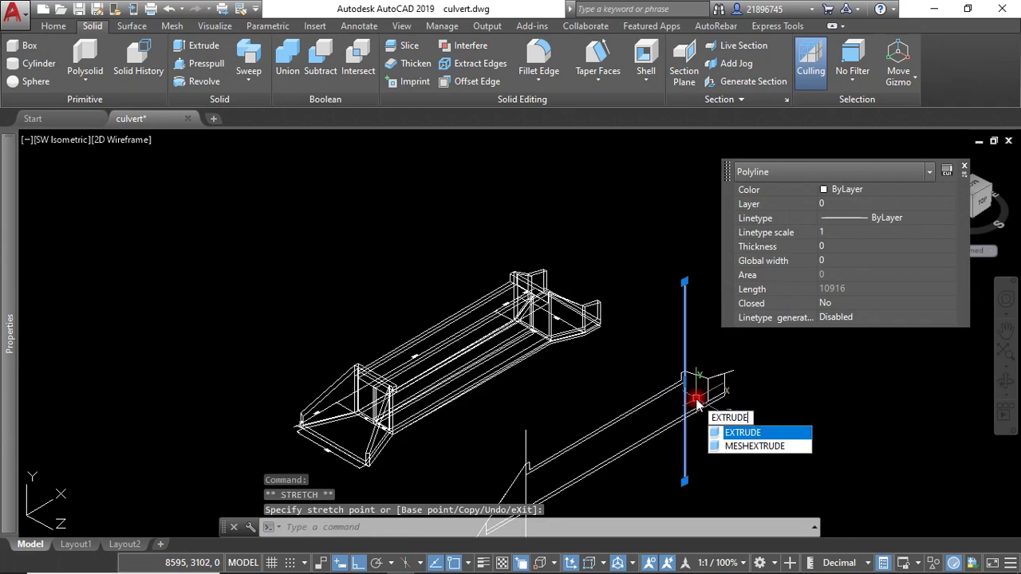
Step: Extrude the lengthened far headwall line about 18070 into a surface crossing the culvert's full width
{"action": "key", "text": "Return"}
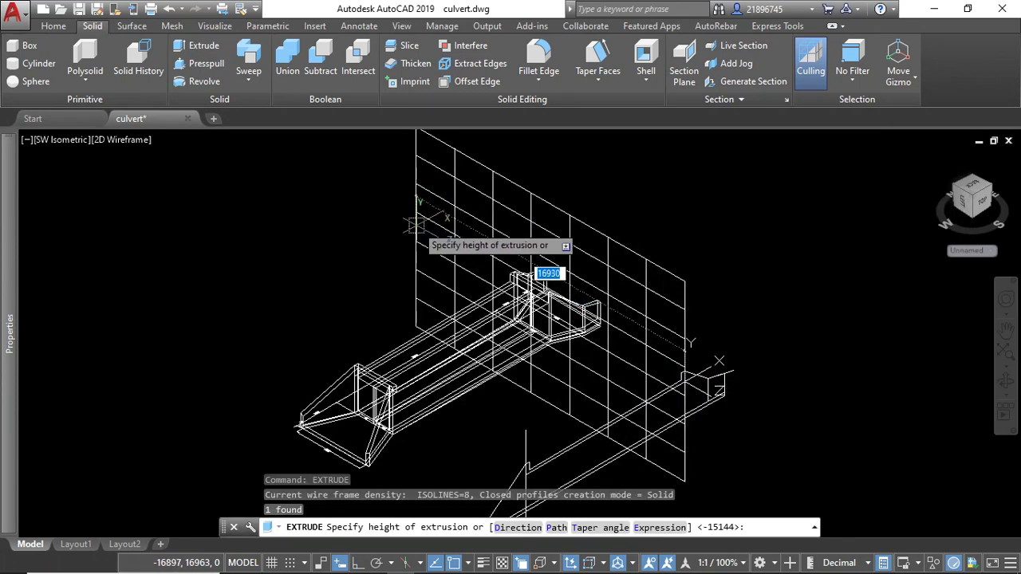
{"action": "key", "text": "Escape"}
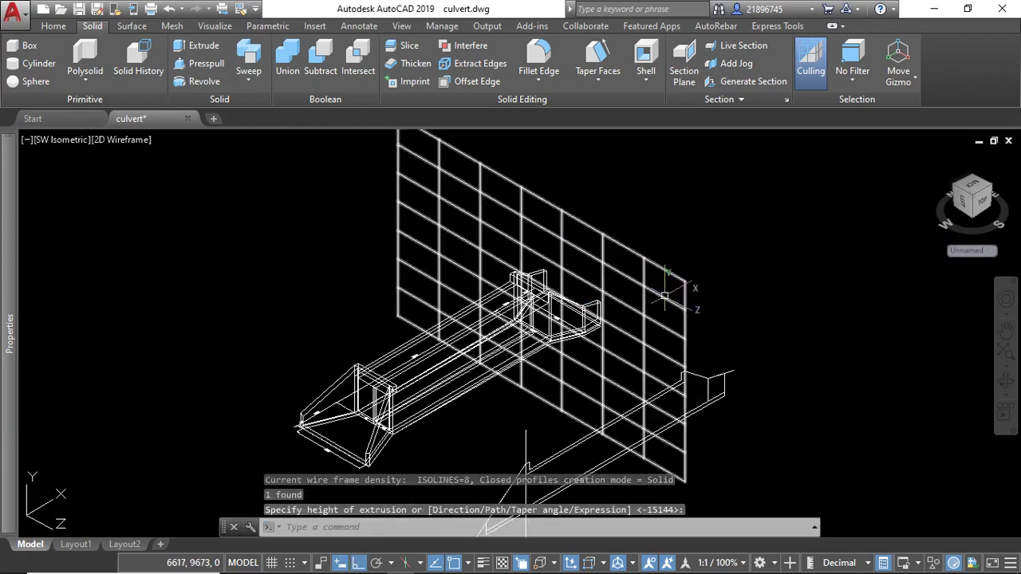
{"action": "scroll", "coordinate": [614, 333], "scroll_direction": "up", "scroll_amount": 3}
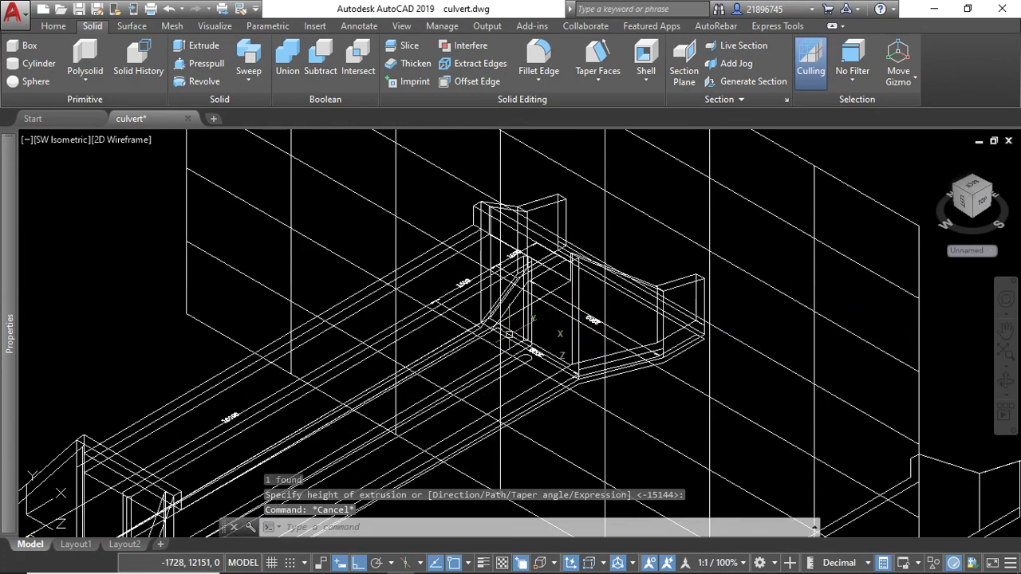
{"action": "scroll", "coordinate": [657, 375], "scroll_direction": "down", "scroll_amount": 3}
Step: Slice the culvert solid with the extruded surface at the far headwall, keeping both sides
{"action": "type", "text": "S"}
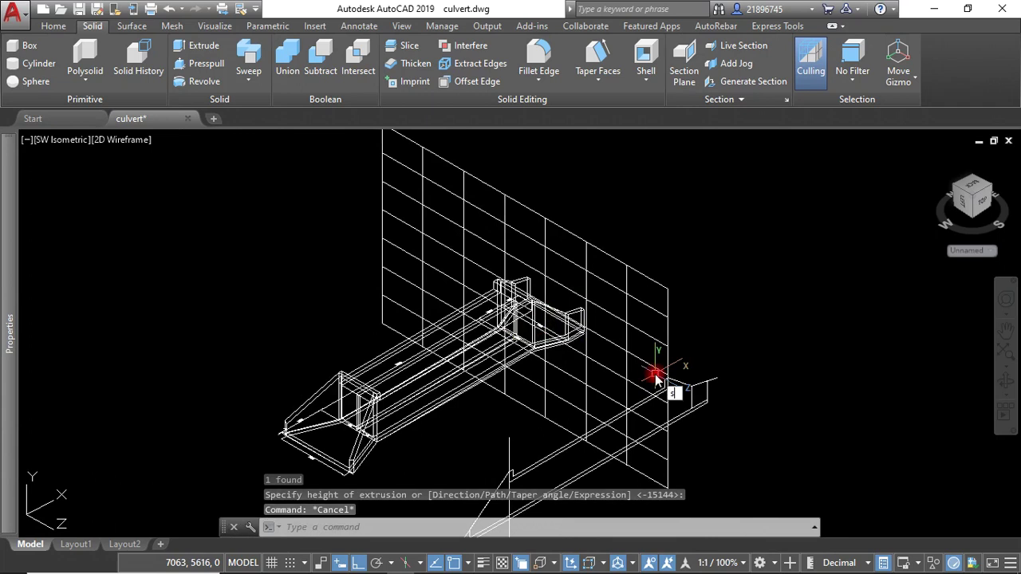
{"action": "type", "text": "LICE"}
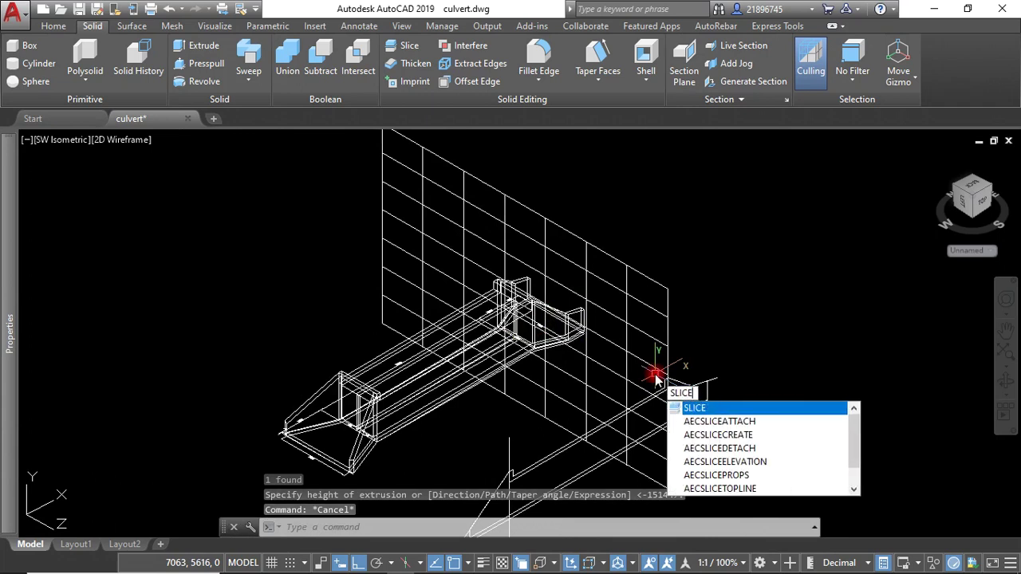
{"action": "key", "text": "Return"}
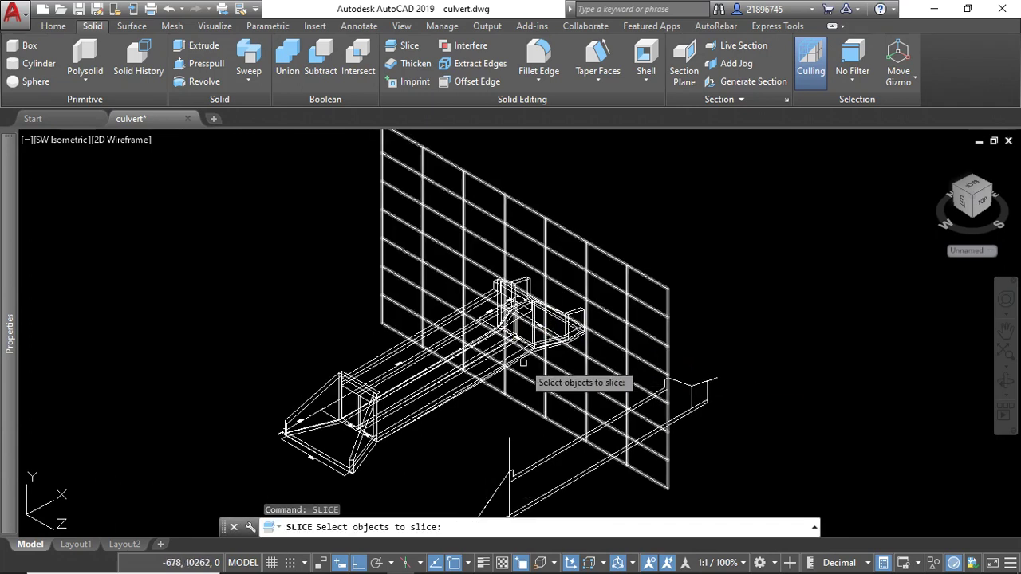
{"action": "left_click", "coordinate": [441, 356]}
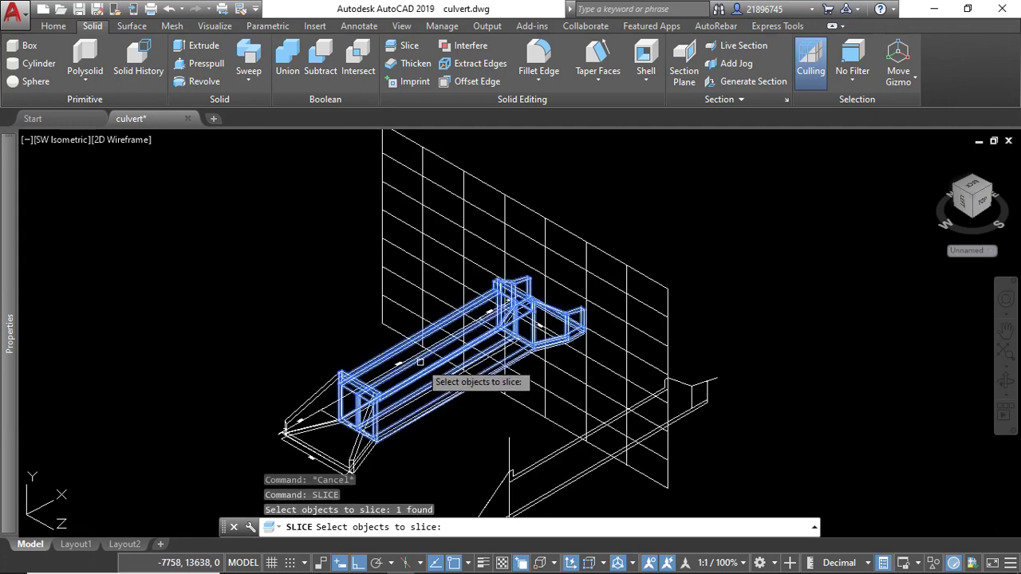
{"action": "key", "text": "Return"}
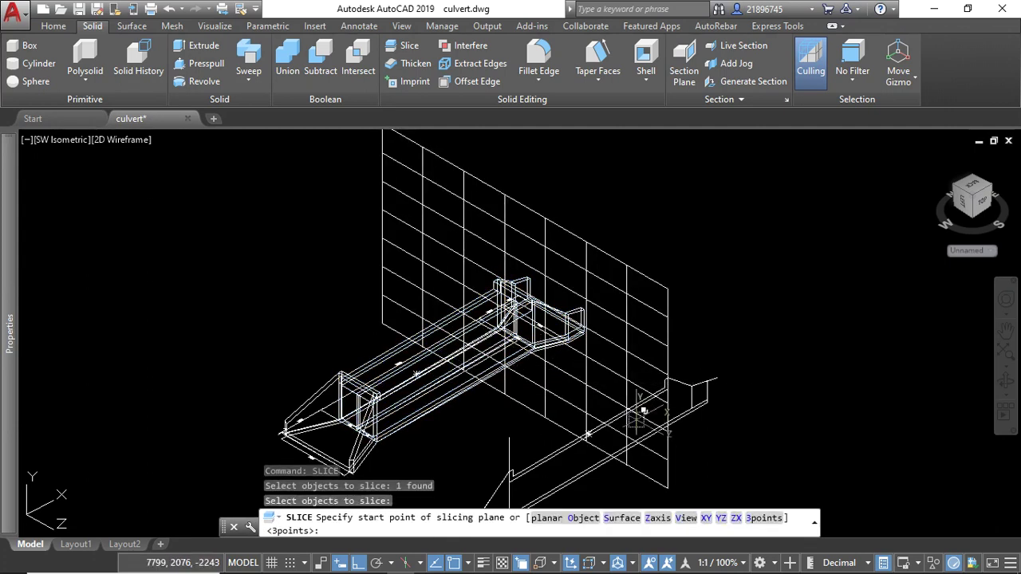
{"action": "left_click", "coordinate": [628, 520]}
{"action": "left_click", "coordinate": [631, 353]}
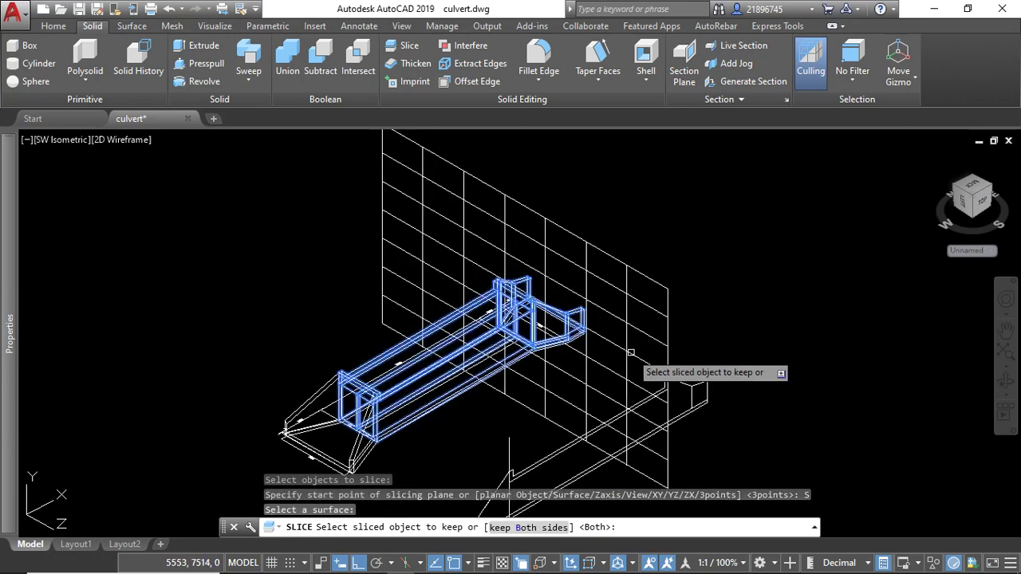
{"action": "key", "text": "Return"}
Step: Delete the cutting surface that crosses the culvert's far end
{"action": "left_click", "coordinate": [638, 360]}
{"action": "left_click", "coordinate": [666, 327]}
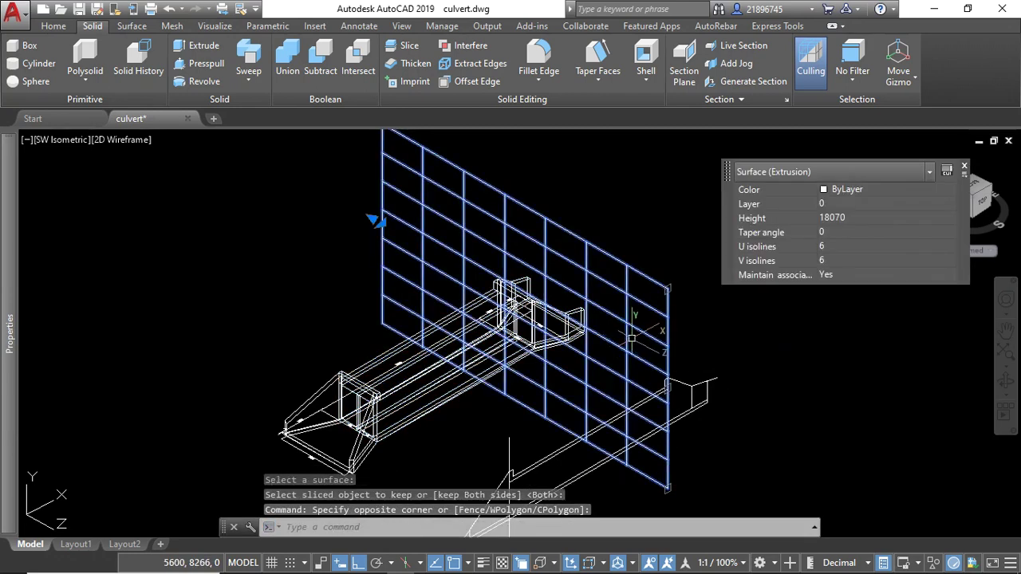
{"action": "key", "text": "Delete"}
Step: Hide the culvert's middle barrel solid so that only the two sliced wing-wall end pieces are displayed
{"action": "scroll", "coordinate": [409, 335], "scroll_direction": "up", "scroll_amount": 5}
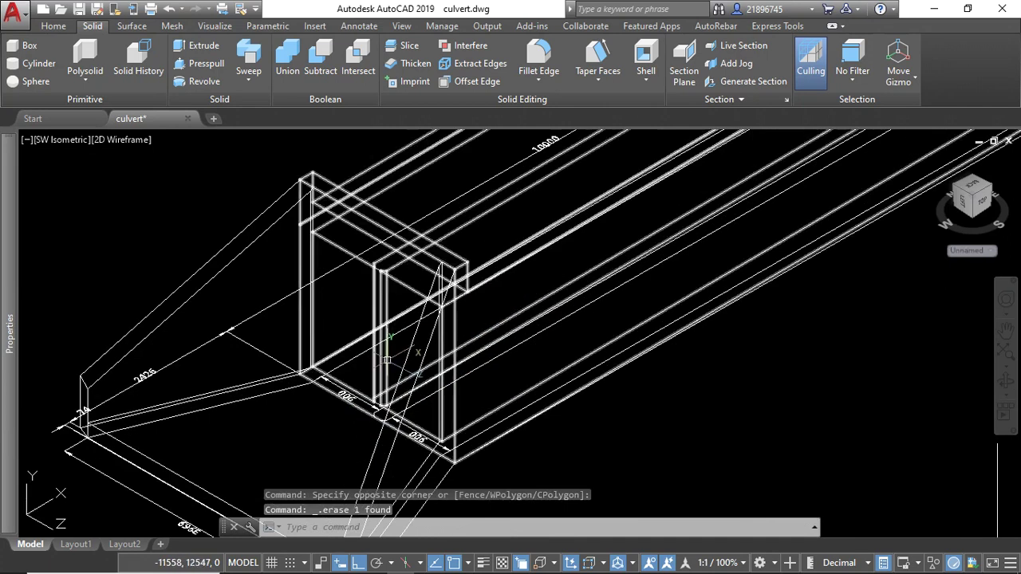
{"action": "scroll", "coordinate": [409, 335], "scroll_direction": "down", "scroll_amount": 5}
{"action": "left_click", "coordinate": [502, 311]}
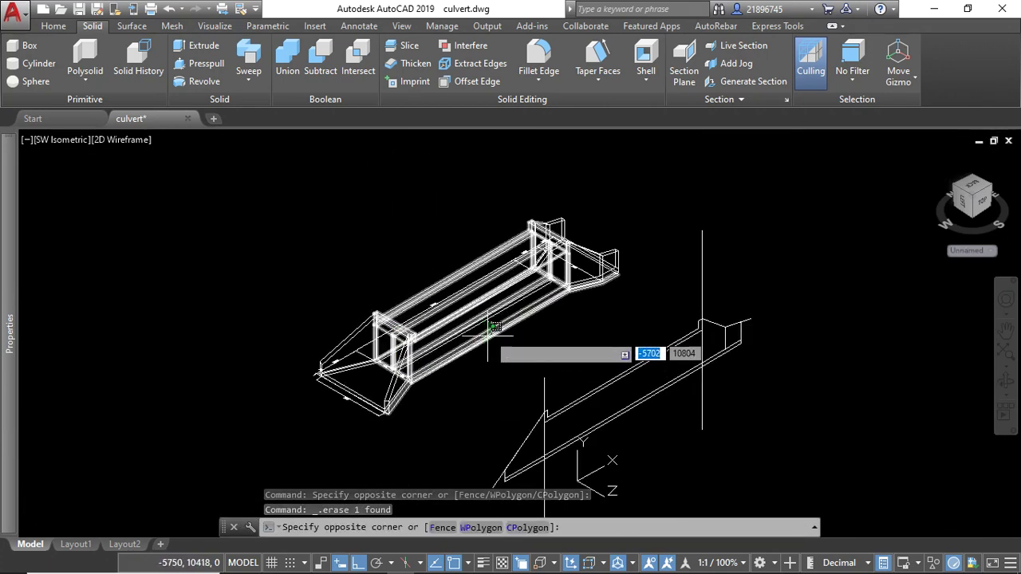
{"action": "left_click", "coordinate": [502, 308]}
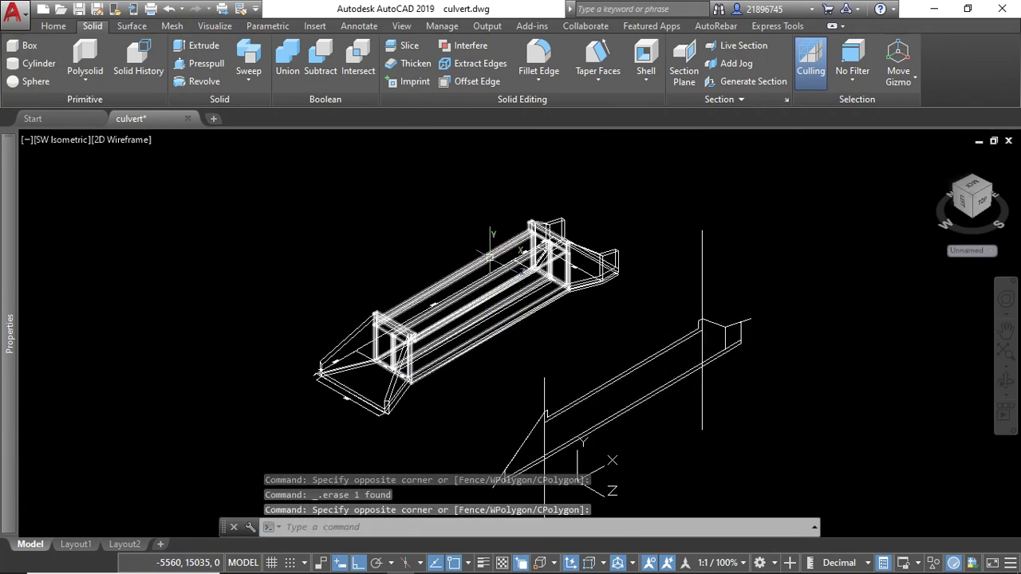
{"action": "left_click", "coordinate": [489, 256]}
{"action": "left_click", "coordinate": [933, 564]}
{"action": "left_click", "coordinate": [949, 553]}
Step: Apply the Shades of Gray visual style and orbit to the cut side of the near wing-wall piece
{"action": "left_click", "coordinate": [128, 146]}
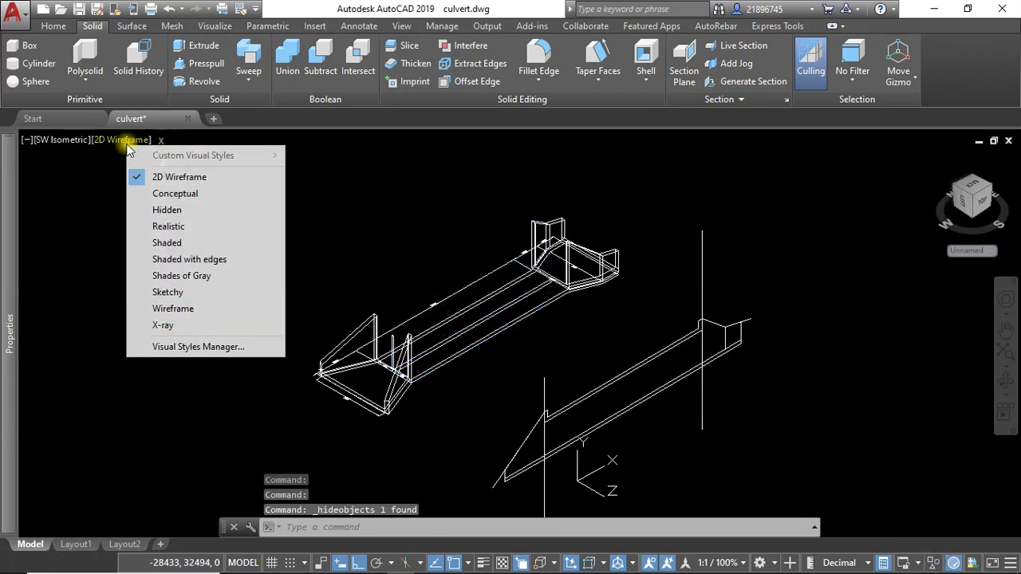
{"action": "left_click", "coordinate": [196, 275]}
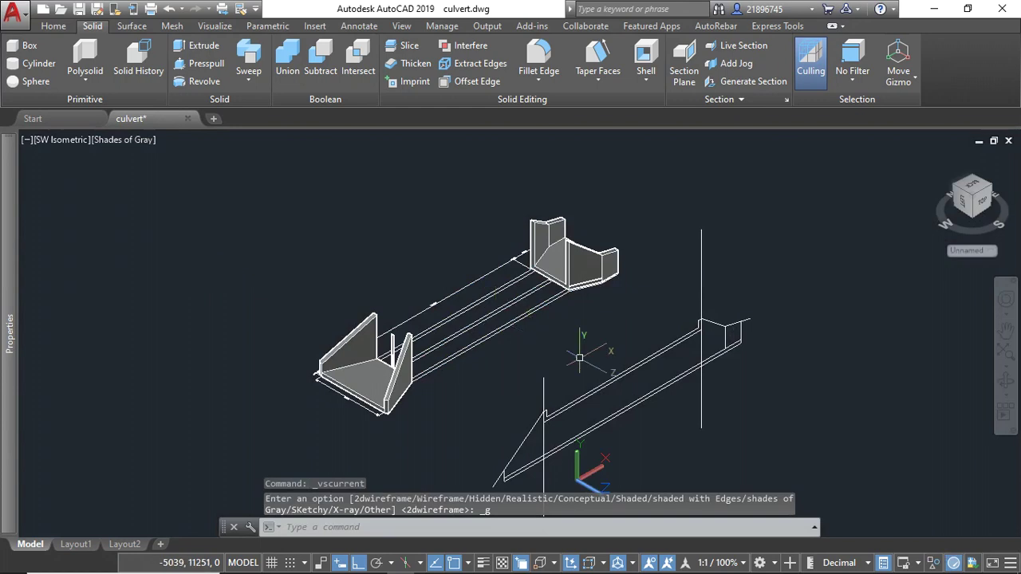
{"action": "middle_click_drag", "start_coordinate": [806, 384], "coordinate": [445, 223], "text": "shift"}
{"action": "scroll", "coordinate": [446, 226], "scroll_direction": "up", "scroll_amount": 6}
{"action": "middle_click_drag", "start_coordinate": [457, 265], "coordinate": [503, 263], "text": "shift"}
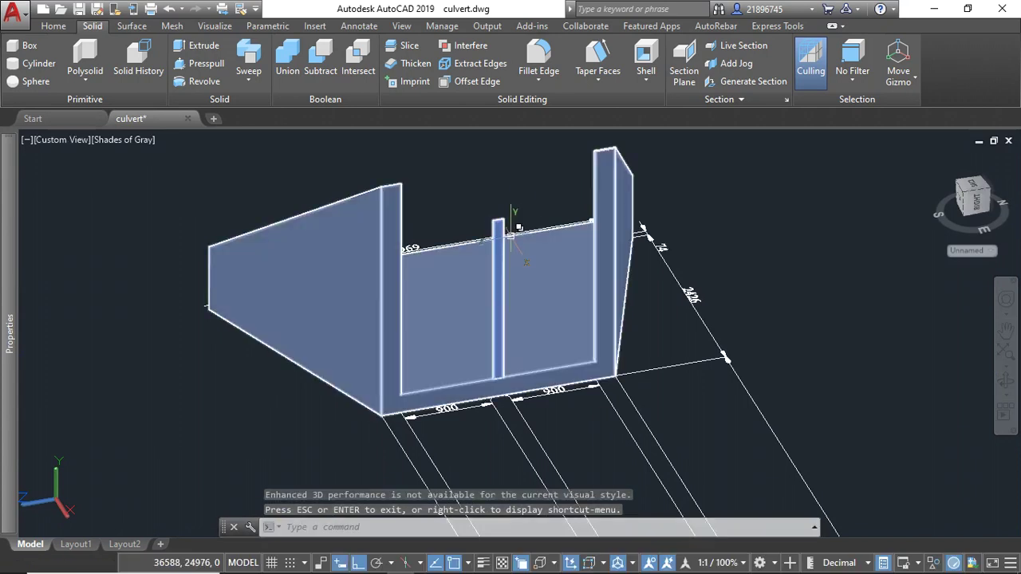
Step: Try to remove the leftover middle-wall strip from the near wing-wall piece by deleting its cut end face
{"action": "left_click", "coordinate": [63, 27]}
{"action": "left_click", "coordinate": [226, 64]}
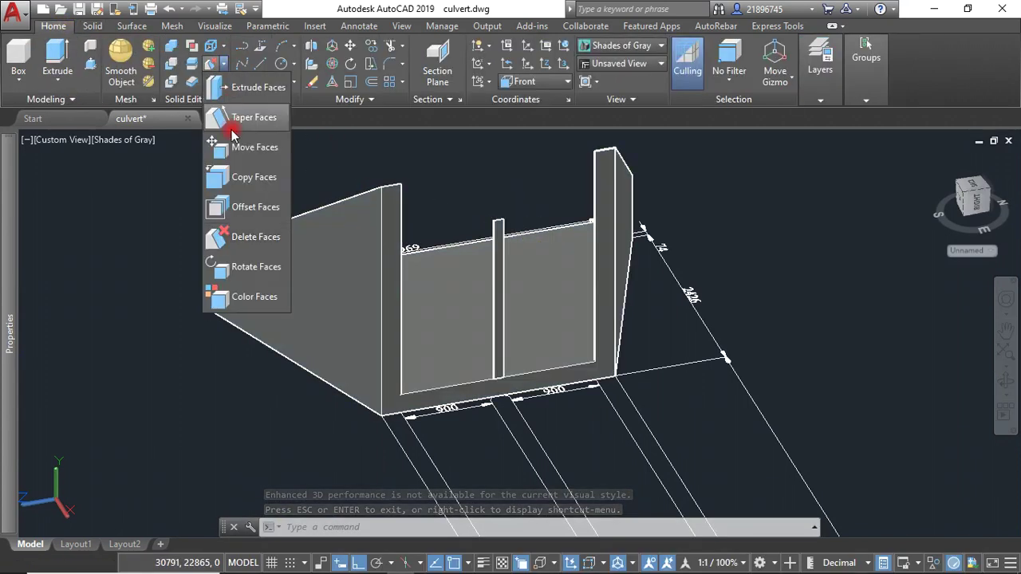
{"action": "left_click", "coordinate": [216, 235]}
{"action": "scroll", "coordinate": [493, 225], "scroll_direction": "up", "scroll_amount": 2}
{"action": "scroll", "coordinate": [493, 222], "scroll_direction": "up", "scroll_amount": 1}
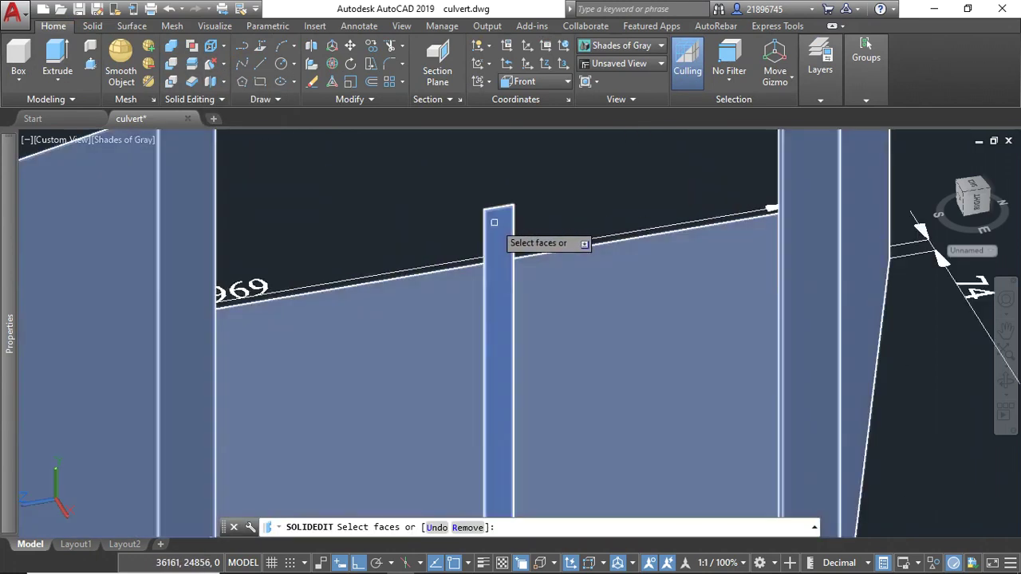
{"action": "left_click", "coordinate": [494, 222]}
{"action": "scroll", "coordinate": [406, 180], "scroll_direction": "down", "scroll_amount": 2}
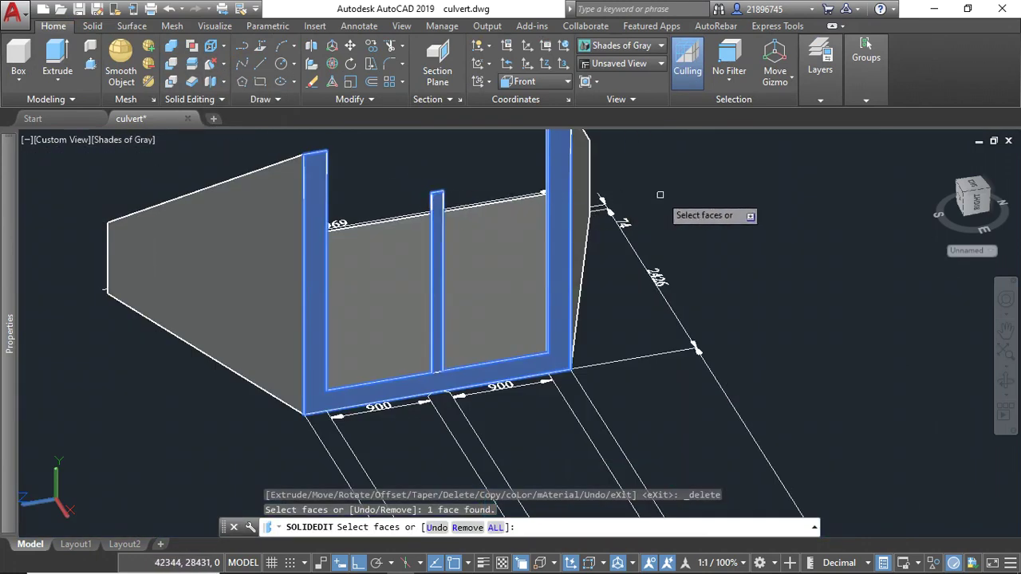
{"action": "key", "text": "Return"}
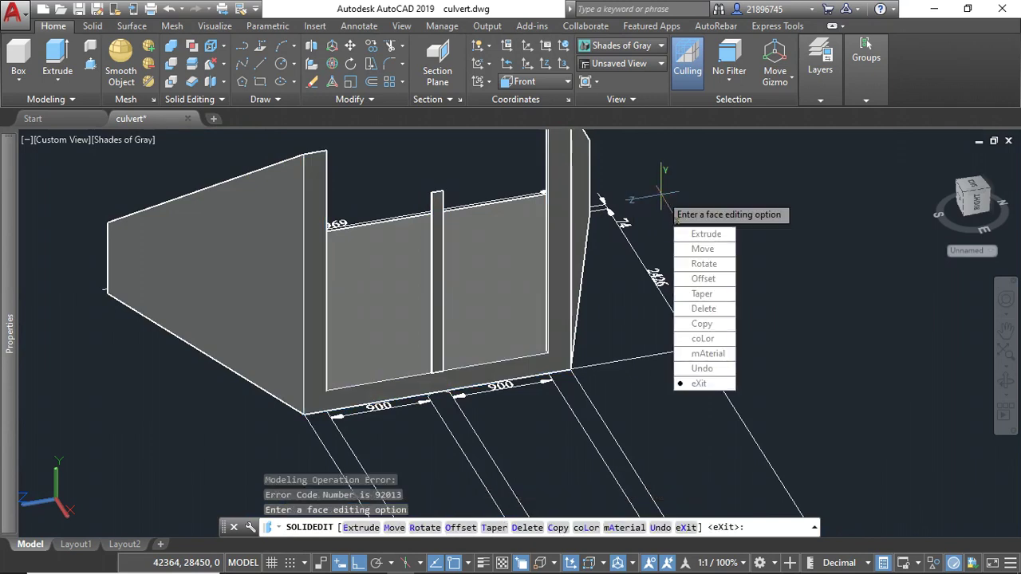
{"action": "key", "text": "Escape"}
Step: Delete the faces of the leftover middle-wall strip on the near wing-wall piece, selecting them from the wing-wall side
{"action": "scroll", "coordinate": [440, 164], "scroll_direction": "up", "scroll_amount": 5}
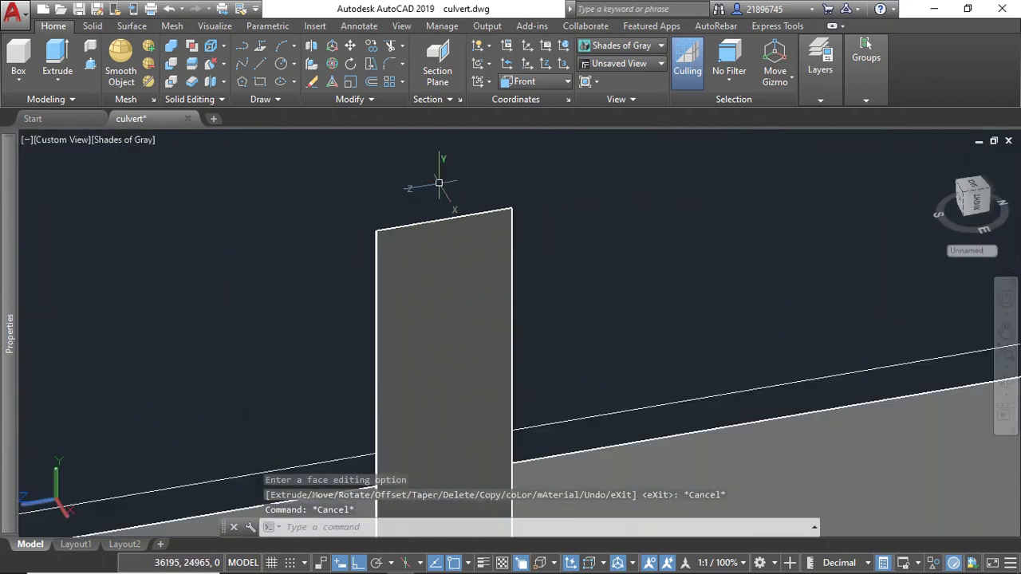
{"action": "scroll", "coordinate": [438, 182], "scroll_direction": "down", "scroll_amount": 5}
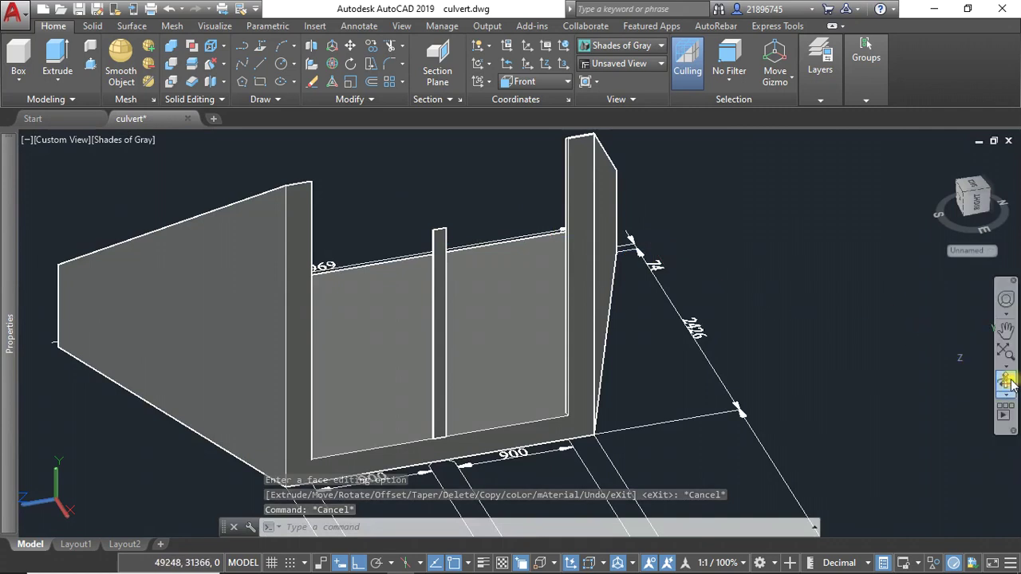
{"action": "left_click", "coordinate": [1007, 382]}
{"action": "left_click_drag", "start_coordinate": [433, 269], "coordinate": [650, 307]}
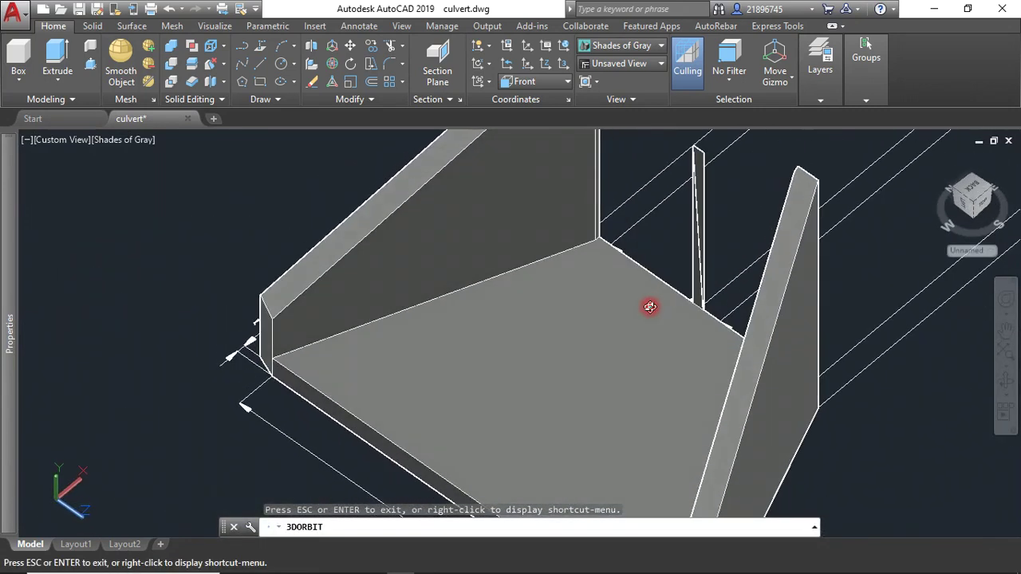
{"action": "scroll", "coordinate": [637, 343], "scroll_direction": "down", "scroll_amount": 2}
{"action": "scroll", "coordinate": [704, 232], "scroll_direction": "up", "scroll_amount": 5}
{"action": "left_click_drag", "start_coordinate": [685, 249], "coordinate": [700, 239]}
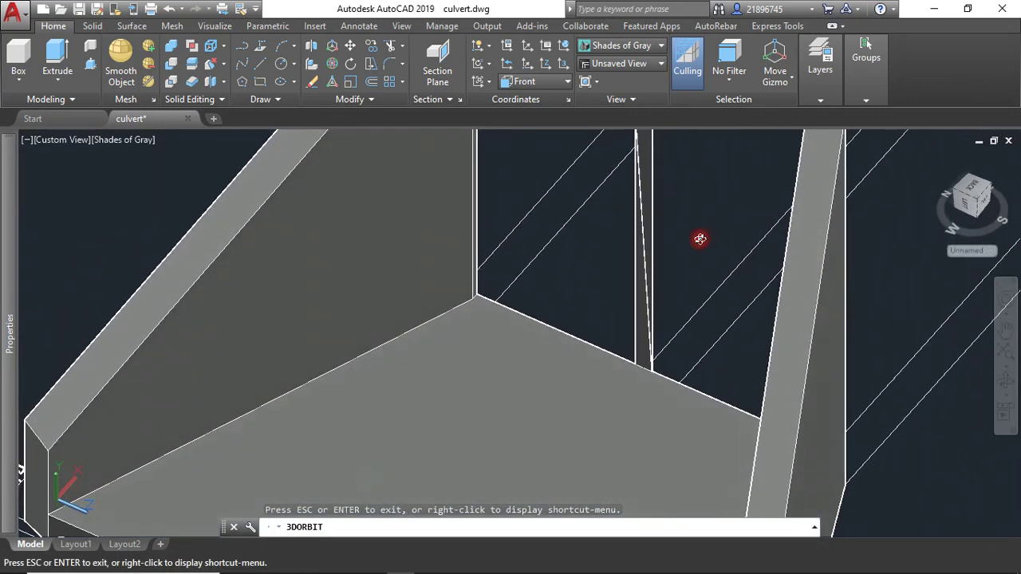
{"action": "key", "text": "Escape"}
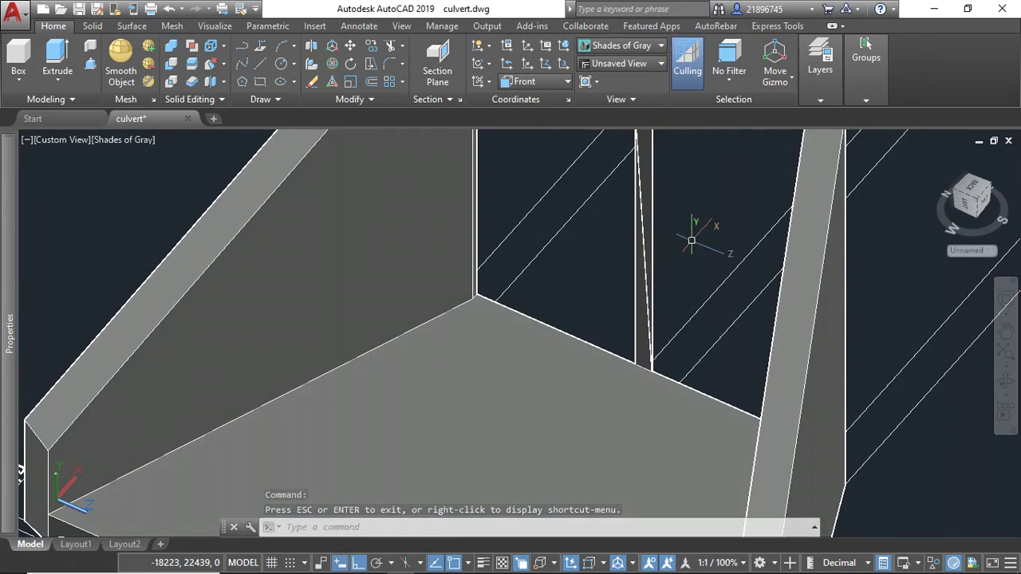
{"action": "left_click", "coordinate": [210, 65]}
{"action": "left_click", "coordinate": [660, 246]}
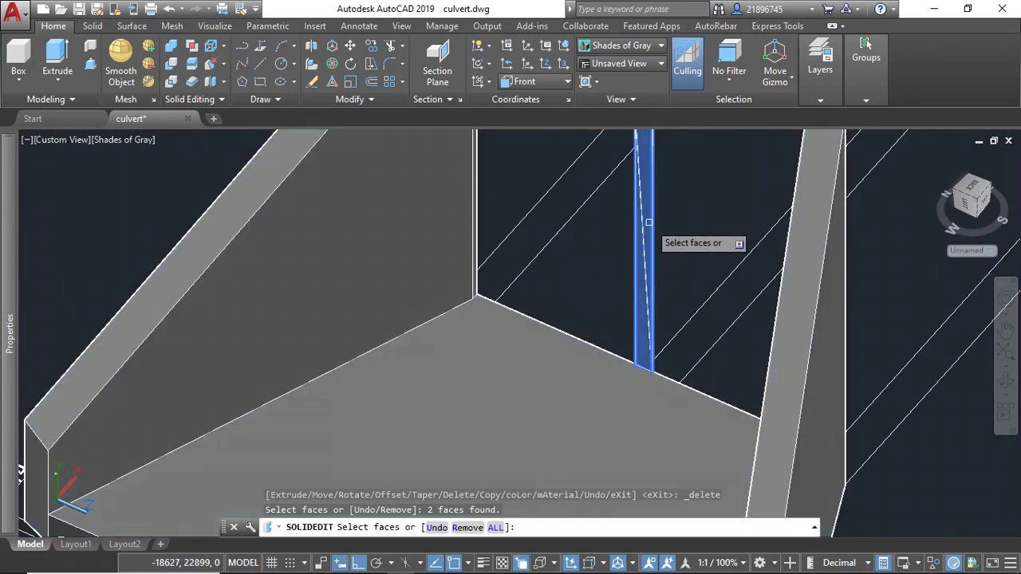
{"action": "key", "text": "Return"}
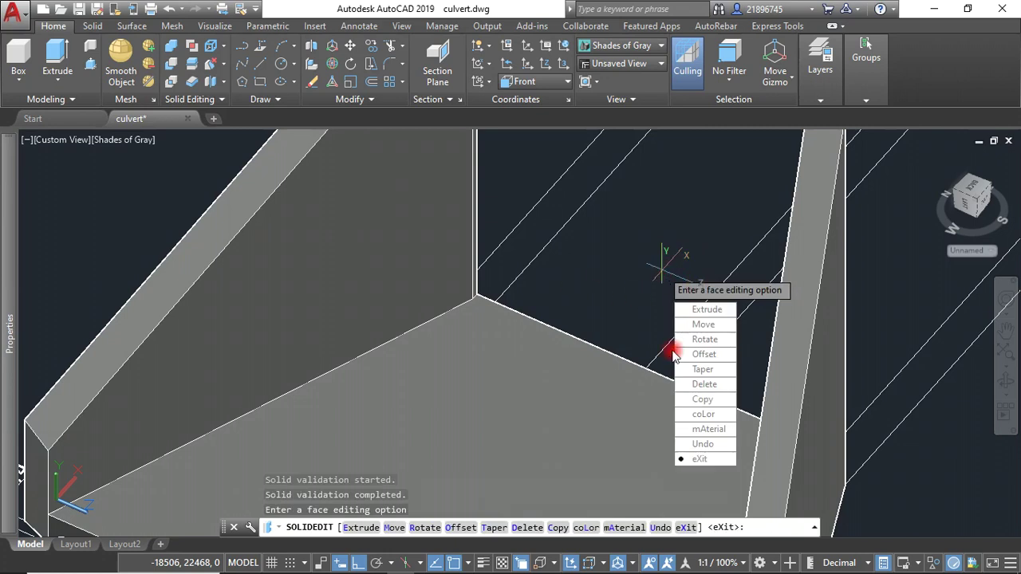
{"action": "left_click", "coordinate": [707, 459]}
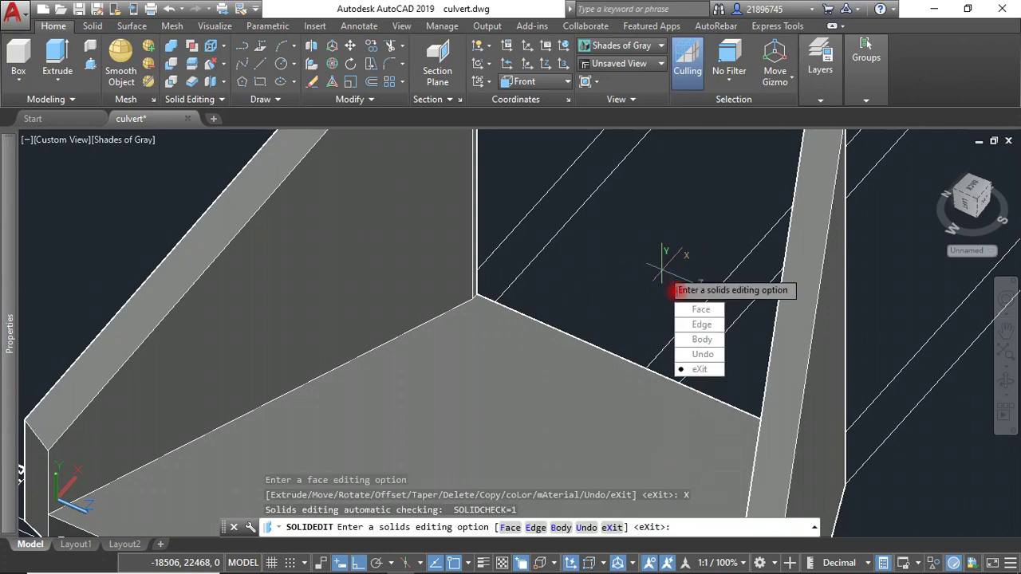
{"action": "left_click", "coordinate": [699, 369]}
Step: Inspect the far wing-wall piece for leftover middle-wall material, and view both end pieces together
{"action": "scroll", "coordinate": [693, 375], "scroll_direction": "down", "scroll_amount": 5}
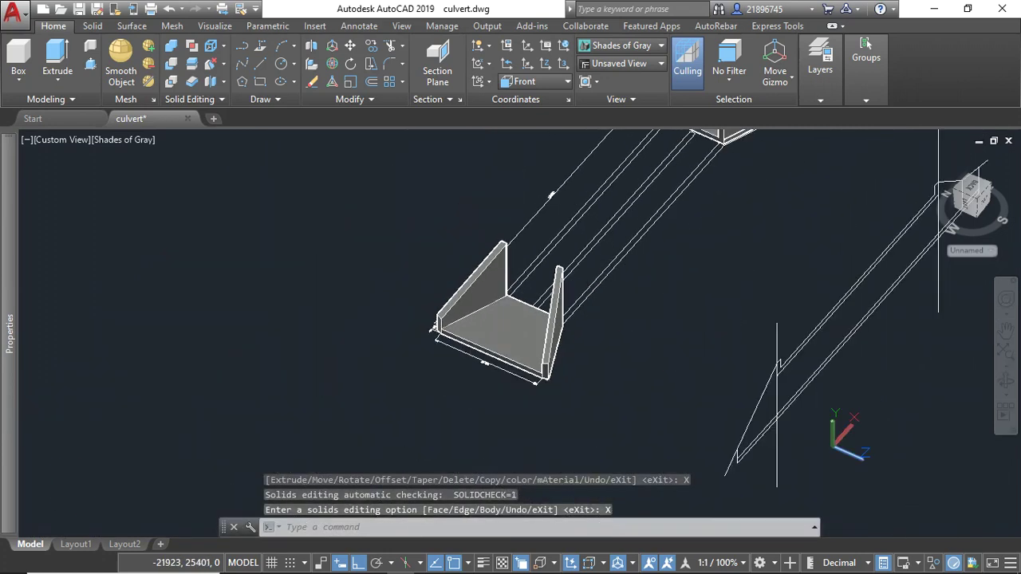
{"action": "scroll", "coordinate": [582, 183], "scroll_direction": "down", "scroll_amount": 3}
{"action": "scroll", "coordinate": [583, 207], "scroll_direction": "up", "scroll_amount": 8}
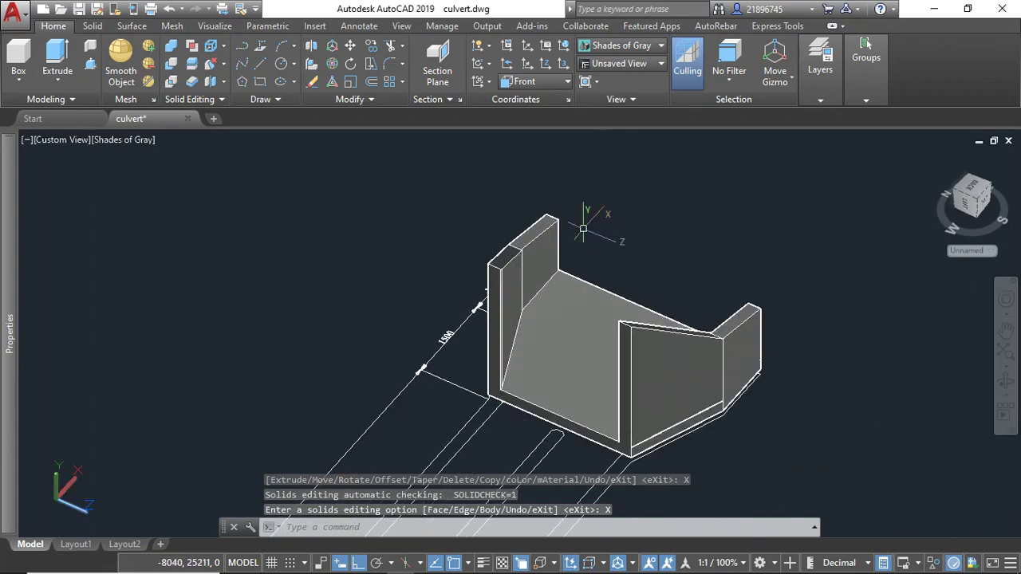
{"action": "left_click", "coordinate": [629, 216]}
{"action": "scroll", "coordinate": [562, 196], "scroll_direction": "down", "scroll_amount": 3}
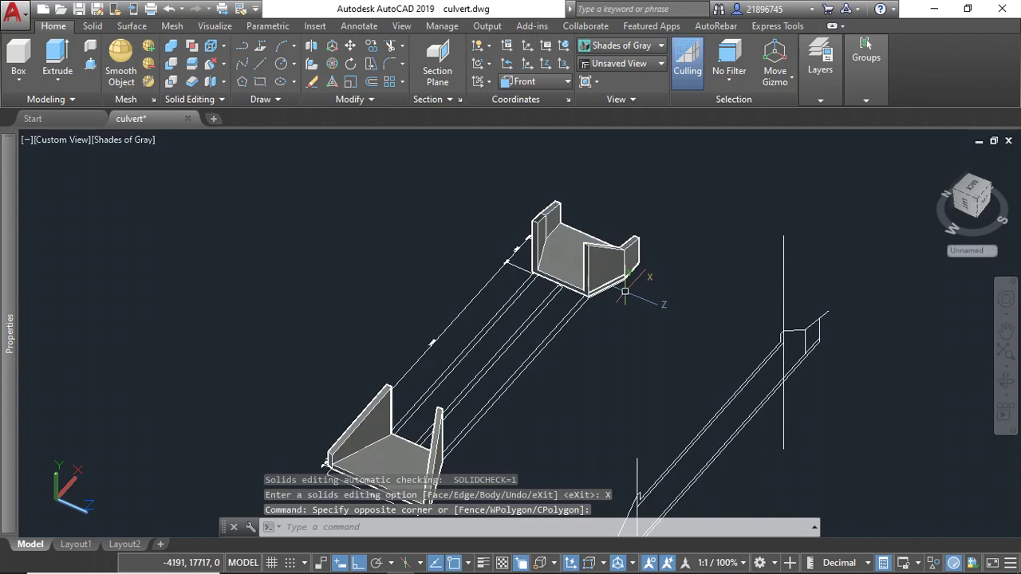
{"action": "scroll", "coordinate": [559, 200], "scroll_direction": "down", "scroll_amount": 4}
{"action": "scroll", "coordinate": [556, 263], "scroll_direction": "up", "scroll_amount": 3}
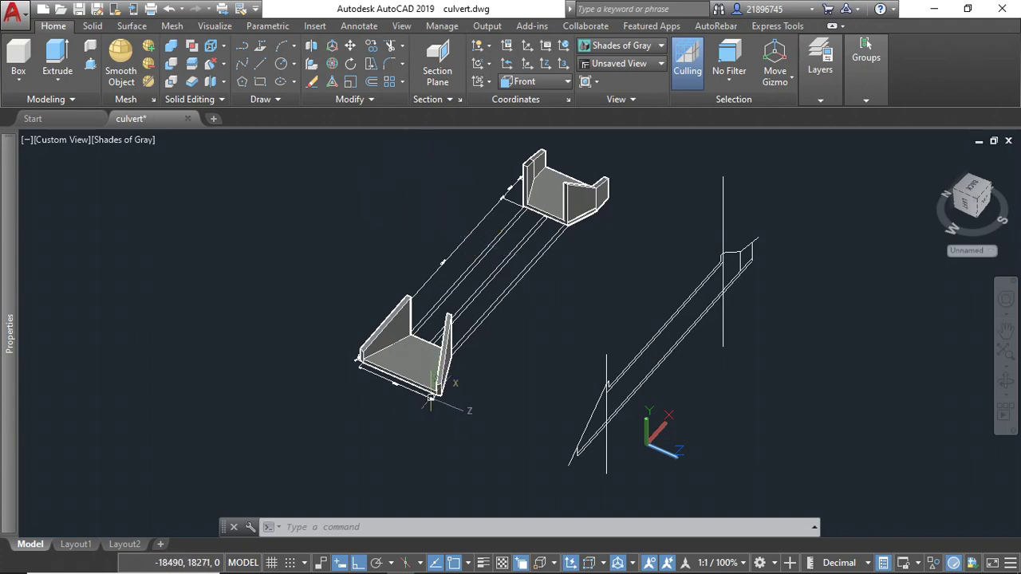
{"action": "scroll", "coordinate": [429, 407], "scroll_direction": "up", "scroll_amount": 5}
{"action": "scroll", "coordinate": [429, 408], "scroll_direction": "down", "scroll_amount": 4}
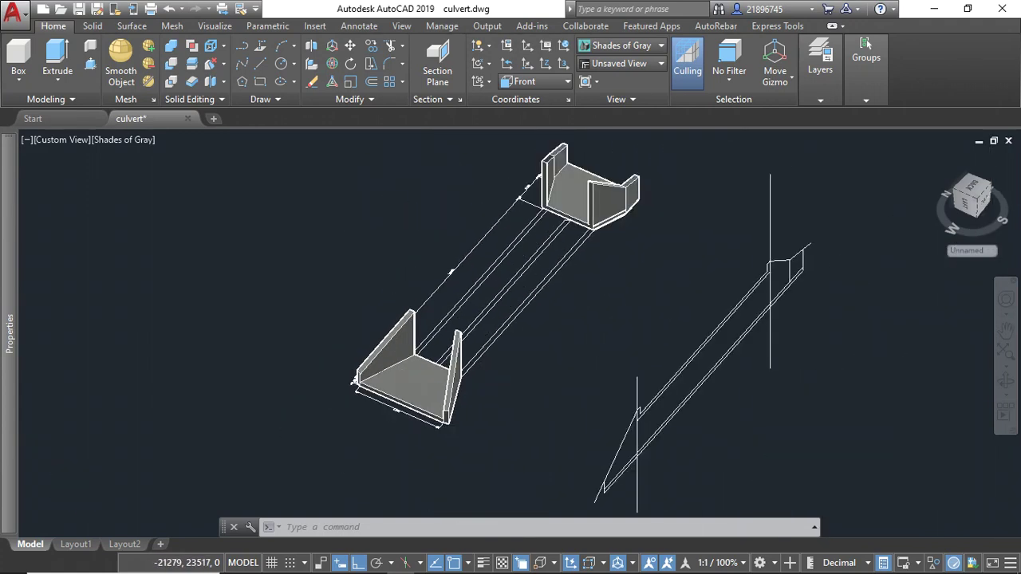
{"action": "scroll", "coordinate": [427, 352], "scroll_direction": "down", "scroll_amount": 2}
{"action": "scroll", "coordinate": [425, 358], "scroll_direction": "up", "scroll_amount": 1}
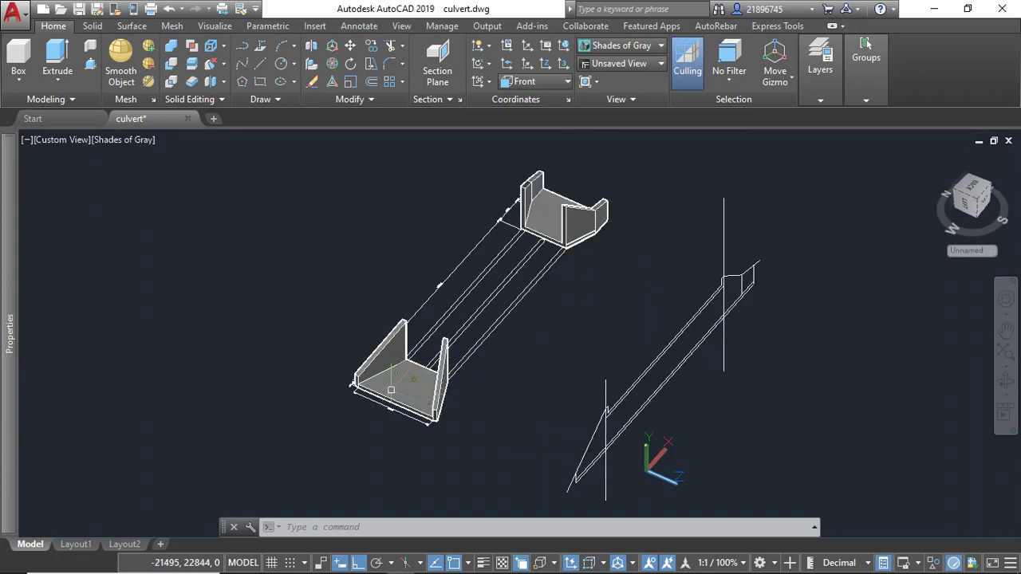
{"action": "left_click", "coordinate": [569, 198]}
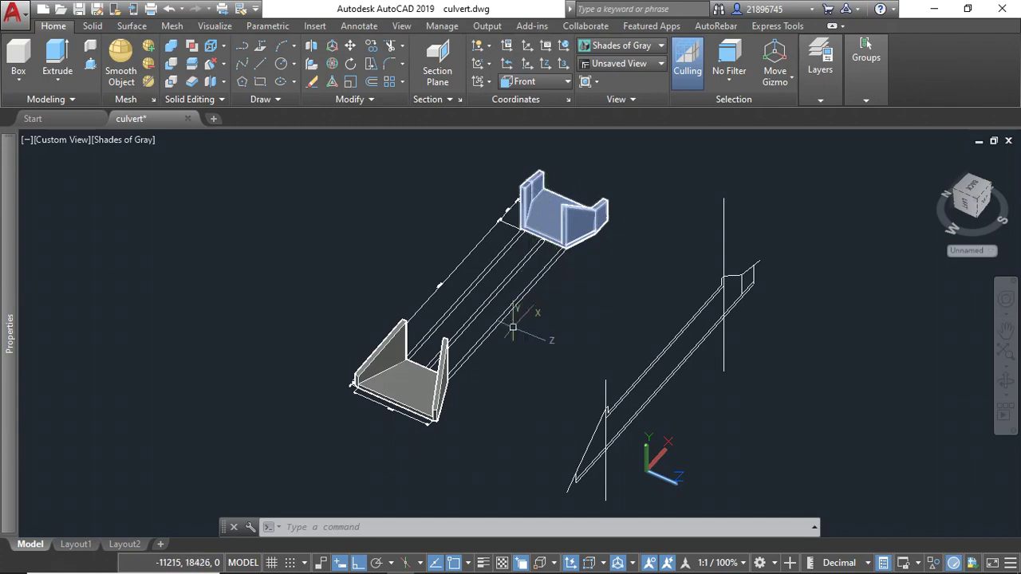
{"action": "key", "text": "Escape"}
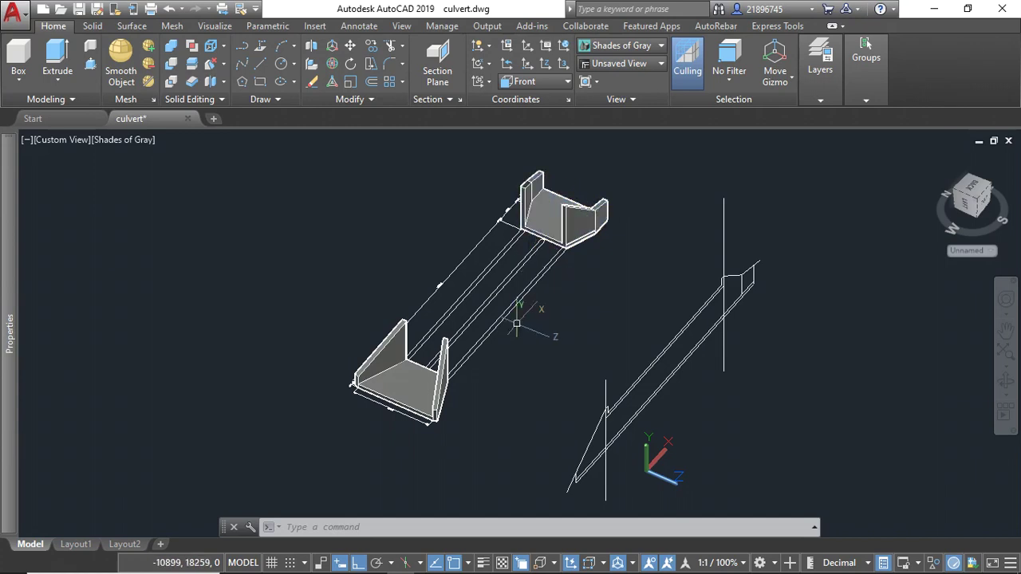
{"action": "left_click", "coordinate": [578, 303]}
{"action": "scroll", "coordinate": [558, 287], "scroll_direction": "down", "scroll_amount": 3}
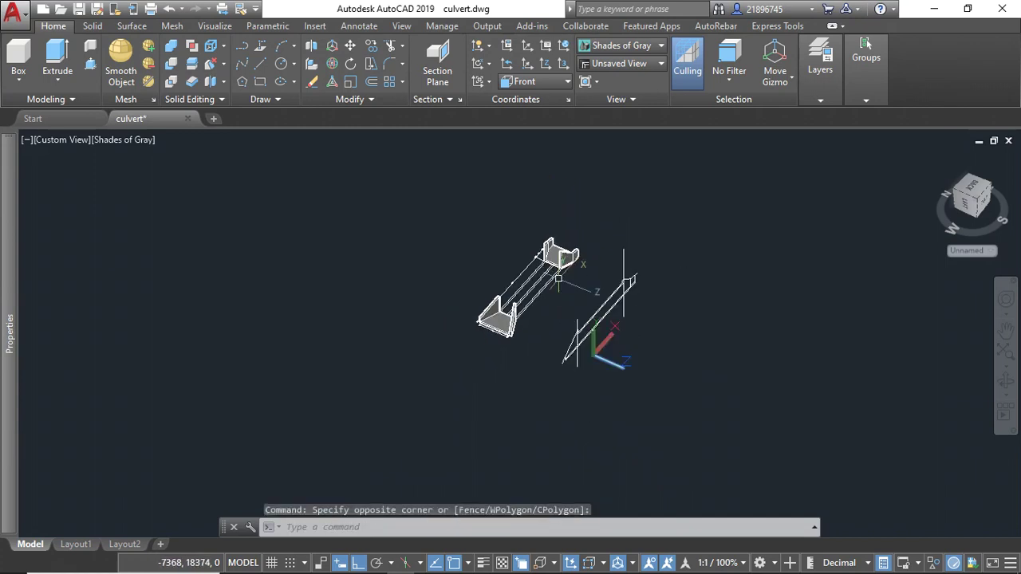
{"action": "left_click", "coordinate": [570, 213]}
{"action": "left_click", "coordinate": [575, 208]}
{"action": "left_click", "coordinate": [587, 196]}
{"action": "scroll", "coordinate": [567, 247], "scroll_direction": "up", "scroll_amount": 3}
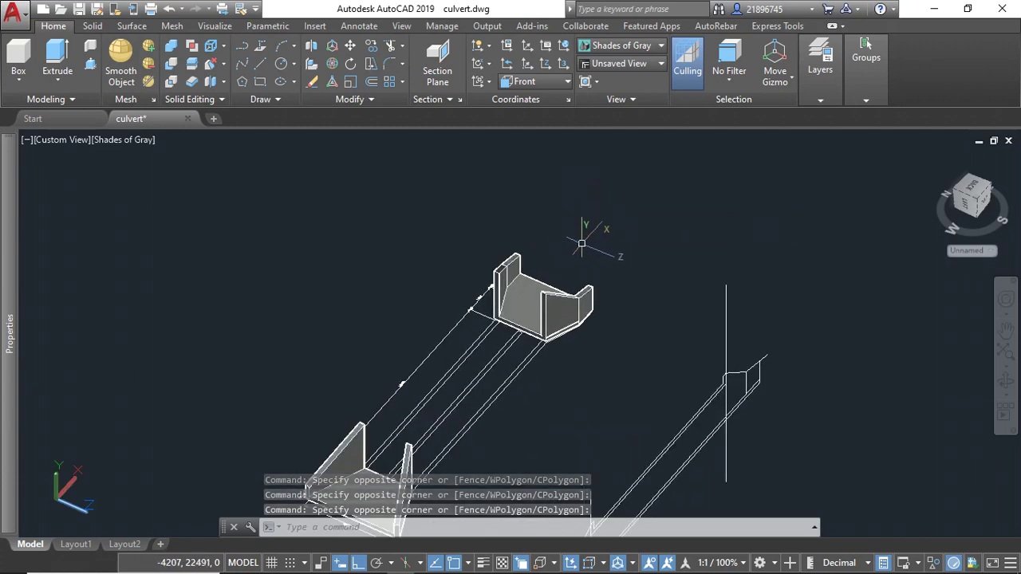
{"action": "scroll", "coordinate": [590, 222], "scroll_direction": "down", "scroll_amount": 2}
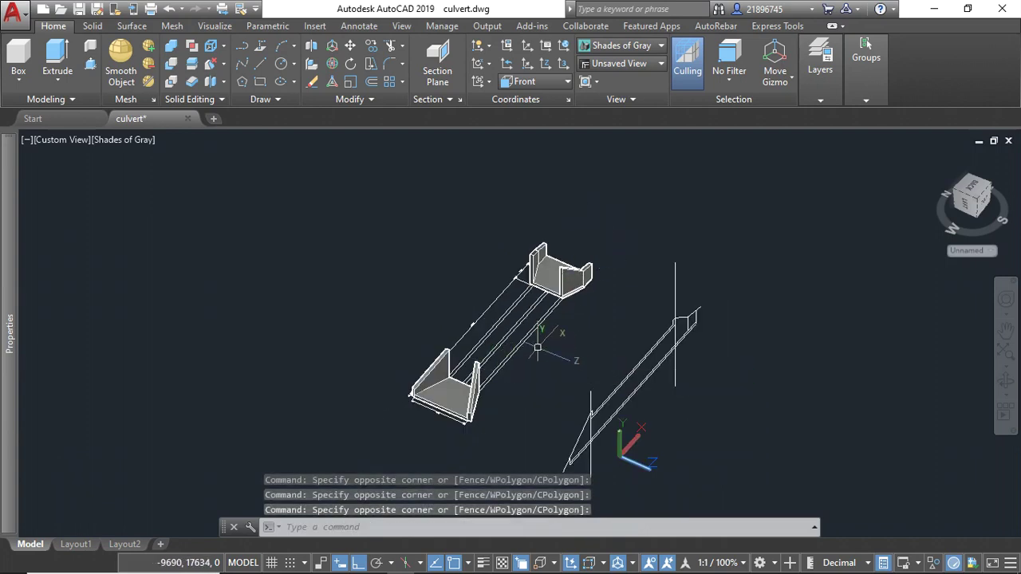
{"action": "scroll", "coordinate": [615, 182], "scroll_direction": "up", "scroll_amount": 2}
{"action": "scroll", "coordinate": [559, 195], "scroll_direction": "down", "scroll_amount": 2}
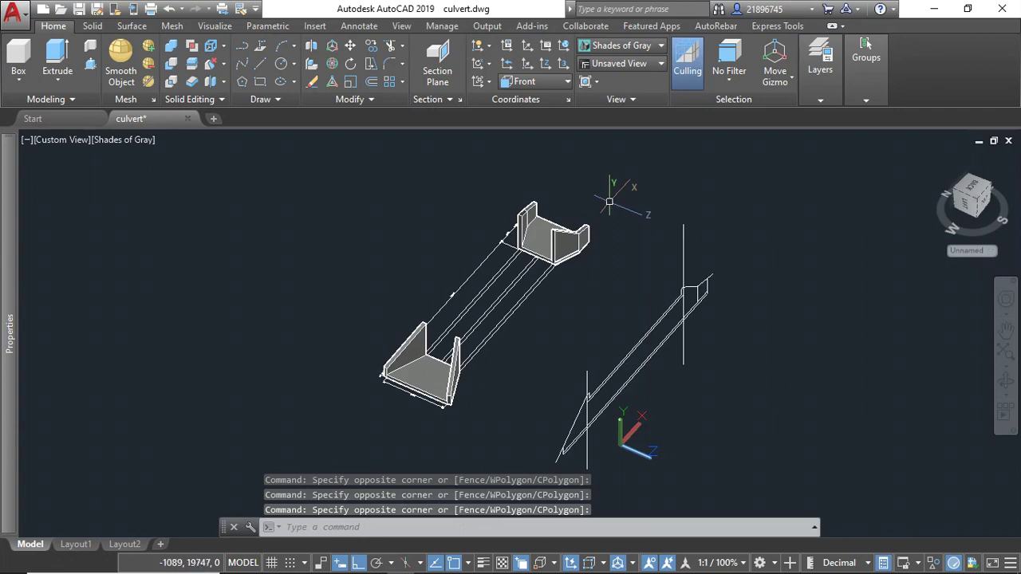
{"action": "left_click", "coordinate": [616, 213]}
{"action": "left_click", "coordinate": [607, 200]}
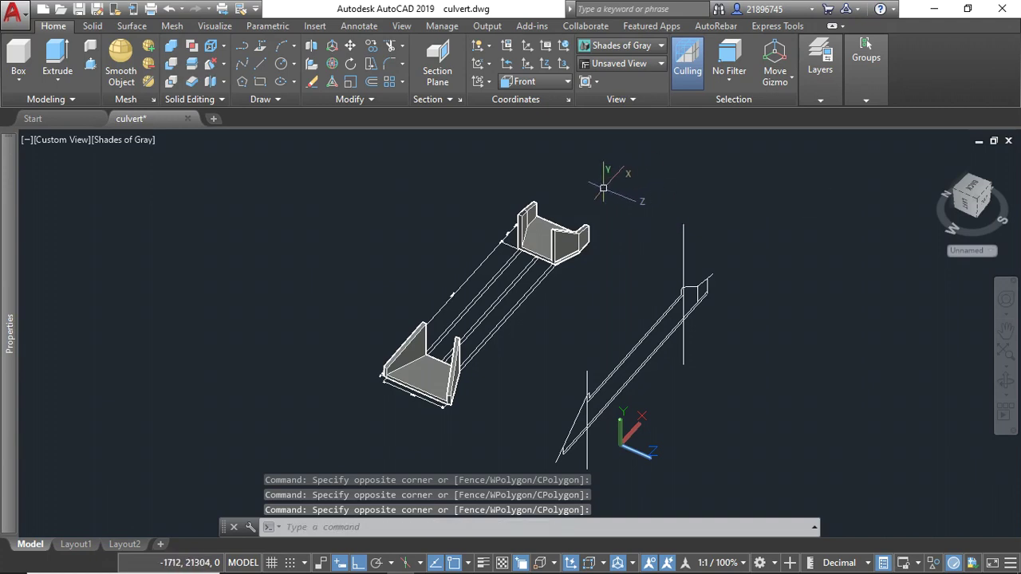
{"action": "left_click", "coordinate": [580, 173]}
{"action": "left_click", "coordinate": [576, 186]}
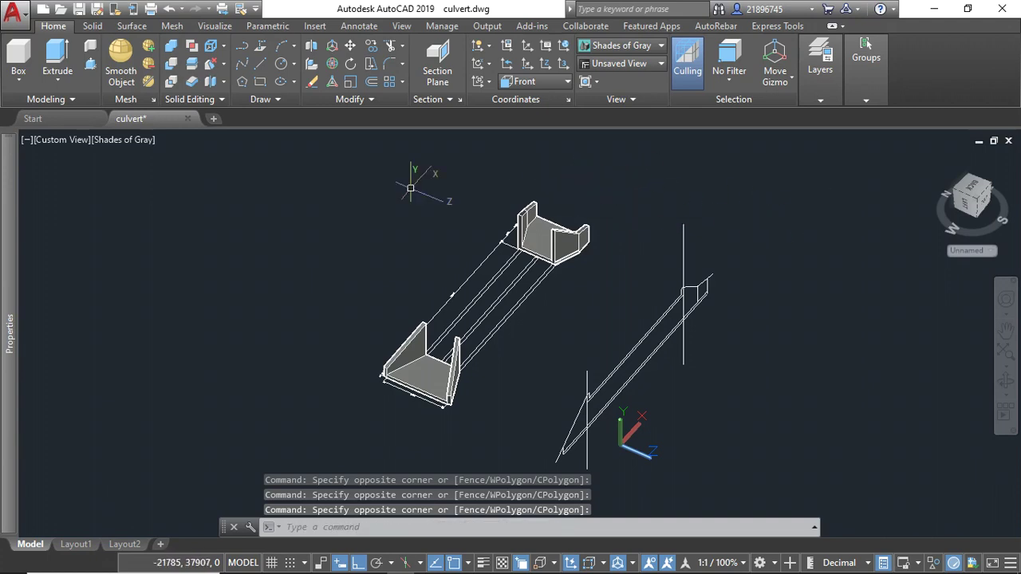
Step: Switch the visual style to 2D Wireframe
{"action": "left_click", "coordinate": [73, 144]}
{"action": "left_click", "coordinate": [139, 142]}
{"action": "left_click", "coordinate": [133, 144]}
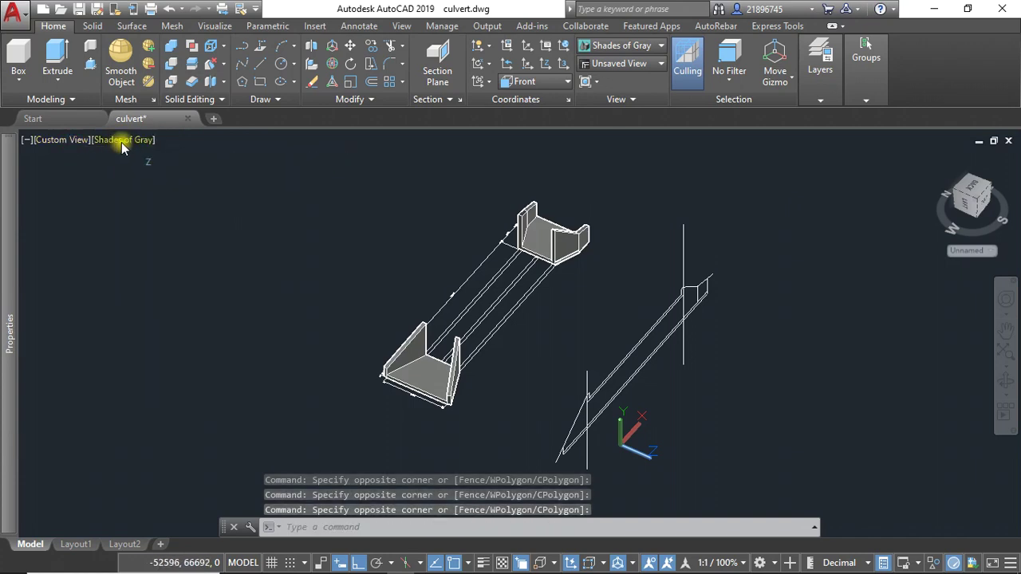
{"action": "left_click", "coordinate": [122, 142]}
{"action": "left_click", "coordinate": [191, 184]}
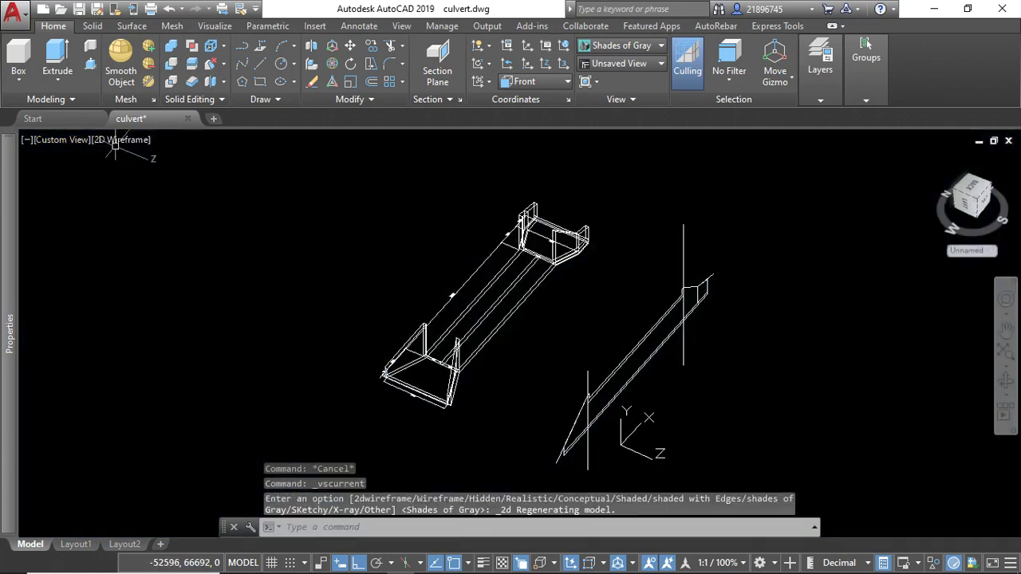
Step: Erase all construction polylines in the drawing by selecting the side profile beside the culvert together with all similar objects
{"action": "scroll", "coordinate": [556, 244], "scroll_direction": "up", "scroll_amount": 4}
{"action": "scroll", "coordinate": [555, 245], "scroll_direction": "down", "scroll_amount": 4}
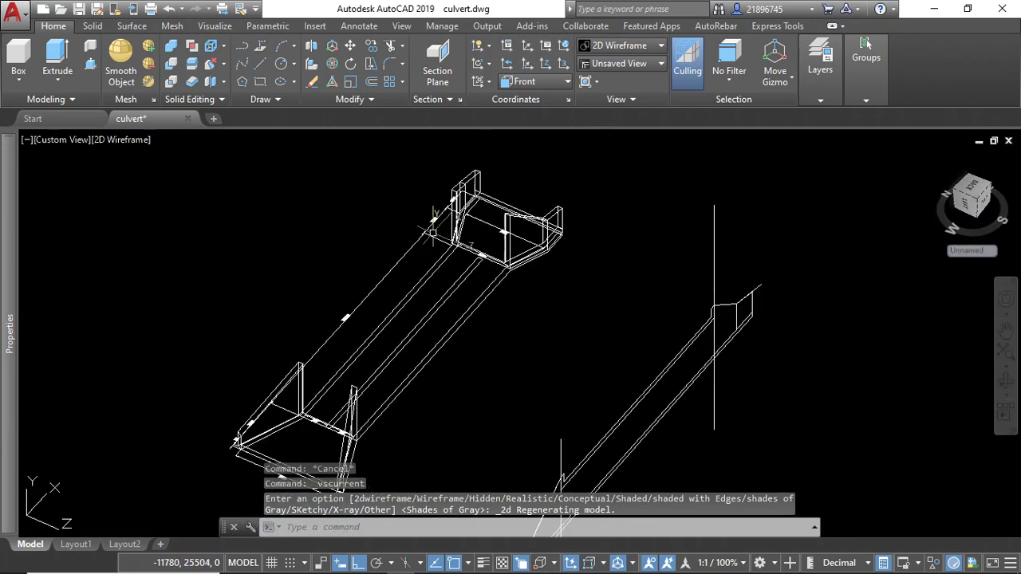
{"action": "scroll", "coordinate": [481, 244], "scroll_direction": "up", "scroll_amount": 5}
{"action": "scroll", "coordinate": [481, 245], "scroll_direction": "down", "scroll_amount": 6}
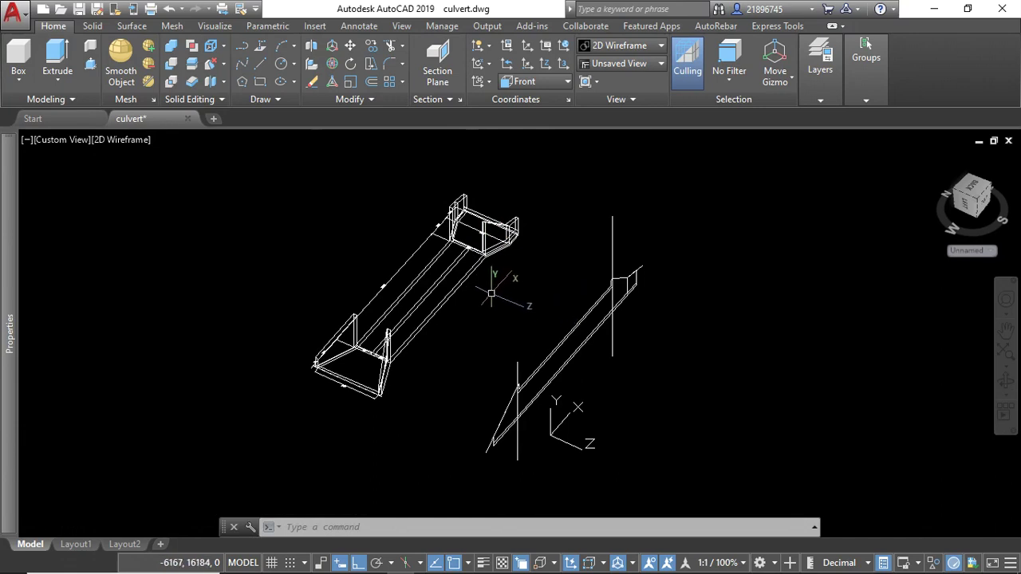
{"action": "scroll", "coordinate": [412, 245], "scroll_direction": "up", "scroll_amount": 5}
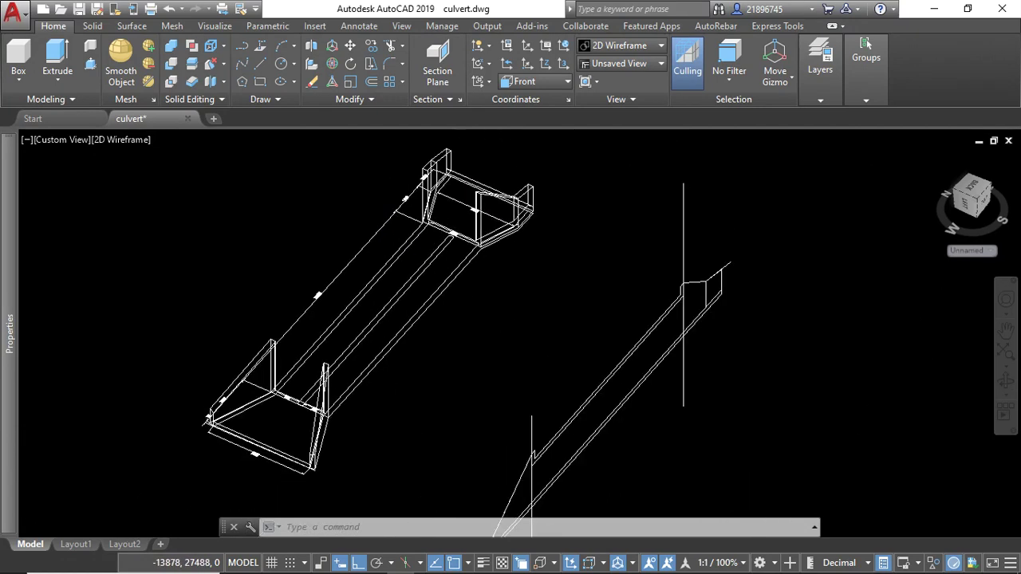
{"action": "scroll", "coordinate": [394, 210], "scroll_direction": "down", "scroll_amount": 5}
{"action": "scroll", "coordinate": [561, 257], "scroll_direction": "up", "scroll_amount": 4}
{"action": "scroll", "coordinate": [597, 287], "scroll_direction": "down", "scroll_amount": 6}
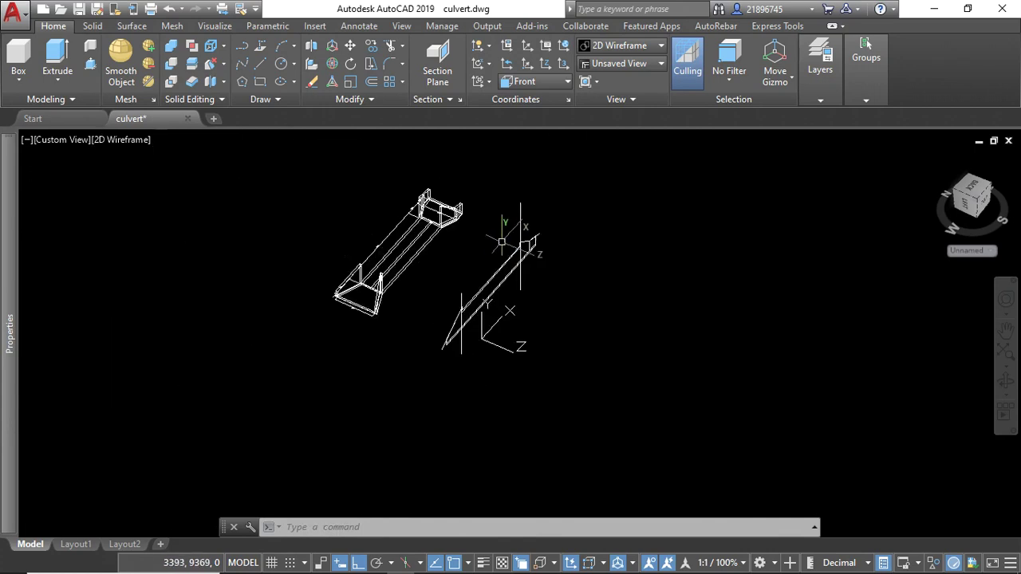
{"action": "scroll", "coordinate": [536, 319], "scroll_direction": "up", "scroll_amount": 2}
{"action": "left_click", "coordinate": [582, 307]}
{"action": "left_click", "coordinate": [522, 163]}
{"action": "right_click", "coordinate": [511, 163]}
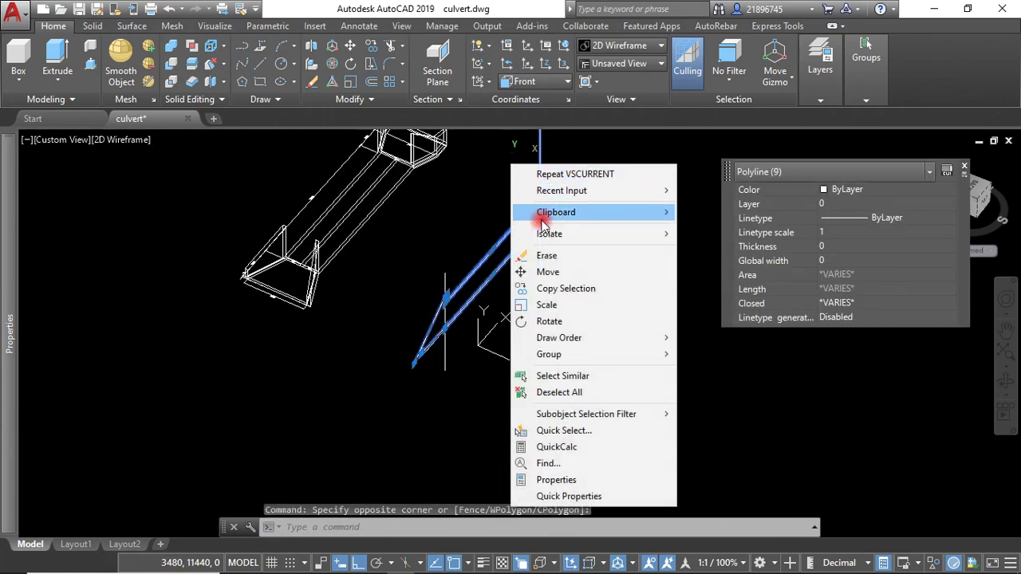
{"action": "left_click", "coordinate": [547, 376]}
{"action": "key", "text": "Delete"}
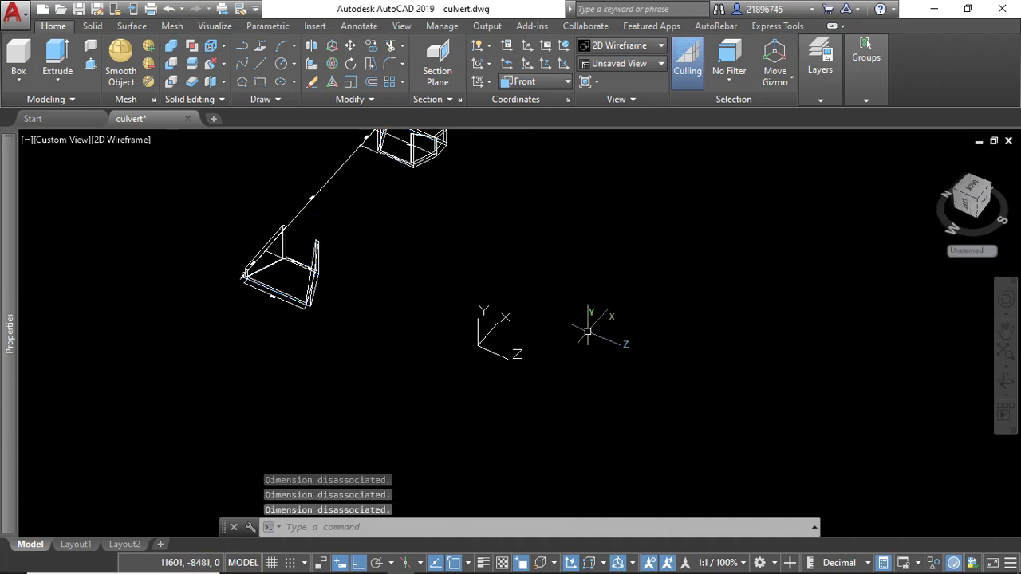
Step: Erase all dimensions by selecting the 1500 dimension near the far wing walls together with all similar objects
{"action": "scroll", "coordinate": [587, 332], "scroll_direction": "down", "scroll_amount": 2}
{"action": "scroll", "coordinate": [531, 319], "scroll_direction": "up", "scroll_amount": 4}
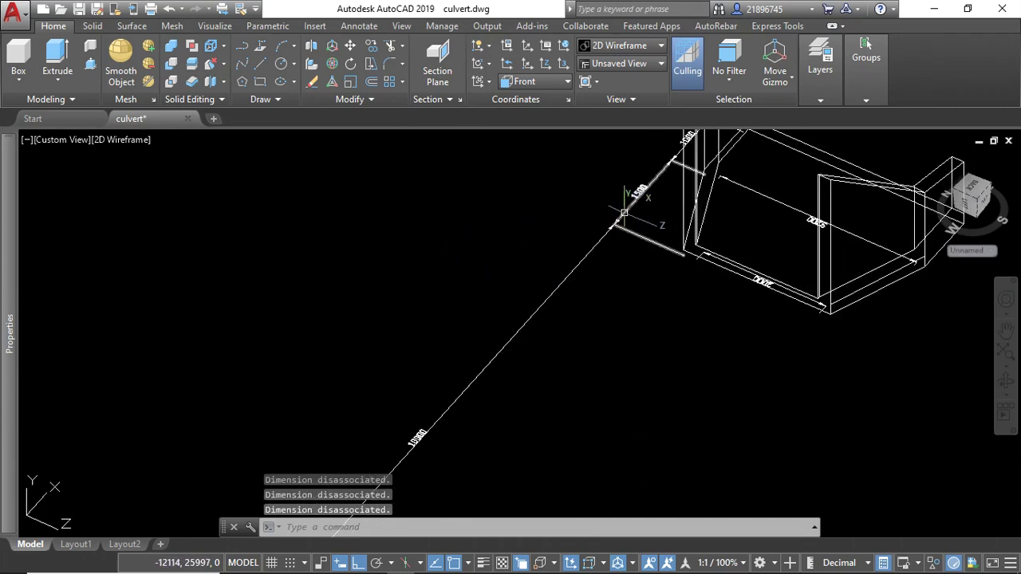
{"action": "left_click", "coordinate": [624, 212]}
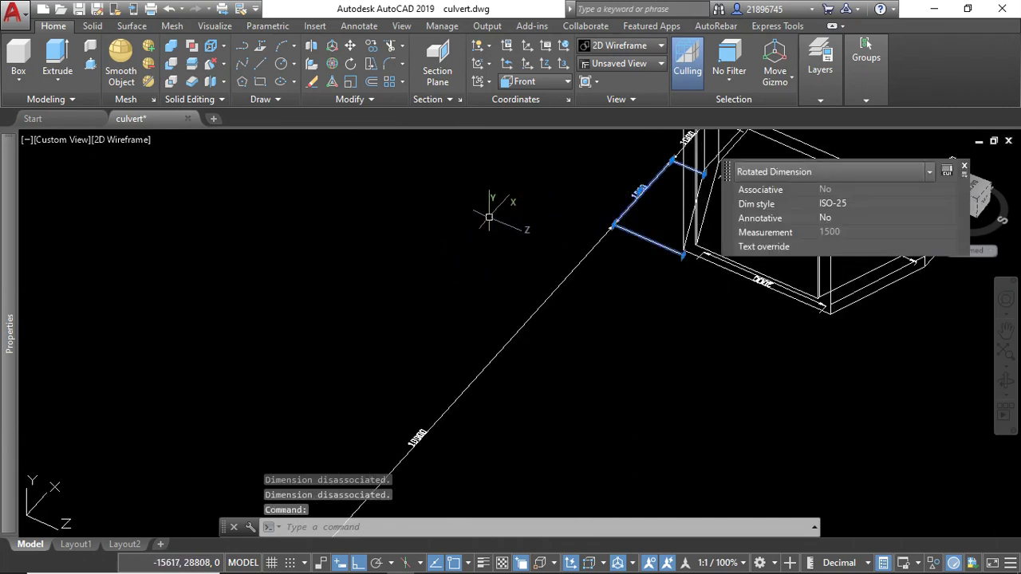
{"action": "right_click", "coordinate": [486, 220]}
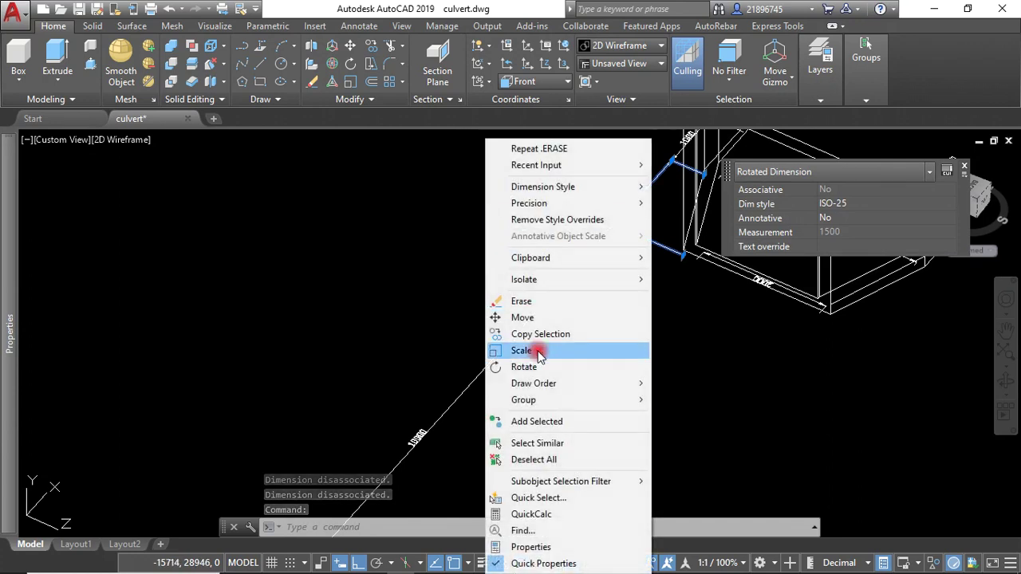
{"action": "left_click", "coordinate": [568, 447]}
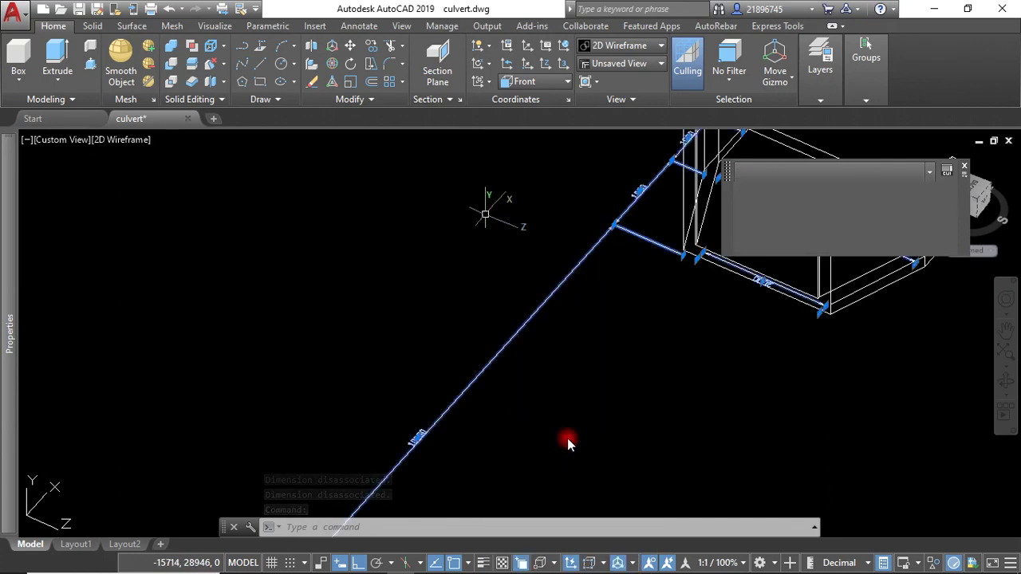
{"action": "key", "text": "Delete"}
{"action": "scroll", "coordinate": [604, 248], "scroll_direction": "down", "scroll_amount": 8}
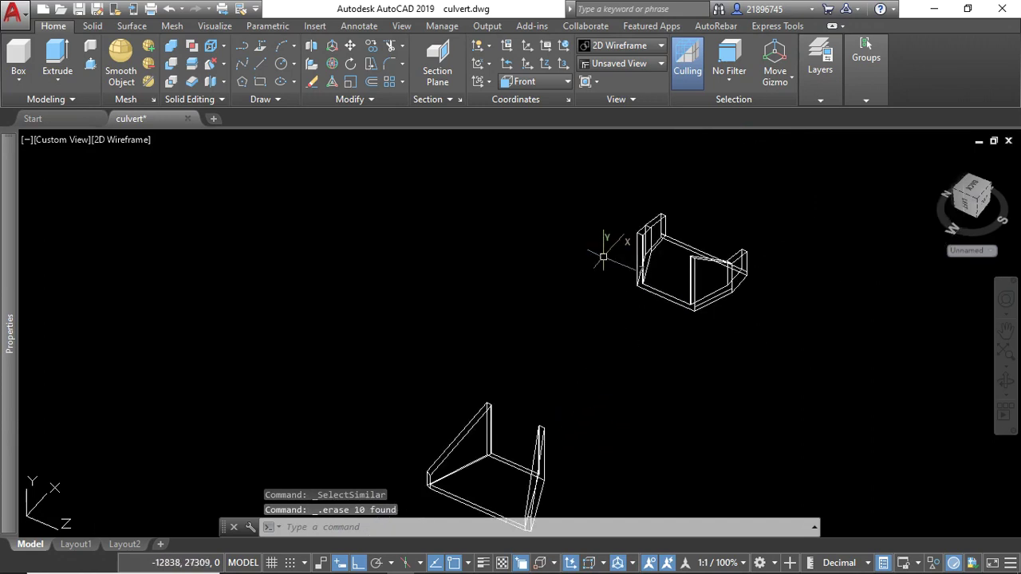
Step: End object isolation to bring back the hidden culvert barrel between the two wing-wall pieces
{"action": "left_click", "coordinate": [934, 563]}
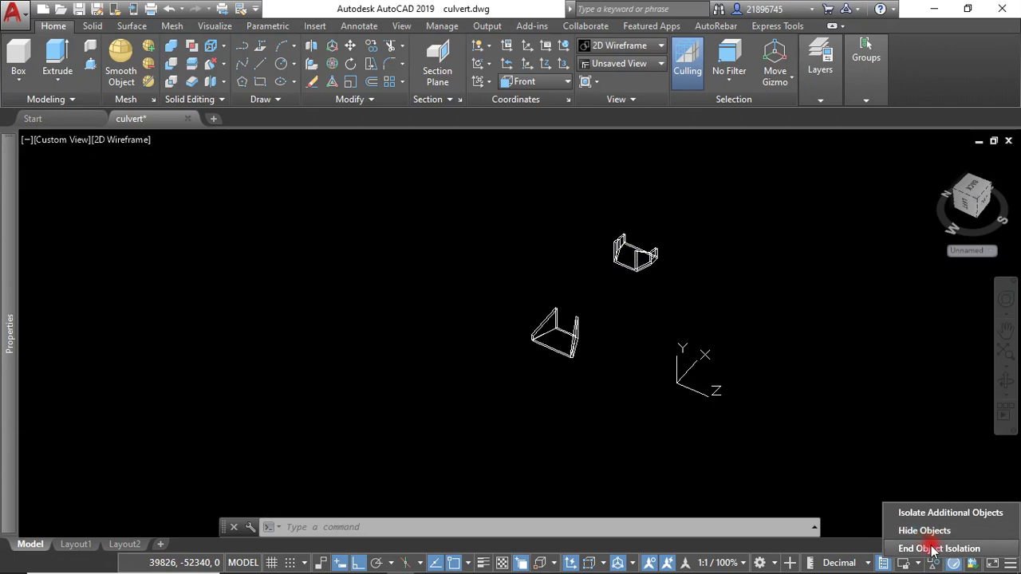
{"action": "left_click", "coordinate": [933, 549]}
{"action": "scroll", "coordinate": [602, 287], "scroll_direction": "up", "scroll_amount": 5}
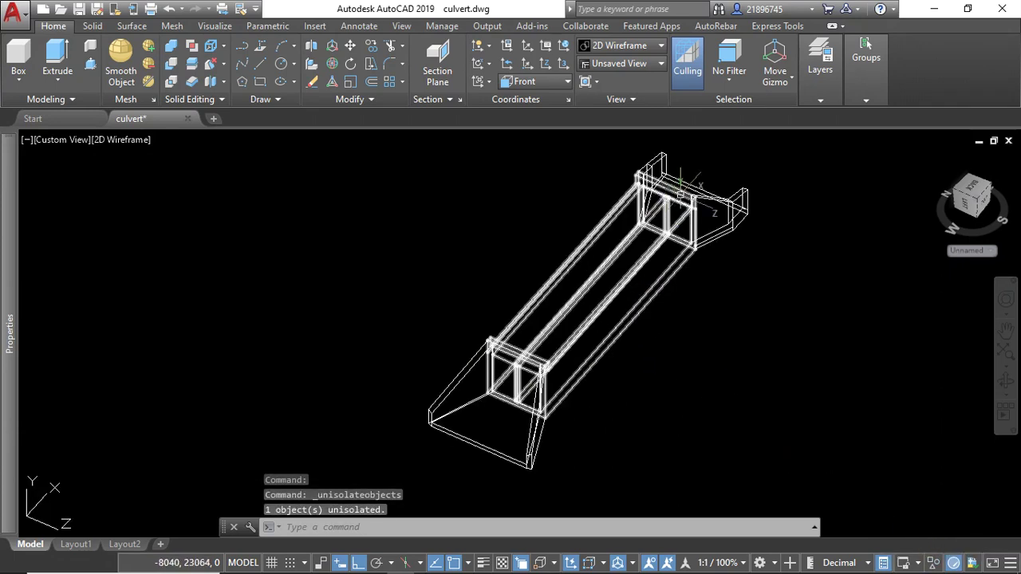
{"action": "scroll", "coordinate": [691, 184], "scroll_direction": "down", "scroll_amount": 5}
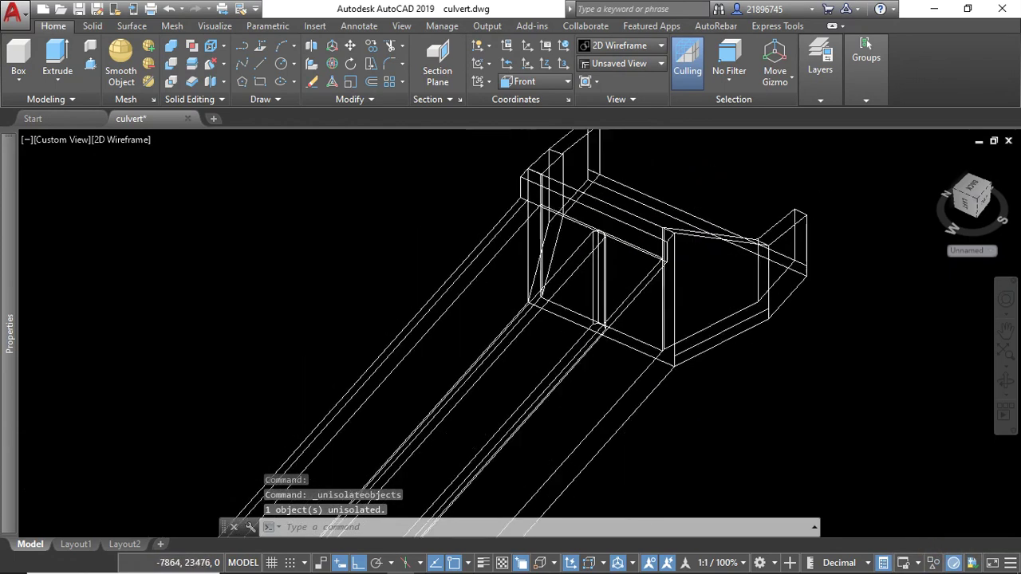
Step: Apply the Hidden visual style to the complete culvert and clear any selection
{"action": "left_click", "coordinate": [119, 141]}
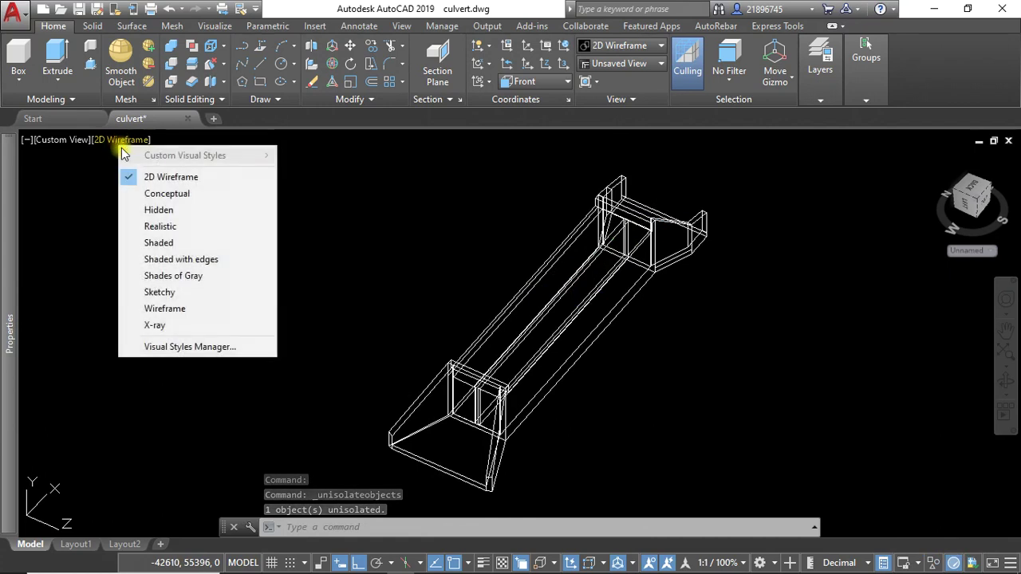
{"action": "left_click", "coordinate": [192, 214]}
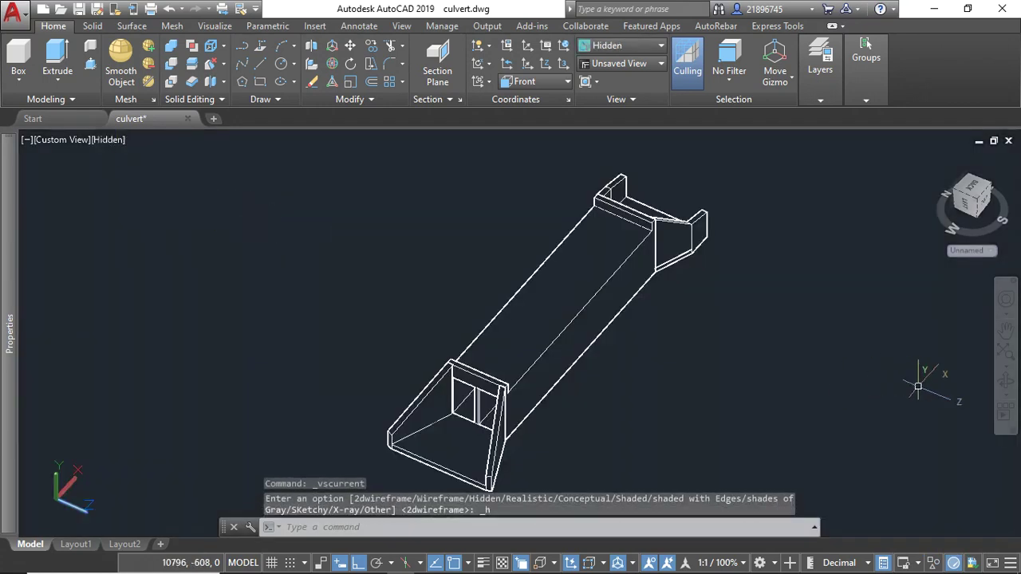
{"action": "left_click", "coordinate": [580, 379]}
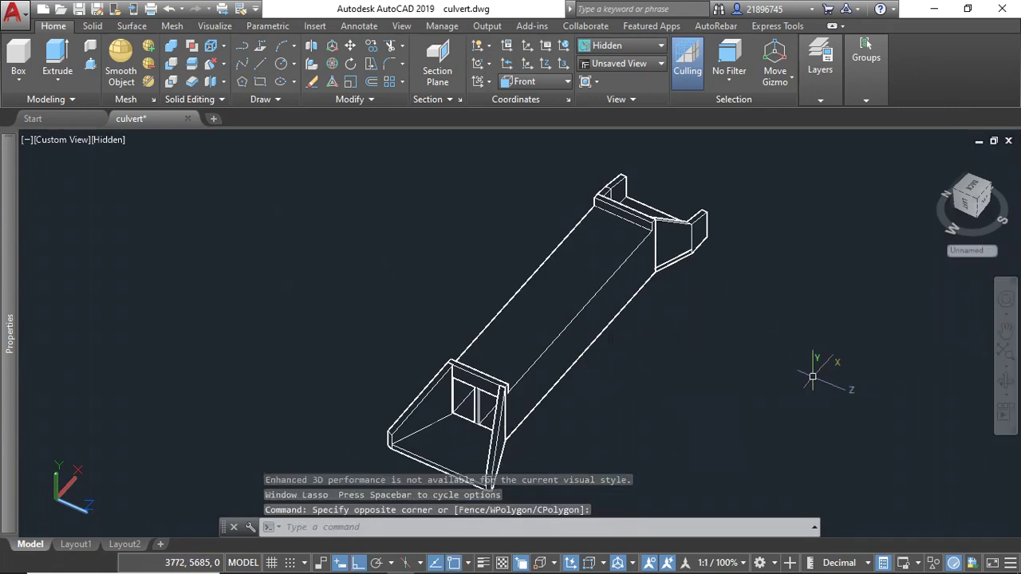
{"action": "key", "text": "Escape"}
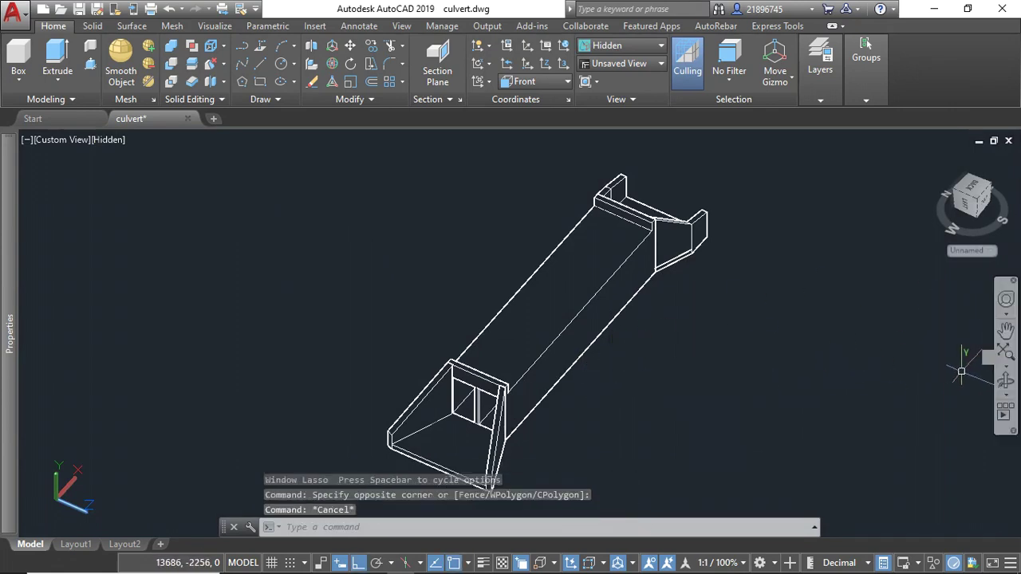
Step: Orbit to the near headwall and examine the joint between the wing walls, apron and barrel openings
{"action": "left_click", "coordinate": [1006, 382]}
{"action": "left_click_drag", "start_coordinate": [618, 385], "coordinate": [475, 371]}
{"action": "scroll", "coordinate": [476, 371], "scroll_direction": "up", "scroll_amount": 8}
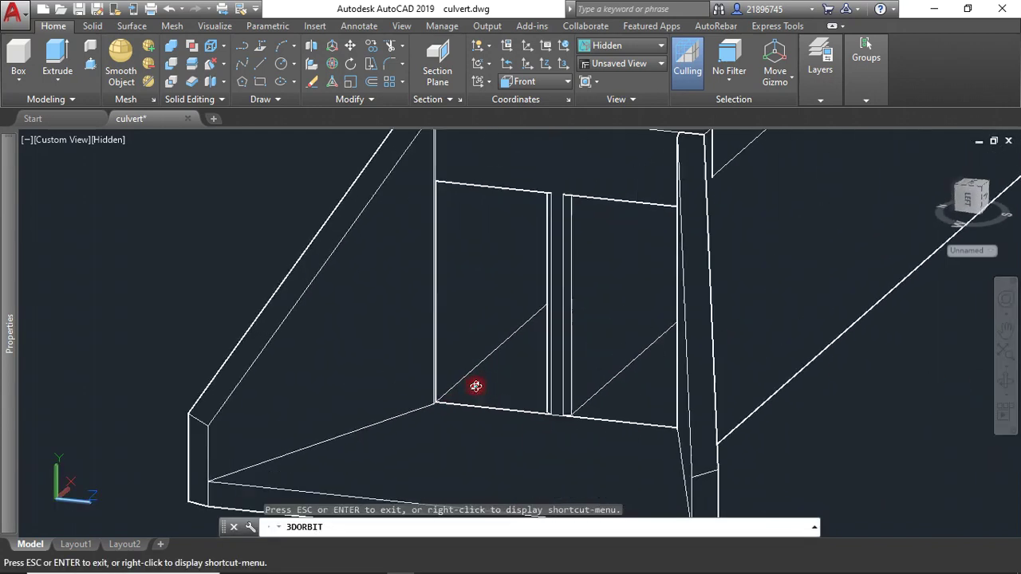
{"action": "scroll", "coordinate": [474, 373], "scroll_direction": "down", "scroll_amount": 10}
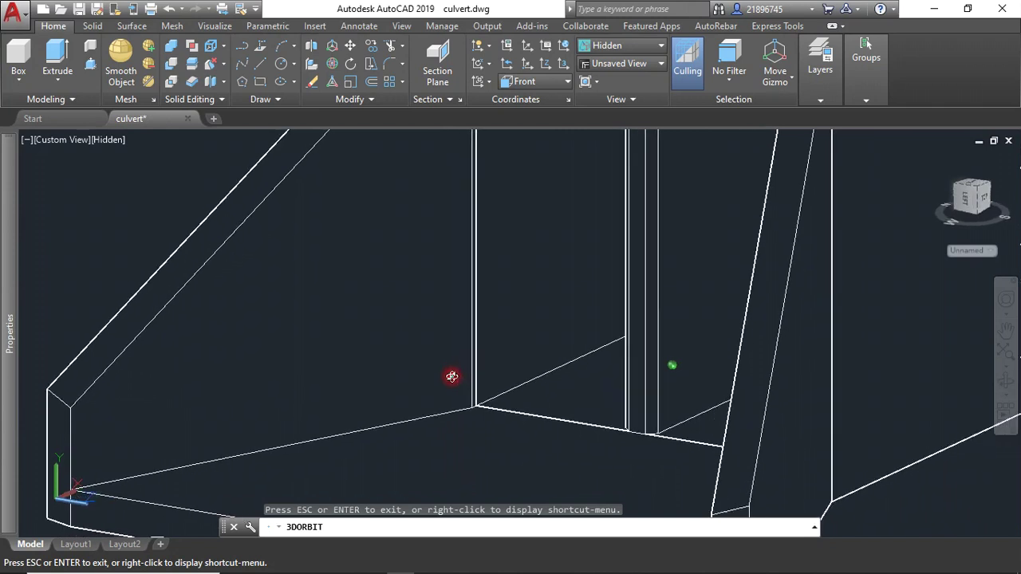
{"action": "scroll", "coordinate": [492, 279], "scroll_direction": "up", "scroll_amount": 2}
{"action": "left_click_drag", "start_coordinate": [494, 290], "coordinate": [504, 310]}
{"action": "key", "text": "Escape"}
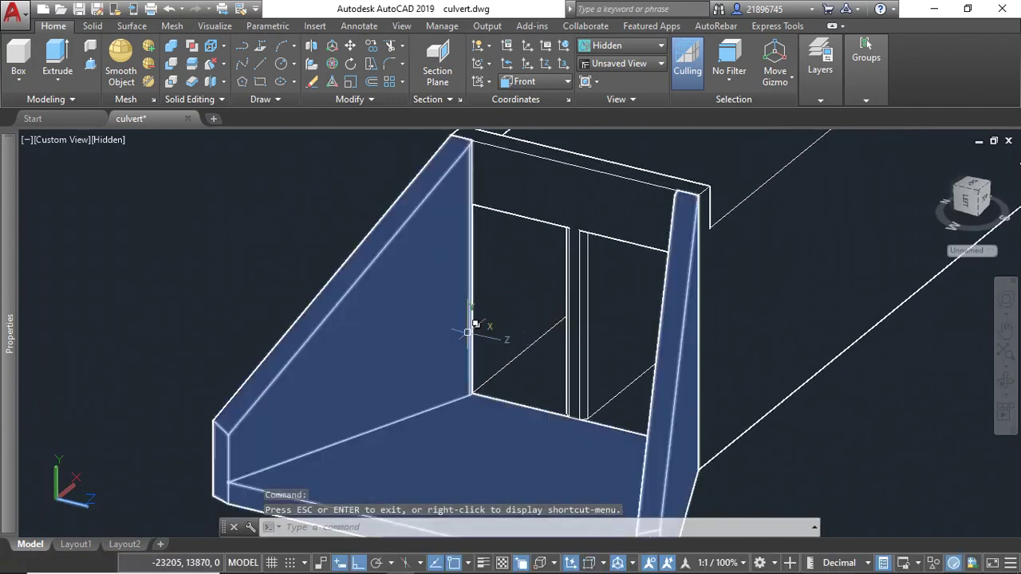
{"action": "scroll", "coordinate": [466, 319], "scroll_direction": "down", "scroll_amount": 5}
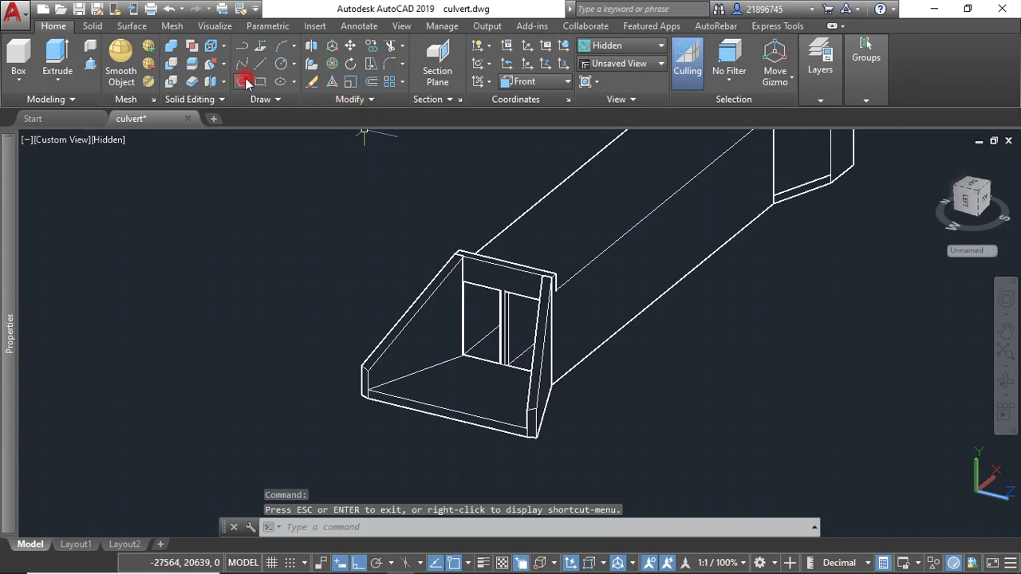
Step: Chamfer the bottom outer-wall edge of the near headwall's left barrel opening with both distances set to 75
{"action": "left_click", "coordinate": [93, 27]}
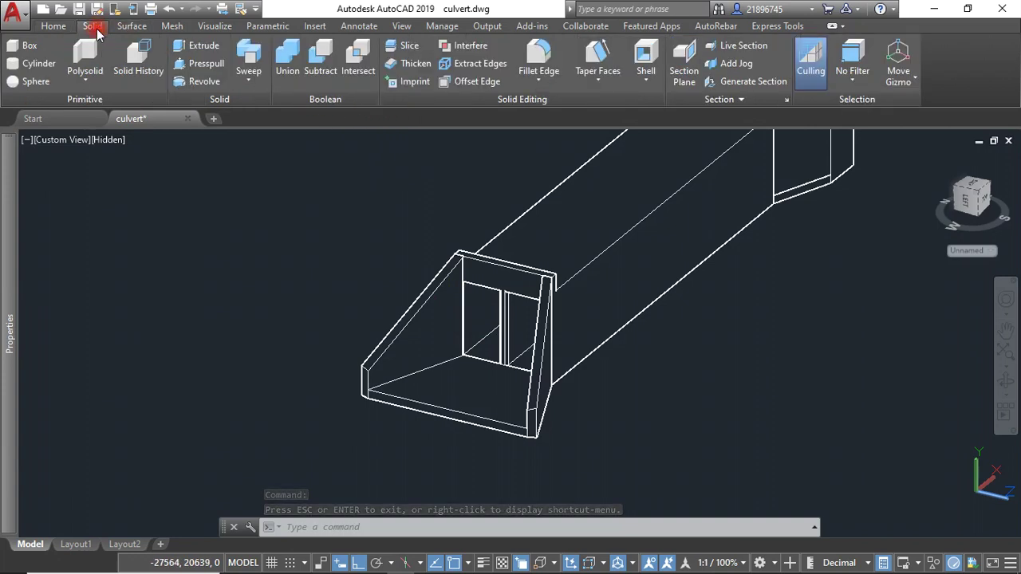
{"action": "left_click", "coordinate": [604, 80]}
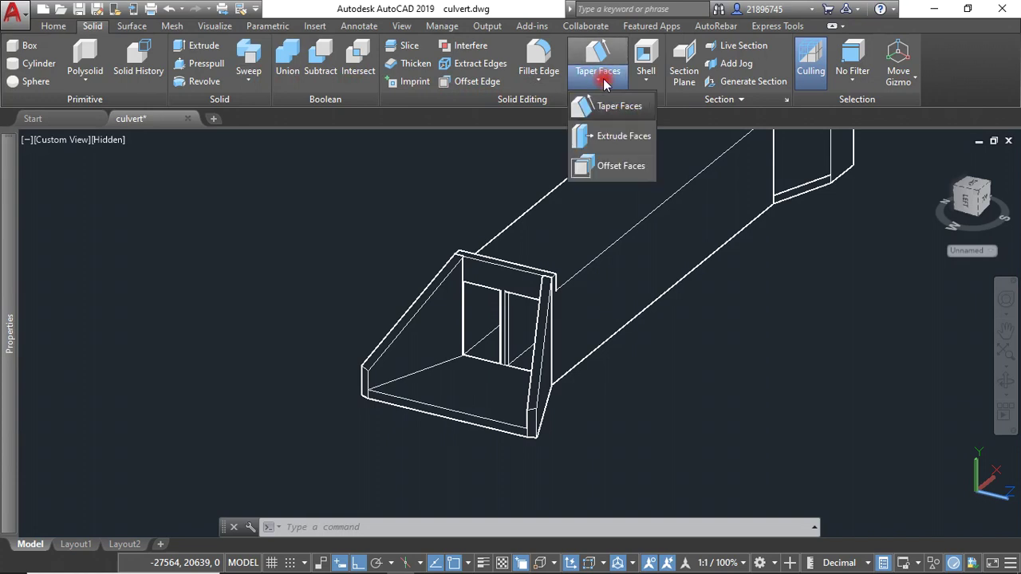
{"action": "left_click", "coordinate": [554, 81]}
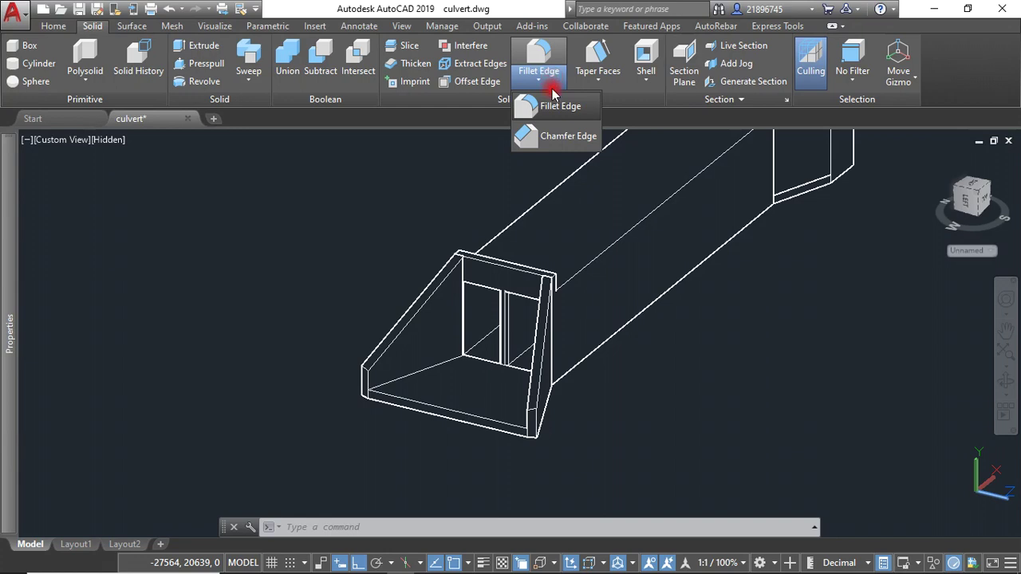
{"action": "left_click", "coordinate": [561, 137]}
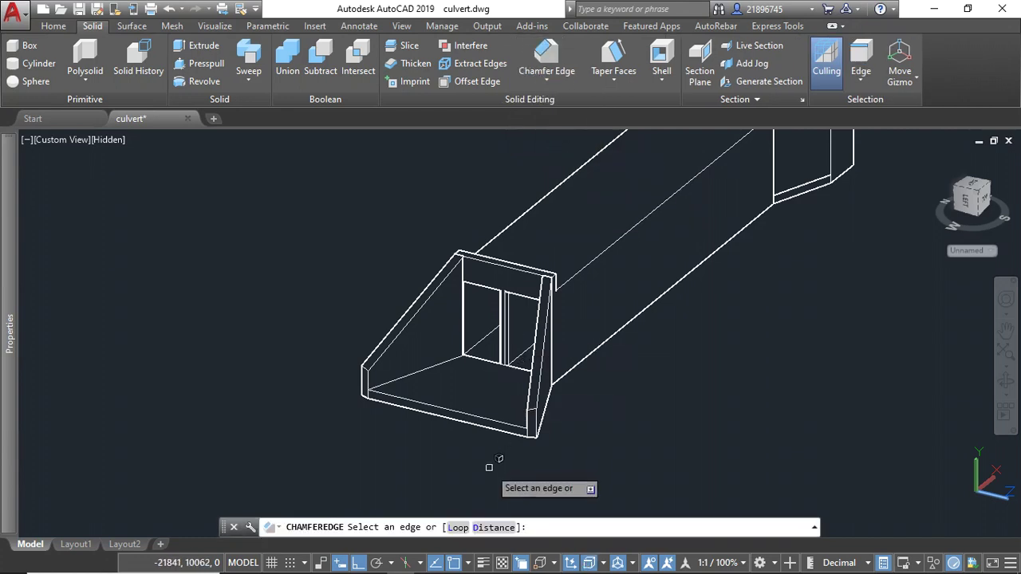
{"action": "left_click", "coordinate": [492, 528]}
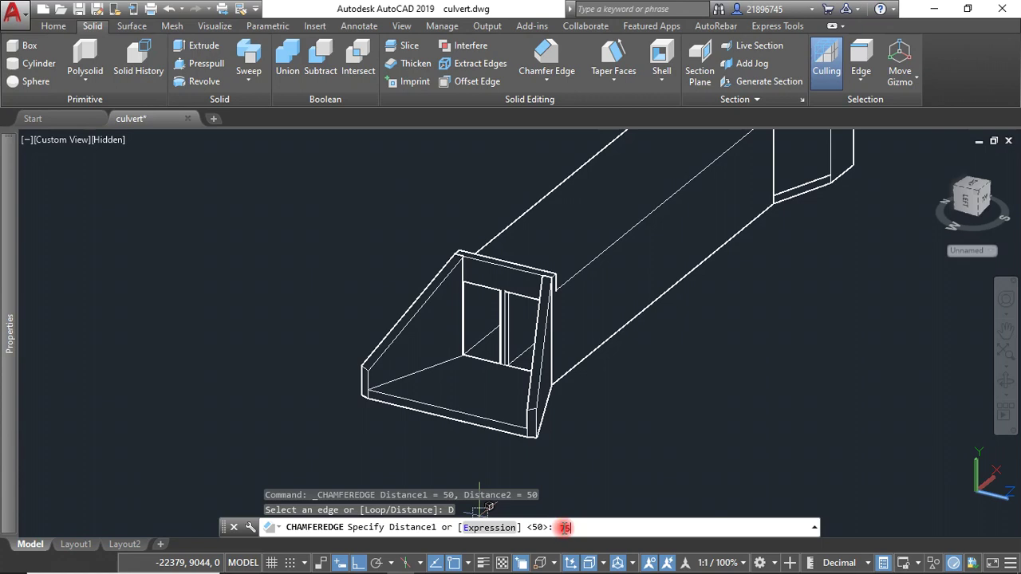
{"action": "key", "text": "Return"}
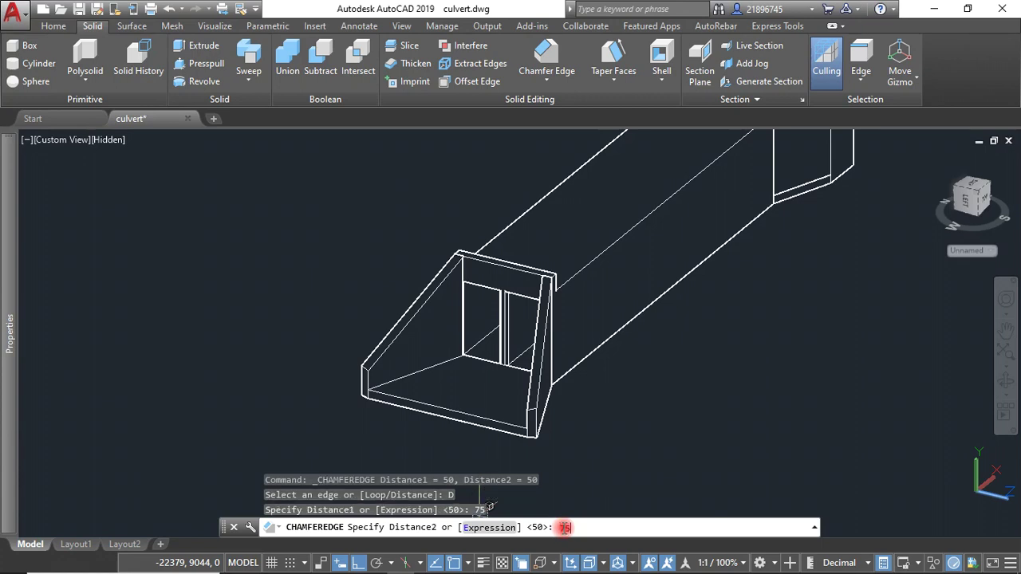
{"action": "key", "text": "Return"}
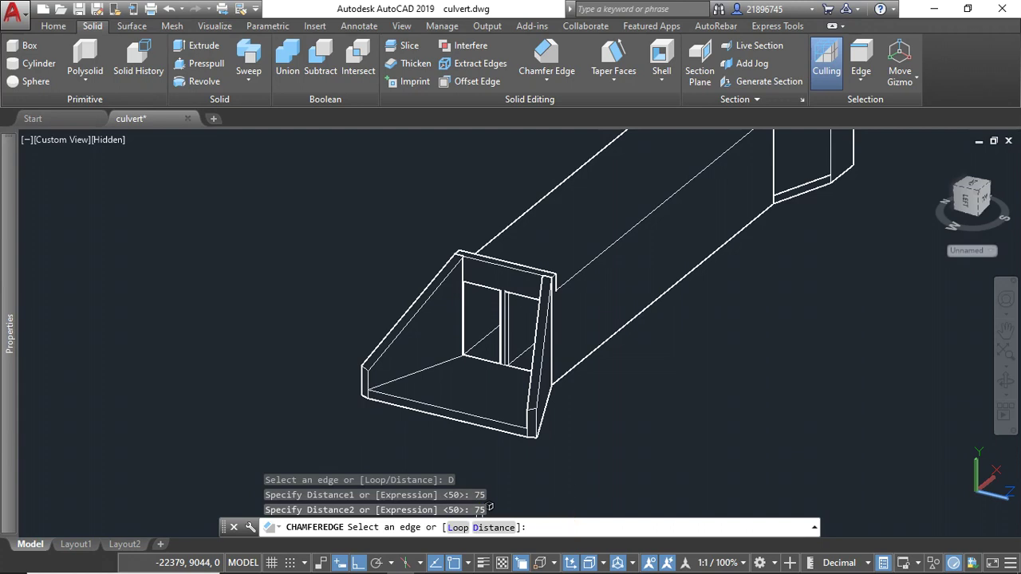
{"action": "scroll", "coordinate": [488, 361], "scroll_direction": "up", "scroll_amount": 5}
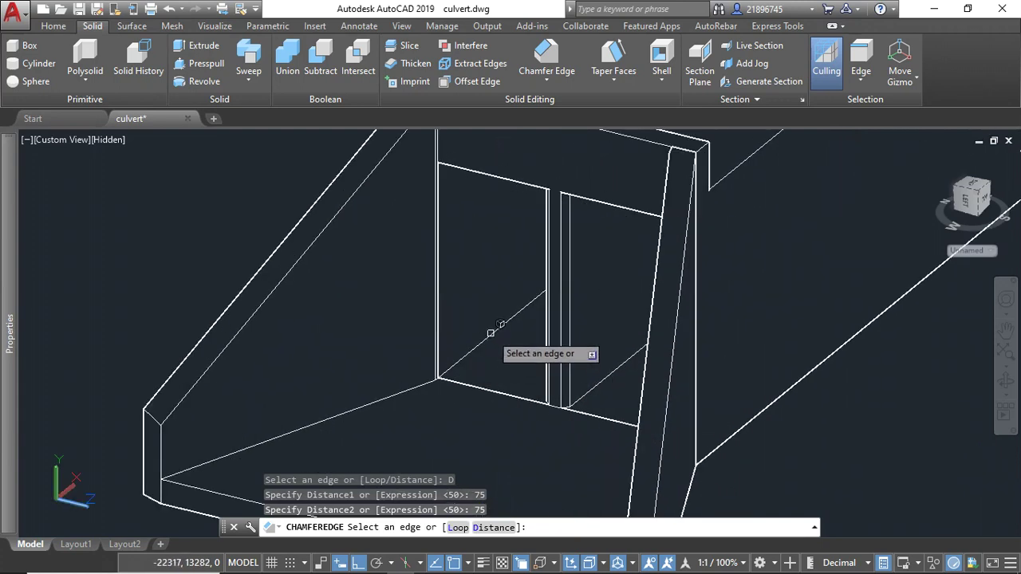
{"action": "left_click", "coordinate": [491, 332]}
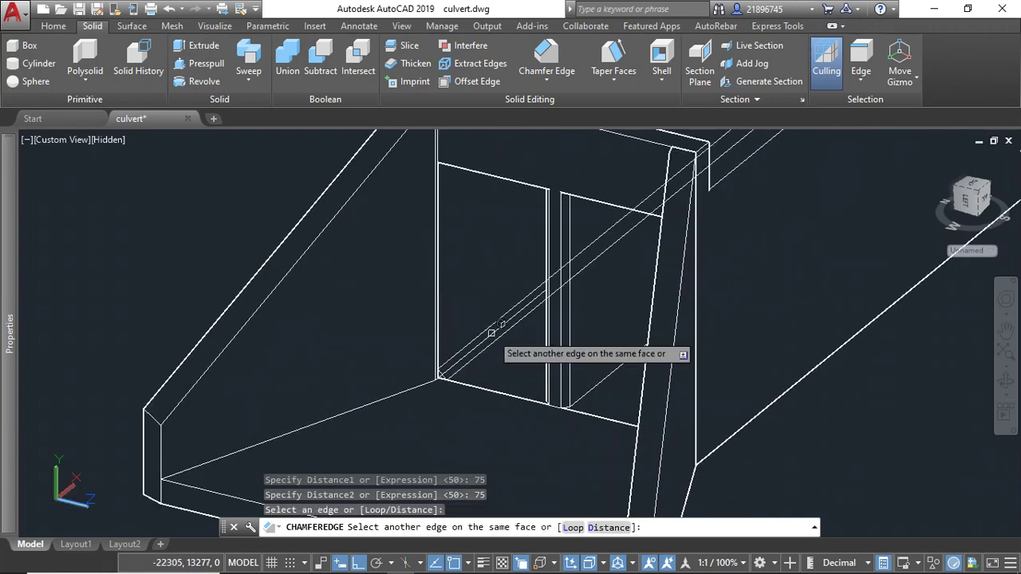
{"action": "left_click", "coordinate": [491, 332]}
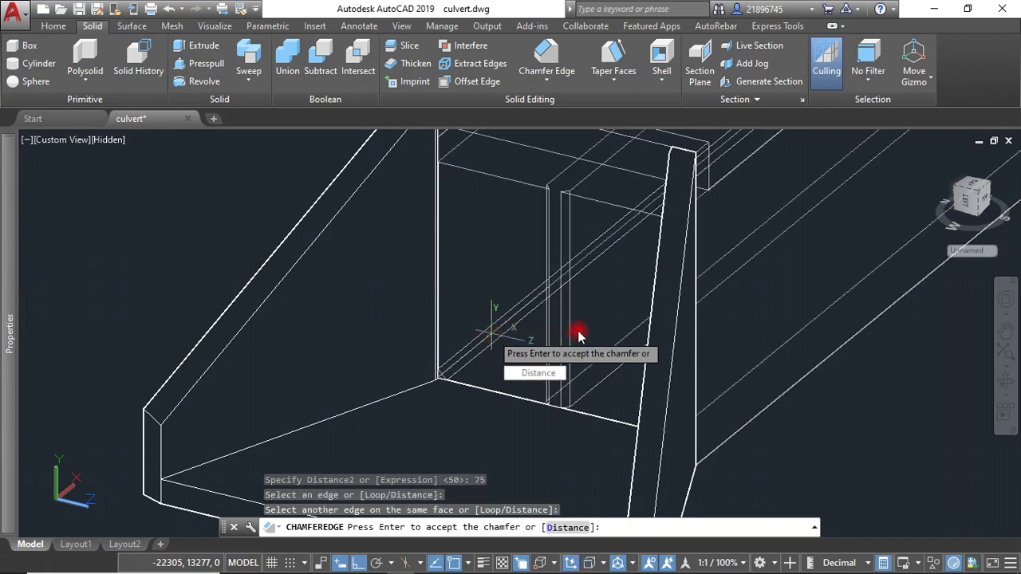
{"action": "key", "text": "Return"}
{"action": "scroll", "coordinate": [477, 384], "scroll_direction": "down", "scroll_amount": 5}
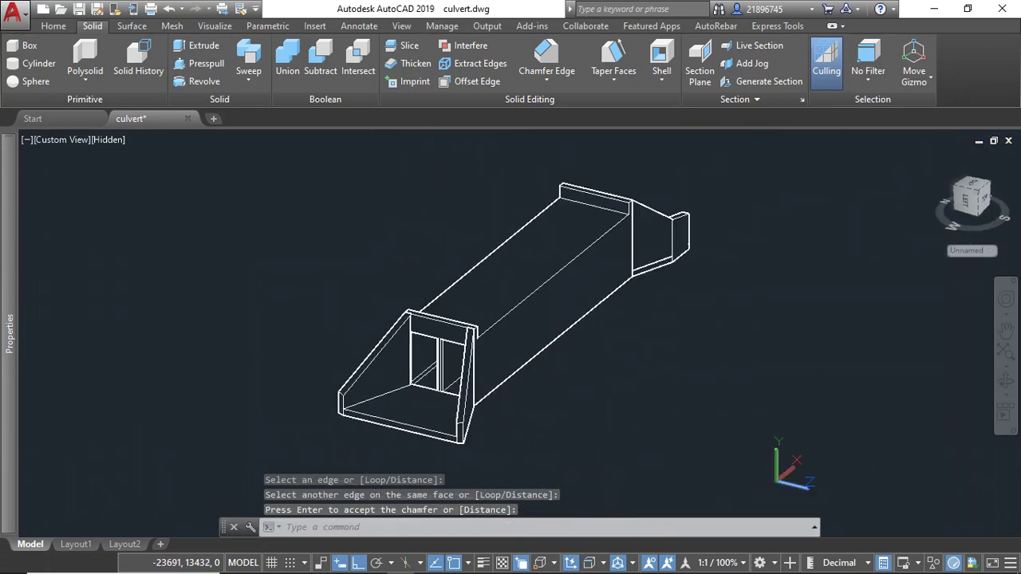
Step: Chamfer the bottom outer-wall edge of the right barrel opening, keeping both distances at 75
{"action": "left_click", "coordinate": [1006, 382]}
{"action": "left_click_drag", "start_coordinate": [491, 391], "coordinate": [596, 385]}
{"action": "scroll", "coordinate": [606, 367], "scroll_direction": "up", "scroll_amount": 2}
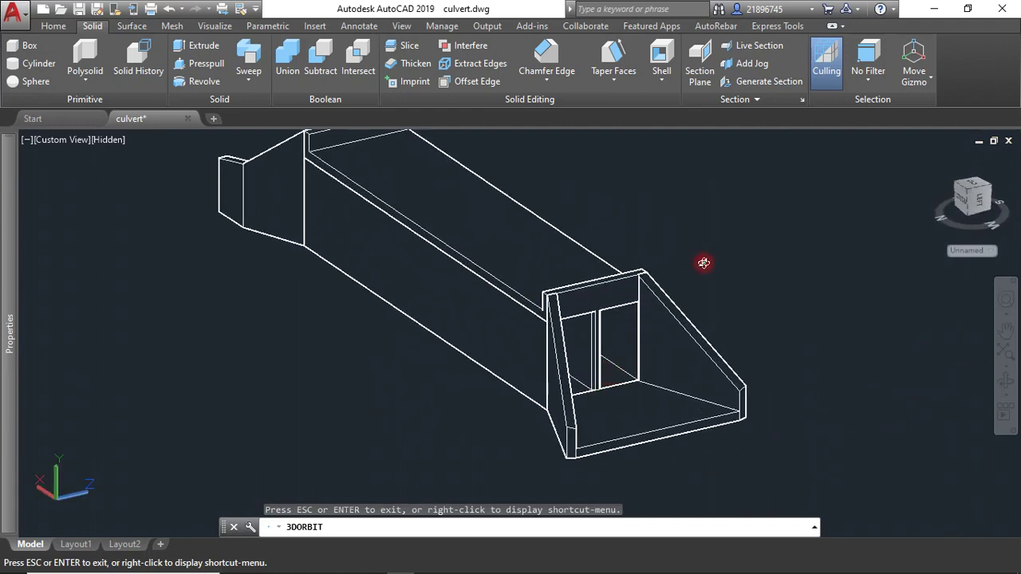
{"action": "key", "text": "Escape"}
{"action": "left_click", "coordinate": [556, 83]}
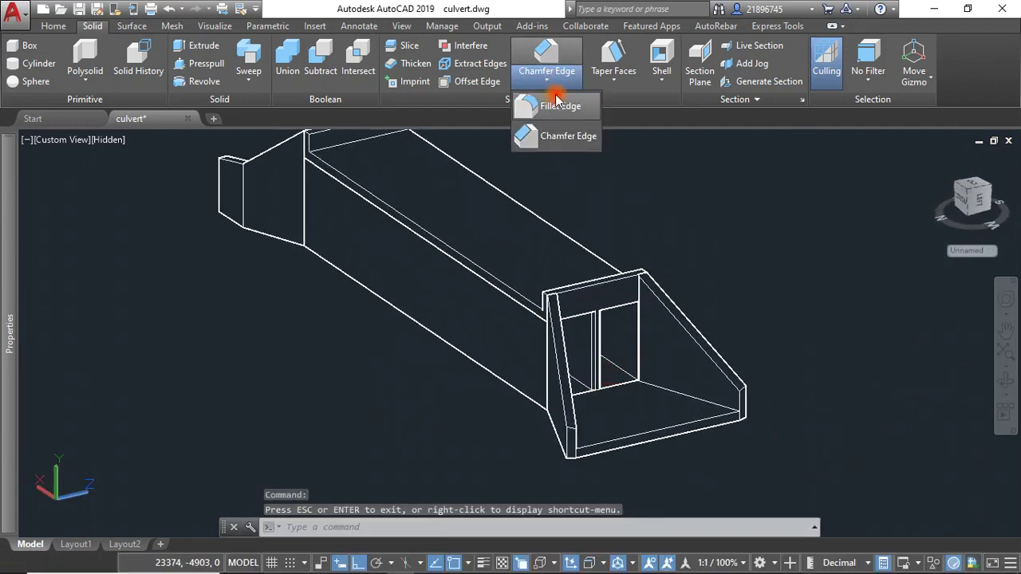
{"action": "left_click", "coordinate": [530, 132]}
{"action": "scroll", "coordinate": [606, 373], "scroll_direction": "up", "scroll_amount": 3}
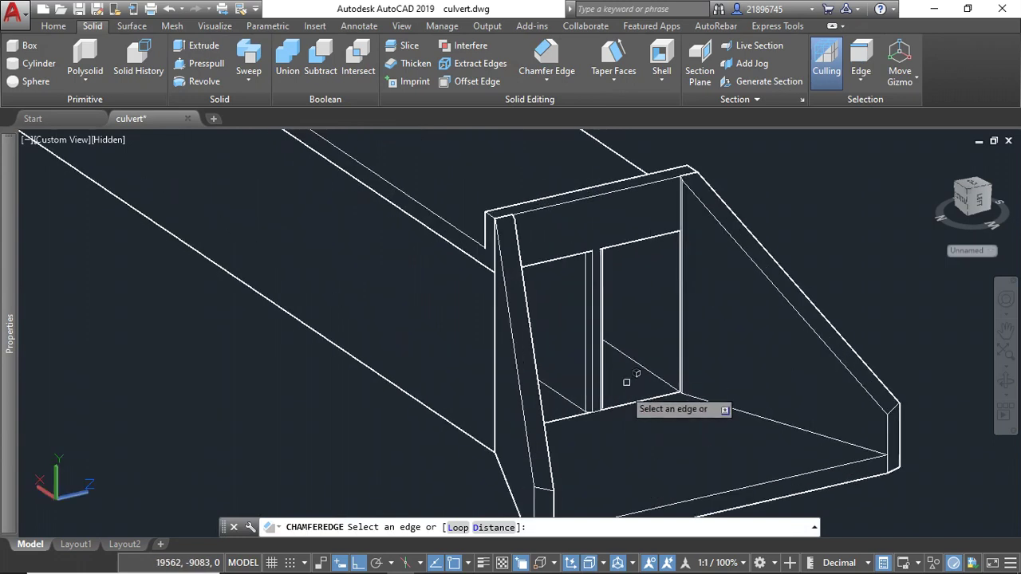
{"action": "left_click", "coordinate": [495, 528]}
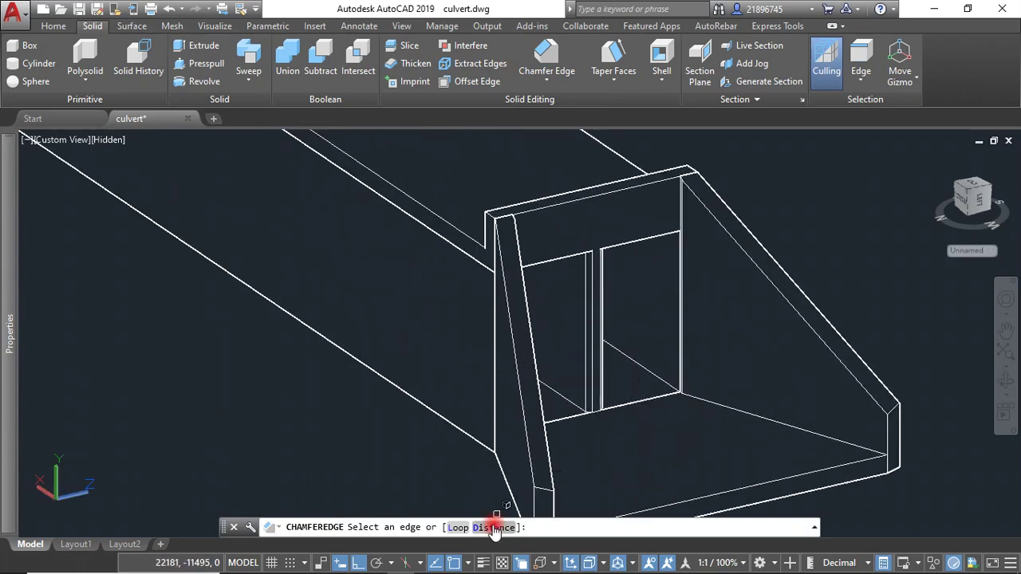
{"action": "key", "text": "Return"}
{"action": "key", "text": "Return"}
{"action": "left_click", "coordinate": [654, 376]}
{"action": "left_click", "coordinate": [655, 376]}
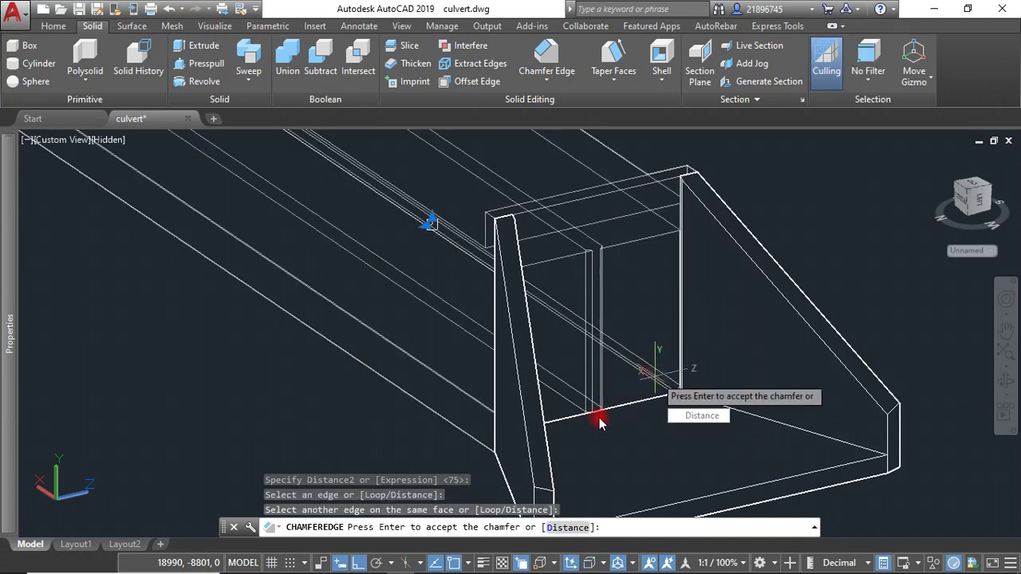
{"action": "key", "text": "Return"}
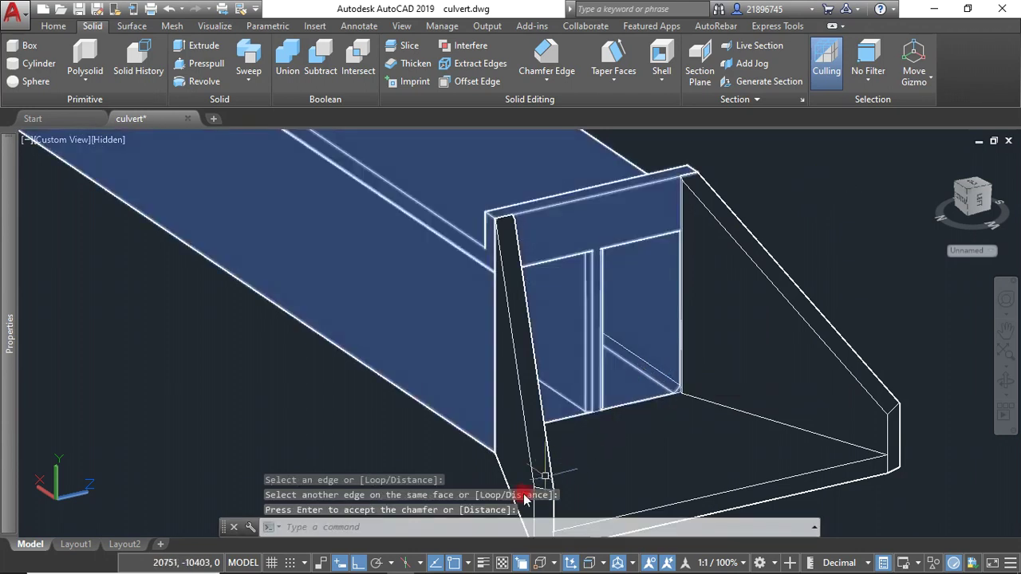
Step: Chamfer the left barrel opening's bottom edge along the middle wall with the same 75 distances
{"action": "key", "text": "Return"}
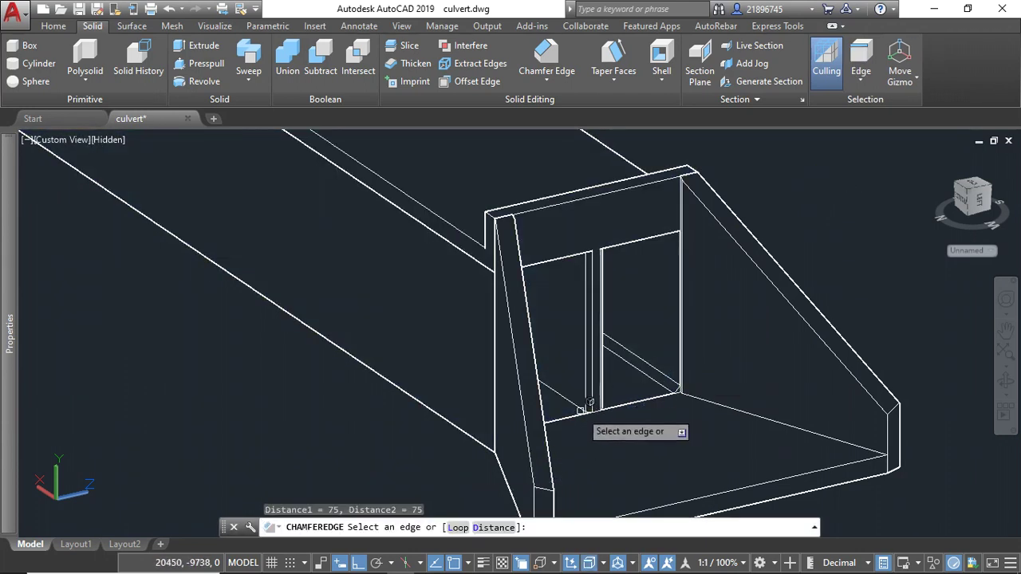
{"action": "scroll", "coordinate": [604, 411], "scroll_direction": "up", "scroll_amount": 3}
{"action": "left_click", "coordinate": [559, 393]}
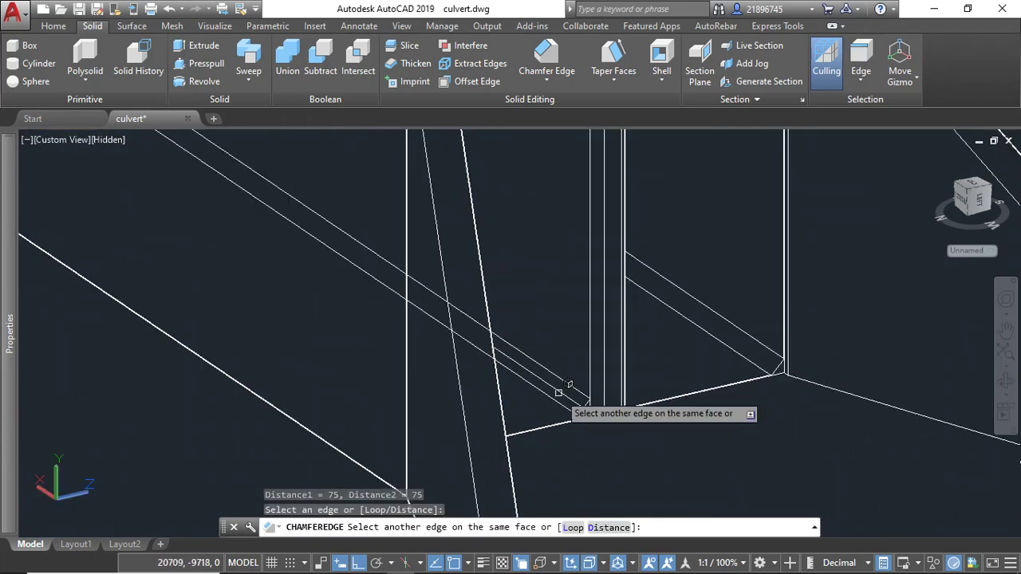
{"action": "left_click", "coordinate": [560, 397]}
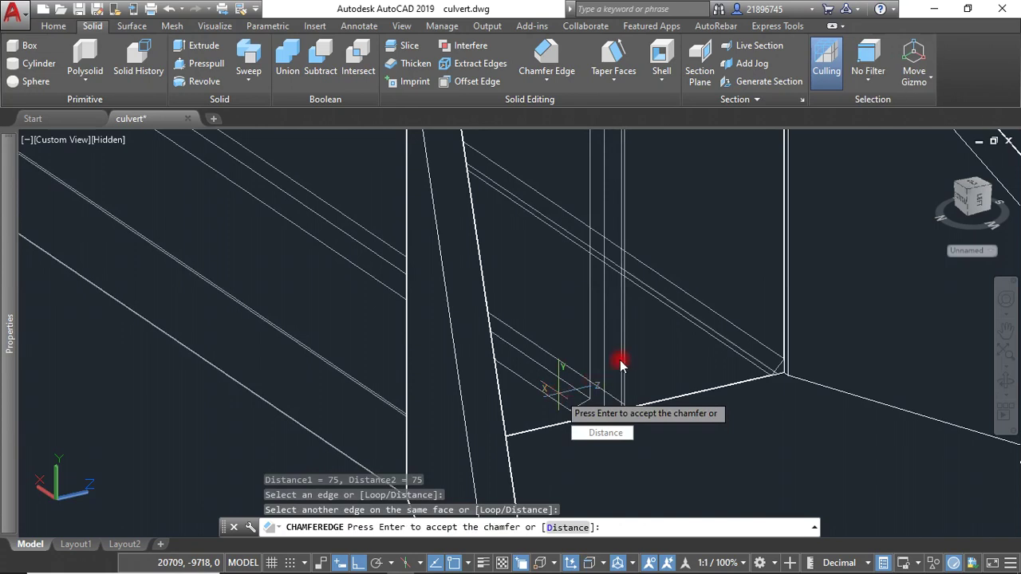
{"action": "key", "text": "Return"}
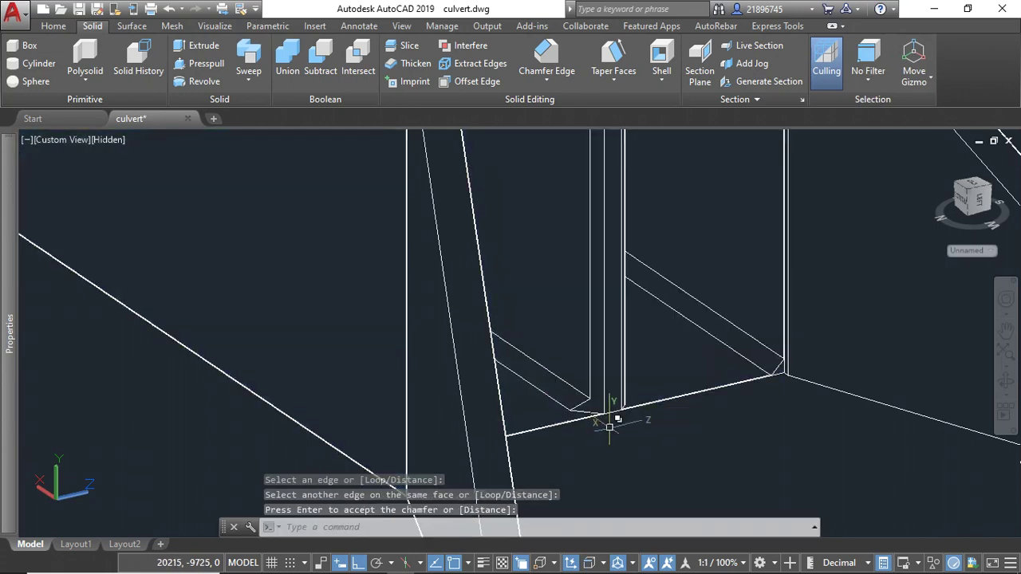
{"action": "scroll", "coordinate": [654, 423], "scroll_direction": "down", "scroll_amount": 3}
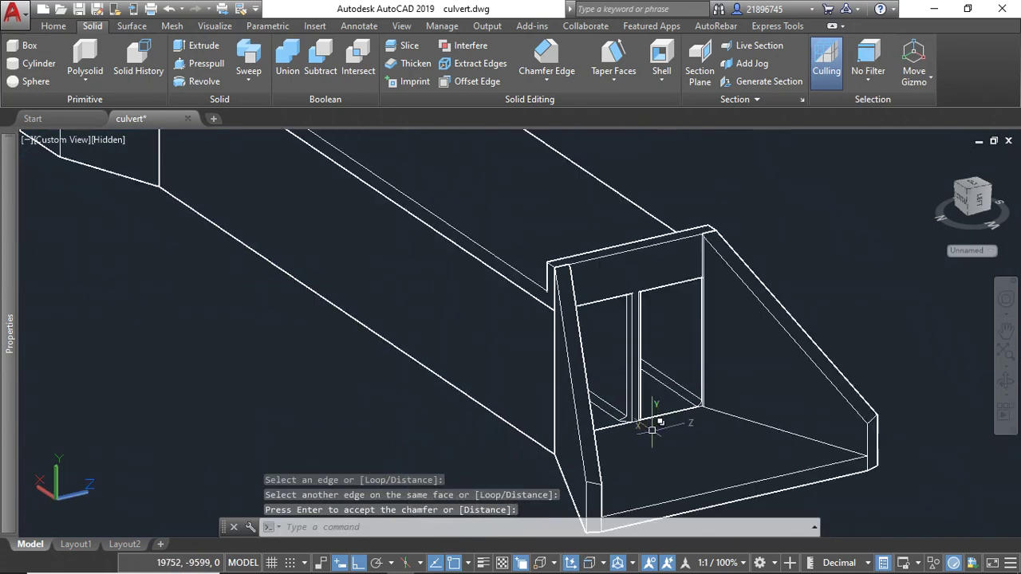
Step: Chamfer the right barrel opening's bottom edge along the middle wall with the same 75 distances
{"action": "left_click", "coordinate": [1004, 382]}
{"action": "left_click_drag", "start_coordinate": [937, 367], "coordinate": [798, 421]}
{"action": "scroll", "coordinate": [797, 421], "scroll_direction": "up", "scroll_amount": 5}
{"action": "key", "text": "Escape"}
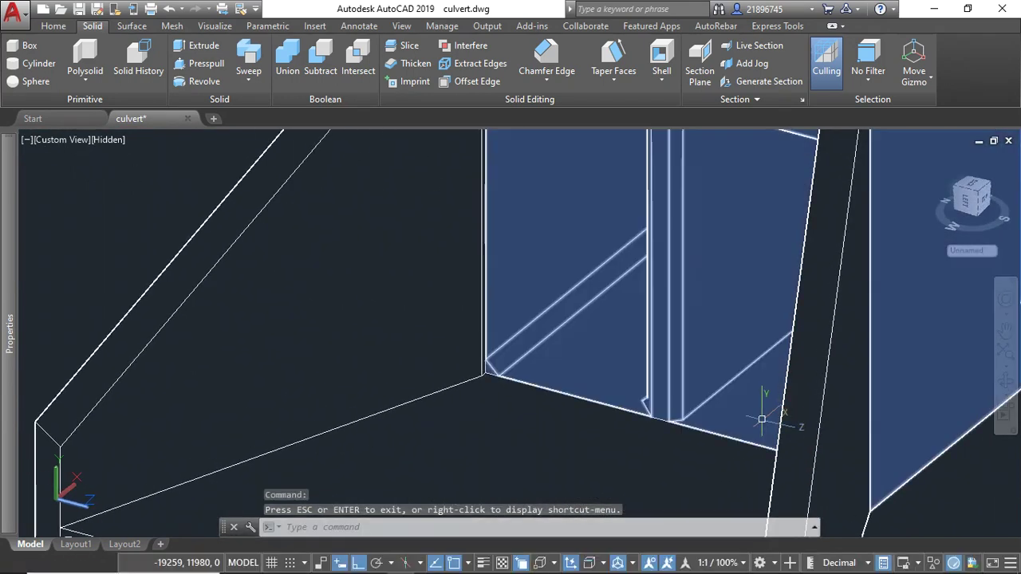
{"action": "key", "text": "Return"}
{"action": "key", "text": "Escape"}
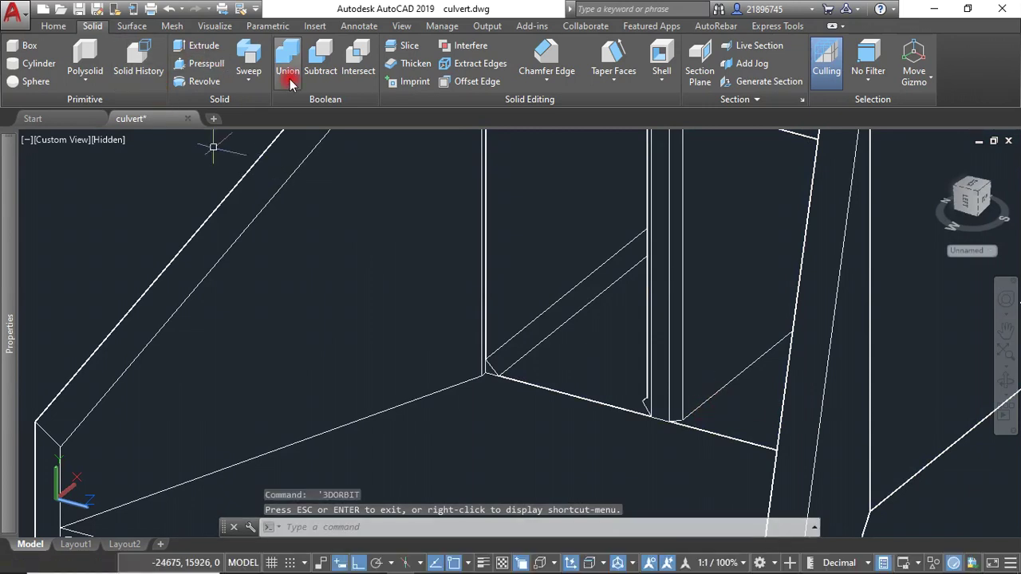
{"action": "left_click", "coordinate": [546, 76]}
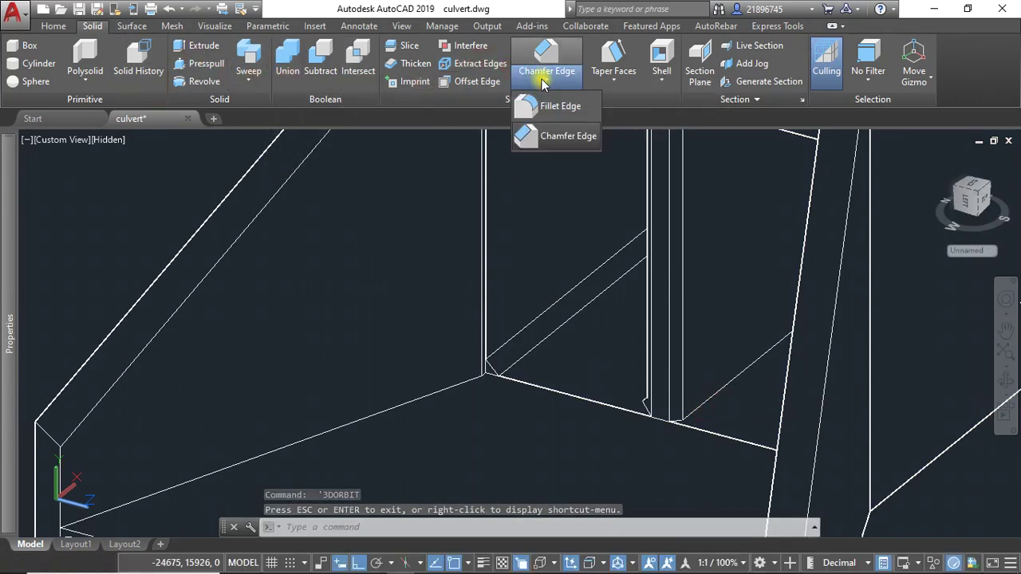
{"action": "left_click", "coordinate": [558, 137]}
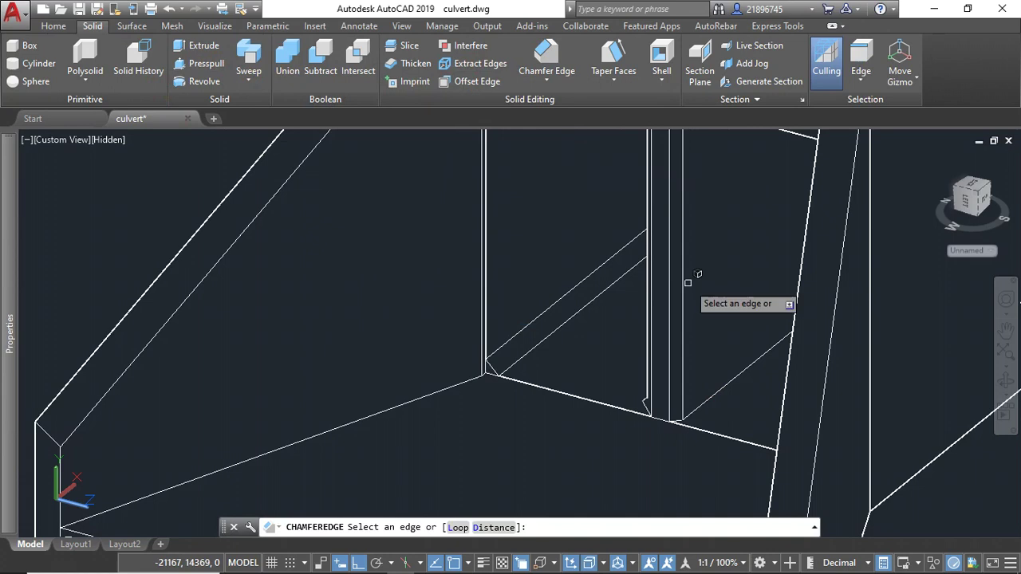
{"action": "left_click", "coordinate": [732, 379]}
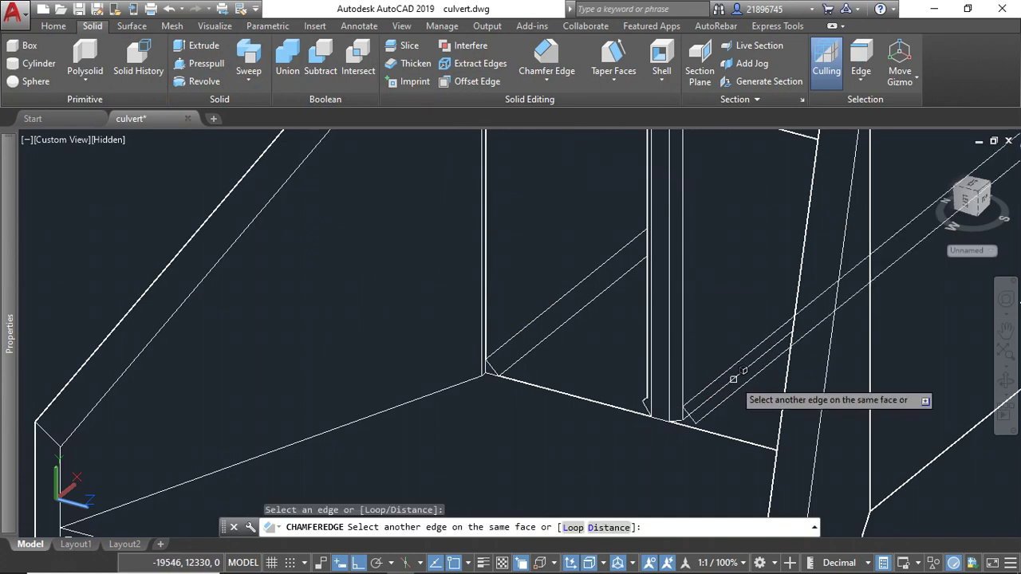
{"action": "left_click", "coordinate": [732, 380]}
{"action": "key", "text": "Return"}
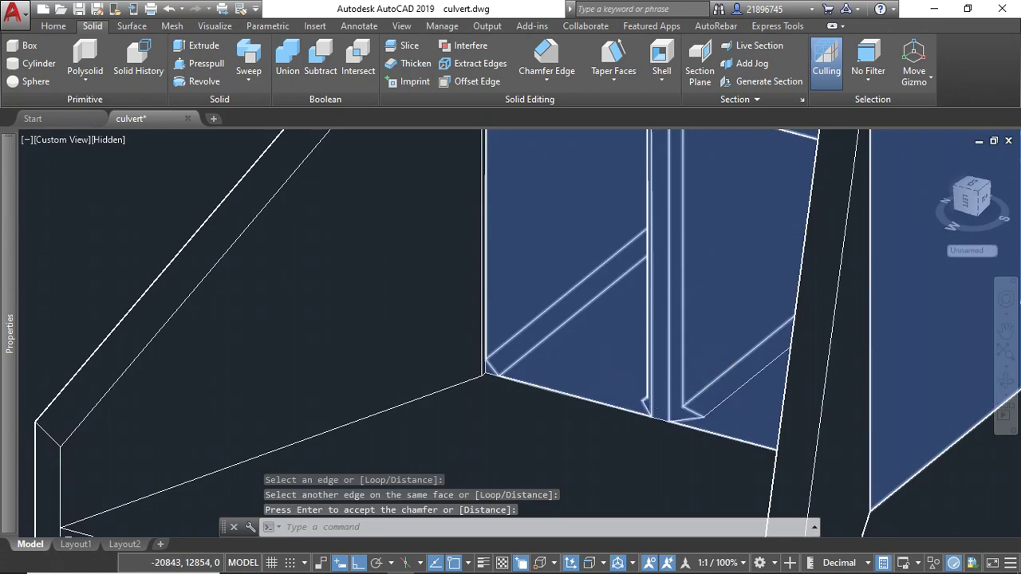
{"action": "scroll", "coordinate": [602, 389], "scroll_direction": "down", "scroll_amount": 5}
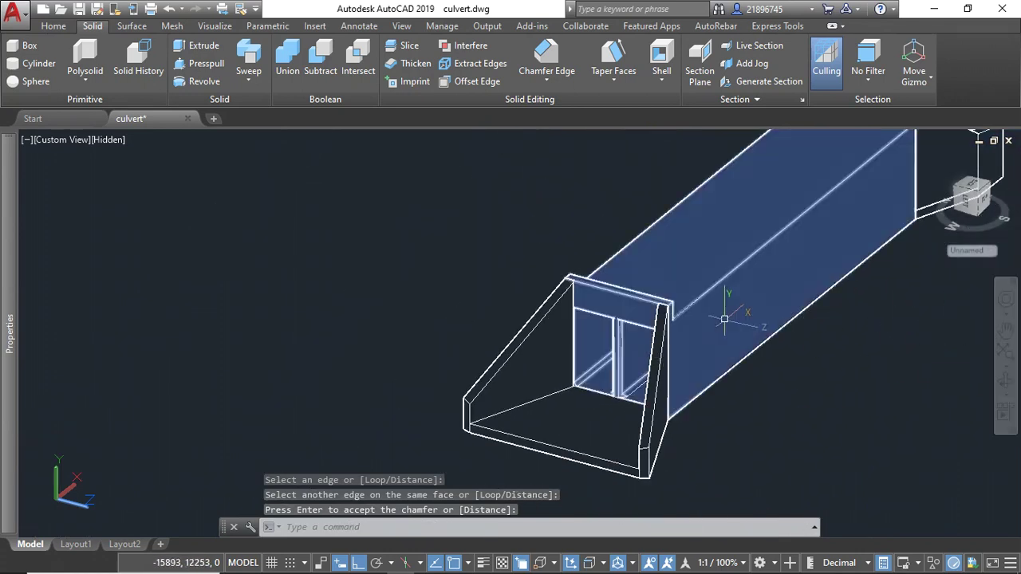
Step: Chamfer the right barrel opening's top edge along the outer wall with the same 75 distances
{"action": "left_click", "coordinate": [1005, 381]}
{"action": "left_click_drag", "start_coordinate": [813, 356], "coordinate": [567, 359]}
{"action": "scroll", "coordinate": [421, 438], "scroll_direction": "up", "scroll_amount": 4}
{"action": "key", "text": "Escape"}
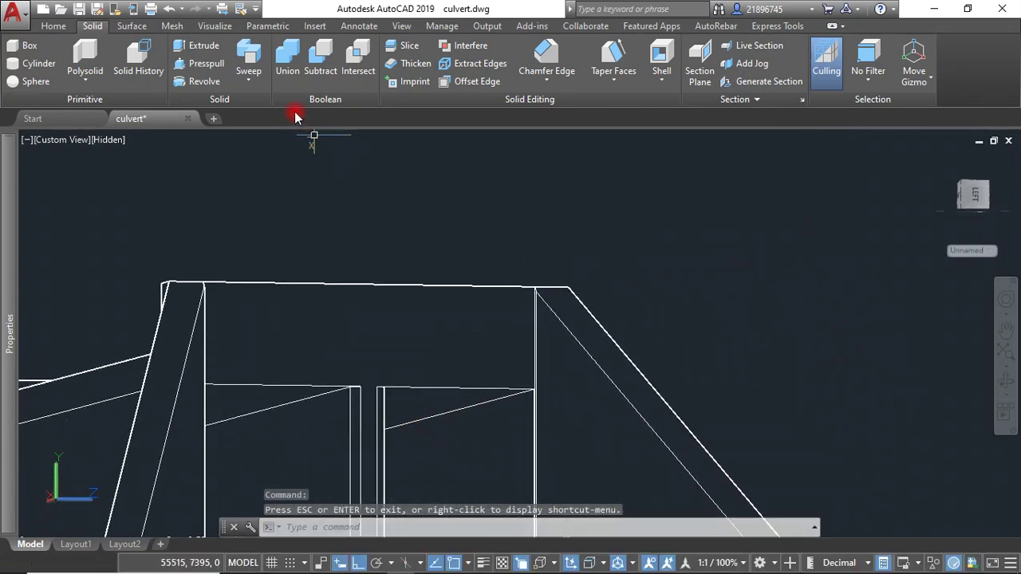
{"action": "left_click", "coordinate": [546, 80]}
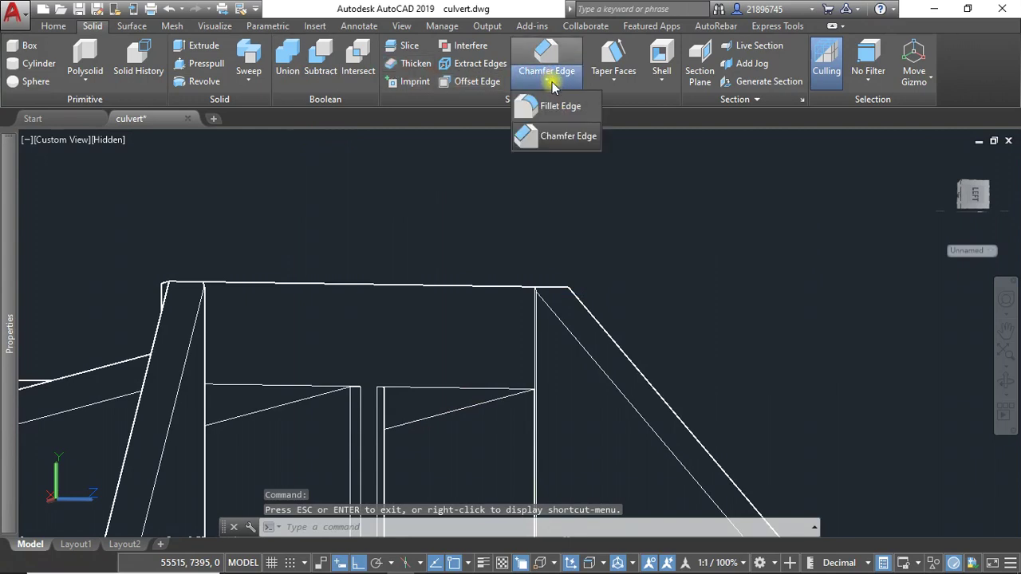
{"action": "left_click", "coordinate": [568, 136]}
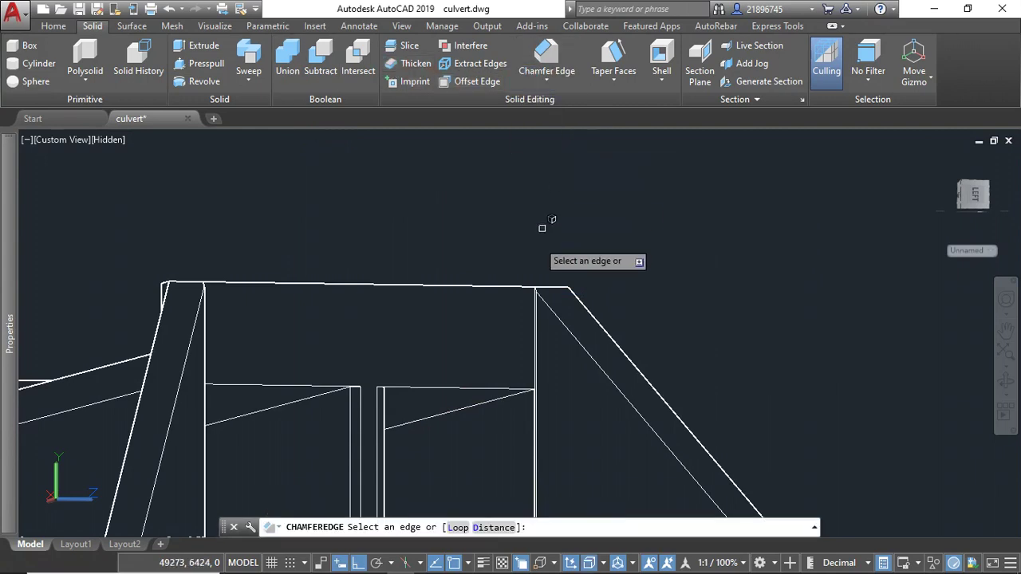
{"action": "left_click", "coordinate": [499, 398]}
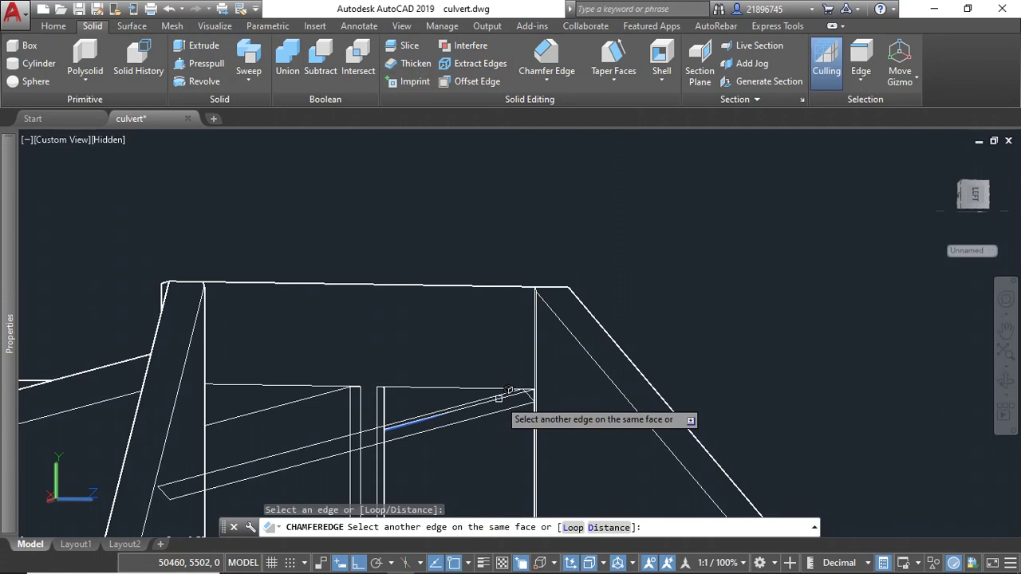
{"action": "key", "text": "Return"}
{"action": "key", "text": "Return"}
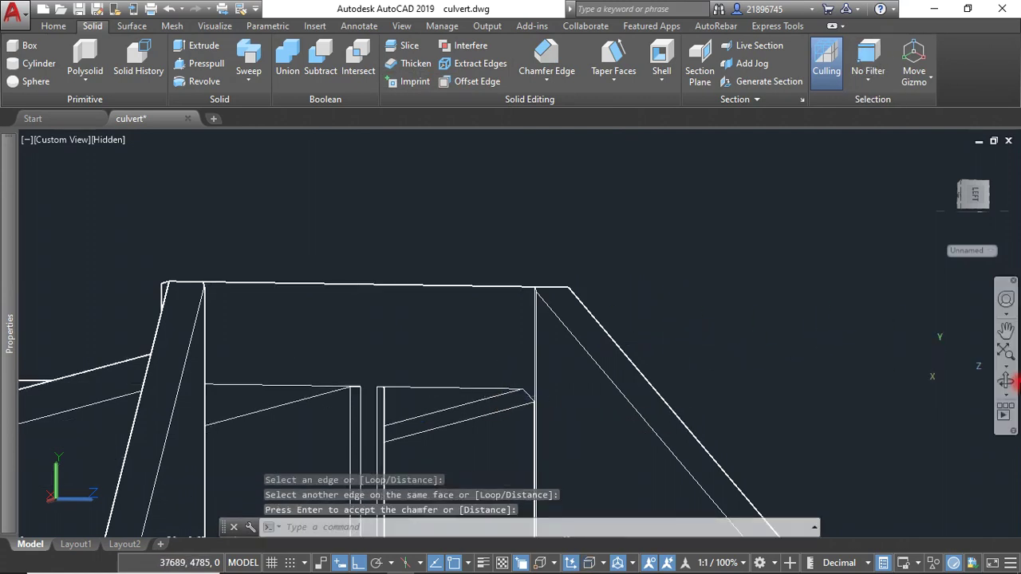
Step: Chamfer the right barrel opening's top edge along the middle wall, keeping both distances at 75
{"action": "left_click", "coordinate": [1007, 383]}
{"action": "left_click_drag", "start_coordinate": [639, 384], "coordinate": [502, 276]}
{"action": "key", "text": "Escape"}
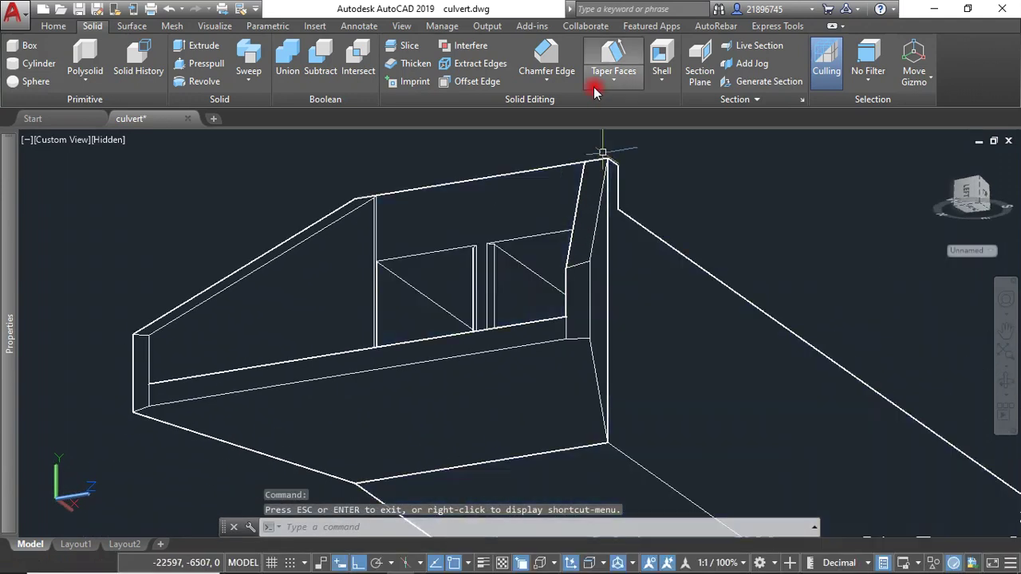
{"action": "left_click", "coordinate": [565, 75]}
{"action": "left_click", "coordinate": [586, 136]}
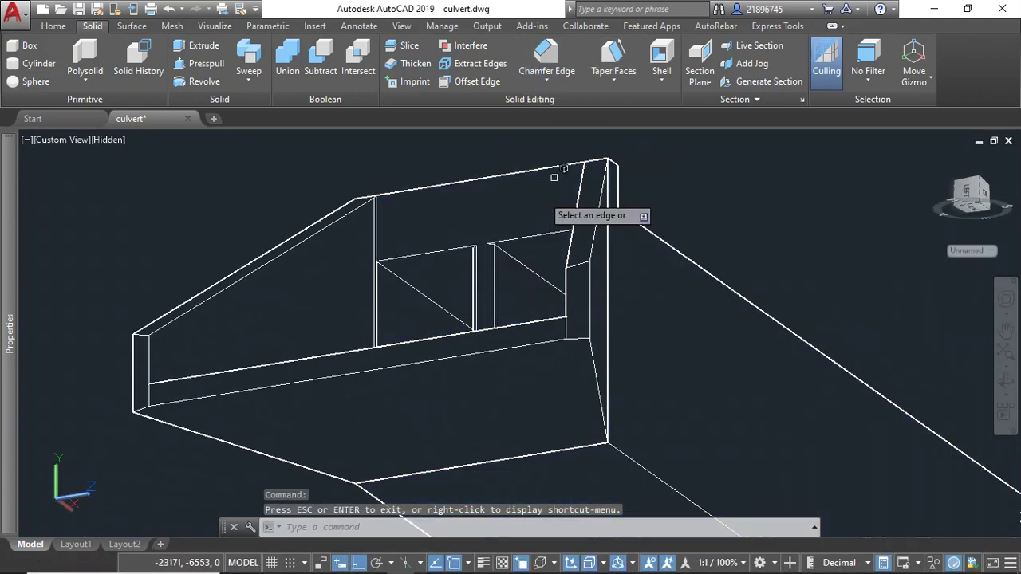
{"action": "left_click", "coordinate": [523, 265]}
{"action": "left_click", "coordinate": [527, 264]}
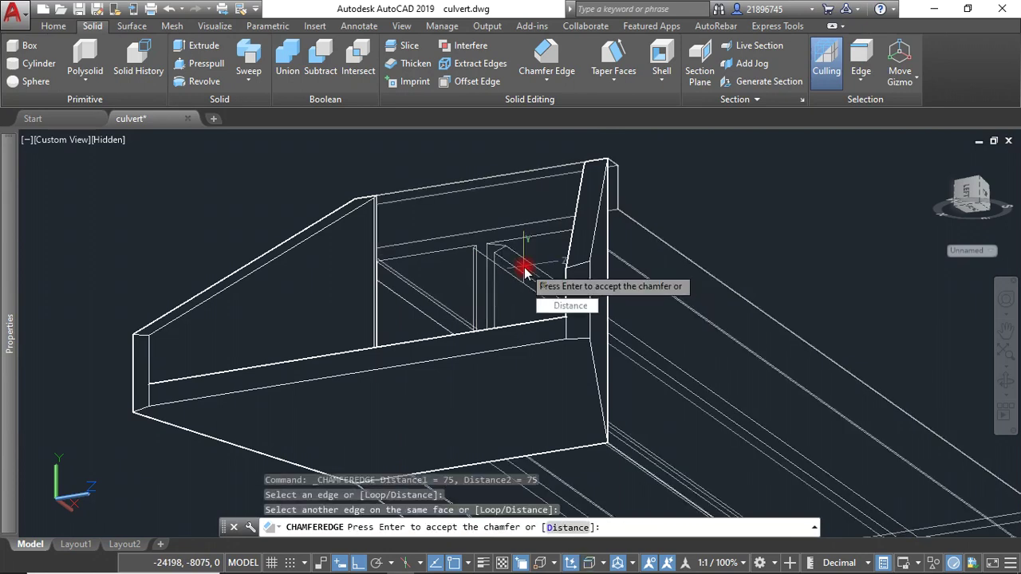
{"action": "key", "text": "Return"}
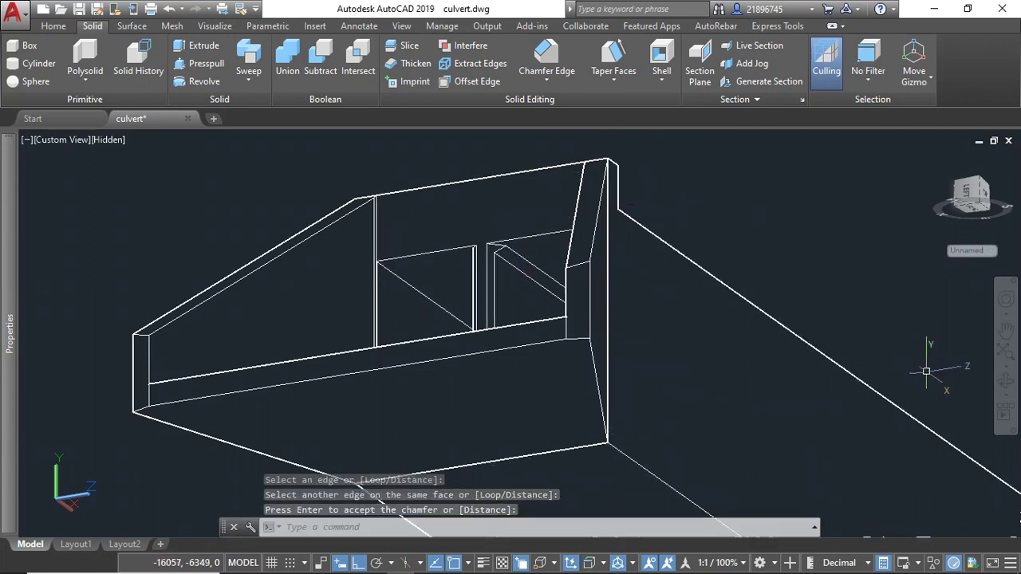
Step: Chamfer the left barrel opening's top edge along the middle wall with the same 75 distances
{"action": "left_click", "coordinate": [1003, 363]}
{"action": "left_click_drag", "start_coordinate": [490, 244], "coordinate": [394, 228]}
{"action": "key", "text": "Escape"}
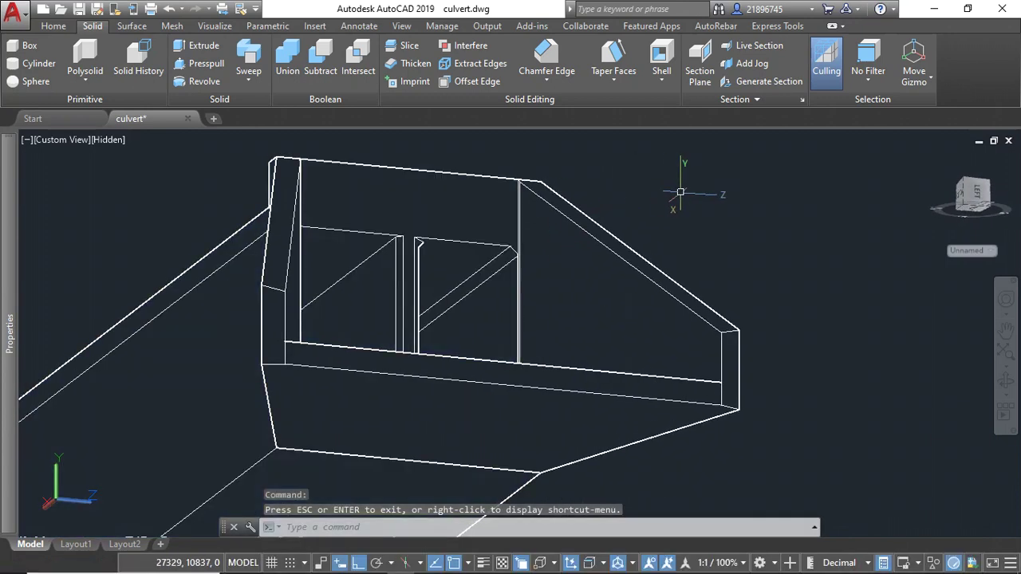
{"action": "key", "text": "Return"}
{"action": "left_click", "coordinate": [546, 76]}
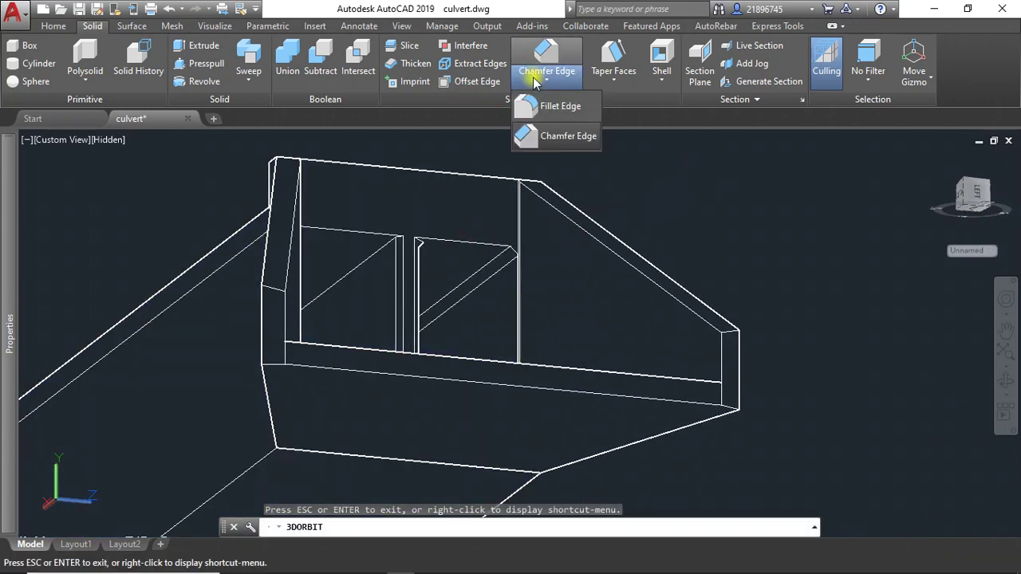
{"action": "left_click", "coordinate": [550, 131]}
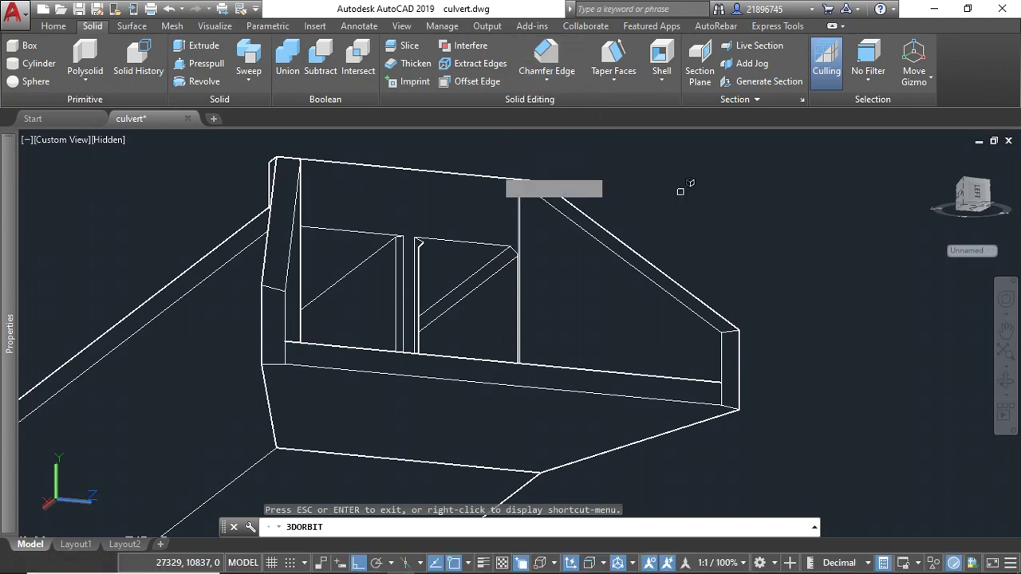
{"action": "left_click", "coordinate": [383, 247]}
{"action": "key", "text": "Return"}
{"action": "key", "text": "Return"}
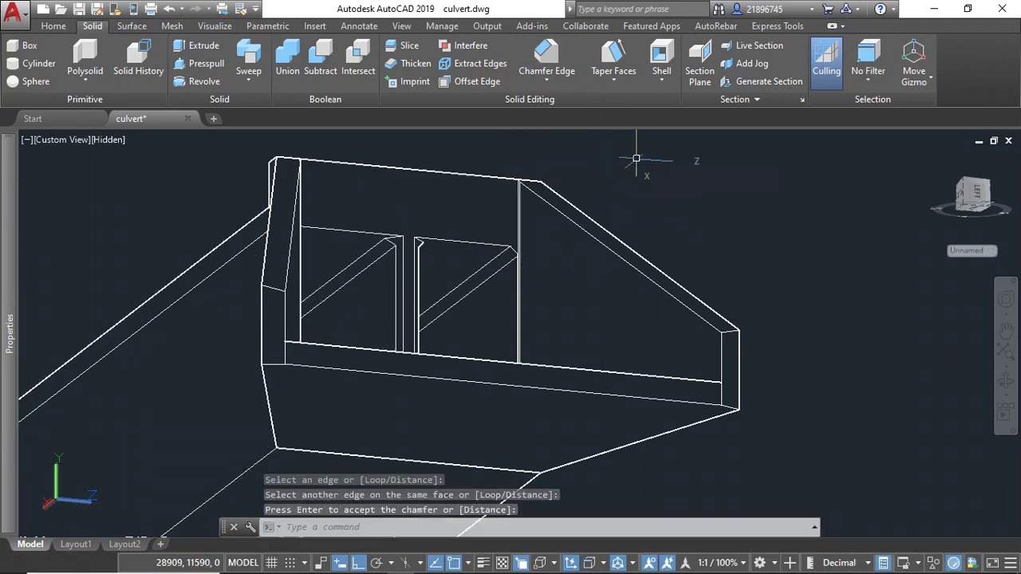
Step: Chamfer the left barrel opening's top edge along the outer wall with the same 75 distances
{"action": "left_click", "coordinate": [1005, 381]}
{"action": "left_click_drag", "start_coordinate": [766, 337], "coordinate": [725, 334]}
{"action": "key", "text": "Escape"}
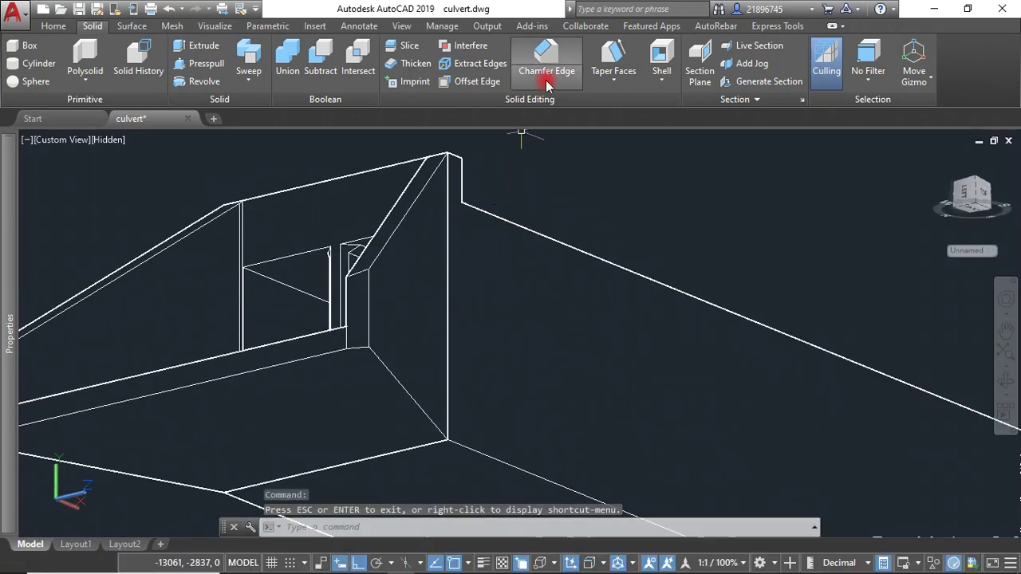
{"action": "left_click", "coordinate": [547, 82]}
{"action": "left_click", "coordinate": [558, 136]}
{"action": "scroll", "coordinate": [299, 281], "scroll_direction": "up", "scroll_amount": 2}
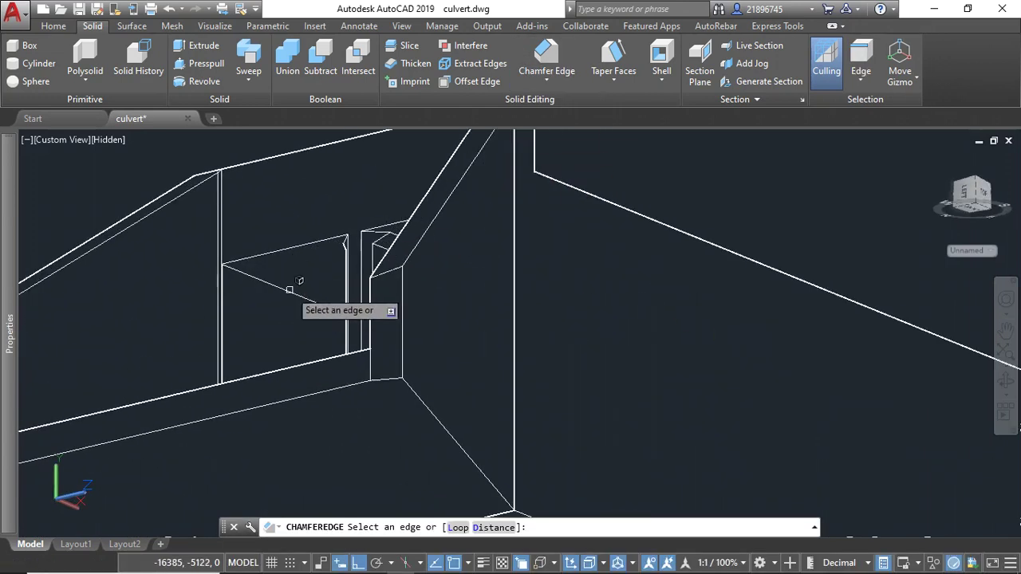
{"action": "left_click", "coordinate": [290, 292]}
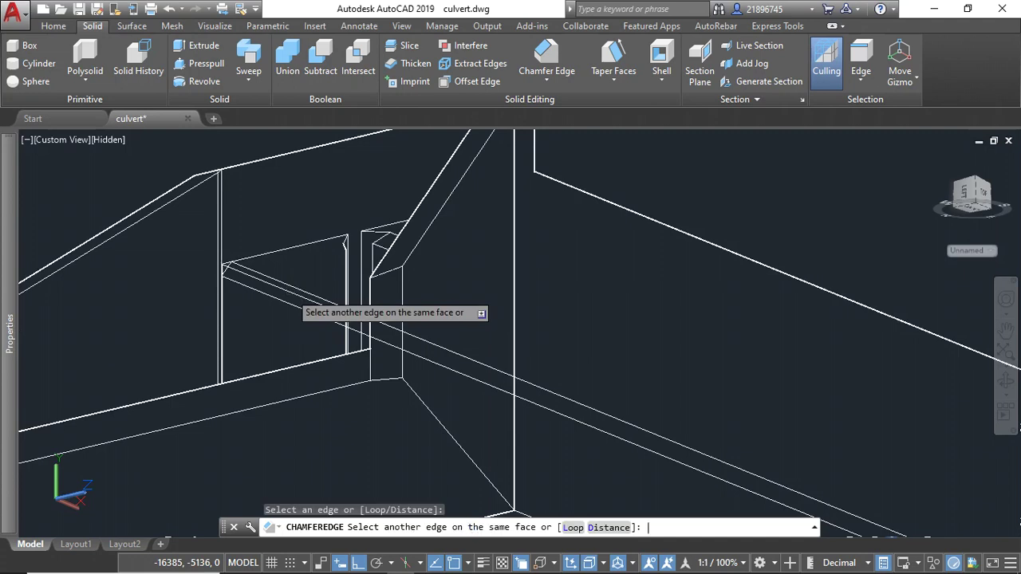
{"action": "left_click", "coordinate": [289, 292]}
{"action": "key", "text": "Return"}
{"action": "scroll", "coordinate": [668, 269], "scroll_direction": "down", "scroll_amount": 5}
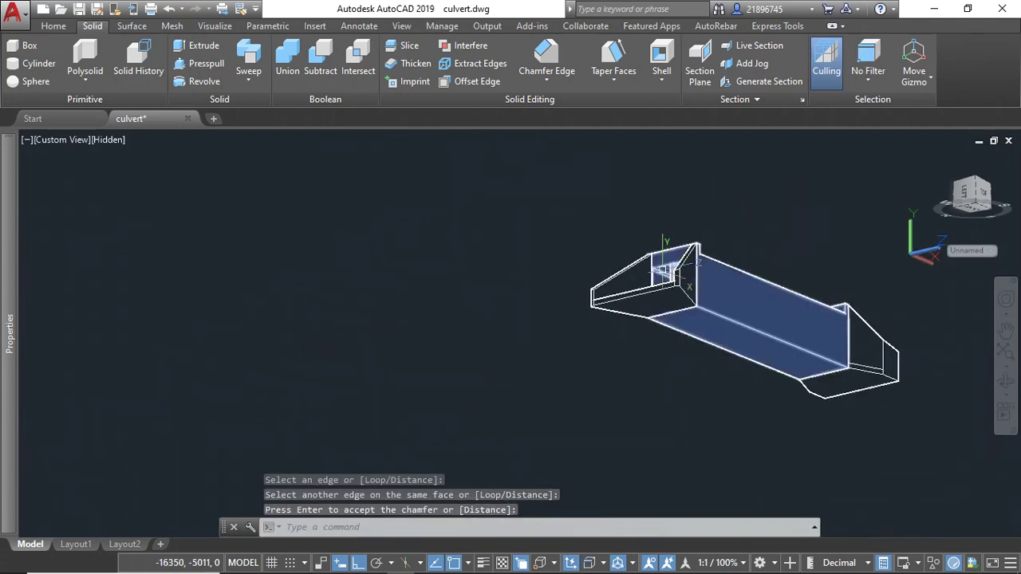
Step: Start an edge chamfer at the far headwall and set both chamfer distances to 25
{"action": "left_click", "coordinate": [1005, 381]}
{"action": "left_click_drag", "start_coordinate": [789, 295], "coordinate": [818, 324]}
{"action": "scroll", "coordinate": [852, 269], "scroll_direction": "up", "scroll_amount": 8}
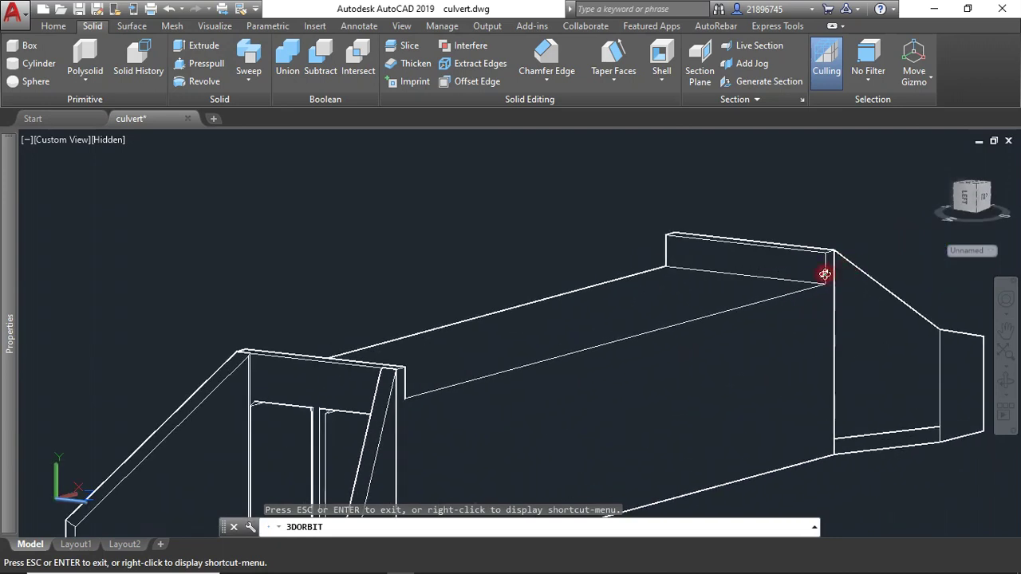
{"action": "left_click_drag", "start_coordinate": [753, 314], "coordinate": [384, 232]}
{"action": "scroll", "coordinate": [383, 232], "scroll_direction": "up", "scroll_amount": 4}
{"action": "left_click_drag", "start_coordinate": [404, 275], "coordinate": [444, 269]}
{"action": "key", "text": "Escape"}
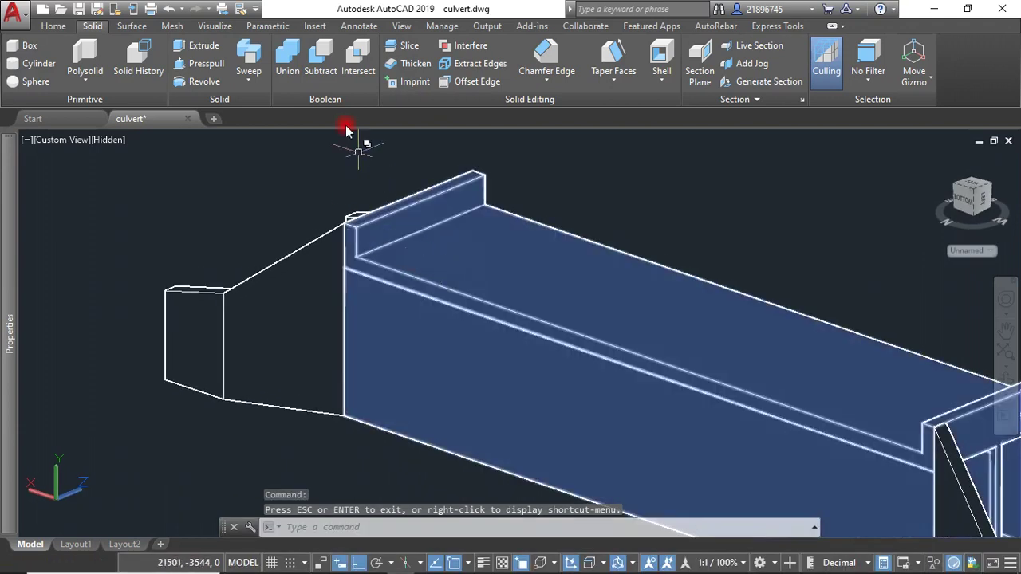
{"action": "left_click", "coordinate": [248, 80]}
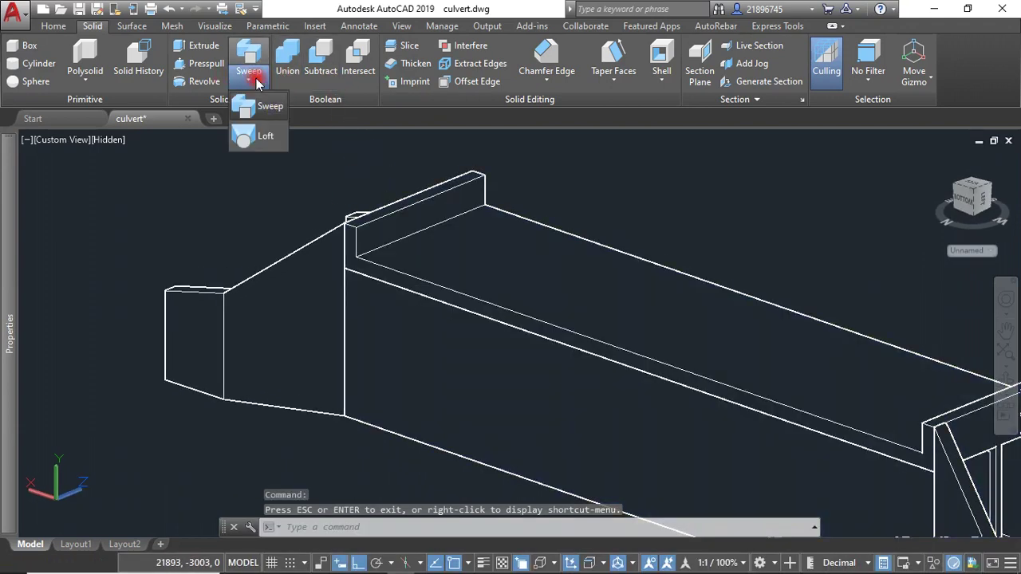
{"action": "left_click", "coordinate": [547, 79]}
{"action": "left_click", "coordinate": [536, 136]}
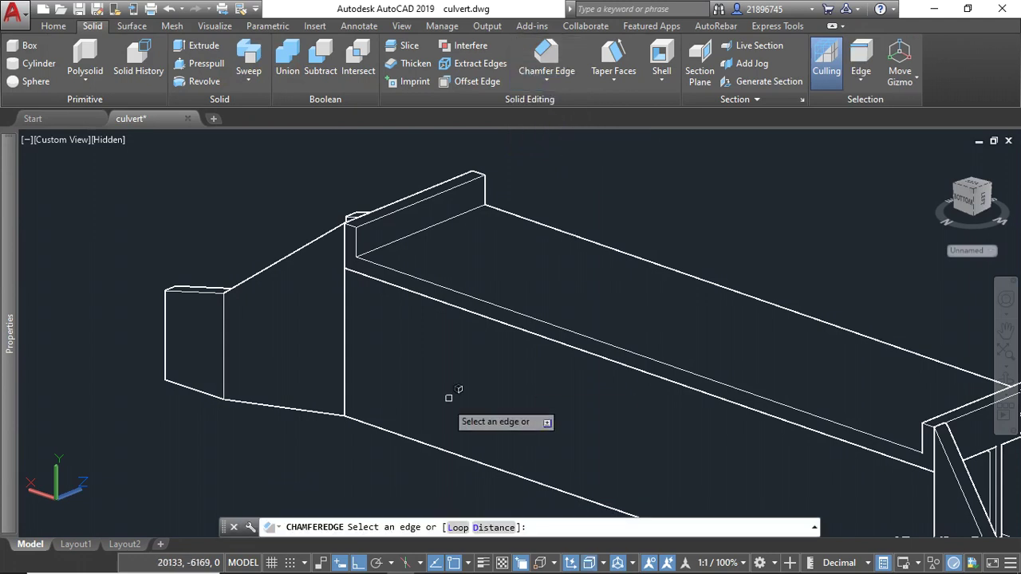
{"action": "left_click", "coordinate": [484, 527]}
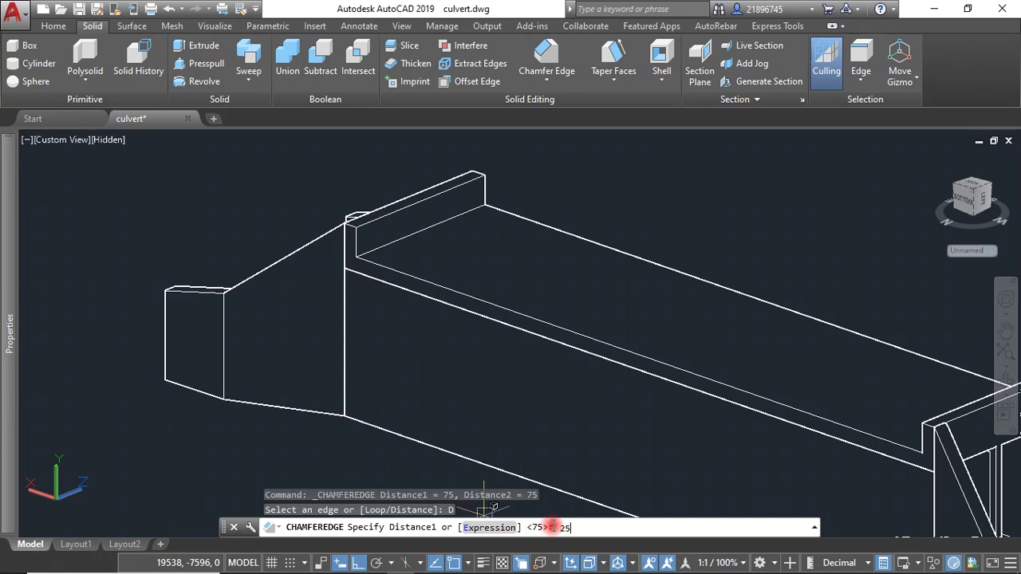
{"action": "key", "text": "Return"}
{"action": "scroll", "coordinate": [379, 240], "scroll_direction": "up", "scroll_amount": 3}
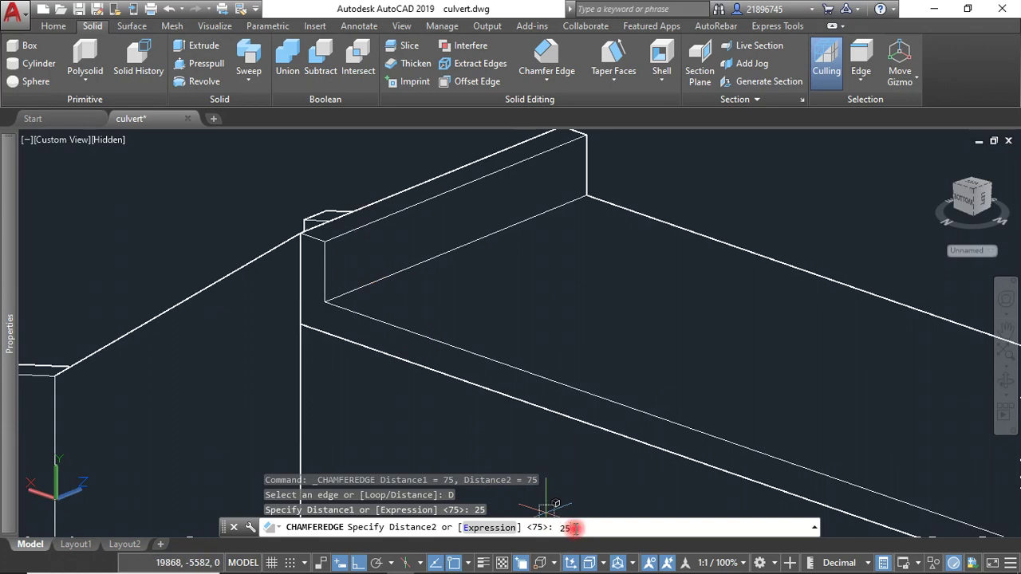
{"action": "type", "text": "25"}
{"action": "key", "text": "Return"}
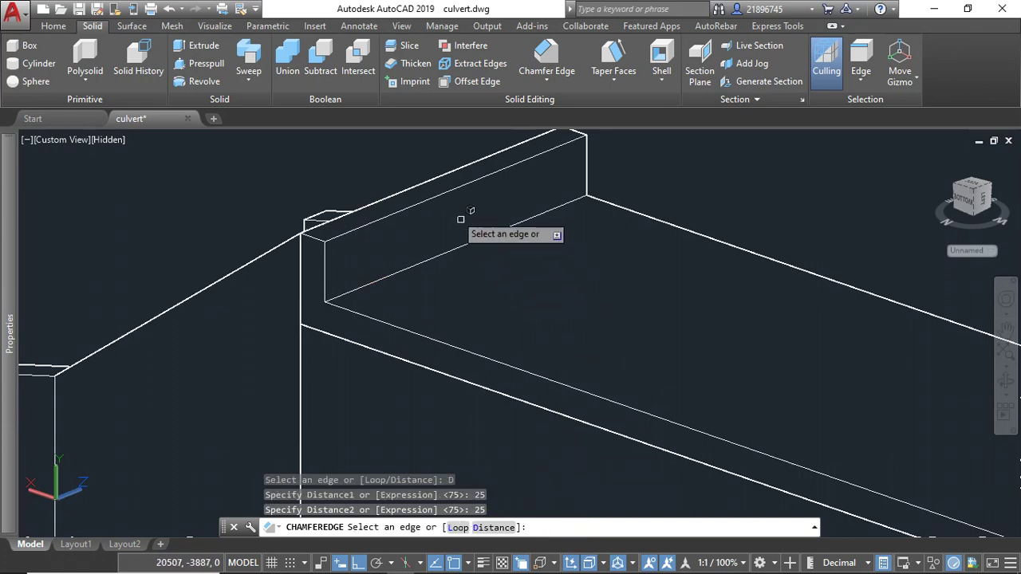
Step: Chamfer the far headwall's top edge on the side facing the culvert roof, using the distances just set
{"action": "left_click", "coordinate": [446, 190]}
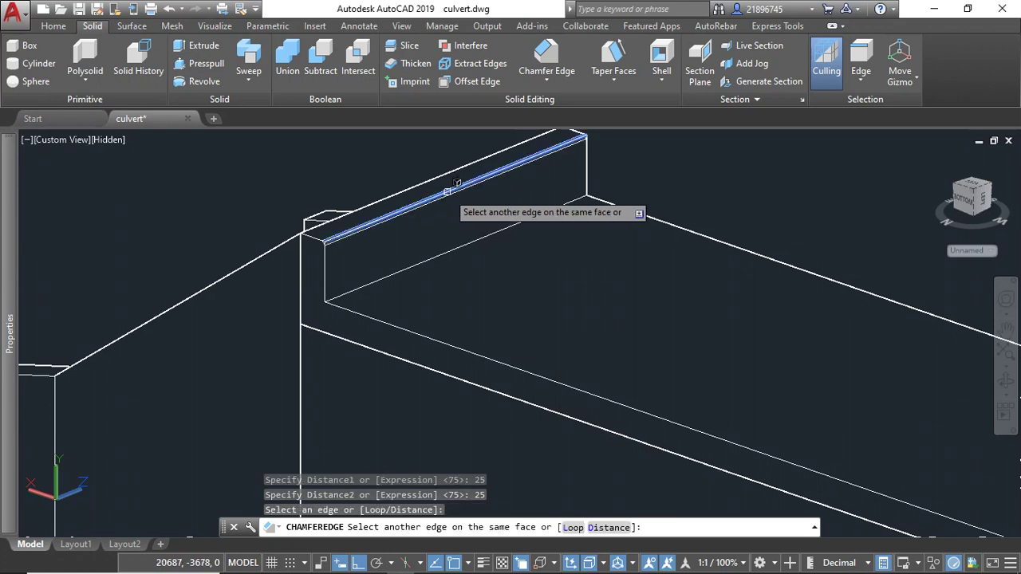
{"action": "left_click", "coordinate": [375, 251]}
{"action": "scroll", "coordinate": [391, 217], "scroll_direction": "down", "scroll_amount": 4}
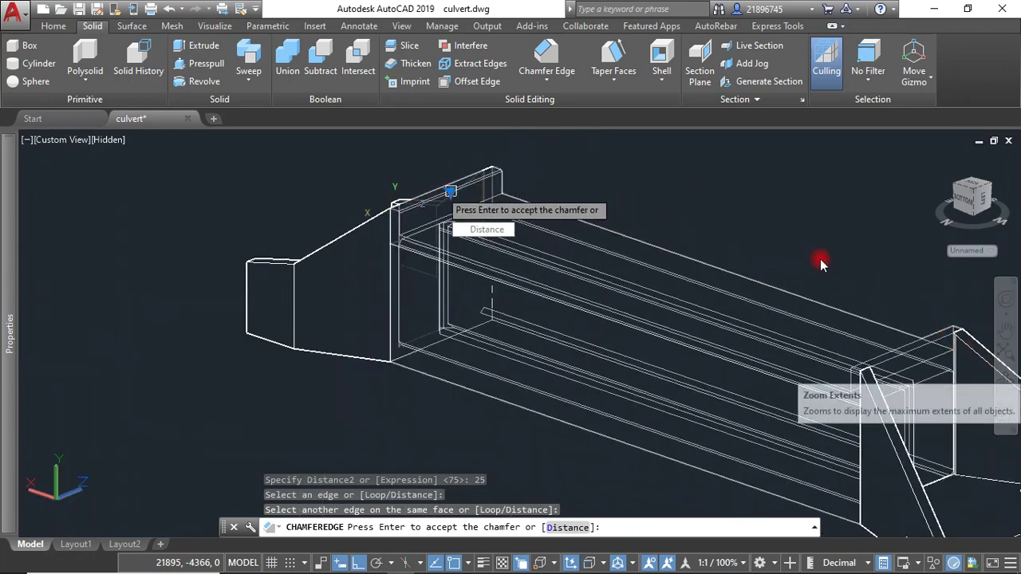
{"action": "key", "text": "Return"}
Step: Switch the model's visual style to 2D Wireframe
{"action": "left_click", "coordinate": [1009, 386]}
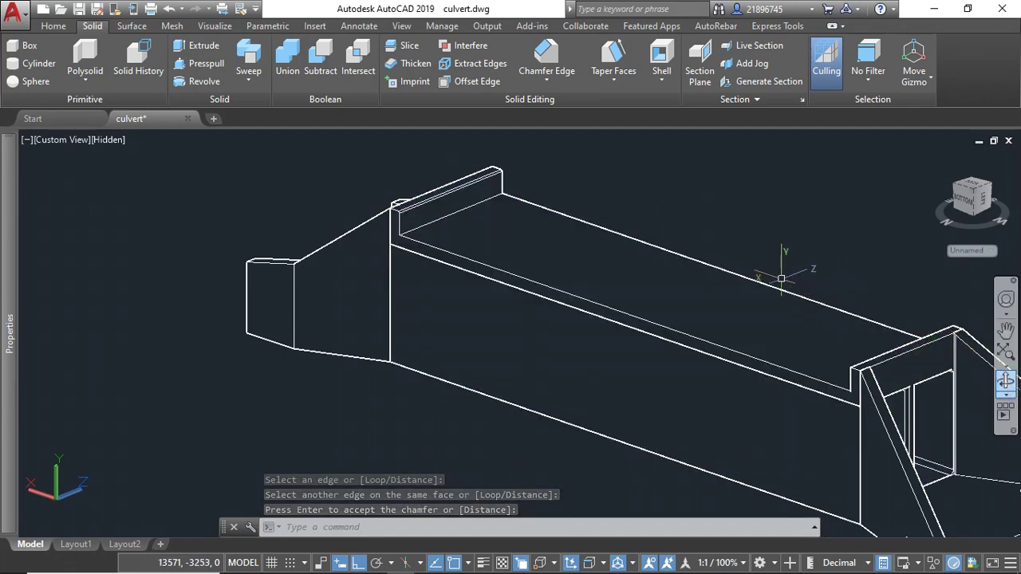
{"action": "key", "text": "Escape"}
{"action": "key", "text": "Escape"}
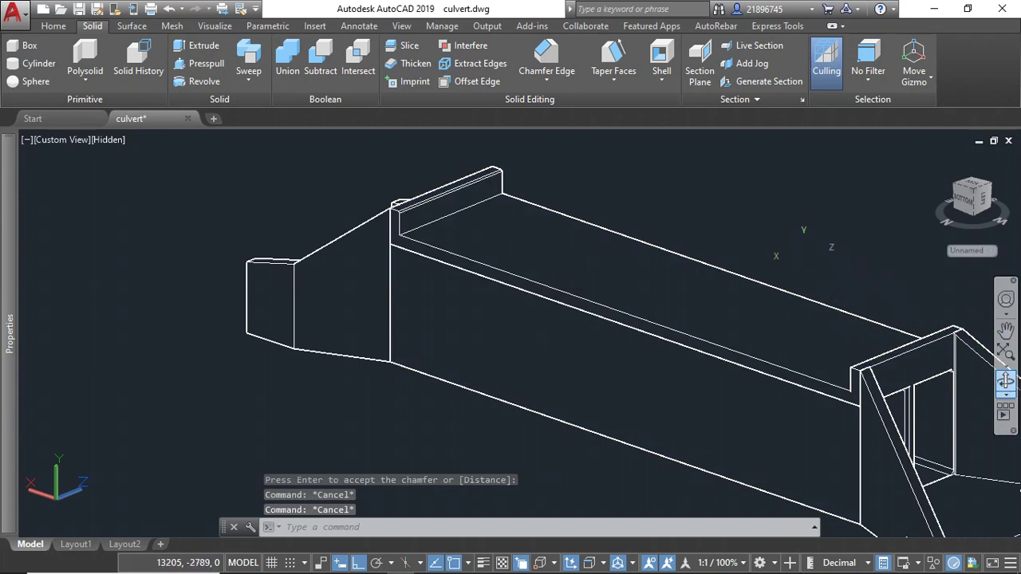
{"action": "key", "text": "Escape"}
{"action": "scroll", "coordinate": [563, 192], "scroll_direction": "down", "scroll_amount": 5}
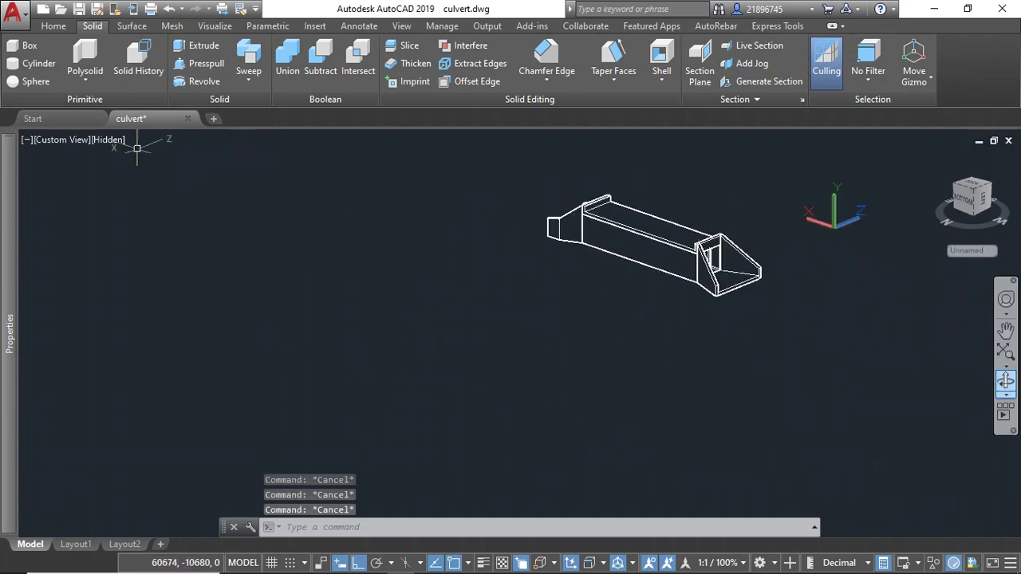
{"action": "left_click", "coordinate": [111, 140]}
{"action": "left_click", "coordinate": [130, 173]}
{"action": "left_click", "coordinate": [1005, 383]}
{"action": "key", "text": "Escape"}
{"action": "key", "text": "Escape"}
{"action": "key", "text": "Escape"}
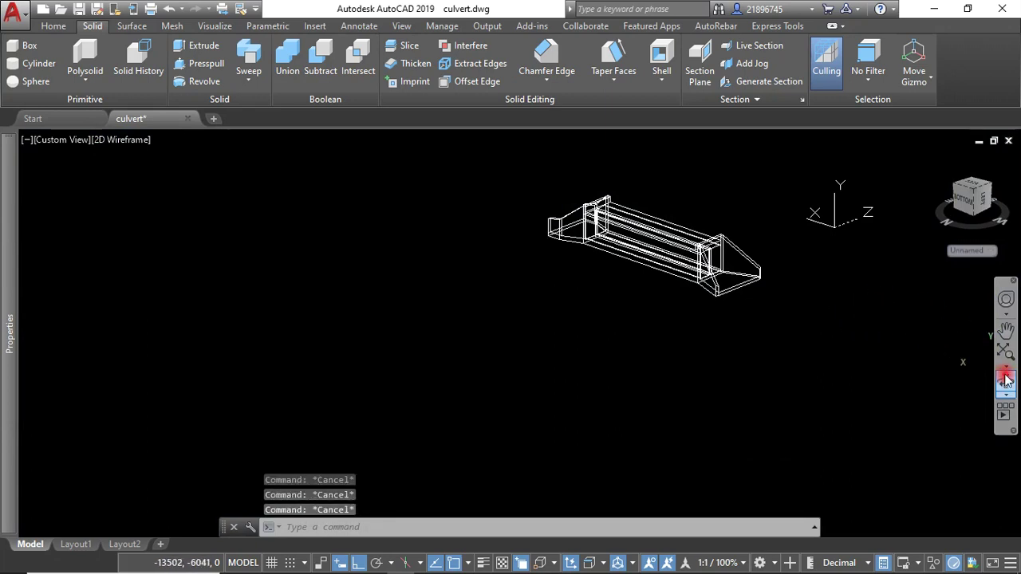
{"action": "left_click", "coordinate": [803, 287]}
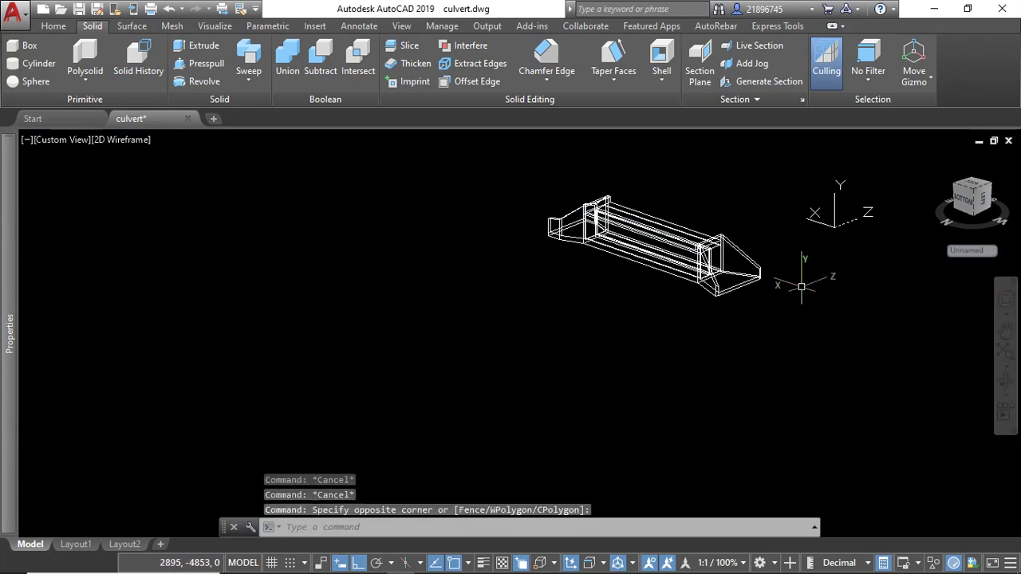
Step: Chamfer the opposite headwall's top edge on its roof-facing side with the same 25 distances
{"action": "type", "text": "O"}
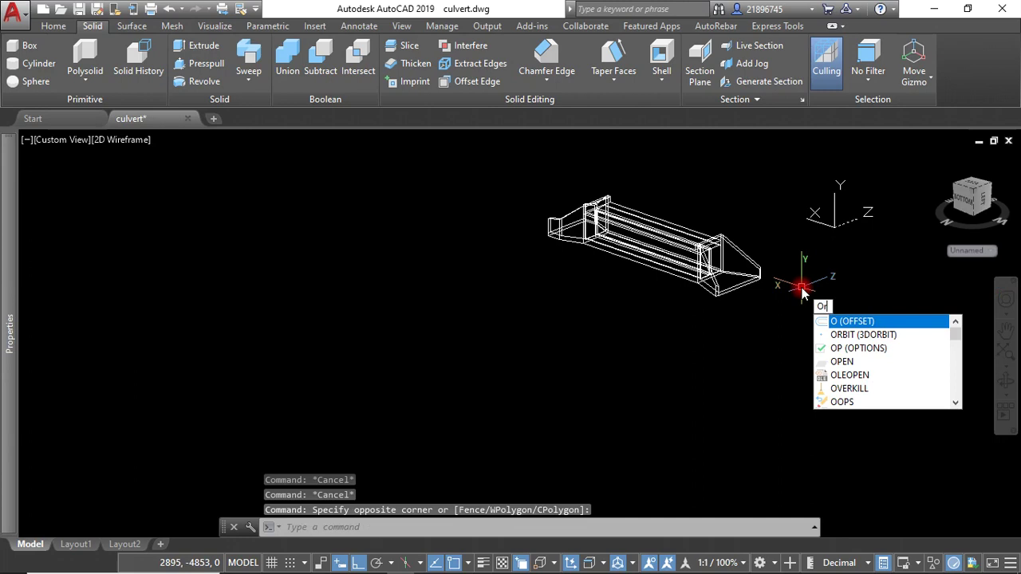
{"action": "type", "text": "r"}
{"action": "key", "text": "Return"}
{"action": "left_click_drag", "start_coordinate": [807, 292], "coordinate": [429, 263]}
{"action": "left_click_drag", "start_coordinate": [745, 223], "coordinate": [653, 160]}
{"action": "scroll", "coordinate": [655, 170], "scroll_direction": "up", "scroll_amount": 3}
{"action": "scroll", "coordinate": [544, 220], "scroll_direction": "up", "scroll_amount": 3}
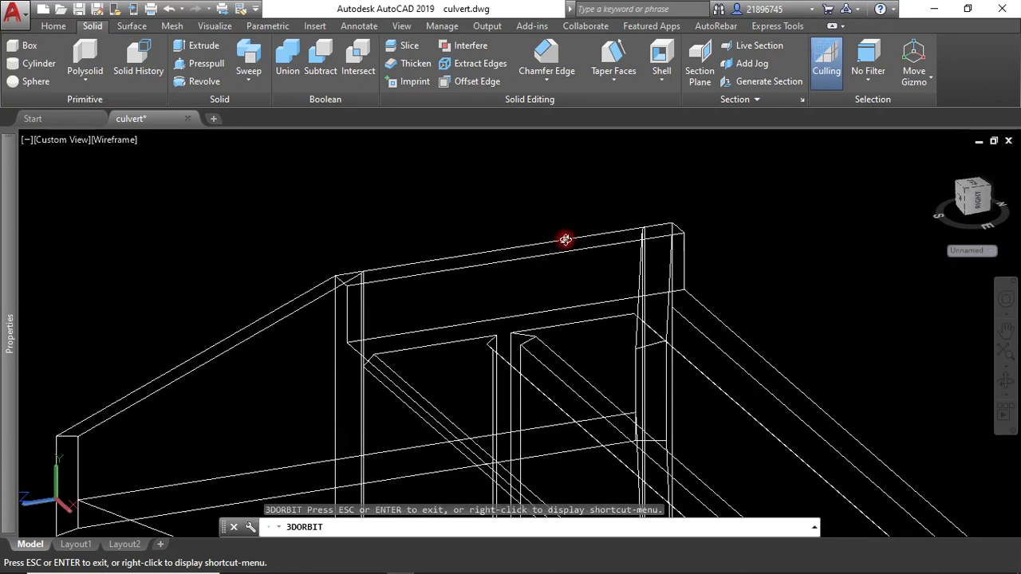
{"action": "key", "text": "Escape"}
{"action": "left_click", "coordinate": [550, 83]}
{"action": "left_click", "coordinate": [556, 138]}
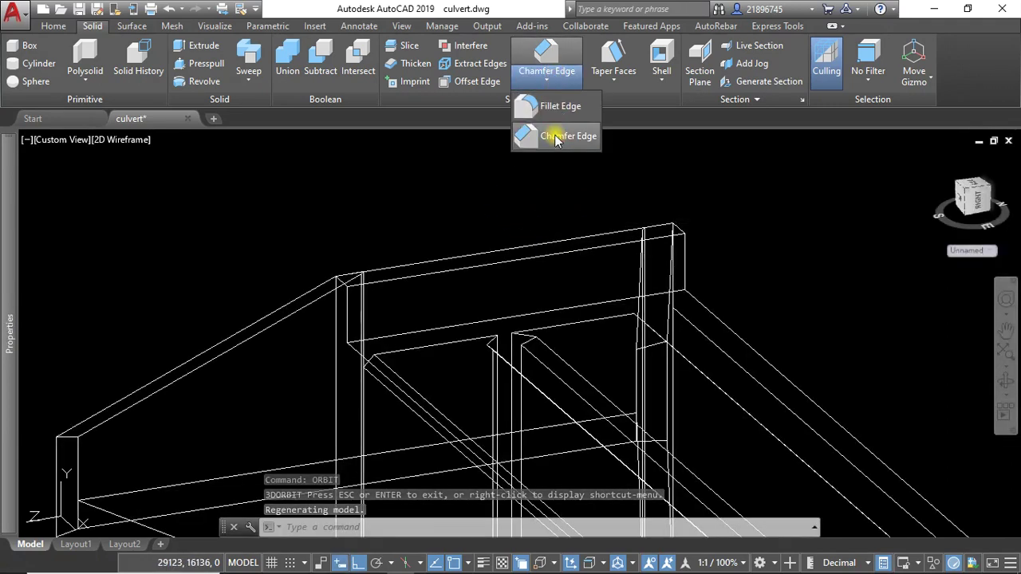
{"action": "left_click", "coordinate": [590, 249]}
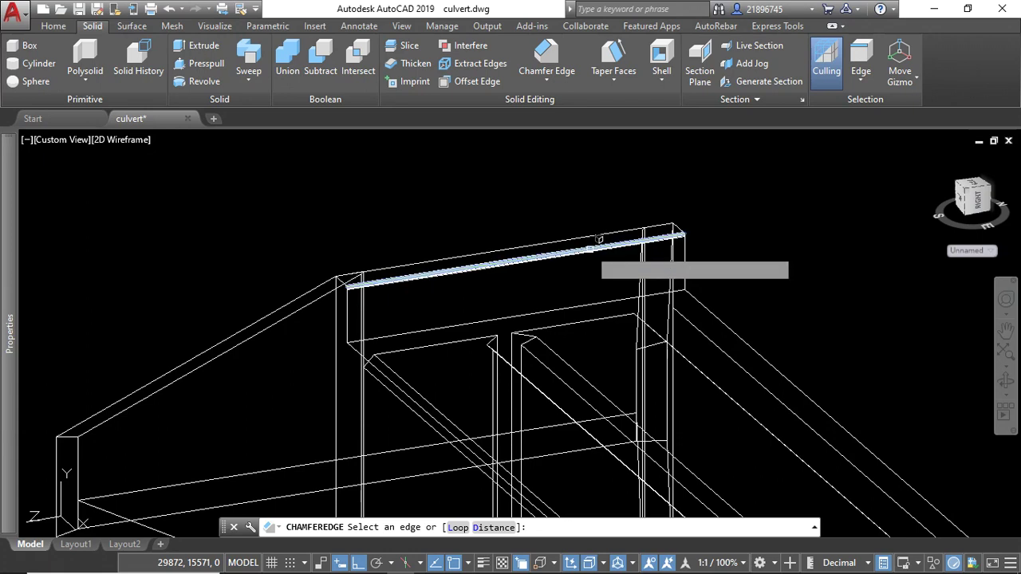
{"action": "key", "text": "Return"}
{"action": "key", "text": "Return"}
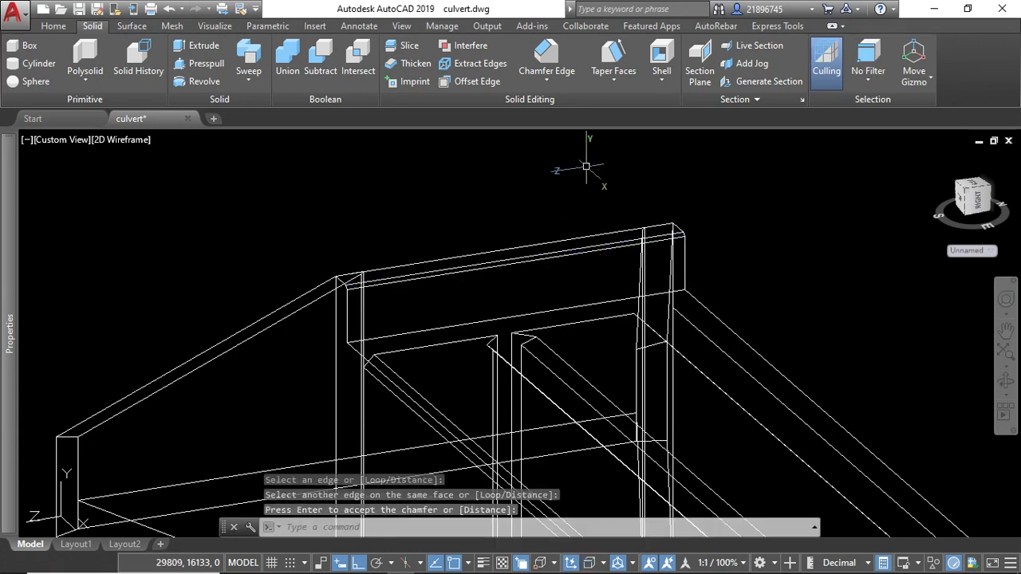
{"action": "key", "text": "Escape"}
Step: Set the culvert model's visual style to Shaded, and replace it with Conceptual
{"action": "scroll", "coordinate": [608, 285], "scroll_direction": "down", "scroll_amount": 5}
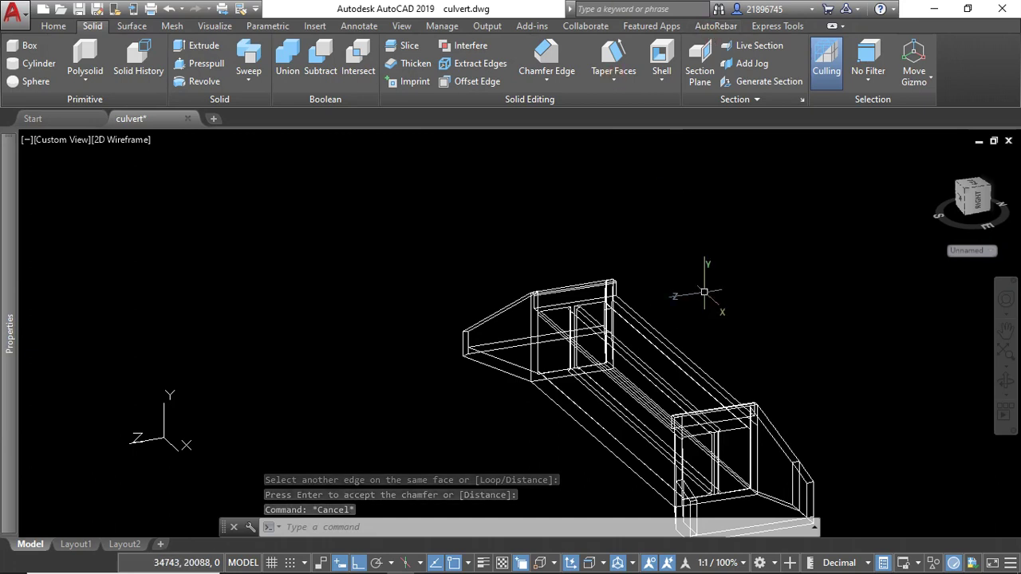
{"action": "scroll", "coordinate": [673, 171], "scroll_direction": "down", "scroll_amount": 4}
{"action": "left_click", "coordinate": [1007, 381]}
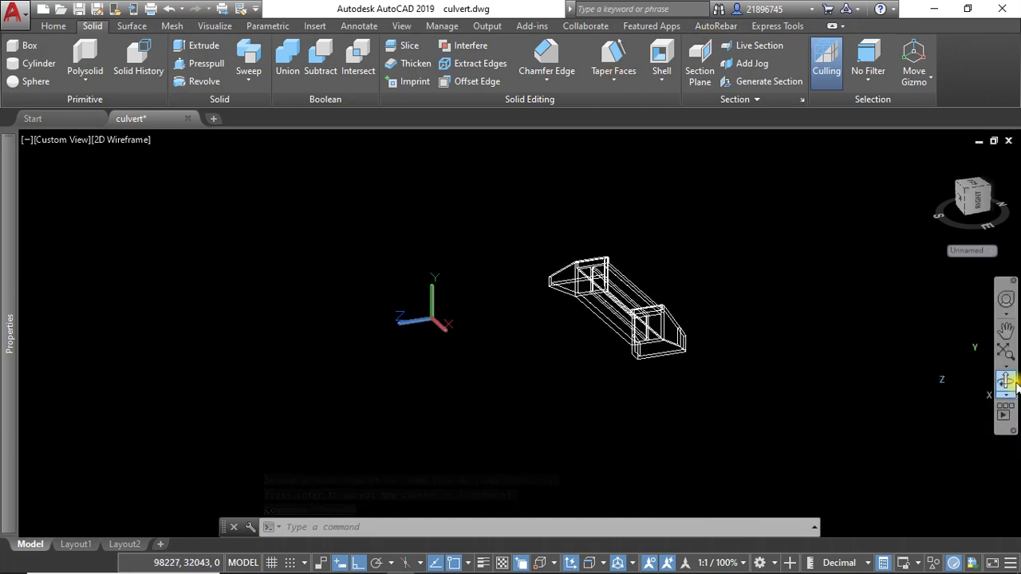
{"action": "left_click_drag", "start_coordinate": [724, 348], "coordinate": [764, 316]}
{"action": "key", "text": "Escape"}
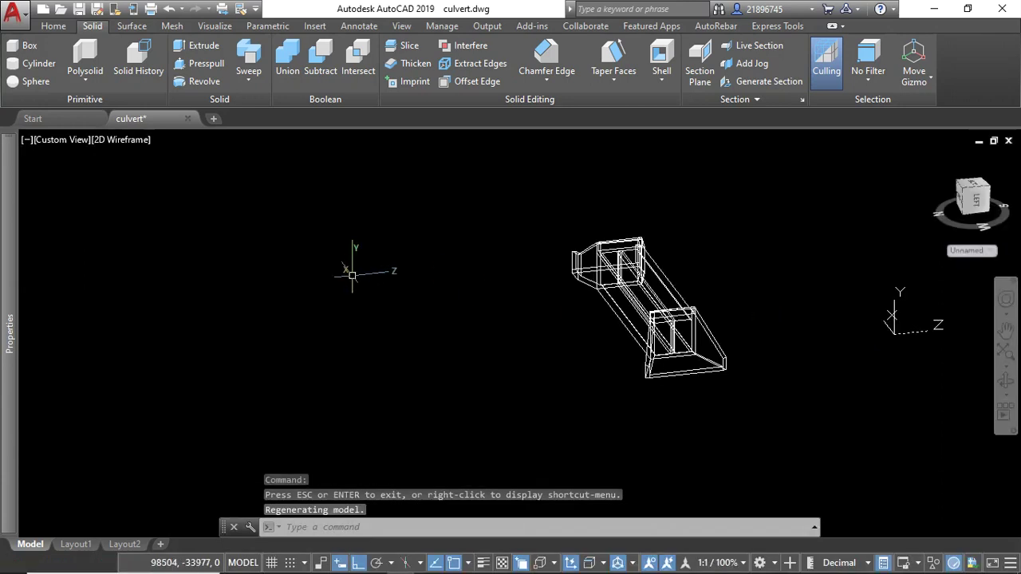
{"action": "left_click", "coordinate": [127, 141]}
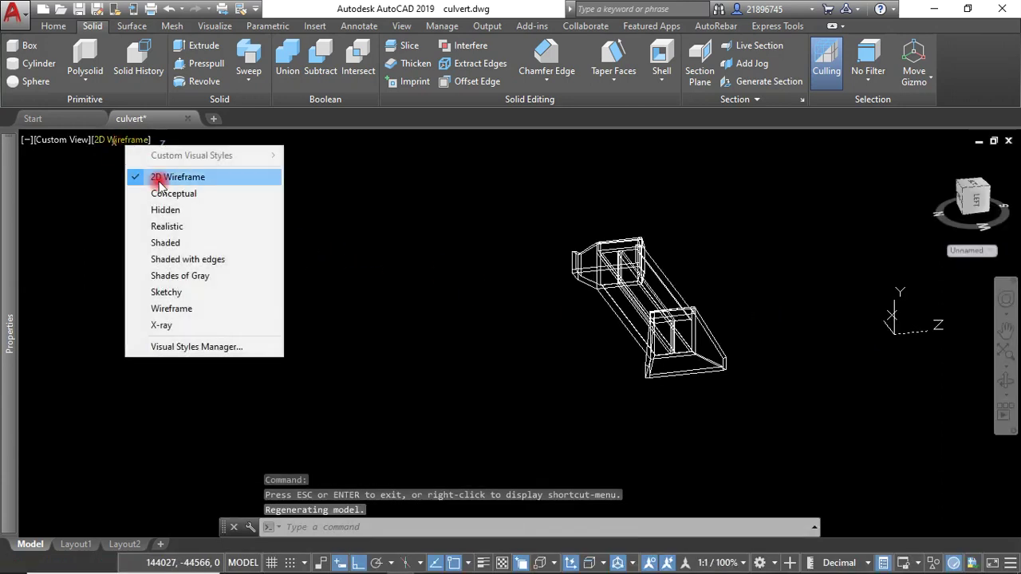
{"action": "left_click", "coordinate": [191, 246]}
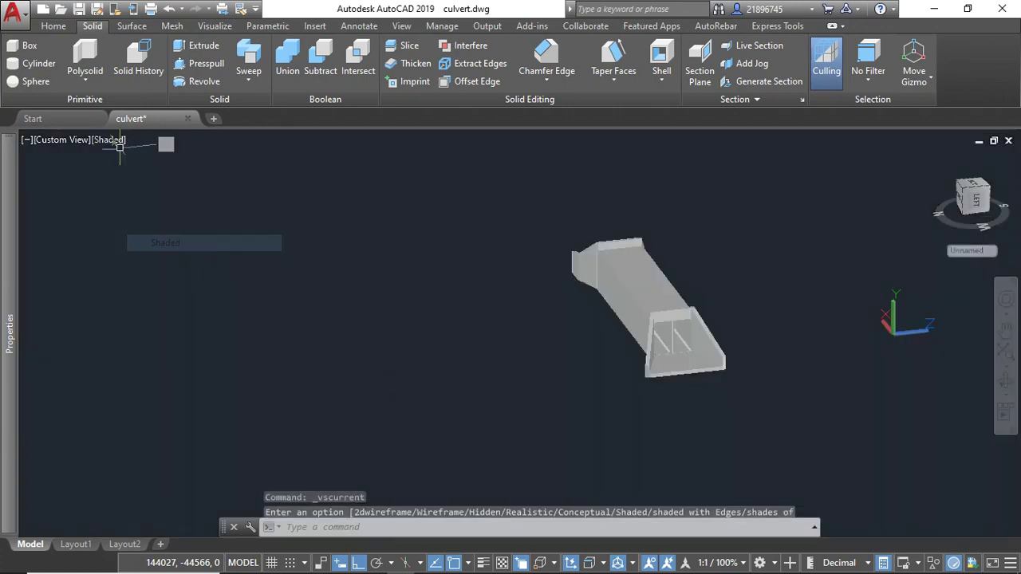
{"action": "scroll", "coordinate": [934, 371], "scroll_direction": "up", "scroll_amount": 3}
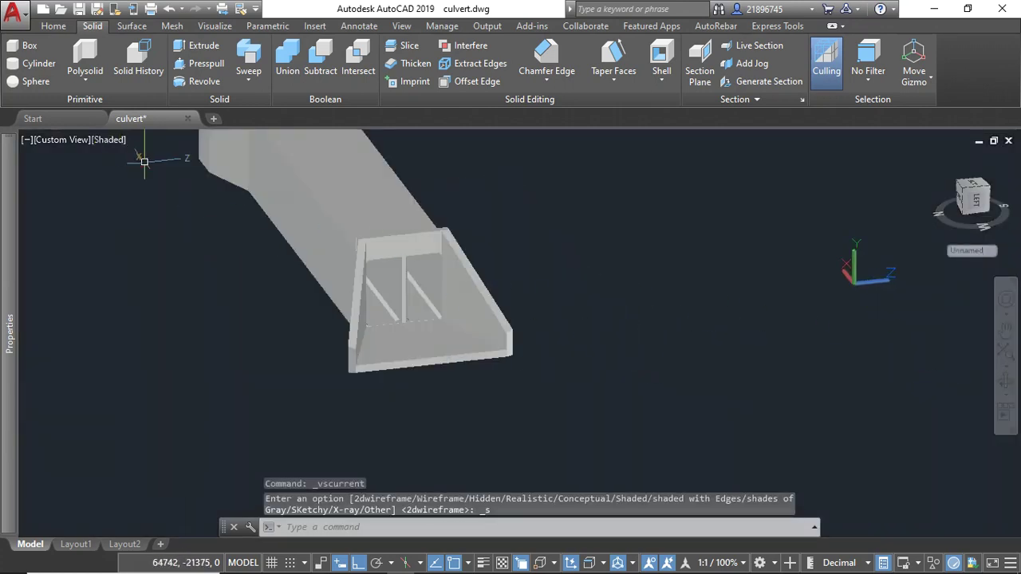
{"action": "left_click", "coordinate": [111, 139]}
{"action": "left_click", "coordinate": [119, 194]}
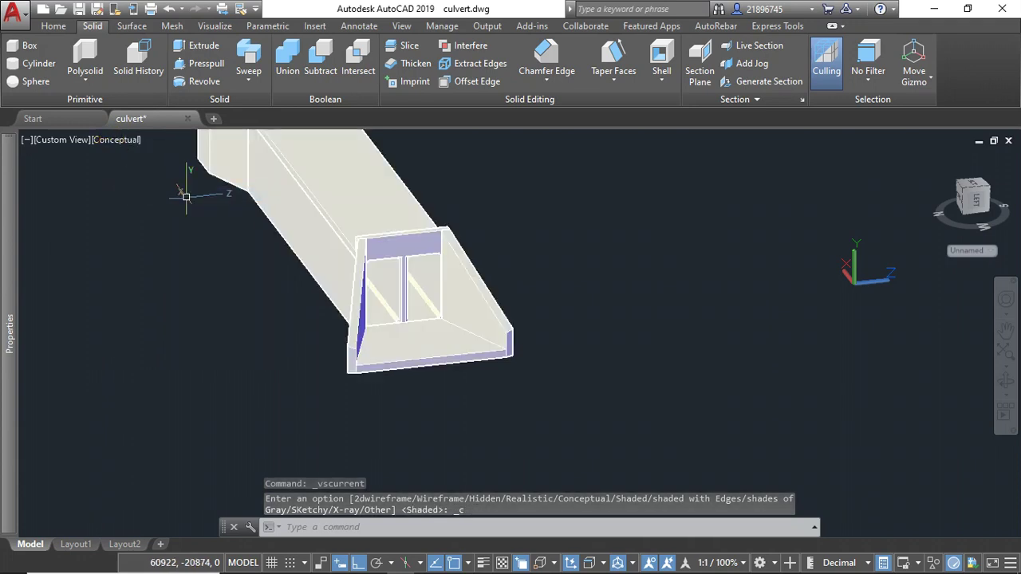
Step: Select all three culvert solids and set their color to Red
{"action": "scroll", "coordinate": [561, 429], "scroll_direction": "down", "scroll_amount": 6}
{"action": "scroll", "coordinate": [341, 239], "scroll_direction": "down", "scroll_amount": 1}
{"action": "middle_click_drag", "start_coordinate": [555, 371], "coordinate": [479, 289]}
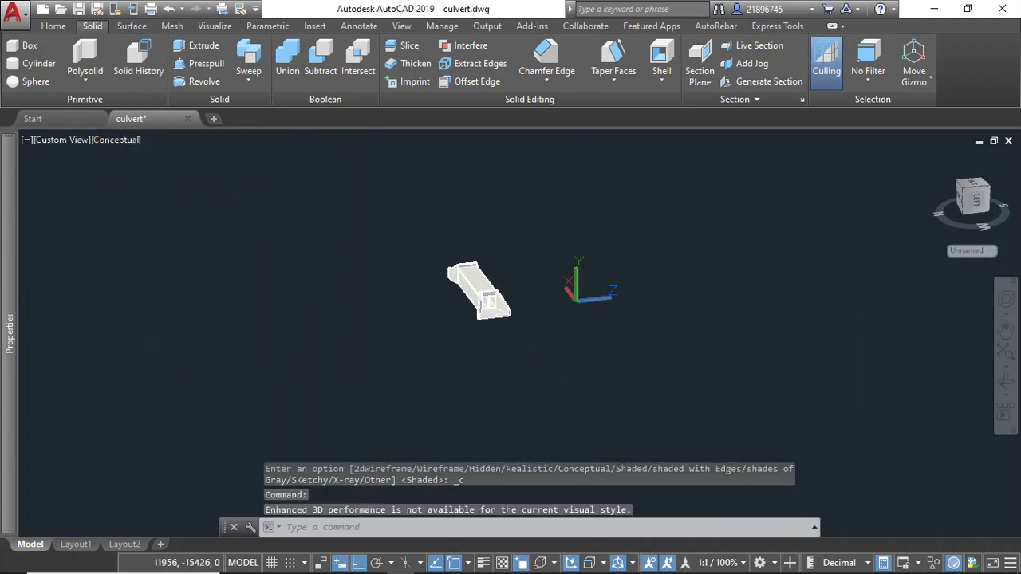
{"action": "left_click", "coordinate": [526, 352]}
{"action": "left_click", "coordinate": [440, 249]}
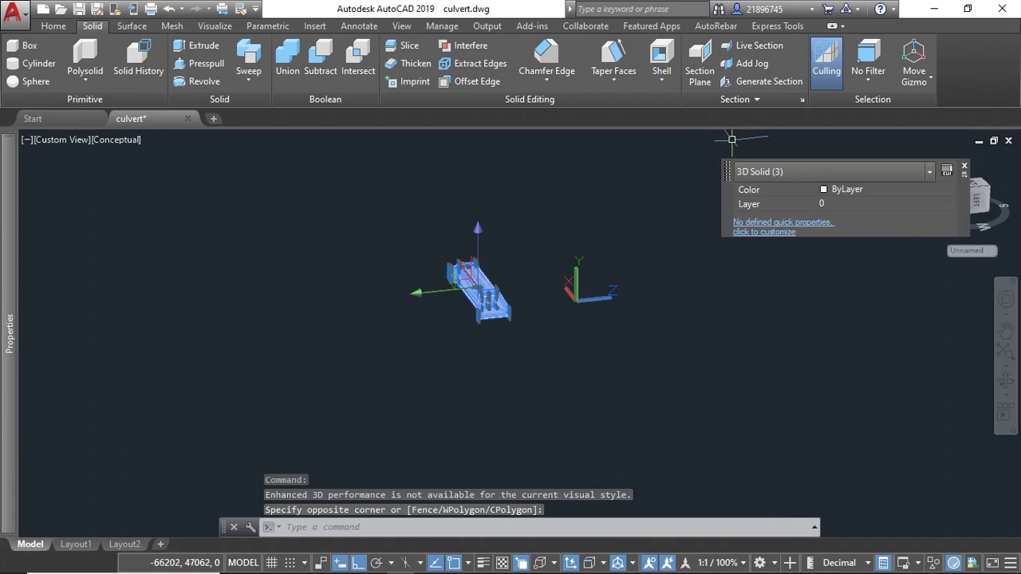
{"action": "left_click", "coordinate": [857, 188]}
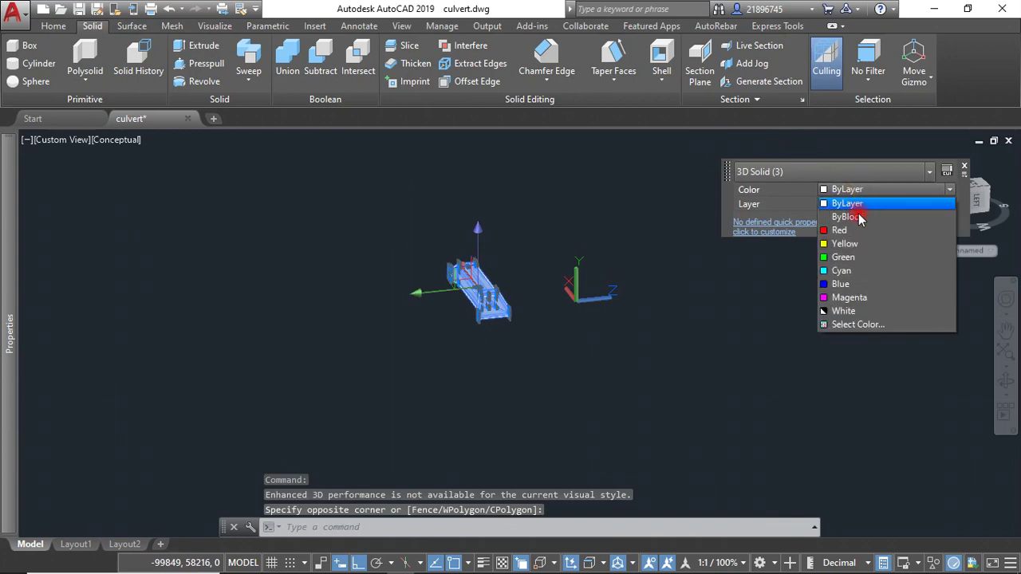
{"action": "left_click", "coordinate": [853, 230]}
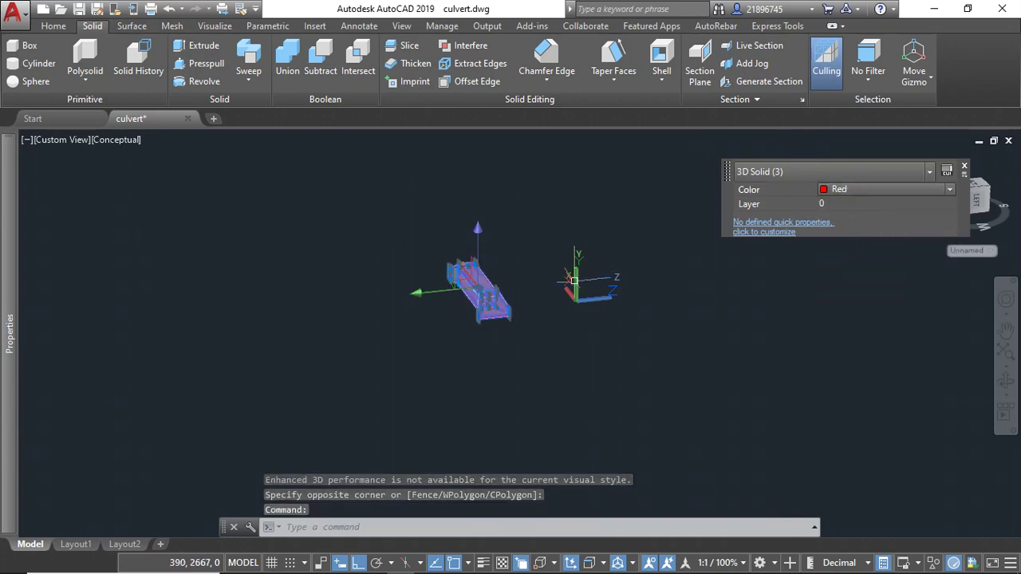
{"action": "scroll", "coordinate": [575, 279], "scroll_direction": "up", "scroll_amount": 8}
{"action": "key", "text": "Escape"}
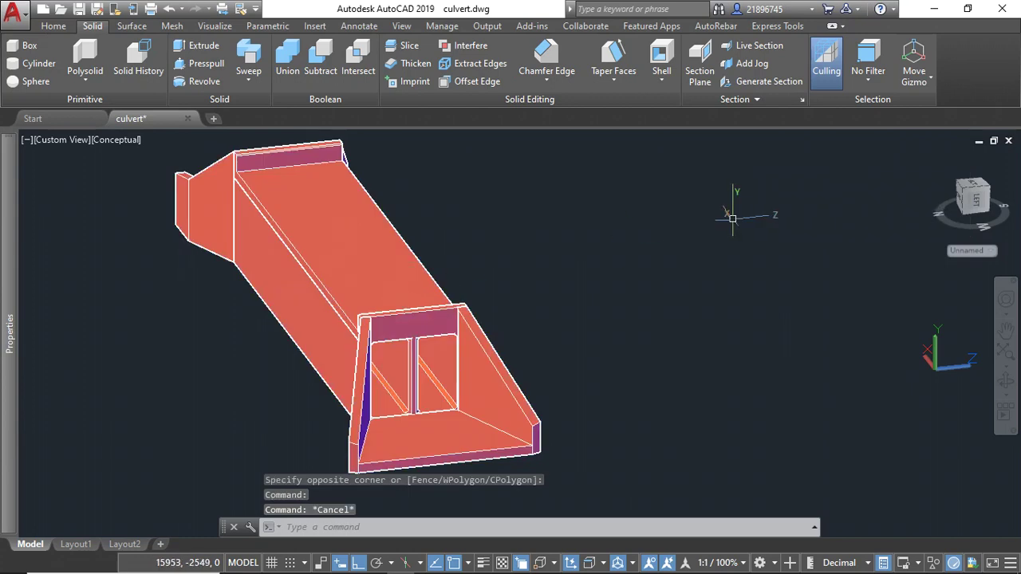
Step: Select all three culvert solids and change their color to the dark gray index color 251
{"action": "scroll", "coordinate": [725, 239], "scroll_direction": "down", "scroll_amount": 2}
{"action": "left_click", "coordinate": [683, 187]}
{"action": "left_click", "coordinate": [562, 250]}
{"action": "left_click", "coordinate": [692, 153]}
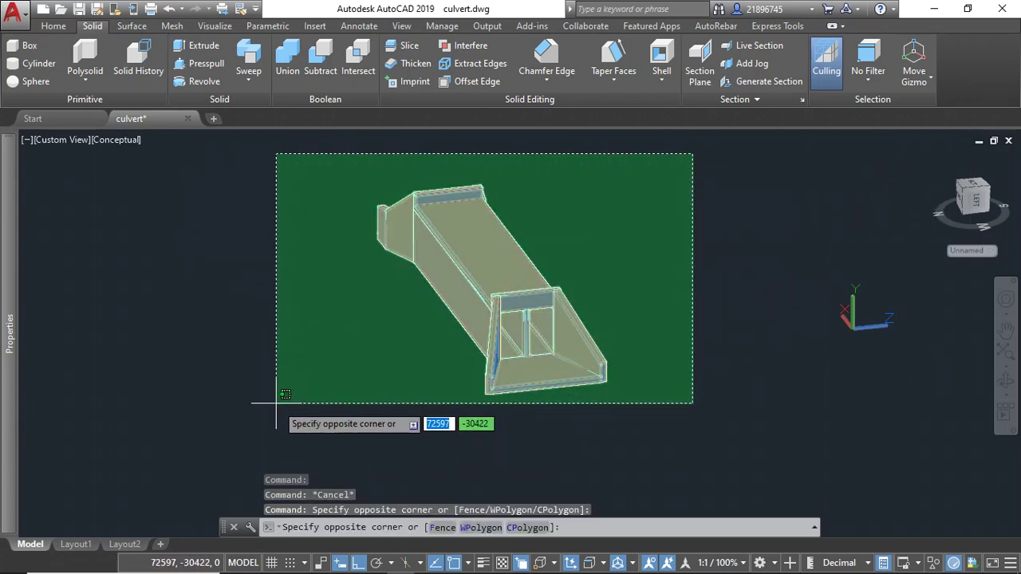
{"action": "left_click", "coordinate": [276, 404]}
{"action": "left_click", "coordinate": [894, 192]}
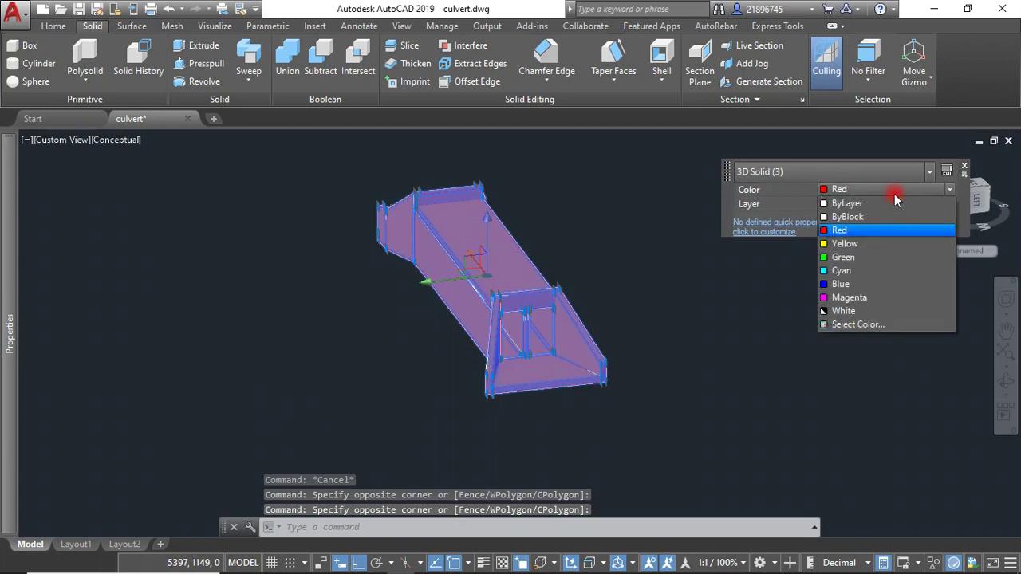
{"action": "left_click", "coordinate": [876, 325]}
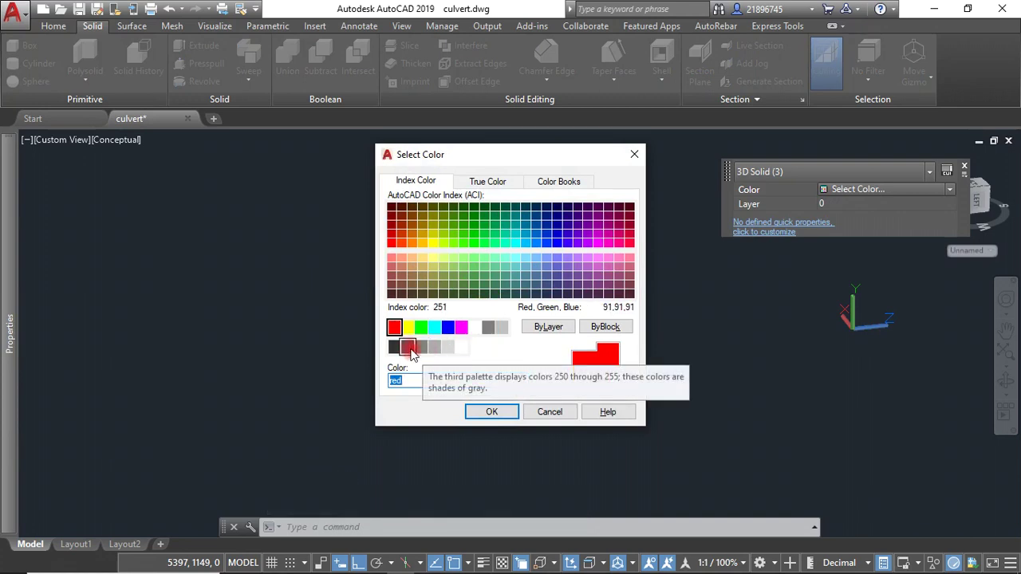
{"action": "left_click", "coordinate": [406, 349]}
{"action": "left_click", "coordinate": [500, 412]}
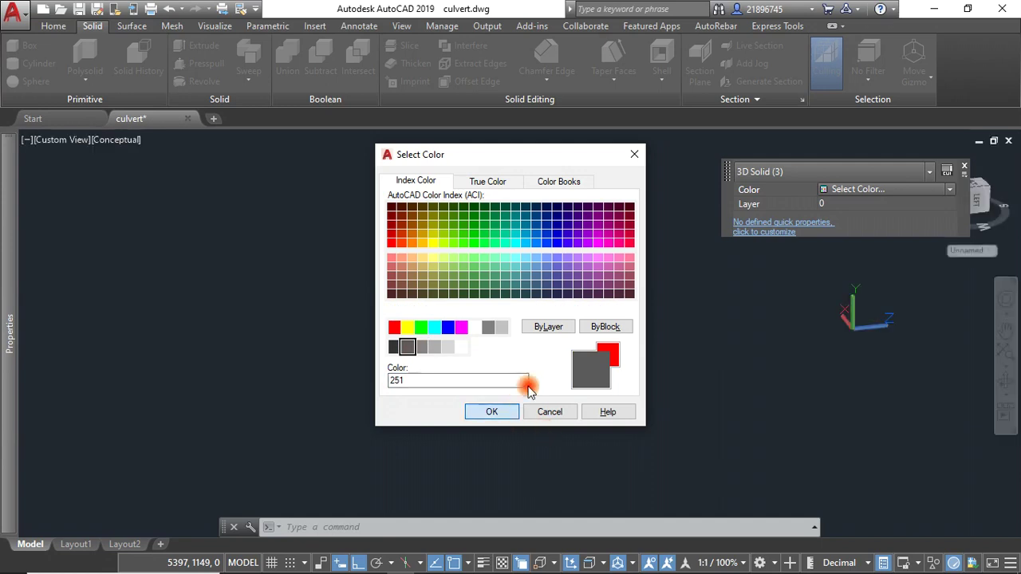
{"action": "key", "text": "Escape"}
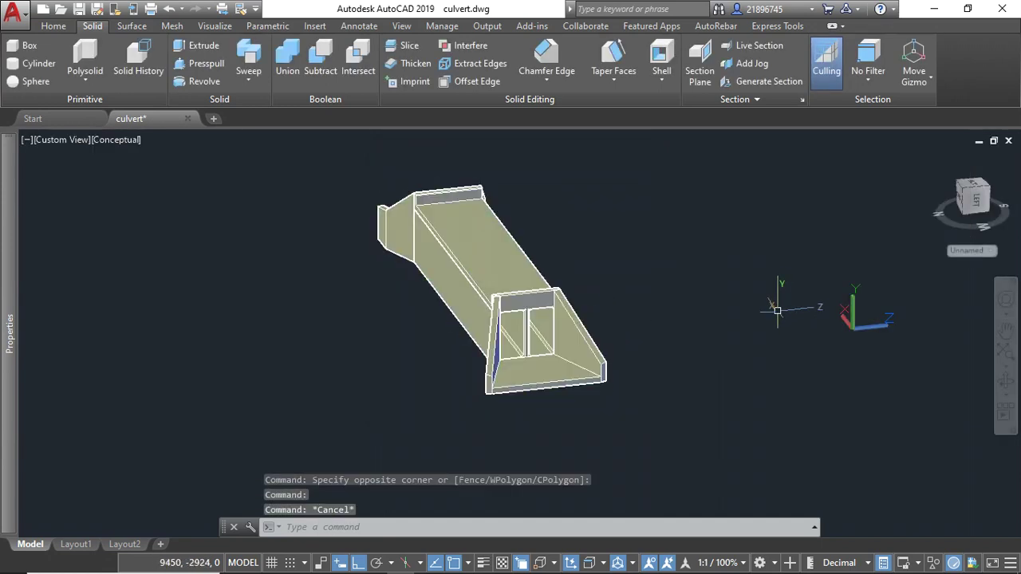
Step: Orbit around the recolored culvert to examine it from its other side
{"action": "left_click", "coordinate": [1007, 381]}
{"action": "left_click_drag", "start_coordinate": [378, 296], "coordinate": [640, 308]}
{"action": "left_click_drag", "start_coordinate": [370, 265], "coordinate": [497, 231]}
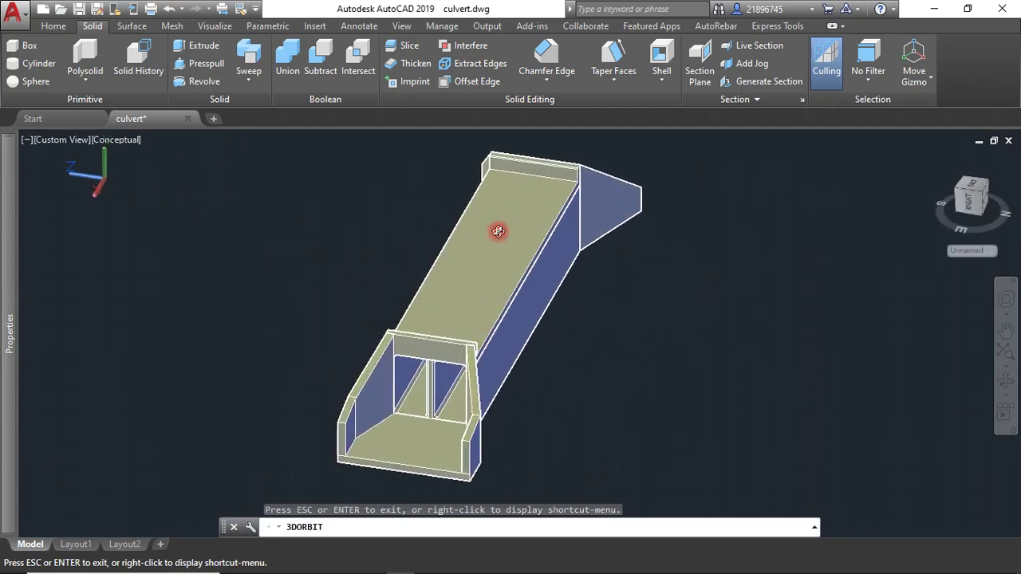
{"action": "key", "text": "Escape"}
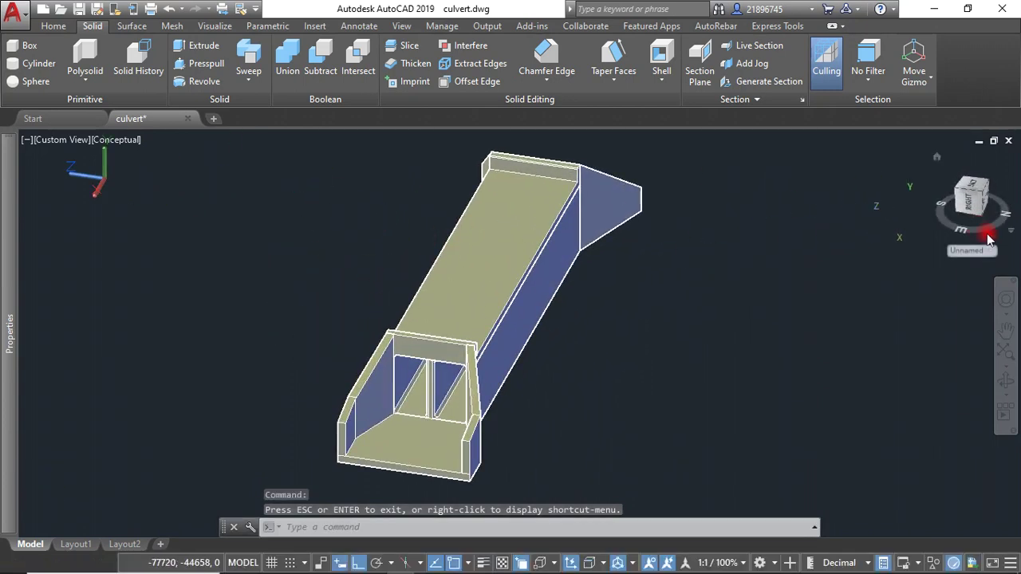
{"action": "right_click", "coordinate": [1012, 231]}
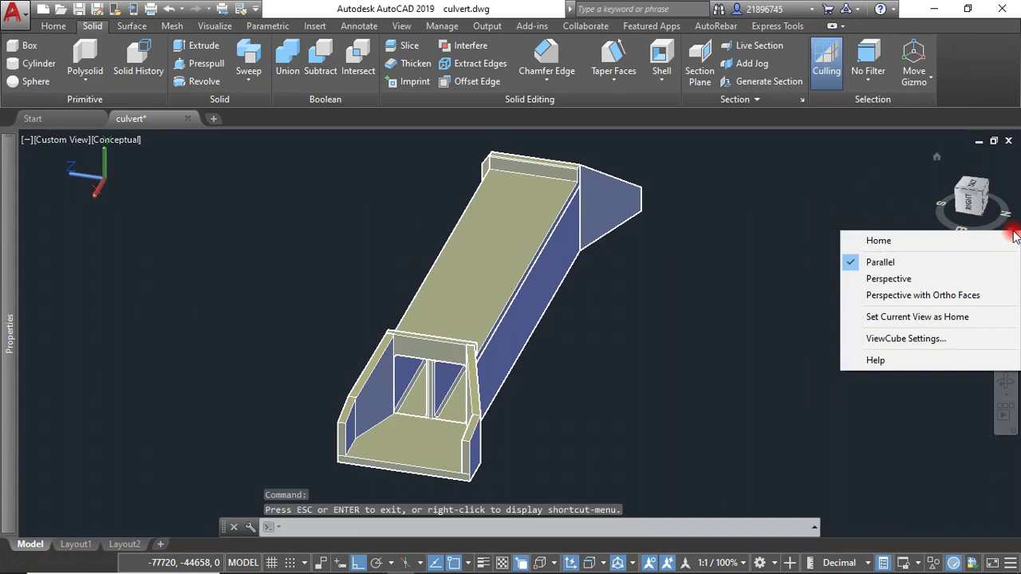
{"action": "left_click", "coordinate": [730, 200]}
{"action": "left_click", "coordinate": [734, 170]}
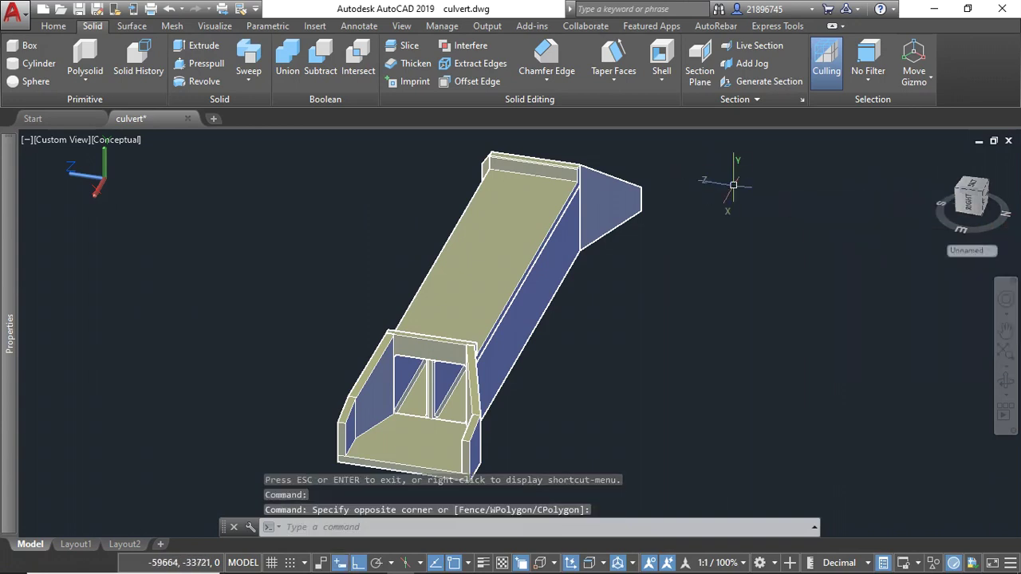
Step: Open the Visual Styles Manager and select the Conceptual style for editing
{"action": "left_click", "coordinate": [126, 144]}
{"action": "left_click", "coordinate": [200, 346]}
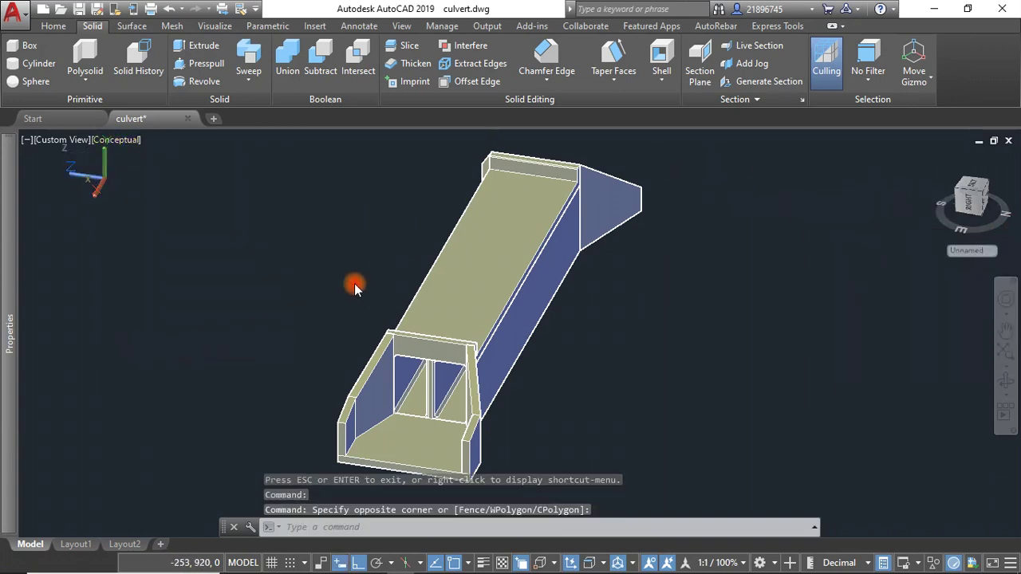
{"action": "mouse_move", "coordinate": [28, 209]}
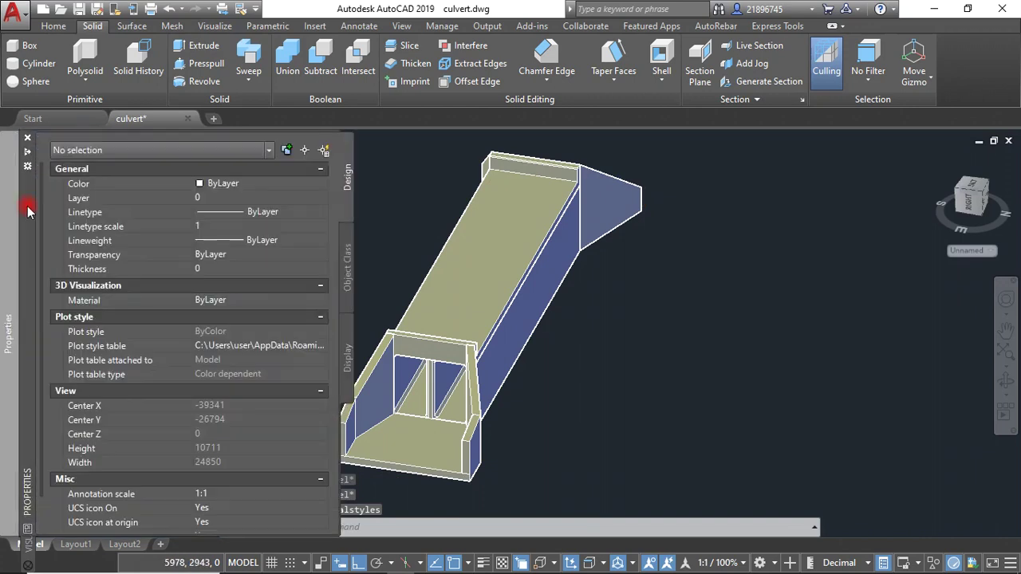
{"action": "left_click", "coordinate": [421, 158]}
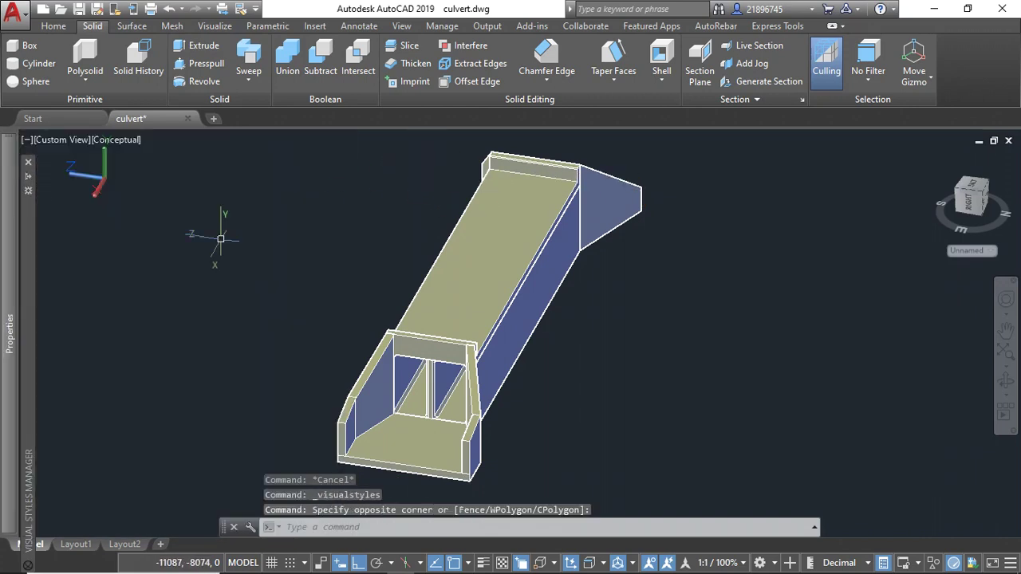
{"action": "left_click", "coordinate": [32, 258]}
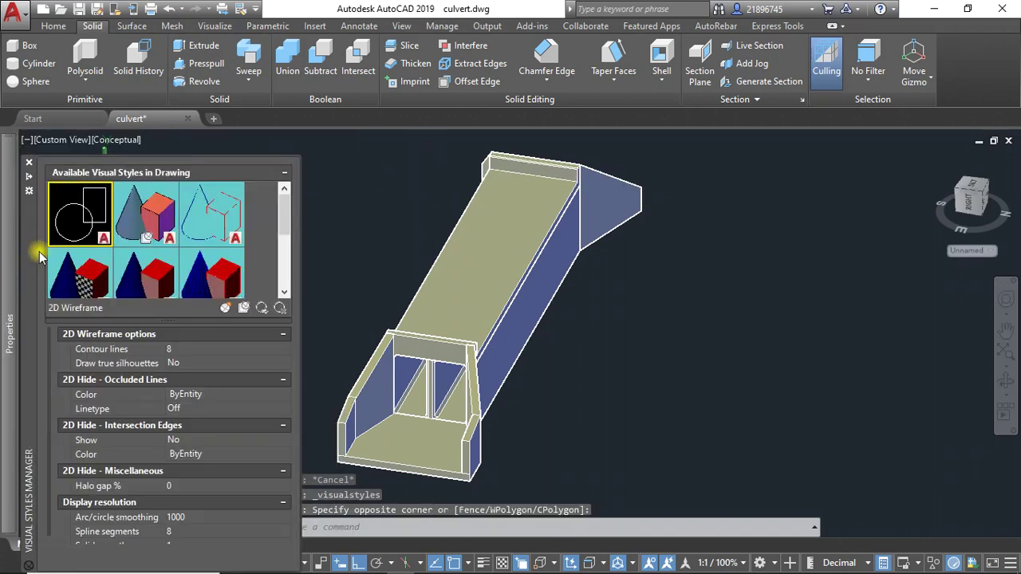
{"action": "left_click", "coordinate": [161, 243]}
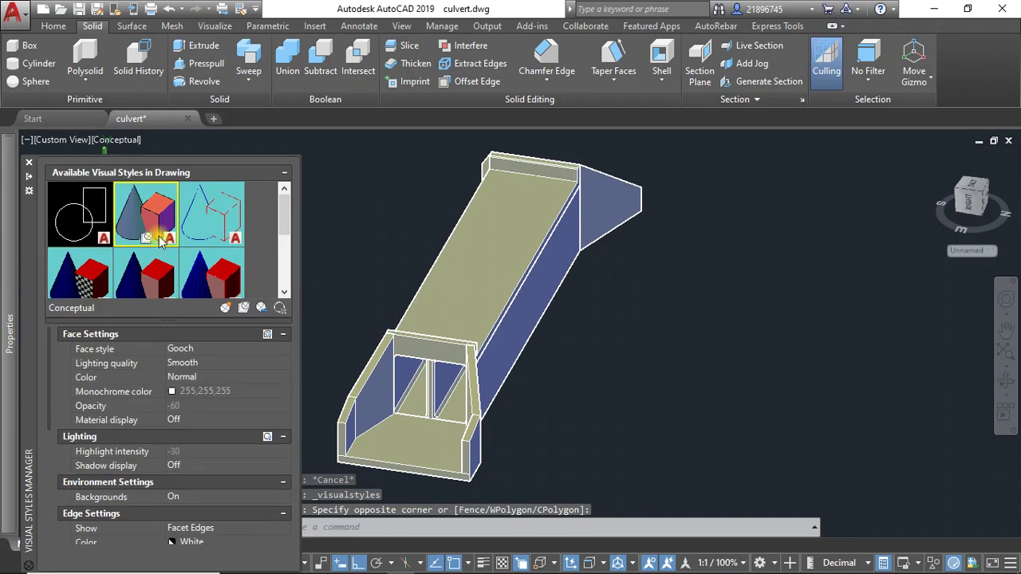
Step: Turn off the Backgrounds setting of the Conceptual visual style
{"action": "scroll", "coordinate": [202, 428], "scroll_direction": "down", "scroll_amount": 2}
{"action": "left_click", "coordinate": [204, 412]}
{"action": "left_click", "coordinate": [248, 408]}
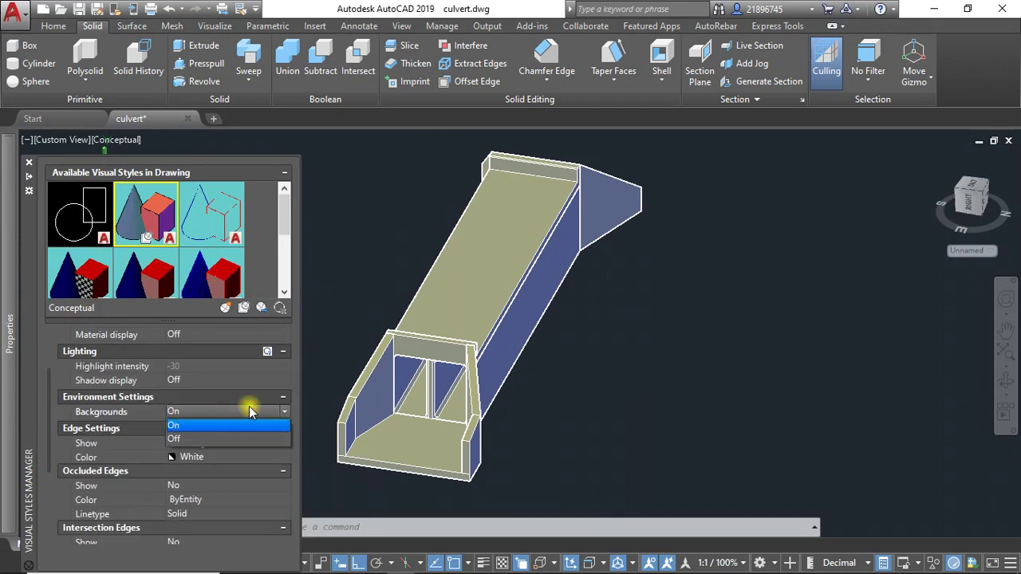
{"action": "left_click", "coordinate": [197, 439]}
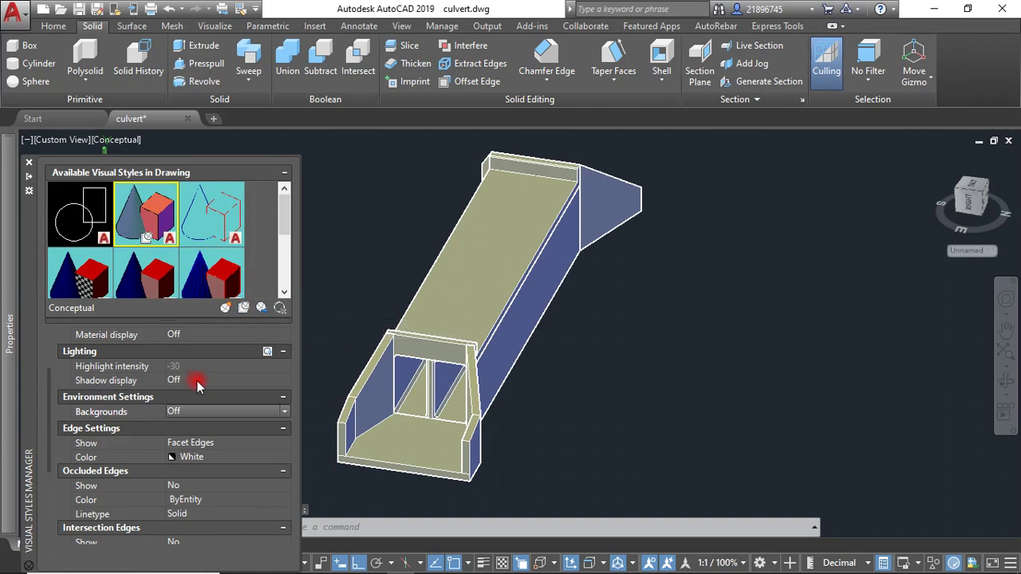
Step: Set the Conceptual style's edge display to Isolines and its edge color to blue
{"action": "scroll", "coordinate": [198, 385], "scroll_direction": "down", "scroll_amount": 3}
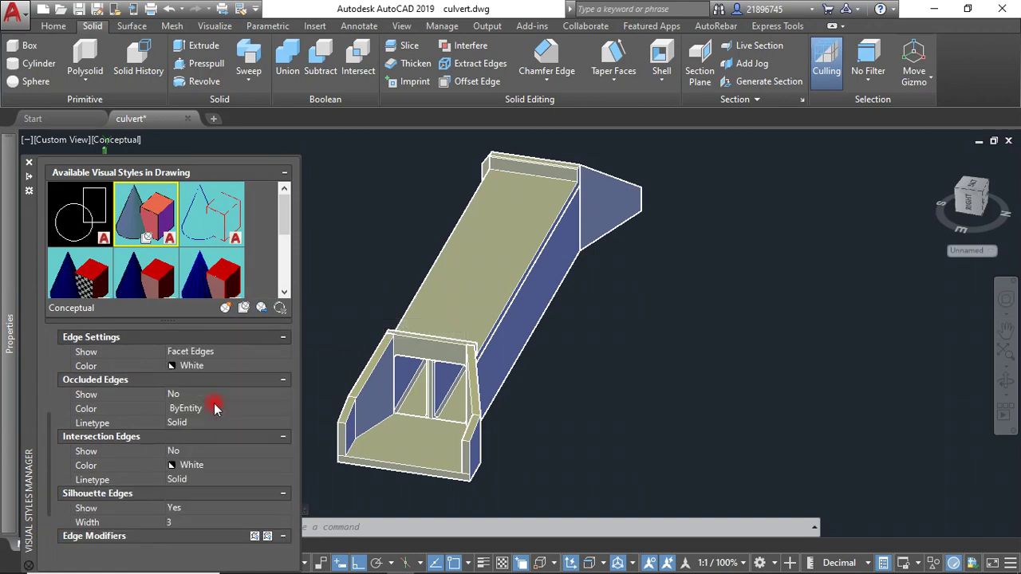
{"action": "scroll", "coordinate": [203, 406], "scroll_direction": "up", "scroll_amount": 2}
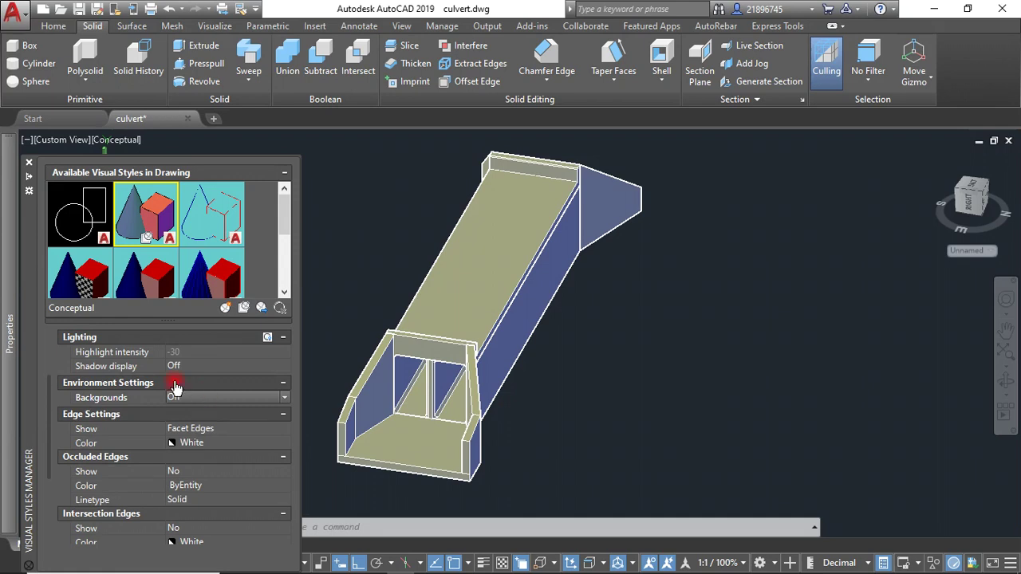
{"action": "left_click", "coordinate": [205, 431]}
{"action": "left_click", "coordinate": [203, 429]}
{"action": "left_click", "coordinate": [200, 428]}
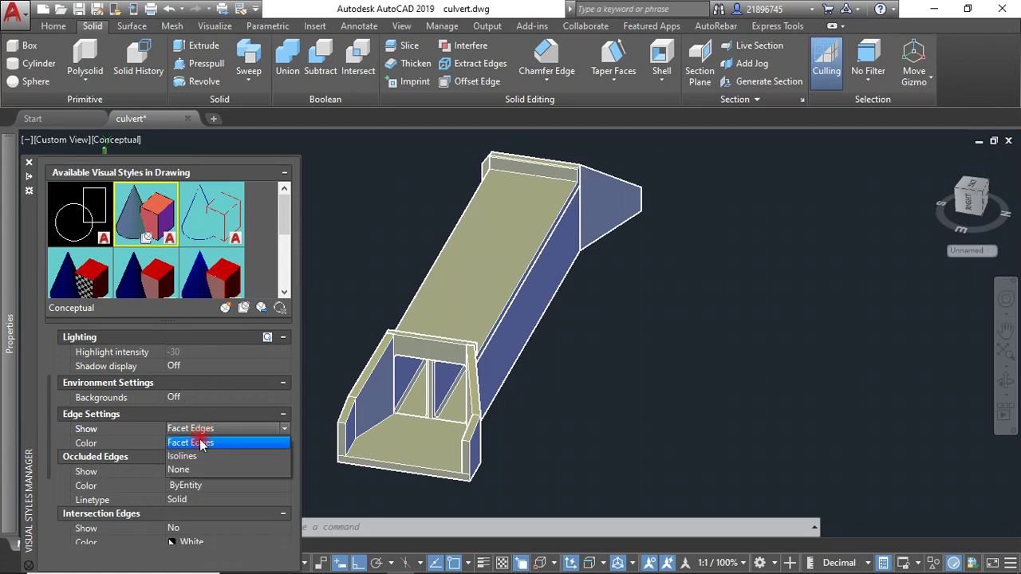
{"action": "left_click", "coordinate": [200, 456]}
{"action": "left_click", "coordinate": [205, 457]}
{"action": "left_click", "coordinate": [191, 360]}
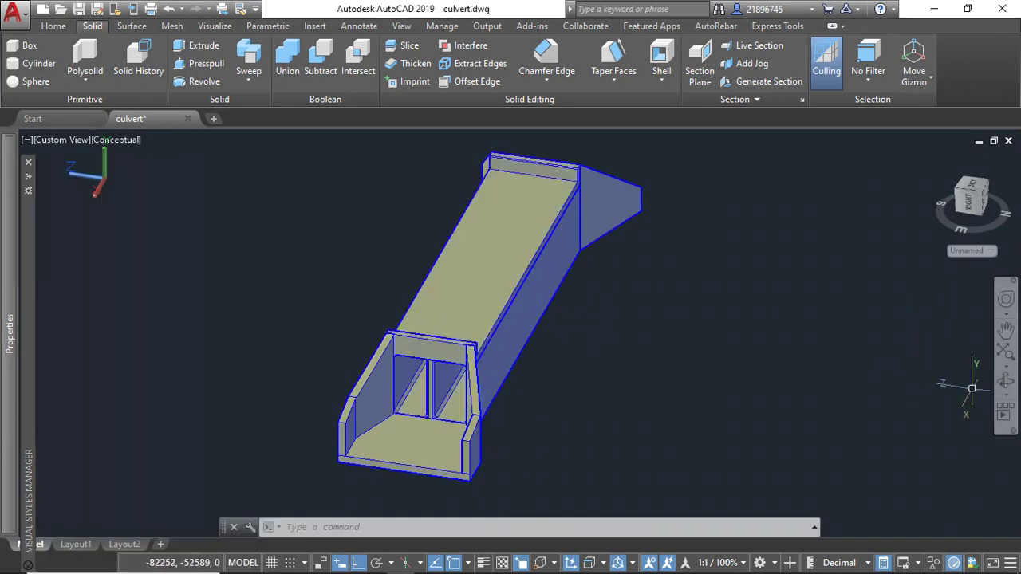
Step: Orbit and zoom around the finished culvert to examine the roof, headwalls, wing walls and barrel openings from several sides
{"action": "left_click", "coordinate": [1005, 380]}
{"action": "left_click_drag", "start_coordinate": [716, 380], "coordinate": [534, 322]}
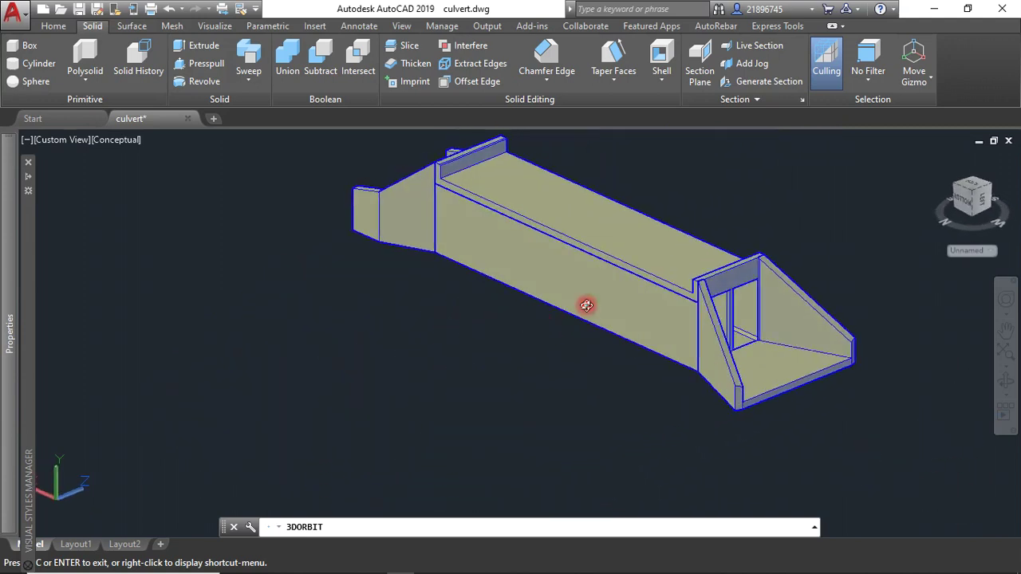
{"action": "scroll", "coordinate": [801, 247], "scroll_direction": "up", "scroll_amount": 2}
{"action": "scroll", "coordinate": [661, 314], "scroll_direction": "down", "scroll_amount": 3}
{"action": "scroll", "coordinate": [447, 306], "scroll_direction": "up", "scroll_amount": 1}
{"action": "left_click_drag", "start_coordinate": [461, 310], "coordinate": [375, 268]}
{"action": "left_click_drag", "start_coordinate": [516, 283], "coordinate": [528, 315]}
{"action": "scroll", "coordinate": [479, 283], "scroll_direction": "up", "scroll_amount": 1}
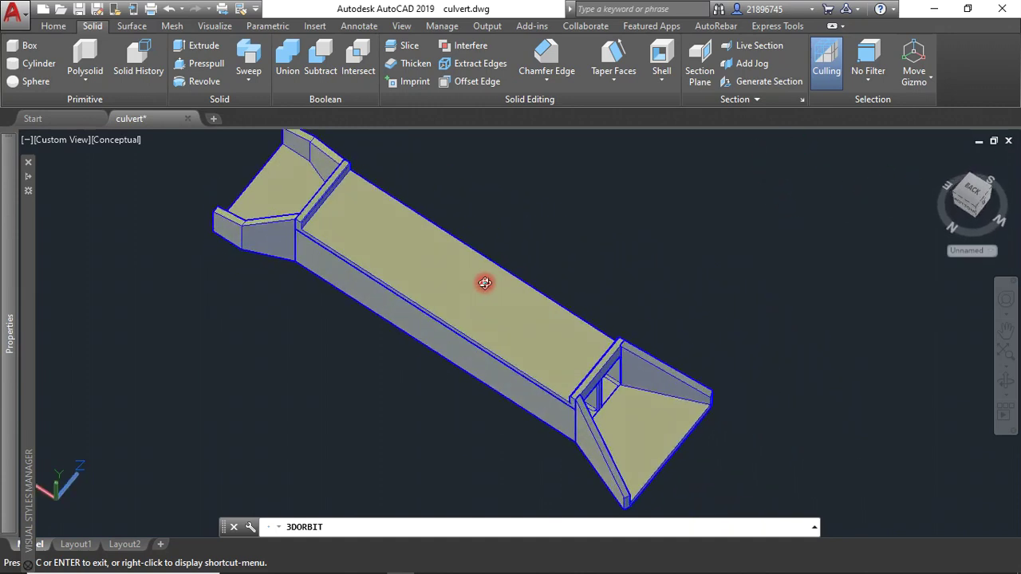
{"action": "mouse_move", "coordinate": [482, 285]}
{"action": "left_mouse_down"}
{"action": "mouse_move", "coordinate": [487, 273]}
{"action": "mouse_move", "coordinate": [491, 286]}
{"action": "mouse_move", "coordinate": [468, 296]}
{"action": "mouse_move", "coordinate": [569, 262]}
{"action": "mouse_move", "coordinate": [688, 250]}
{"action": "mouse_move", "coordinate": [729, 232]}
{"action": "mouse_move", "coordinate": [733, 327]}
{"action": "left_mouse_up"}
{"action": "left_click_drag", "start_coordinate": [513, 287], "coordinate": [524, 291]}
{"action": "scroll", "coordinate": [447, 240], "scroll_direction": "up", "scroll_amount": 6}
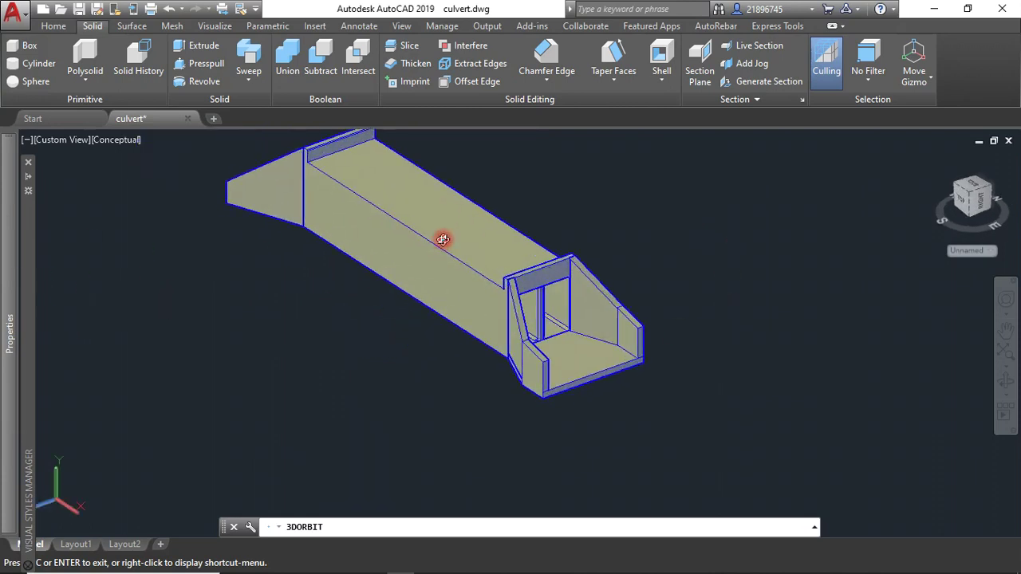
Step: Orbit the culvert to view its long side, roof slab and both wing-wall ends, and exit the orbit
{"action": "mouse_move", "coordinate": [453, 263]}
{"action": "left_mouse_down"}
{"action": "mouse_move", "coordinate": [465, 255]}
{"action": "mouse_move", "coordinate": [484, 267]}
{"action": "left_mouse_up"}
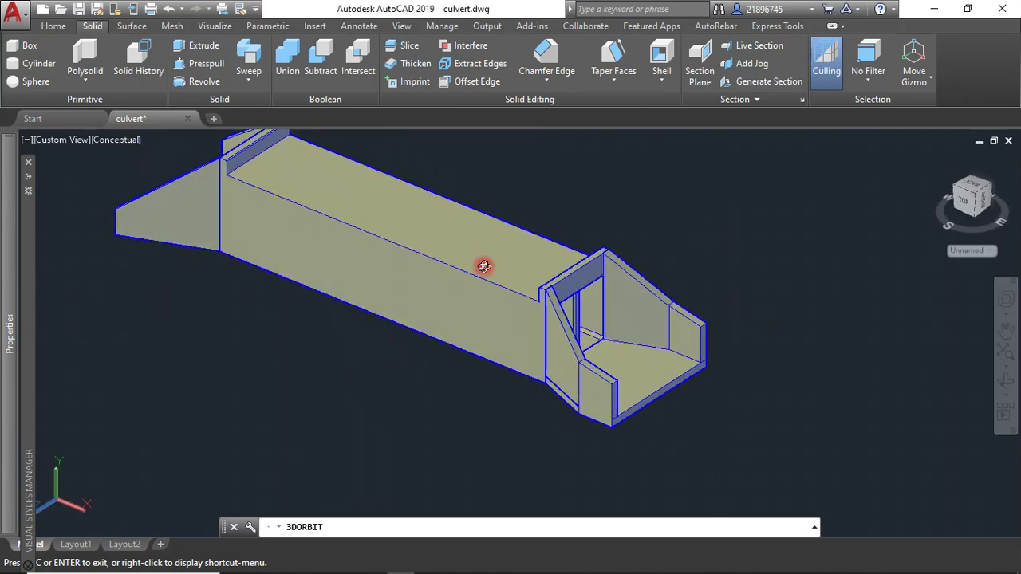
{"action": "left_click_drag", "start_coordinate": [576, 274], "coordinate": [647, 247]}
{"action": "right_click", "coordinate": [645, 247]}
{"action": "left_click", "coordinate": [668, 259]}
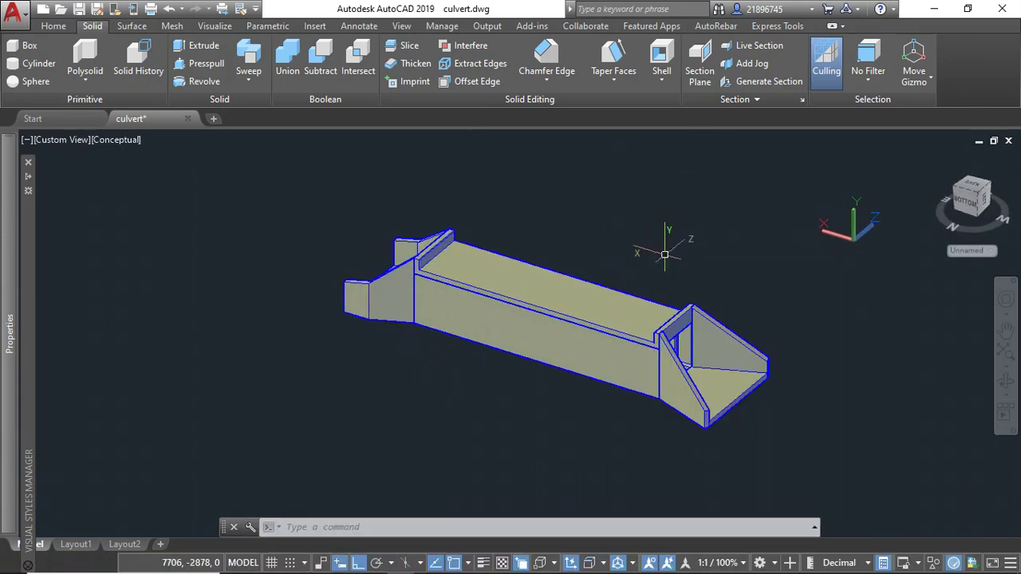
{"action": "scroll", "coordinate": [689, 271], "scroll_direction": "up", "scroll_amount": 2}
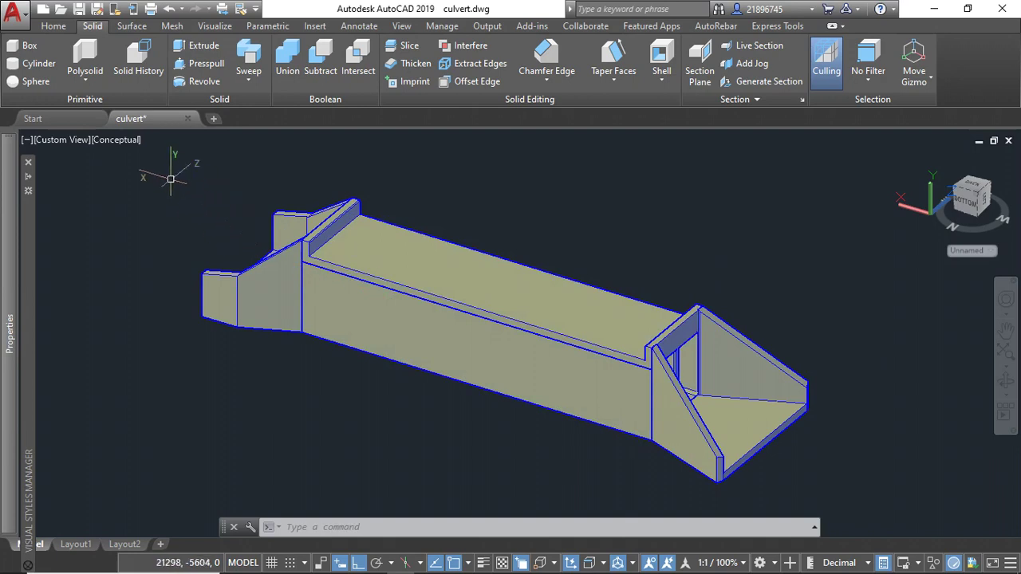
{"action": "scroll", "coordinate": [438, 231], "scroll_direction": "down", "scroll_amount": 3}
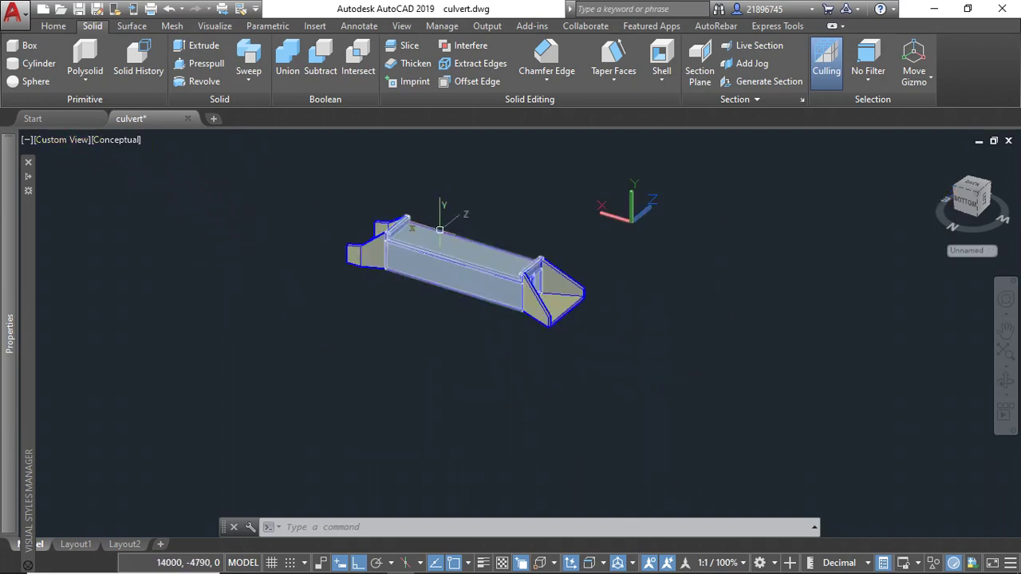
{"action": "left_click", "coordinate": [712, 275]}
{"action": "key", "text": "Escape"}
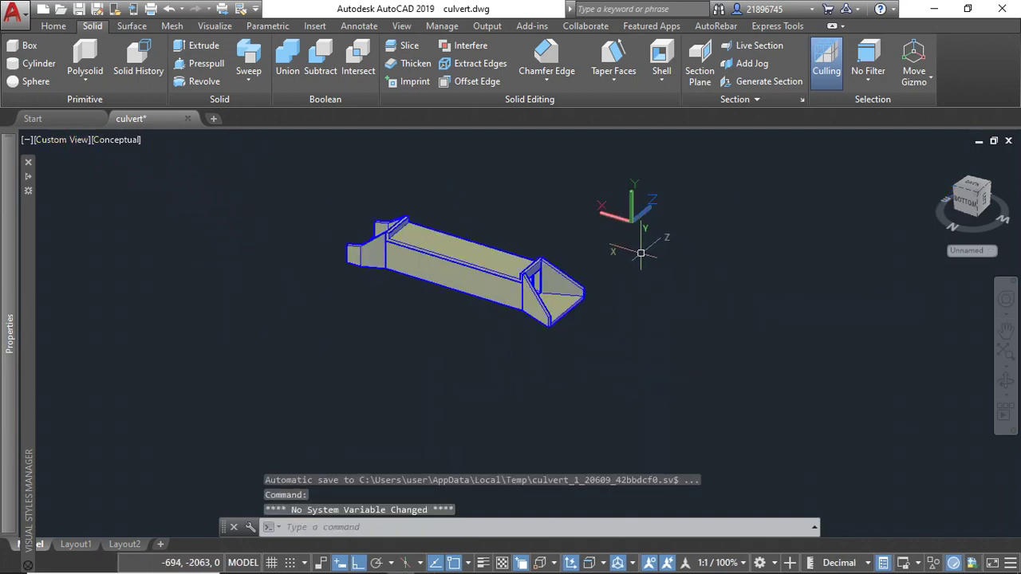
{"action": "left_click", "coordinate": [692, 247]}
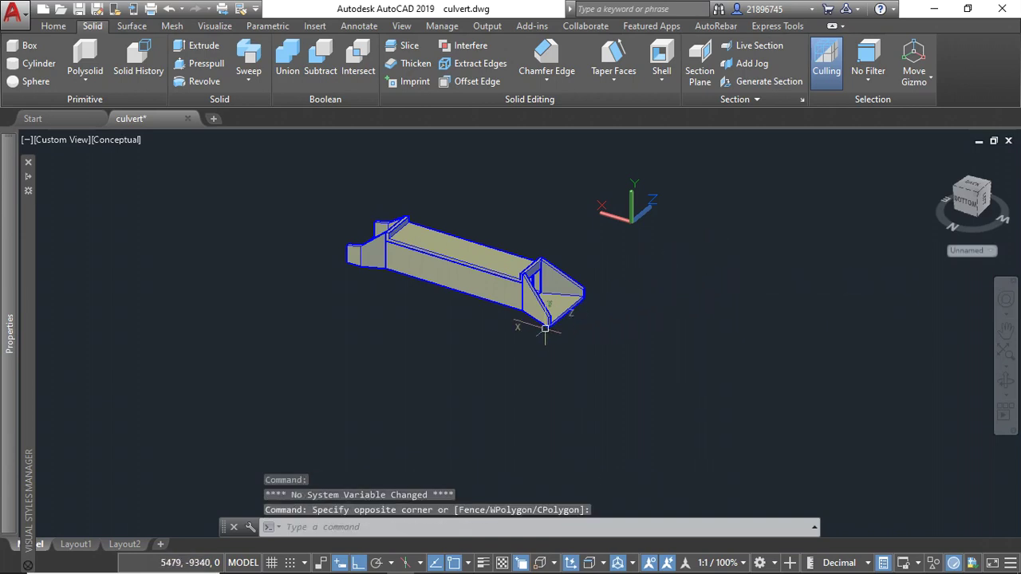
{"action": "scroll", "coordinate": [530, 299], "scroll_direction": "up", "scroll_amount": 5}
{"action": "scroll", "coordinate": [638, 311], "scroll_direction": "down", "scroll_amount": 5}
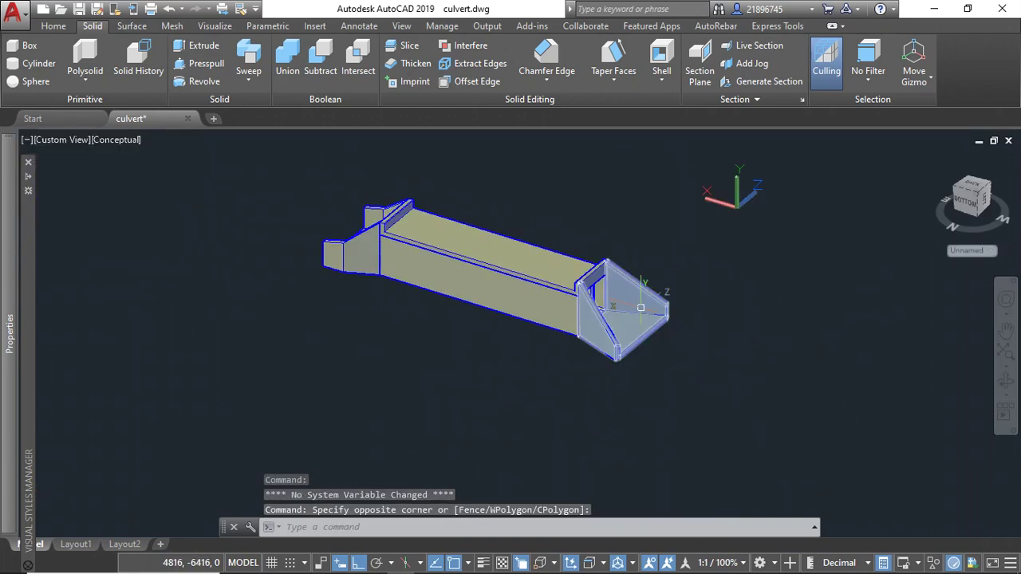
{"action": "left_click", "coordinate": [623, 209]}
{"action": "left_click", "coordinate": [623, 209]}
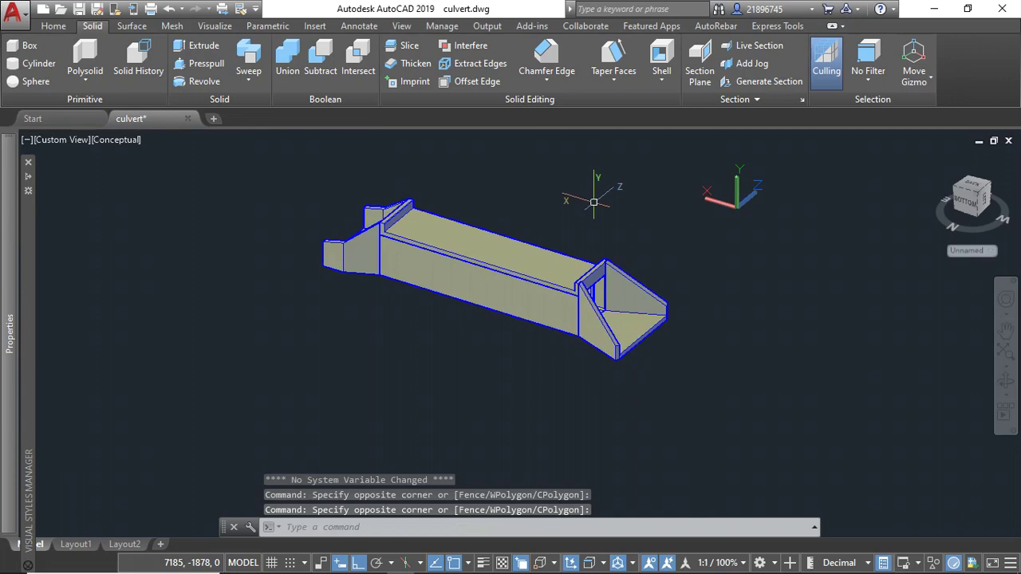
{"action": "left_click", "coordinate": [584, 210]}
{"action": "left_click", "coordinate": [567, 197]}
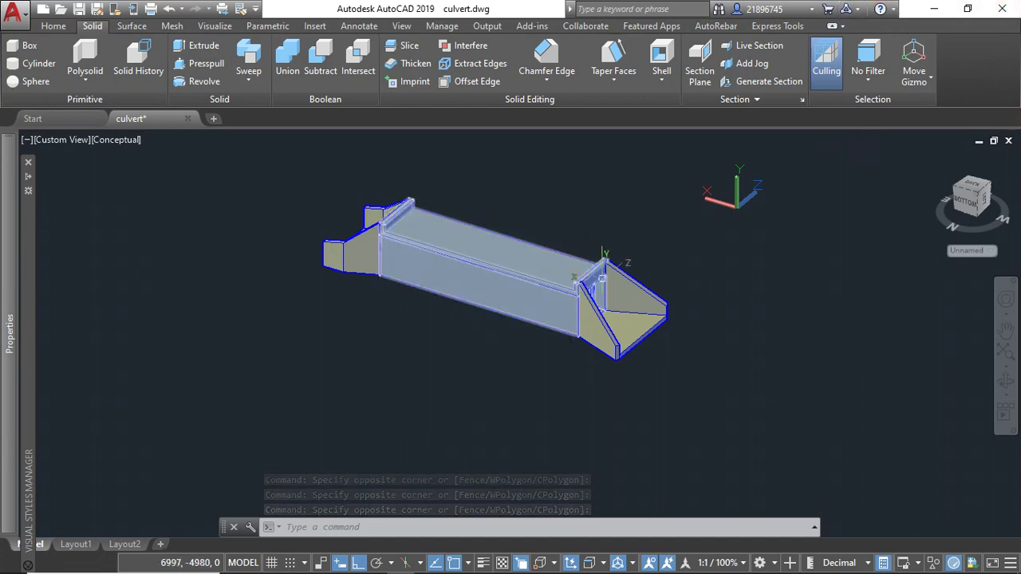
{"action": "left_click", "coordinate": [615, 221]}
{"action": "left_click", "coordinate": [585, 205]}
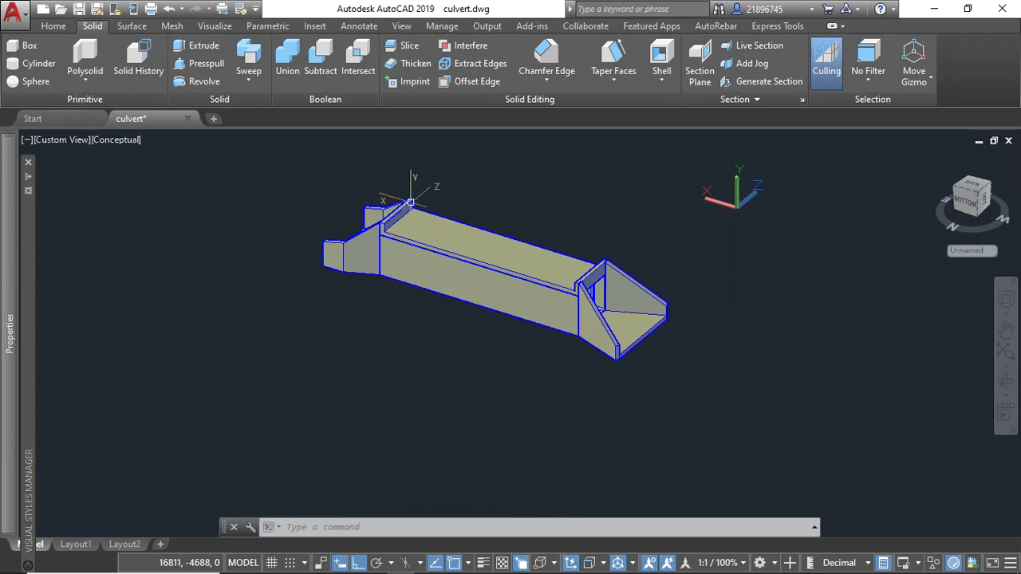
{"action": "left_click", "coordinate": [467, 176]}
{"action": "scroll", "coordinate": [577, 258], "scroll_direction": "down", "scroll_amount": 3}
{"action": "scroll", "coordinate": [578, 257], "scroll_direction": "up", "scroll_amount": 4}
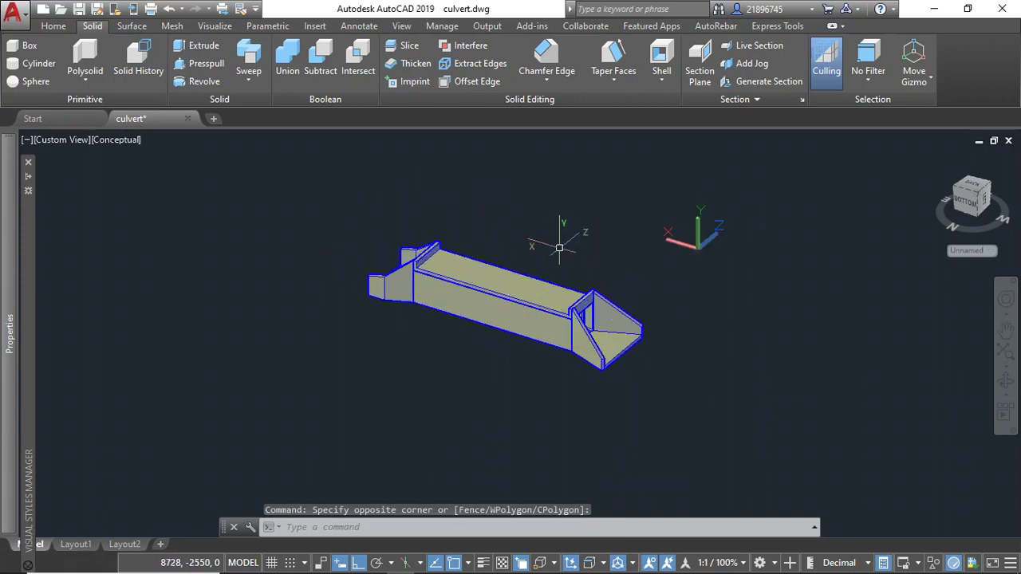
{"action": "left_click", "coordinate": [513, 225]}
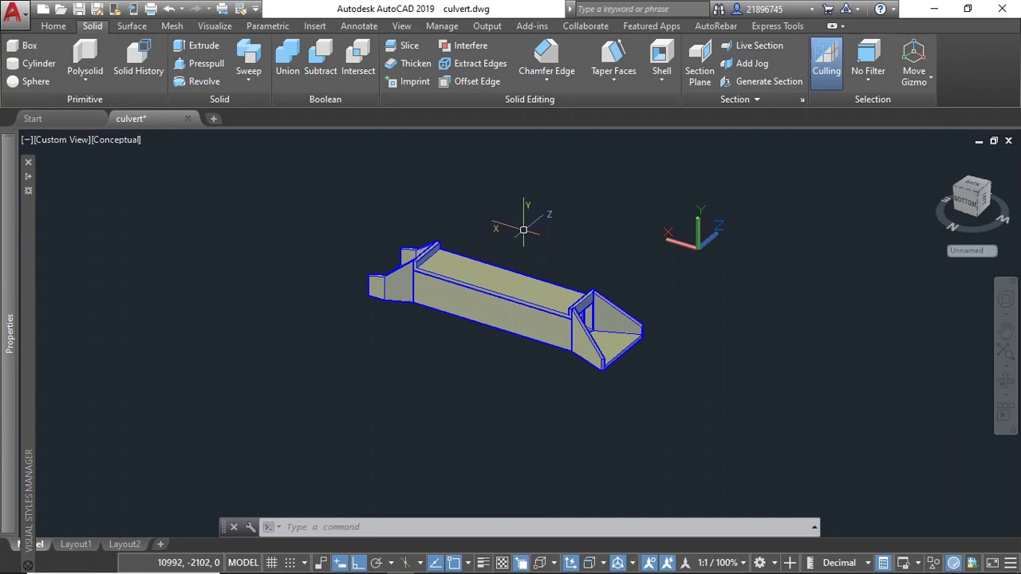
{"action": "left_click", "coordinate": [599, 240]}
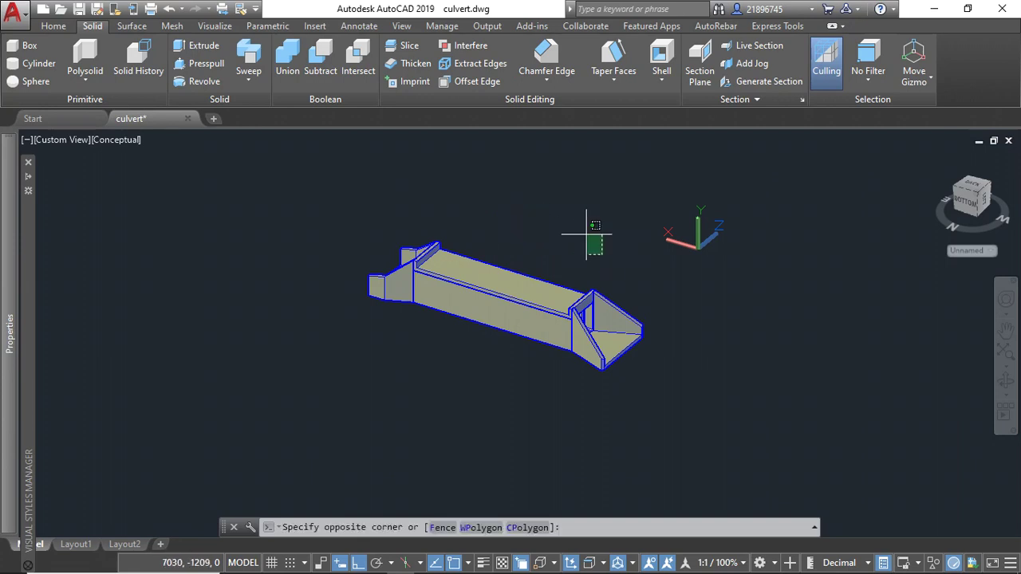
{"action": "scroll", "coordinate": [579, 234], "scroll_direction": "down", "scroll_amount": 1}
{"action": "left_click", "coordinate": [533, 204]}
{"action": "left_click", "coordinate": [531, 200]}
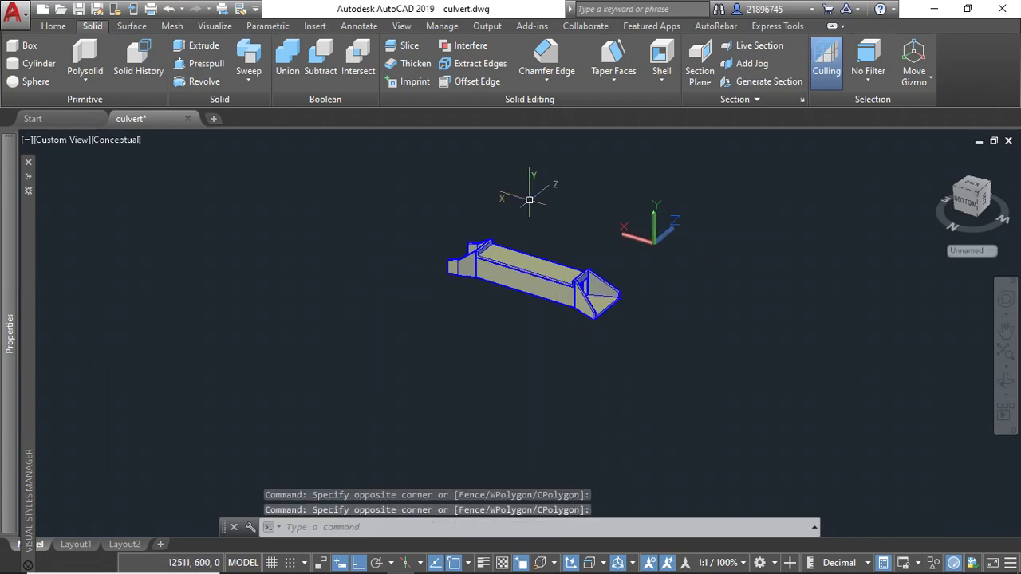
Step: Switch the viewport to the Hidden visual style and inspect the culvert's line display with a constrained orbit
{"action": "left_click", "coordinate": [128, 140]}
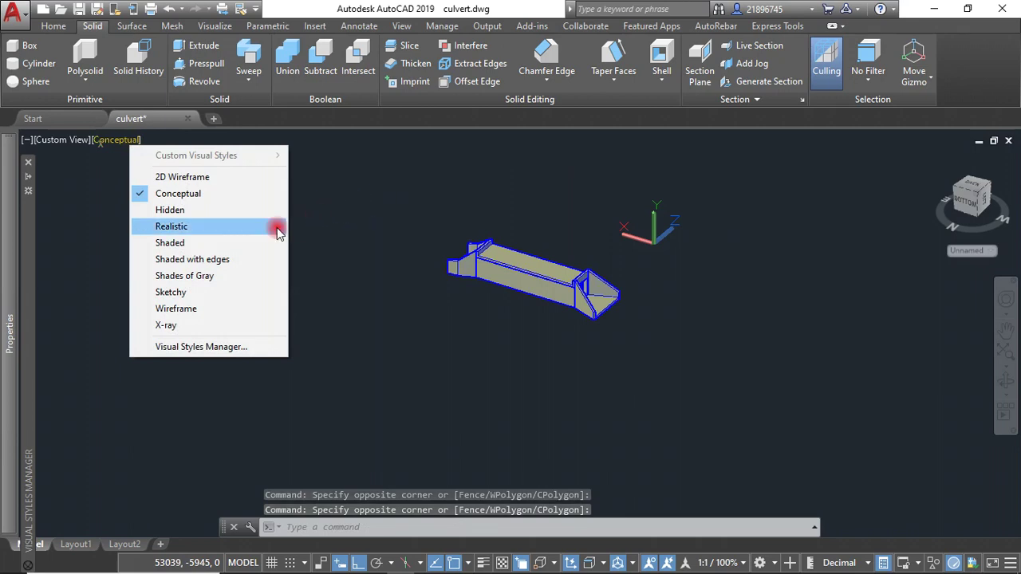
{"action": "left_click", "coordinate": [211, 217]}
{"action": "scroll", "coordinate": [523, 270], "scroll_direction": "up", "scroll_amount": 5}
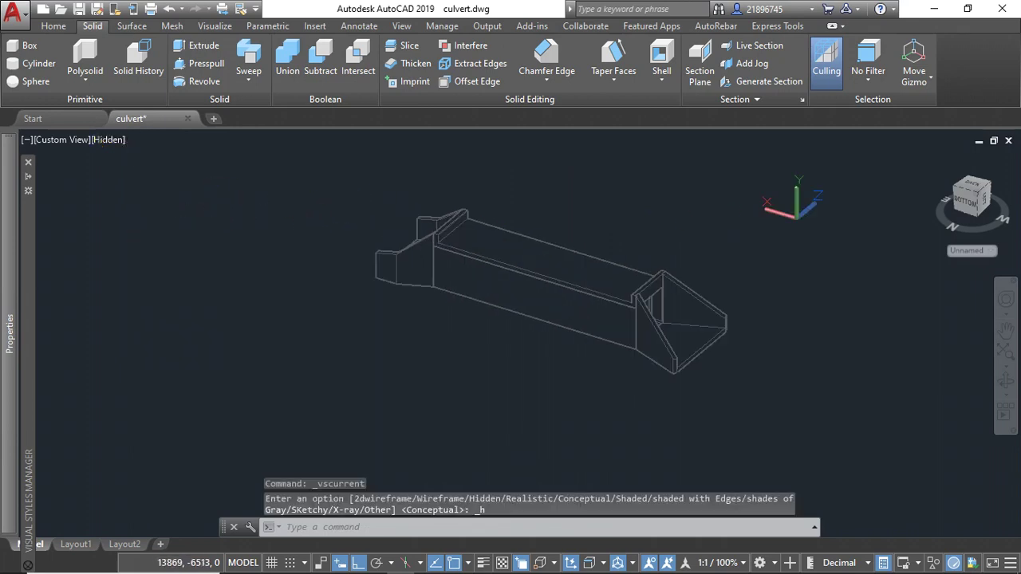
{"action": "scroll", "coordinate": [652, 209], "scroll_direction": "up", "scroll_amount": 4}
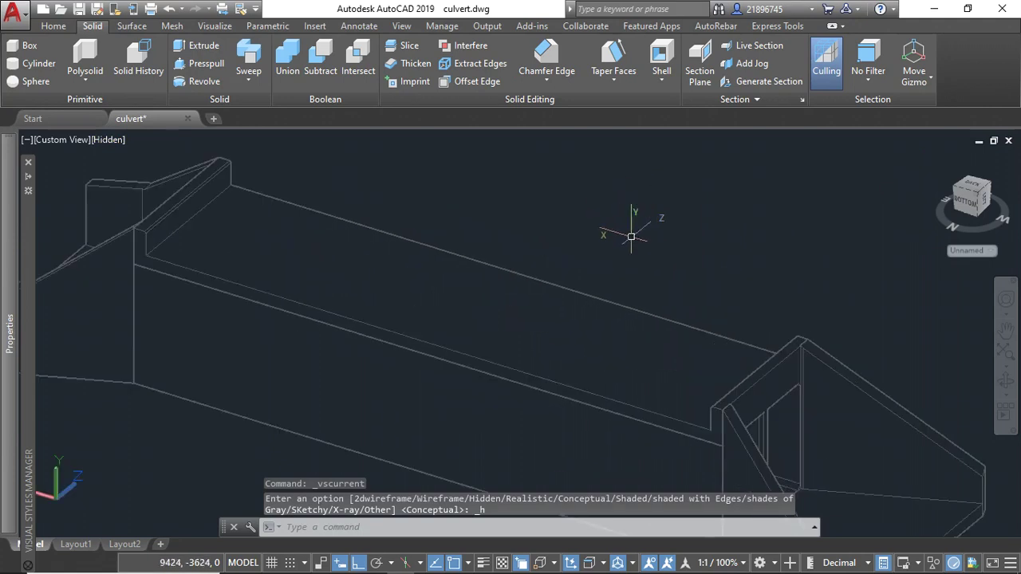
{"action": "scroll", "coordinate": [630, 231], "scroll_direction": "down", "scroll_amount": 5}
{"action": "left_click", "coordinate": [752, 279]}
{"action": "left_click", "coordinate": [724, 265]}
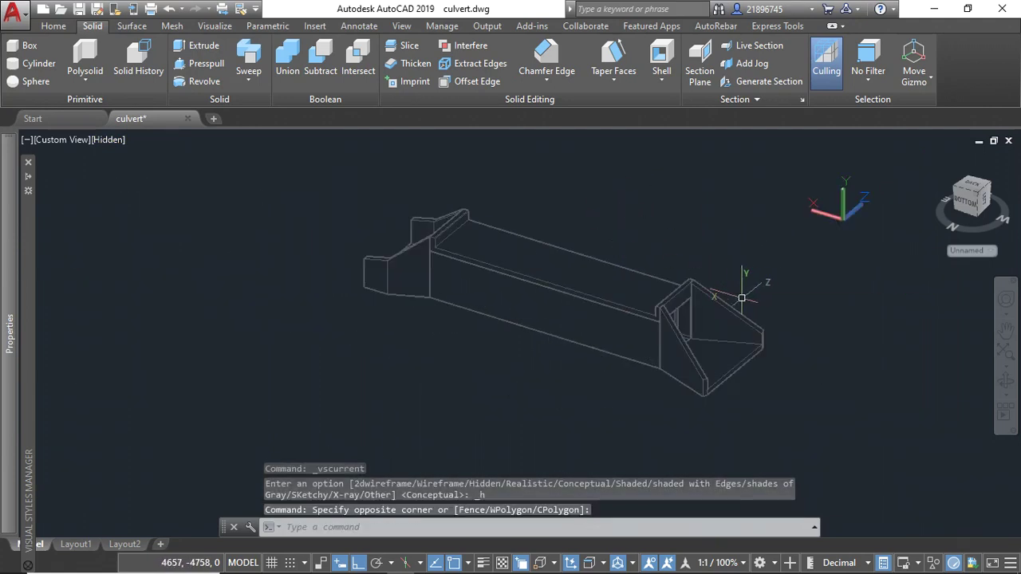
{"action": "left_click", "coordinate": [1006, 386]}
{"action": "left_click_drag", "start_coordinate": [875, 349], "coordinate": [626, 298]}
{"action": "right_click", "coordinate": [560, 196]}
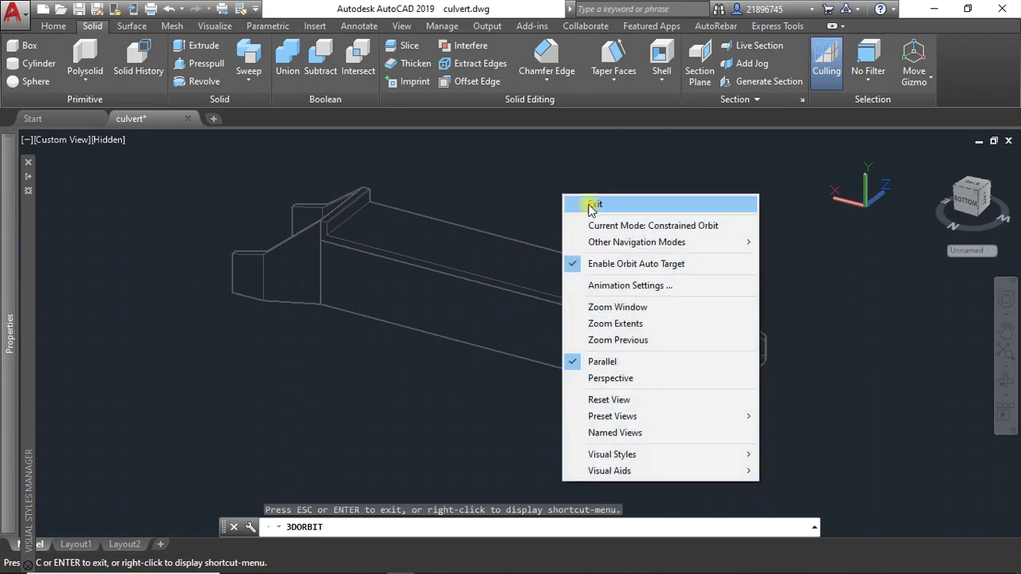
{"action": "left_click", "coordinate": [592, 205]}
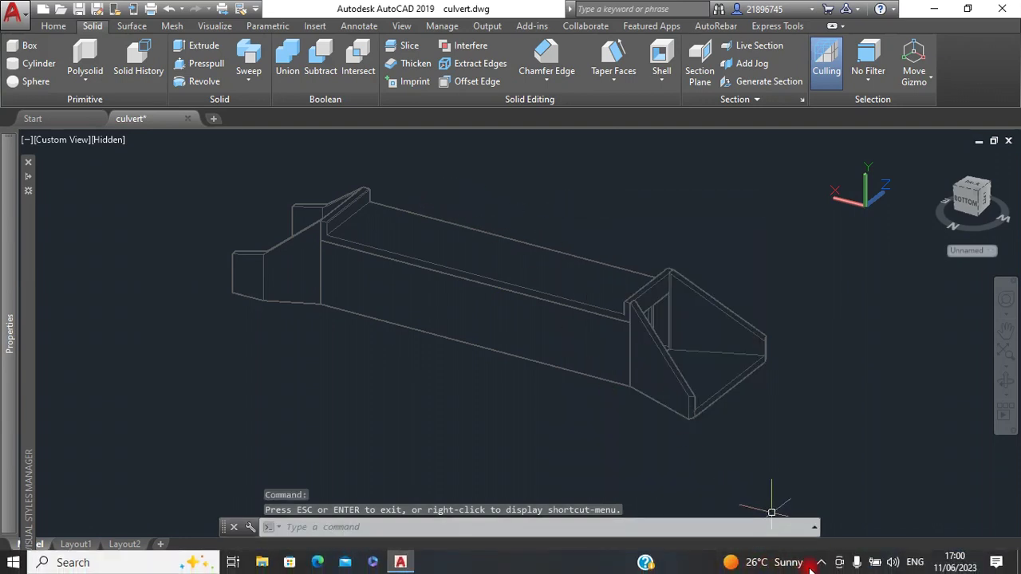
{"action": "left_click", "coordinate": [820, 566]}
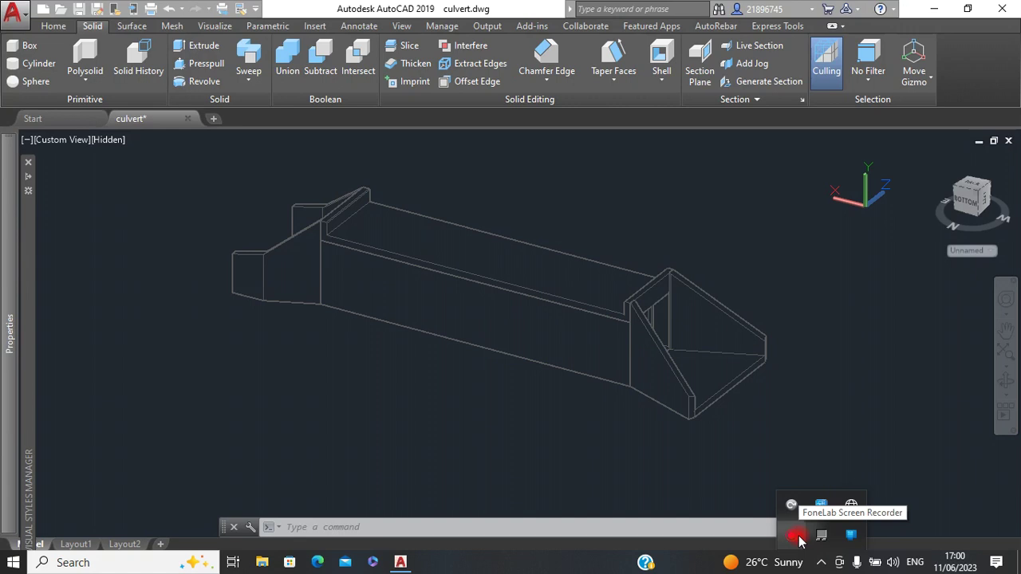
{"action": "left_click", "coordinate": [794, 537]}
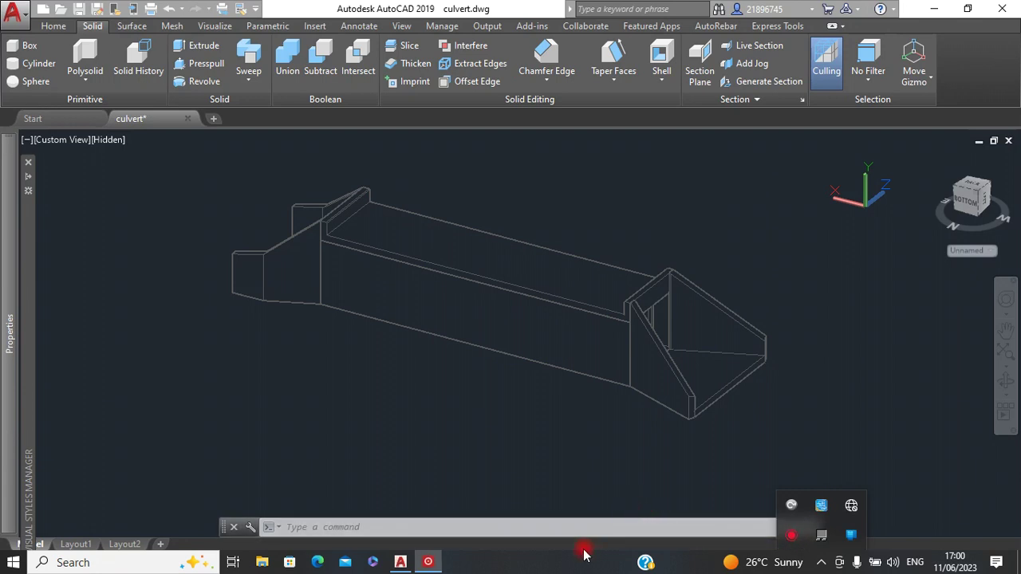